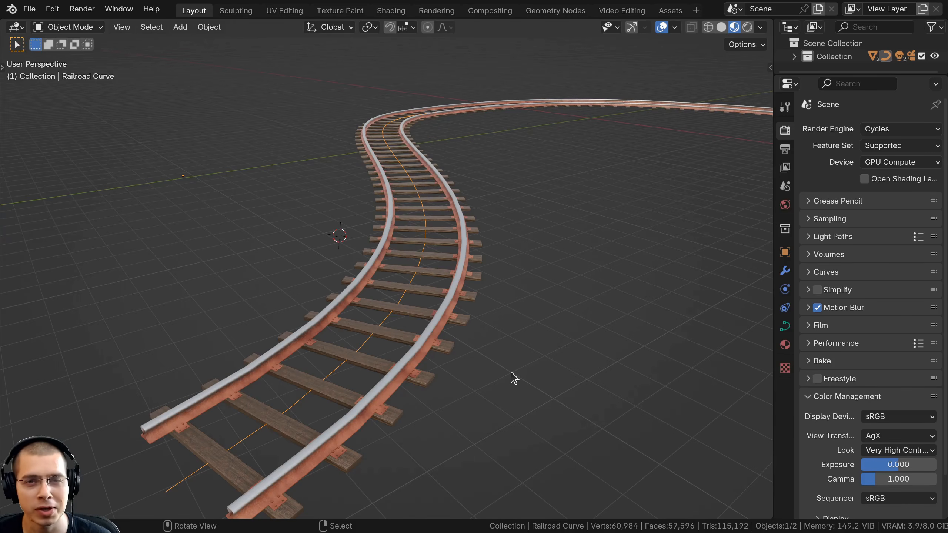
{"action": "middle_click_drag", "start_coordinate": [544, 380], "coordinate": [571, 386]}
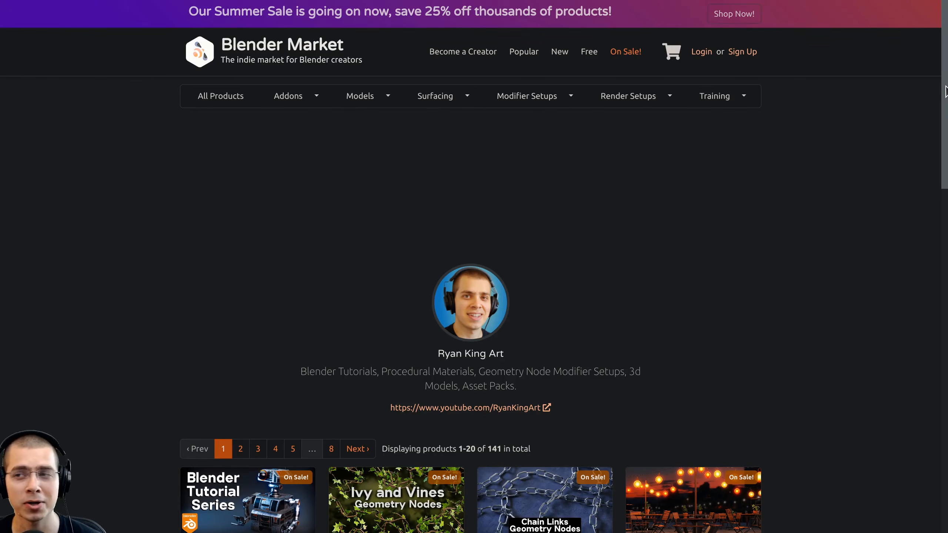
{"action": "left_click_drag", "start_coordinate": [944, 85], "coordinate": [918, 242]}
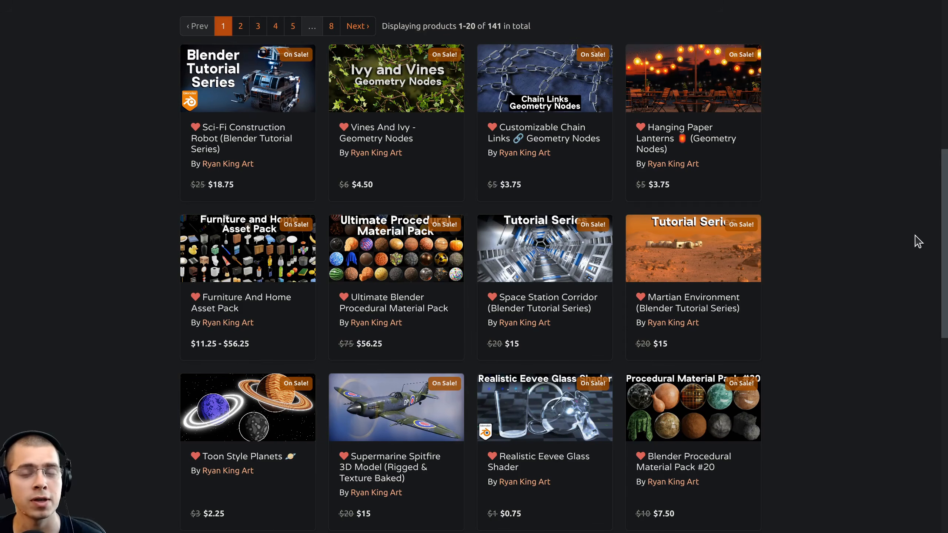
{"action": "left_click_drag", "start_coordinate": [918, 243], "coordinate": [910, 205]}
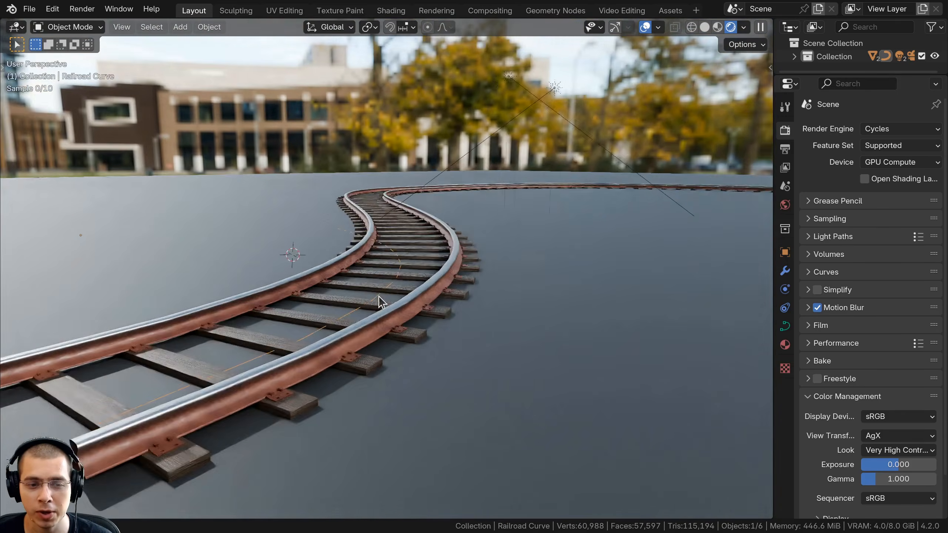
{"action": "middle_click_drag", "start_coordinate": [379, 296], "coordinate": [513, 289]}
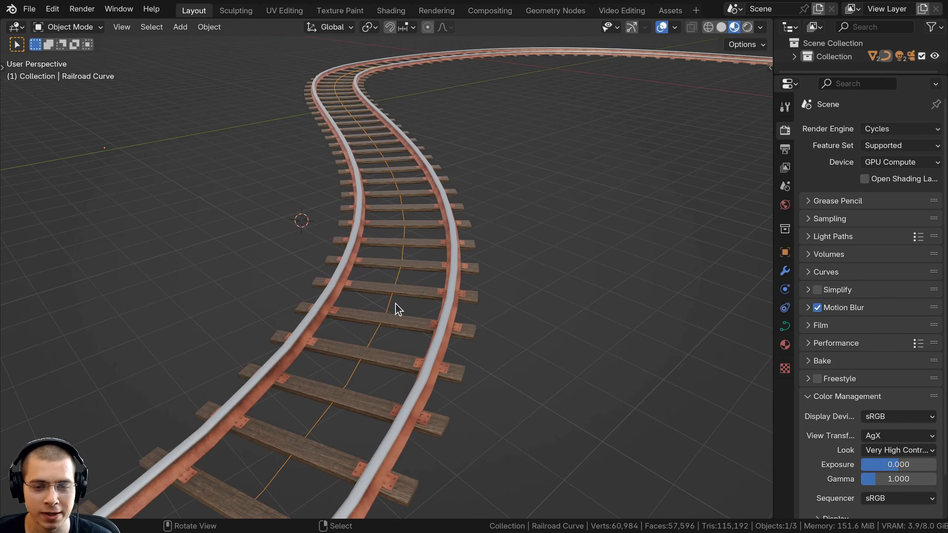
Enter Edit Mode on the railroad curve and try moving its near end control point horizontally with Z locked
{"action": "key", "text": "Tab"}
{"action": "scroll", "coordinate": [395, 310], "scroll_direction": "down", "scroll_amount": 5}
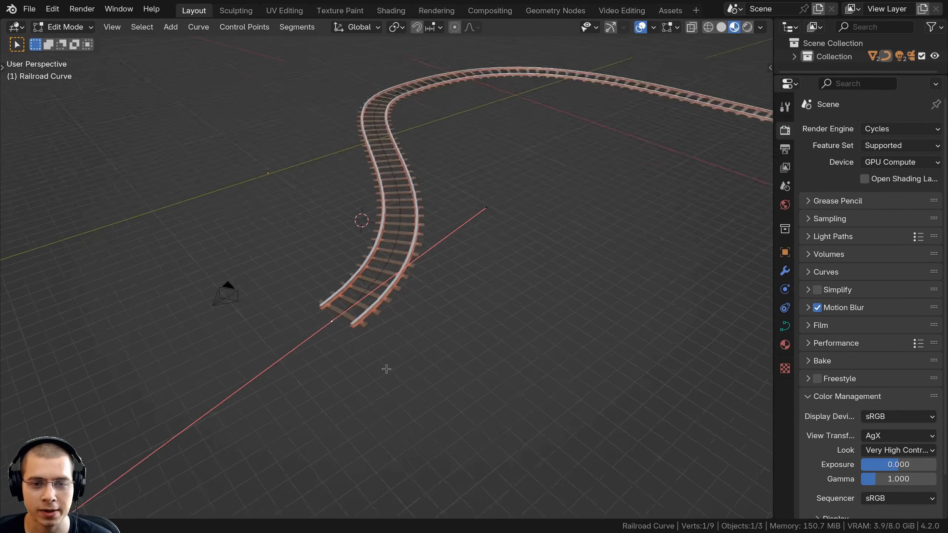
{"action": "middle_click_drag", "start_coordinate": [386, 369], "coordinate": [374, 396]}
{"action": "key", "text": "s"}
{"action": "right_click", "coordinate": [485, 263]}
{"action": "scroll", "coordinate": [469, 258], "scroll_direction": "down", "scroll_amount": 3}
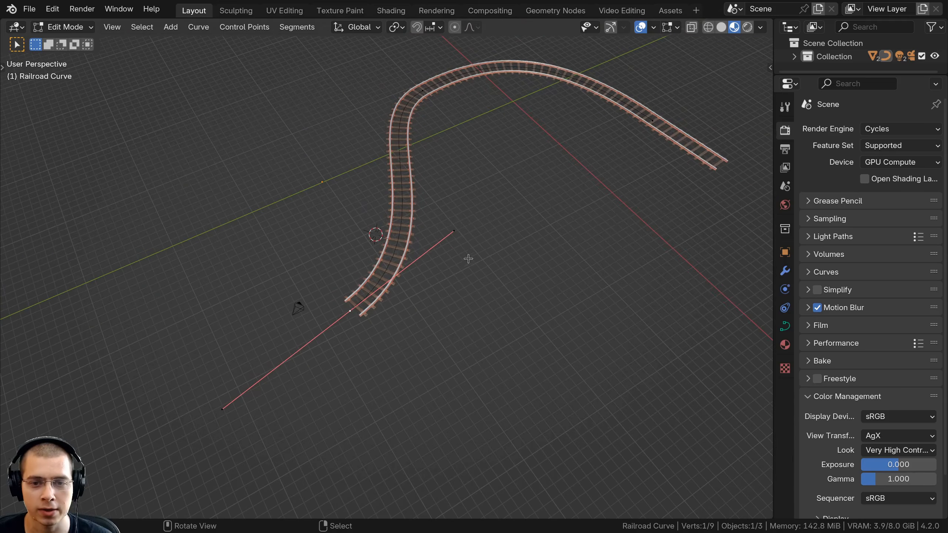
{"action": "key", "text": "g"}
{"action": "key", "text": "shift+z"}
{"action": "left_click", "coordinate": [445, 271]}
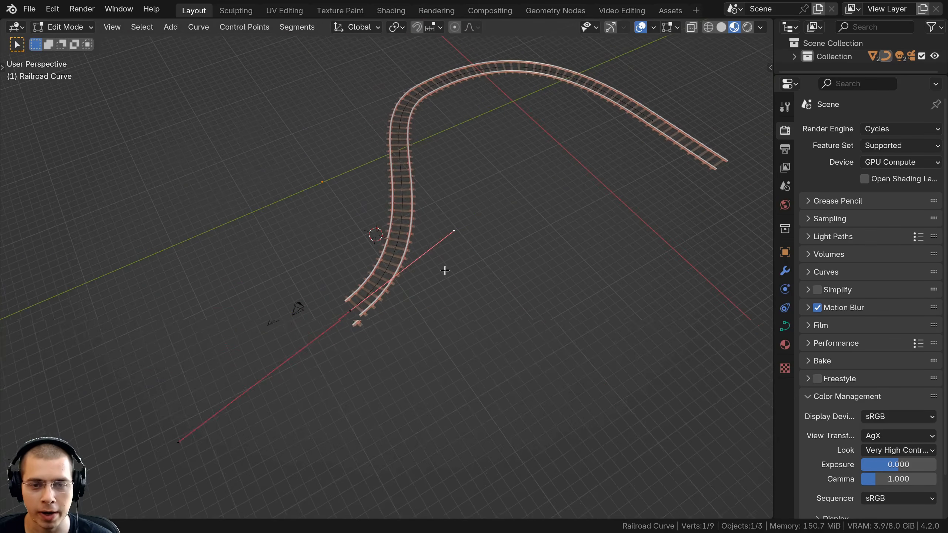
Shift the curve's near end point across the ground plane and rotate it around Z to bend that end inward
{"action": "middle_click_drag", "start_coordinate": [445, 271], "coordinate": [383, 230]}
{"action": "middle_click_drag", "start_coordinate": [436, 192], "coordinate": [391, 304]}
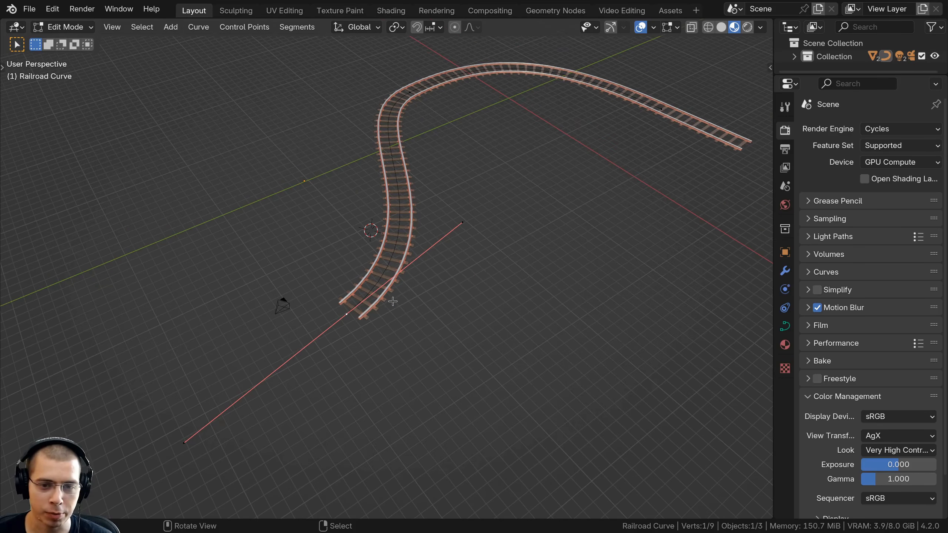
{"action": "key", "text": "g"}
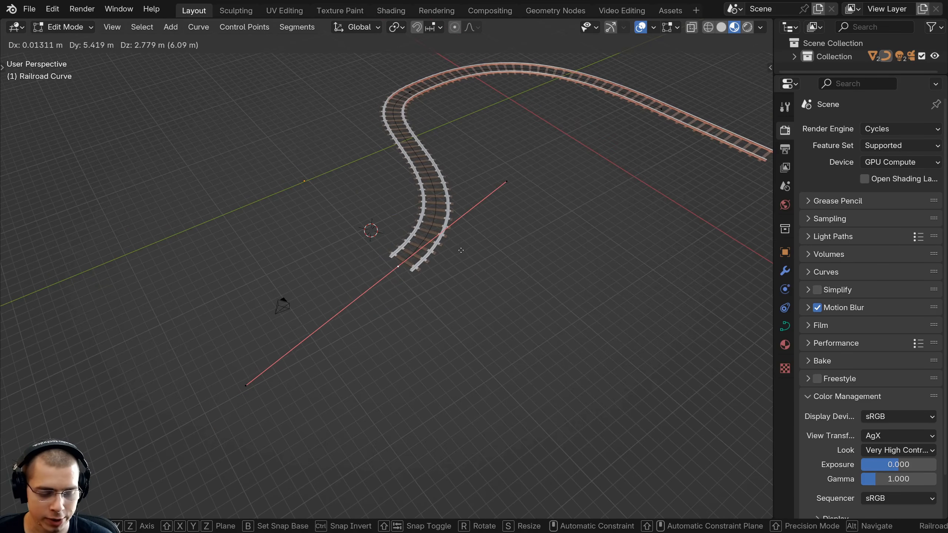
{"action": "key", "text": "shift+z"}
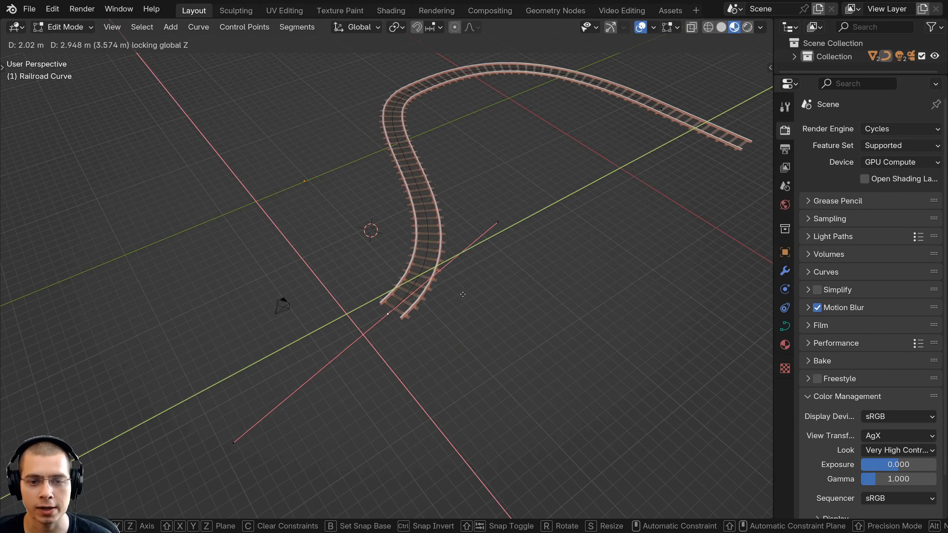
{"action": "key", "text": "r"}
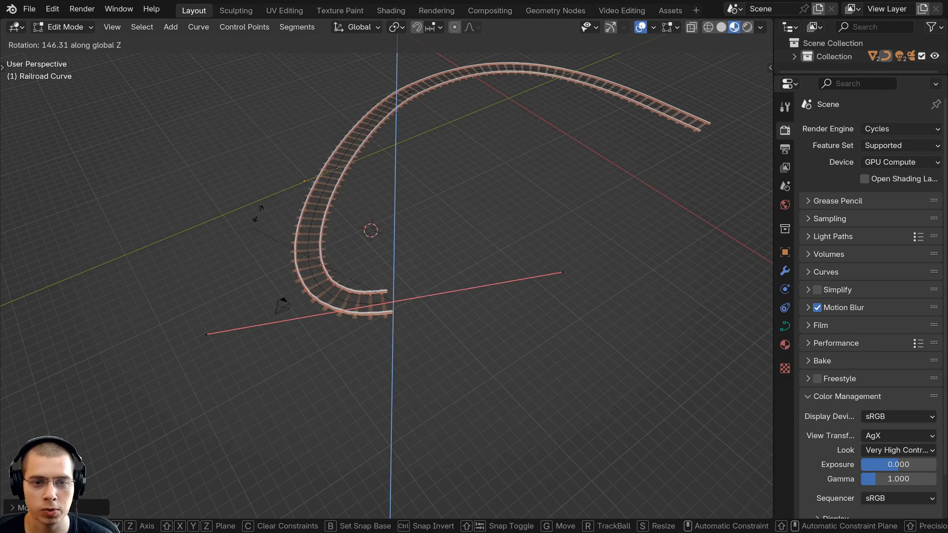
{"action": "left_click", "coordinate": [351, 183]}
Move the curve's next control point horizontally with Z locked to round out the bend, and return to Object Mode
{"action": "scroll", "coordinate": [474, 194], "scroll_direction": "down", "scroll_amount": 2}
{"action": "middle_click_drag", "start_coordinate": [479, 187], "coordinate": [460, 261], "text": "shift"}
{"action": "left_click", "coordinate": [398, 202]}
{"action": "key", "text": "g"}
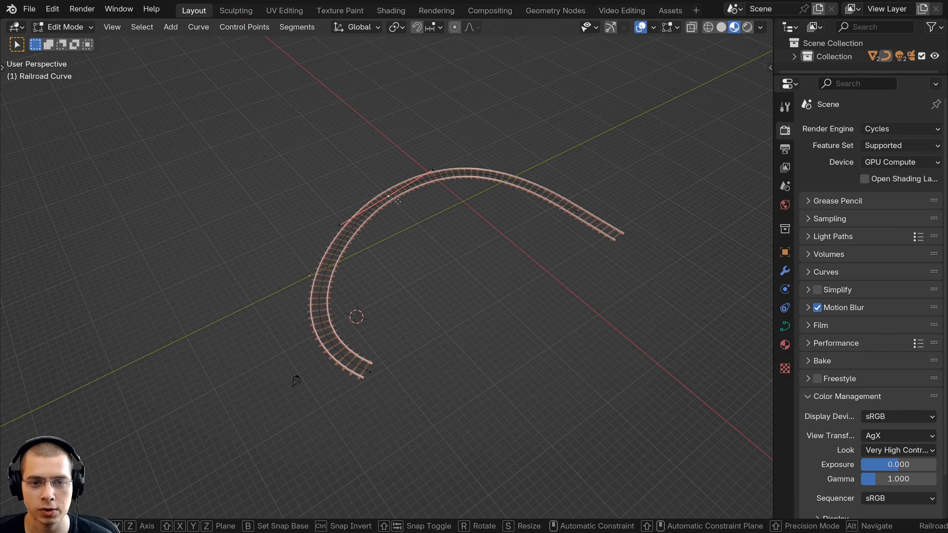
{"action": "key", "text": "shift+z"}
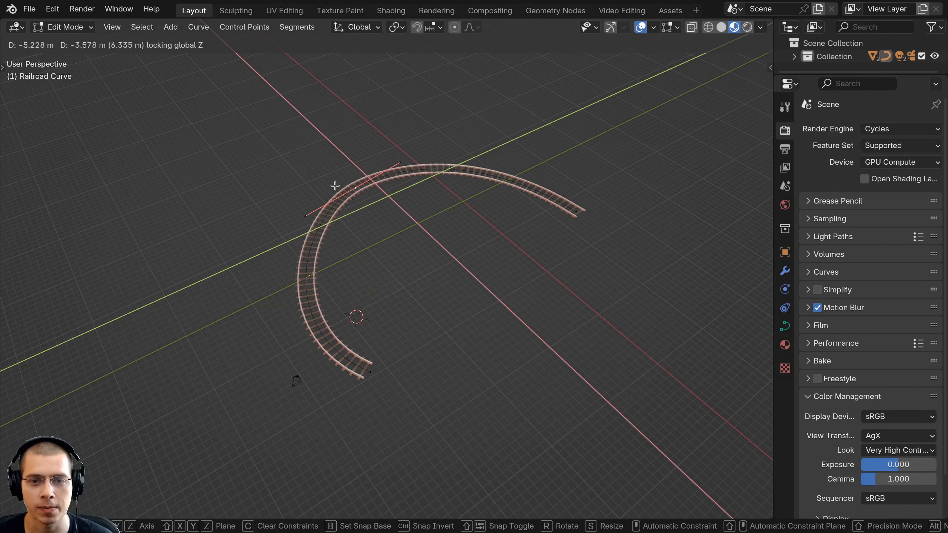
{"action": "left_click", "coordinate": [395, 159]}
{"action": "scroll", "coordinate": [396, 159], "scroll_direction": "up", "scroll_amount": 1}
{"action": "key", "text": "Tab"}
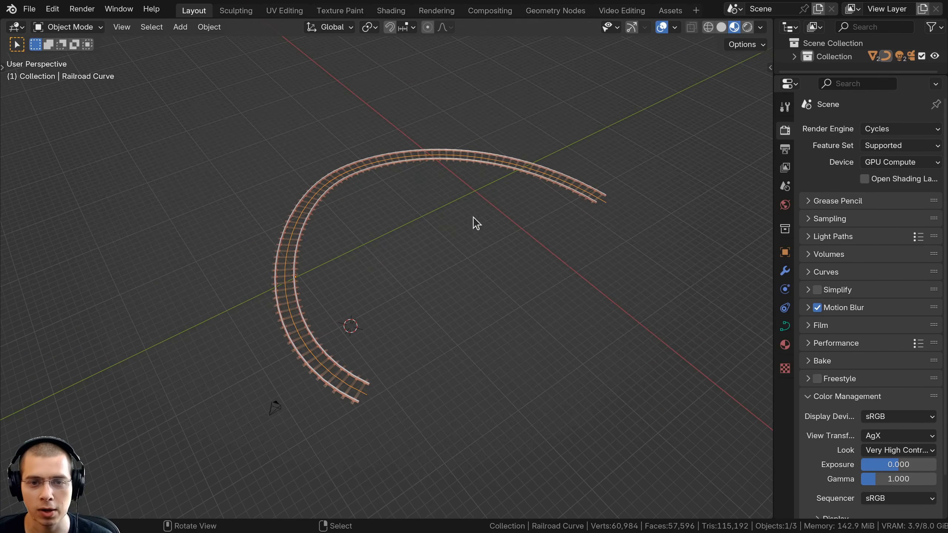
Select the railroad tracks and raise their Array modifier's count to 105
{"action": "left_click", "coordinate": [339, 184]}
{"action": "middle_click_drag", "start_coordinate": [344, 182], "coordinate": [386, 313]}
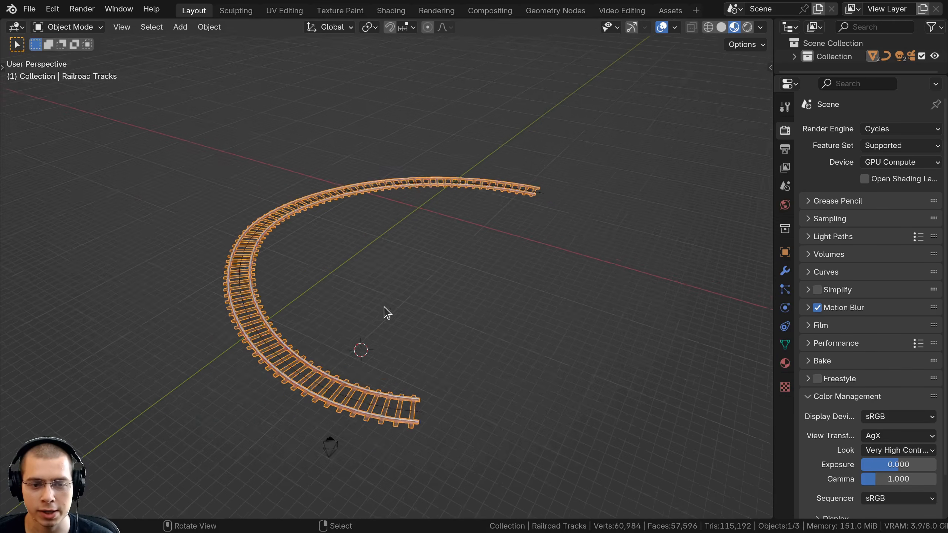
{"action": "scroll", "coordinate": [392, 305], "scroll_direction": "up", "scroll_amount": 4}
{"action": "scroll", "coordinate": [402, 295], "scroll_direction": "down", "scroll_amount": 2}
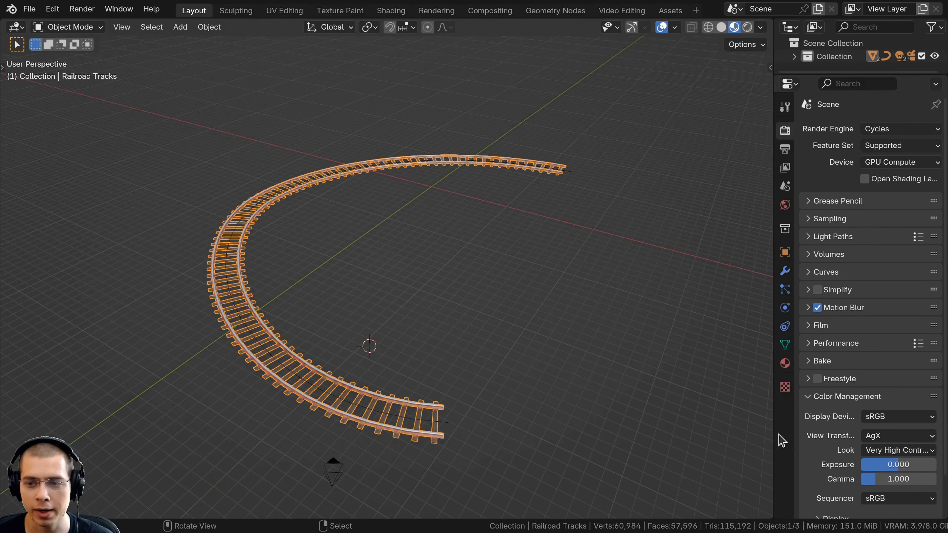
{"action": "left_click", "coordinate": [786, 271]}
{"action": "left_click_drag", "start_coordinate": [773, 260], "coordinate": [721, 261]}
{"action": "scroll", "coordinate": [804, 196], "scroll_direction": "down", "scroll_amount": 5}
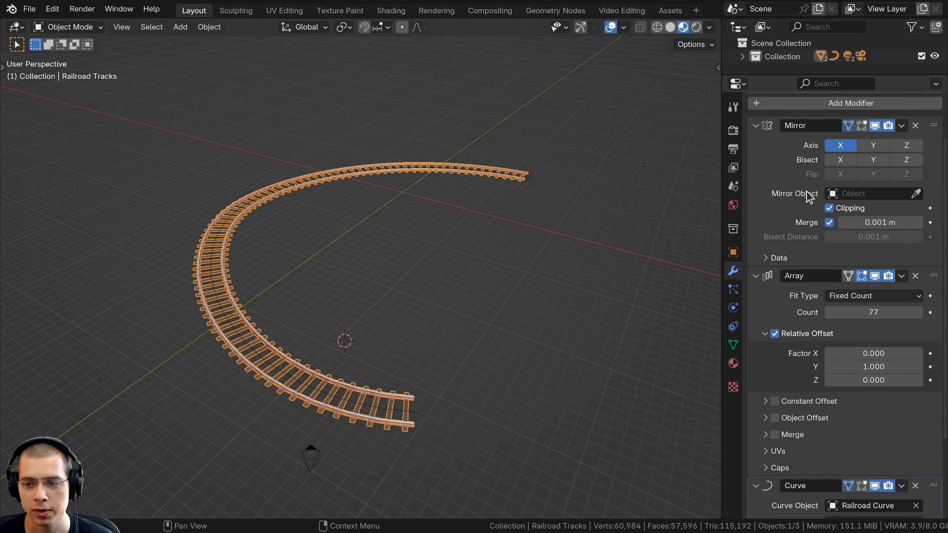
{"action": "scroll", "coordinate": [806, 267], "scroll_direction": "down", "scroll_amount": 2}
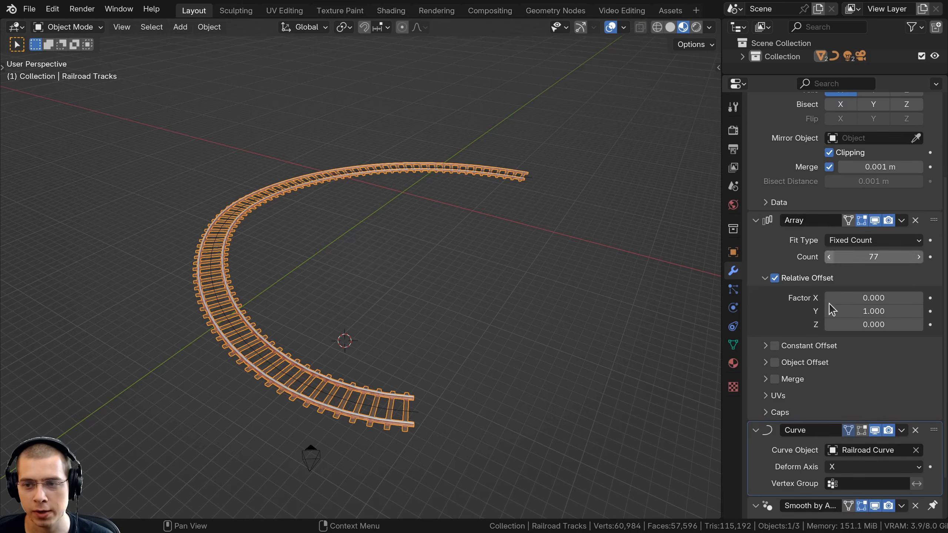
{"action": "left_click_drag", "start_coordinate": [873, 256], "coordinate": [898, 257]}
In top view, edit the railroad curve by extruding its upper end point outward and rotating the new point
{"action": "scroll", "coordinate": [480, 371], "scroll_direction": "down", "scroll_amount": 3}
{"action": "middle_click_drag", "start_coordinate": [522, 385], "coordinate": [530, 442]}
{"action": "left_click", "coordinate": [835, 56]}
{"action": "key", "text": "KP_7"}
{"action": "key", "text": "Tab"}
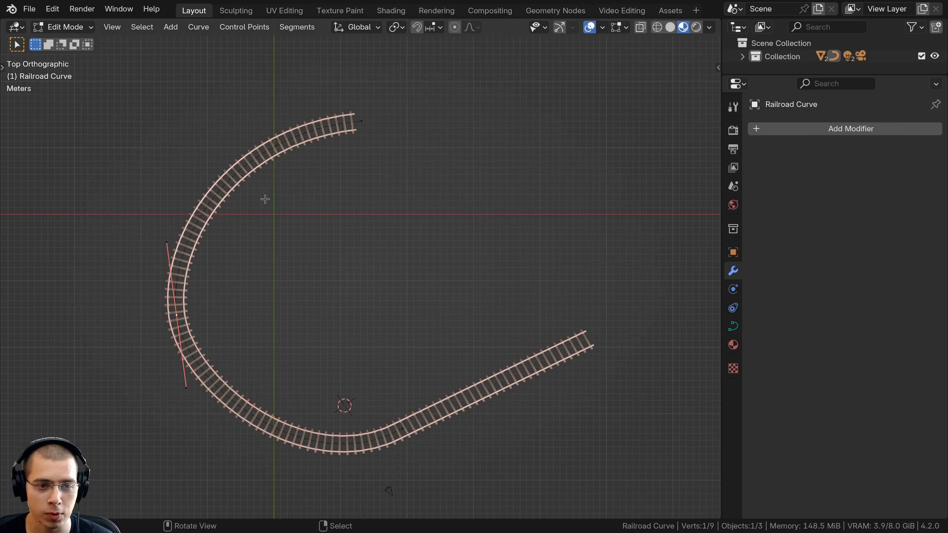
{"action": "left_click", "coordinate": [366, 121]}
{"action": "middle_click_drag", "start_coordinate": [365, 121], "coordinate": [353, 170], "text": "shift"}
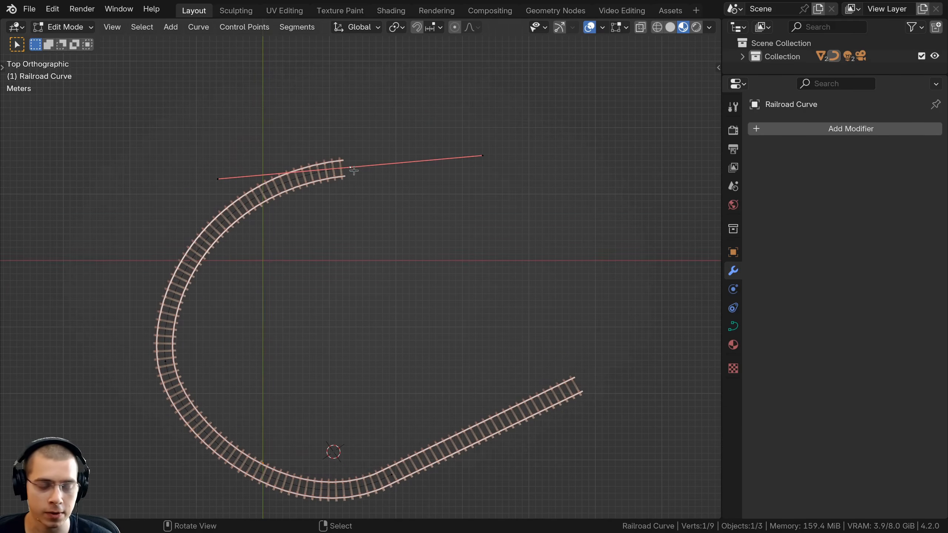
{"action": "key", "text": "e"}
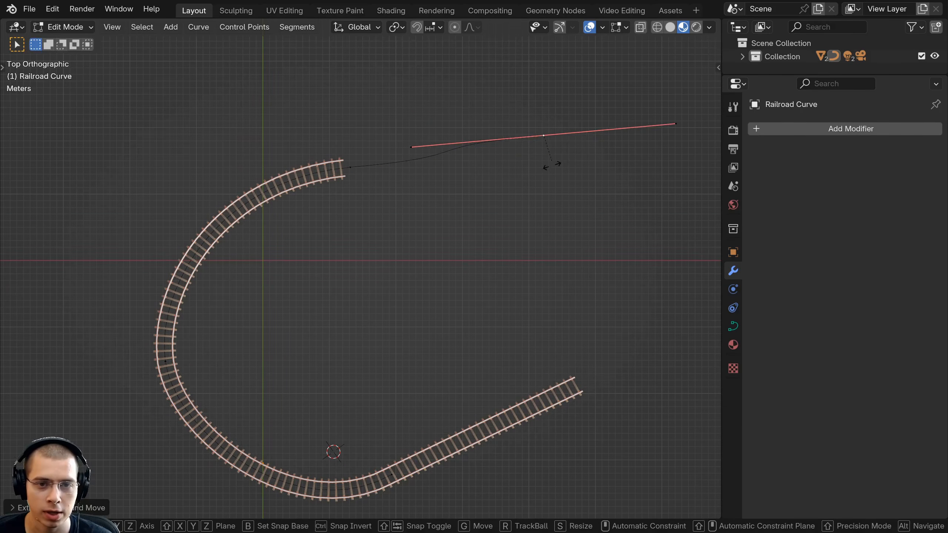
{"action": "left_click", "coordinate": [625, 216]}
Move the railroad tracks object along the Y axis so the tracks slide onto the extended section of the curve
{"action": "key", "text": "g"}
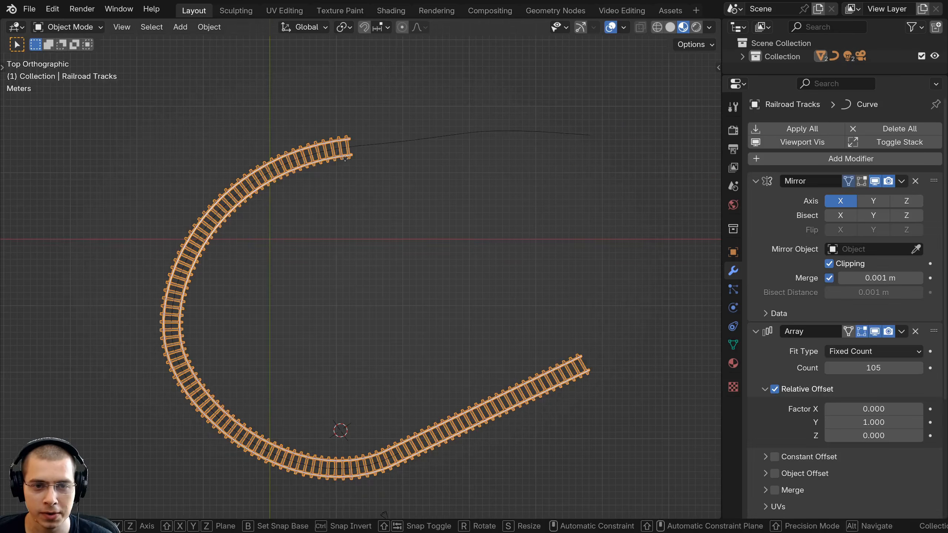
{"action": "key", "text": "y"}
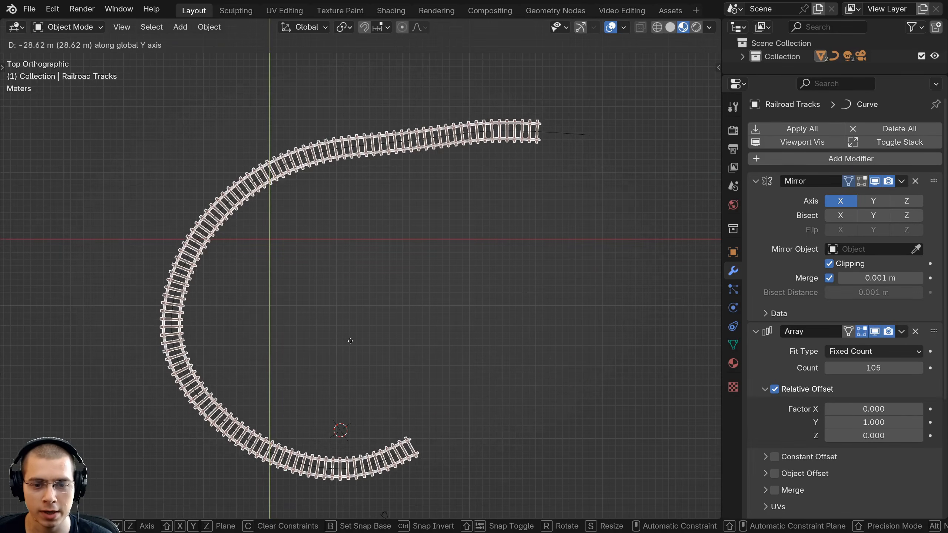
{"action": "left_click", "coordinate": [335, 357]}
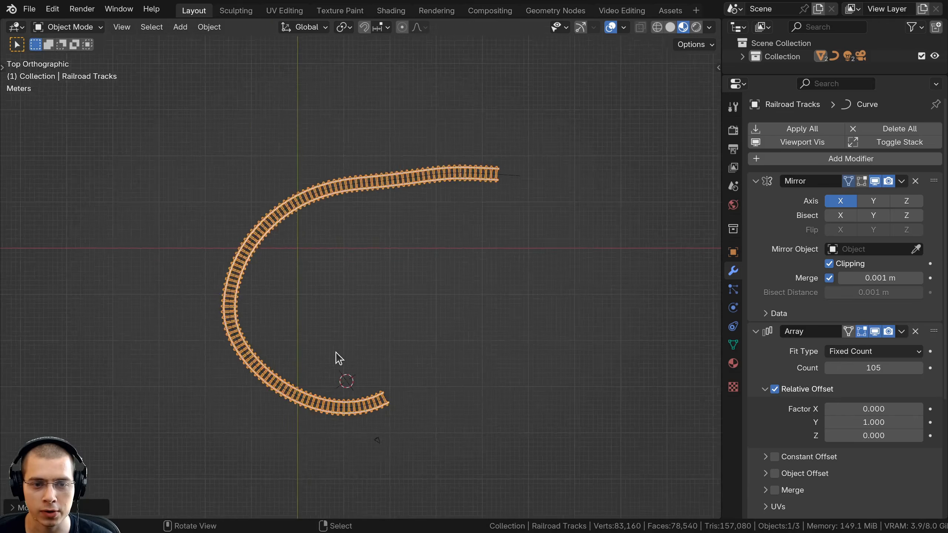
{"action": "middle_click_drag", "start_coordinate": [335, 357], "coordinate": [328, 293]}
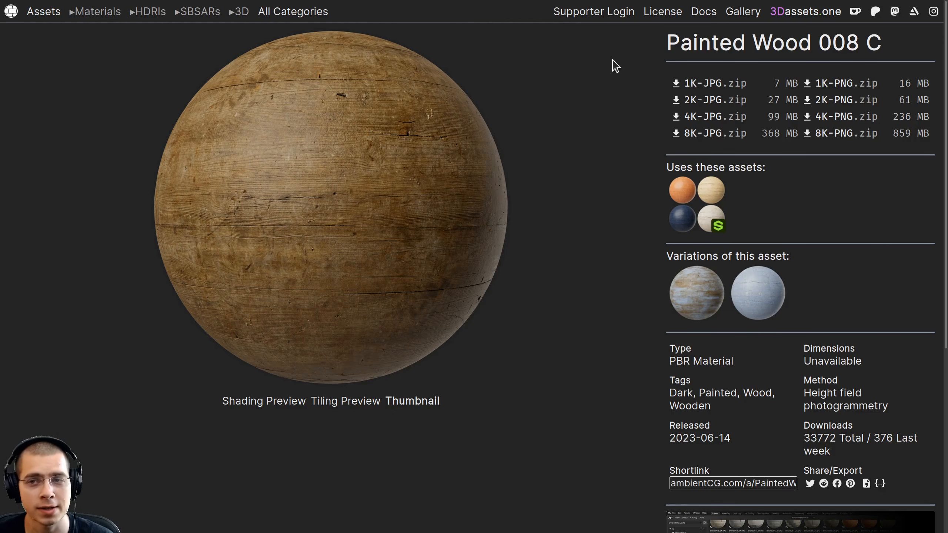
Switch to the ambientCG page for Painted Wood 008 C and check its name and the 2K-JPG download option
{"action": "left_click_drag", "start_coordinate": [667, 47], "coordinate": [880, 47]}
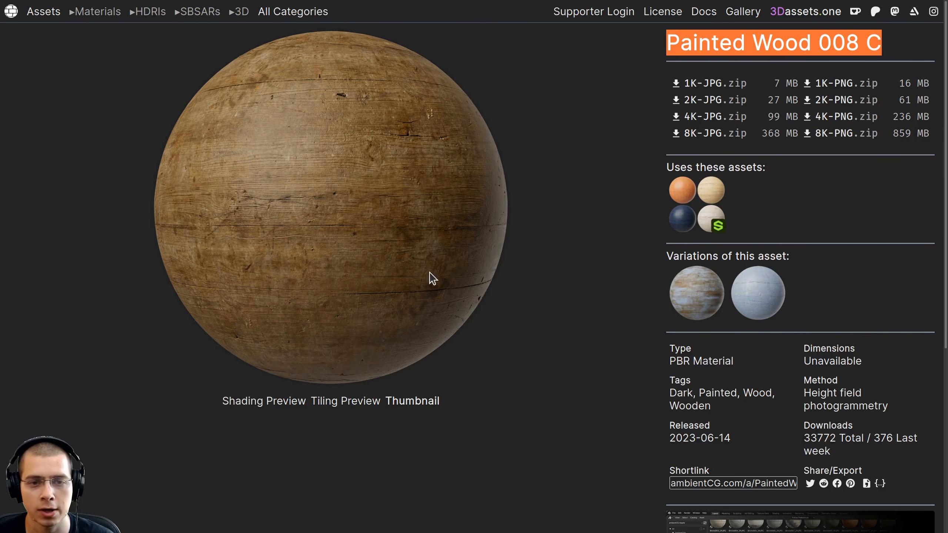
{"action": "left_click", "coordinate": [551, 380]}
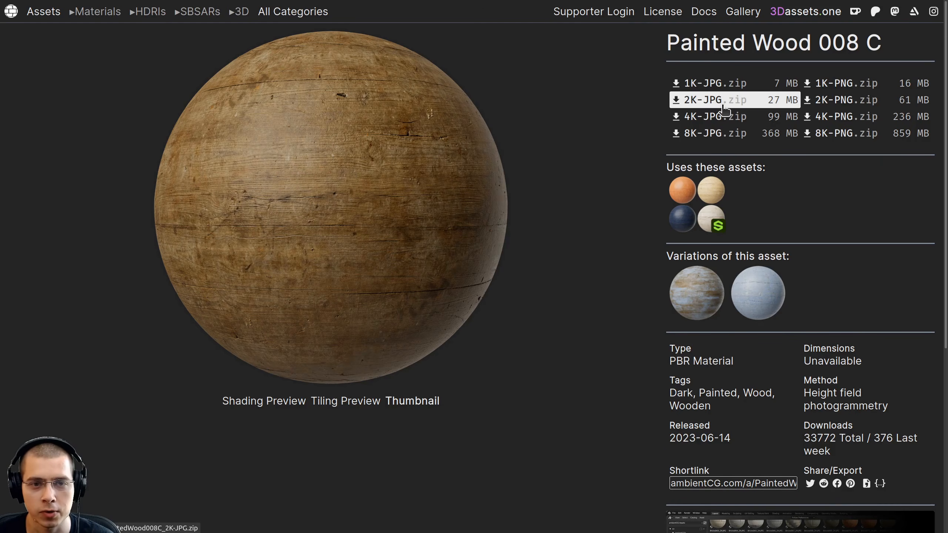
{"action": "mouse_move", "coordinate": [724, 110]}
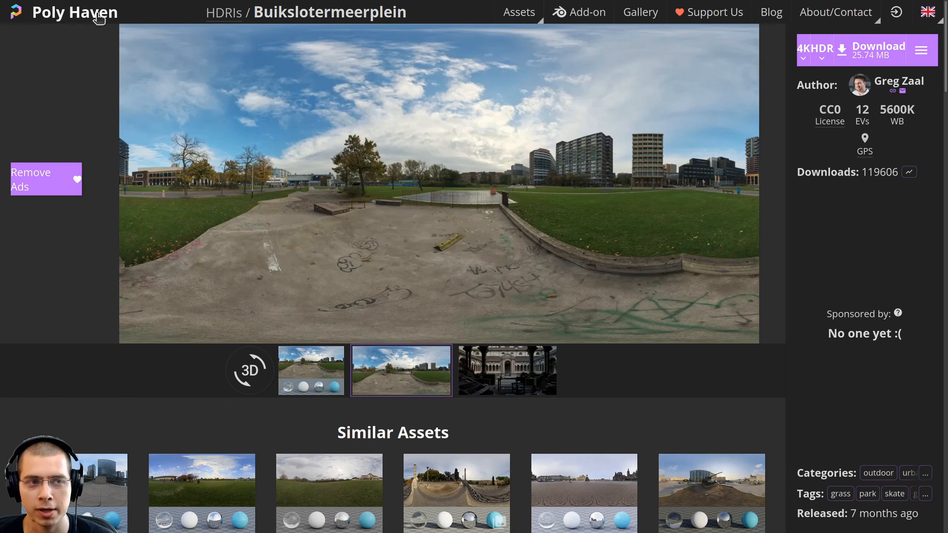
On Poly Haven, set the Buikslotermeerplein HDRI's resolution to 1K and download it as HDR
{"action": "left_click_drag", "start_coordinate": [253, 14], "coordinate": [404, 13]}
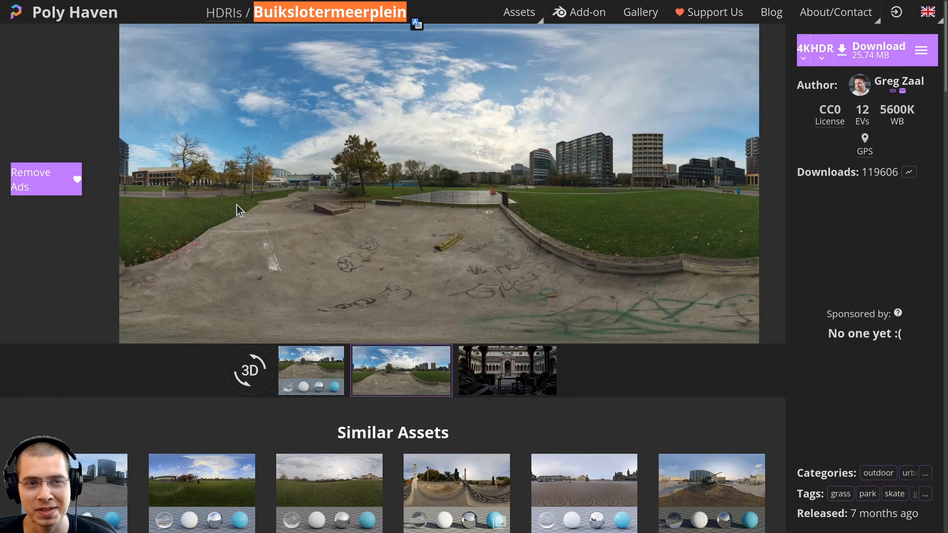
{"action": "left_click", "coordinate": [322, 54]}
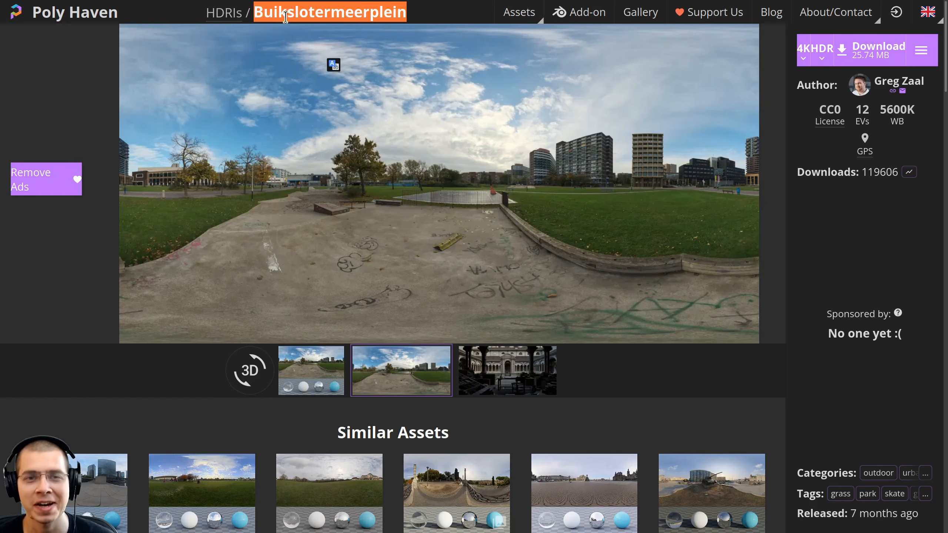
{"action": "left_click", "coordinate": [804, 51]}
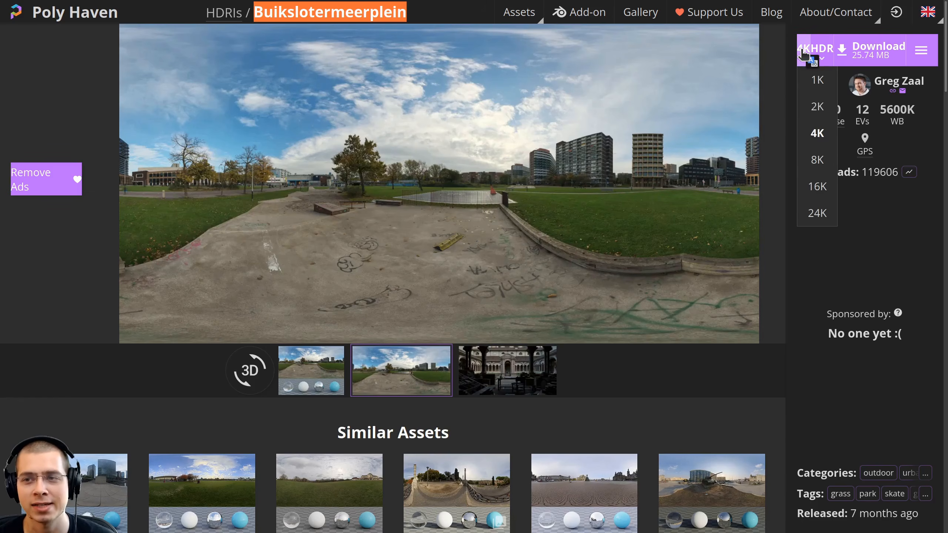
{"action": "left_click", "coordinate": [816, 82]}
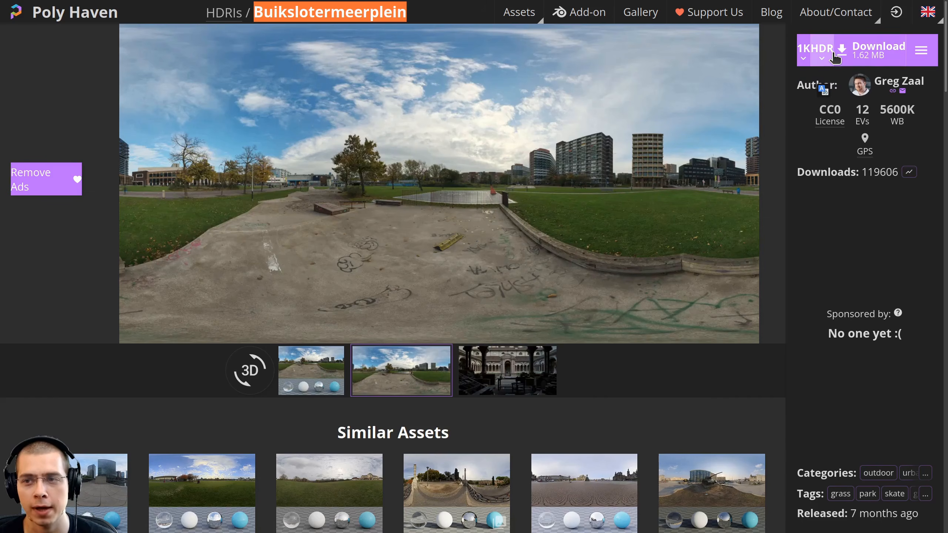
{"action": "left_click", "coordinate": [857, 58]}
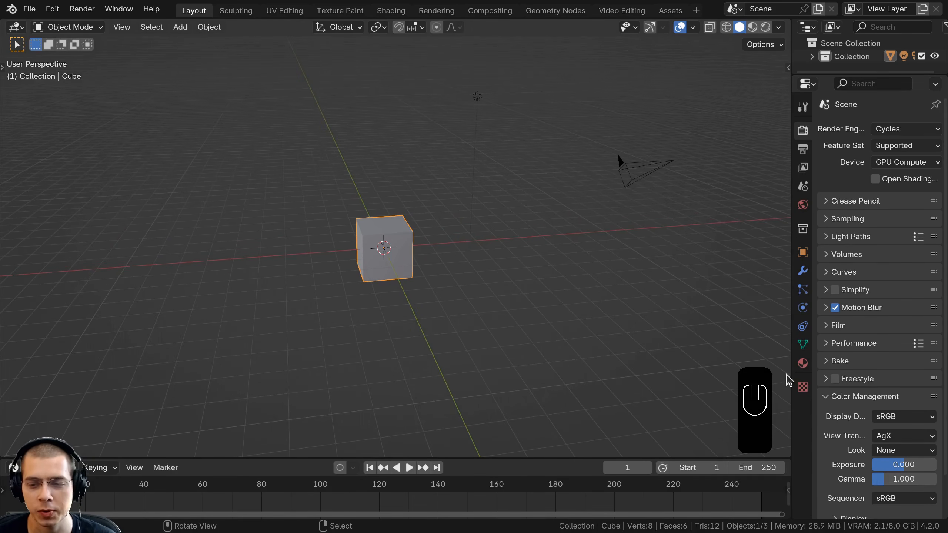
Delete all the default objects from the new scene: the cube, light and camera
{"action": "middle_click_drag", "start_coordinate": [631, 347], "coordinate": [672, 374]}
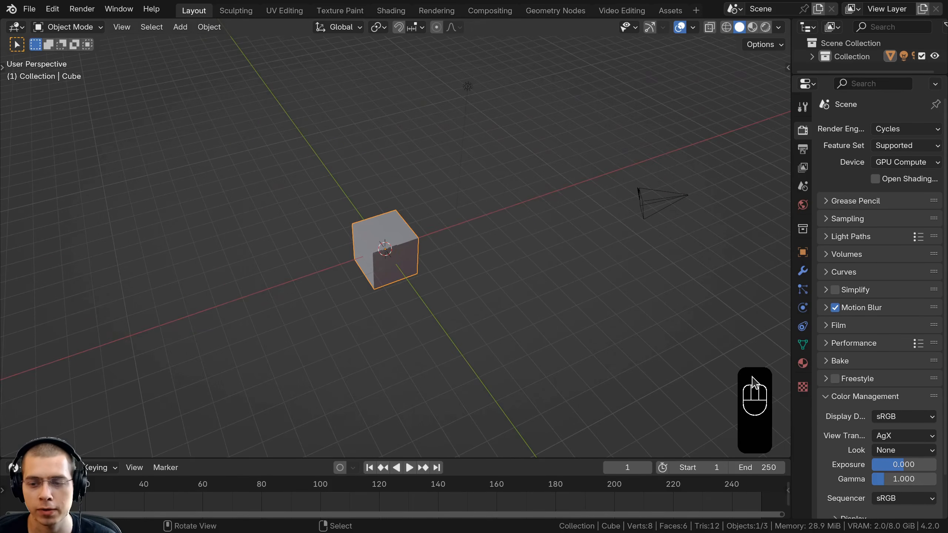
{"action": "mouse_move", "coordinate": [522, 263]}
{"action": "middle_mouse_down", "text": "shift"}
{"action": "mouse_move", "coordinate": [519, 277]}
{"action": "mouse_move", "coordinate": [510, 270]}
{"action": "middle_mouse_up", "text": "shift"}
{"action": "middle_click_drag", "start_coordinate": [449, 226], "coordinate": [446, 222], "text": "shift"}
{"action": "key", "text": "a"}
{"action": "key", "text": "a"}
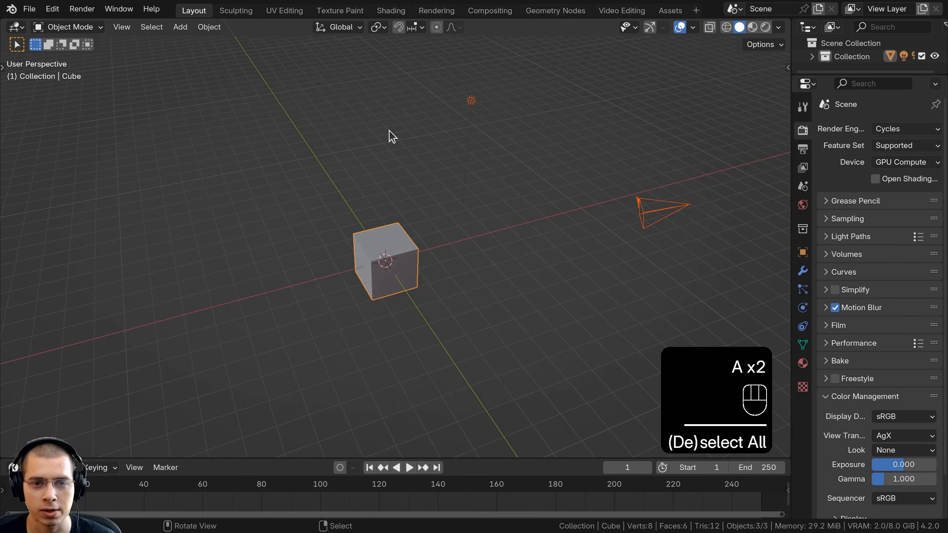
{"action": "key", "text": "x"}
{"action": "left_click", "coordinate": [377, 129]}
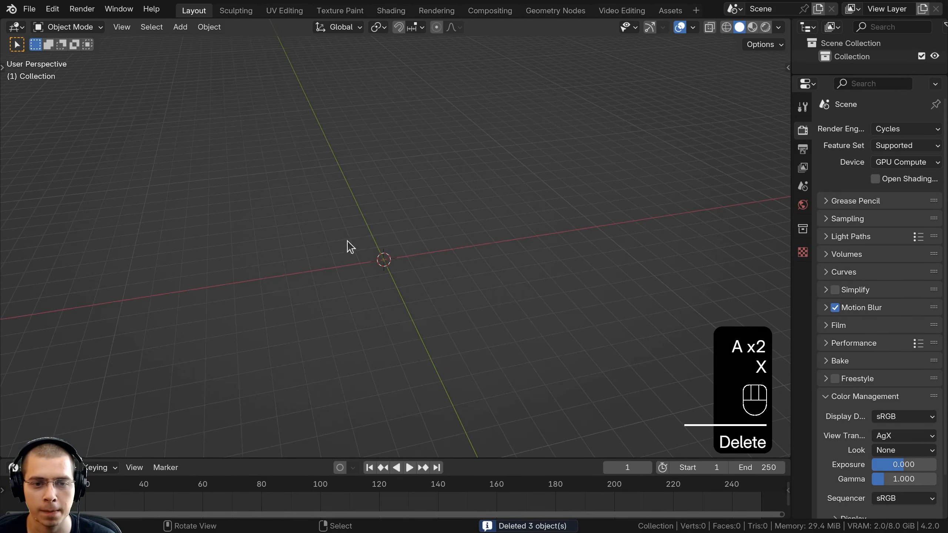
Add a mesh cube at the world origin and view it from directly above
{"action": "key", "text": "shift+a"}
{"action": "mouse_move", "coordinate": [347, 197]}
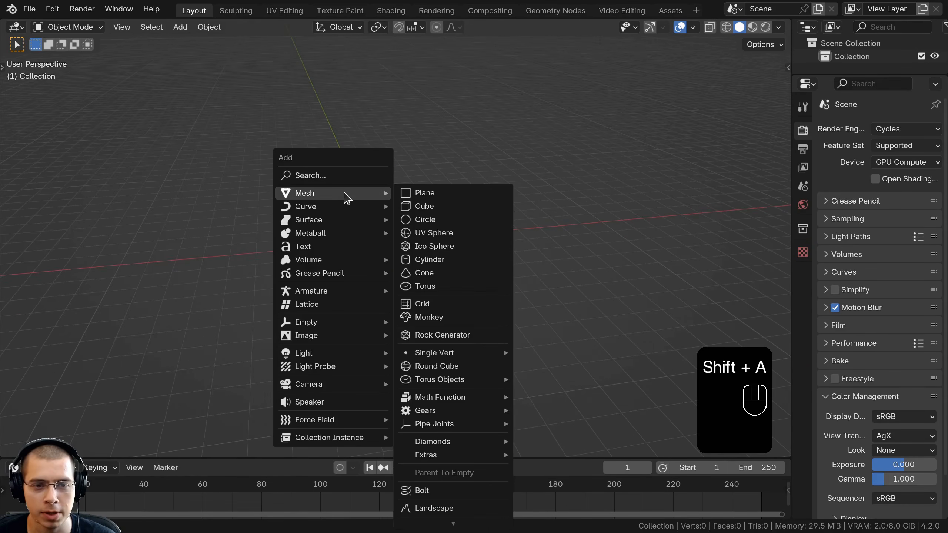
{"action": "left_click", "coordinate": [416, 210]}
{"action": "middle_click_drag", "start_coordinate": [395, 241], "coordinate": [409, 218]}
{"action": "scroll", "coordinate": [414, 242], "scroll_direction": "up", "scroll_amount": 2}
{"action": "mouse_move", "coordinate": [417, 267]}
{"action": "middle_mouse_down", "text": "shift"}
{"action": "mouse_move", "coordinate": [438, 270]}
{"action": "mouse_move", "coordinate": [402, 258]}
{"action": "middle_mouse_up", "text": "shift"}
{"action": "scroll", "coordinate": [388, 283], "scroll_direction": "up", "scroll_amount": 4}
{"action": "key", "text": "KP_7"}
{"action": "scroll", "coordinate": [402, 258], "scroll_direction": "up", "scroll_amount": 2}
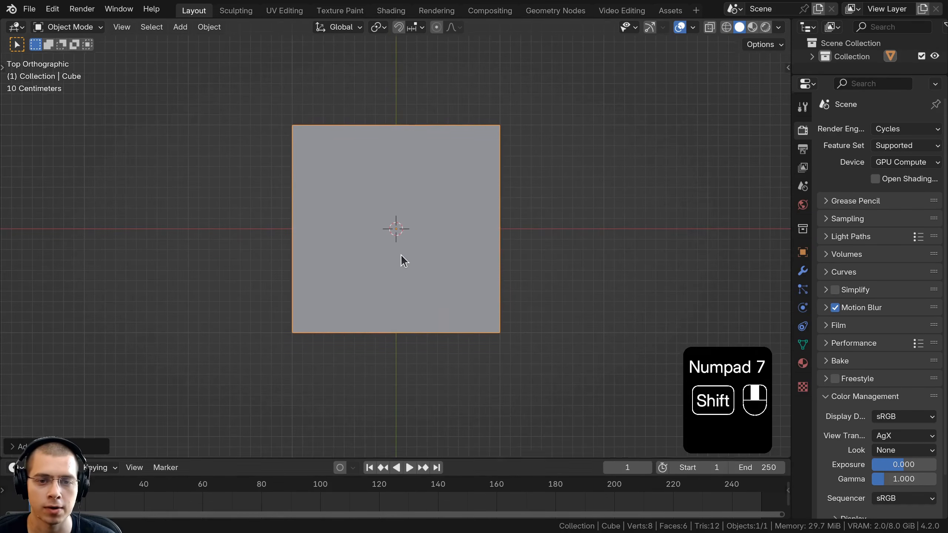
Save the scene as Railroad Tracks.blend in the Railroad/V3 folder
{"action": "left_click", "coordinate": [29, 9]}
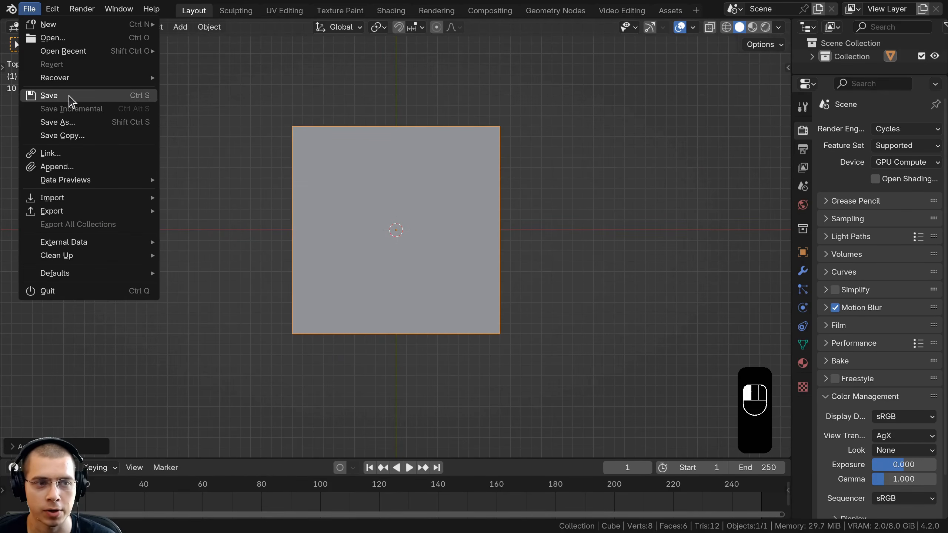
{"action": "left_click", "coordinate": [65, 96]}
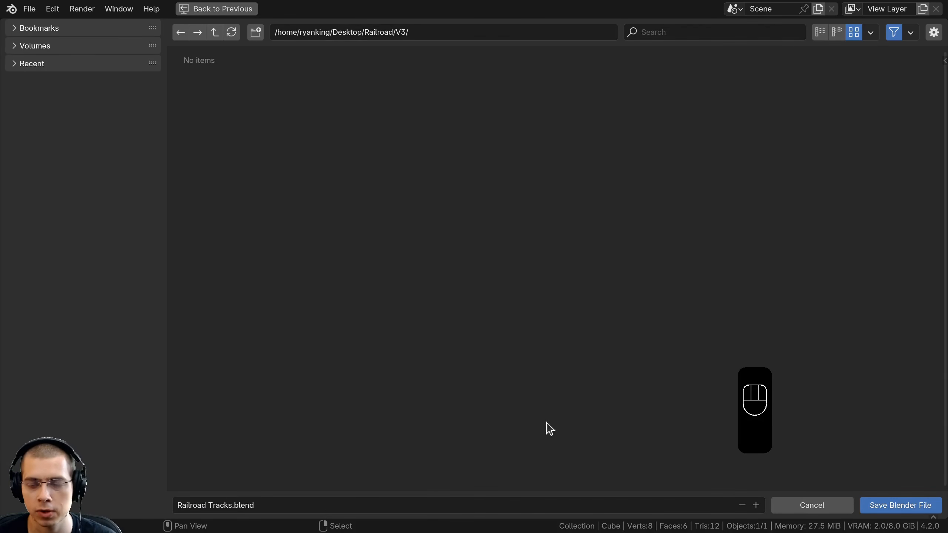
{"action": "left_click", "coordinate": [885, 507]}
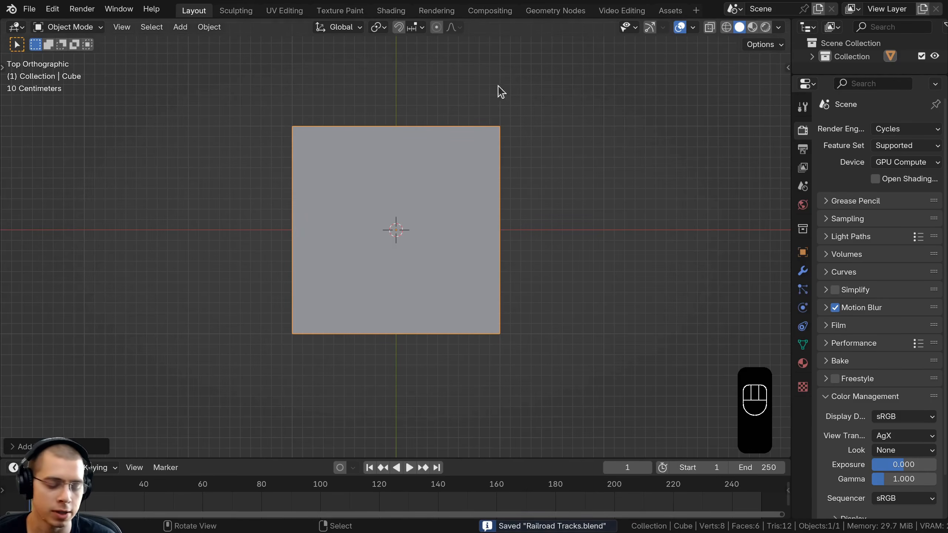
{"action": "key", "text": "ctrl+s"}
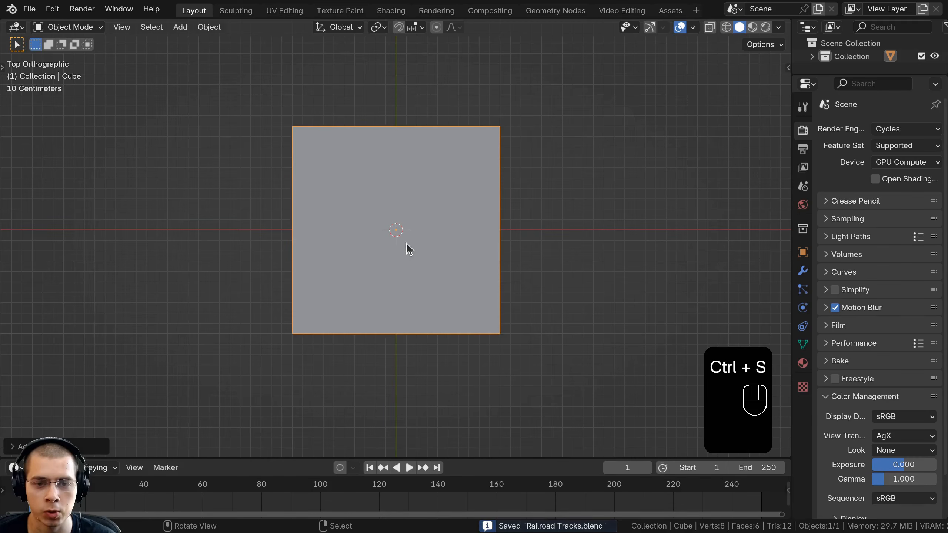
{"action": "middle_click_drag", "start_coordinate": [418, 254], "coordinate": [446, 276], "text": "shift"}
{"action": "key", "text": "ctrl+s"}
In Edit Mode, scale the whole cube mesh by 0.55 along the Y axis
{"action": "key", "text": "Tab"}
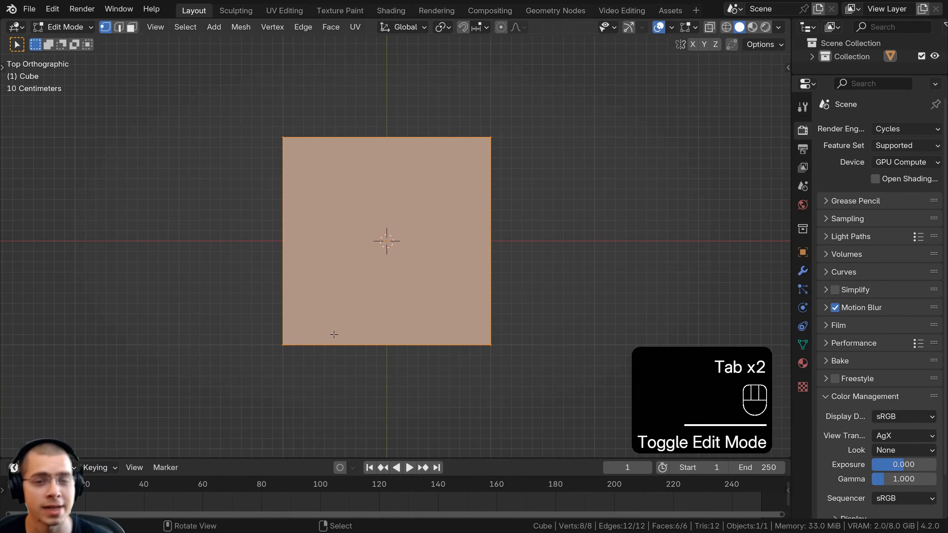
{"action": "middle_click_drag", "start_coordinate": [431, 257], "coordinate": [433, 262], "text": "shift"}
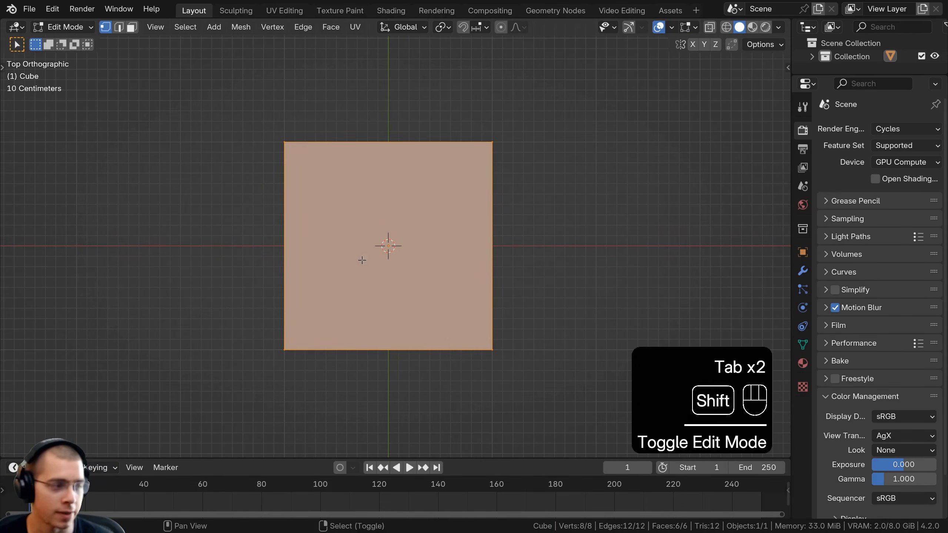
{"action": "middle_click_drag", "start_coordinate": [359, 261], "coordinate": [358, 262], "text": "shift"}
{"action": "key", "text": "s"}
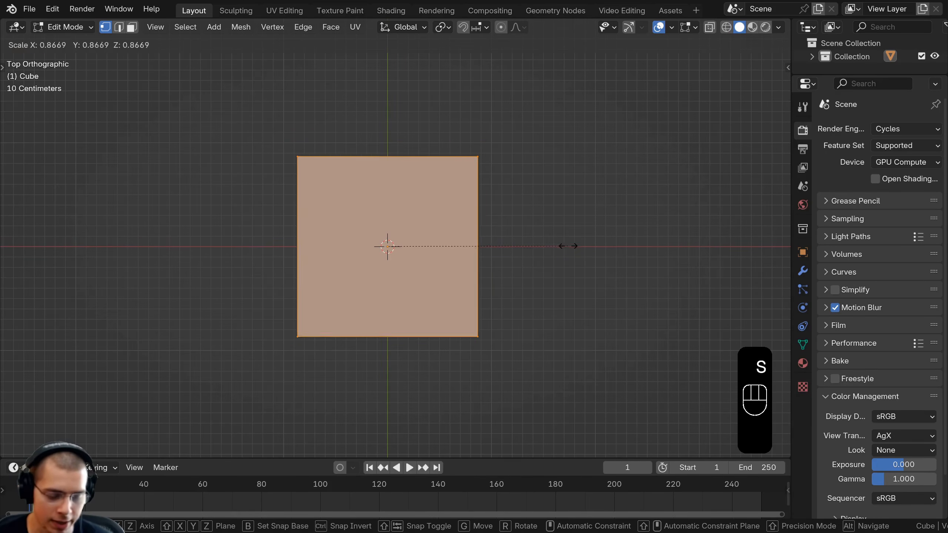
{"action": "type", "text": "y"}
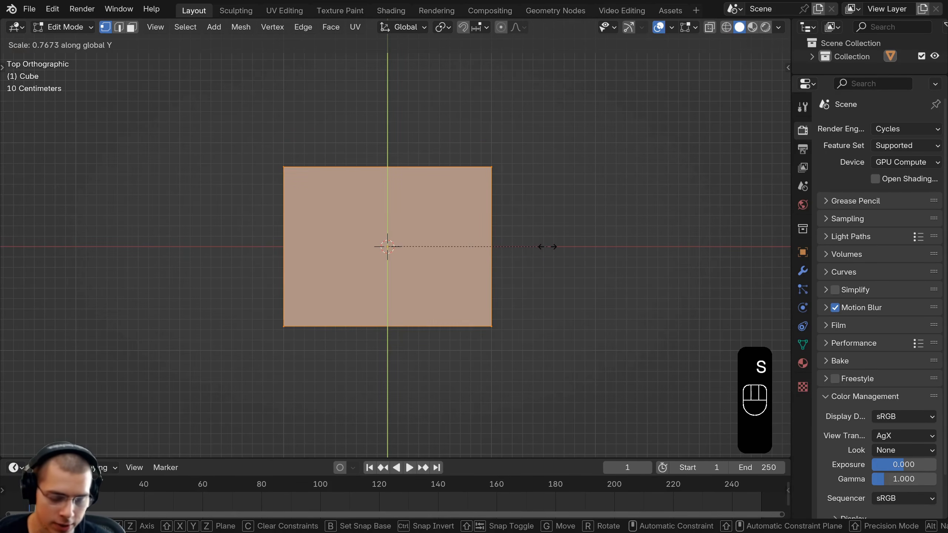
{"action": "type", "text": ".55"}
{"action": "key", "text": "Return"}
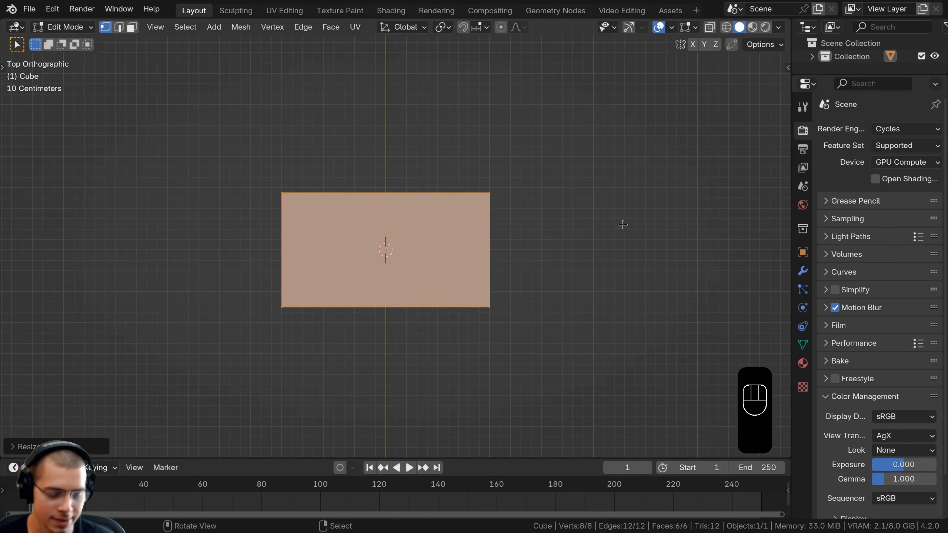
Scale the cube mesh by 0.16 along the X axis and save the file
{"action": "key", "text": "s"}
{"action": "type", "text": "x"}
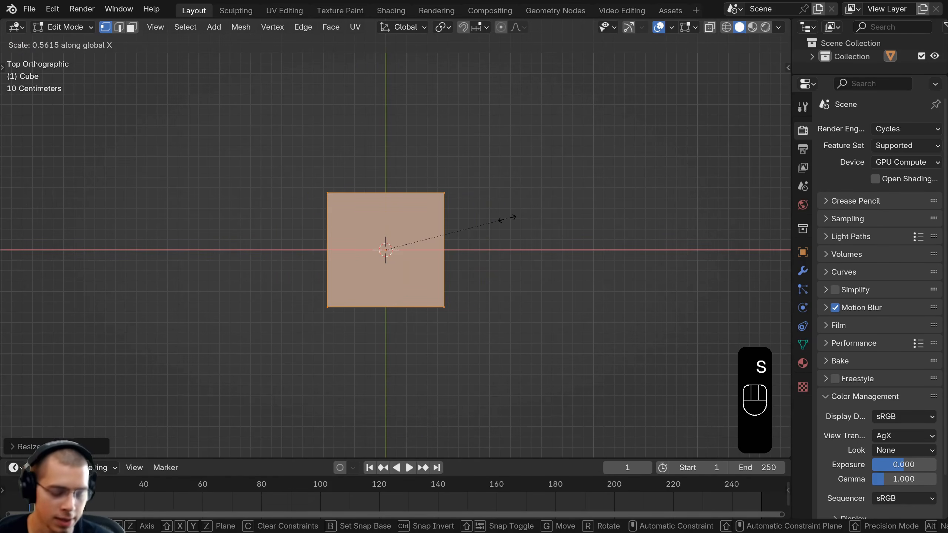
{"action": "type", "text": ".16"}
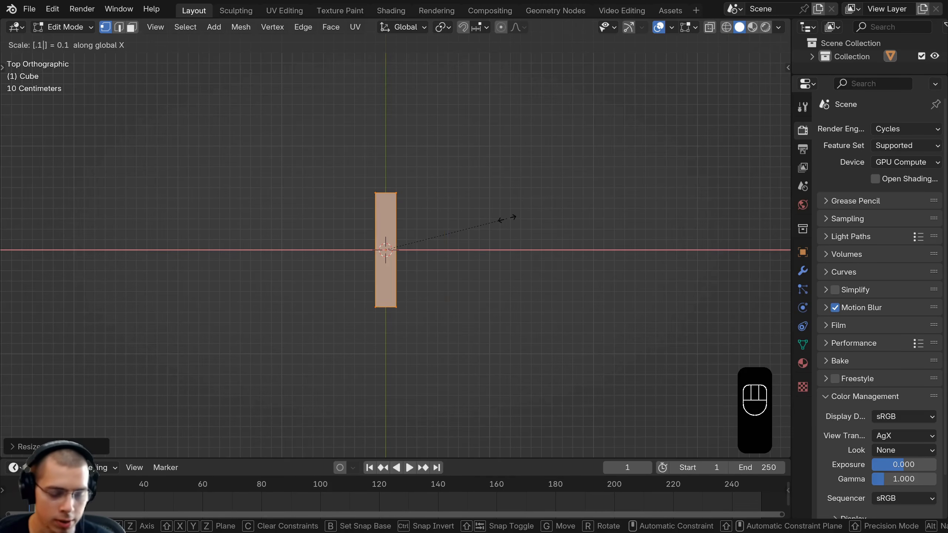
{"action": "left_click", "coordinate": [507, 219]}
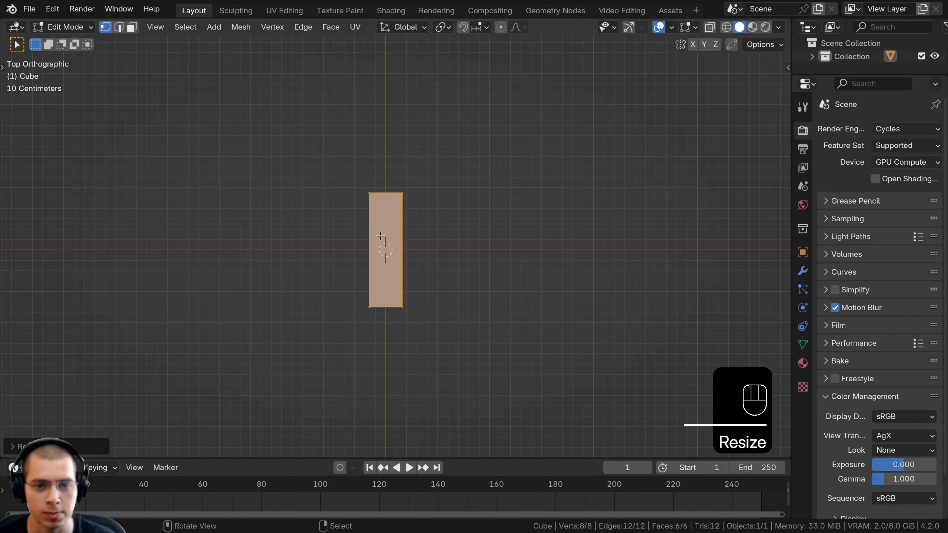
{"action": "key", "text": "ctrl+s"}
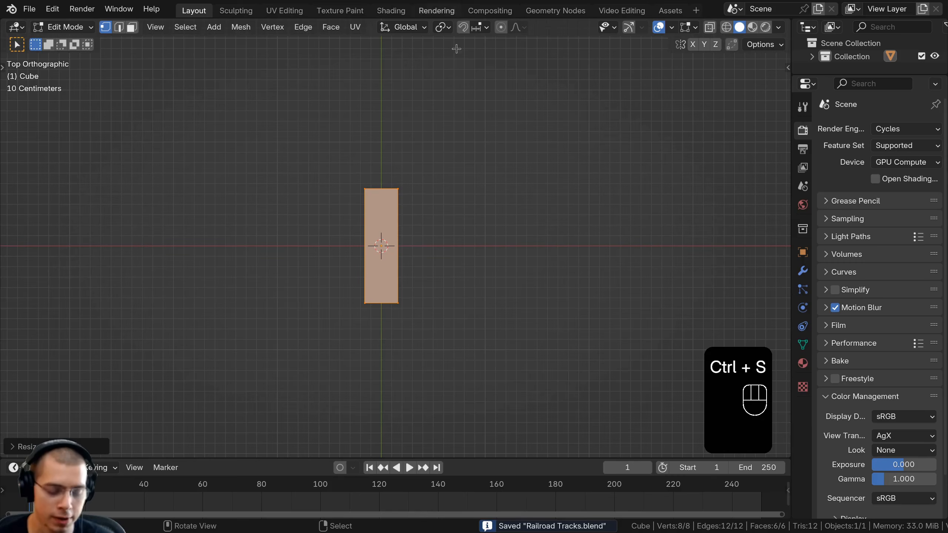
Move the narrowed block's mesh -1.2 m along the X axis, leaving the object origin in place
{"action": "key", "text": "g"}
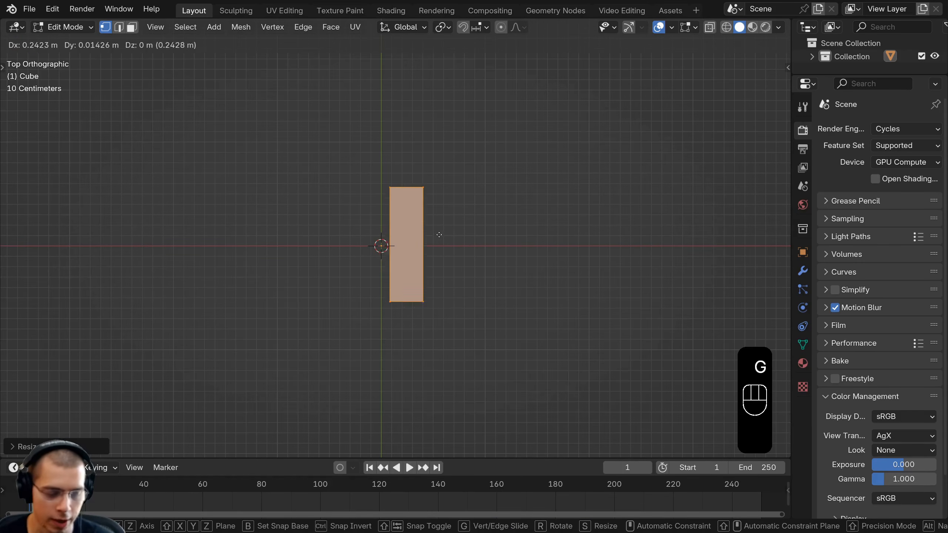
{"action": "key", "text": "x"}
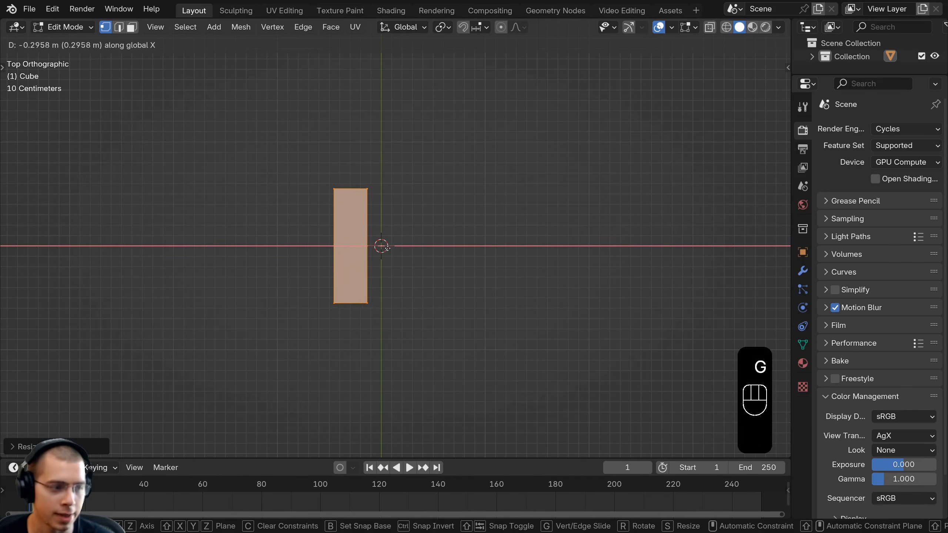
{"action": "type", "text": "1.2"}
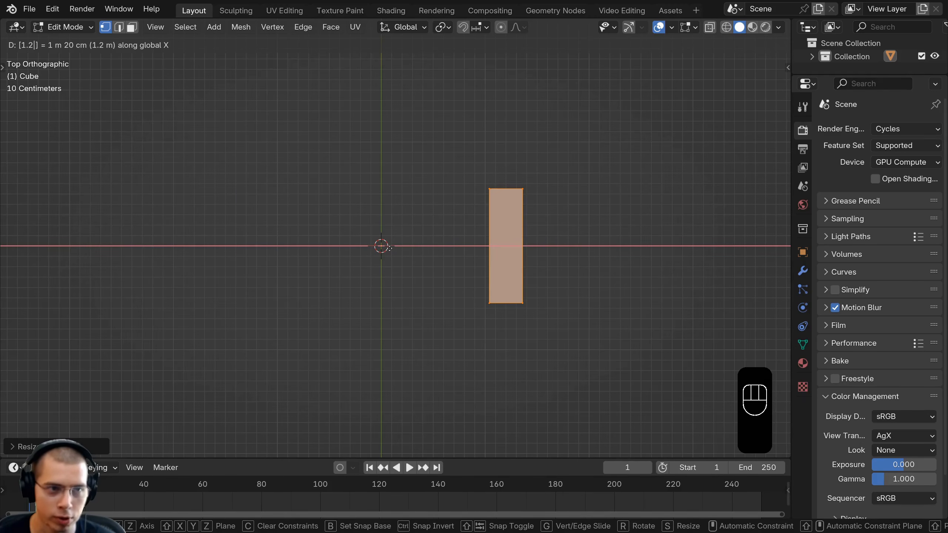
{"action": "key", "text": "minus"}
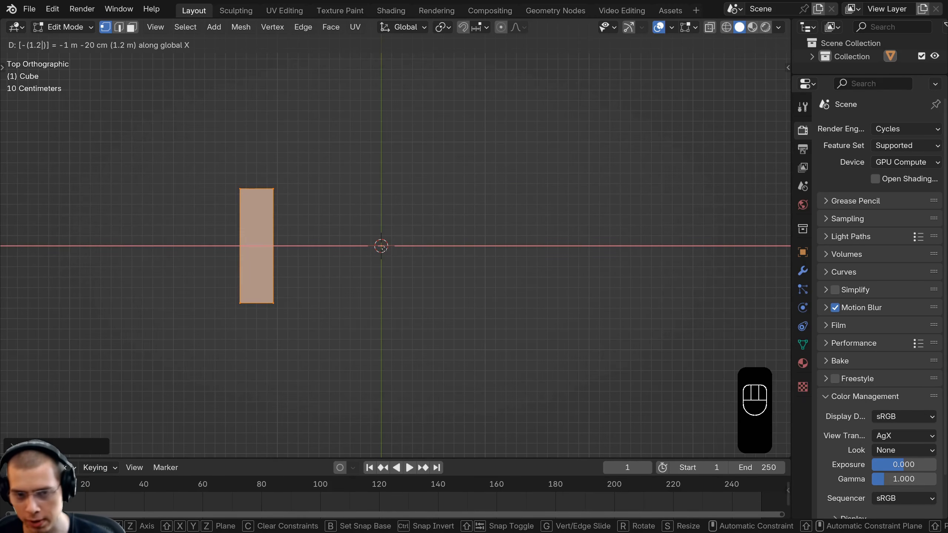
{"action": "left_click", "coordinate": [384, 249]}
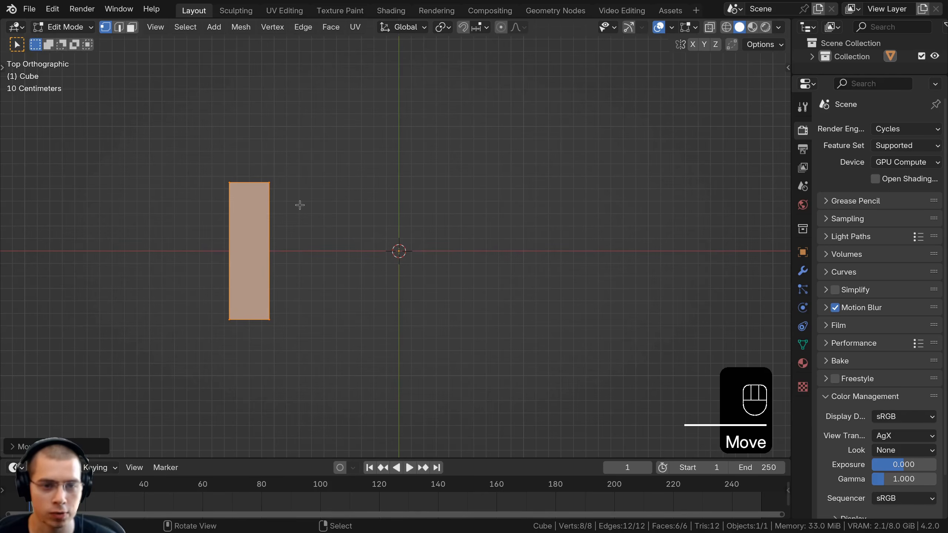
{"action": "middle_click_drag", "start_coordinate": [300, 206], "coordinate": [482, 98], "text": "shift"}
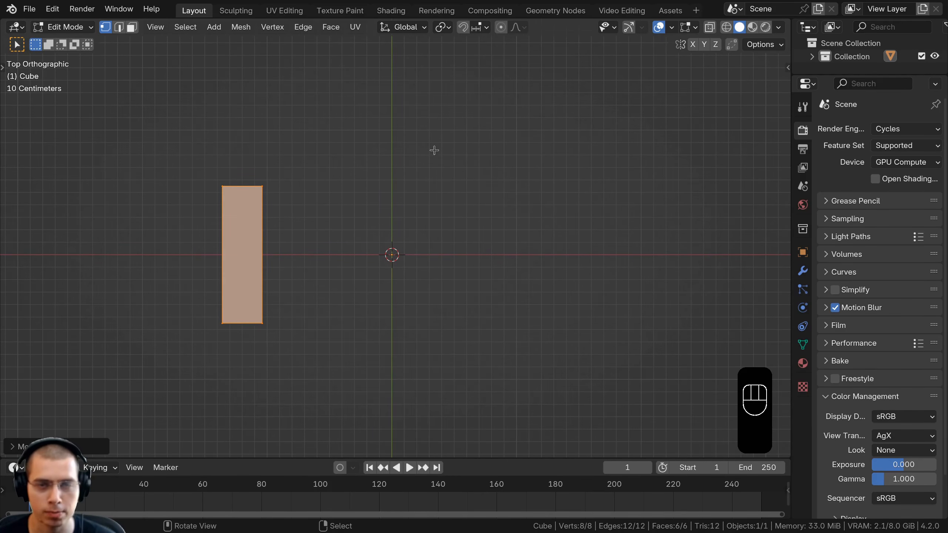
{"action": "middle_click_drag", "start_coordinate": [434, 150], "coordinate": [292, 293], "text": "shift"}
In front view, scale the block along the Z axis to flatten it into a thin plate about 2 cm thick
{"action": "key", "text": "KP_7"}
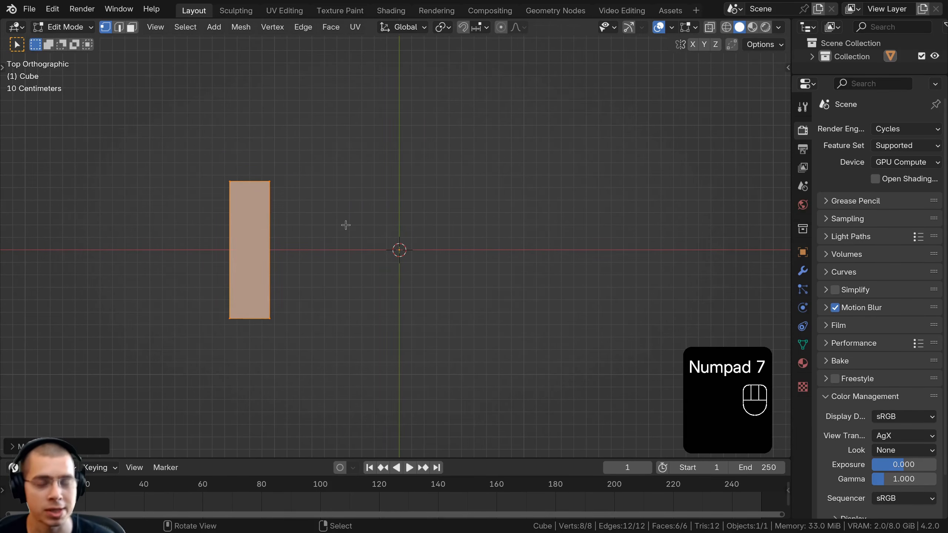
{"action": "key", "text": "KP_1"}
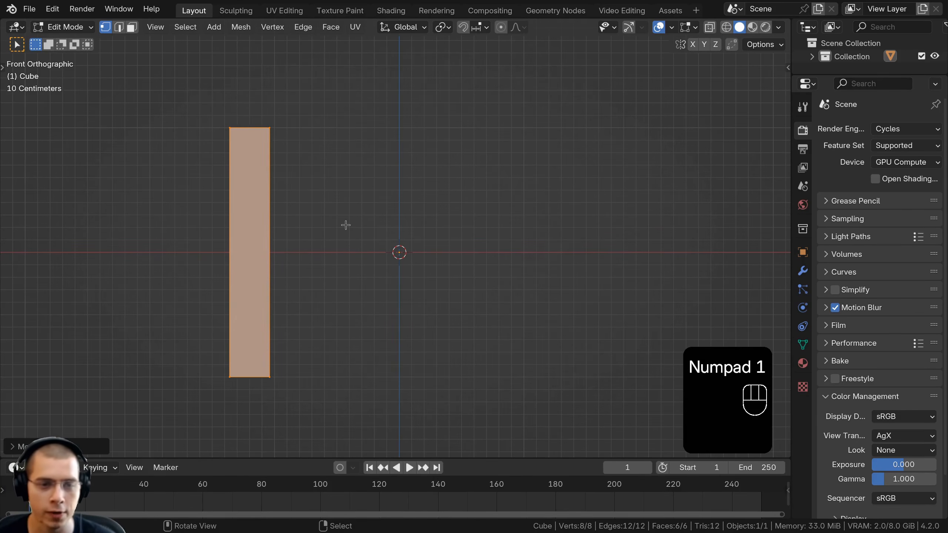
{"action": "middle_click_drag", "start_coordinate": [344, 224], "coordinate": [385, 265], "text": "shift"}
{"action": "key", "text": "s"}
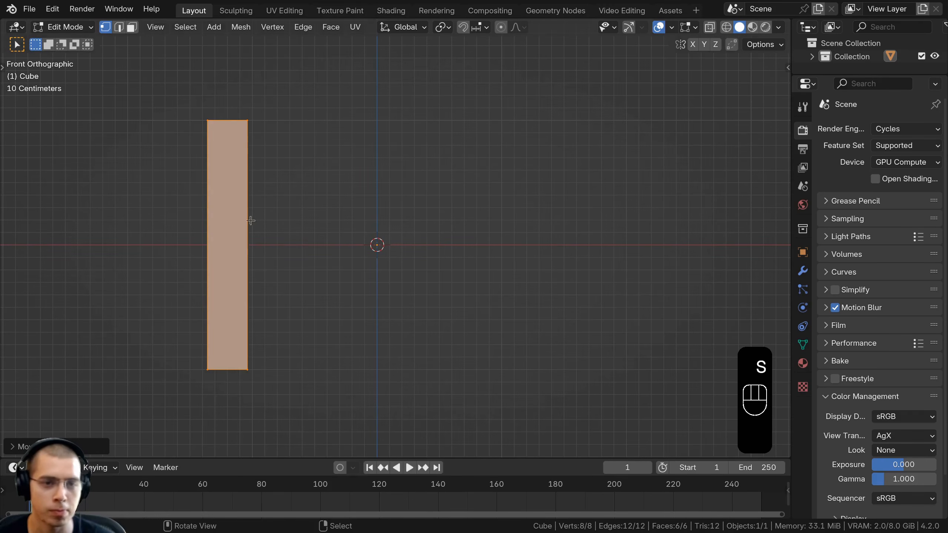
{"action": "key", "text": "s"}
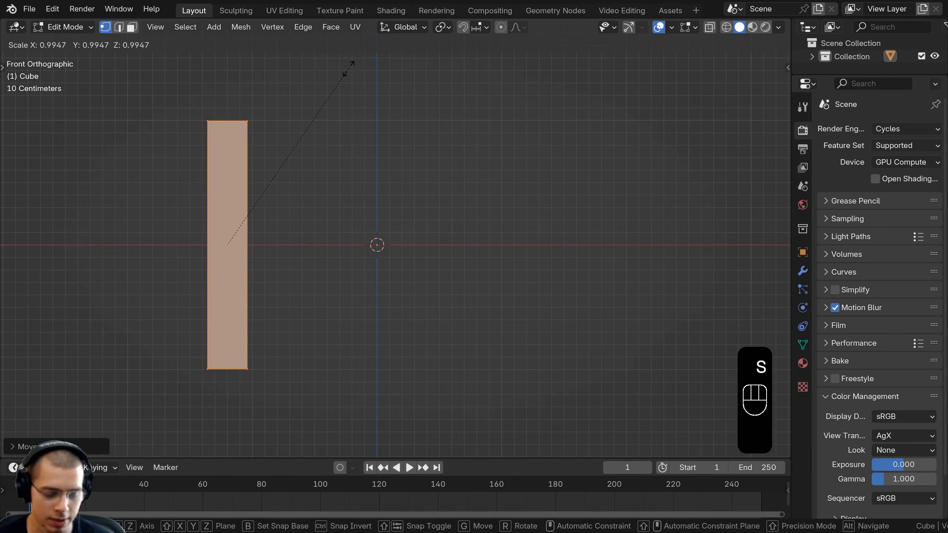
{"action": "key", "text": "z"}
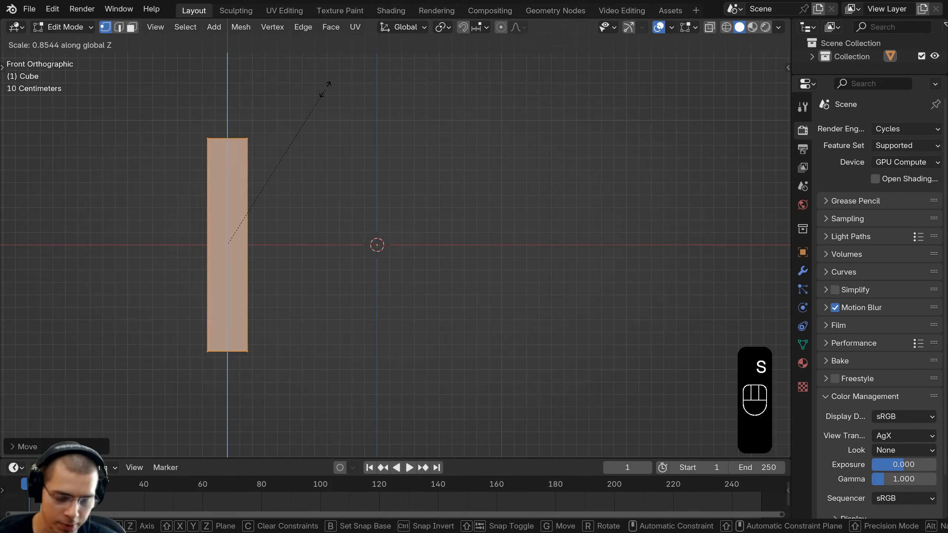
{"action": "key", "text": "0"}
{"action": "left_click", "coordinate": [325, 89]}
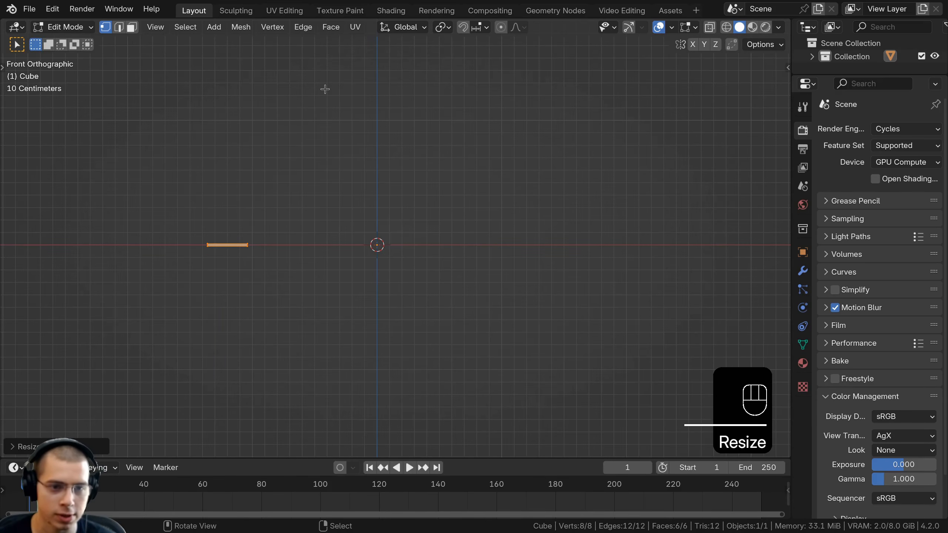
Move the thin plate up along the Z axis until its underside rests on the red X axis line
{"action": "key", "text": "KP_Decimal"}
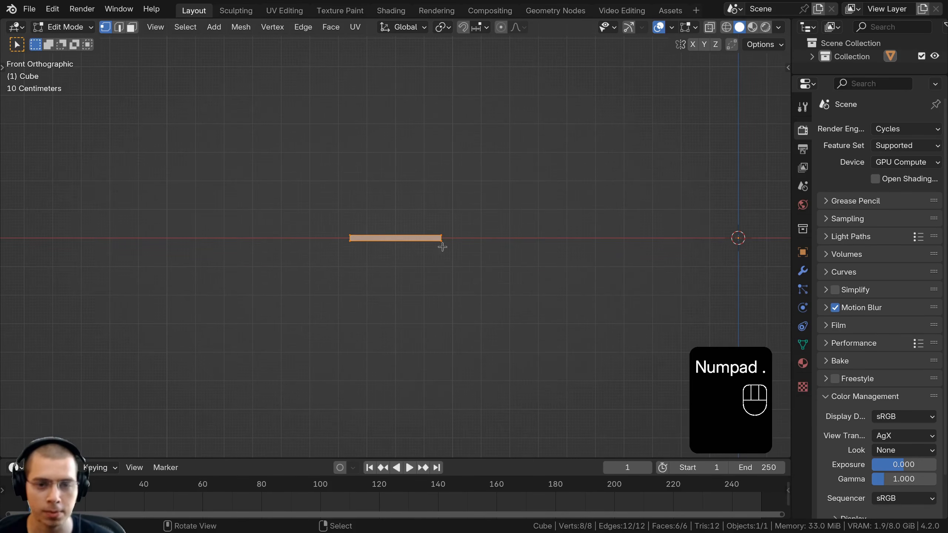
{"action": "scroll", "coordinate": [407, 287], "scroll_direction": "up", "scroll_amount": 10}
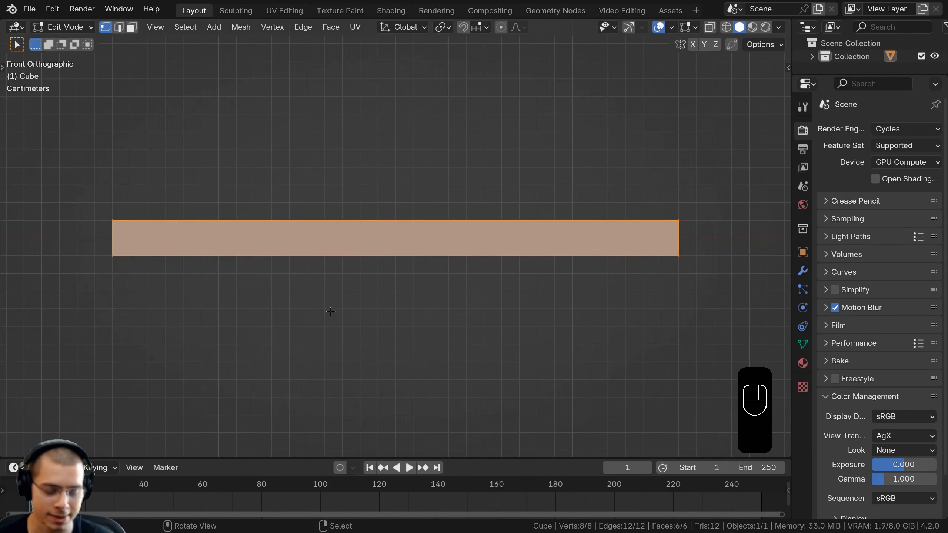
{"action": "key", "text": "g"}
{"action": "key", "text": "z"}
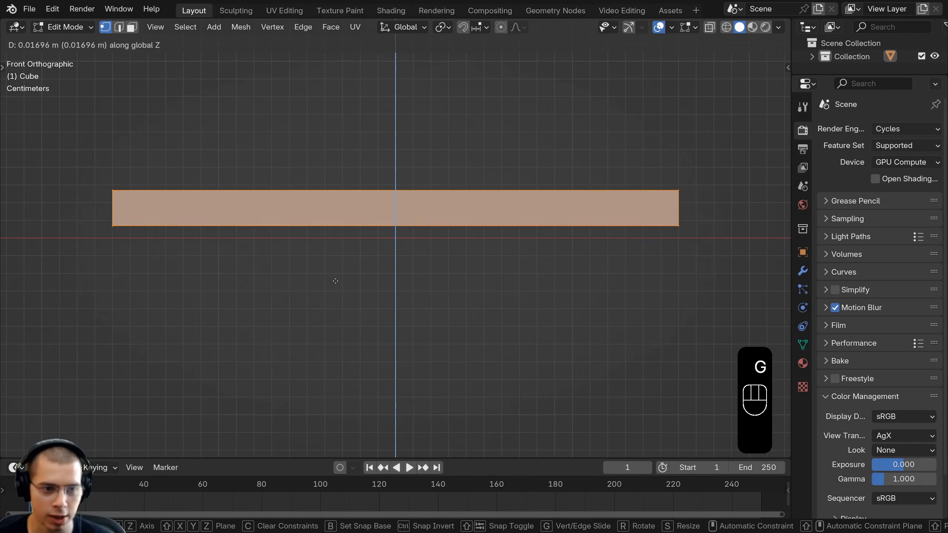
{"action": "left_click", "coordinate": [335, 291]}
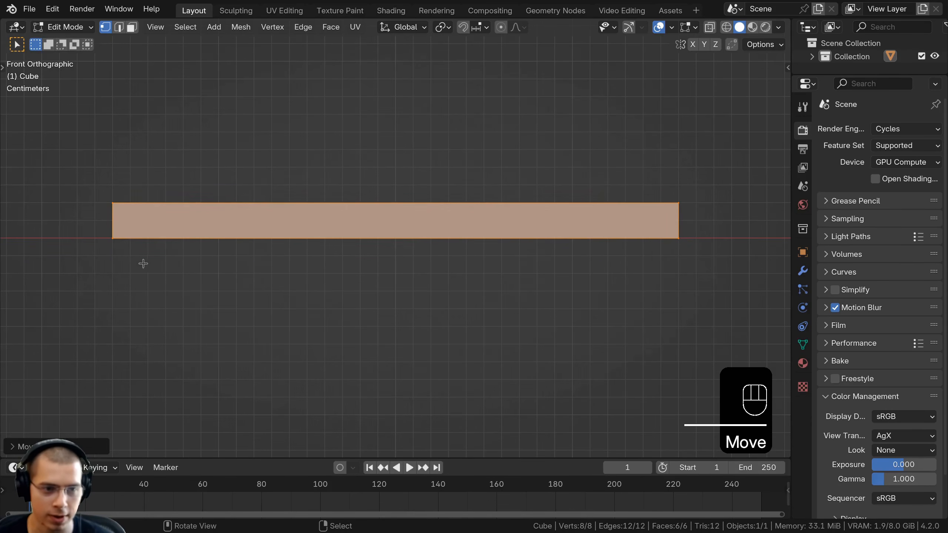
{"action": "scroll", "coordinate": [138, 239], "scroll_direction": "down", "scroll_amount": 2}
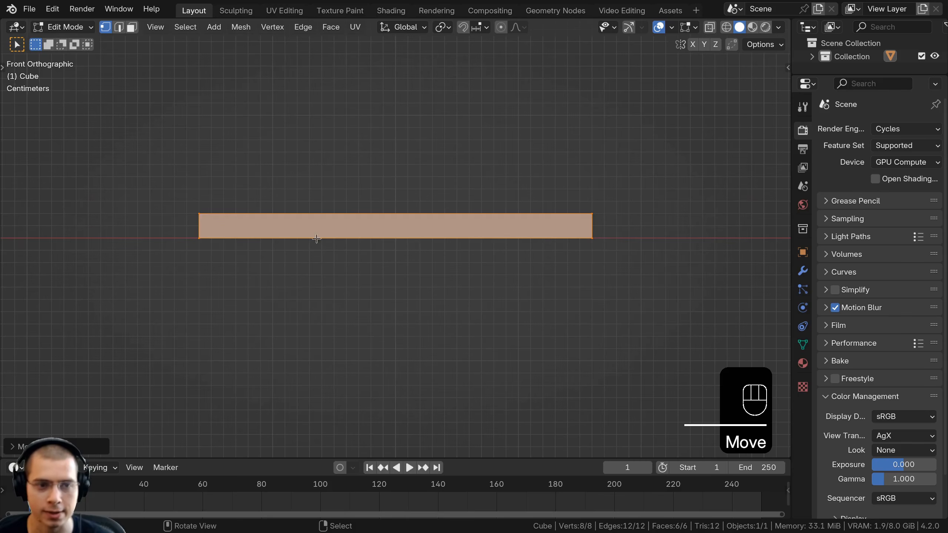
In face selection mode, extrude the plate's top face about 0.056 m upward along the Z axis in front view
{"action": "middle_click_drag", "start_coordinate": [389, 235], "coordinate": [338, 253]}
{"action": "left_click", "coordinate": [131, 27]}
{"action": "scroll", "coordinate": [451, 339], "scroll_direction": "down", "scroll_amount": 3}
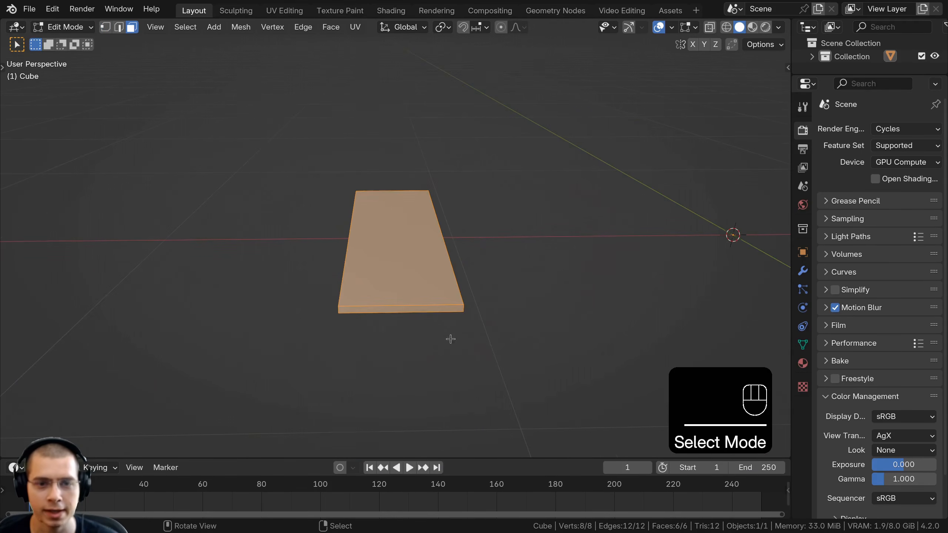
{"action": "left_click", "coordinate": [395, 233]}
{"action": "middle_click_drag", "start_coordinate": [395, 233], "coordinate": [398, 349]}
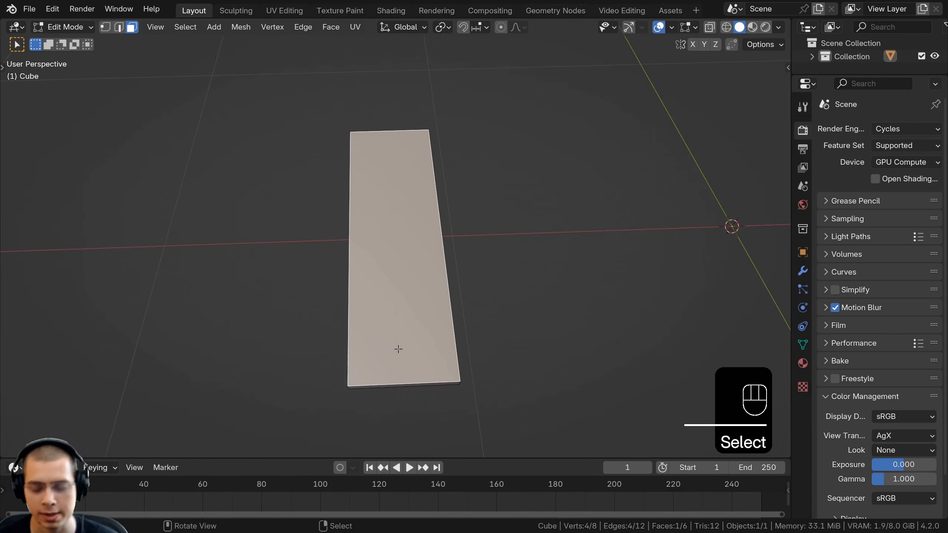
{"action": "key", "text": "KP_1"}
{"action": "scroll", "coordinate": [414, 316], "scroll_direction": "up", "scroll_amount": 5}
{"action": "middle_click_drag", "start_coordinate": [415, 315], "coordinate": [395, 364], "text": "shift"}
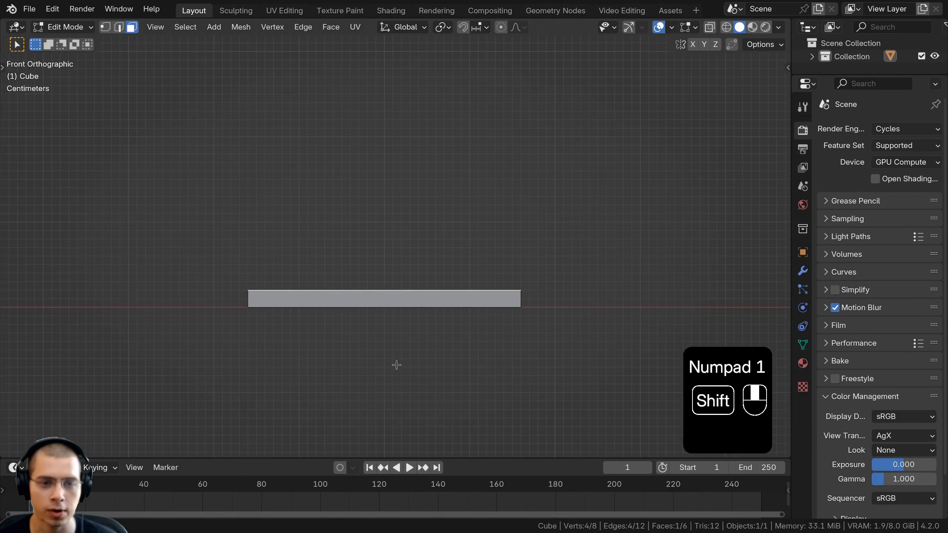
{"action": "middle_click_drag", "start_coordinate": [434, 141], "coordinate": [418, 233], "text": "shift"}
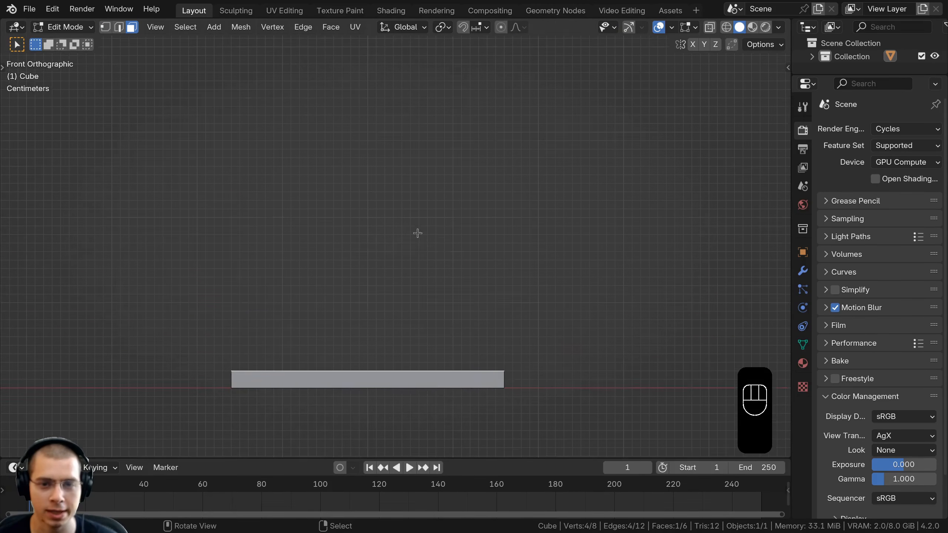
{"action": "middle_click_drag", "start_coordinate": [492, 280], "coordinate": [492, 276], "text": "shift"}
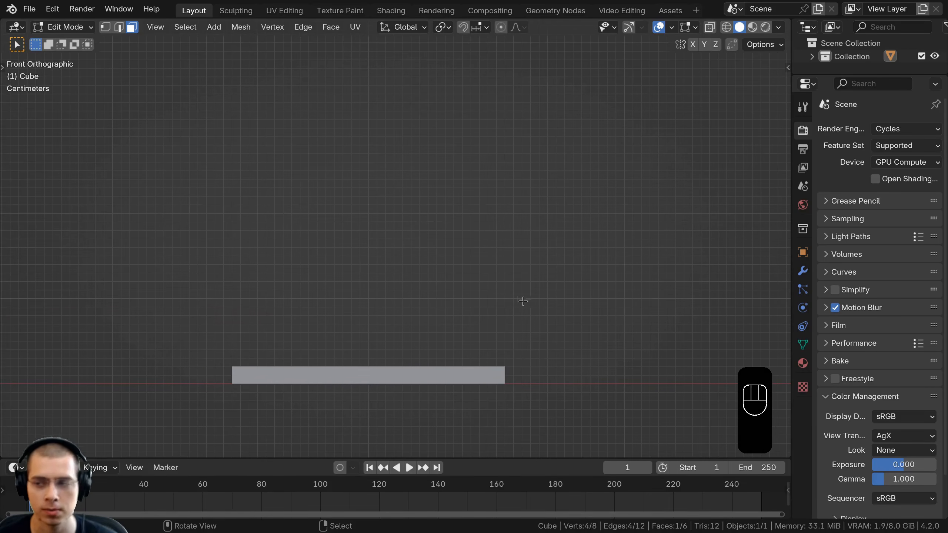
{"action": "key", "text": "e"}
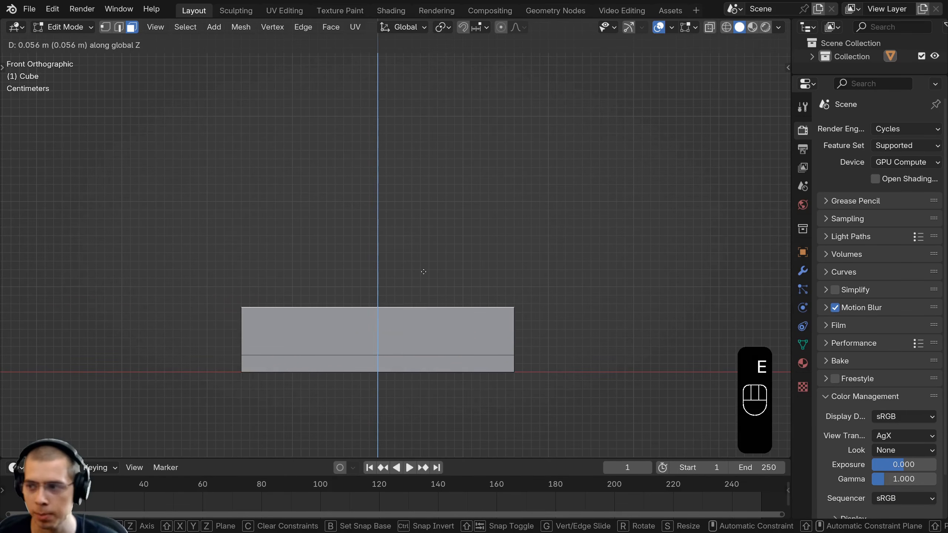
{"action": "left_click", "coordinate": [423, 272]}
Narrow the extruded top face along the X axis to about half the plate's width
{"action": "key", "text": "s"}
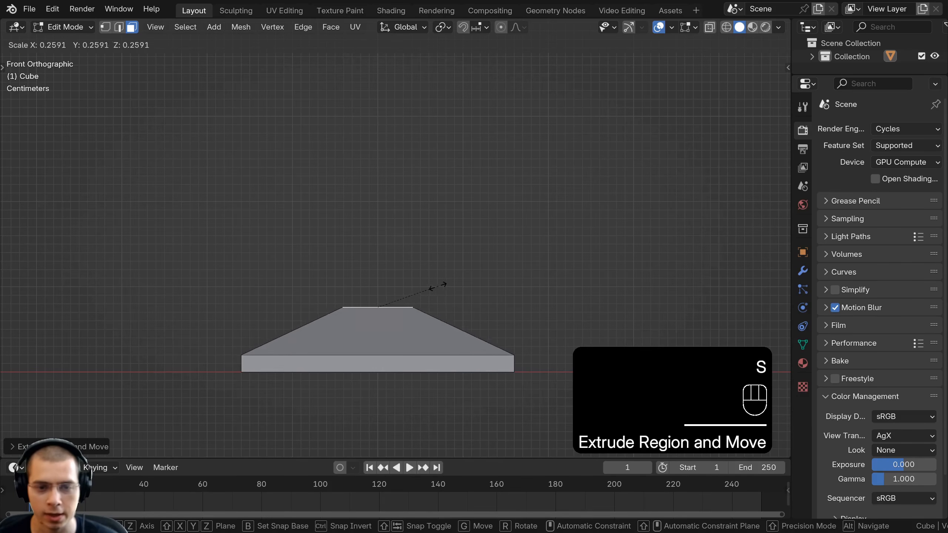
{"action": "key", "text": "x"}
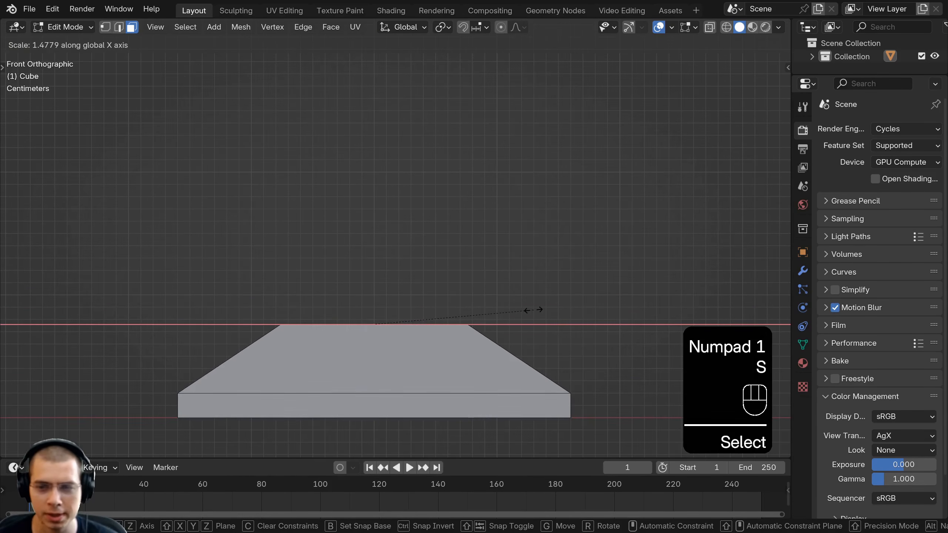
{"action": "left_click", "coordinate": [545, 311]}
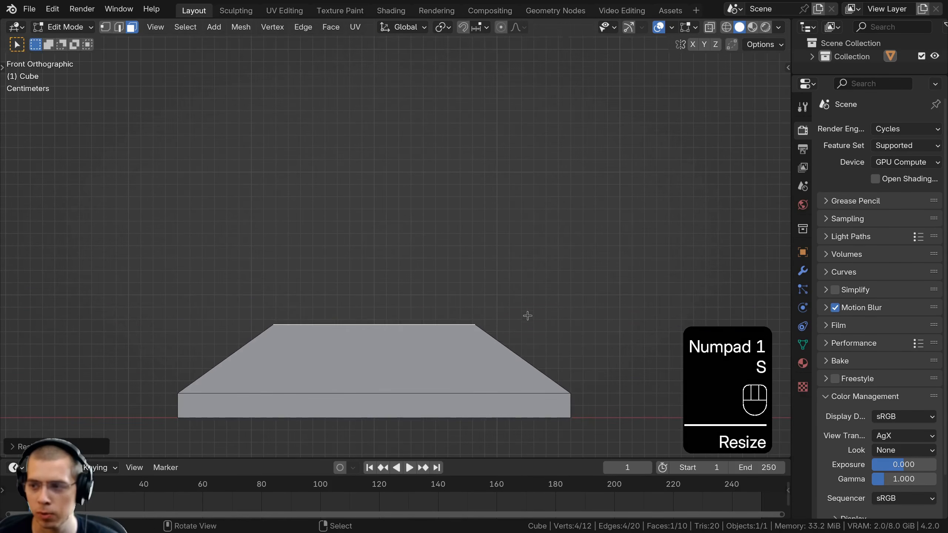
Lower the narrowed top face slightly along the Z axis and scale it a little narrower along X
{"action": "key", "text": "g"}
{"action": "key", "text": "z"}
{"action": "mouse_move", "coordinate": [527, 314]}
{"action": "middle_mouse_down", "text": "shift"}
{"action": "mouse_move", "coordinate": [509, 262]}
{"action": "mouse_move", "coordinate": [519, 305]}
{"action": "middle_mouse_up", "text": "shift"}
{"action": "left_click", "coordinate": [504, 269]}
{"action": "key", "text": "s"}
{"action": "key", "text": "x"}
{"action": "left_click", "coordinate": [489, 269]}
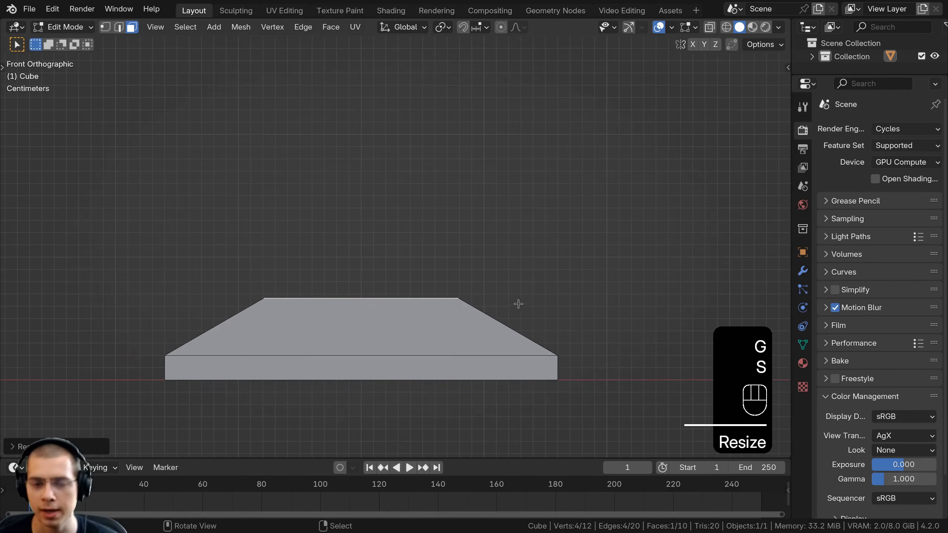
Extrude the top face about 0.041 m upward and narrow it along the X axis to less than half its width
{"action": "scroll", "coordinate": [514, 307], "scroll_direction": "down", "scroll_amount": 1}
{"action": "key", "text": "e"}
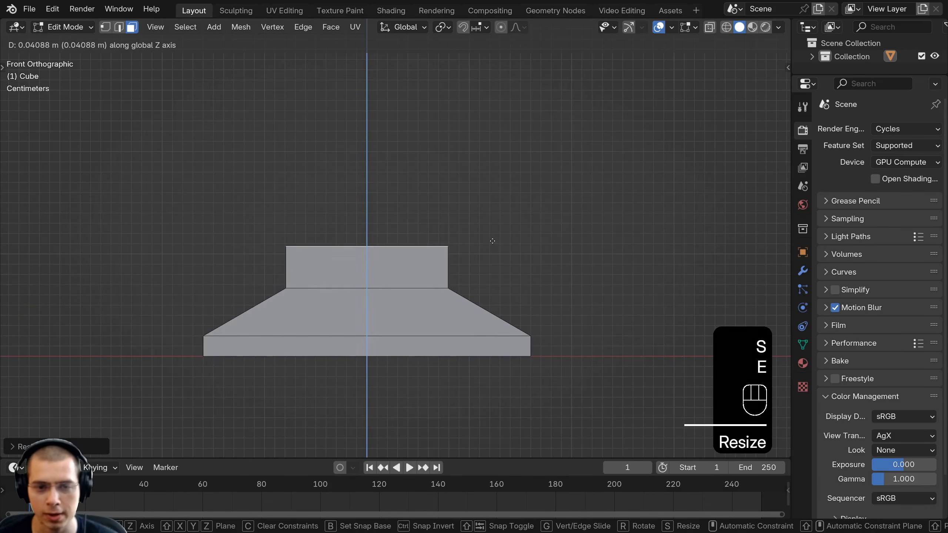
{"action": "left_click", "coordinate": [494, 239]}
{"action": "key", "text": "s"}
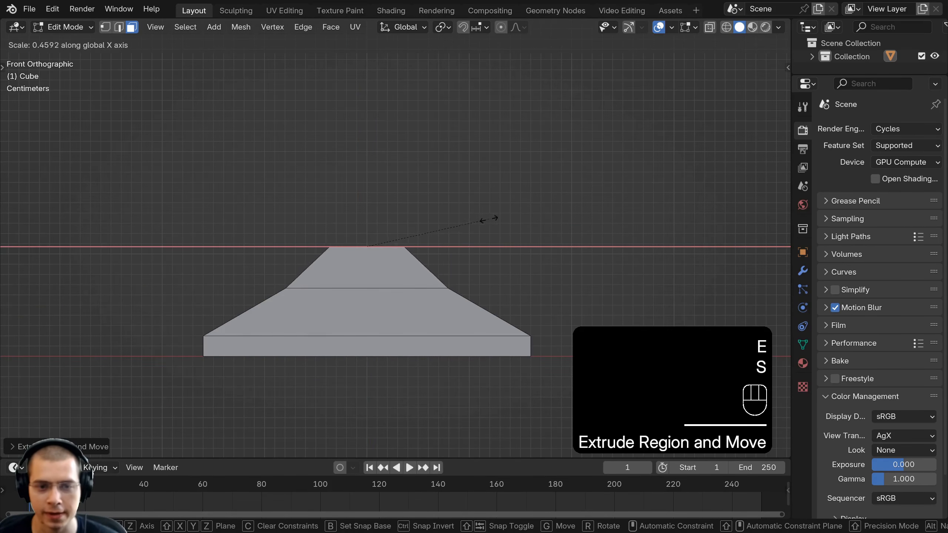
{"action": "left_click", "coordinate": [478, 224]}
Extrude the top face upward again as the lower web and scale it by about 0.87 along the X axis
{"action": "key", "text": "e"}
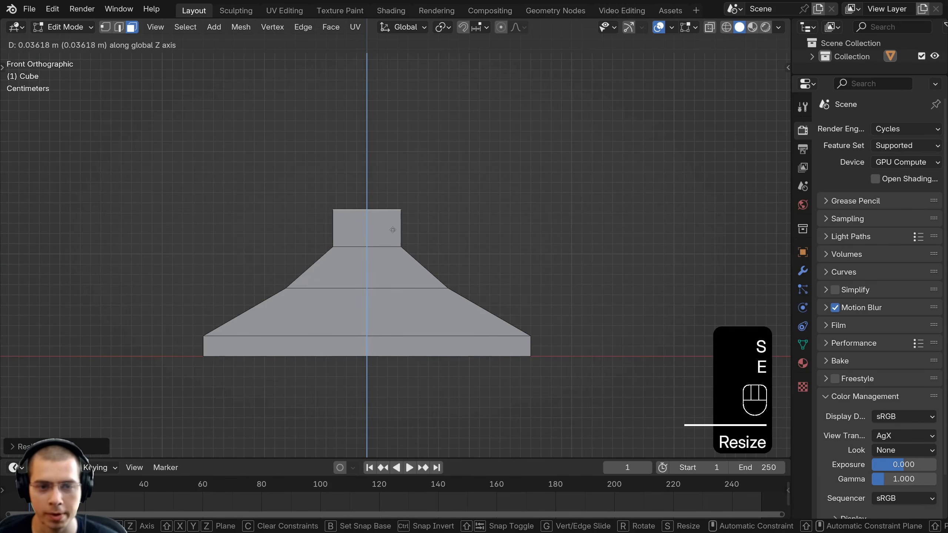
{"action": "left_click", "coordinate": [504, 199]}
{"action": "key", "text": "s"}
{"action": "key", "text": "x"}
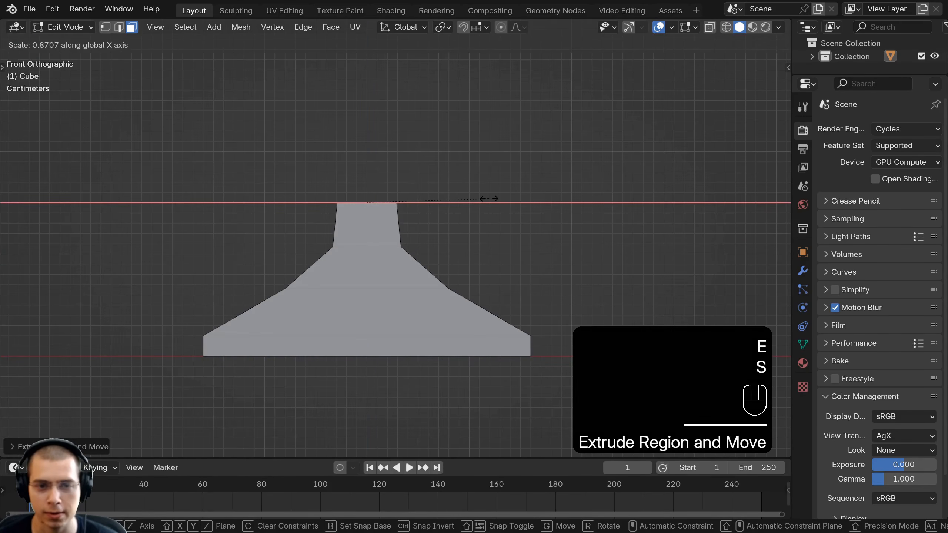
{"action": "left_click", "coordinate": [488, 198]}
Extrude the top face about 0.03 m upward and widen it moderately along the X axis to flare the upper web
{"action": "middle_click_drag", "start_coordinate": [485, 202], "coordinate": [479, 223], "text": "shift"}
{"action": "key", "text": "e"}
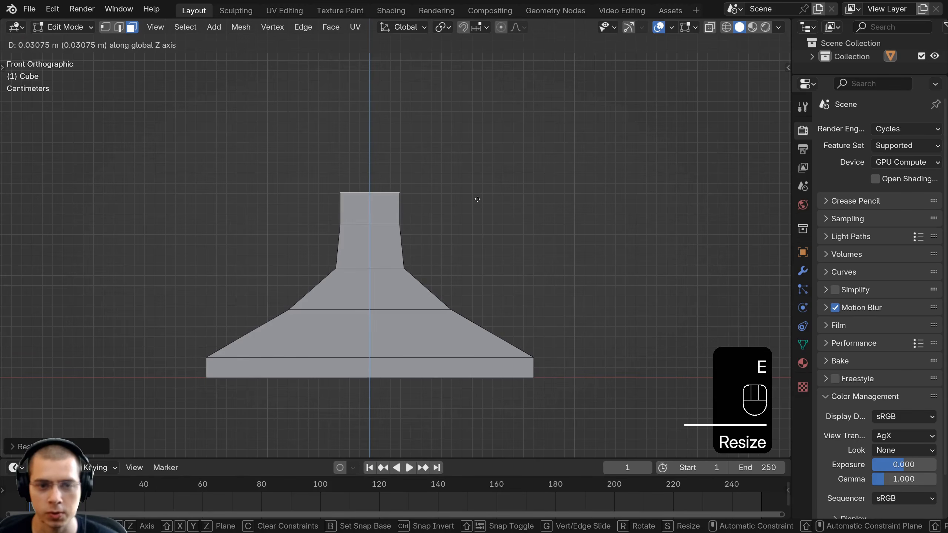
{"action": "left_click", "coordinate": [477, 203]}
{"action": "key", "text": "s"}
{"action": "key", "text": "x"}
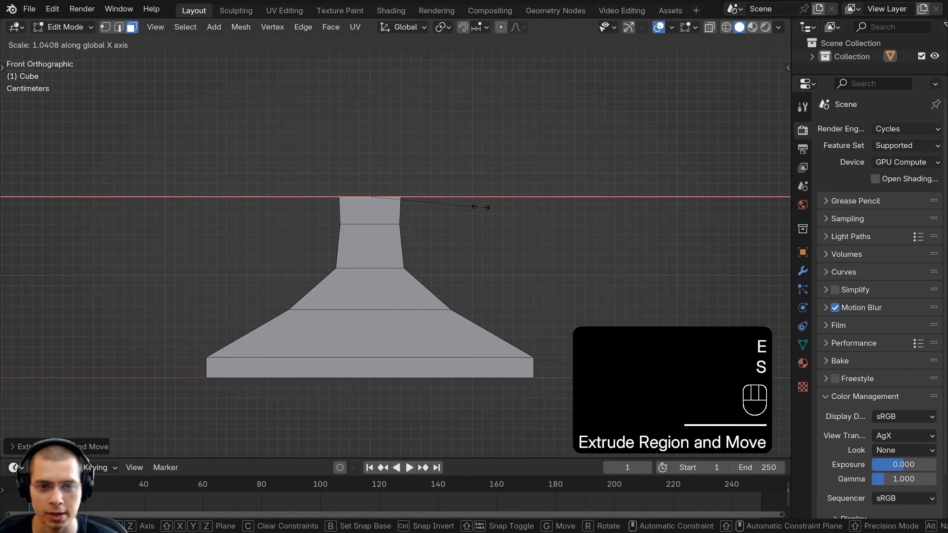
{"action": "left_click", "coordinate": [503, 211]}
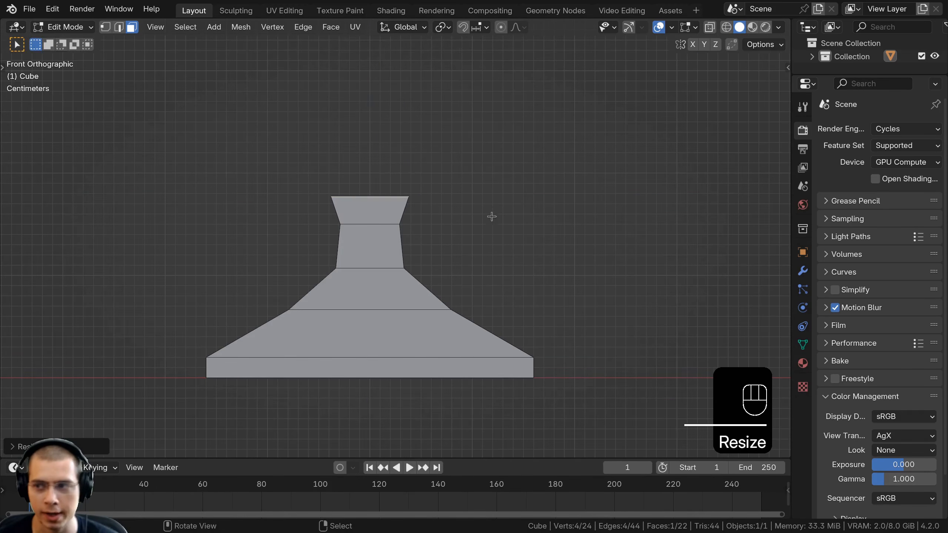
Extrude the top face about 0.037 m upward and widen it along the X axis to about twice its width
{"action": "middle_click_drag", "start_coordinate": [490, 214], "coordinate": [468, 250], "text": "shift"}
{"action": "key", "text": "e"}
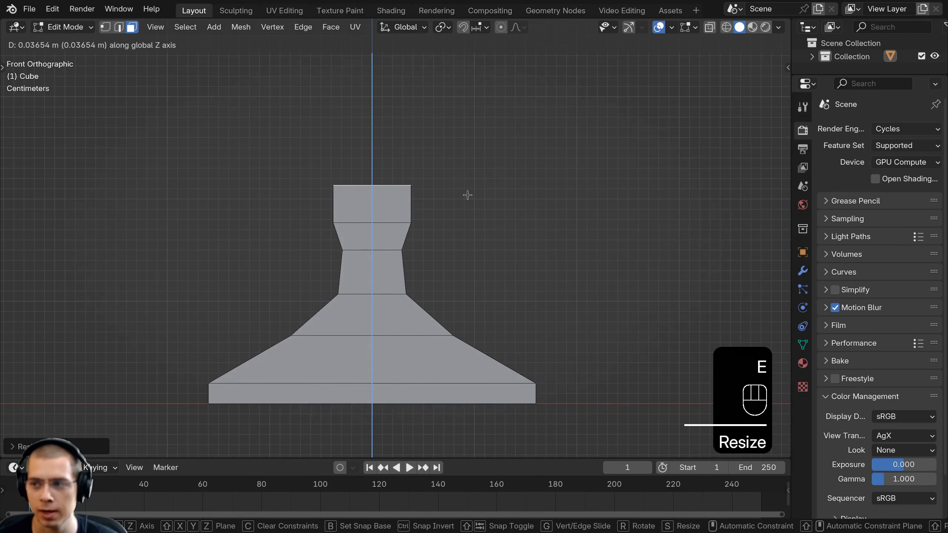
{"action": "left_click", "coordinate": [468, 195]}
{"action": "key", "text": "s"}
{"action": "key", "text": "x"}
{"action": "left_click", "coordinate": [535, 208]}
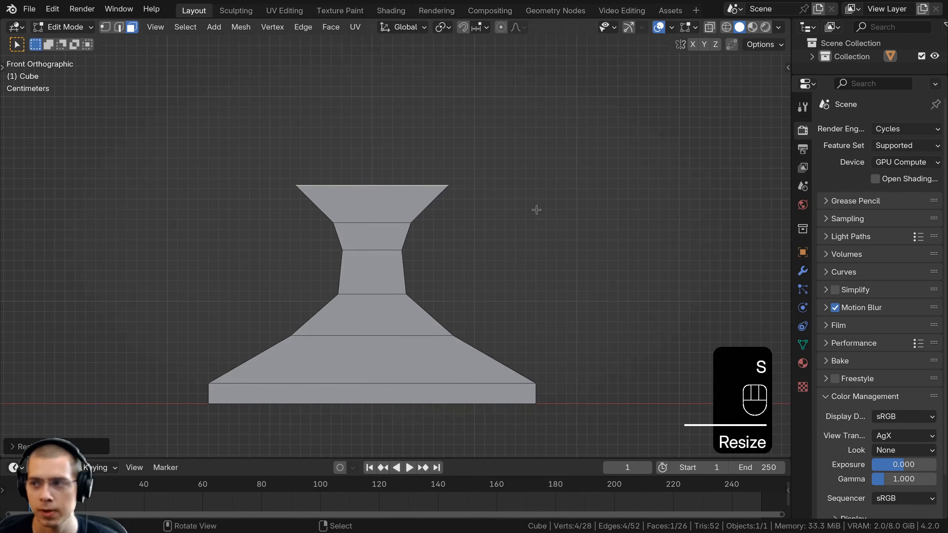
Extrude the top face about 0.038 m straight up for the rail head, and extrude a second, thinner layer above it
{"action": "key", "text": "e"}
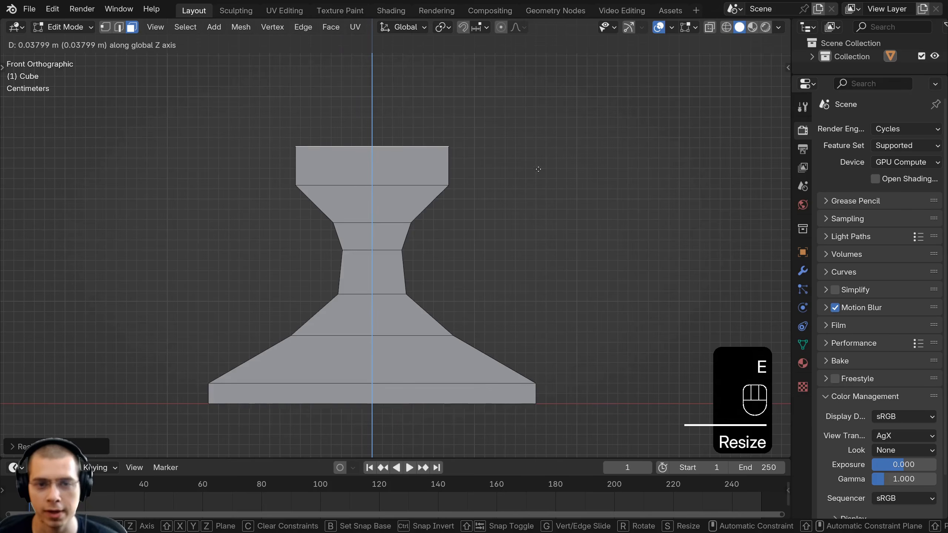
{"action": "left_click", "coordinate": [537, 173]}
{"action": "middle_click_drag", "start_coordinate": [538, 175], "coordinate": [533, 219], "text": "shift"}
{"action": "key", "text": "e"}
{"action": "right_click", "coordinate": [535, 180]}
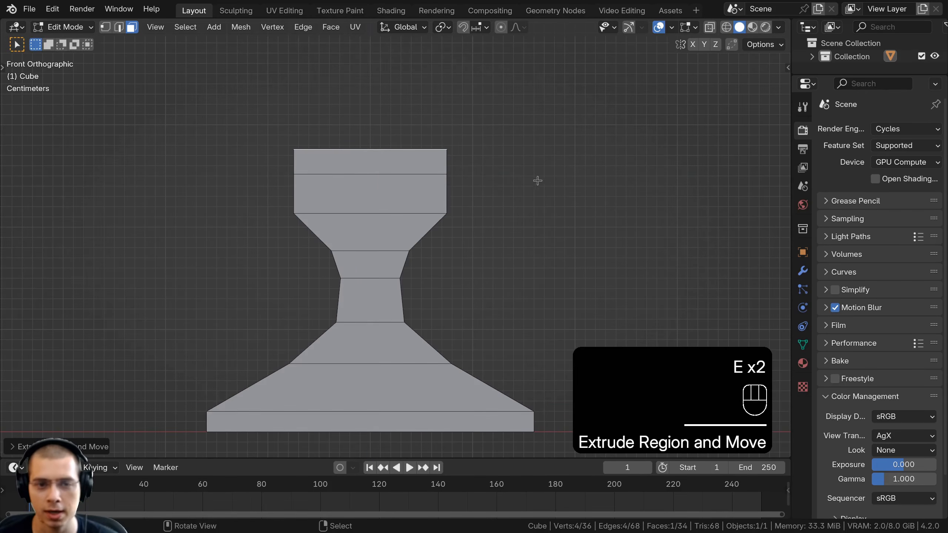
Narrow the rail head's top face along X to well under half its width and lower it about 0.005 m along Z
{"action": "key", "text": "s"}
{"action": "key", "text": "x"}
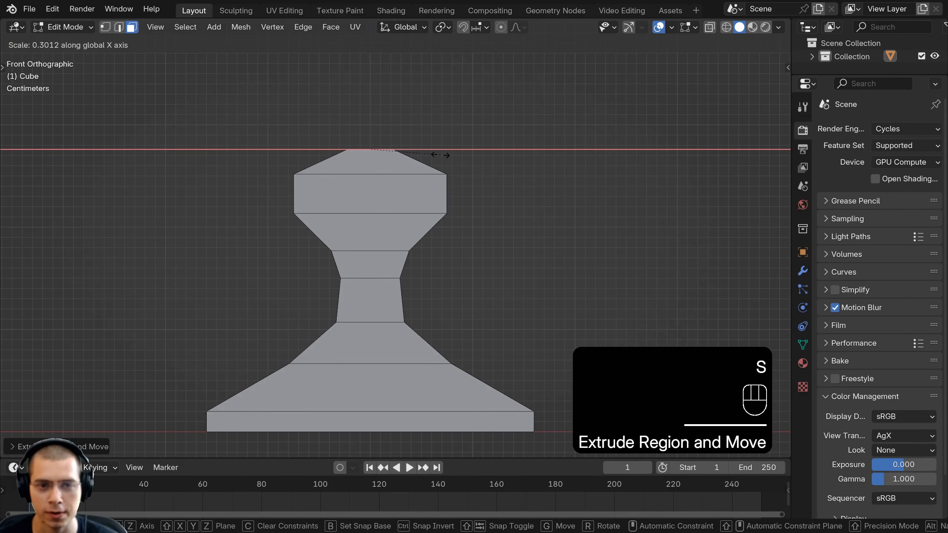
{"action": "left_click", "coordinate": [442, 156]}
{"action": "key", "text": "g"}
{"action": "key", "text": "z"}
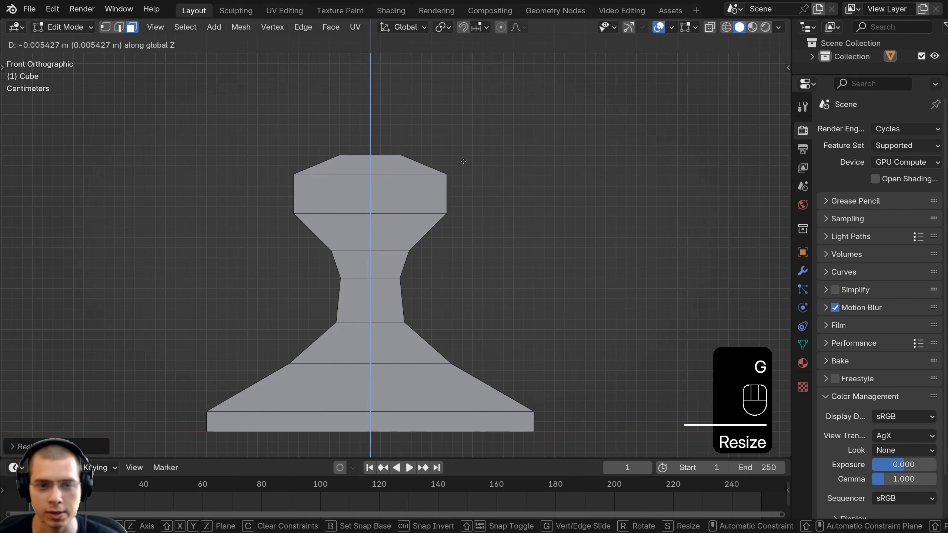
{"action": "left_click", "coordinate": [463, 161]}
In wireframe front view, select all vertices above the base plate and scale them up slightly along Z and X
{"action": "scroll", "coordinate": [428, 254], "scroll_direction": "down", "scroll_amount": 5}
{"action": "middle_click_drag", "start_coordinate": [423, 257], "coordinate": [553, 265]}
{"action": "left_click_drag", "start_coordinate": [197, 51], "coordinate": [484, 313]}
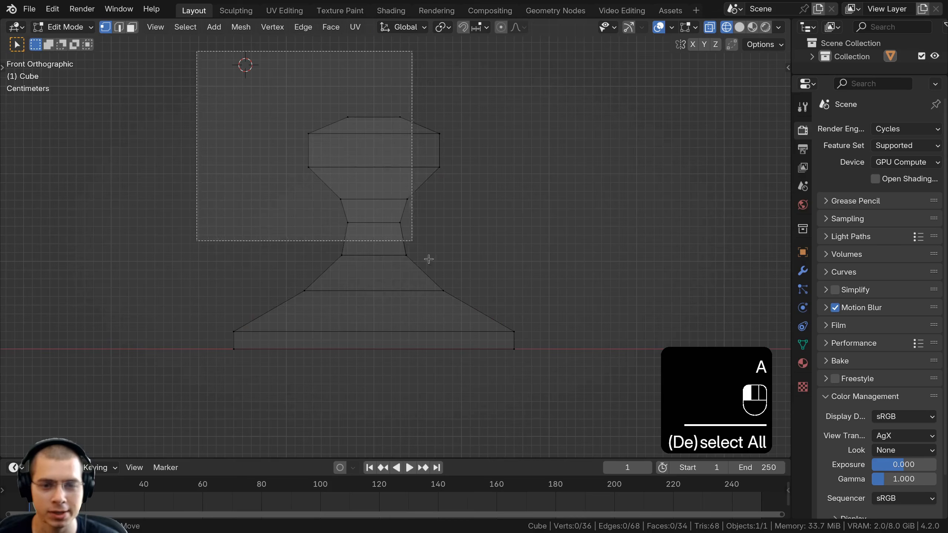
{"action": "key", "text": "s"}
{"action": "key", "text": "z"}
{"action": "left_click", "coordinate": [486, 316]}
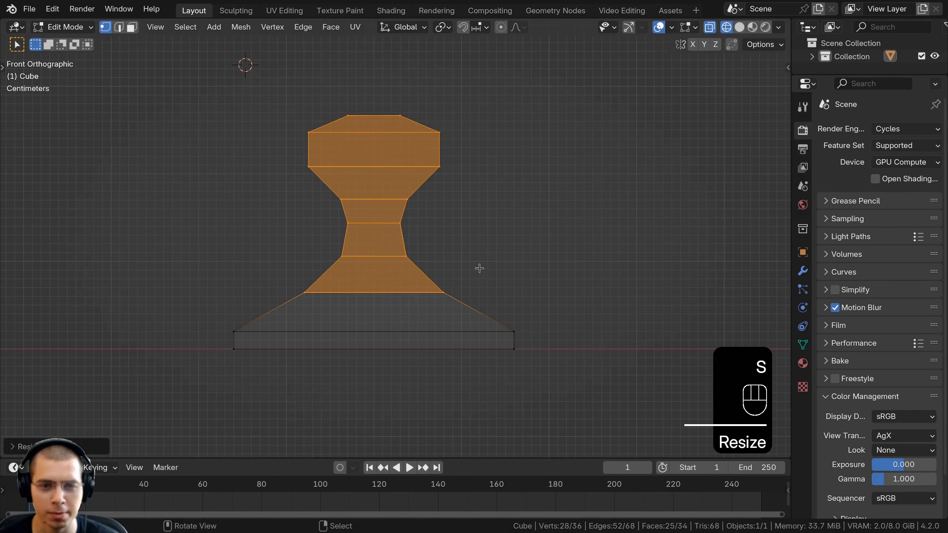
{"action": "key", "text": "s"}
{"action": "key", "text": "x"}
{"action": "left_click", "coordinate": [491, 249]}
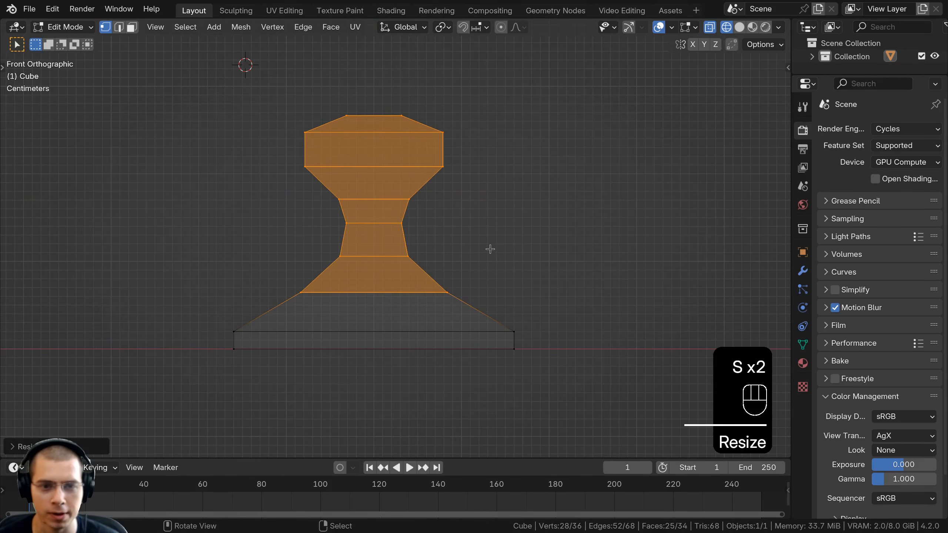
Select the vertices at the web's narrowest level and widen them slightly along the X axis
{"action": "left_click_drag", "start_coordinate": [255, 196], "coordinate": [428, 282]}
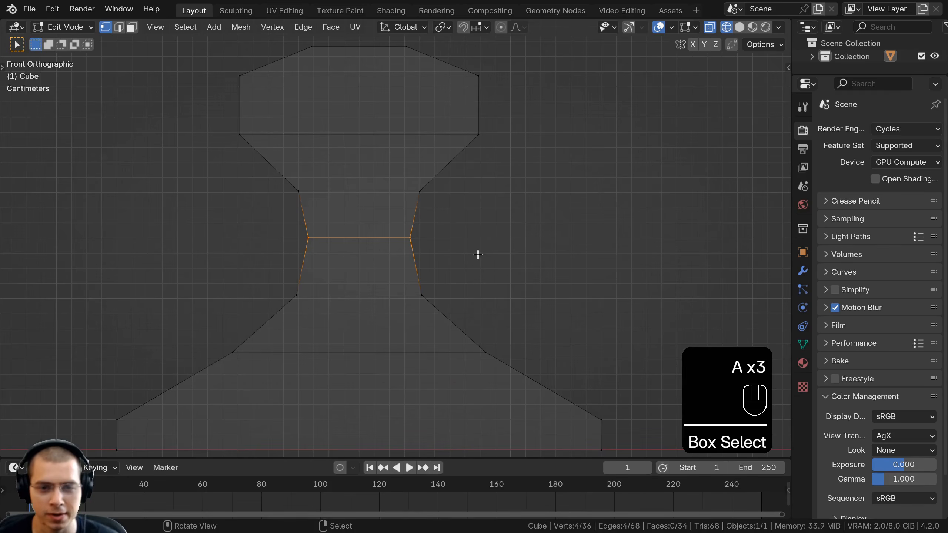
{"action": "key", "text": "s"}
{"action": "key", "text": "x"}
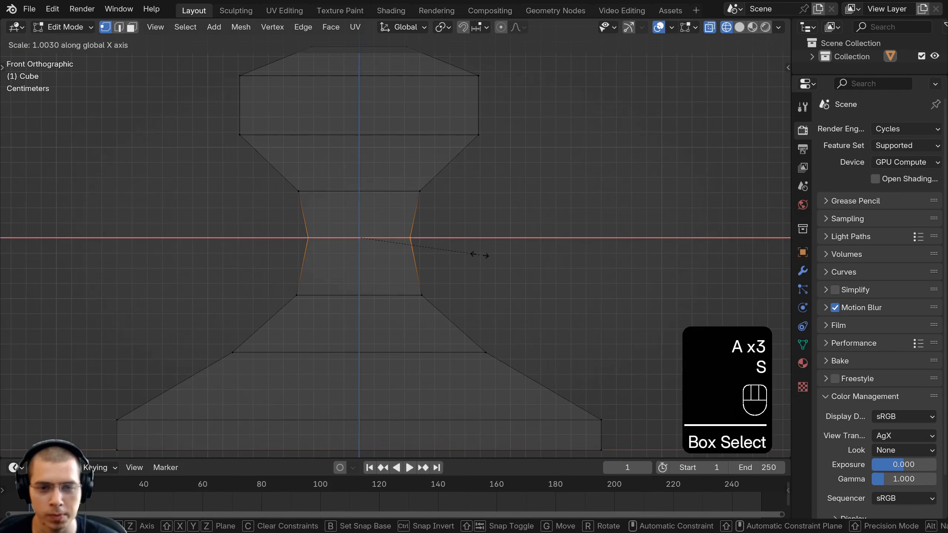
{"action": "left_click", "coordinate": [486, 256]}
{"action": "scroll", "coordinate": [485, 256], "scroll_direction": "down", "scroll_amount": 5}
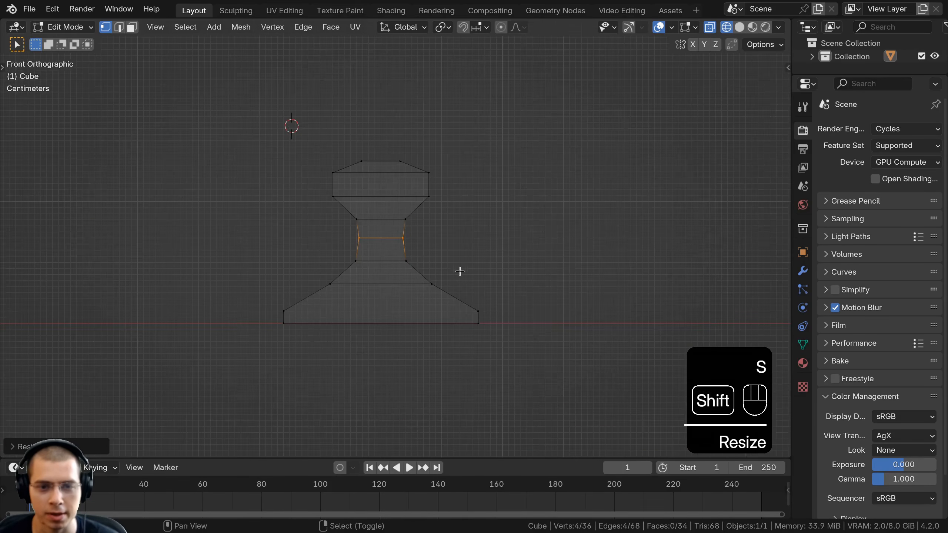
Return the viewport to solid shading and view the finished rail profile in perspective
{"action": "middle_click_drag", "start_coordinate": [460, 271], "coordinate": [457, 265], "text": "shift"}
{"action": "middle_click_drag", "start_coordinate": [457, 265], "coordinate": [468, 266]}
{"action": "scroll", "coordinate": [467, 265], "scroll_direction": "down", "scroll_amount": 6}
{"action": "key", "text": "z"}
{"action": "left_click", "coordinate": [569, 267]}
{"action": "mouse_move", "coordinate": [336, 179]}
{"action": "middle_mouse_down"}
{"action": "mouse_move", "coordinate": [330, 225]}
{"action": "mouse_move", "coordinate": [357, 194]}
{"action": "middle_mouse_up"}
{"action": "scroll", "coordinate": [357, 194], "scroll_direction": "up", "scroll_amount": 5}
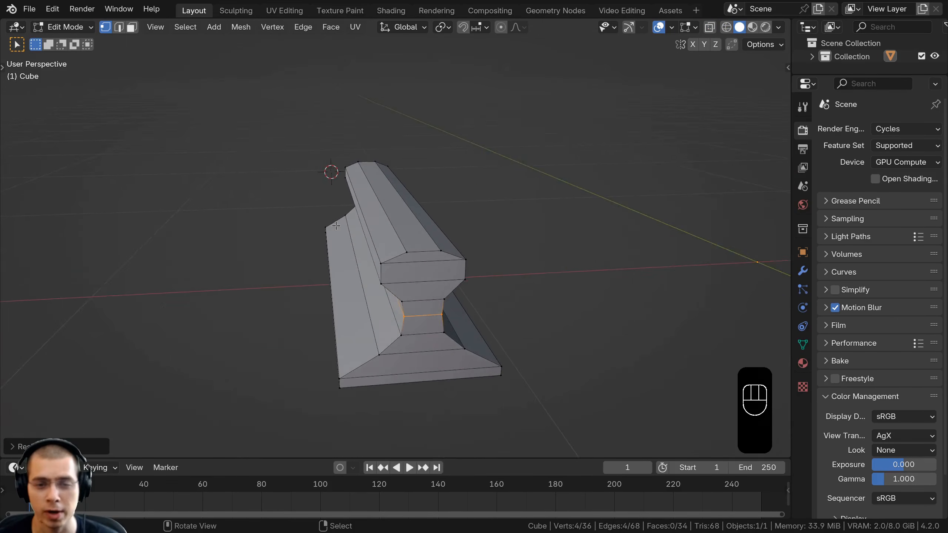
Try placing two duplicates of the whole rail mesh end to end along the Y axis, and undo both duplications
{"action": "mouse_move", "coordinate": [381, 247]}
{"action": "middle_mouse_down"}
{"action": "mouse_move", "coordinate": [382, 227]}
{"action": "mouse_move", "coordinate": [395, 262]}
{"action": "middle_mouse_up"}
{"action": "key", "text": "a"}
{"action": "key", "text": "a"}
{"action": "key", "text": "shift+d"}
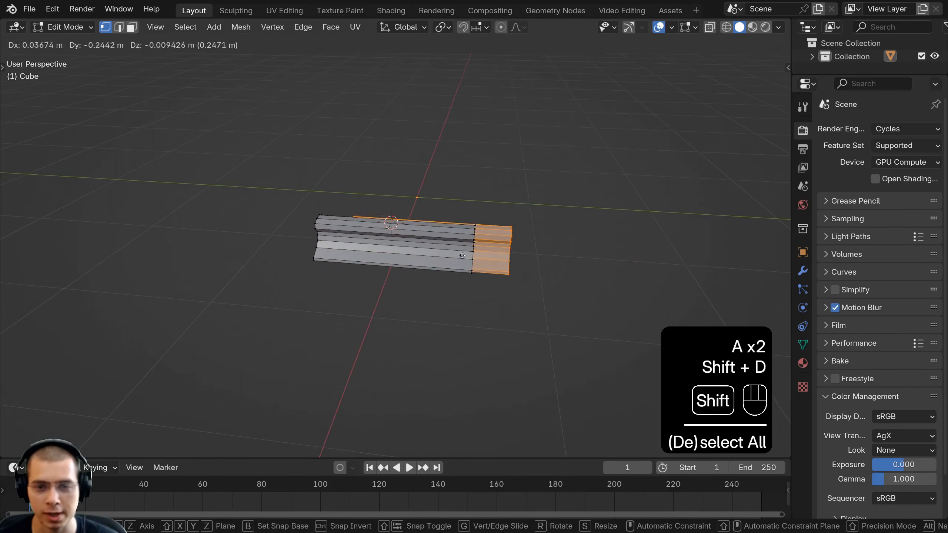
{"action": "middle_click", "coordinate": [559, 262]}
{"action": "left_click", "coordinate": [559, 262]}
{"action": "scroll", "coordinate": [503, 273], "scroll_direction": "down", "scroll_amount": 3}
{"action": "key", "text": "shift+d"}
{"action": "middle_click", "coordinate": [584, 273]}
{"action": "left_click", "coordinate": [610, 273]}
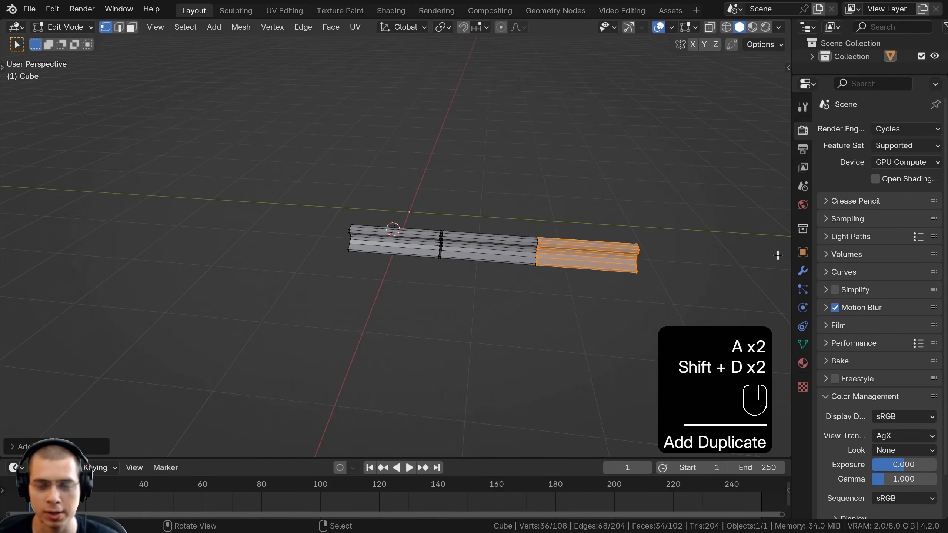
{"action": "key", "text": "ctrl+z"}
{"action": "key", "text": "ctrl+z"}
In face select mode, clear the selection, select all faces closing the rail's front end and delete those faces
{"action": "middle_click_drag", "start_coordinate": [367, 229], "coordinate": [322, 234]}
{"action": "scroll", "coordinate": [395, 254], "scroll_direction": "up", "scroll_amount": 4}
{"action": "middle_click_drag", "start_coordinate": [403, 262], "coordinate": [390, 240]}
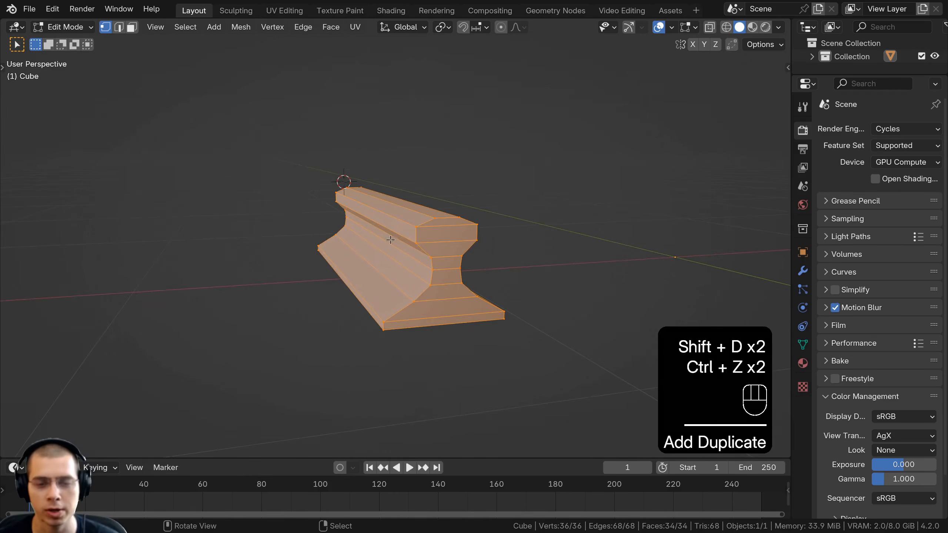
{"action": "middle_click_drag", "start_coordinate": [457, 327], "coordinate": [499, 235]}
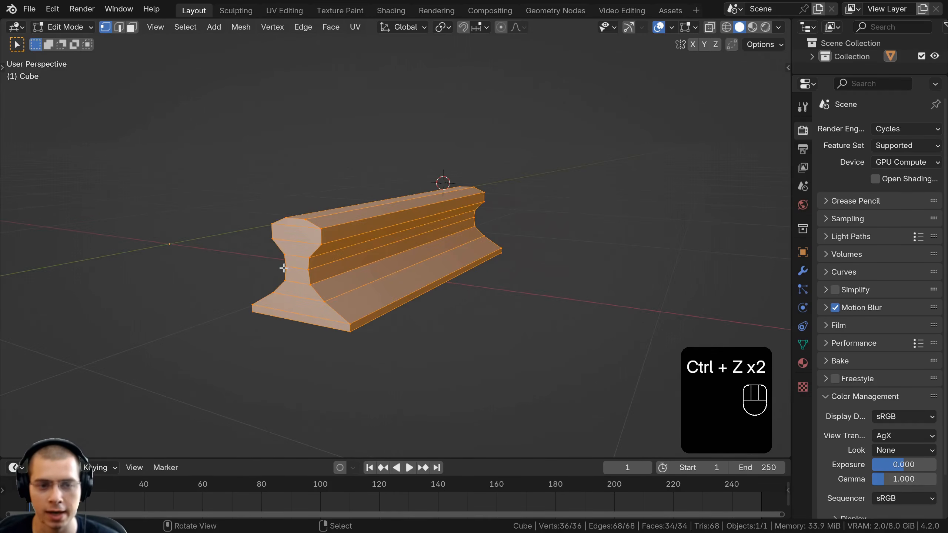
{"action": "middle_click_drag", "start_coordinate": [283, 268], "coordinate": [301, 254], "text": "shift"}
{"action": "left_click", "coordinate": [131, 27]}
{"action": "middle_click_drag", "start_coordinate": [392, 150], "coordinate": [428, 138]}
{"action": "scroll", "coordinate": [427, 138], "scroll_direction": "up", "scroll_amount": 1}
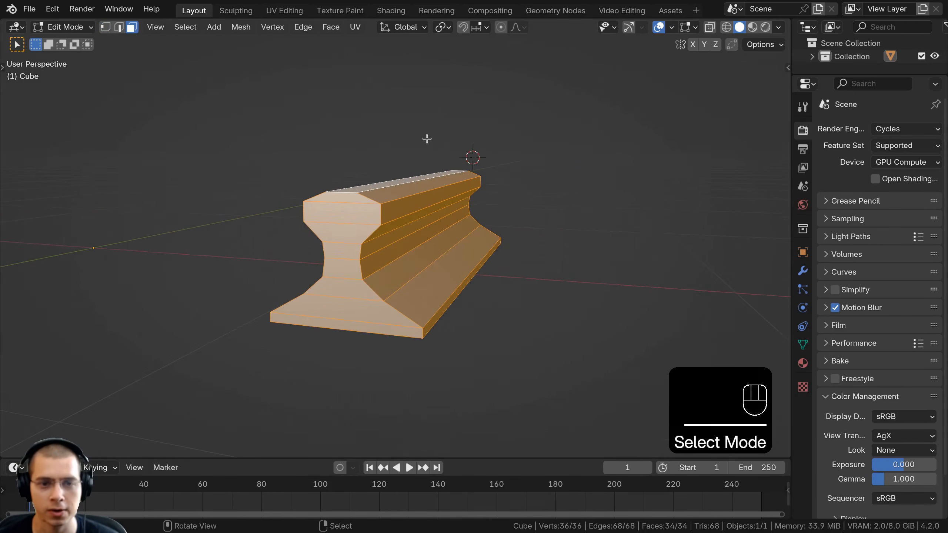
{"action": "middle_click_drag", "start_coordinate": [386, 168], "coordinate": [421, 146], "text": "shift"}
{"action": "key", "text": "a"}
{"action": "scroll", "coordinate": [382, 201], "scroll_direction": "up", "scroll_amount": 2}
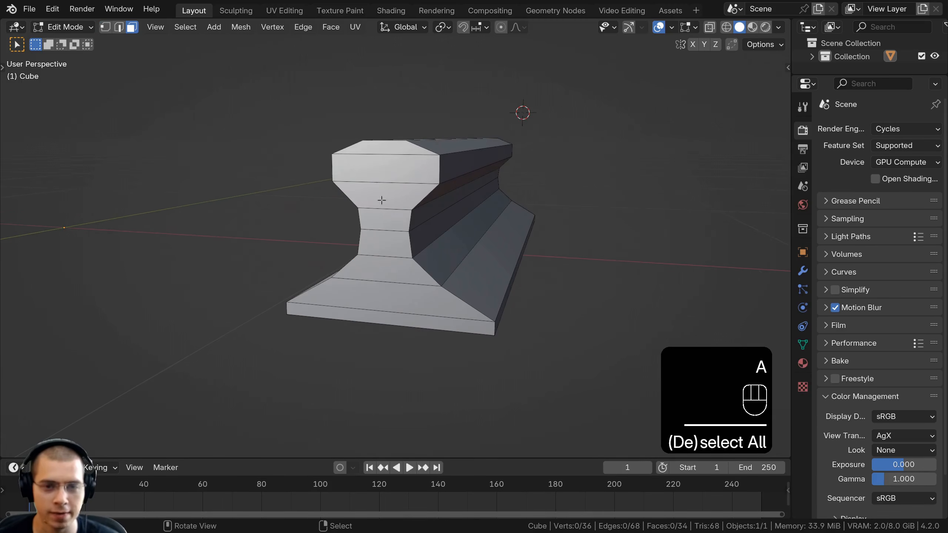
{"action": "left_click_drag", "start_coordinate": [377, 147], "coordinate": [391, 321]}
{"action": "key", "text": "x"}
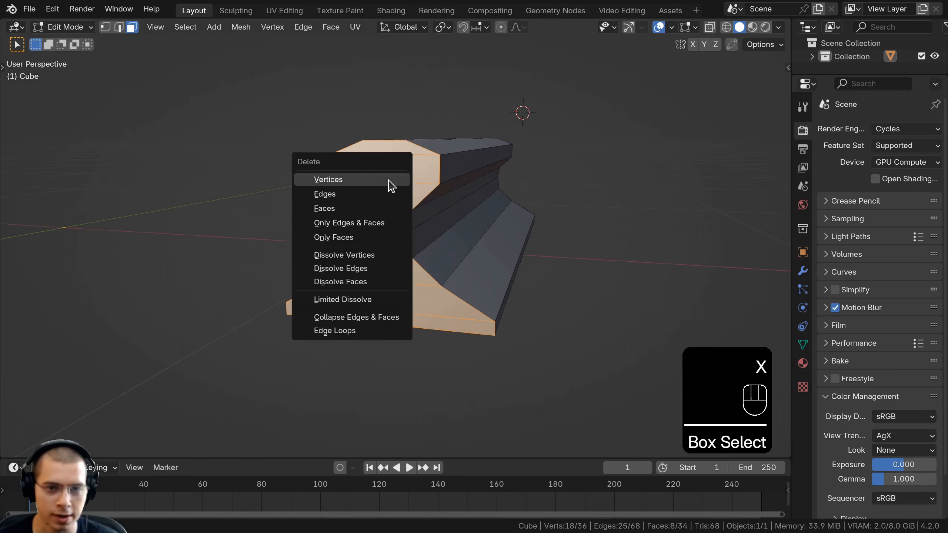
{"action": "left_click", "coordinate": [383, 208]}
Select all faces closing the rail's opposite end and delete them, leaving the rail open at both ends
{"action": "middle_click_drag", "start_coordinate": [383, 208], "coordinate": [357, 183]}
{"action": "left_click_drag", "start_coordinate": [382, 267], "coordinate": [384, 296]}
{"action": "key", "text": "x"}
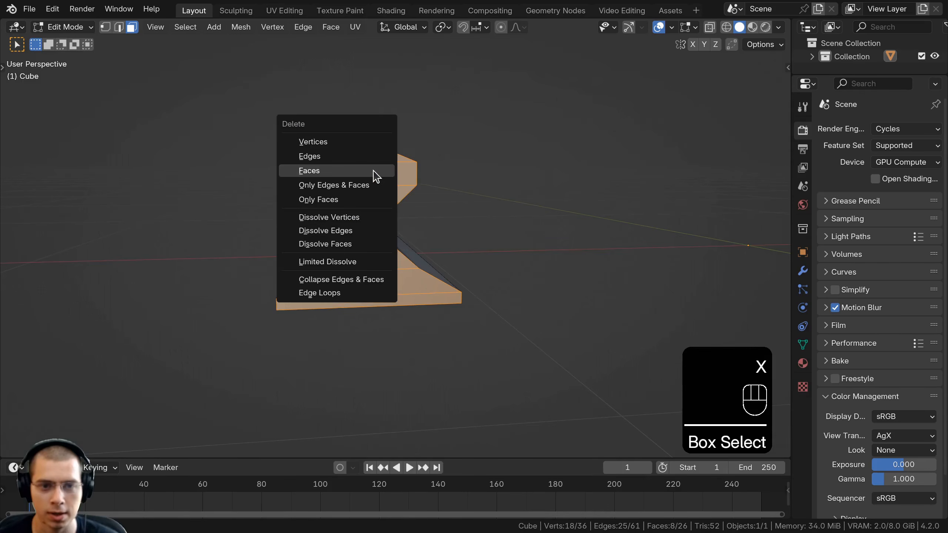
{"action": "left_click", "coordinate": [297, 175]}
Duplicate the base plate's thin side face, offset the copy about 0.01 m outward along X and save the file
{"action": "middle_click_drag", "start_coordinate": [292, 165], "coordinate": [371, 290]}
{"action": "scroll", "coordinate": [393, 280], "scroll_direction": "up", "scroll_amount": 5}
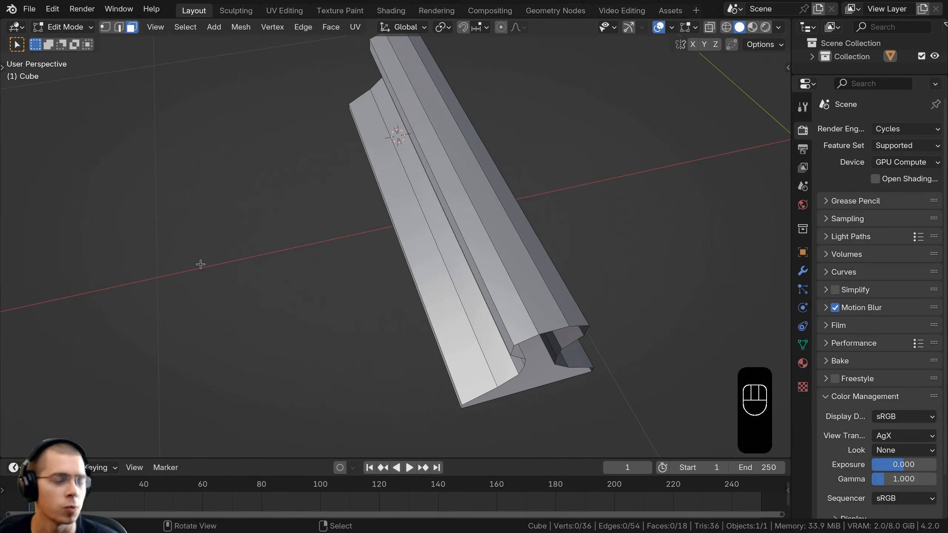
{"action": "middle_click_drag", "start_coordinate": [406, 256], "coordinate": [389, 243]}
{"action": "right_click", "coordinate": [391, 220]}
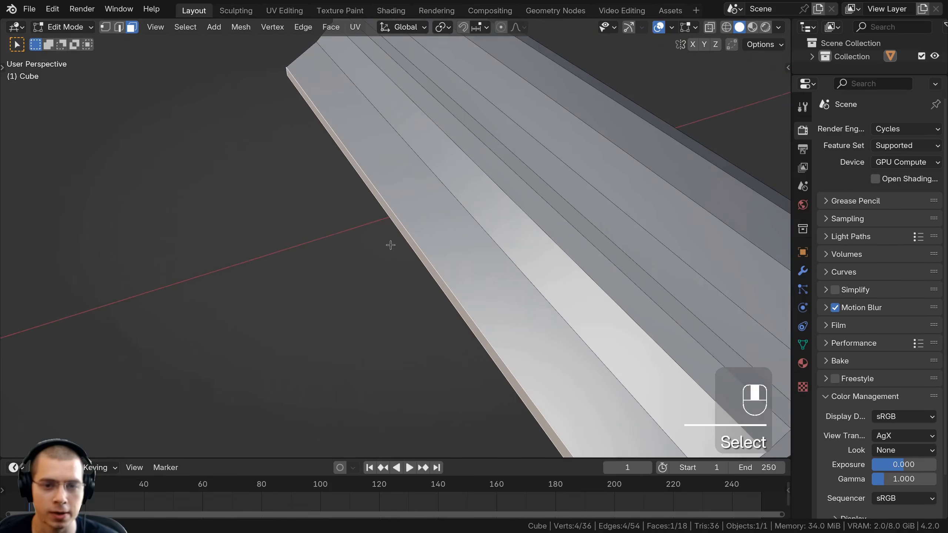
{"action": "key", "text": "shift+d"}
{"action": "key", "text": "x"}
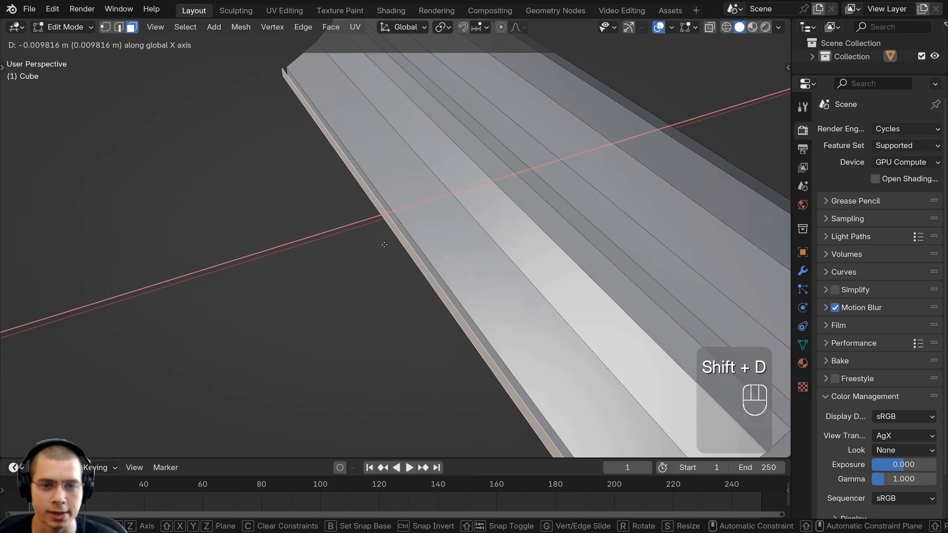
{"action": "left_click", "coordinate": [385, 245]}
{"action": "key", "text": "ctrl+s"}
Scale the duplicated side face to 0.24 along the Y axis
{"action": "middle_click_drag", "start_coordinate": [390, 245], "coordinate": [548, 276]}
{"action": "scroll", "coordinate": [426, 243], "scroll_direction": "down", "scroll_amount": 2}
{"action": "scroll", "coordinate": [595, 280], "scroll_direction": "up", "scroll_amount": 1}
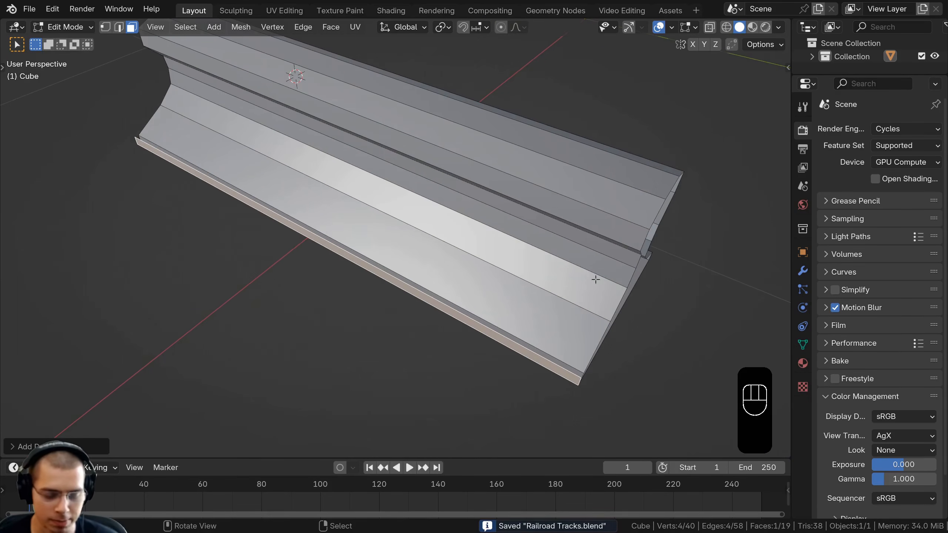
{"action": "key", "text": "s"}
{"action": "key", "text": "y"}
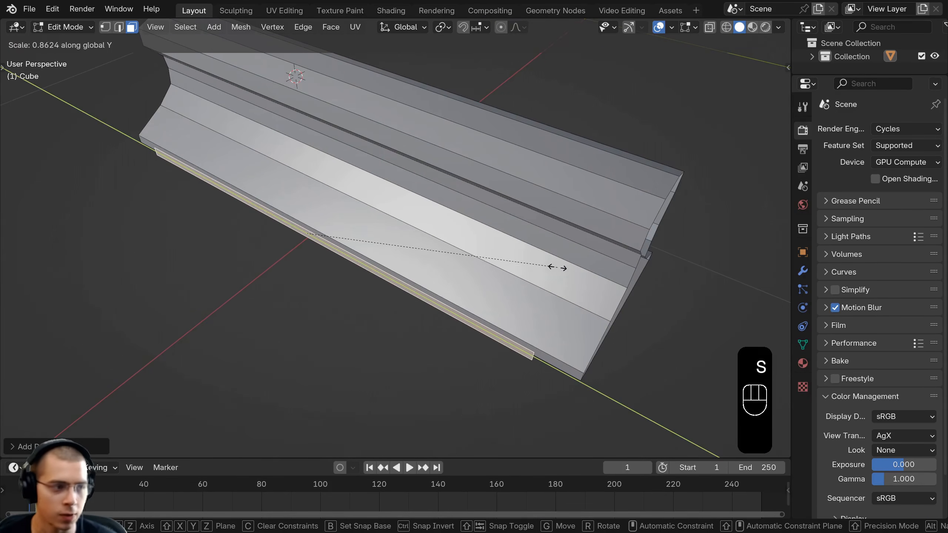
{"action": "type", "text": ".24"}
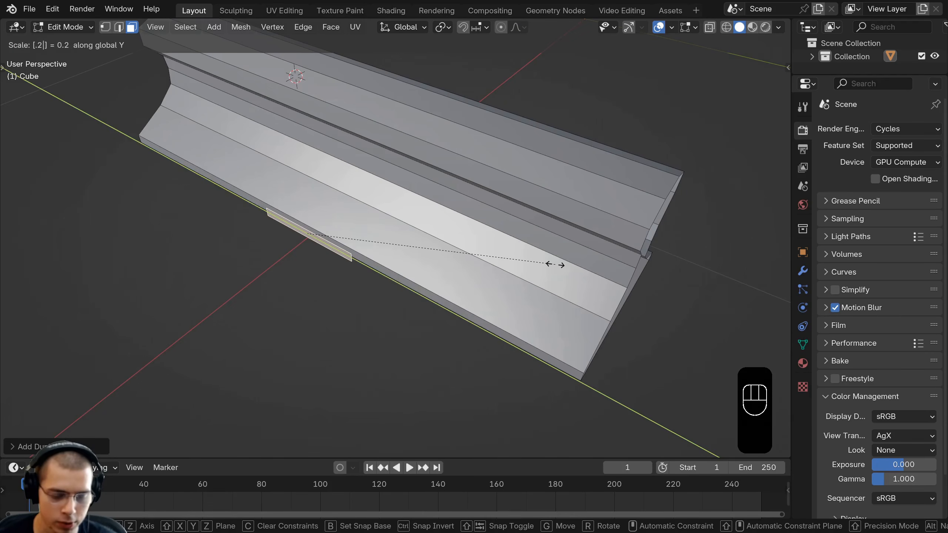
{"action": "key", "text": "Return"}
Move the small duplicated face slightly down along the Z axis
{"action": "middle_click_drag", "start_coordinate": [467, 290], "coordinate": [445, 287]}
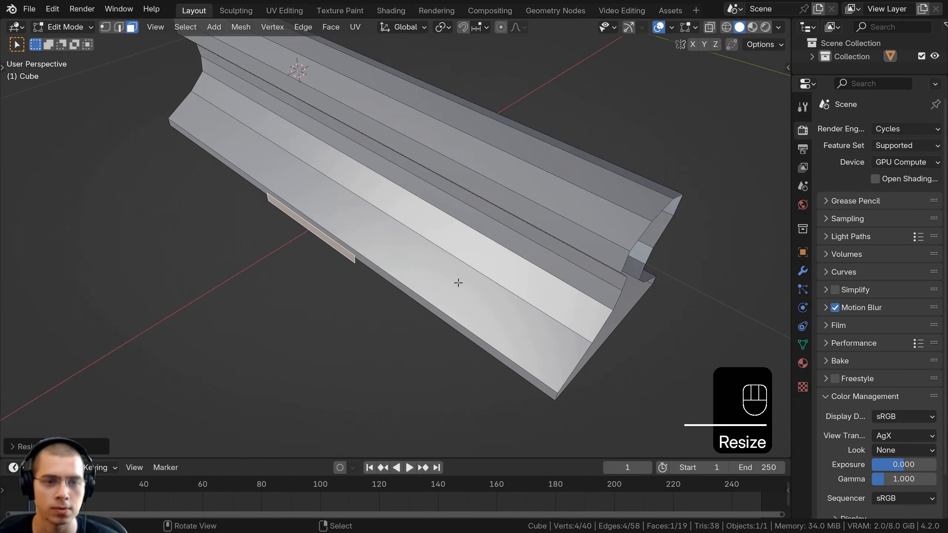
{"action": "scroll", "coordinate": [459, 283], "scroll_direction": "up", "scroll_amount": 5}
{"action": "key", "text": "g"}
{"action": "key", "text": "z"}
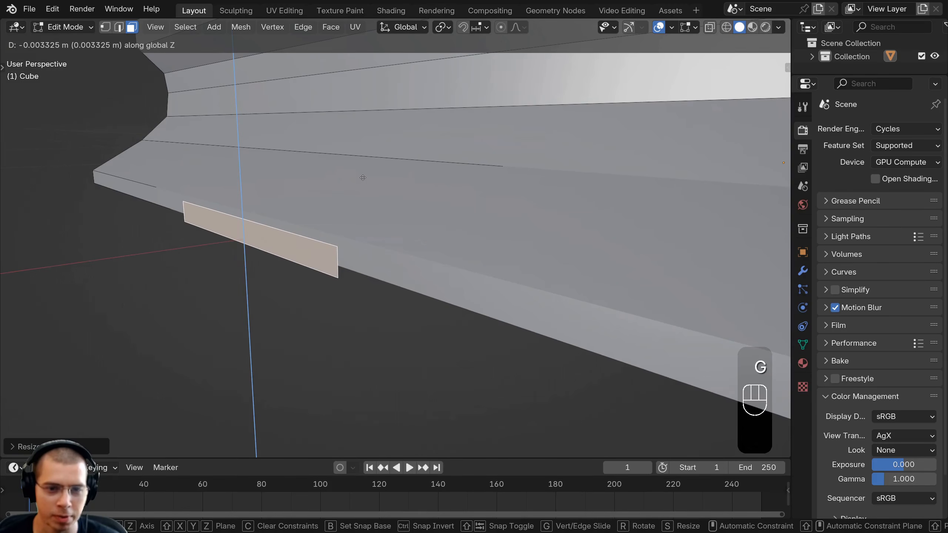
{"action": "left_click", "coordinate": [356, 220]}
{"action": "middle_click_drag", "start_coordinate": [356, 220], "coordinate": [323, 283]}
Position the small face along the X axis in front view so it meets the base plate's outer edge
{"action": "key", "text": "g"}
{"action": "key", "text": "x"}
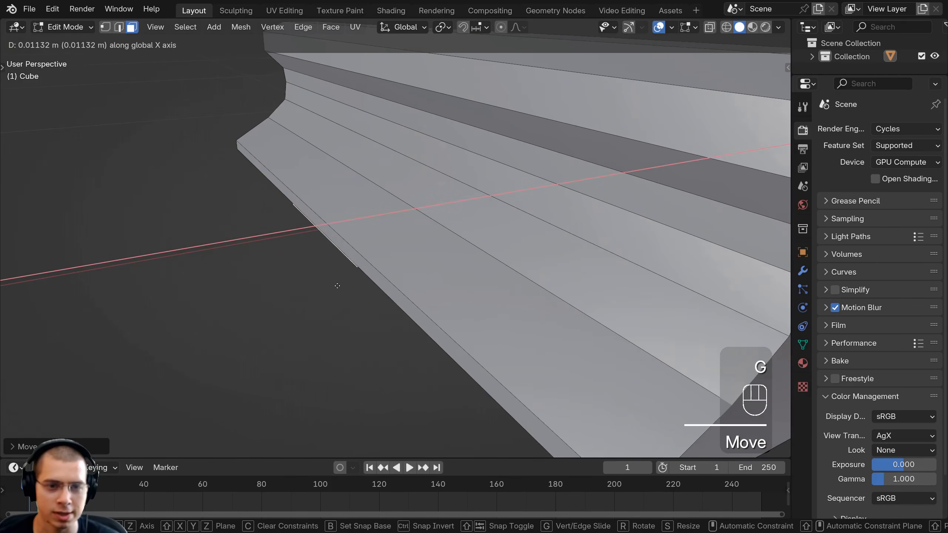
{"action": "left_click", "coordinate": [338, 220]}
{"action": "middle_click_drag", "start_coordinate": [338, 221], "coordinate": [324, 228]}
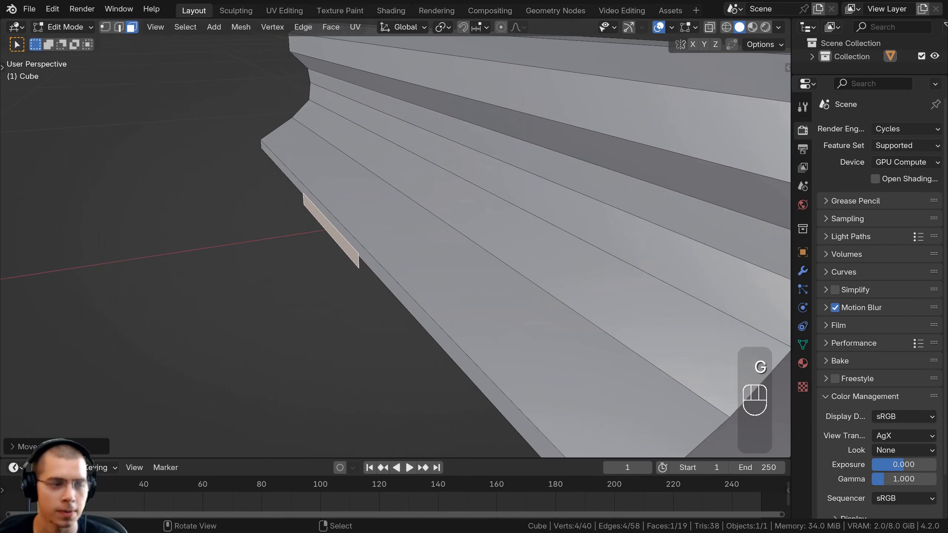
{"action": "key", "text": "KP_1"}
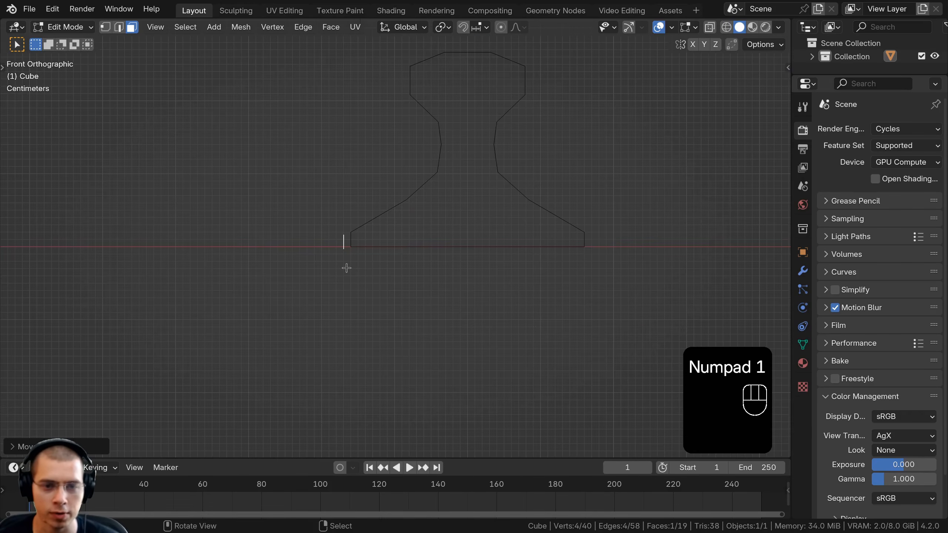
{"action": "scroll", "coordinate": [346, 268], "scroll_direction": "up", "scroll_amount": 8}
{"action": "middle_click_drag", "start_coordinate": [258, 254], "coordinate": [380, 260], "text": "shift"}
{"action": "key", "text": "g"}
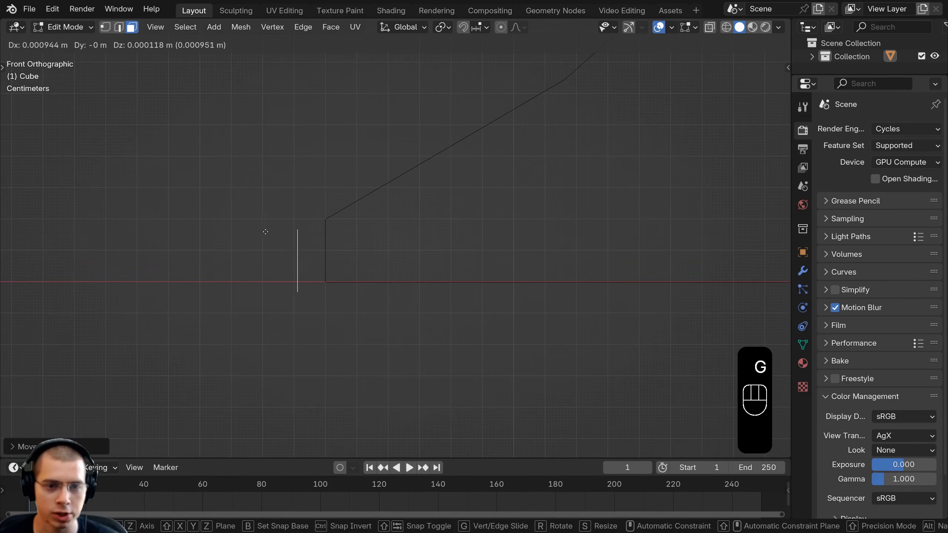
{"action": "key", "text": "x"}
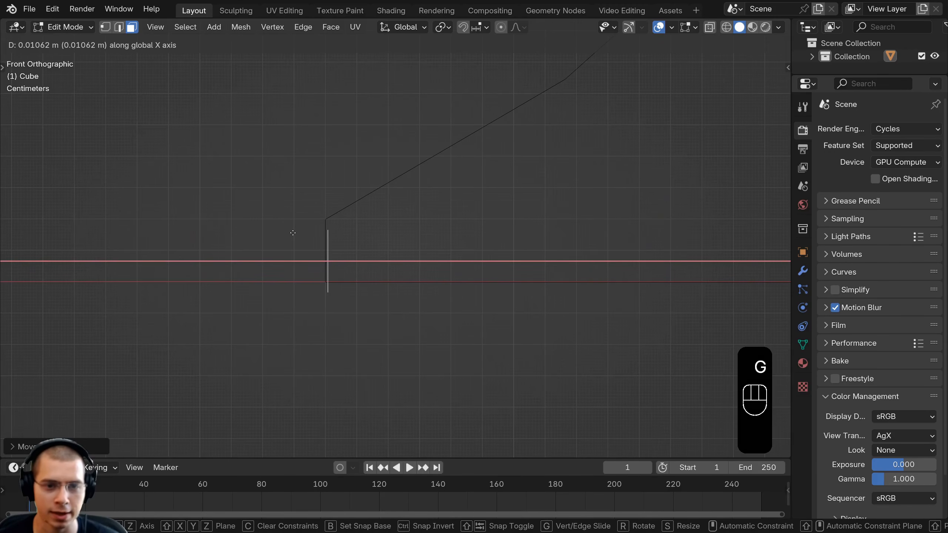
{"action": "left_click", "coordinate": [293, 233]}
Extrude the small face about 0.14 m outward from the rail to form a flat clip plate
{"action": "scroll", "coordinate": [392, 269], "scroll_direction": "down", "scroll_amount": 8}
{"action": "key", "text": "e"}
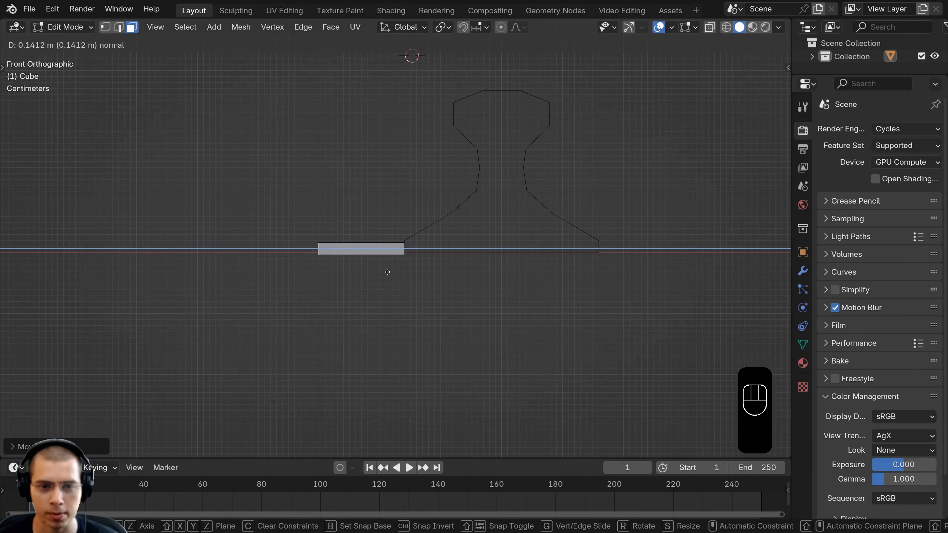
{"action": "left_click", "coordinate": [389, 275]}
Select the clip plate's top face and lower it slightly along the Z axis to thin the plate
{"action": "scroll", "coordinate": [391, 286], "scroll_direction": "up", "scroll_amount": 4}
{"action": "middle_click_drag", "start_coordinate": [392, 286], "coordinate": [357, 243]}
{"action": "left_click", "coordinate": [336, 243]}
{"action": "key", "text": "g"}
{"action": "key", "text": "z"}
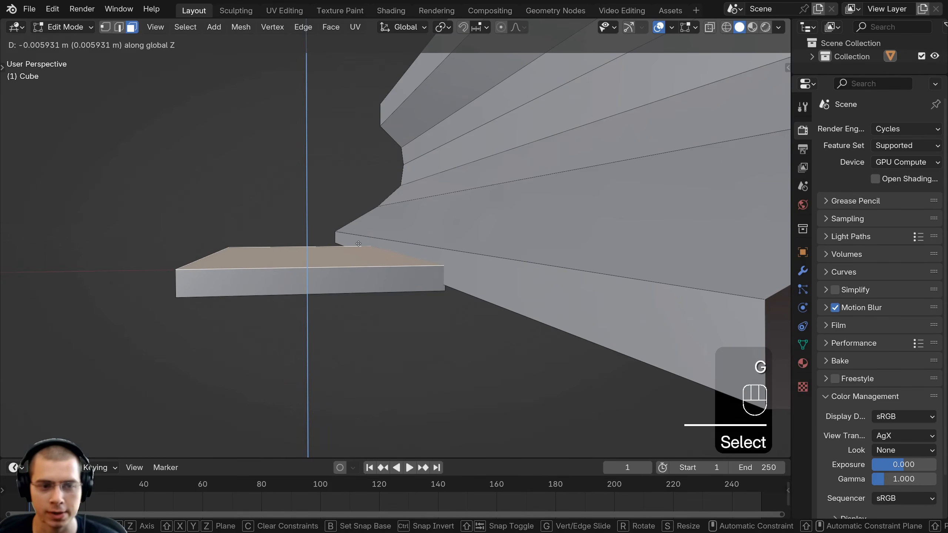
{"action": "left_click", "coordinate": [358, 241]}
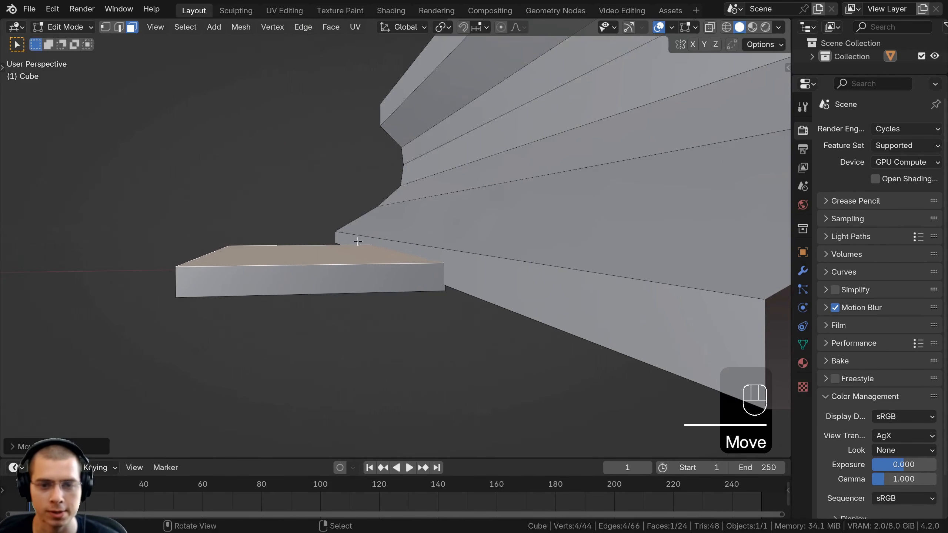
Add one centred loop cut across the clip plate, parallel to the rail
{"action": "scroll", "coordinate": [357, 241], "scroll_direction": "down", "scroll_amount": 2}
{"action": "key", "text": "ctrl+r"}
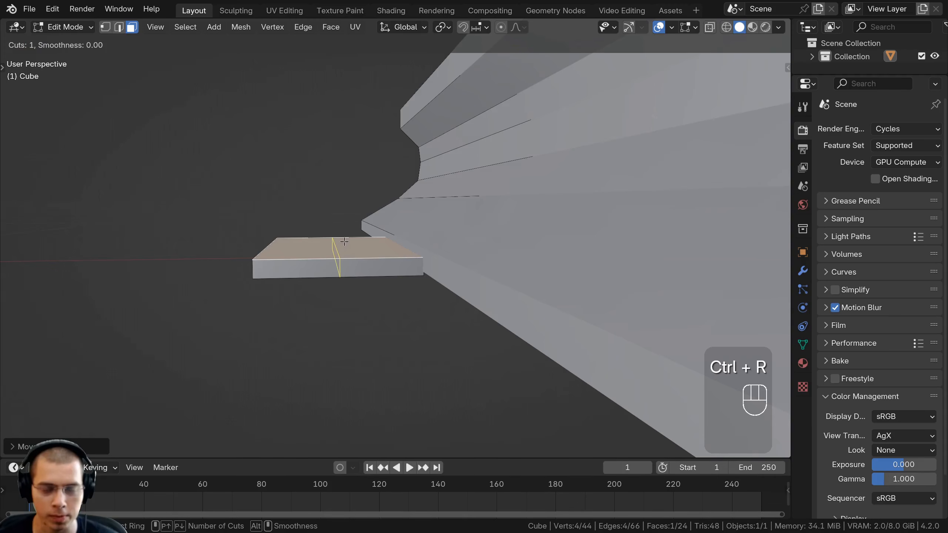
{"action": "left_click", "coordinate": [344, 240]}
{"action": "right_click", "coordinate": [353, 223]}
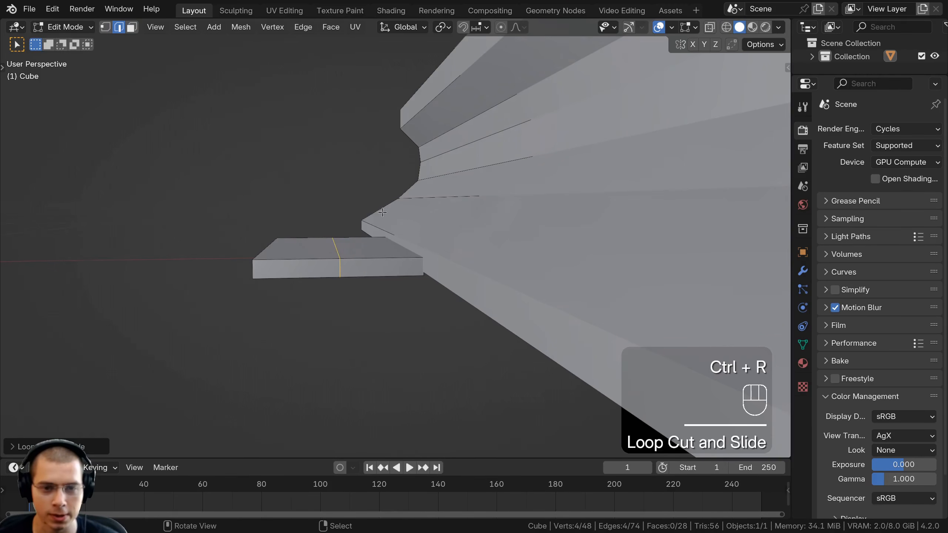
{"action": "middle_click_drag", "start_coordinate": [383, 212], "coordinate": [384, 242]}
In wireframe shading, select the clip plate's top edge beside the rail and raise it about 0.035 m along Z
{"action": "key", "text": "z"}
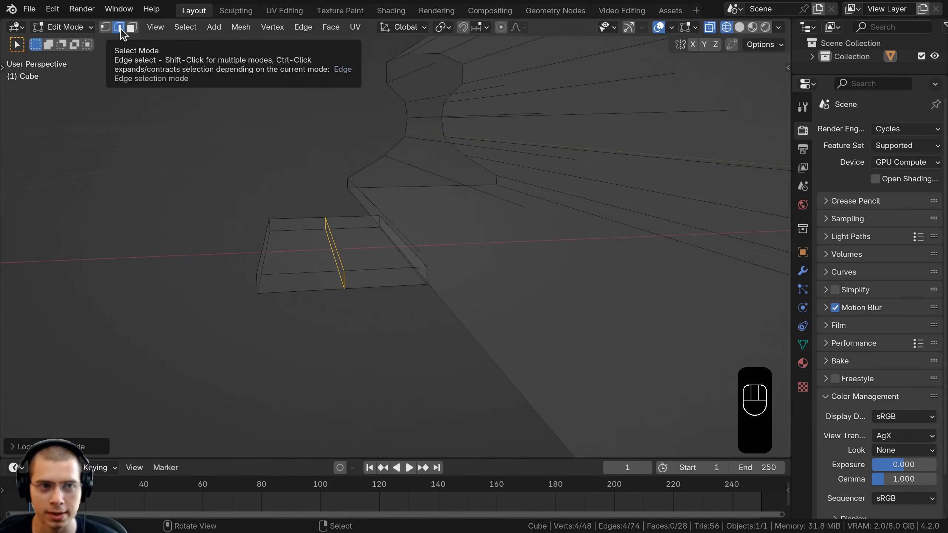
{"action": "middle_click_drag", "start_coordinate": [314, 328], "coordinate": [467, 326]}
{"action": "left_click", "coordinate": [409, 243]}
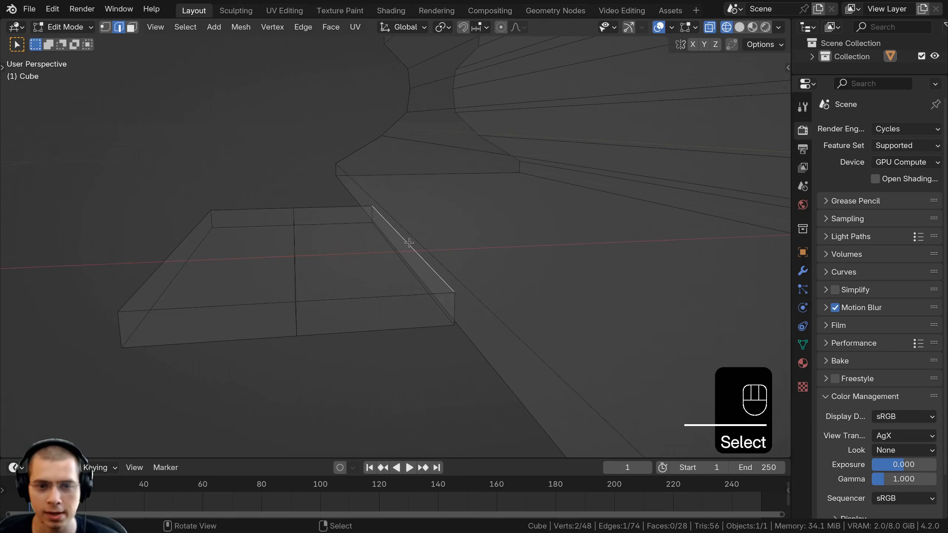
{"action": "key", "text": "g"}
{"action": "key", "text": "z"}
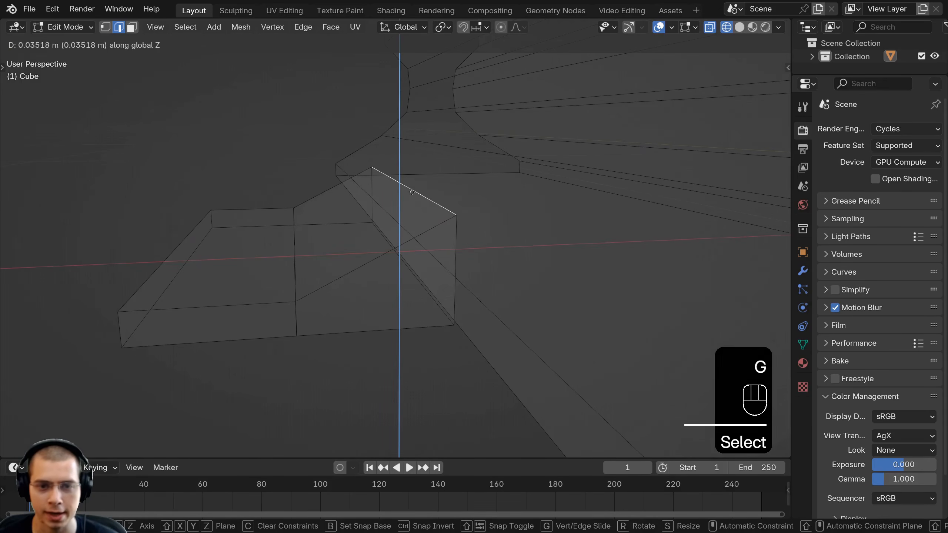
{"action": "left_click", "coordinate": [412, 192]}
Return to solid shading and adjust the raised edge along Z so it sits just above the rail's base edge
{"action": "key", "text": "z"}
{"action": "left_click", "coordinate": [512, 192]}
{"action": "middle_click_drag", "start_coordinate": [434, 232], "coordinate": [469, 207]}
{"action": "key", "text": "g"}
{"action": "key", "text": "z"}
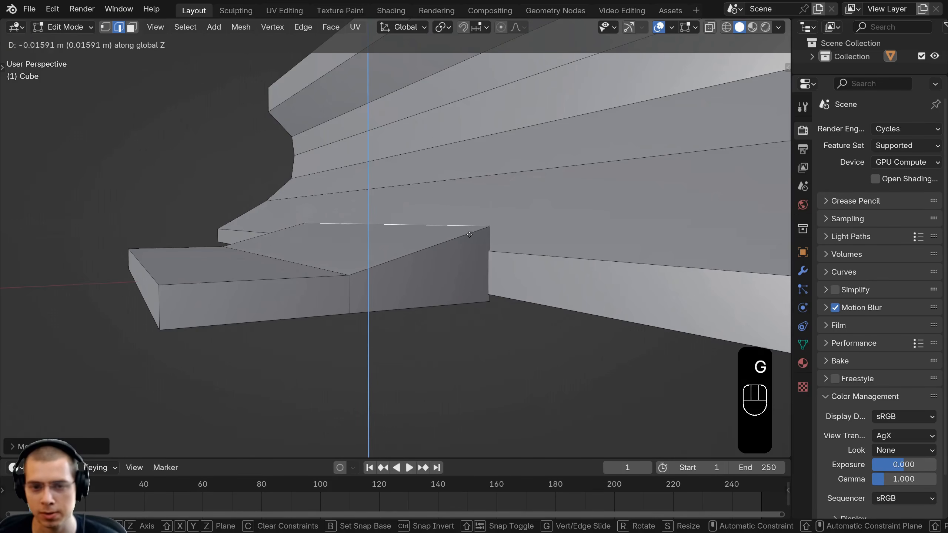
{"action": "left_click", "coordinate": [469, 236]}
{"action": "middle_click_drag", "start_coordinate": [523, 234], "coordinate": [455, 242]}
{"action": "key", "text": "g"}
{"action": "key", "text": "z"}
{"action": "left_click", "coordinate": [462, 230]}
{"action": "scroll", "coordinate": [458, 241], "scroll_direction": "down", "scroll_amount": 3}
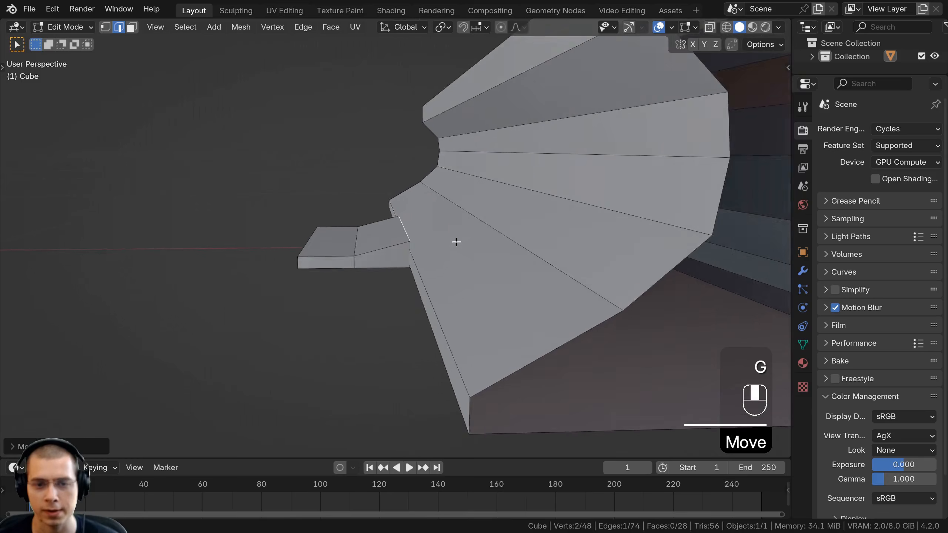
{"action": "scroll", "coordinate": [456, 241], "scroll_direction": "up", "scroll_amount": 3}
{"action": "key", "text": "g"}
{"action": "right_click", "coordinate": [457, 241]}
In face select mode, lower the clip plate's outer flat top face slightly along the Z axis
{"action": "middle_click_drag", "start_coordinate": [316, 253], "coordinate": [353, 230], "text": "shift"}
{"action": "scroll", "coordinate": [354, 231], "scroll_direction": "up", "scroll_amount": 2}
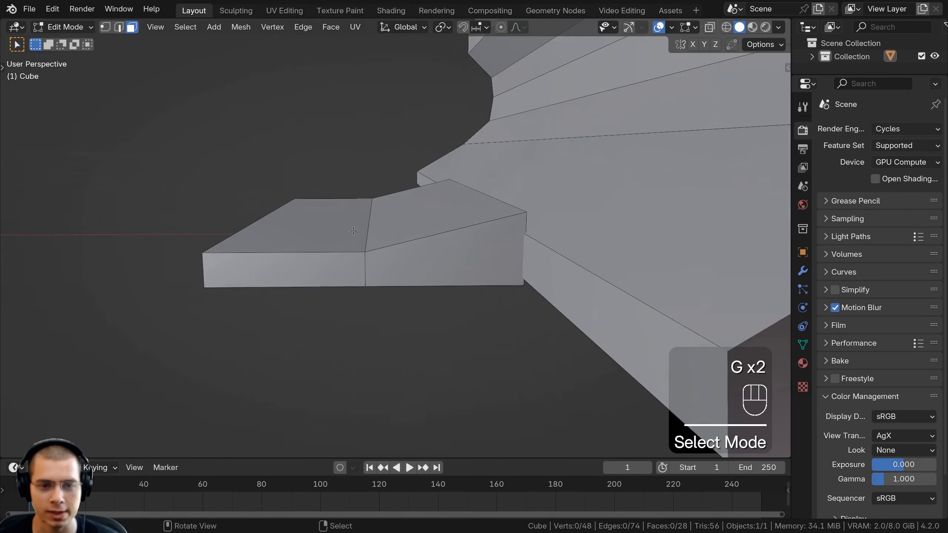
{"action": "left_click", "coordinate": [349, 216]}
{"action": "key", "text": "g"}
{"action": "key", "text": "z"}
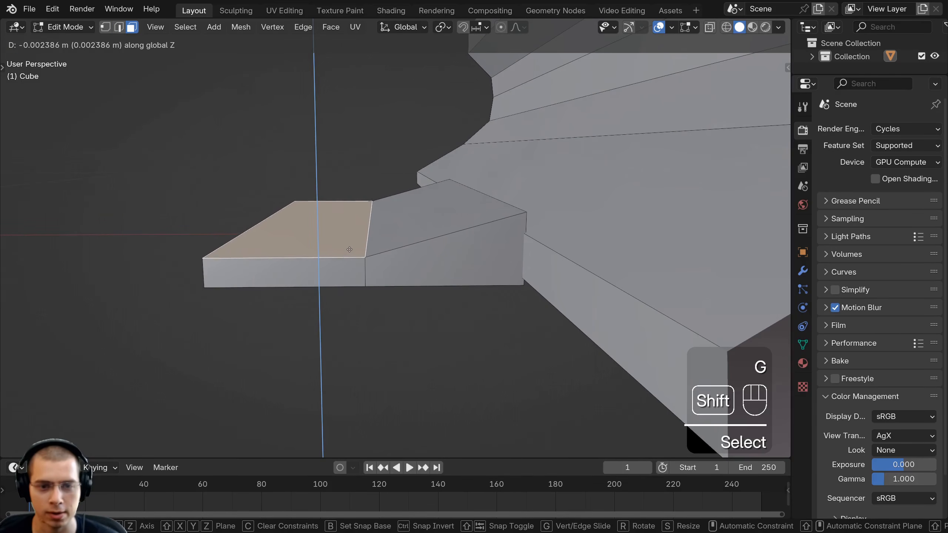
{"action": "left_click", "coordinate": [349, 249]}
In vertex select mode, select the centre edge loop that runs across the clip plate parallel to the rail
{"action": "scroll", "coordinate": [436, 282], "scroll_direction": "down", "scroll_amount": 3}
{"action": "key", "text": "a"}
{"action": "mouse_move", "coordinate": [436, 282]}
{"action": "middle_mouse_down"}
{"action": "mouse_move", "coordinate": [336, 262]}
{"action": "mouse_move", "coordinate": [436, 279]}
{"action": "middle_mouse_up"}
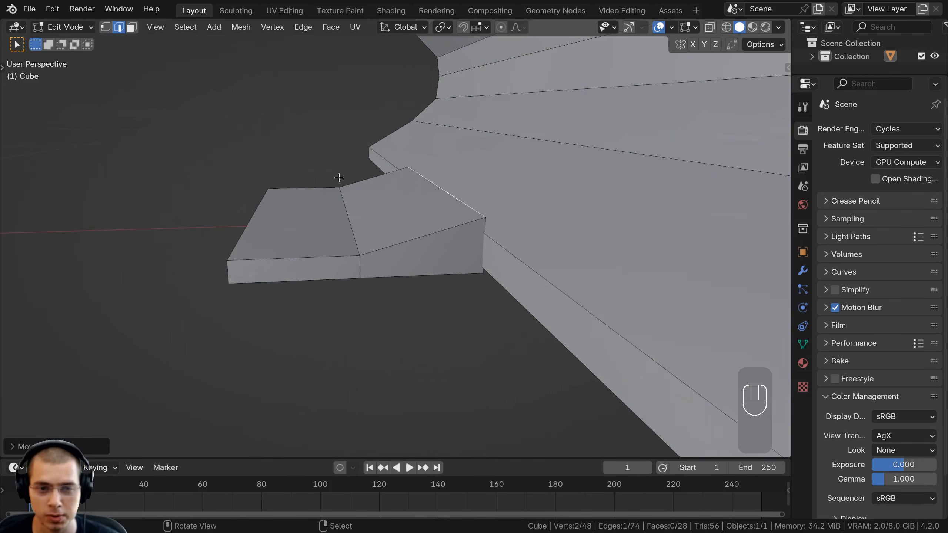
{"action": "middle_click_drag", "start_coordinate": [338, 177], "coordinate": [340, 216]}
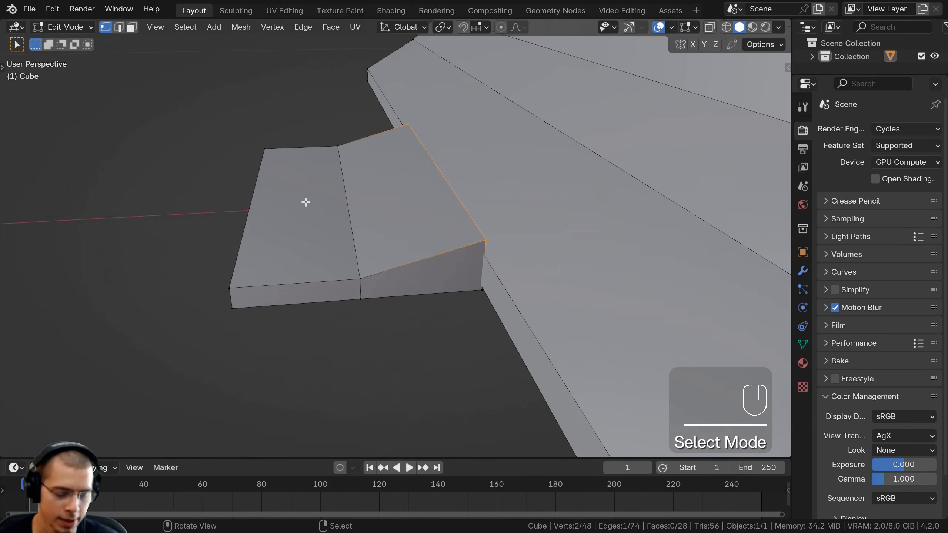
{"action": "left_click", "coordinate": [353, 239], "text": "alt"}
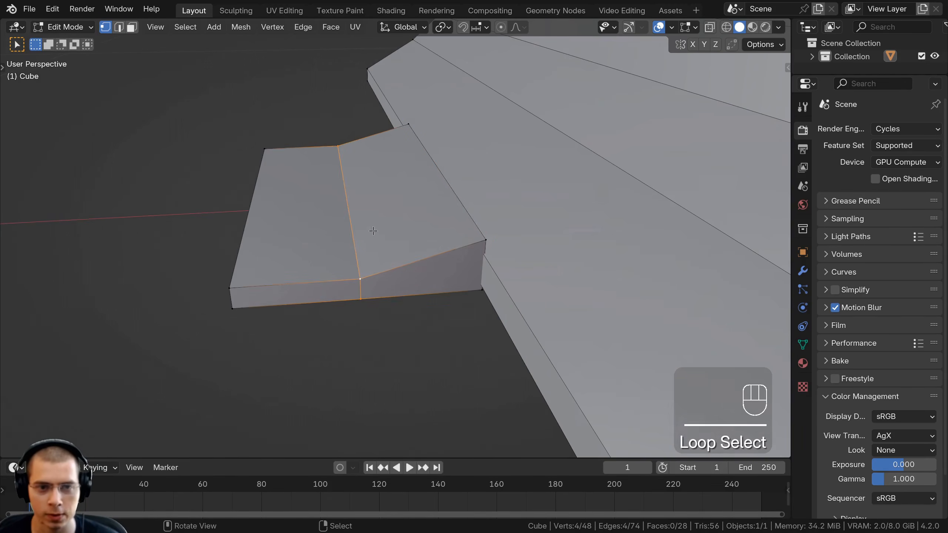
{"action": "middle_click_drag", "start_coordinate": [353, 238], "coordinate": [539, 244]}
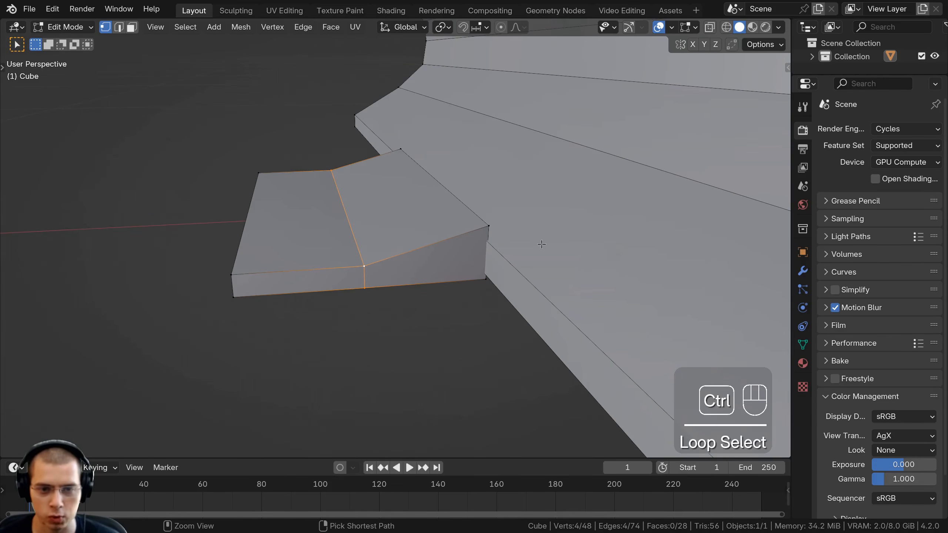
Try a three-segment bevel of about 0.036 m on the selected centre loop, and undo it
{"action": "key", "text": "ctrl+b"}
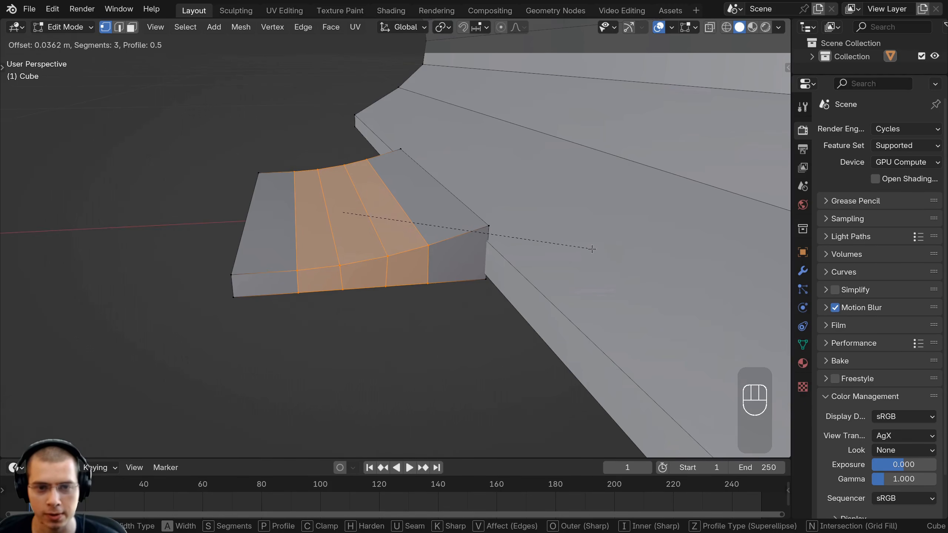
{"action": "left_click", "coordinate": [594, 248]}
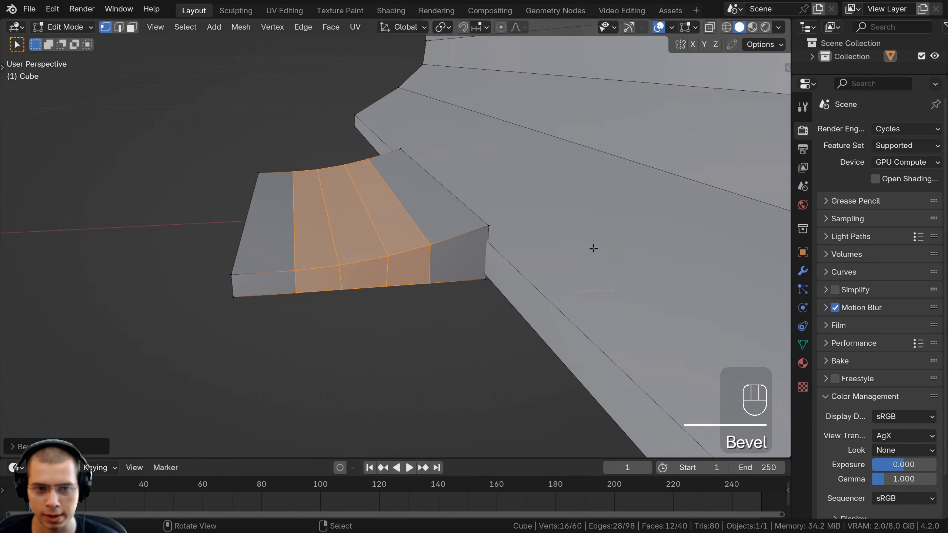
{"action": "left_click", "coordinate": [594, 248]}
{"action": "middle_click_drag", "start_coordinate": [593, 248], "coordinate": [480, 274]}
{"action": "key", "text": "a"}
{"action": "key", "text": "a"}
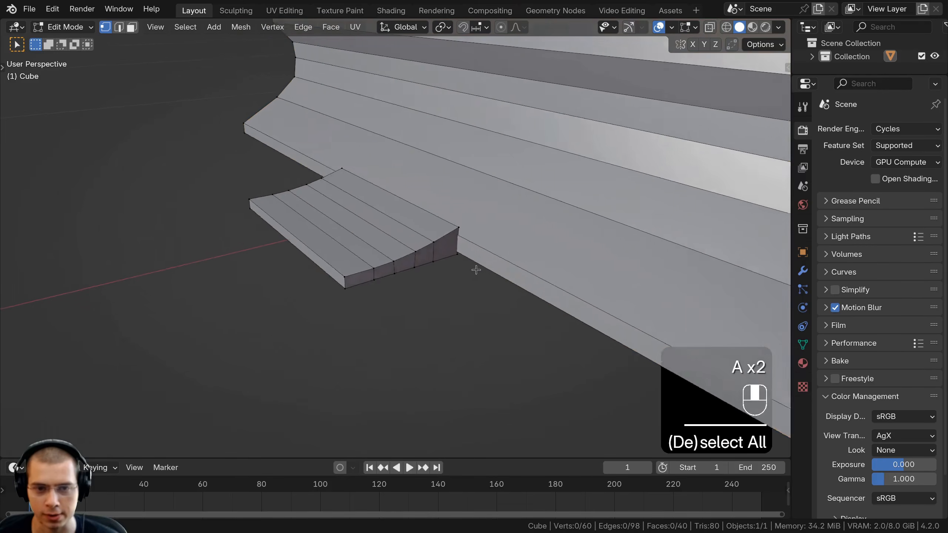
{"action": "key", "text": "ctrl+z"}
{"action": "key", "text": "ctrl+z"}
{"action": "key", "text": "ctrl+z"}
{"action": "key", "text": "ctrl+z"}
Bevel the clip plate's centre loop with three segments and an offset of about 0.042 m, and save the file
{"action": "key", "text": "ctrl+b"}
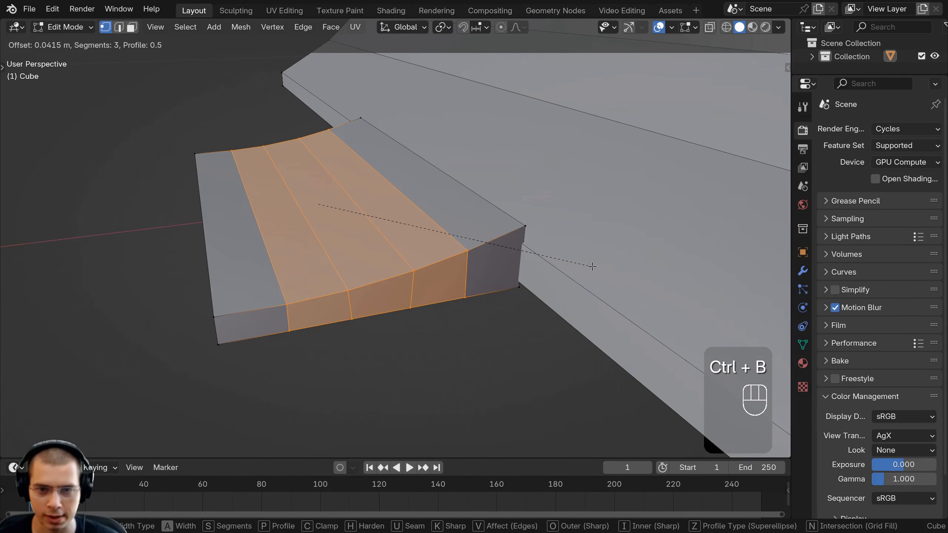
{"action": "left_click", "coordinate": [592, 267]}
{"action": "scroll", "coordinate": [365, 257], "scroll_direction": "down", "scroll_amount": 4}
{"action": "mouse_move", "coordinate": [366, 257]}
{"action": "middle_mouse_down"}
{"action": "mouse_move", "coordinate": [328, 241]}
{"action": "mouse_move", "coordinate": [354, 248]}
{"action": "middle_mouse_up"}
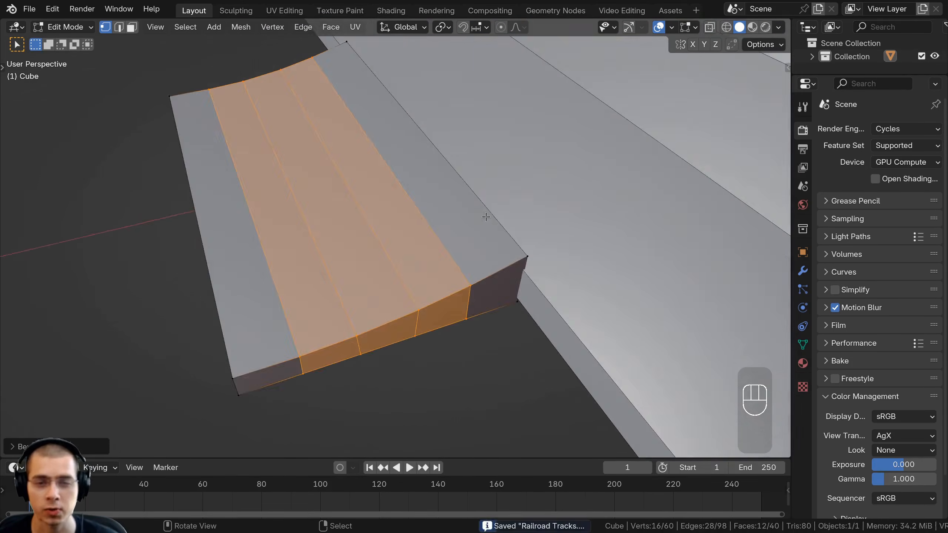
Select the bevel's outermost edge loop, farthest from the rail, and edge-slide it toward the rail by a factor of about 0.4
{"action": "middle_click_drag", "start_coordinate": [486, 217], "coordinate": [438, 141]}
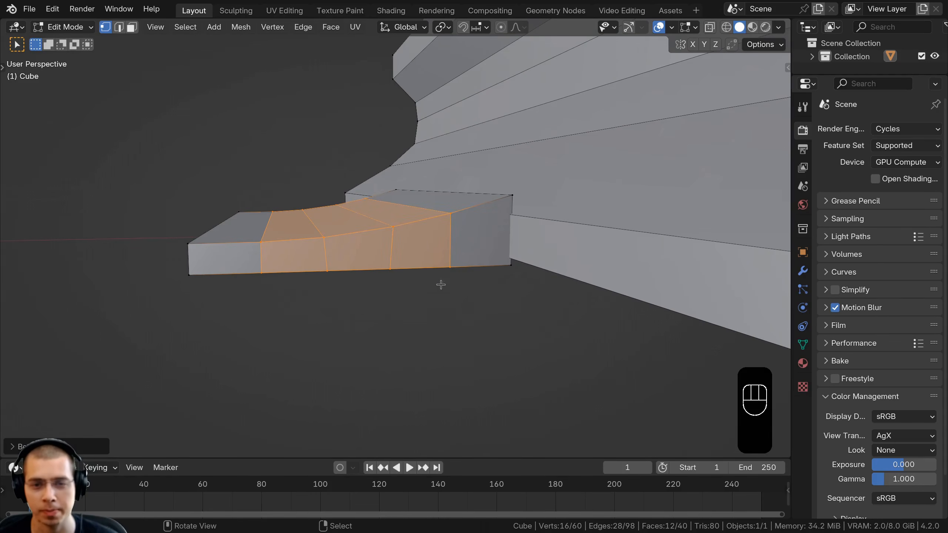
{"action": "middle_click_drag", "start_coordinate": [452, 215], "coordinate": [447, 369]}
{"action": "middle_click_drag", "start_coordinate": [445, 233], "coordinate": [440, 267], "text": "shift"}
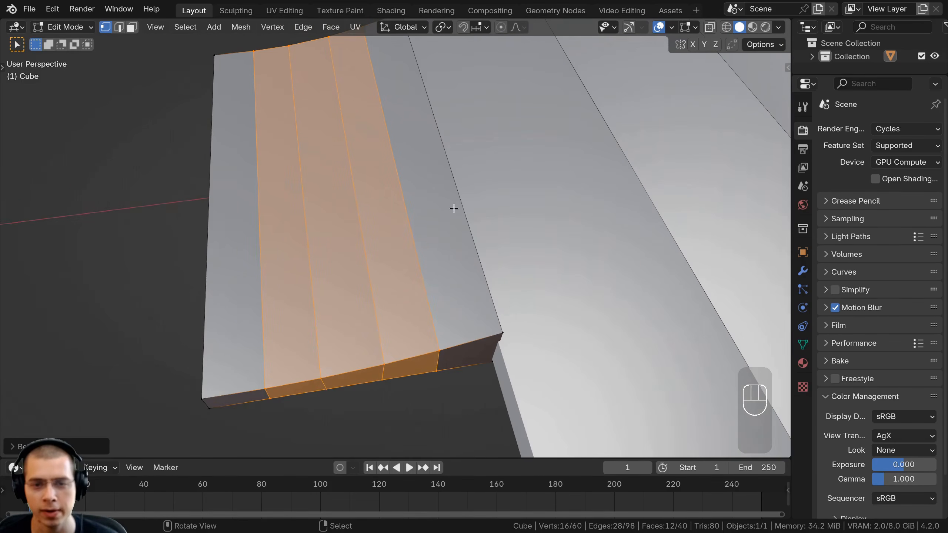
{"action": "middle_click_drag", "start_coordinate": [453, 209], "coordinate": [322, 232]}
{"action": "left_click", "coordinate": [340, 262], "text": "alt"}
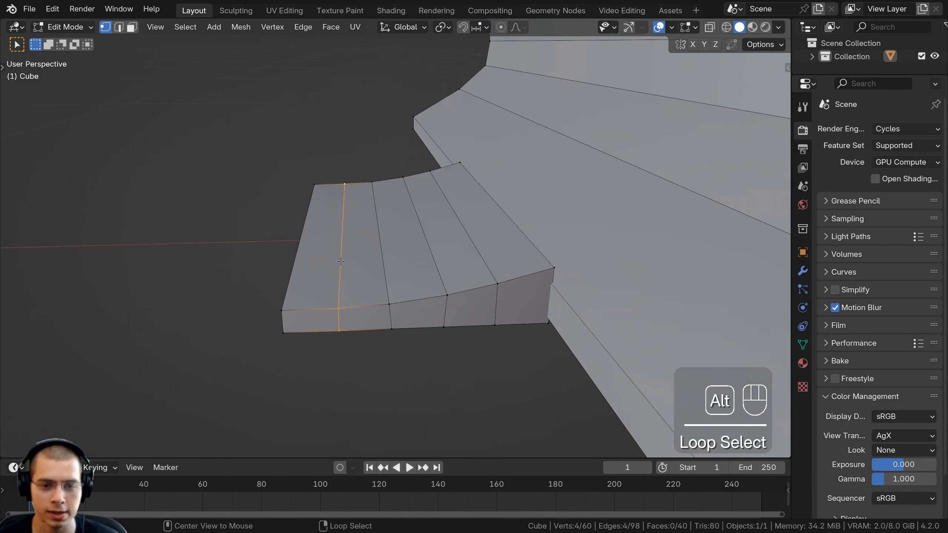
{"action": "key", "text": "alt+a"}
{"action": "left_click", "coordinate": [340, 276], "text": "alt+shift"}
{"action": "middle_click_drag", "start_coordinate": [340, 277], "coordinate": [374, 251]}
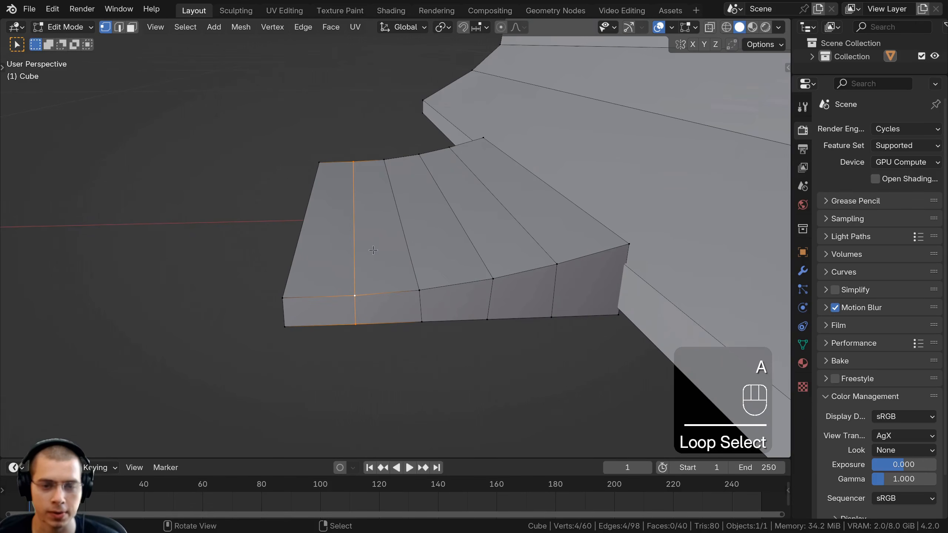
{"action": "key", "text": "g"}
{"action": "key", "text": "g"}
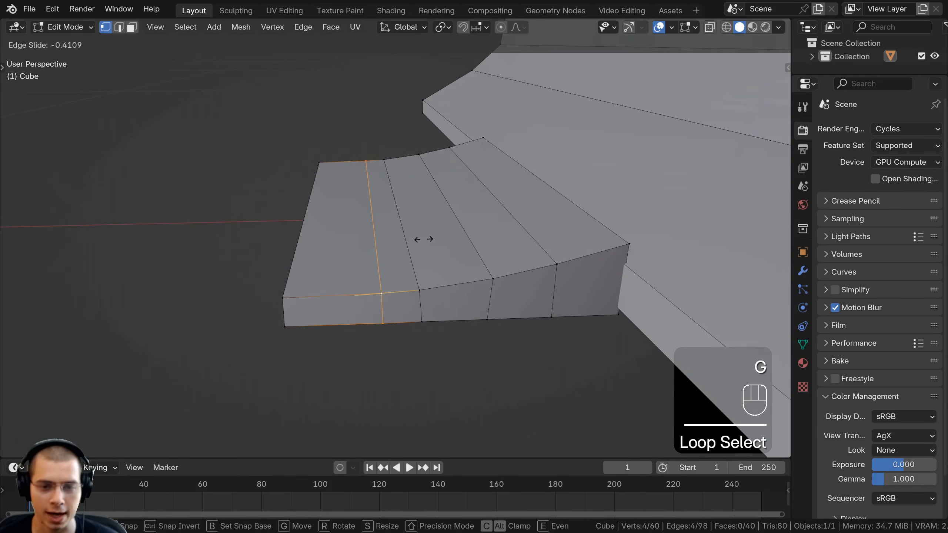
{"action": "left_click", "coordinate": [419, 239]}
{"action": "middle_click_drag", "start_coordinate": [368, 182], "coordinate": [372, 189]}
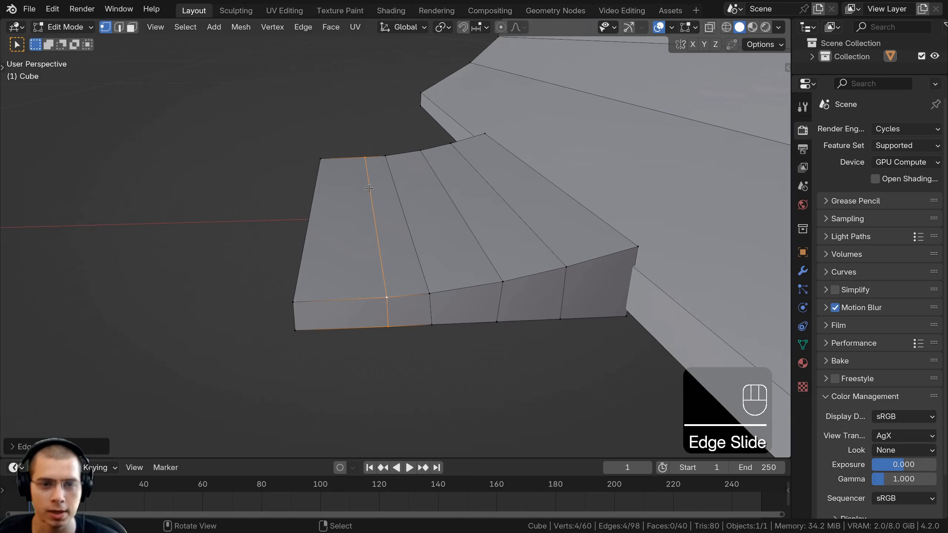
Add one loop cut in the clip plate's outermost strip, parallel to the rail, and slide it slightly toward the plate's outer edge
{"action": "key", "text": "ctrl+r"}
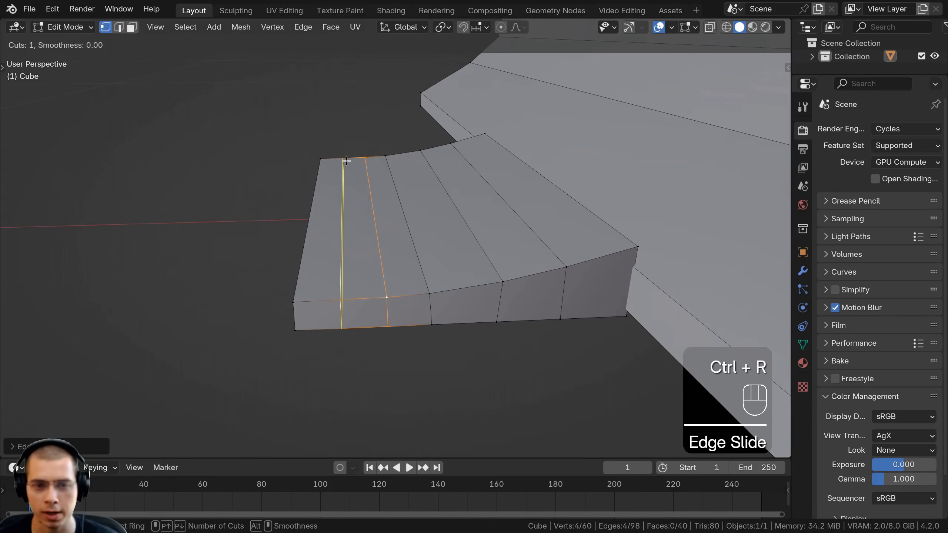
{"action": "left_click", "coordinate": [346, 161]}
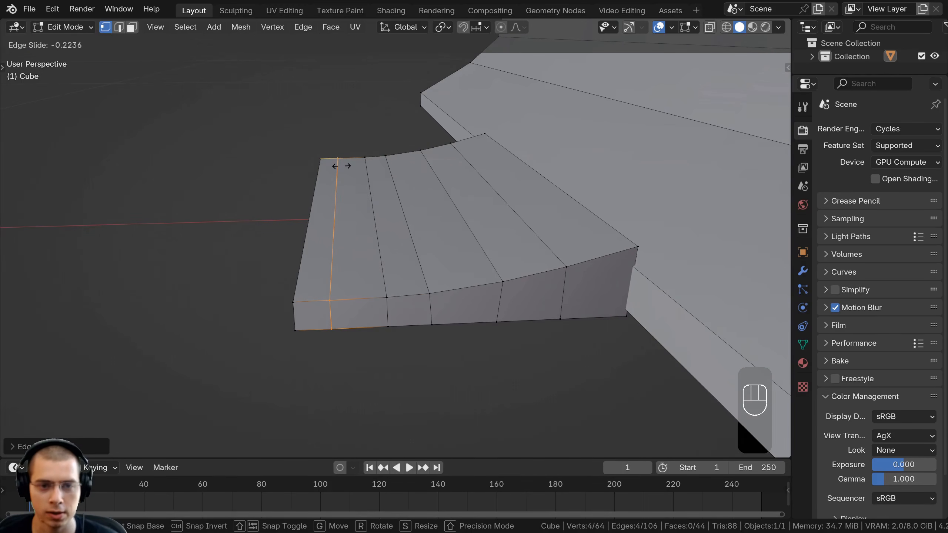
{"action": "left_click", "coordinate": [342, 166]}
Add two loop cuts across the clip plate perpendicular to the rail and scale them apart along Y toward the plate's ends
{"action": "middle_click_drag", "start_coordinate": [341, 166], "coordinate": [338, 268]}
{"action": "middle_click_drag", "start_coordinate": [338, 267], "coordinate": [338, 263], "text": "shift"}
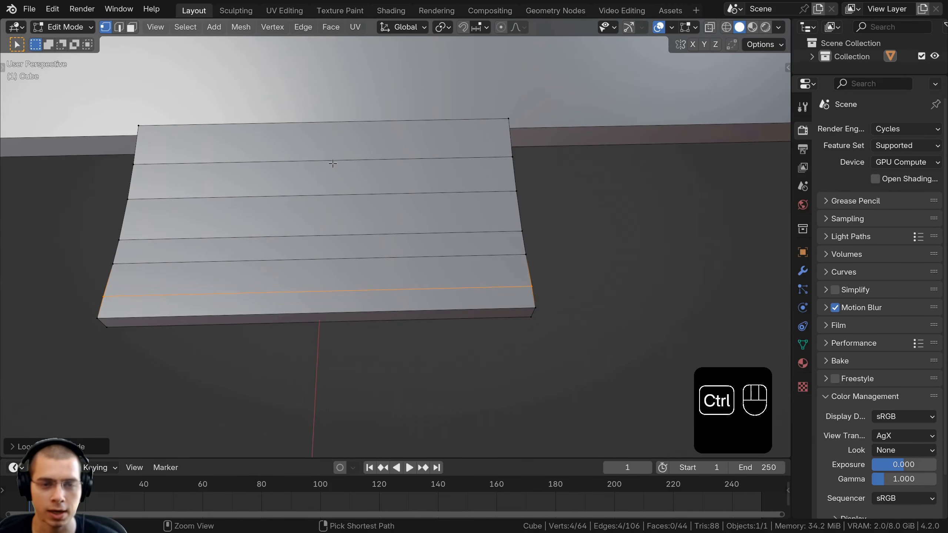
{"action": "key", "text": "ctrl+r"}
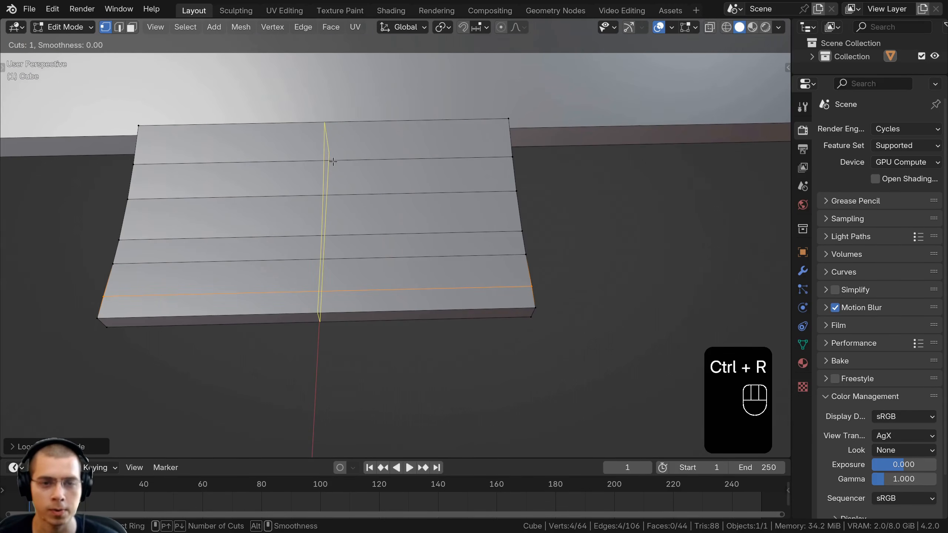
{"action": "scroll", "coordinate": [333, 162], "scroll_direction": "up", "scroll_amount": 1}
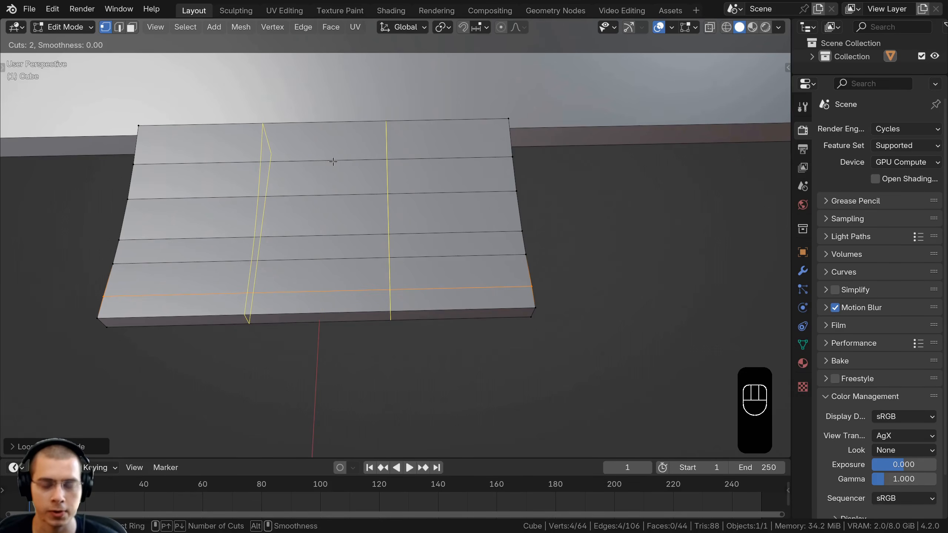
{"action": "left_click", "coordinate": [350, 161]}
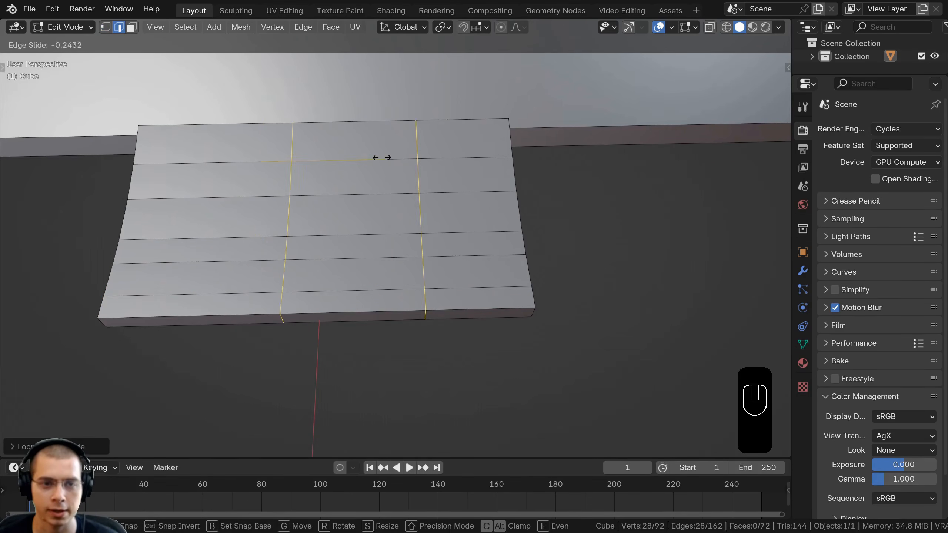
{"action": "right_click", "coordinate": [544, 234]}
{"action": "key", "text": "s"}
{"action": "key", "text": "y"}
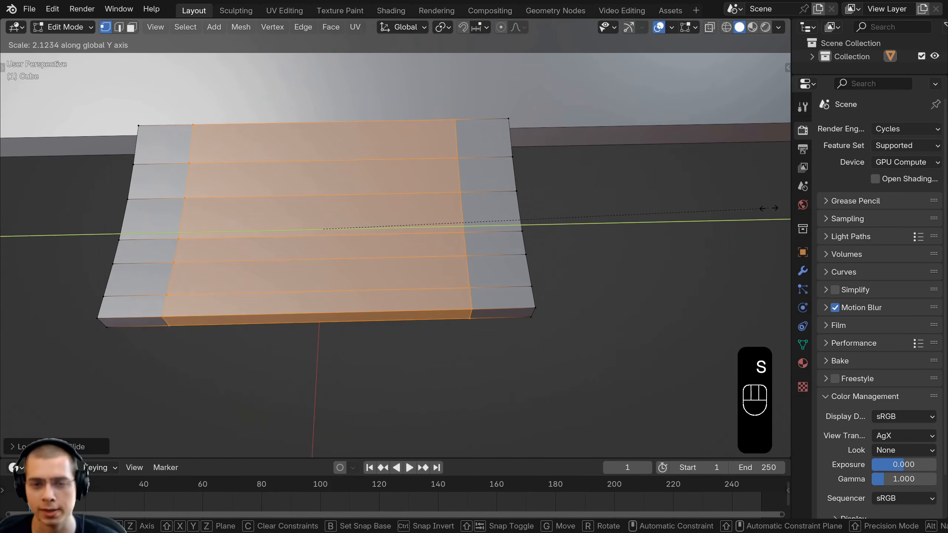
{"action": "left_click", "coordinate": [20, 188]}
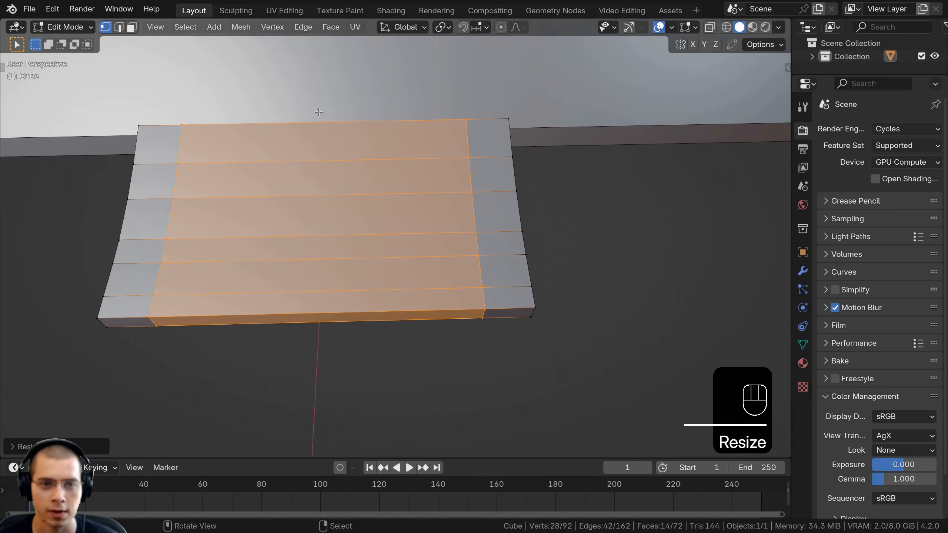
Add two more loop cuts between the previous pair and scale them along Y to slightly over twice their spacing
{"action": "key", "text": "ctrl+r"}
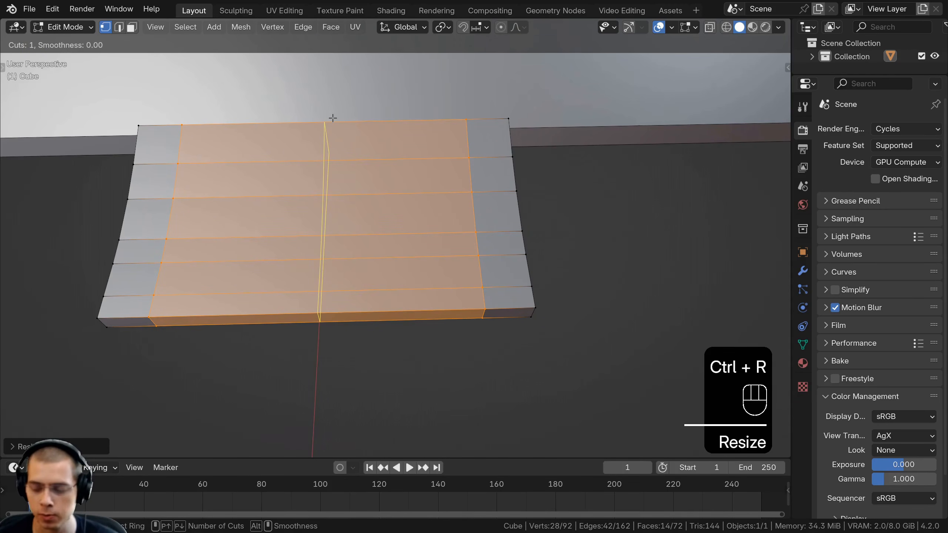
{"action": "scroll", "coordinate": [333, 118], "scroll_direction": "up", "scroll_amount": 1}
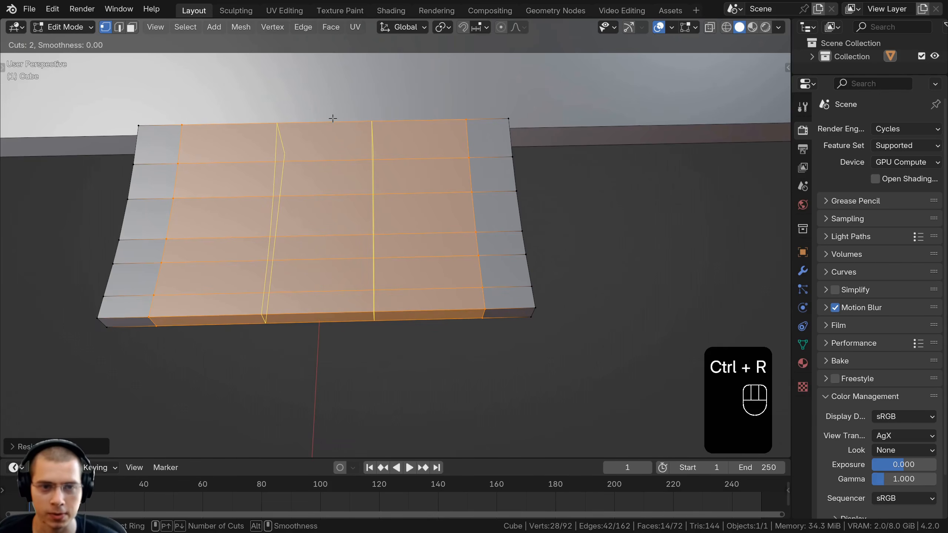
{"action": "left_click", "coordinate": [332, 120]}
{"action": "right_click", "coordinate": [290, 163]}
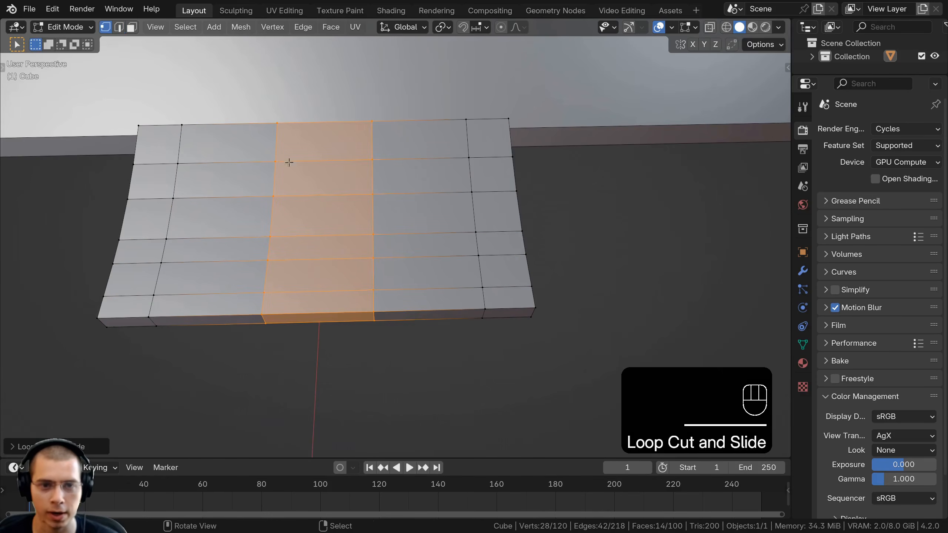
{"action": "key", "text": "s"}
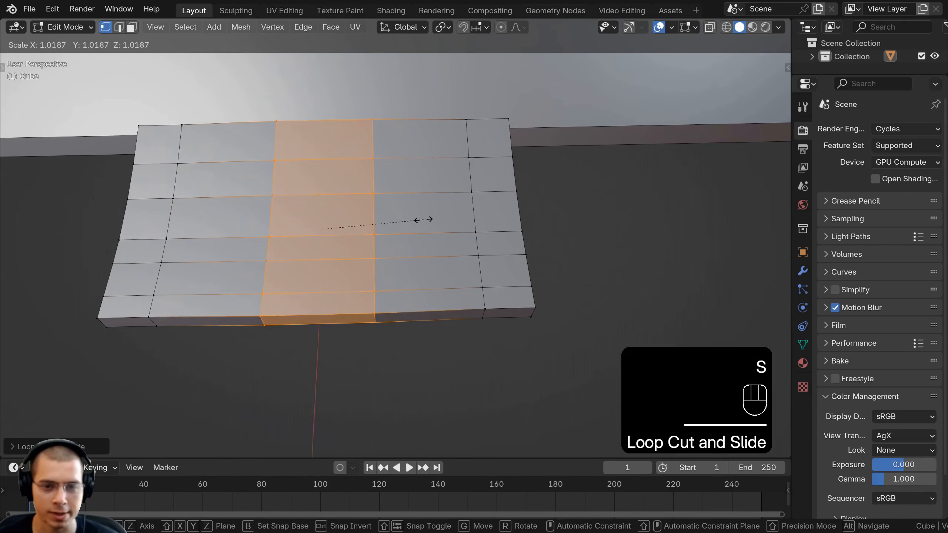
{"action": "key", "text": "y"}
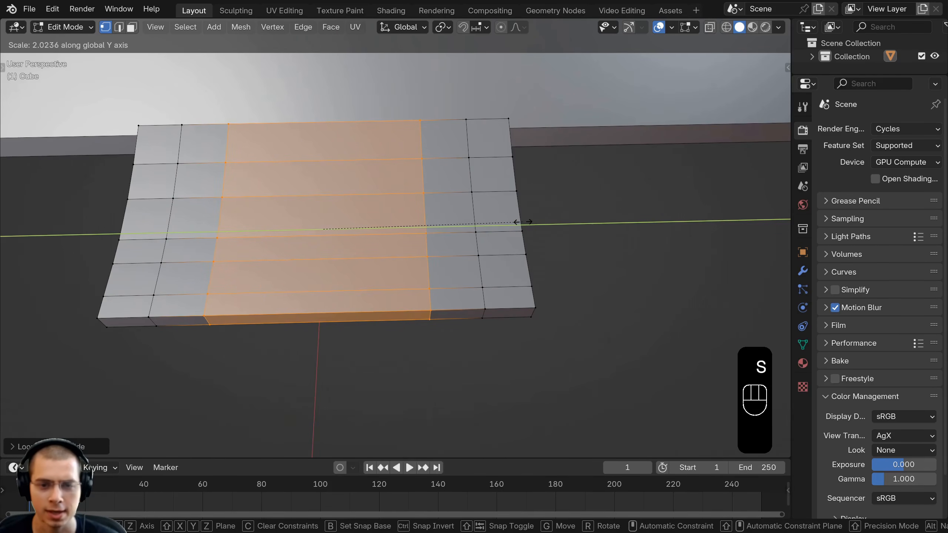
{"action": "left_click", "coordinate": [540, 223]}
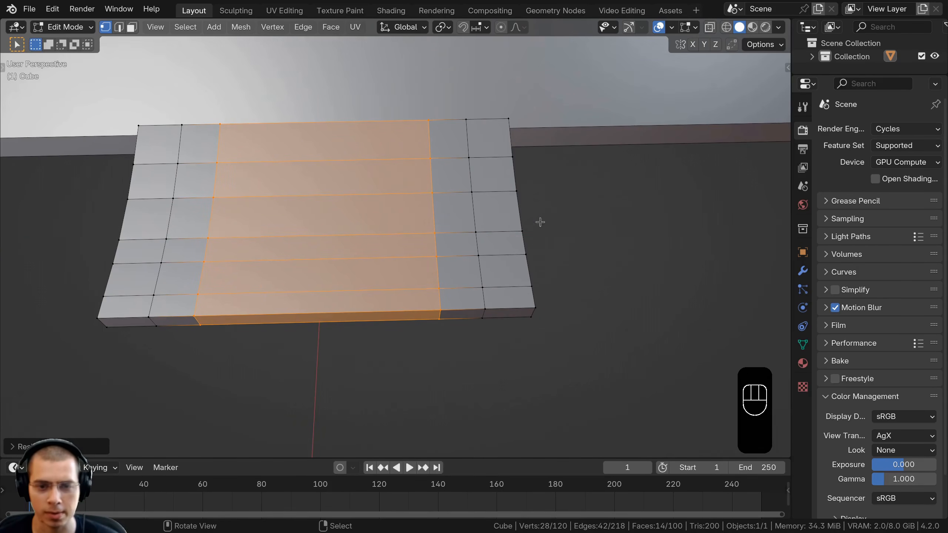
{"action": "scroll", "coordinate": [442, 275], "scroll_direction": "up", "scroll_amount": 3}
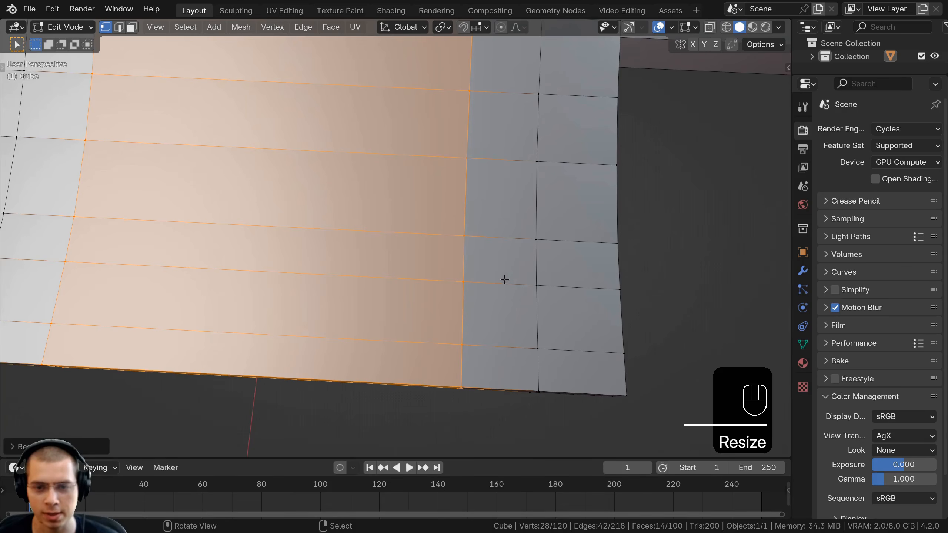
{"action": "scroll", "coordinate": [527, 325], "scroll_direction": "down", "scroll_amount": 3}
{"action": "key", "text": "s"}
{"action": "key", "text": "y"}
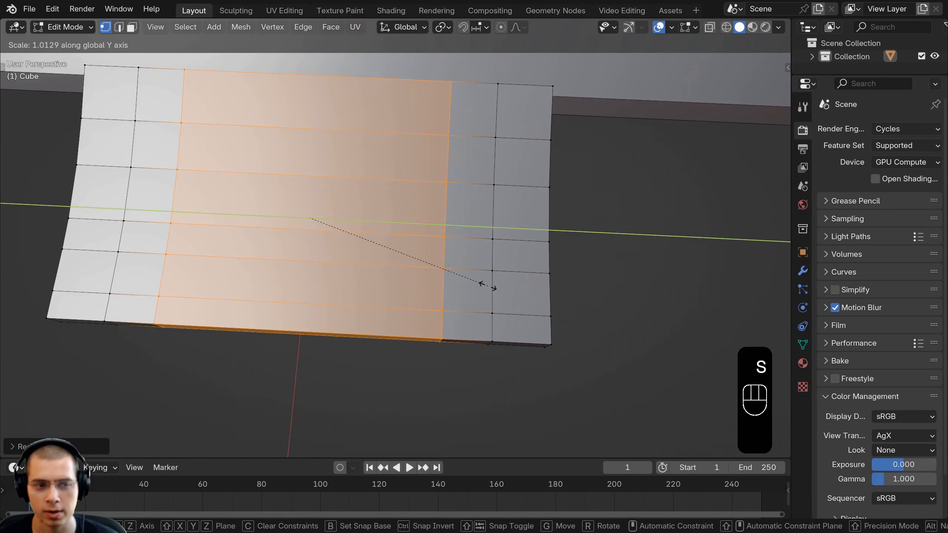
Select the third lengthwise edge loop in from the clip plate's outer edge and edge-slide it slightly toward the rail
{"action": "left_click", "coordinate": [407, 259], "text": "alt"}
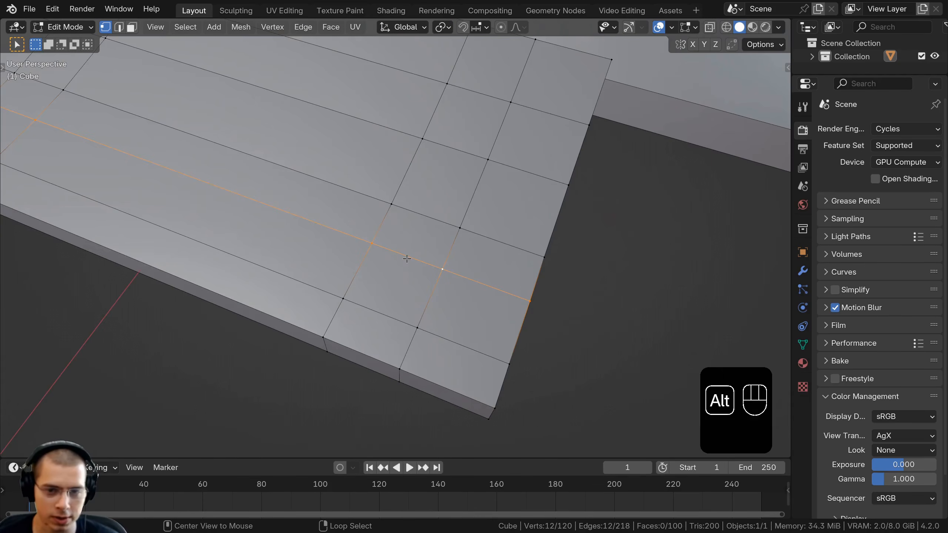
{"action": "middle_click_drag", "start_coordinate": [407, 259], "coordinate": [431, 184]}
{"action": "key", "text": "g"}
{"action": "key", "text": "g"}
{"action": "left_click", "coordinate": [408, 214]}
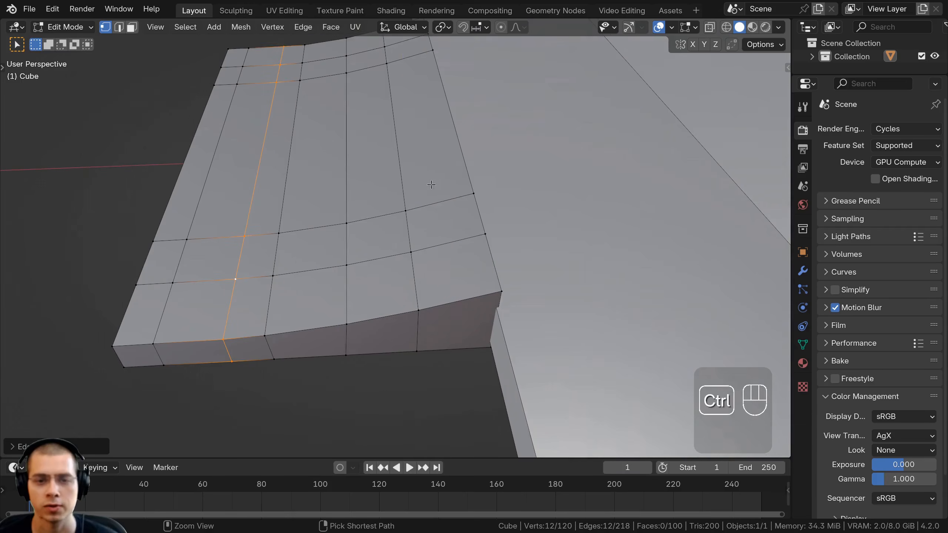
Add a loop cut in the strip of the clip plate beside the rail and slide it away from the rail, near the neighbouring loop
{"action": "key", "text": "ctrl+r"}
{"action": "left_click", "coordinate": [438, 193]}
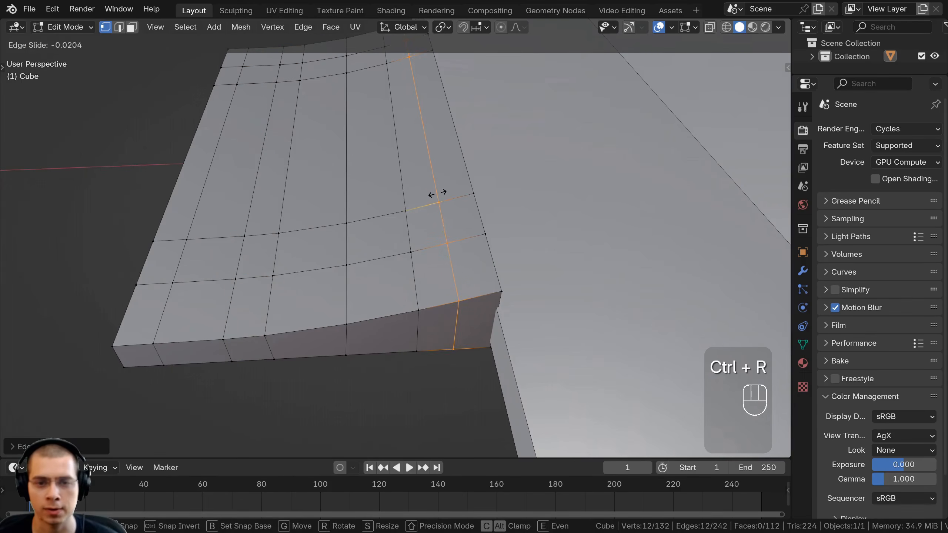
{"action": "left_click", "coordinate": [418, 197]}
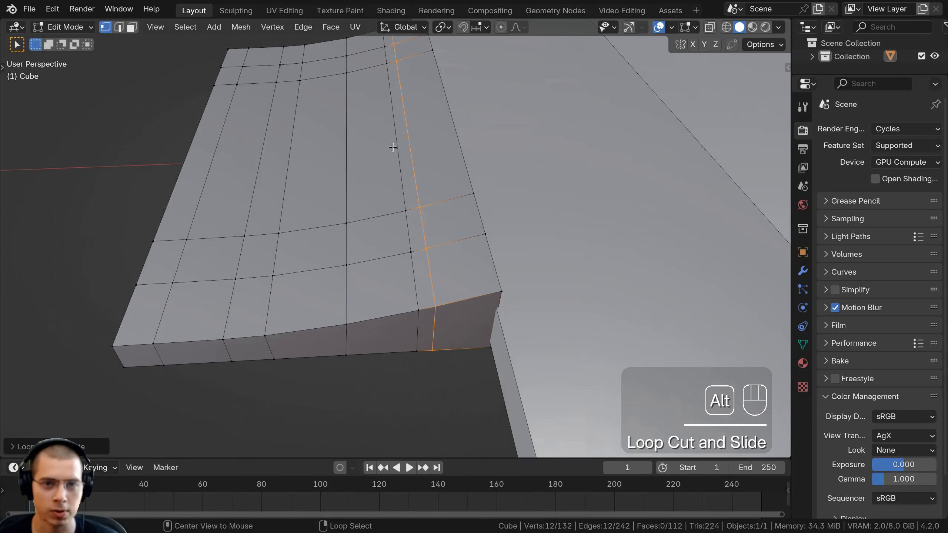
Edge-slide the lengthwise loop beside the newest loop cut away from the rail by a factor of about 0.37
{"action": "left_click", "coordinate": [405, 234], "text": "alt"}
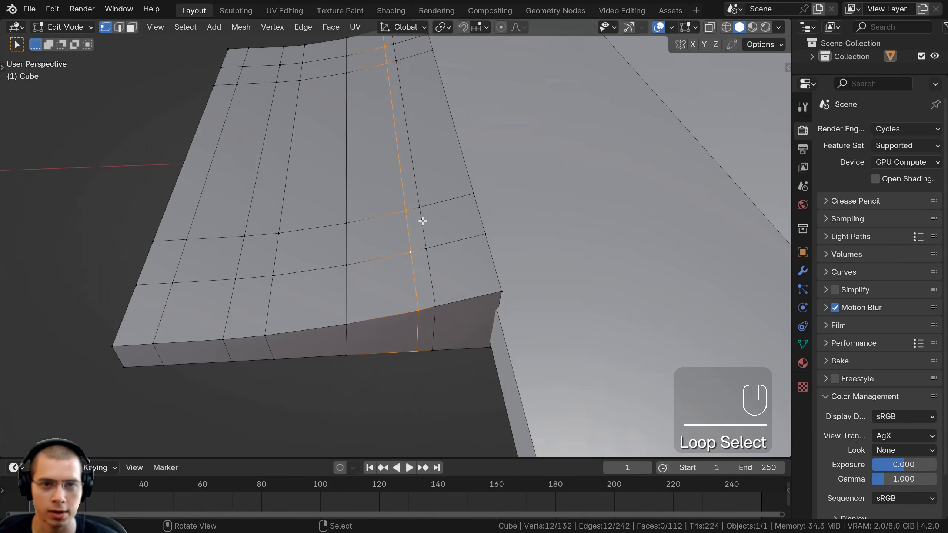
{"action": "key", "text": "g"}
{"action": "key", "text": "g"}
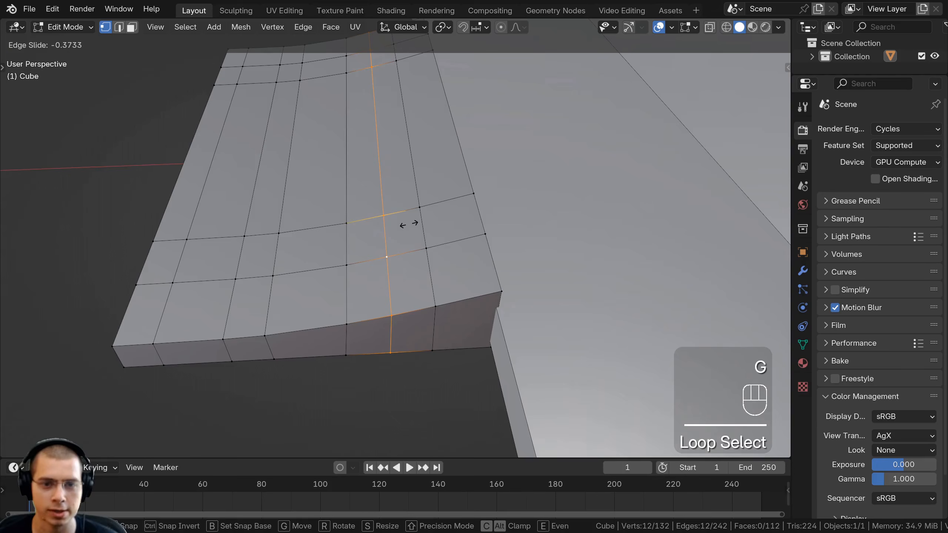
{"action": "left_click", "coordinate": [410, 224]}
{"action": "scroll", "coordinate": [404, 231], "scroll_direction": "down", "scroll_amount": 3}
{"action": "middle_click_drag", "start_coordinate": [404, 230], "coordinate": [437, 228]}
{"action": "middle_click_drag", "start_coordinate": [437, 228], "coordinate": [437, 209], "text": "shift"}
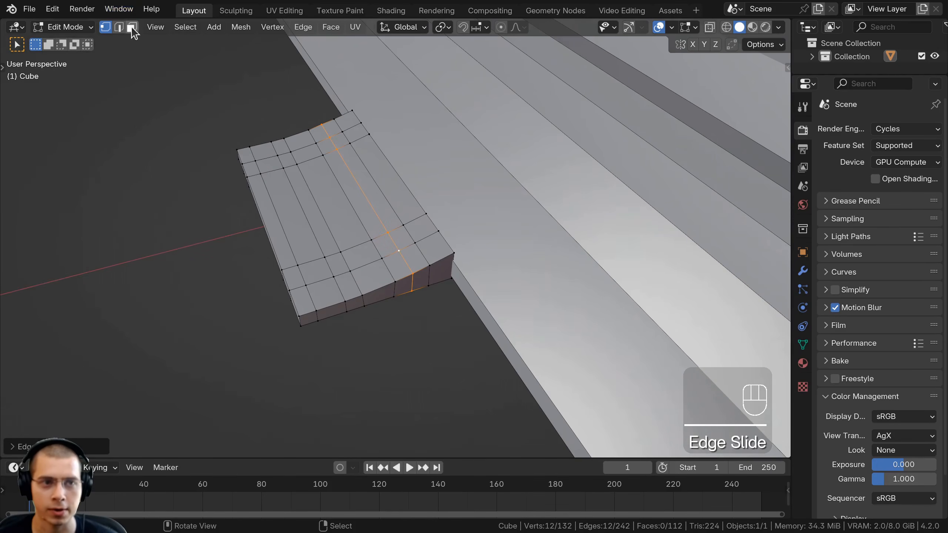
Delete the four small top faces near the clip plate's corners, two on the outer side and two at the rail
{"action": "left_click", "coordinate": [131, 26]}
{"action": "scroll", "coordinate": [269, 301], "scroll_direction": "up", "scroll_amount": 3}
{"action": "left_click", "coordinate": [270, 301], "text": "shift"}
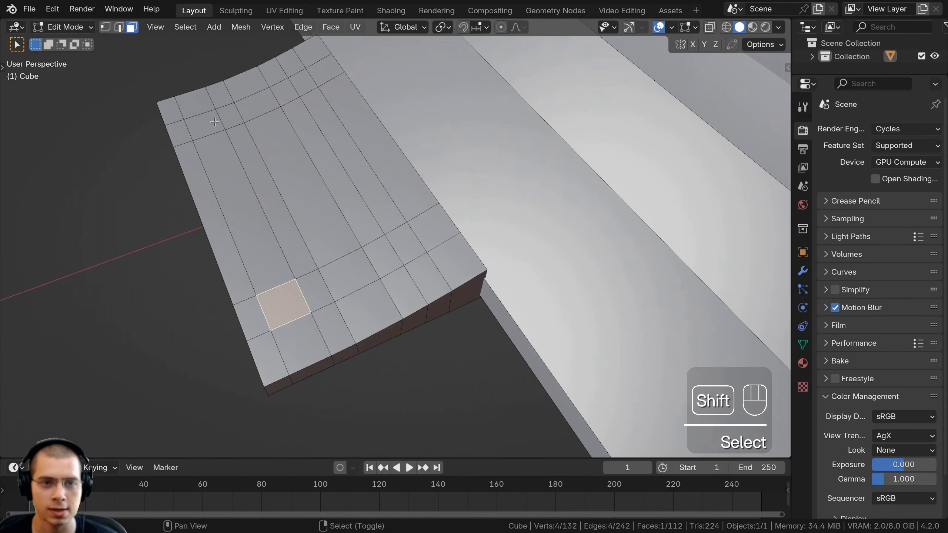
{"action": "left_click", "coordinate": [215, 122], "text": "shift"}
{"action": "left_click", "coordinate": [328, 73], "text": "shift"}
{"action": "left_click", "coordinate": [441, 236], "text": "shift"}
{"action": "middle_click_drag", "start_coordinate": [441, 236], "coordinate": [329, 146]}
{"action": "key", "text": "x"}
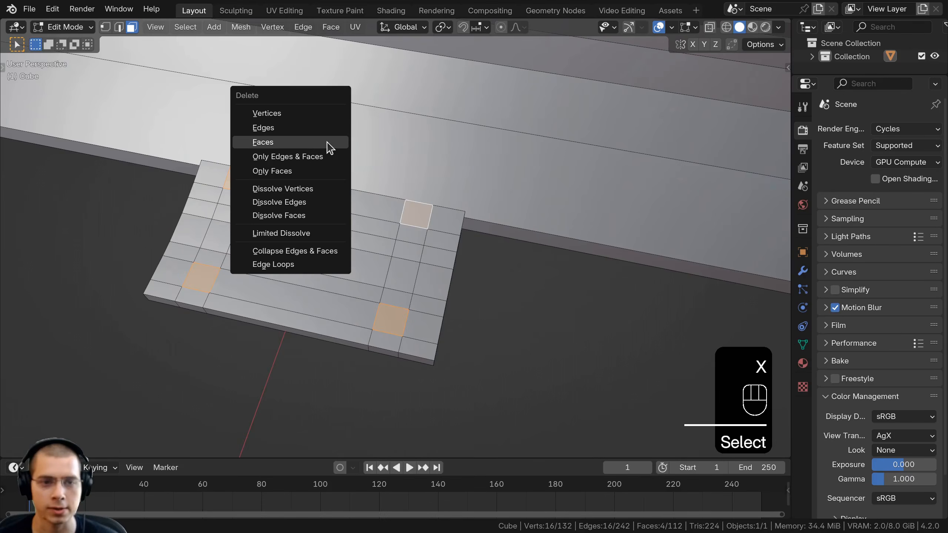
{"action": "left_click", "coordinate": [301, 146]}
Delete the four matching faces on the clip plate's underside to open through holes
{"action": "middle_click_drag", "start_coordinate": [453, 277], "coordinate": [461, 358]}
{"action": "scroll", "coordinate": [408, 239], "scroll_direction": "up", "scroll_amount": 3}
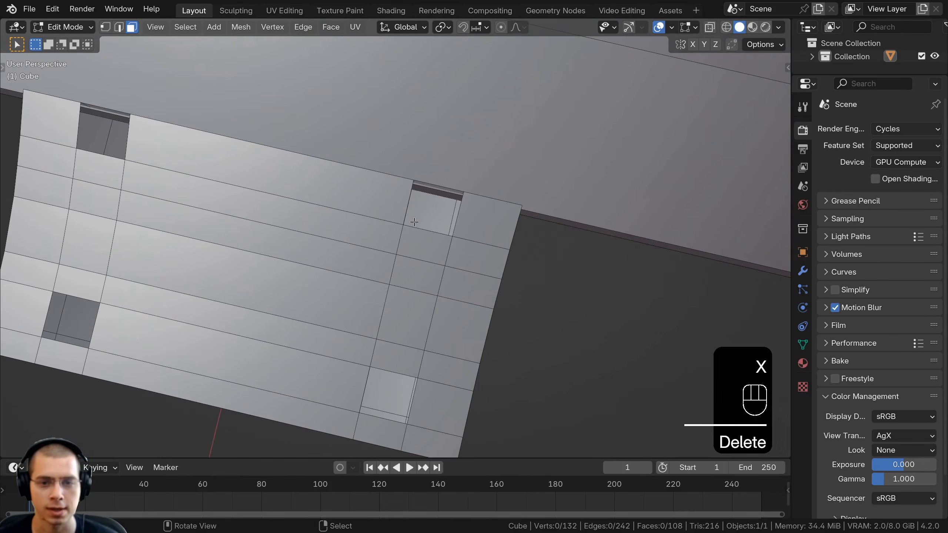
{"action": "left_click", "coordinate": [414, 222]}
{"action": "scroll", "coordinate": [202, 205], "scroll_direction": "down", "scroll_amount": 1}
{"action": "left_click", "coordinate": [120, 308], "text": "shift"}
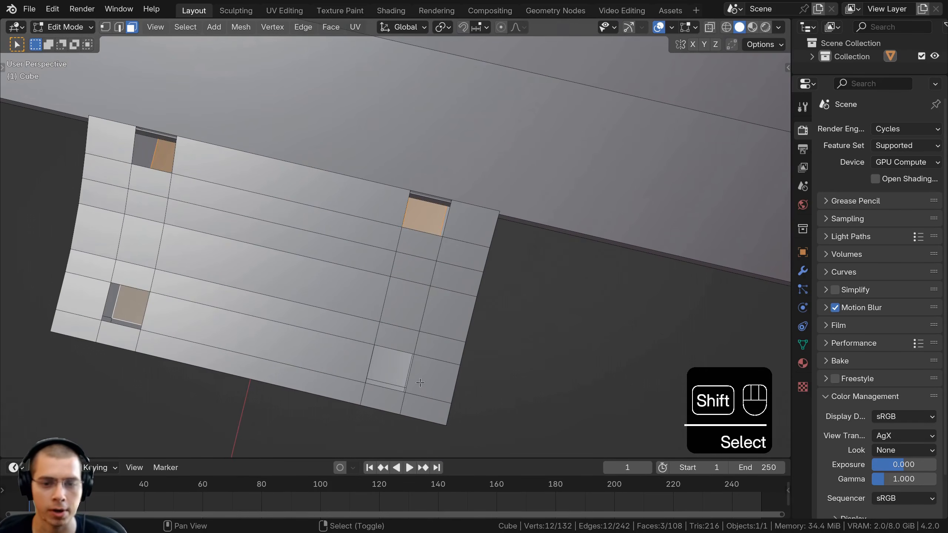
{"action": "left_click", "coordinate": [390, 365], "text": "shift"}
{"action": "middle_click_drag", "start_coordinate": [390, 365], "coordinate": [545, 117]}
{"action": "key", "text": "x"}
{"action": "left_click", "coordinate": [303, 242]}
Bridge the upper and lower corners of the first outer hole and fill its four inner walls with faces
{"action": "scroll", "coordinate": [545, 117], "scroll_direction": "up", "scroll_amount": 3}
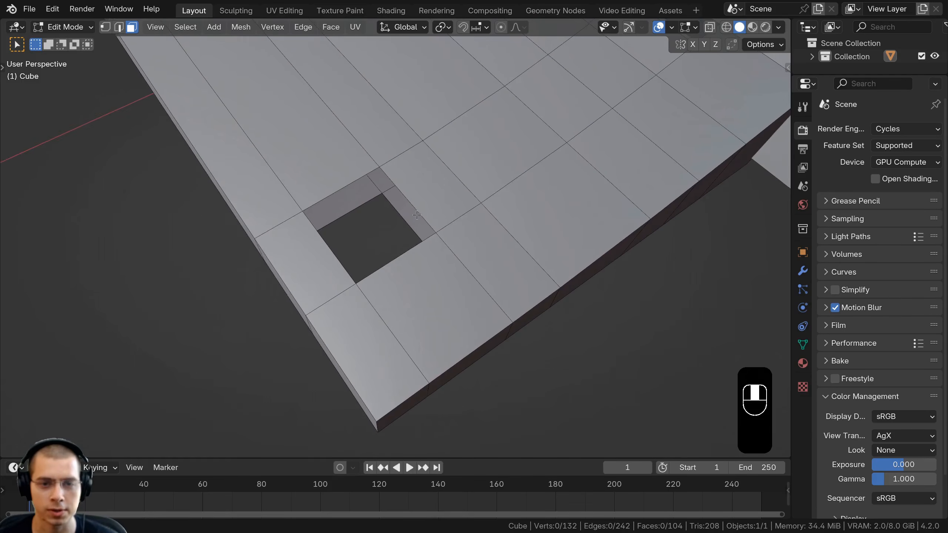
{"action": "left_click", "coordinate": [106, 28]}
{"action": "left_click", "coordinate": [381, 194]}
{"action": "left_click", "coordinate": [379, 167], "text": "shift"}
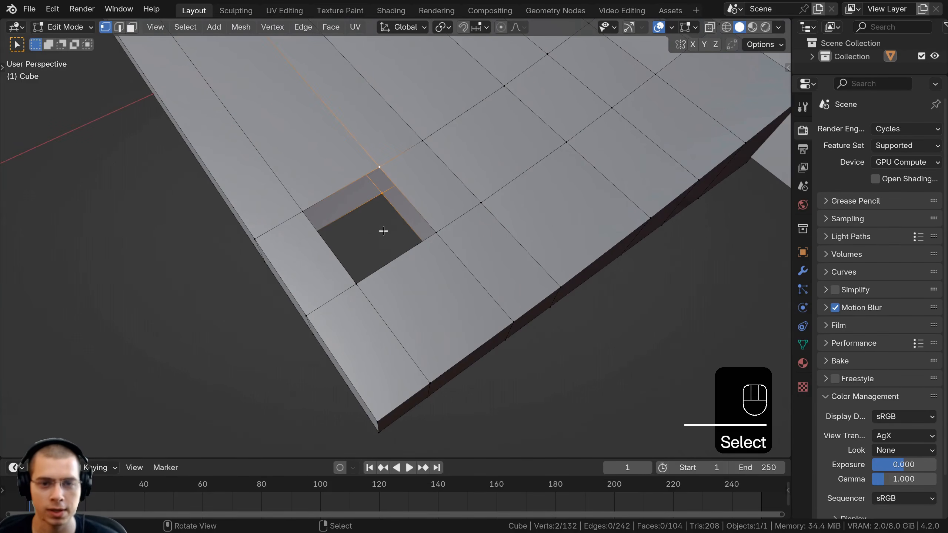
{"action": "key", "text": "f"}
{"action": "middle_click_drag", "start_coordinate": [380, 185], "coordinate": [310, 190]}
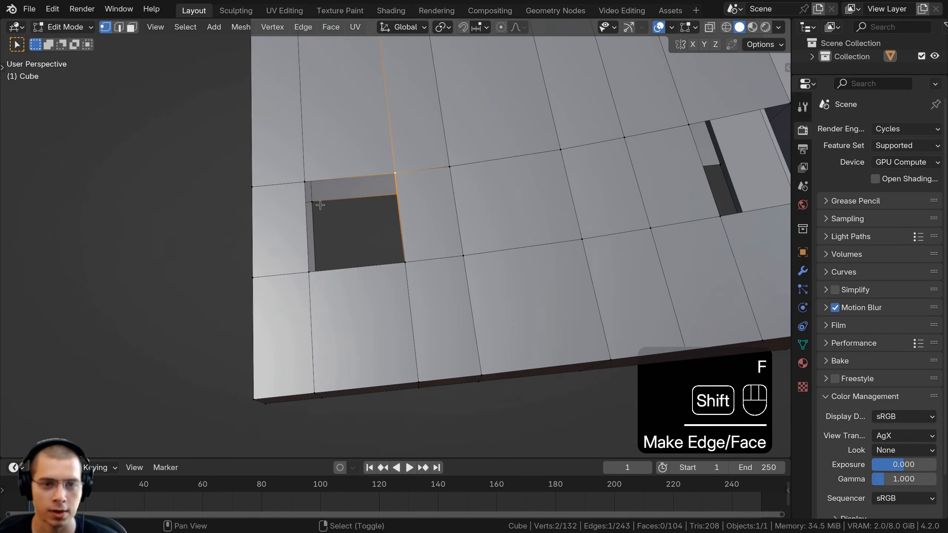
{"action": "left_click", "coordinate": [310, 189], "text": "shift"}
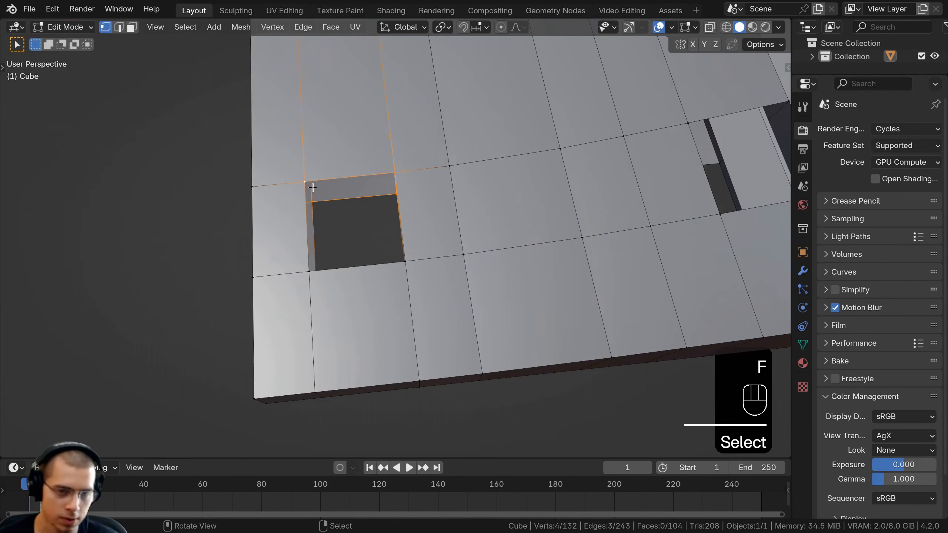
{"action": "key", "text": "f"}
{"action": "middle_click_drag", "start_coordinate": [315, 199], "coordinate": [474, 311]}
{"action": "left_click", "coordinate": [342, 221], "text": "shift"}
{"action": "key", "text": "f"}
{"action": "key", "text": "f"}
{"action": "key", "text": "f"}
Connect the upper and lower corners of the other outer hole and fill all four of its inner walls
{"action": "scroll", "coordinate": [421, 232], "scroll_direction": "down", "scroll_amount": 3}
{"action": "middle_click_drag", "start_coordinate": [411, 311], "coordinate": [597, 276]}
{"action": "scroll", "coordinate": [523, 261], "scroll_direction": "up", "scroll_amount": 2}
{"action": "middle_click_drag", "start_coordinate": [448, 224], "coordinate": [468, 275]}
{"action": "scroll", "coordinate": [468, 275], "scroll_direction": "up", "scroll_amount": 1}
{"action": "left_click", "coordinate": [410, 266]}
{"action": "left_click", "coordinate": [417, 240], "text": "shift"}
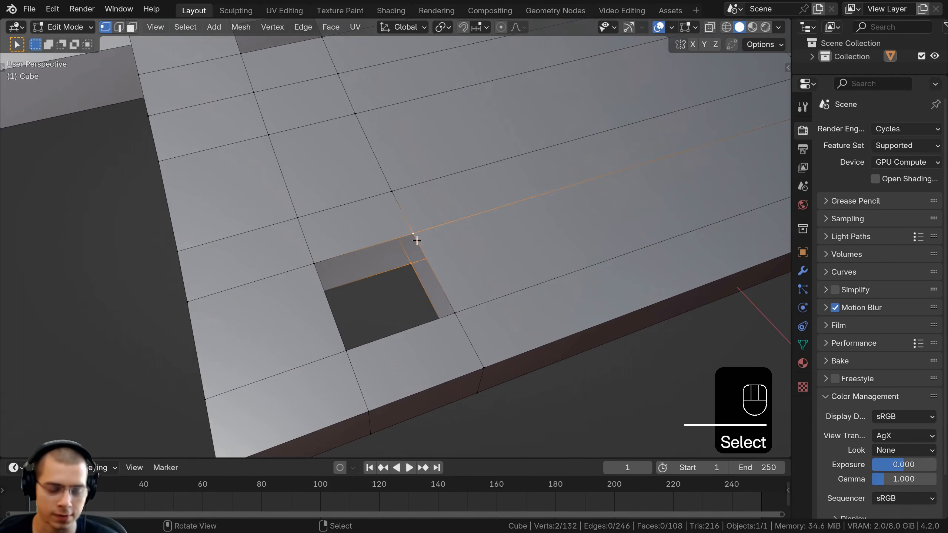
{"action": "key", "text": "f"}
{"action": "middle_click_drag", "start_coordinate": [415, 241], "coordinate": [268, 200]}
{"action": "left_click", "coordinate": [315, 250], "text": "shift"}
{"action": "left_click", "coordinate": [308, 221], "text": "shift"}
{"action": "key", "text": "f"}
{"action": "left_click", "coordinate": [320, 250]}
{"action": "key", "text": "f"}
{"action": "key", "text": "f"}
{"action": "key", "text": "f"}
{"action": "scroll", "coordinate": [364, 224], "scroll_direction": "up", "scroll_amount": 3}
Delete the two side faces that close off the rail-side holes so they become open notches
{"action": "left_click", "coordinate": [131, 27]}
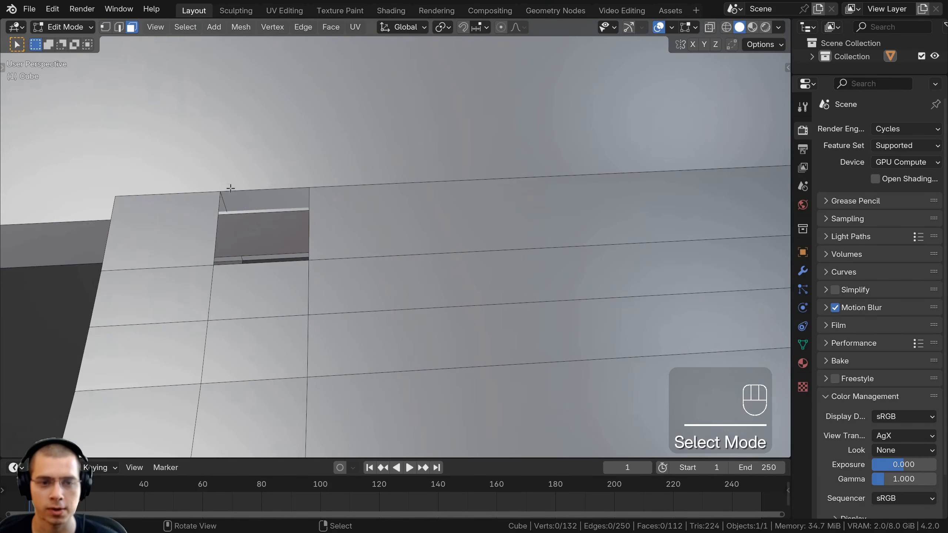
{"action": "left_click", "coordinate": [267, 200], "text": "shift"}
{"action": "key", "text": "x"}
{"action": "left_click", "coordinate": [278, 202]}
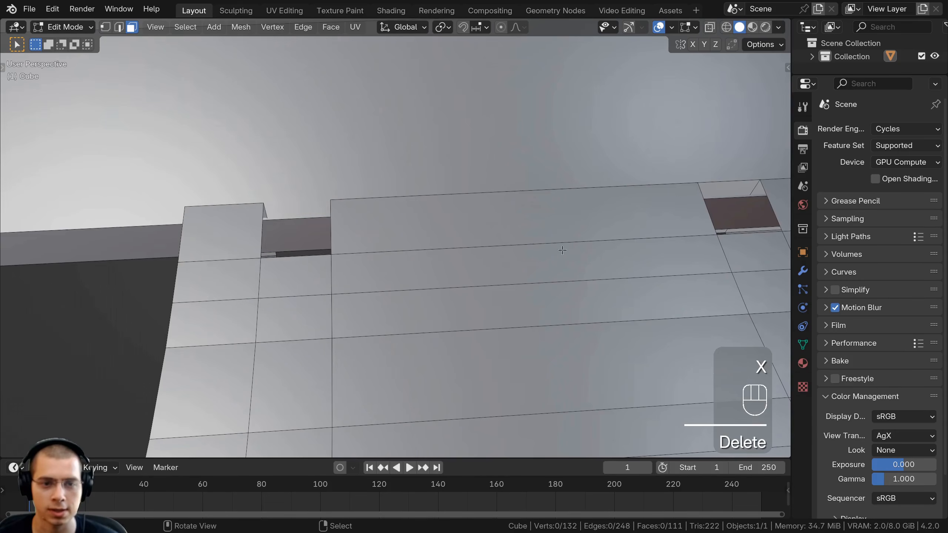
{"action": "middle_click_drag", "start_coordinate": [562, 250], "coordinate": [367, 209]}
{"action": "left_click", "coordinate": [486, 215]}
{"action": "key", "text": "x"}
{"action": "left_click", "coordinate": [486, 216]}
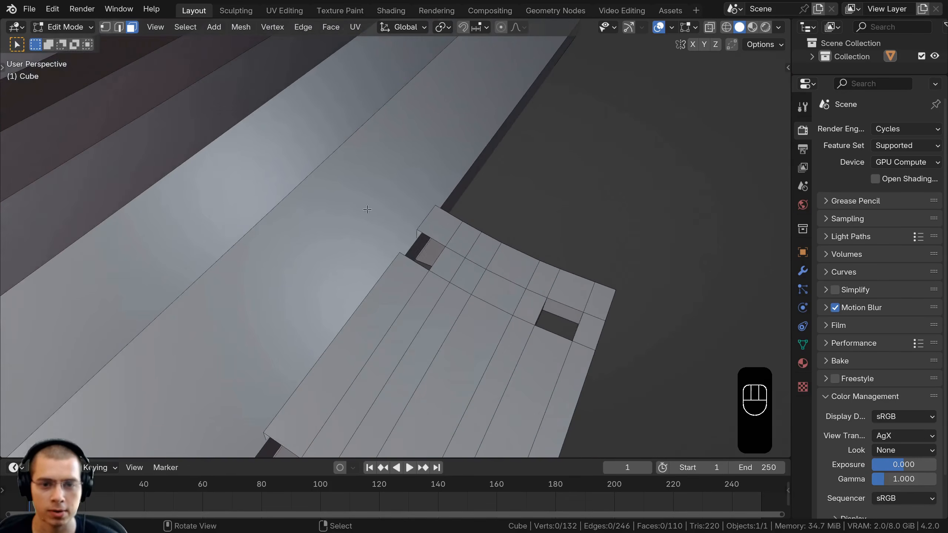
Select the whole linked rail mesh and hide it to expose the clip plate's rail-side edge
{"action": "left_click", "coordinate": [367, 159]}
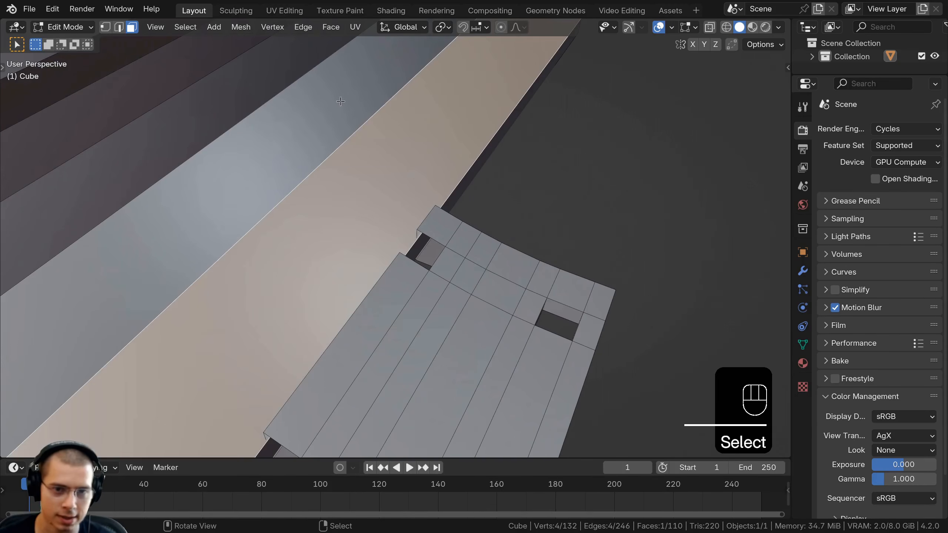
{"action": "scroll", "coordinate": [333, 140], "scroll_direction": "down", "scroll_amount": 4}
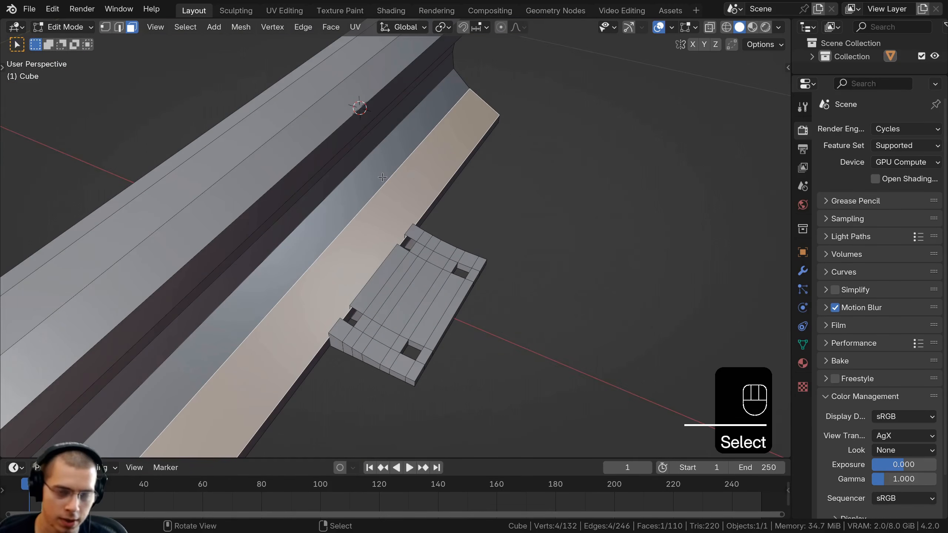
{"action": "key", "text": "l"}
{"action": "middle_click_drag", "start_coordinate": [378, 159], "coordinate": [270, 142]}
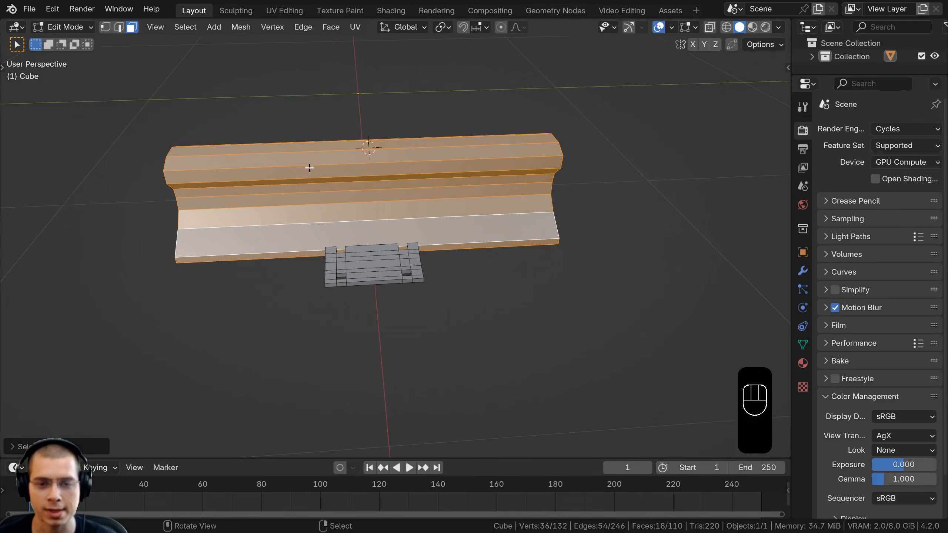
{"action": "key", "text": "h"}
Fill the three missing inner walls of the first rail-side notch with faces
{"action": "middle_click_drag", "start_coordinate": [399, 211], "coordinate": [392, 140], "text": "shift"}
{"action": "middle_click_drag", "start_coordinate": [392, 141], "coordinate": [635, 164]}
{"action": "scroll", "coordinate": [448, 217], "scroll_direction": "up", "scroll_amount": 8}
{"action": "middle_click_drag", "start_coordinate": [448, 217], "coordinate": [522, 209], "text": "shift"}
{"action": "middle_click_drag", "start_coordinate": [523, 209], "coordinate": [504, 307], "text": "shift"}
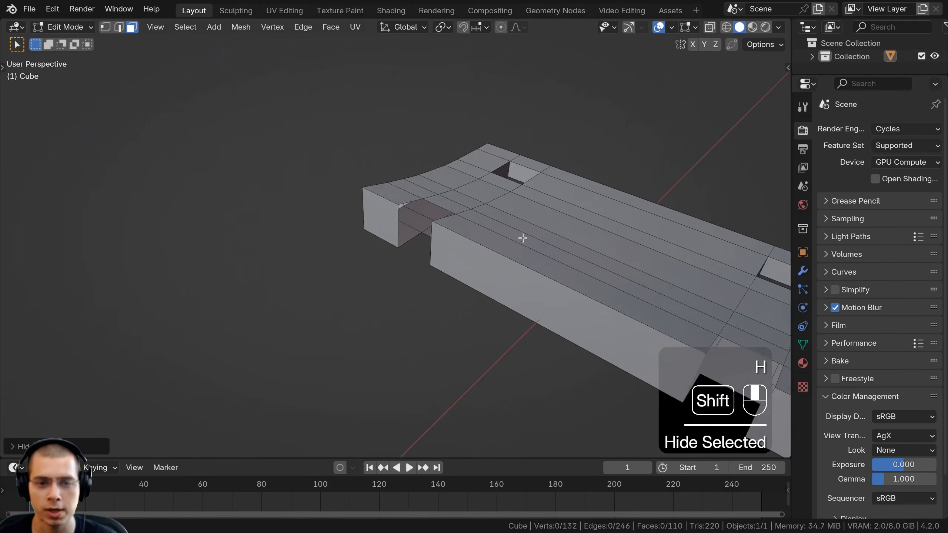
{"action": "scroll", "coordinate": [278, 215], "scroll_direction": "up", "scroll_amount": 1}
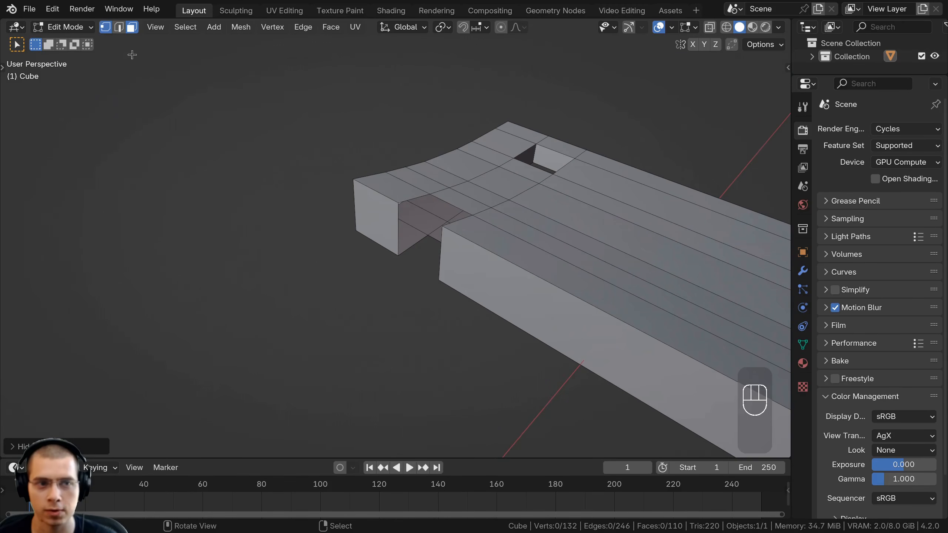
{"action": "left_click", "coordinate": [132, 27], "text": "shift"}
{"action": "middle_click_drag", "start_coordinate": [262, 169], "coordinate": [392, 209]}
{"action": "left_click", "coordinate": [414, 229], "text": "shift"}
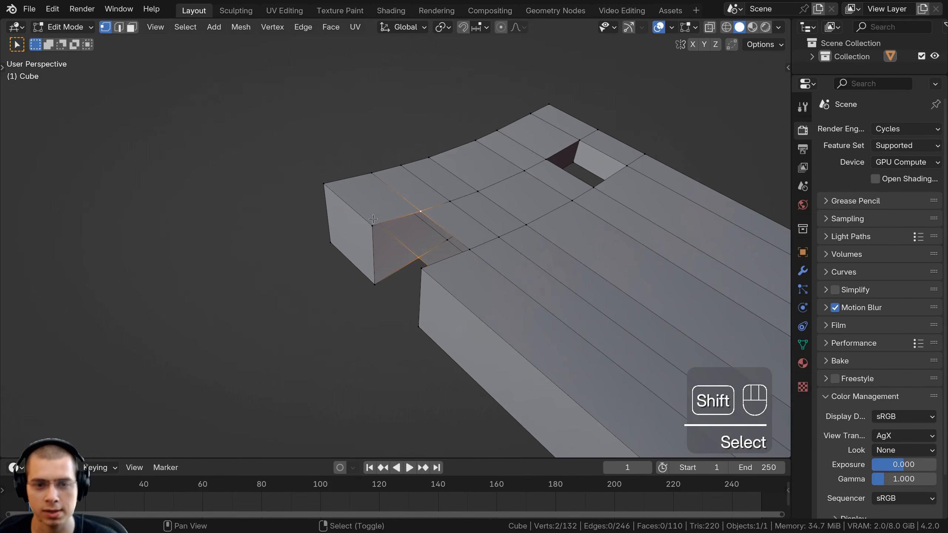
{"action": "left_click", "coordinate": [374, 275], "text": "shift"}
{"action": "key", "text": "f"}
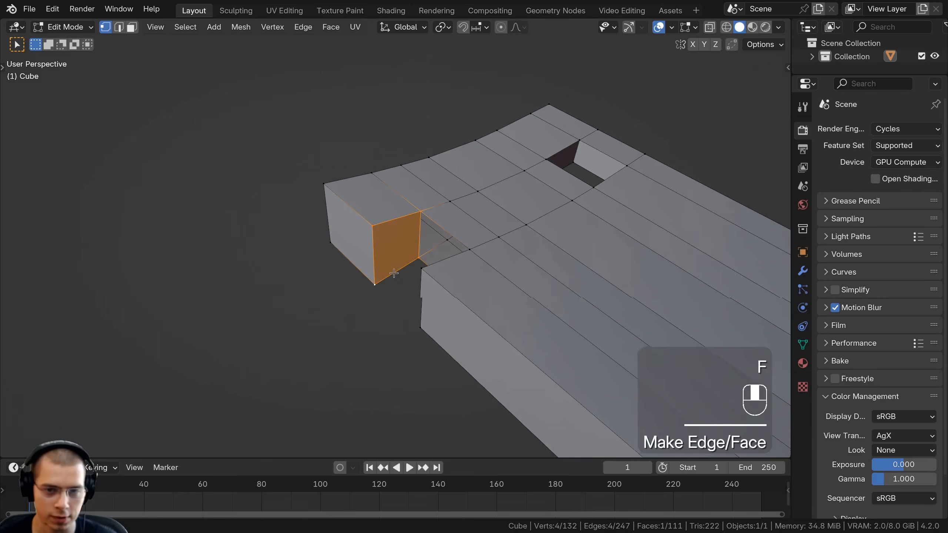
{"action": "middle_click_drag", "start_coordinate": [380, 274], "coordinate": [428, 274]}
{"action": "left_click", "coordinate": [438, 251]}
{"action": "middle_click_drag", "start_coordinate": [436, 220], "coordinate": [442, 269]}
{"action": "key", "text": "f"}
{"action": "key", "text": "f"}
Fill the three inner walls of the second rail-side notch at the plate's other end
{"action": "scroll", "coordinate": [597, 313], "scroll_direction": "down", "scroll_amount": 4}
{"action": "middle_click_drag", "start_coordinate": [508, 328], "coordinate": [201, 339], "text": "shift"}
{"action": "scroll", "coordinate": [478, 297], "scroll_direction": "up", "scroll_amount": 4}
{"action": "left_click", "coordinate": [487, 272]}
{"action": "middle_click_drag", "start_coordinate": [478, 296], "coordinate": [499, 293]}
{"action": "left_click", "coordinate": [484, 318], "text": "shift"}
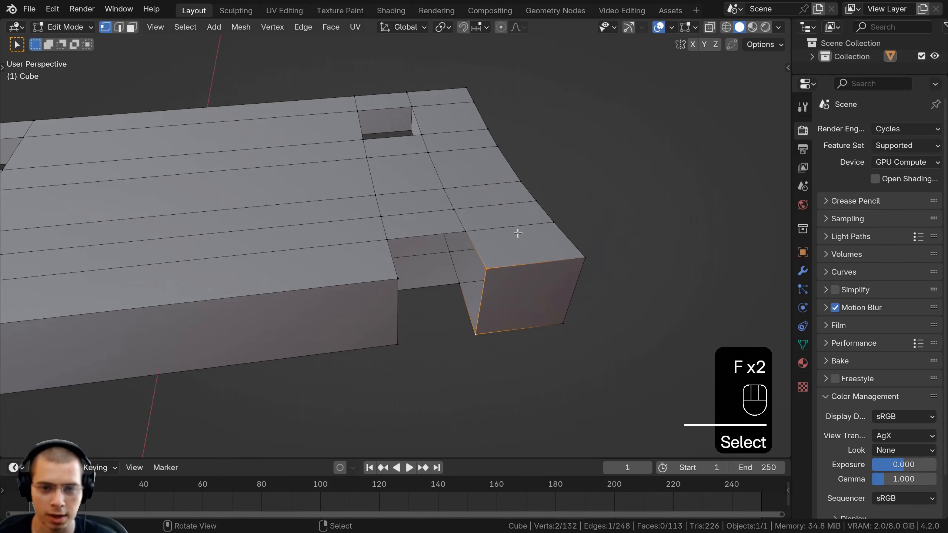
{"action": "key", "text": "f"}
{"action": "middle_click_drag", "start_coordinate": [457, 253], "coordinate": [312, 266]}
{"action": "key", "text": "f"}
{"action": "key", "text": "f"}
{"action": "scroll", "coordinate": [438, 257], "scroll_direction": "down", "scroll_amount": 5}
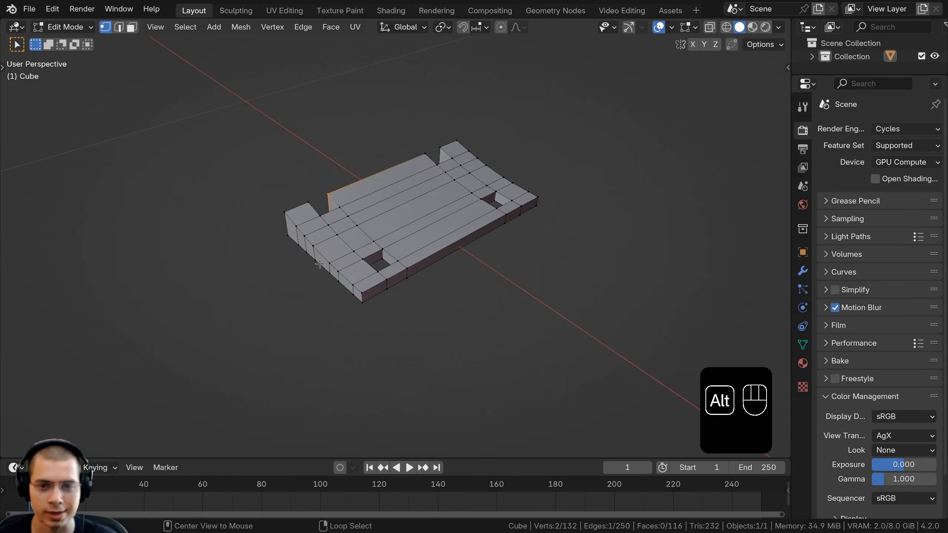
Unhide the rail with nothing left selected and save the file
{"action": "key", "text": "alt+h"}
{"action": "scroll", "coordinate": [323, 263], "scroll_direction": "down", "scroll_amount": 3}
{"action": "middle_click_drag", "start_coordinate": [324, 263], "coordinate": [364, 303], "text": "shift"}
{"action": "key", "text": "a"}
{"action": "middle_click_drag", "start_coordinate": [364, 302], "coordinate": [367, 199]}
{"action": "key", "text": "ctrl+s"}
{"action": "scroll", "coordinate": [339, 228], "scroll_direction": "up", "scroll_amount": 1}
{"action": "scroll", "coordinate": [337, 252], "scroll_direction": "down", "scroll_amount": 5}
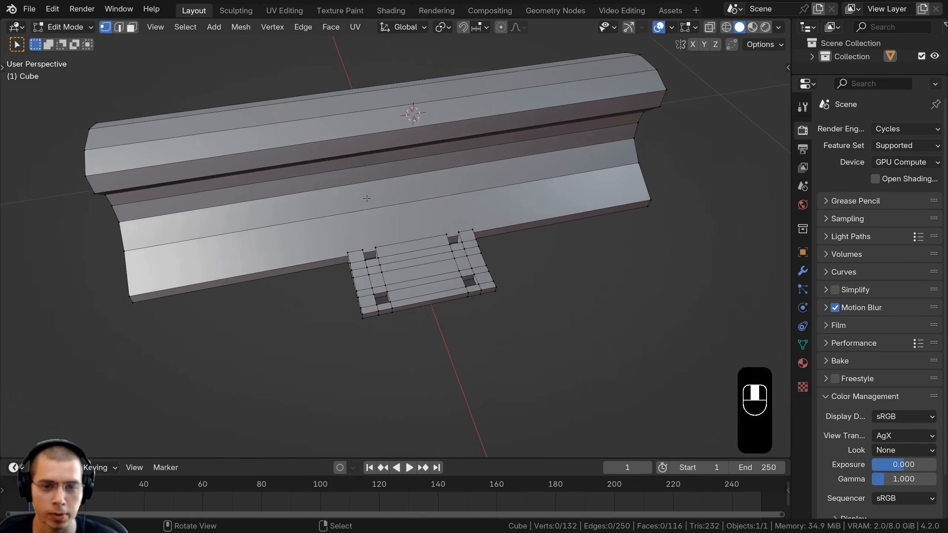
Duplicate the top four-vertex outline of one outer hole about 0.007 m up along Z and scale it slightly smaller
{"action": "middle_click_drag", "start_coordinate": [368, 276], "coordinate": [342, 284]}
{"action": "scroll", "coordinate": [368, 287], "scroll_direction": "up", "scroll_amount": 6}
{"action": "left_click", "coordinate": [399, 266], "text": "shift"}
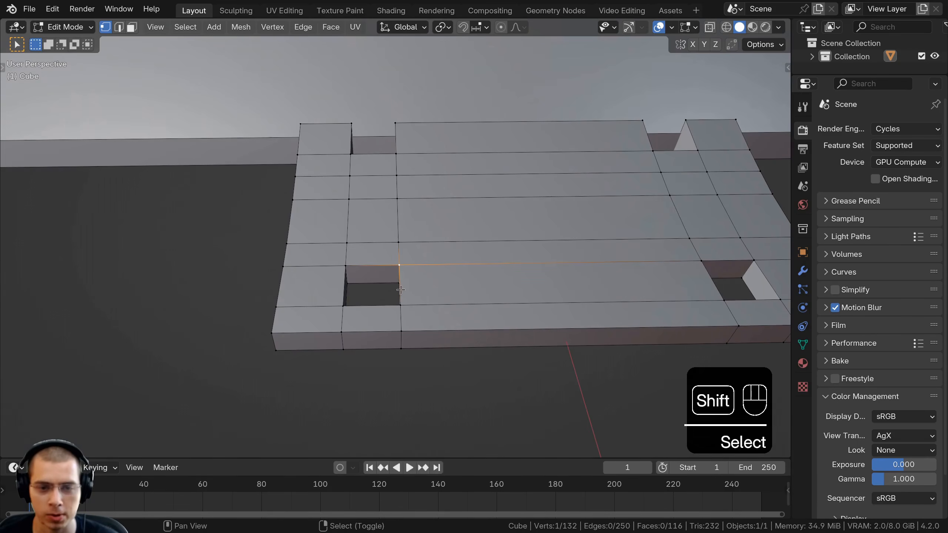
{"action": "scroll", "coordinate": [342, 263], "scroll_direction": "down", "scroll_amount": 2}
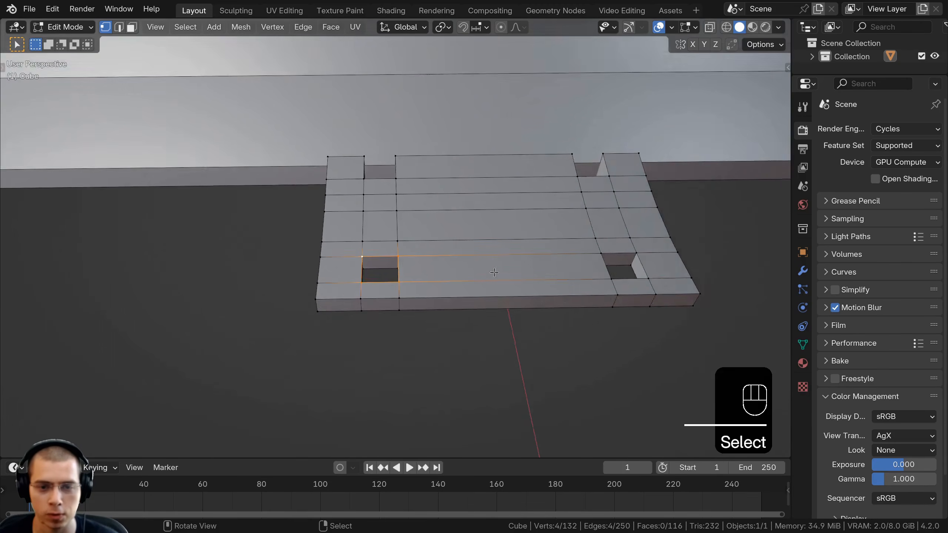
{"action": "middle_click_drag", "start_coordinate": [342, 263], "coordinate": [385, 243]}
{"action": "scroll", "coordinate": [384, 242], "scroll_direction": "up", "scroll_amount": 2}
{"action": "key", "text": "shift+d"}
{"action": "key", "text": "z"}
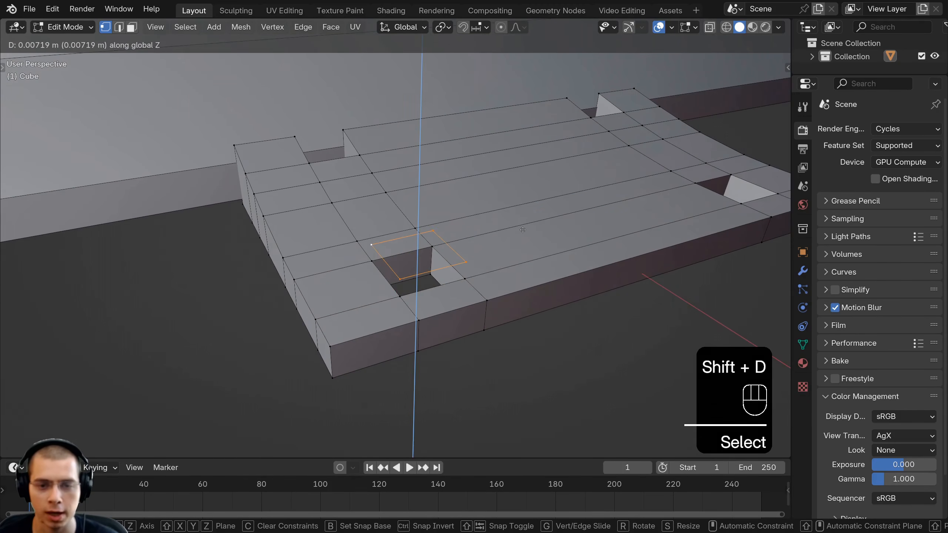
{"action": "left_click", "coordinate": [525, 237]}
{"action": "key", "text": "s"}
{"action": "left_click", "coordinate": [526, 231]}
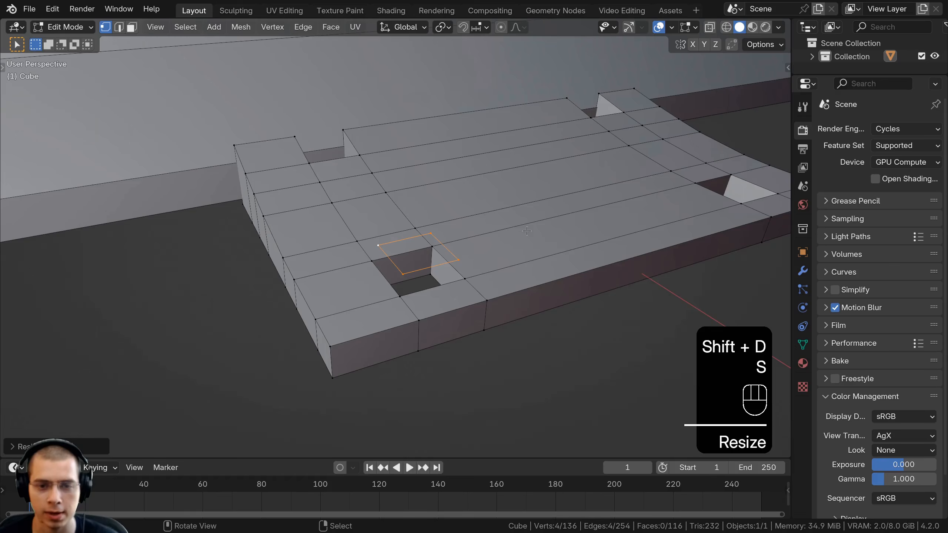
In top view, move the duplicated outline about 0.1 m along X to the adjacent rail-side notch and scale it to fit inside
{"action": "scroll", "coordinate": [467, 284], "scroll_direction": "down", "scroll_amount": 3}
{"action": "key", "text": "KP_7"}
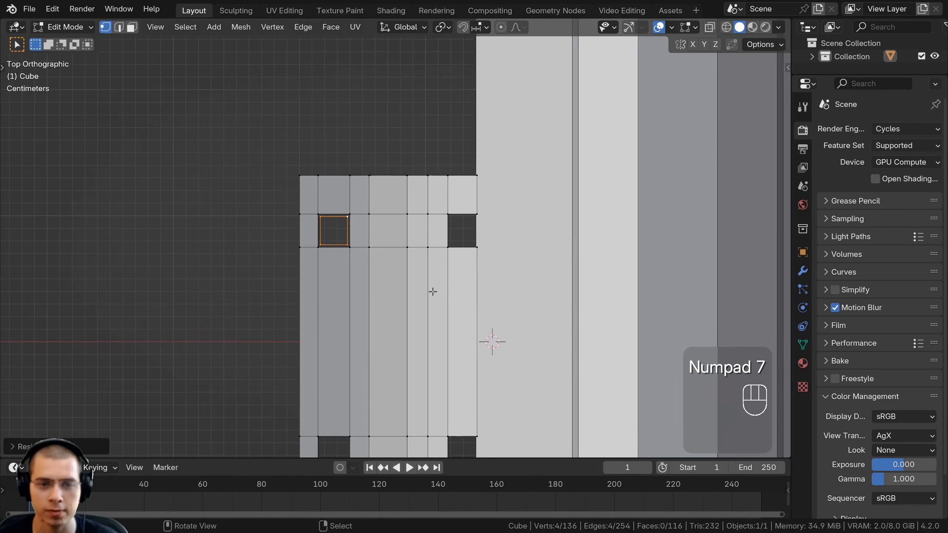
{"action": "scroll", "coordinate": [388, 224], "scroll_direction": "up", "scroll_amount": 4}
{"action": "key", "text": "g"}
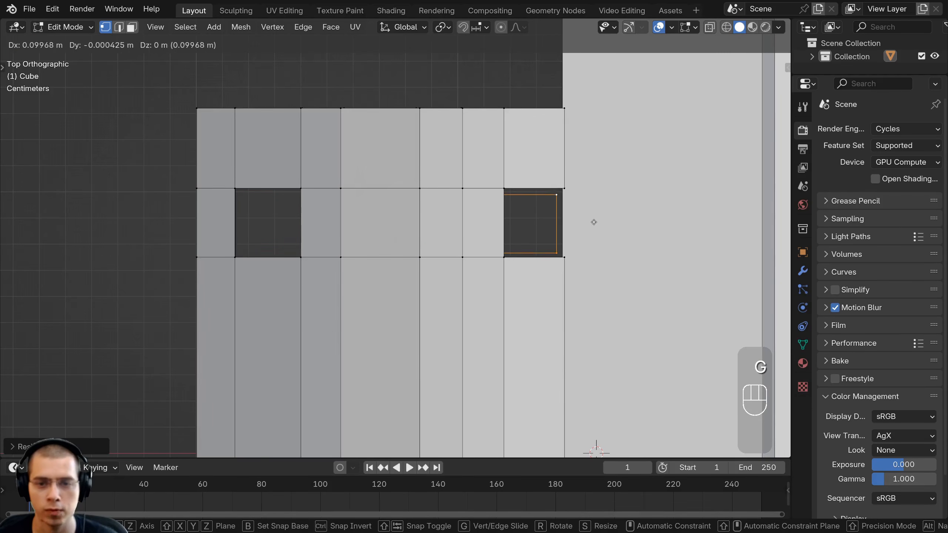
{"action": "left_click", "coordinate": [596, 223]}
{"action": "key", "text": "s"}
{"action": "left_click", "coordinate": [593, 222]}
{"action": "key", "text": "g"}
{"action": "left_click", "coordinate": [593, 222]}
{"action": "key", "text": "s"}
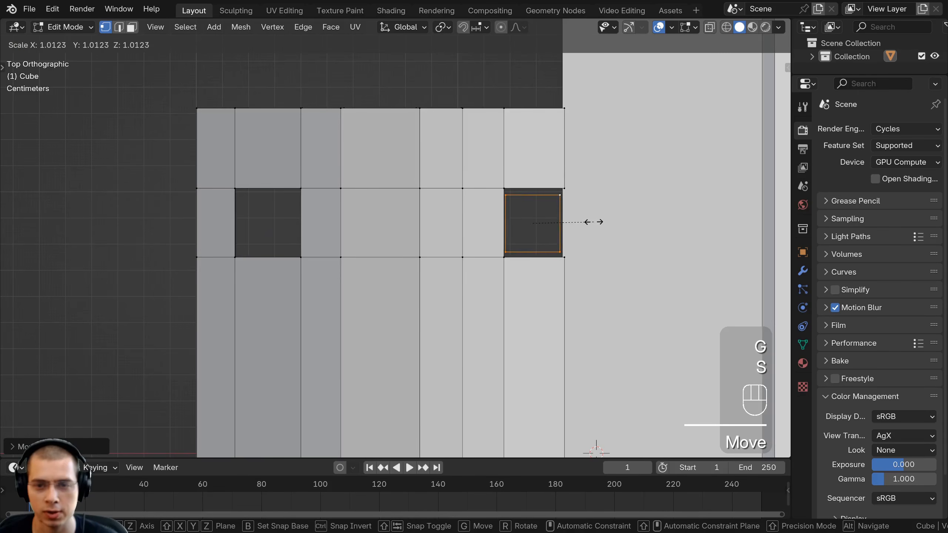
{"action": "left_click", "coordinate": [593, 222]}
{"action": "key", "text": "g"}
{"action": "left_click", "coordinate": [595, 222]}
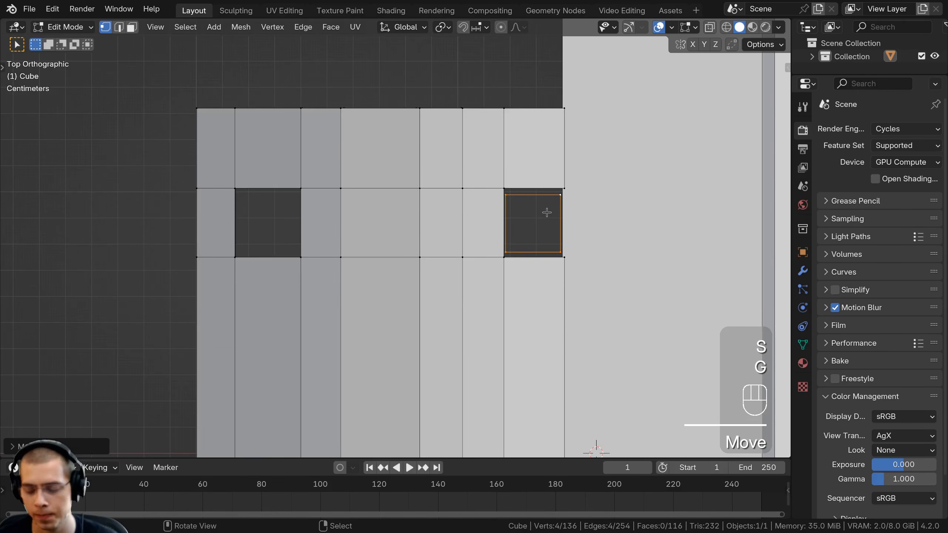
In front view, raise the spike outline about 0.013 m along Z, just above the plate's rail-side edge
{"action": "key", "text": "KP_1"}
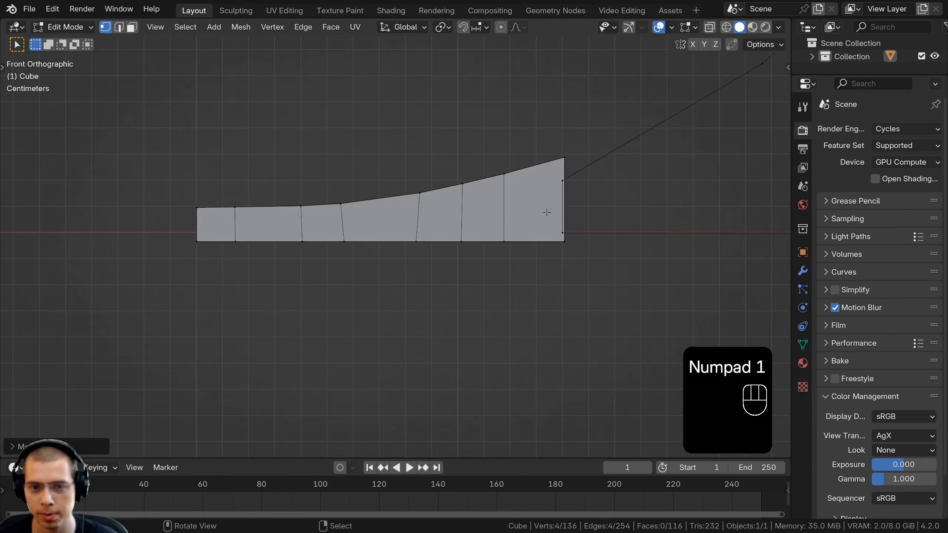
{"action": "middle_click_drag", "start_coordinate": [511, 252], "coordinate": [505, 323], "text": "shift"}
{"action": "key", "text": "g"}
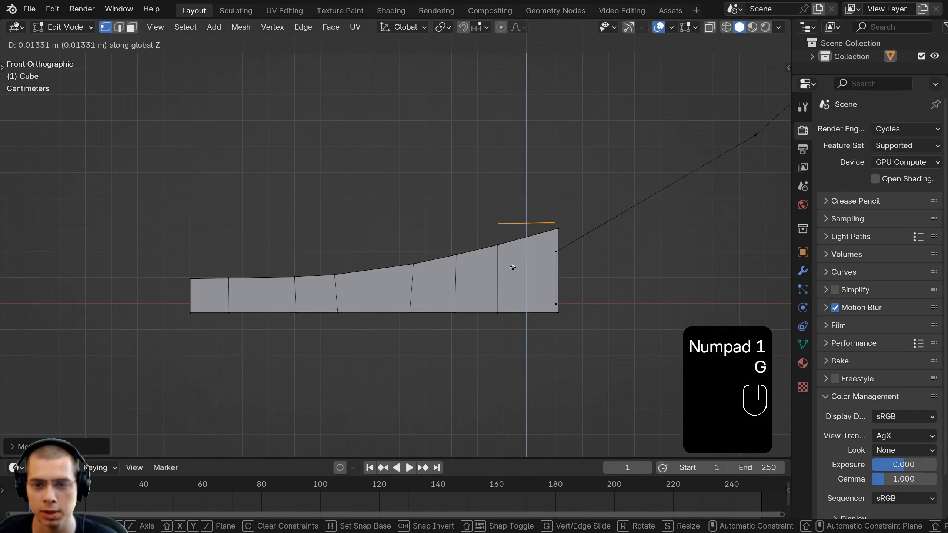
{"action": "left_click", "coordinate": [514, 266]}
{"action": "middle_click_drag", "start_coordinate": [514, 266], "coordinate": [522, 121], "text": "shift"}
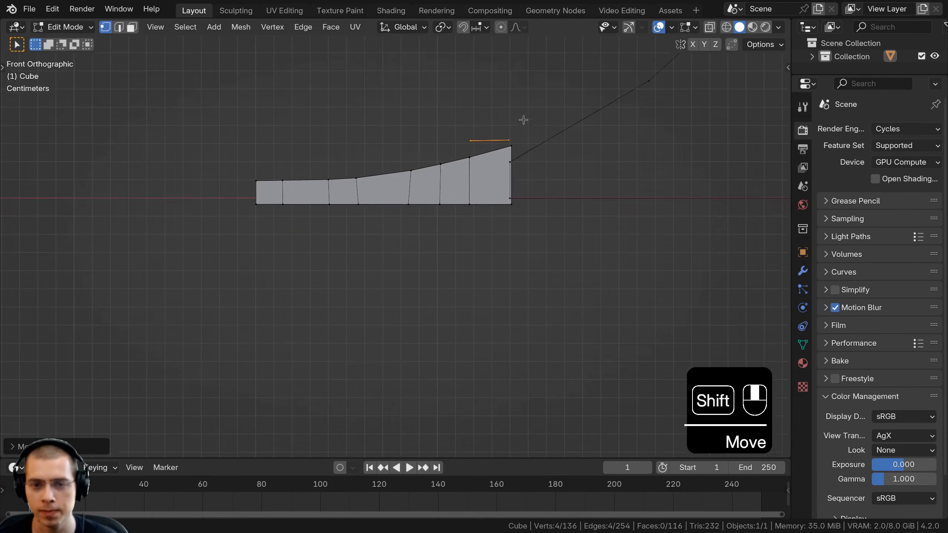
Extrude the outline about 0.17 m down along Z and lower its bottom end further to lengthen the spike shaft
{"action": "scroll", "coordinate": [522, 124], "scroll_direction": "down", "scroll_amount": 4}
{"action": "key", "text": "e"}
{"action": "key", "text": "z"}
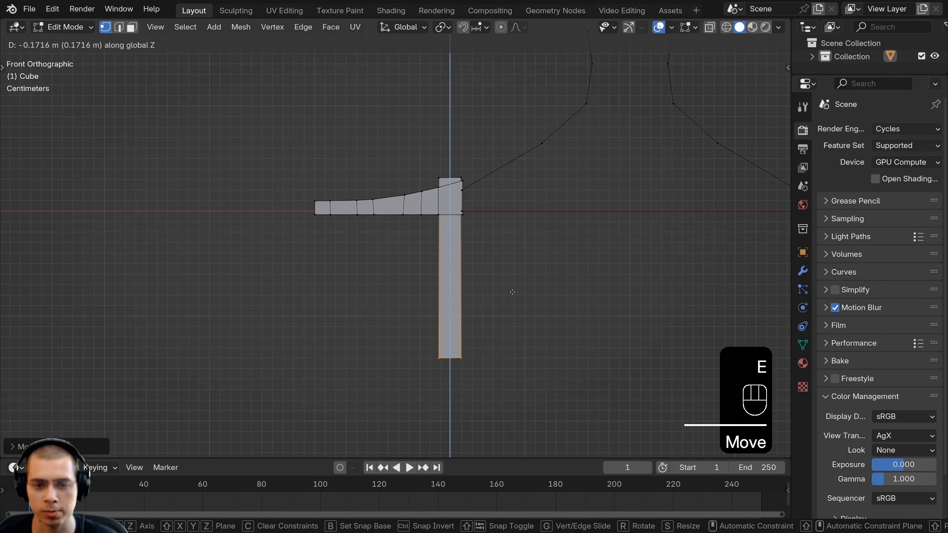
{"action": "left_click", "coordinate": [512, 294]}
{"action": "scroll", "coordinate": [485, 290], "scroll_direction": "down", "scroll_amount": 3}
{"action": "key", "text": "g"}
{"action": "key", "text": "z"}
{"action": "left_click", "coordinate": [482, 297]}
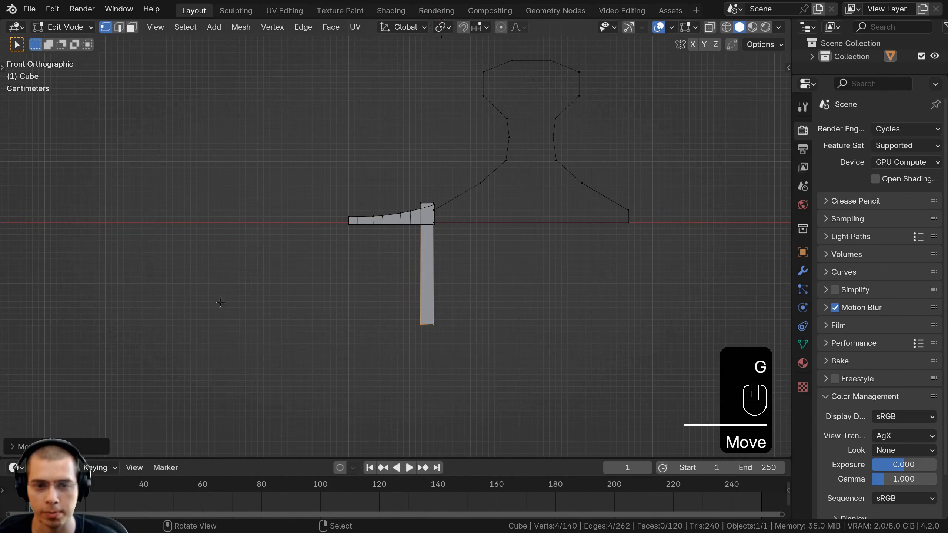
{"action": "key", "text": "g"}
{"action": "key", "text": "z"}
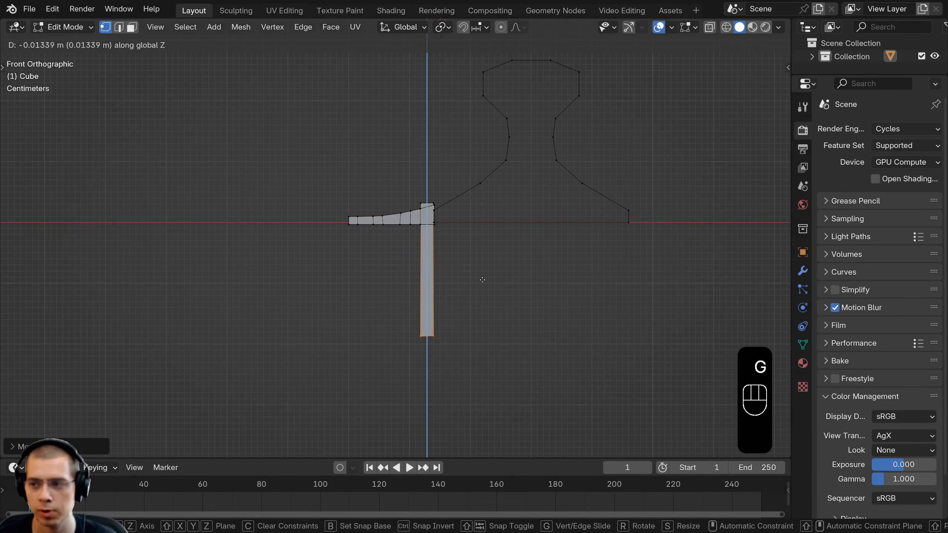
{"action": "left_click", "coordinate": [483, 284]}
Extrude the shaft's bottom end about 0.03 m down along Z and scale it to about 0.12 to form a point
{"action": "middle_click_drag", "start_coordinate": [470, 339], "coordinate": [453, 242], "text": "shift"}
{"action": "scroll", "coordinate": [452, 237], "scroll_direction": "up", "scroll_amount": 1}
{"action": "key", "text": "e"}
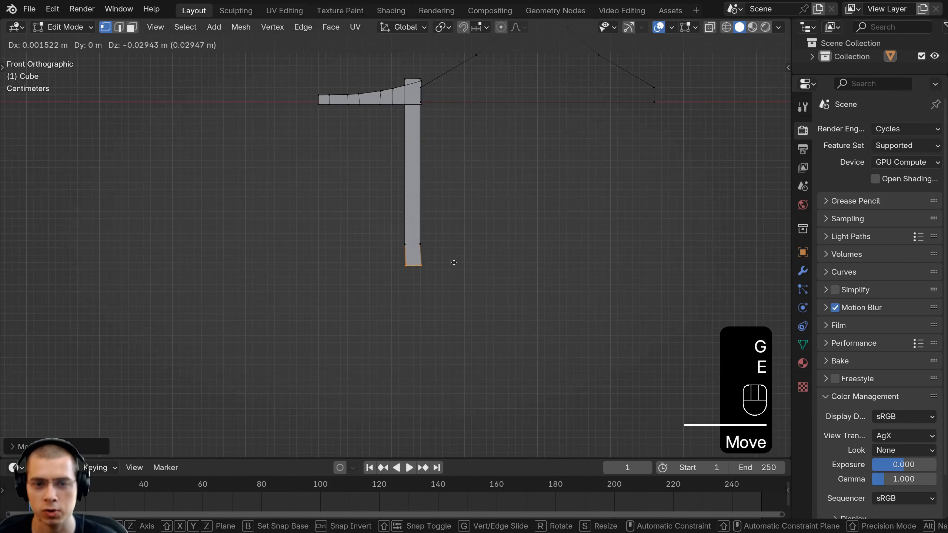
{"action": "key", "text": "z"}
{"action": "left_click", "coordinate": [452, 265]}
{"action": "scroll", "coordinate": [453, 266], "scroll_direction": "up", "scroll_amount": 3}
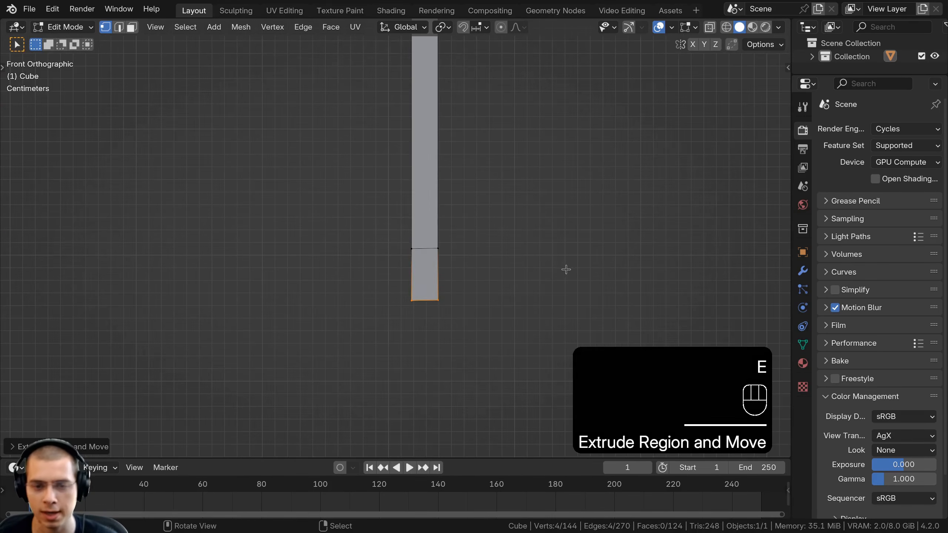
{"action": "key", "text": "s"}
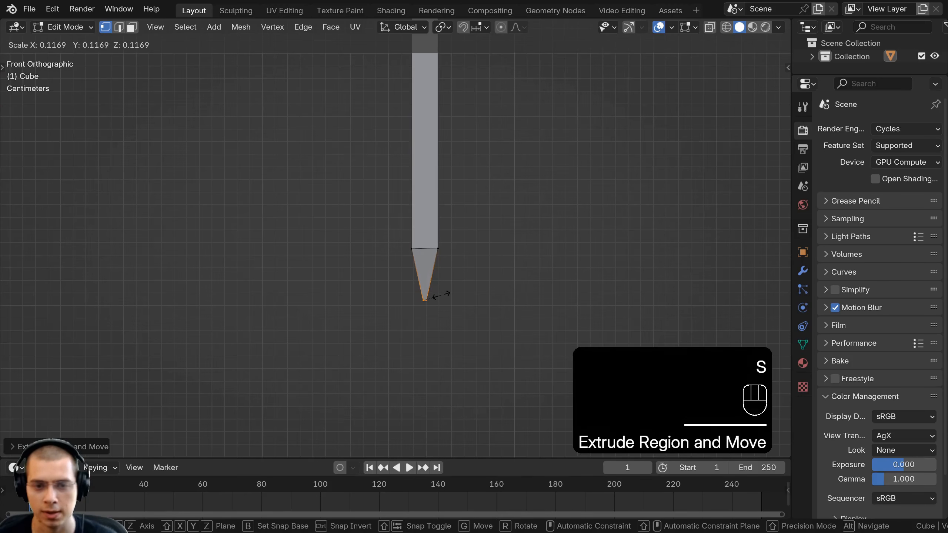
{"action": "left_click", "coordinate": [438, 293]}
Fill the small four-vertex opening at the spike's tip with a face
{"action": "middle_click_drag", "start_coordinate": [437, 294], "coordinate": [438, 198]}
{"action": "scroll", "coordinate": [322, 231], "scroll_direction": "up", "scroll_amount": 5}
{"action": "middle_click_drag", "start_coordinate": [237, 236], "coordinate": [319, 225], "text": "shift"}
{"action": "scroll", "coordinate": [319, 224], "scroll_direction": "down", "scroll_amount": 1}
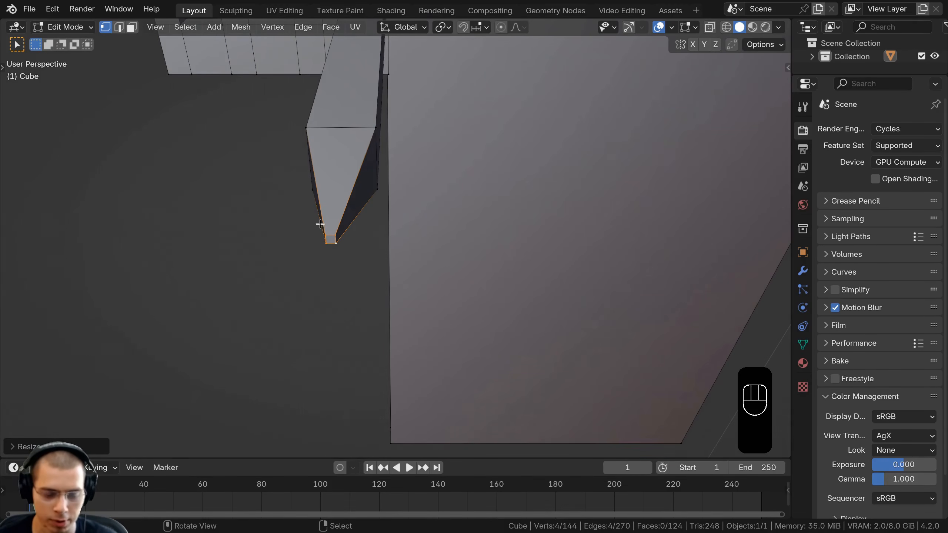
{"action": "key", "text": "f"}
{"action": "scroll", "coordinate": [330, 237], "scroll_direction": "down", "scroll_amount": 4}
{"action": "middle_click_drag", "start_coordinate": [351, 258], "coordinate": [359, 307]}
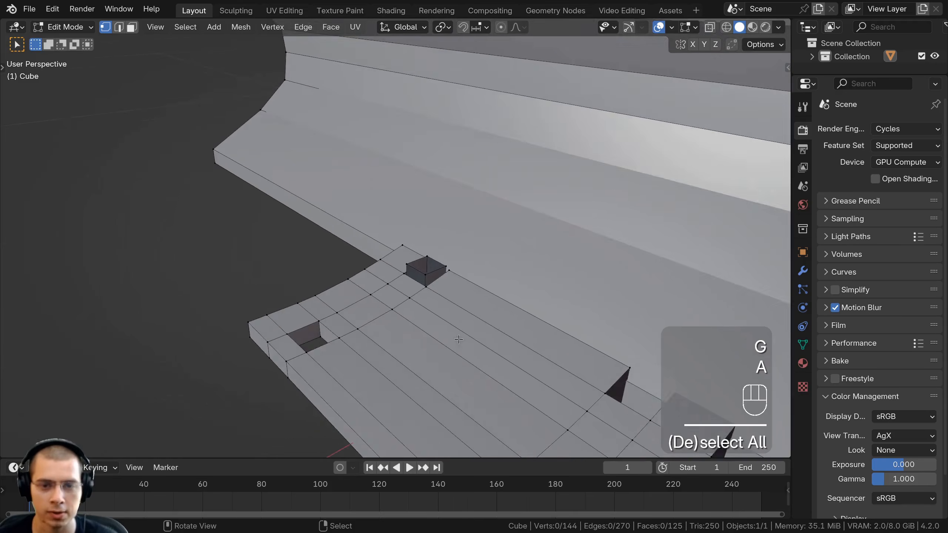
Recalculate the normals of the entire mesh and leave nothing selected
{"action": "scroll", "coordinate": [445, 275], "scroll_direction": "up", "scroll_amount": 4}
{"action": "middle_click_drag", "start_coordinate": [485, 355], "coordinate": [445, 274], "text": "shift"}
{"action": "key", "text": "a"}
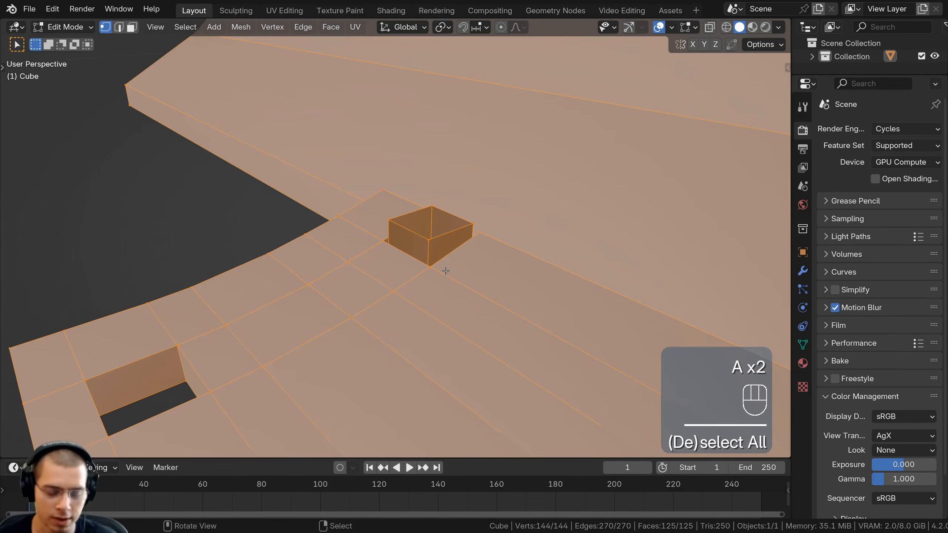
{"action": "key", "text": "shift+n"}
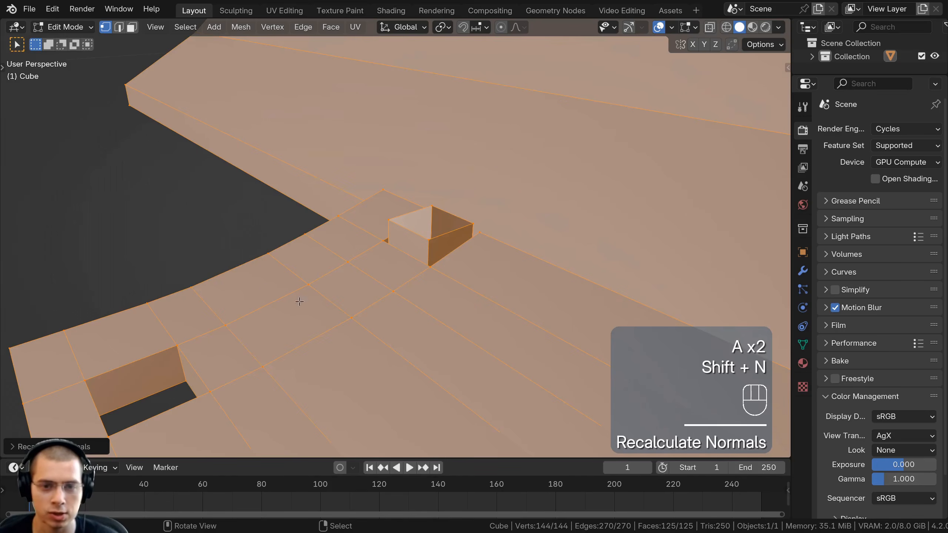
{"action": "scroll", "coordinate": [299, 301], "scroll_direction": "down", "scroll_amount": 5}
{"action": "middle_click_drag", "start_coordinate": [381, 273], "coordinate": [512, 268]}
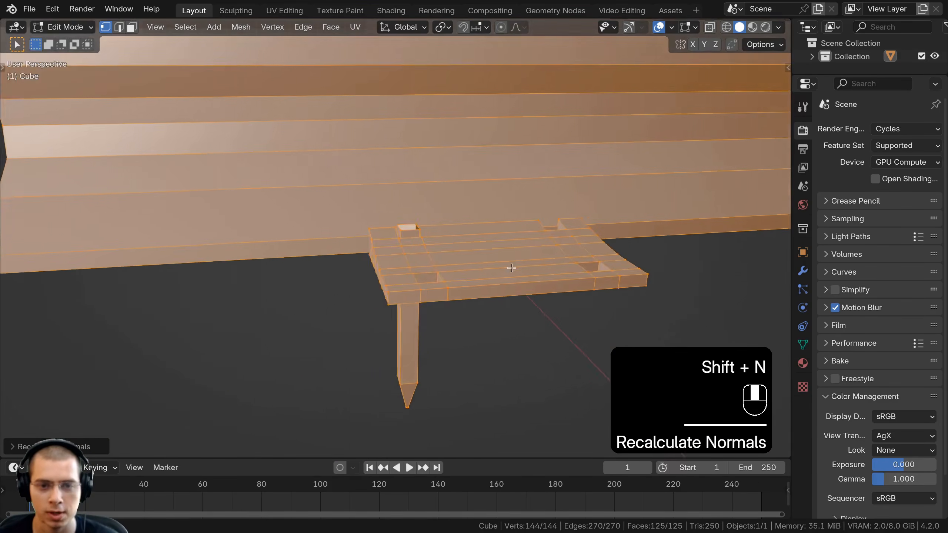
{"action": "key", "text": "alt+a"}
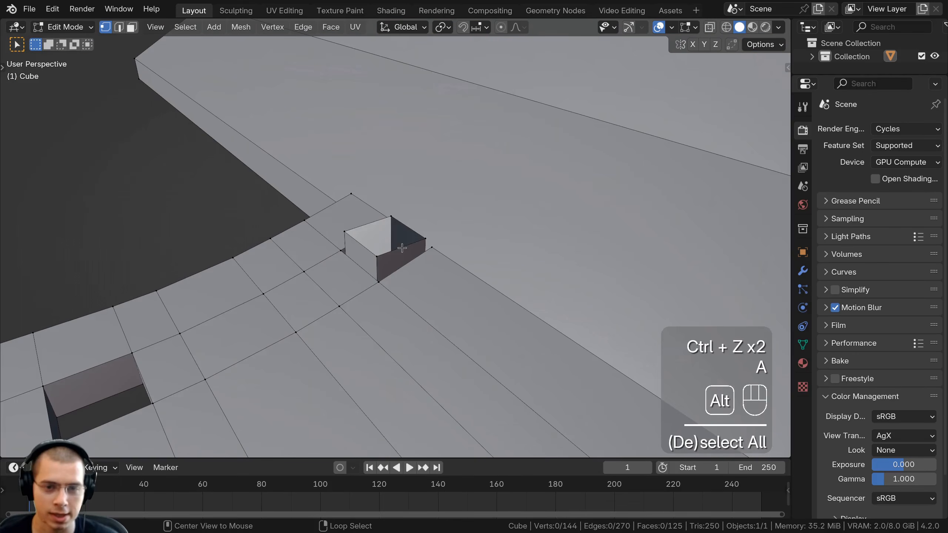
Extrude the spike's top edge loop and scale it outward into a flat square rim around the shaft
{"action": "left_click", "coordinate": [374, 223], "text": "alt"}
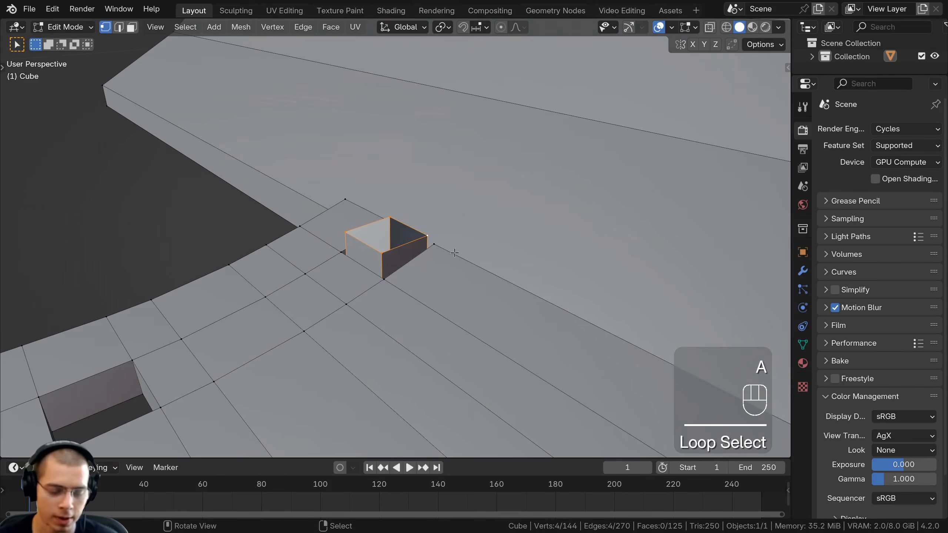
{"action": "key", "text": "e"}
{"action": "key", "text": "s"}
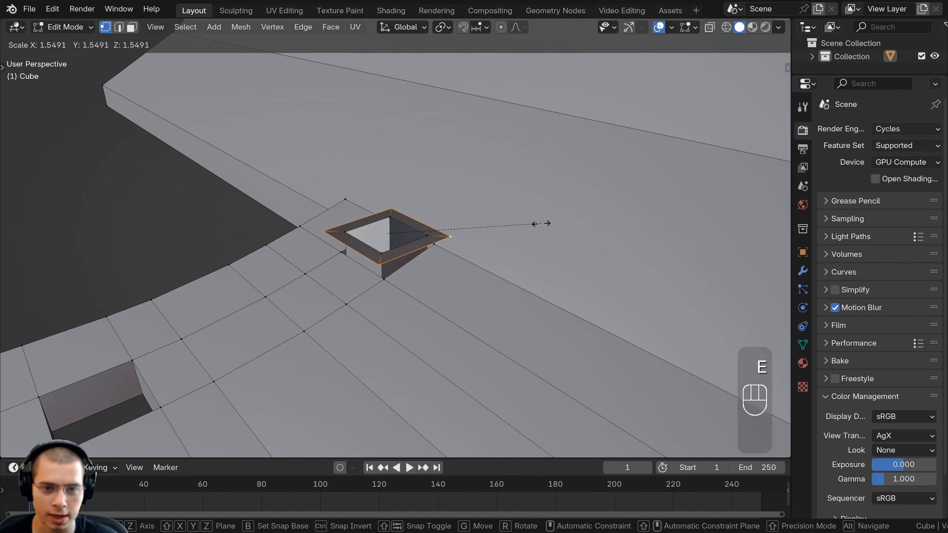
{"action": "left_click", "coordinate": [551, 235]}
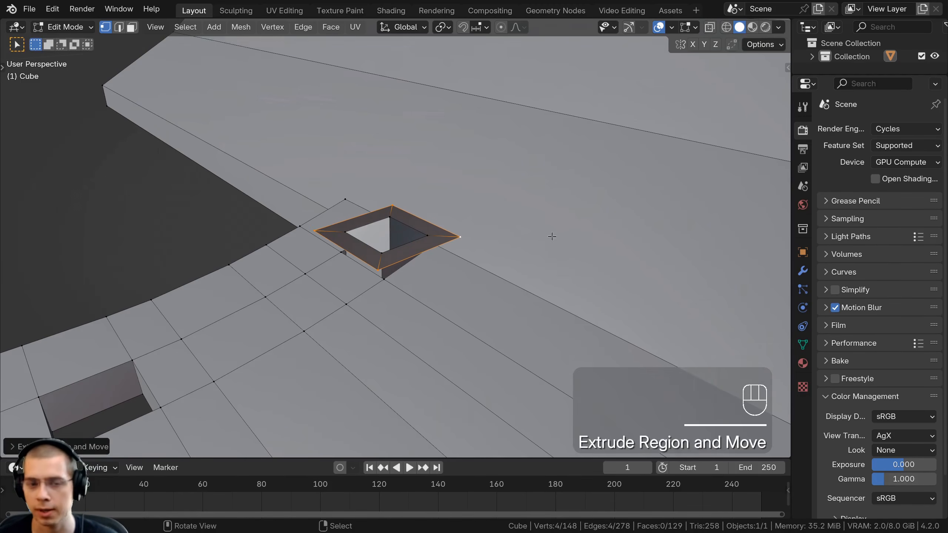
Extrude the rim's rail-facing edge about 0.02 m along X over the rail's foot
{"action": "middle_click_drag", "start_coordinate": [551, 234], "coordinate": [415, 279]}
{"action": "left_click", "coordinate": [411, 281]}
{"action": "left_click", "coordinate": [435, 208], "text": "shift"}
{"action": "middle_click_drag", "start_coordinate": [403, 315], "coordinate": [455, 227]}
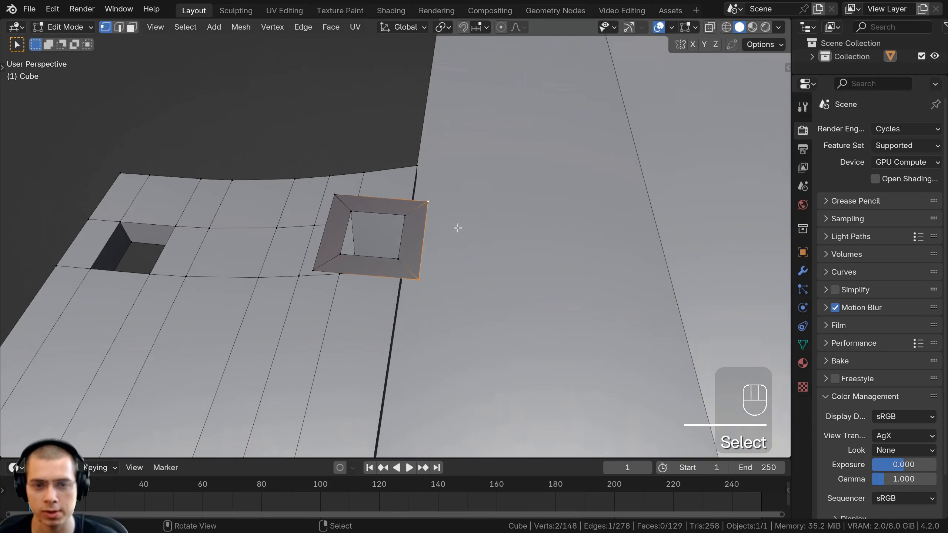
{"action": "key", "text": "e"}
{"action": "key", "text": "x"}
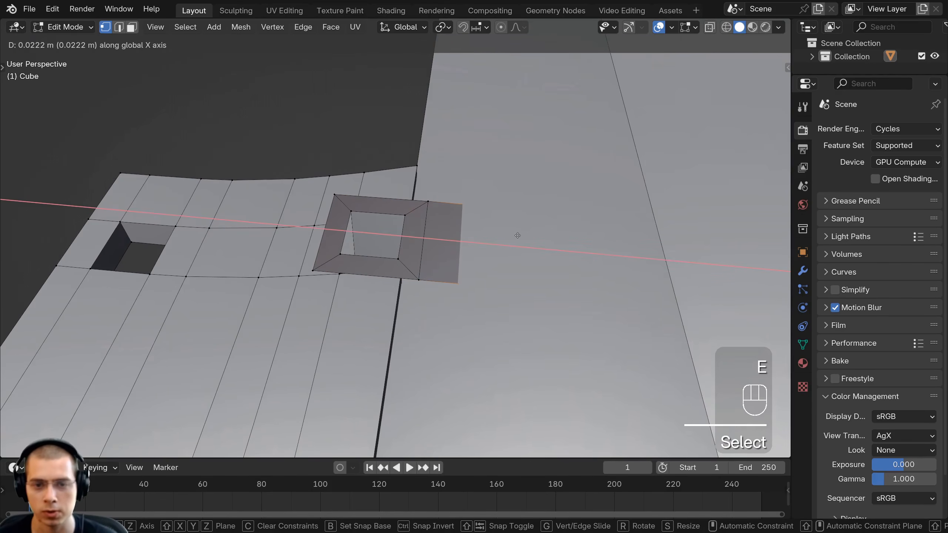
{"action": "left_click", "coordinate": [493, 244]}
Select the whole linked spike and raise it slightly along Z above the rail's foot
{"action": "middle_click_drag", "start_coordinate": [493, 245], "coordinate": [443, 247]}
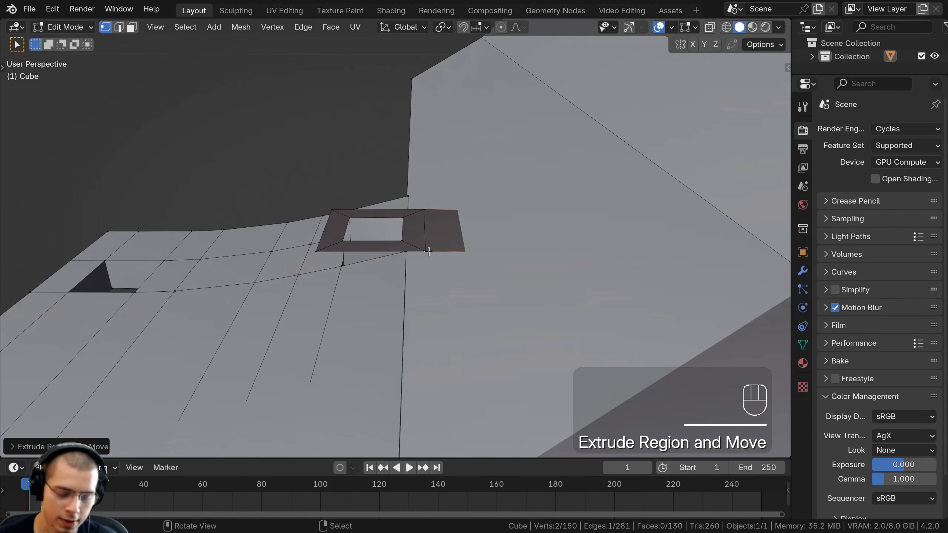
{"action": "key", "text": "l"}
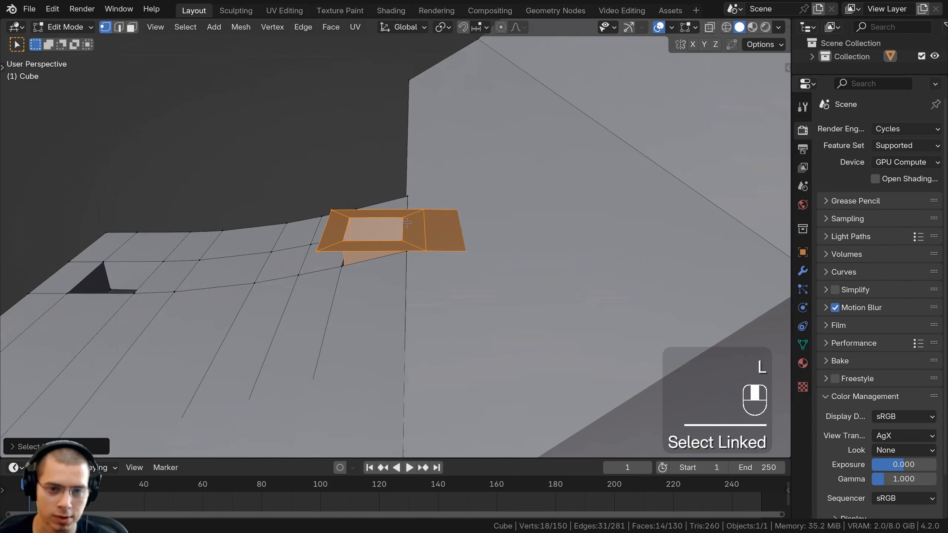
{"action": "middle_click_drag", "start_coordinate": [432, 244], "coordinate": [481, 269]}
{"action": "key", "text": "g"}
{"action": "key", "text": "z"}
{"action": "left_click", "coordinate": [421, 199]}
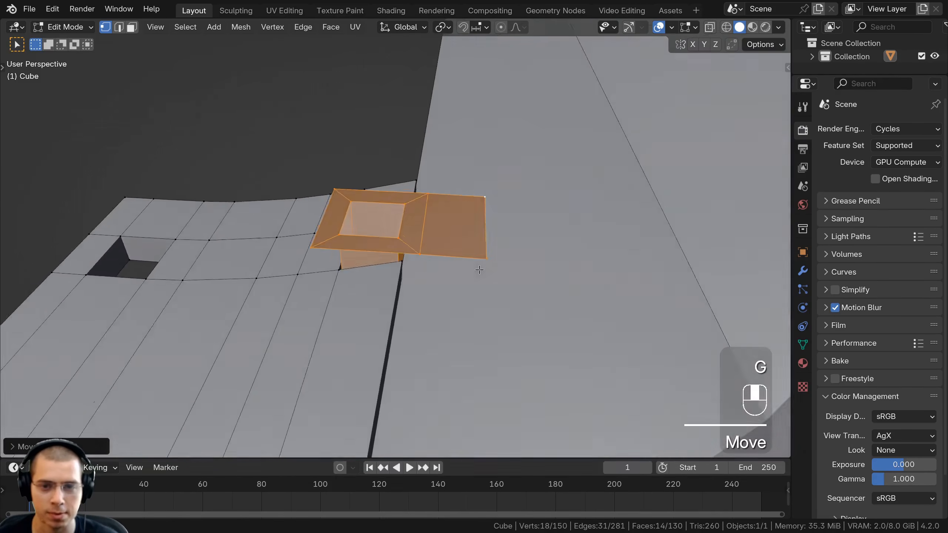
Adjust the far edge of the spike head's overhang slightly along X
{"action": "left_click", "coordinate": [487, 259]}
{"action": "left_click", "coordinate": [486, 197], "text": "shift"}
{"action": "key", "text": "g"}
{"action": "key", "text": "x"}
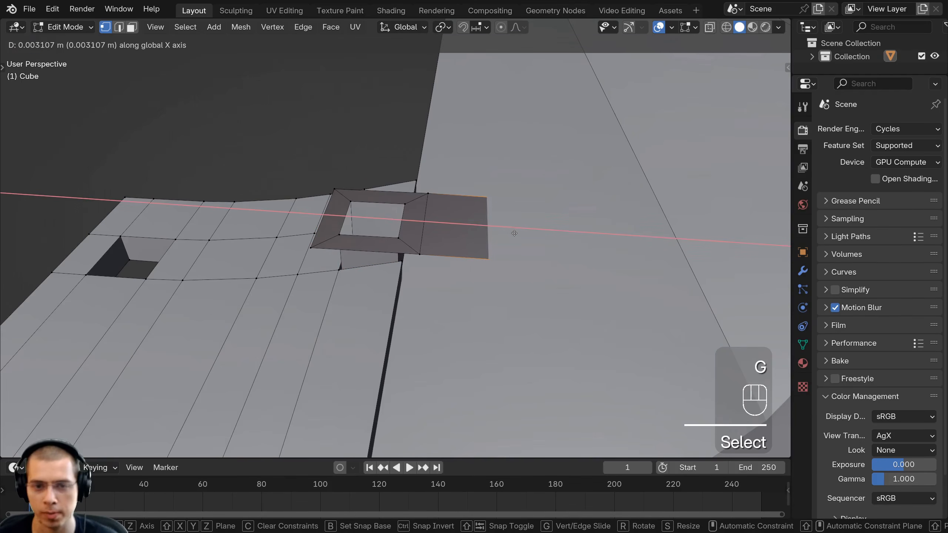
{"action": "left_click", "coordinate": [506, 233]}
Add a centred loop cut lengthwise through the spike head and its overhang
{"action": "middle_click_drag", "start_coordinate": [506, 232], "coordinate": [481, 235]}
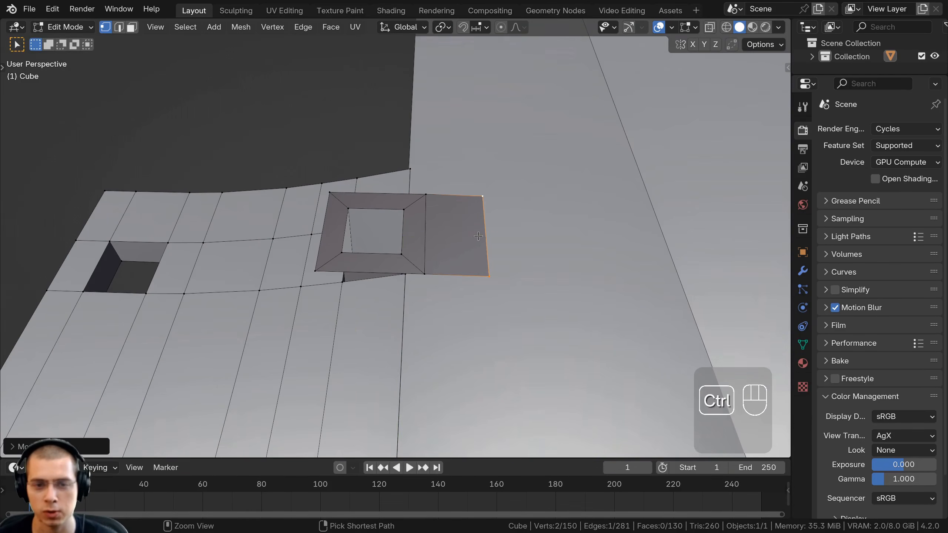
{"action": "key", "text": "ctrl+r"}
{"action": "left_click", "coordinate": [484, 232]}
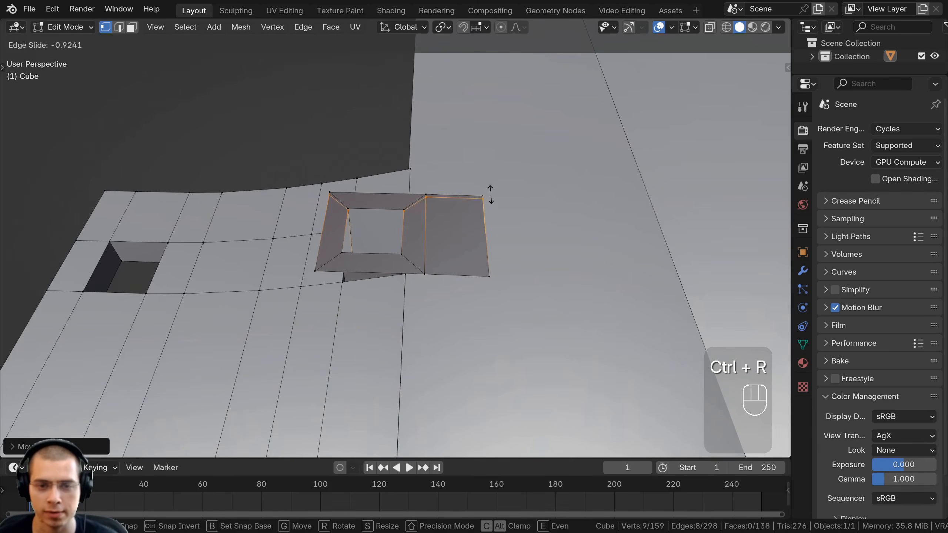
{"action": "right_click", "coordinate": [491, 191]}
{"action": "middle_click_drag", "start_coordinate": [491, 194], "coordinate": [434, 313]}
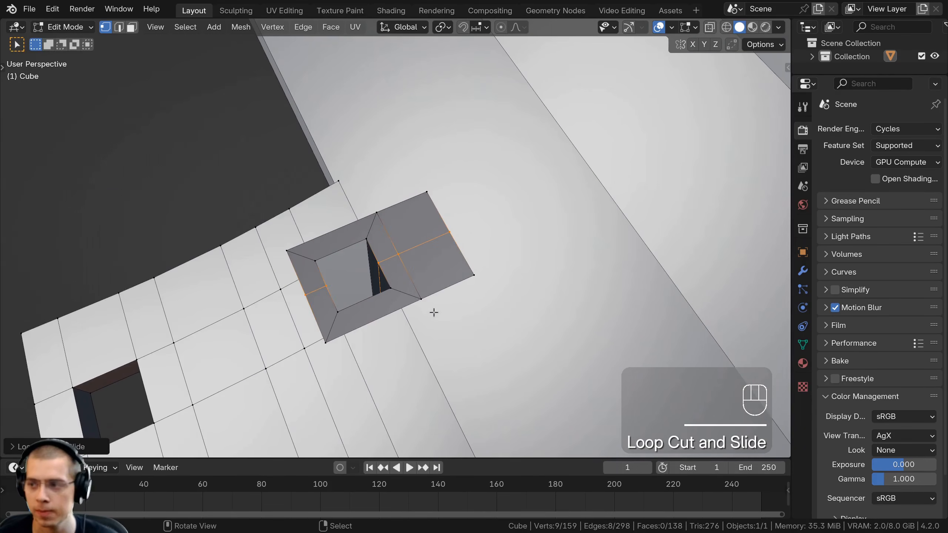
Move the overhang's two outer corners back about 0.01 m along X and scale them closer together to taper the nose
{"action": "left_click", "coordinate": [428, 188]}
{"action": "left_click", "coordinate": [471, 281], "text": "shift"}
{"action": "middle_click_drag", "start_coordinate": [471, 286], "coordinate": [432, 290]}
{"action": "key", "text": "g"}
{"action": "key", "text": "x"}
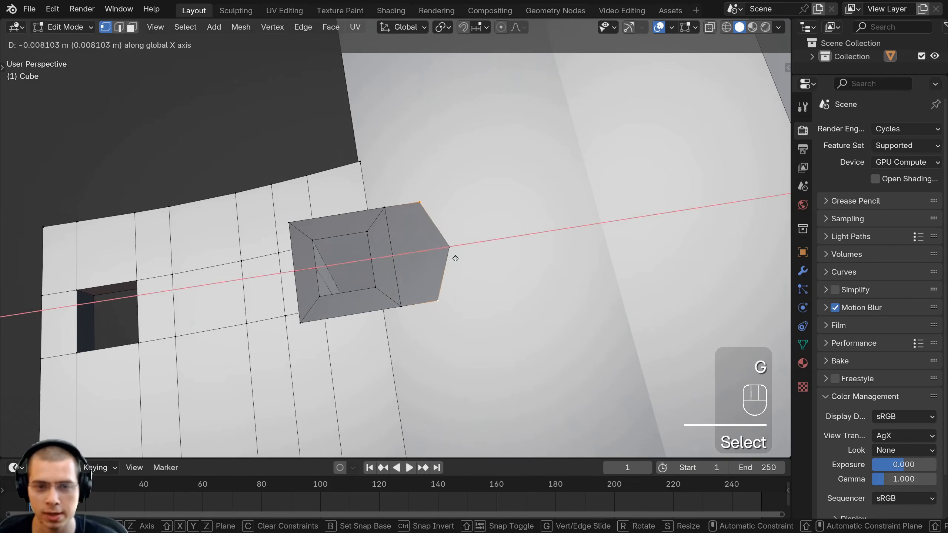
{"action": "key", "text": "s"}
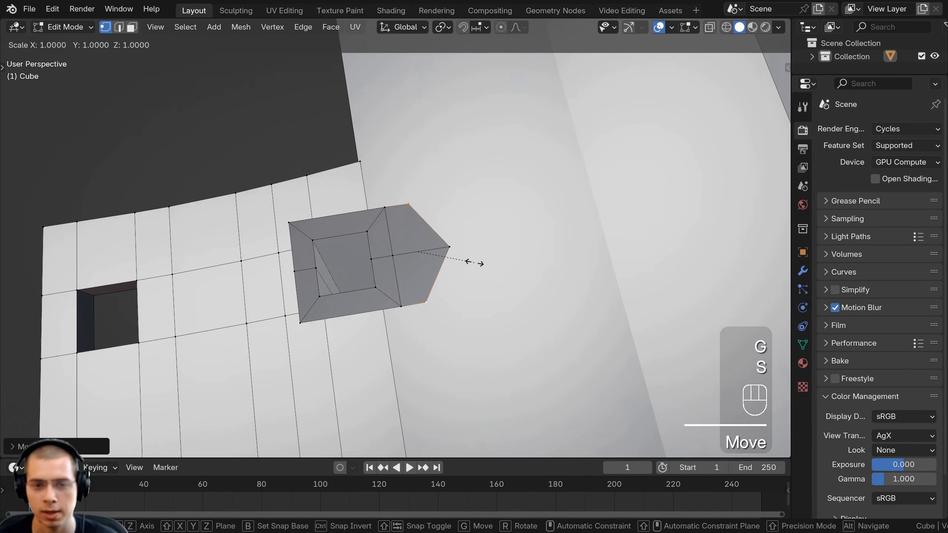
{"action": "left_click", "coordinate": [464, 263]}
{"action": "key", "text": "g"}
{"action": "left_click", "coordinate": [466, 262]}
{"action": "key", "text": "s"}
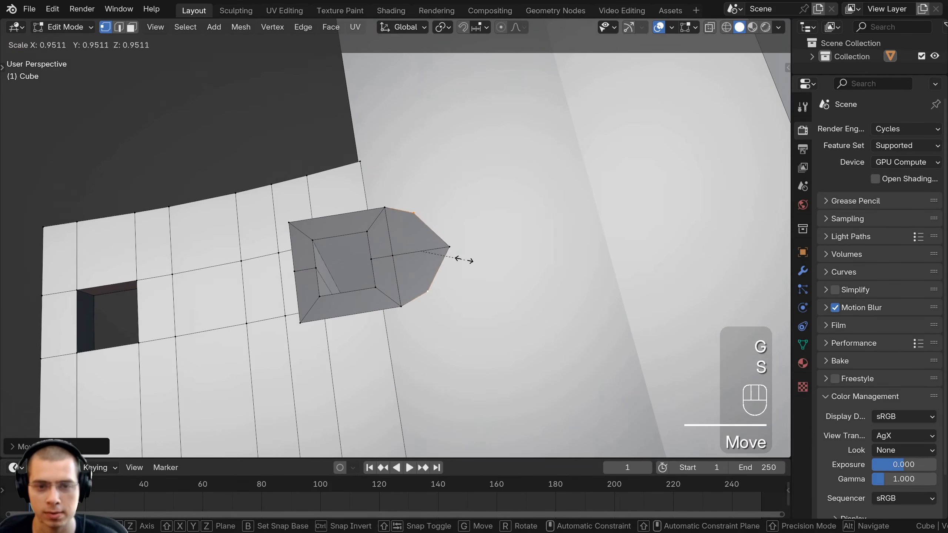
{"action": "left_click", "coordinate": [464, 260]}
Pull the nose's middle vertex slightly toward the shaft, and shift the three front nose vertices slightly outward over the rail
{"action": "right_click", "coordinate": [450, 247]}
{"action": "key", "text": "g"}
{"action": "left_click", "coordinate": [450, 247]}
{"action": "left_click", "coordinate": [414, 212], "text": "shift"}
{"action": "left_click", "coordinate": [427, 289], "text": "shift"}
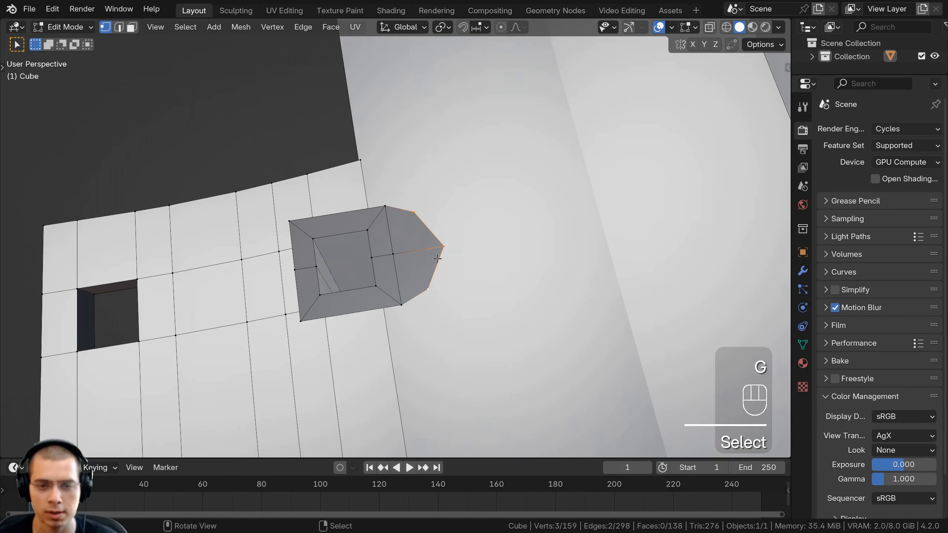
{"action": "scroll", "coordinate": [430, 276], "scroll_direction": "up", "scroll_amount": 1}
{"action": "middle_click_drag", "start_coordinate": [430, 276], "coordinate": [440, 248]}
{"action": "key", "text": "g"}
{"action": "middle_click_drag", "start_coordinate": [441, 247], "coordinate": [421, 208]}
{"action": "left_click", "coordinate": [441, 244]}
Select the spike head's complete outer outline, including the nose vertex, and extrude it upward into side walls
{"action": "scroll", "coordinate": [434, 230], "scroll_direction": "down", "scroll_amount": 4}
{"action": "key", "text": "a"}
{"action": "scroll", "coordinate": [419, 262], "scroll_direction": "up", "scroll_amount": 3}
{"action": "key", "text": "1"}
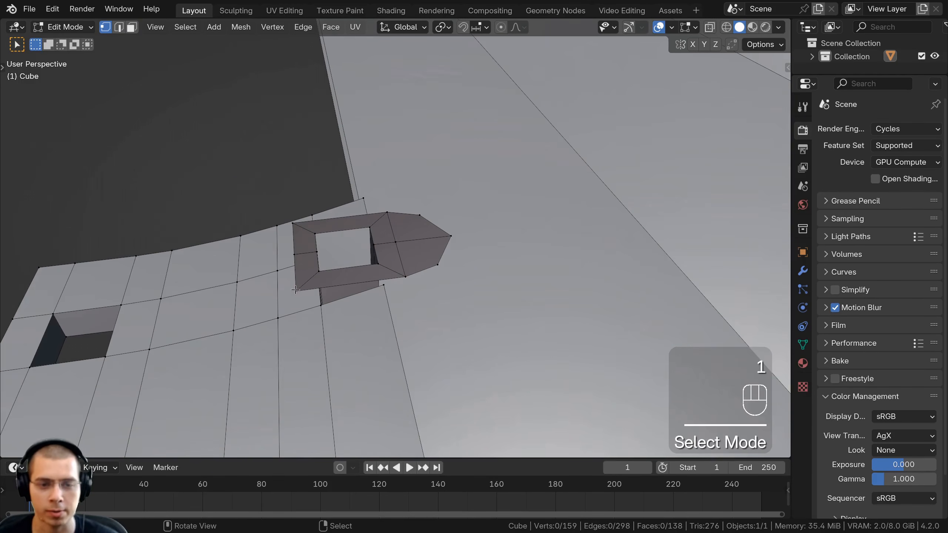
{"action": "left_click", "coordinate": [293, 280]}
{"action": "left_click", "coordinate": [293, 263], "text": "alt"}
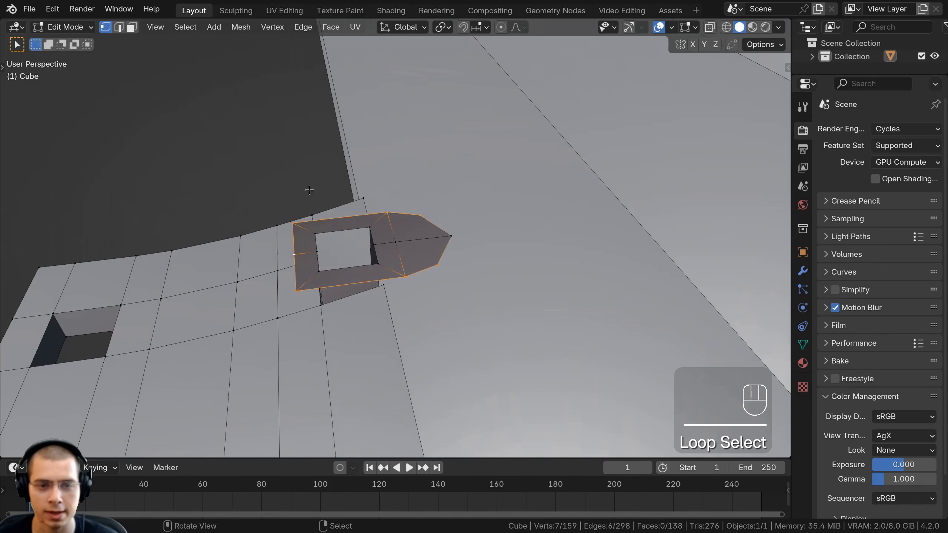
{"action": "middle_click_drag", "start_coordinate": [309, 190], "coordinate": [279, 273]}
{"action": "scroll", "coordinate": [285, 249], "scroll_direction": "up", "scroll_amount": 2}
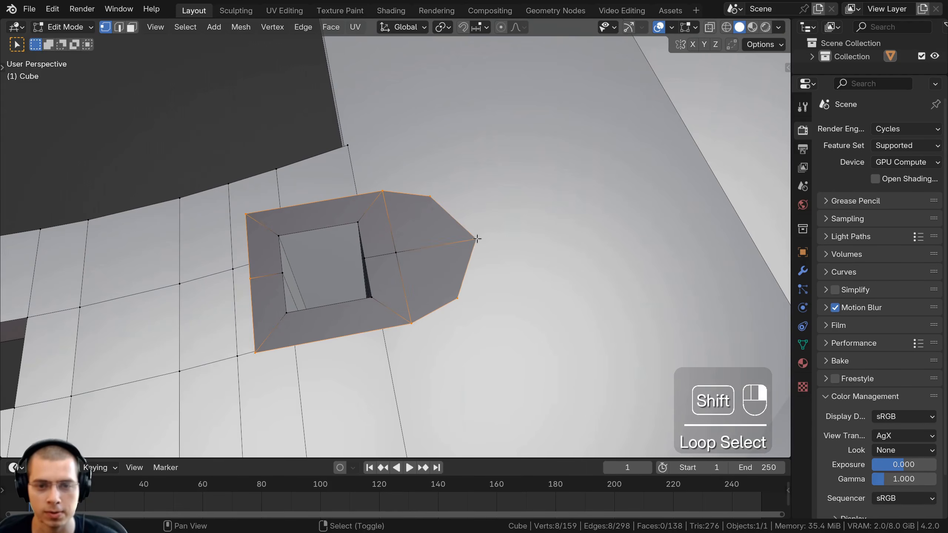
{"action": "middle_click_drag", "start_coordinate": [477, 238], "coordinate": [462, 210]}
{"action": "key", "text": "e"}
{"action": "left_click", "coordinate": [453, 188]}
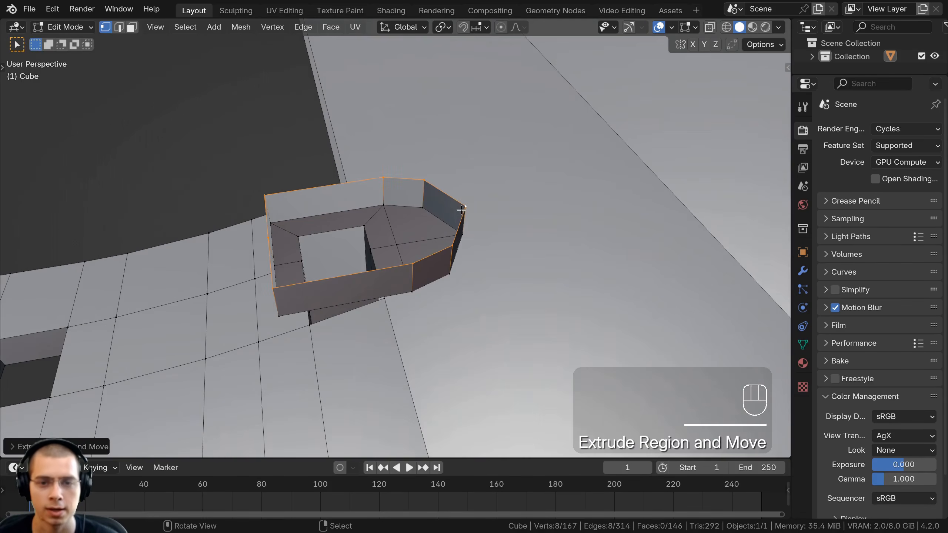
Bridge the open top of the spike head with an edge joining the nose's upper vertex to the rear rim's middle vertex
{"action": "middle_click_drag", "start_coordinate": [325, 242], "coordinate": [409, 179]}
{"action": "left_click", "coordinate": [319, 291]}
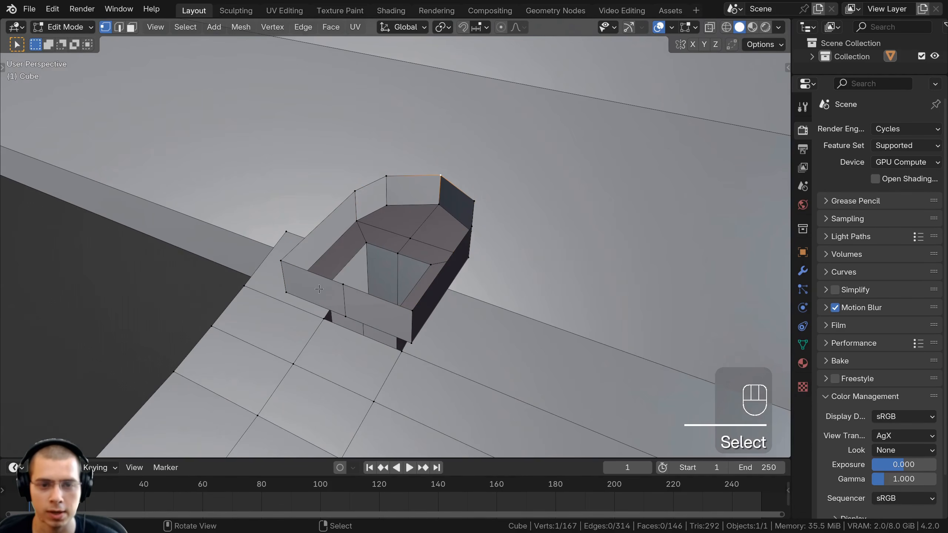
{"action": "left_click", "coordinate": [343, 286], "text": "shift"}
{"action": "middle_click_drag", "start_coordinate": [346, 288], "coordinate": [349, 289]}
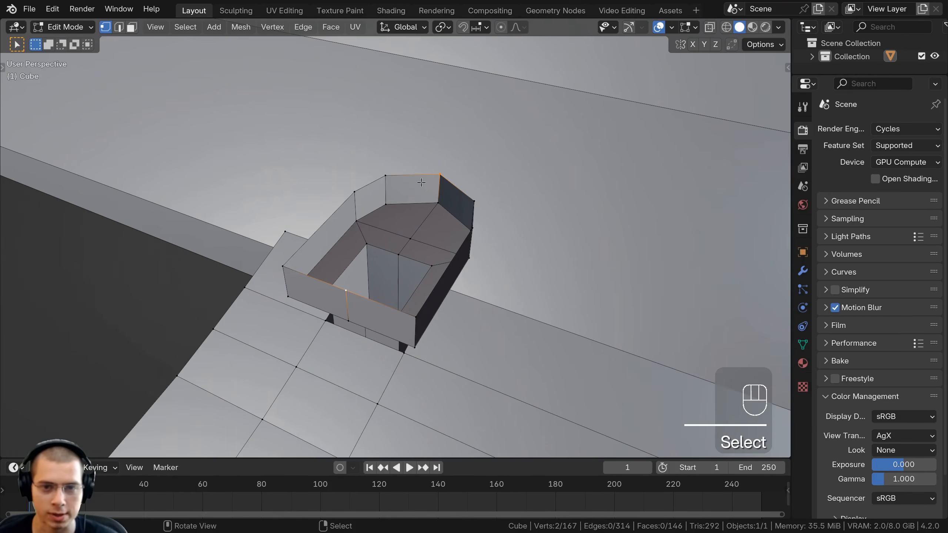
{"action": "key", "text": "f"}
{"action": "middle_click_drag", "start_coordinate": [421, 182], "coordinate": [333, 254]}
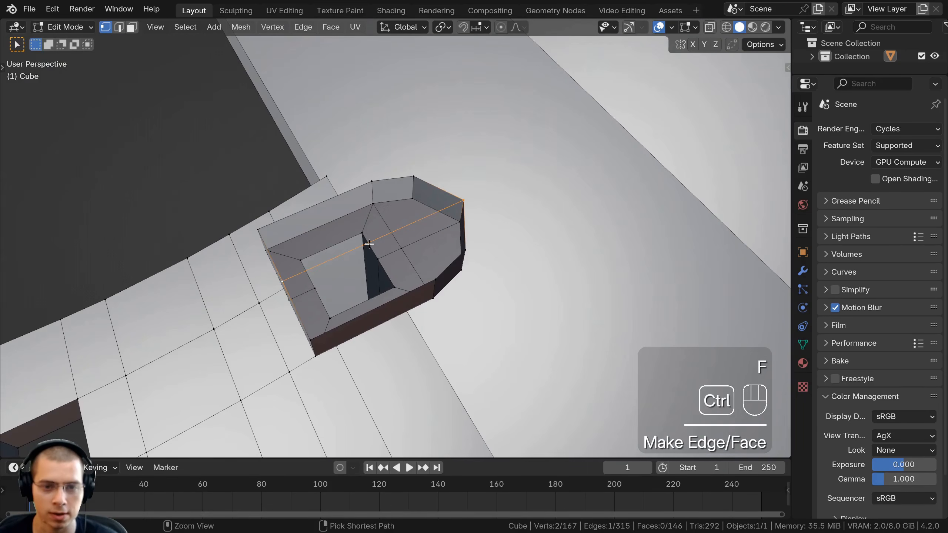
Add a vertex midway on the head's new centre edge and move it along X in line with the overhang's corner vertices
{"action": "key", "text": "ctrl+r"}
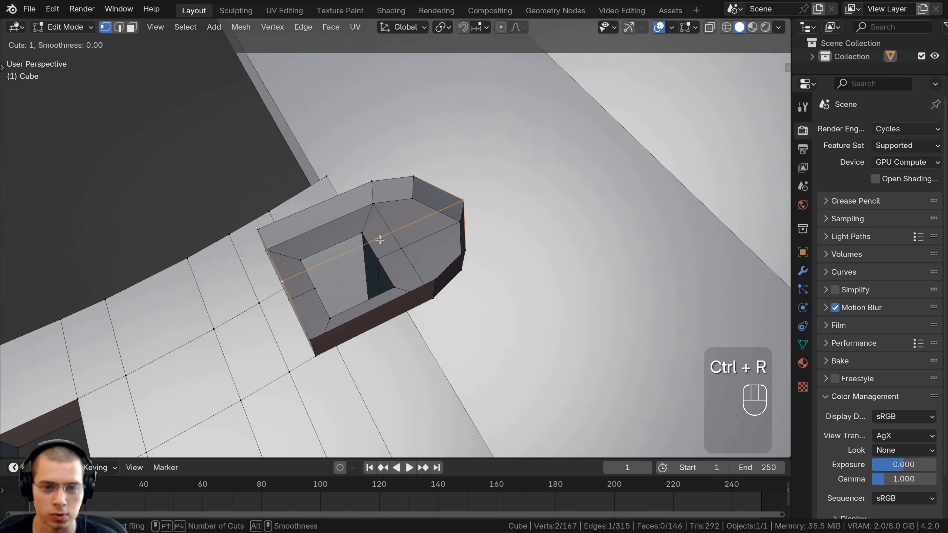
{"action": "left_click", "coordinate": [380, 240]}
{"action": "left_click", "coordinate": [381, 240]}
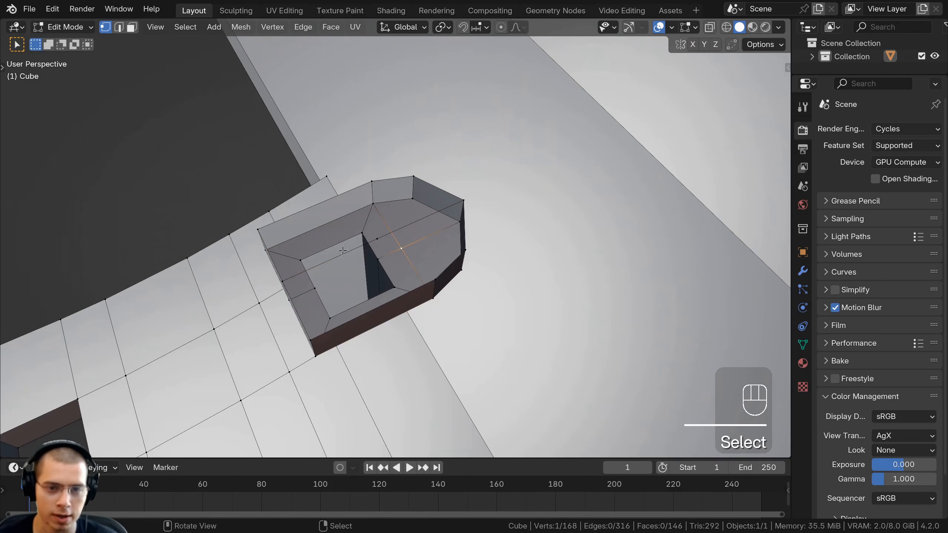
{"action": "scroll", "coordinate": [364, 239], "scroll_direction": "up", "scroll_amount": 2}
{"action": "middle_click_drag", "start_coordinate": [380, 238], "coordinate": [406, 258]}
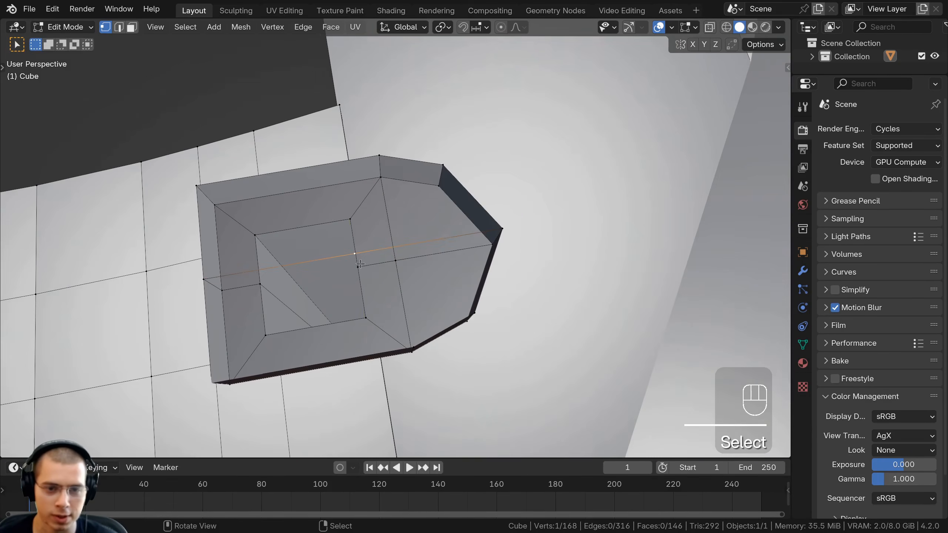
{"action": "key", "text": "g"}
{"action": "key", "text": "x"}
{"action": "left_click", "coordinate": [402, 257]}
{"action": "scroll", "coordinate": [336, 242], "scroll_direction": "down", "scroll_amount": 3}
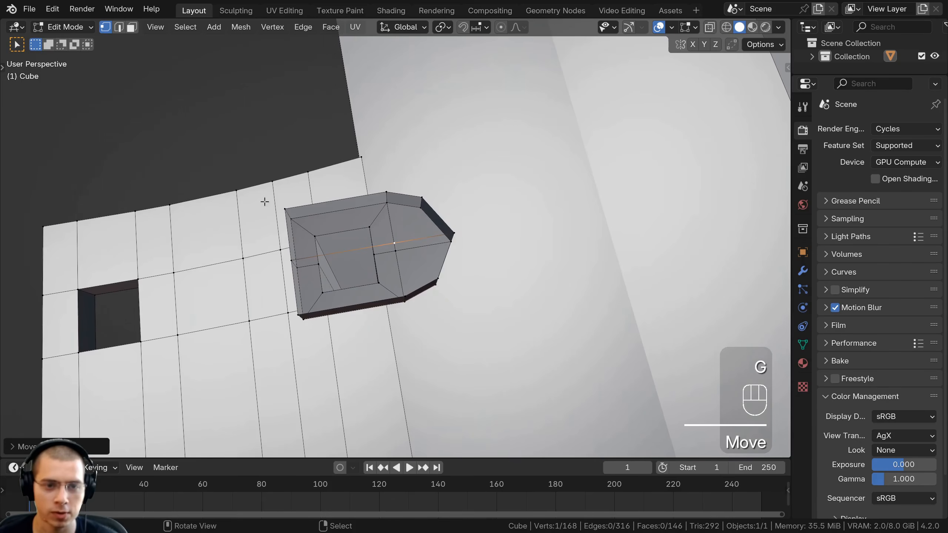
Fill the two rear quad faces on top of the spike head, one on each side of the centre edge
{"action": "left_click", "coordinate": [290, 261], "text": "shift"}
{"action": "middle_click_drag", "start_coordinate": [290, 262], "coordinate": [300, 231]}
{"action": "key", "text": "f"}
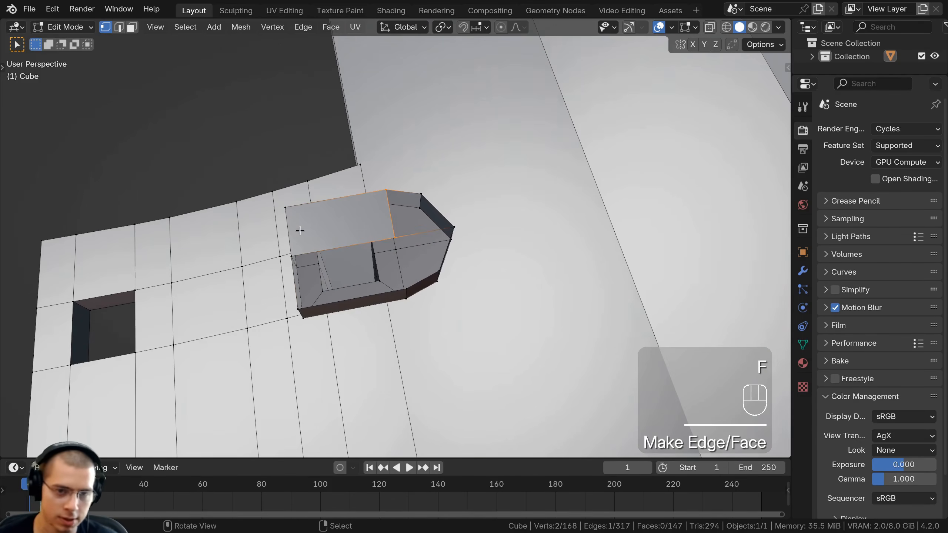
{"action": "right_click", "coordinate": [289, 259]}
{"action": "right_click", "coordinate": [296, 307], "text": "shift"}
{"action": "key", "text": "f"}
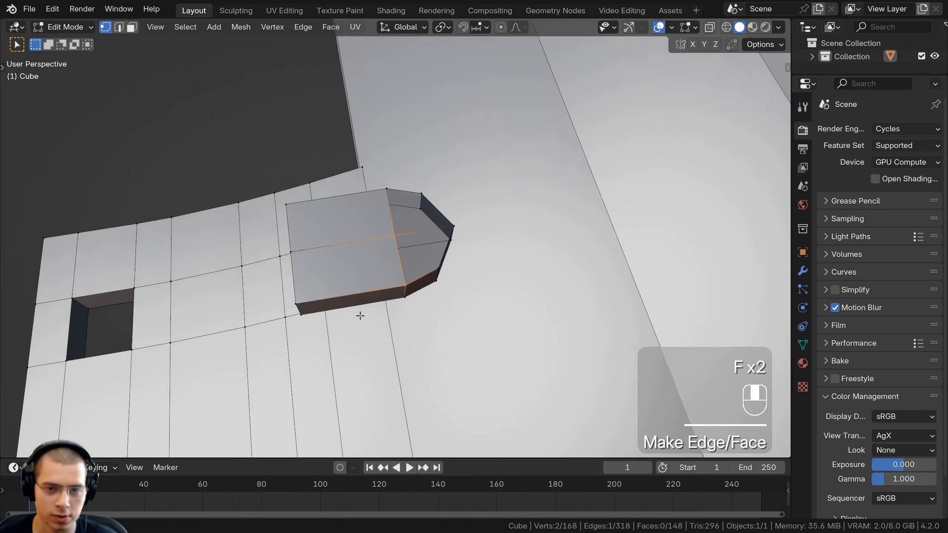
Fill the two remaining nose faces on top of the spike head to close it
{"action": "middle_click_drag", "start_coordinate": [360, 316], "coordinate": [371, 300]}
{"action": "scroll", "coordinate": [370, 300], "scroll_direction": "up", "scroll_amount": 1}
{"action": "middle_click_drag", "start_coordinate": [393, 251], "coordinate": [424, 239]}
{"action": "right_click", "coordinate": [463, 234]}
{"action": "right_click", "coordinate": [431, 187], "text": "shift"}
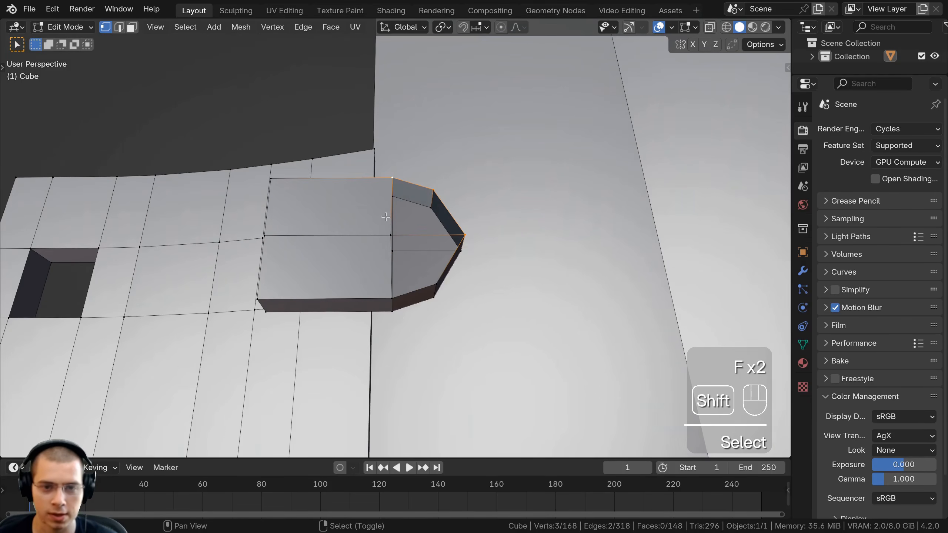
{"action": "right_click", "coordinate": [389, 234], "text": "shift"}
{"action": "key", "text": "f"}
{"action": "right_click", "coordinate": [389, 235]}
{"action": "right_click", "coordinate": [462, 234], "text": "shift"}
{"action": "middle_click_drag", "start_coordinate": [439, 231], "coordinate": [430, 220]}
{"action": "right_click", "coordinate": [422, 277], "text": "shift"}
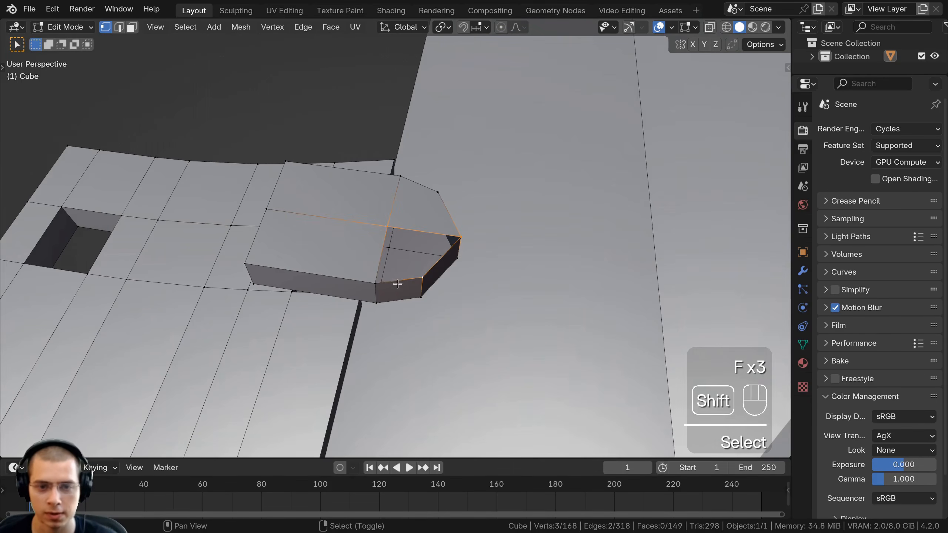
{"action": "right_click", "coordinate": [378, 284], "text": "shift"}
{"action": "key", "text": "f"}
Move the spike head's nose tip back about 0.002 m along X to blunt it
{"action": "scroll", "coordinate": [379, 284], "scroll_direction": "down", "scroll_amount": 3}
{"action": "middle_click_drag", "start_coordinate": [378, 284], "coordinate": [443, 208]}
{"action": "key", "text": "a"}
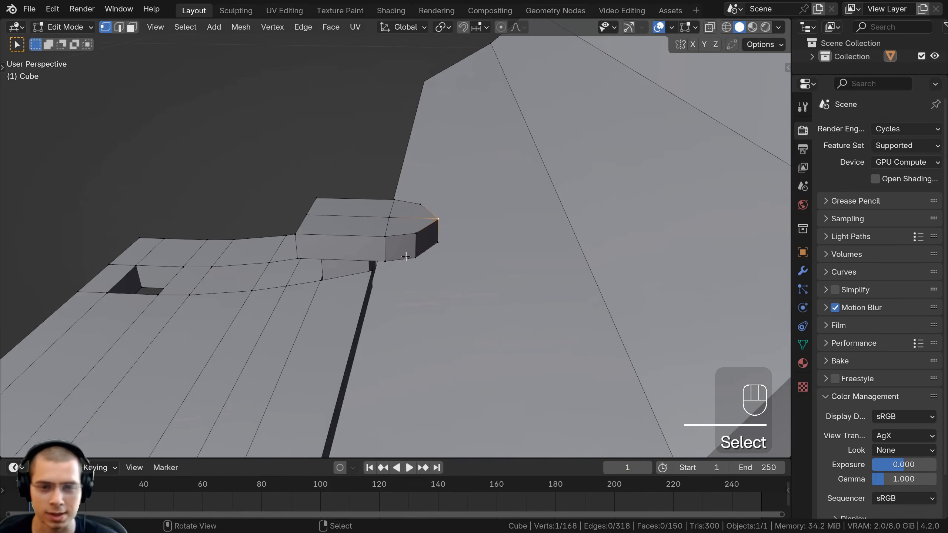
{"action": "middle_click_drag", "start_coordinate": [441, 249], "coordinate": [486, 269]}
{"action": "key", "text": "g"}
{"action": "key", "text": "x"}
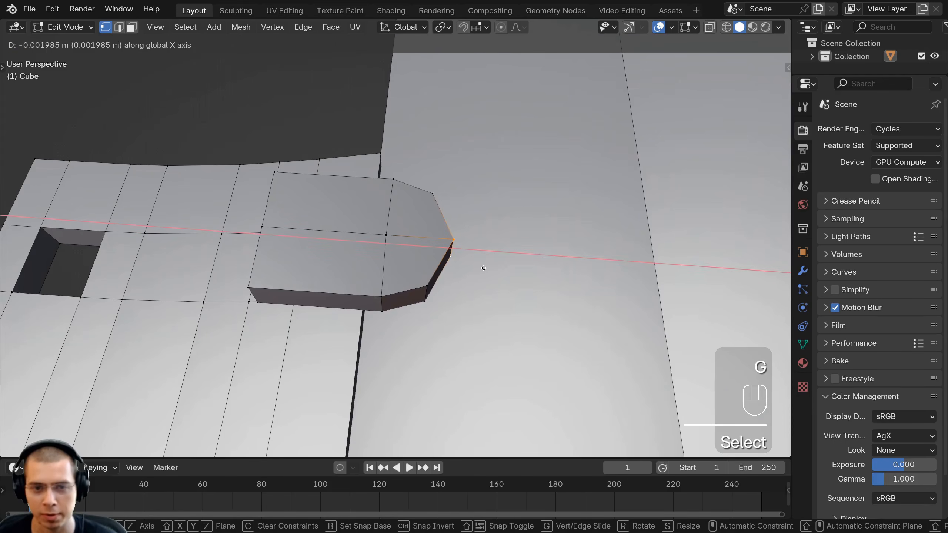
{"action": "left_click", "coordinate": [483, 268]}
Move the middle vertical edge of the head's rear face slightly outward along X, away from the rail
{"action": "scroll", "coordinate": [273, 301], "scroll_direction": "down", "scroll_amount": 1}
{"action": "middle_click_drag", "start_coordinate": [273, 302], "coordinate": [315, 239]}
{"action": "left_click", "coordinate": [301, 266], "text": "shift"}
{"action": "key", "text": "g"}
{"action": "key", "text": "x"}
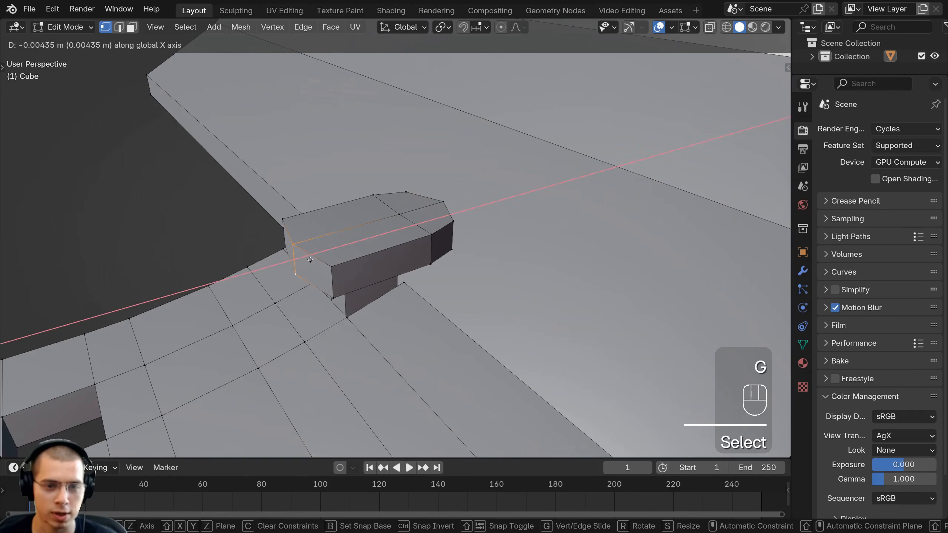
{"action": "left_click", "coordinate": [308, 258]}
Select the head's rear corner vertices on both sides and move them along X to taper the back end
{"action": "left_click", "coordinate": [330, 277]}
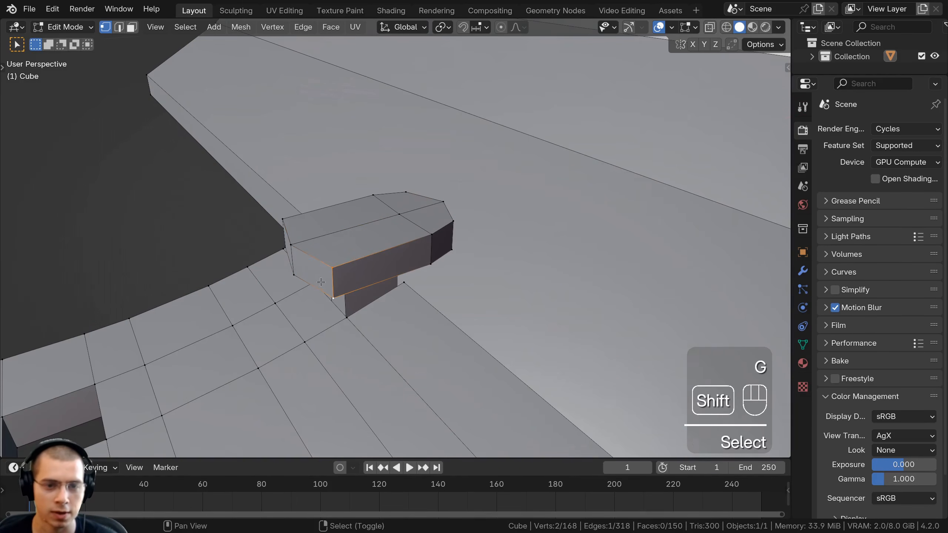
{"action": "middle_click_drag", "start_coordinate": [321, 282], "coordinate": [339, 283]}
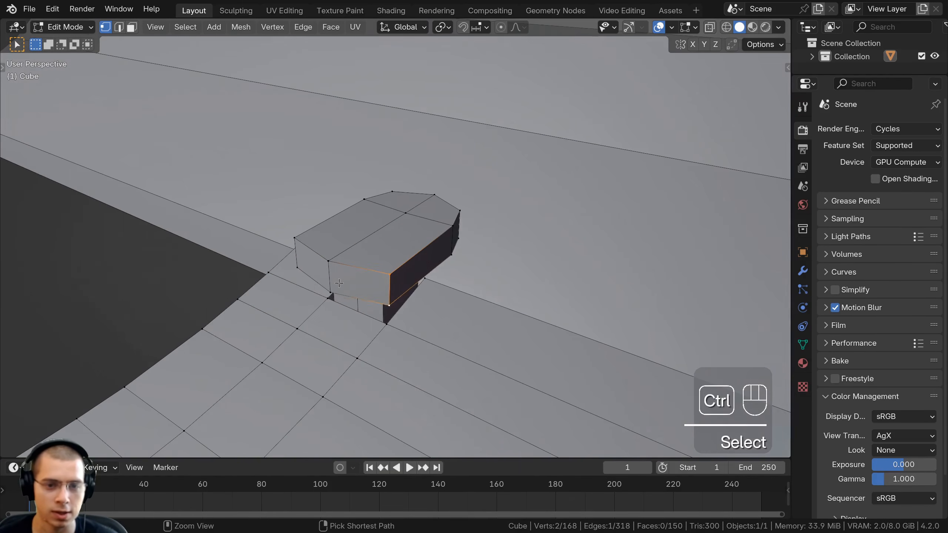
{"action": "left_click", "coordinate": [294, 238], "text": "shift"}
{"action": "middle_click_drag", "start_coordinate": [295, 238], "coordinate": [371, 250]}
{"action": "key", "text": "g"}
{"action": "key", "text": "x"}
{"action": "left_click", "coordinate": [281, 314]}
{"action": "key", "text": "Tab"}
{"action": "key", "text": "Tab"}
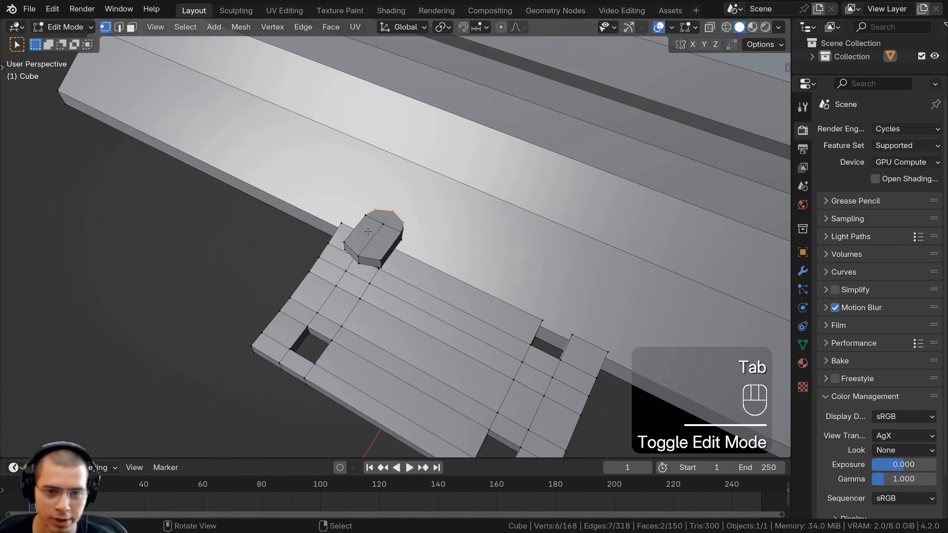
Select the whole linked spike and duplicate it along Y to the clip plate's other rail-side notch in top view
{"action": "key", "text": "l"}
{"action": "middle_click_drag", "start_coordinate": [411, 227], "coordinate": [335, 112]}
{"action": "key", "text": "KP_7"}
{"action": "scroll", "coordinate": [334, 112], "scroll_direction": "up", "scroll_amount": 3}
{"action": "key", "text": "shift+d"}
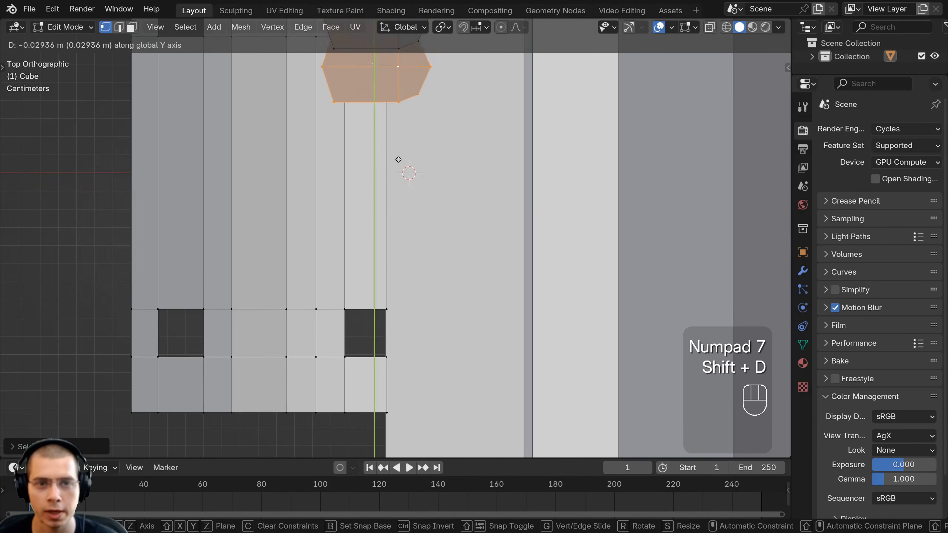
{"action": "left_click", "coordinate": [401, 390]}
Align the duplicated spike's shaft with the notch along Y in wireframe shading, and return to solid shading
{"action": "key", "text": "z"}
{"action": "left_click", "coordinate": [318, 390]}
{"action": "middle_click_drag", "start_coordinate": [351, 329], "coordinate": [352, 231], "text": "shift"}
{"action": "scroll", "coordinate": [352, 187], "scroll_direction": "up", "scroll_amount": 4}
{"action": "key", "text": "g"}
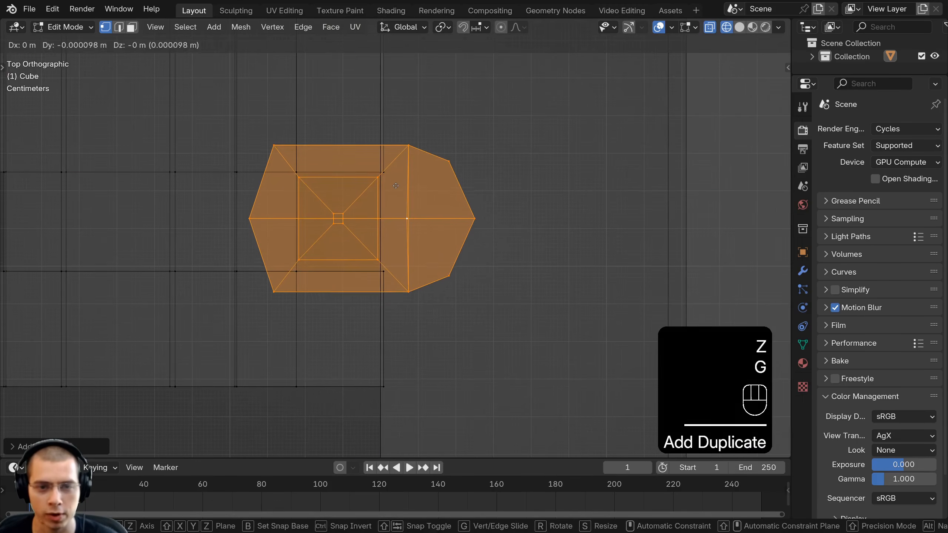
{"action": "middle_click", "coordinate": [351, 153]}
{"action": "left_click", "coordinate": [352, 154]}
{"action": "scroll", "coordinate": [407, 213], "scroll_direction": "down", "scroll_amount": 4}
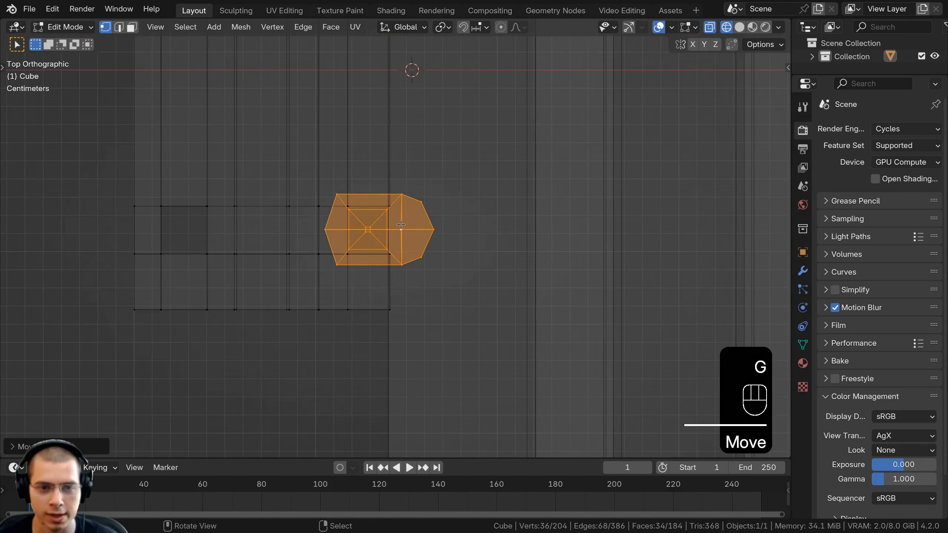
{"action": "key", "text": "z"}
{"action": "left_click", "coordinate": [522, 222]}
Leave Edit Mode and apply Shade Auto Smooth to the rail object
{"action": "middle_click_drag", "start_coordinate": [576, 220], "coordinate": [672, 89]}
{"action": "scroll", "coordinate": [345, 209], "scroll_direction": "down", "scroll_amount": 3}
{"action": "key", "text": "Tab"}
{"action": "scroll", "coordinate": [373, 204], "scroll_direction": "down", "scroll_amount": 4}
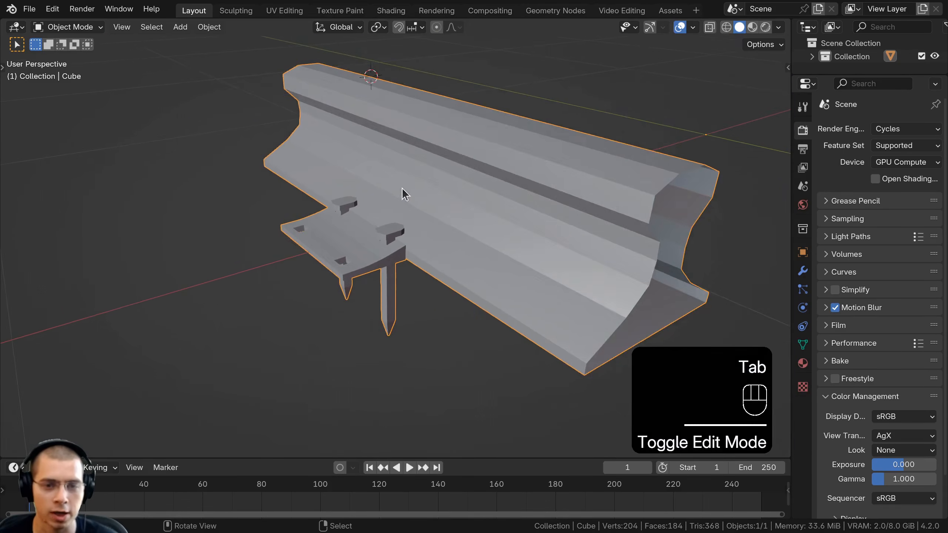
{"action": "scroll", "coordinate": [377, 150], "scroll_direction": "down", "scroll_amount": 2}
{"action": "key", "text": "w"}
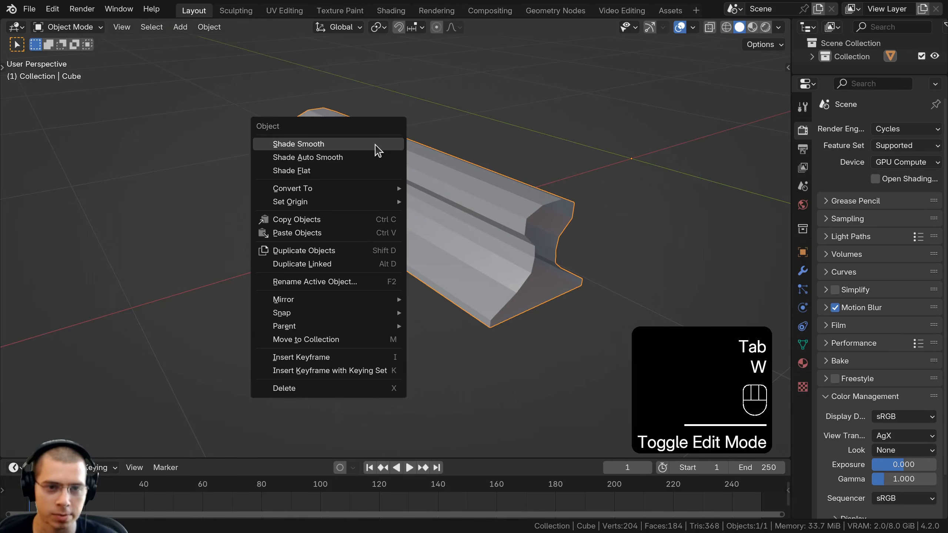
{"action": "left_click", "coordinate": [296, 159]}
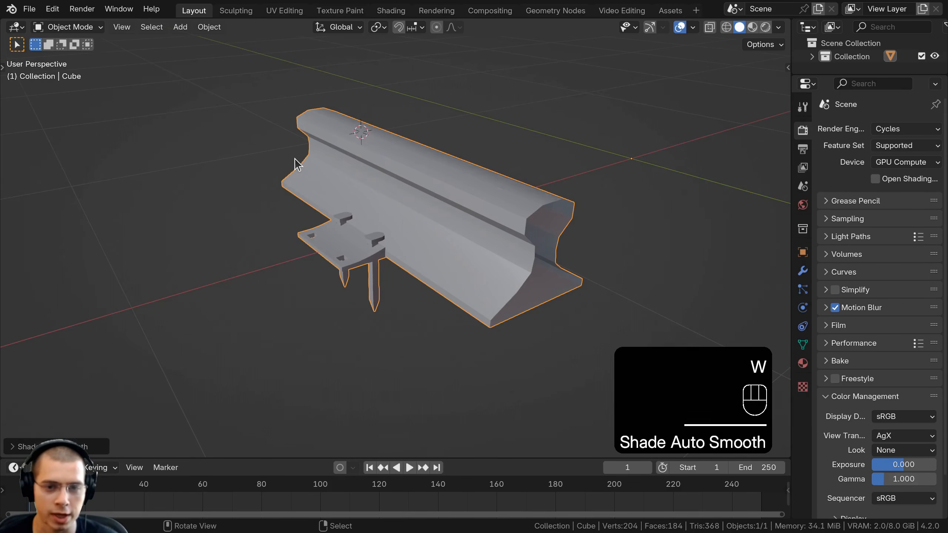
Examine the auto-smoothed shading along the rail's profile and around the clip plate and spikes
{"action": "mouse_move", "coordinate": [404, 222]}
{"action": "middle_mouse_down"}
{"action": "mouse_move", "coordinate": [383, 235]}
{"action": "mouse_move", "coordinate": [418, 224]}
{"action": "middle_mouse_up"}
{"action": "scroll", "coordinate": [414, 251], "scroll_direction": "up", "scroll_amount": 5}
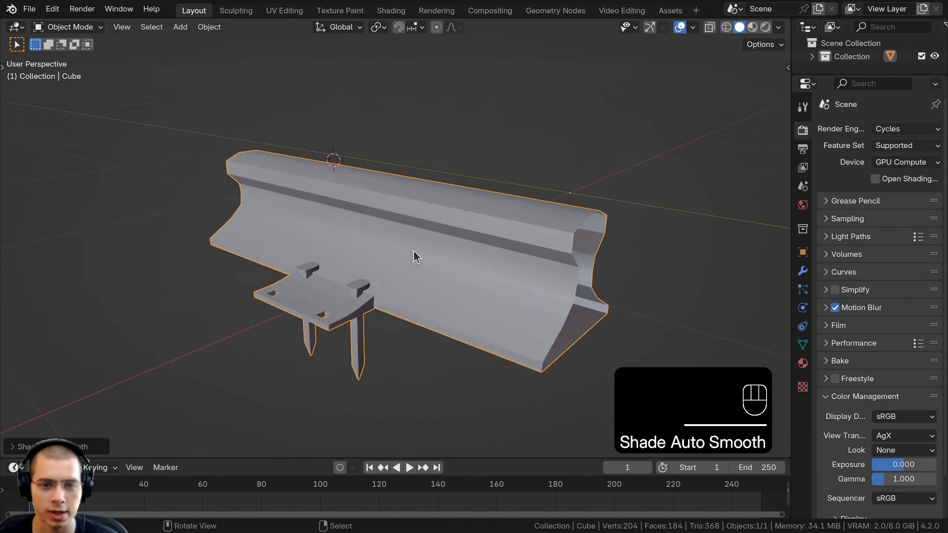
{"action": "middle_click_drag", "start_coordinate": [401, 255], "coordinate": [291, 115]}
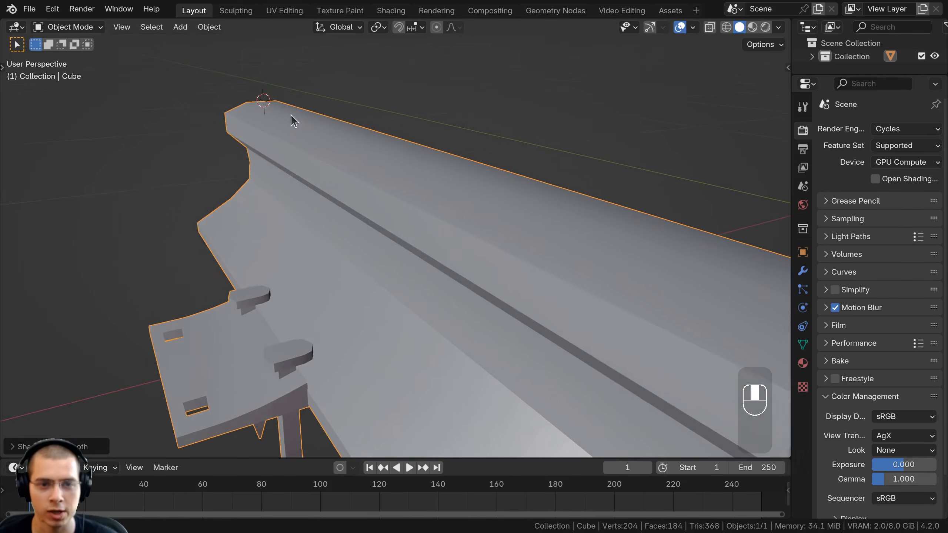
{"action": "middle_click_drag", "start_coordinate": [318, 155], "coordinate": [379, 216]}
{"action": "scroll", "coordinate": [392, 175], "scroll_direction": "up", "scroll_amount": 2}
{"action": "scroll", "coordinate": [359, 179], "scroll_direction": "down", "scroll_amount": 5}
{"action": "middle_click_drag", "start_coordinate": [403, 138], "coordinate": [418, 93]}
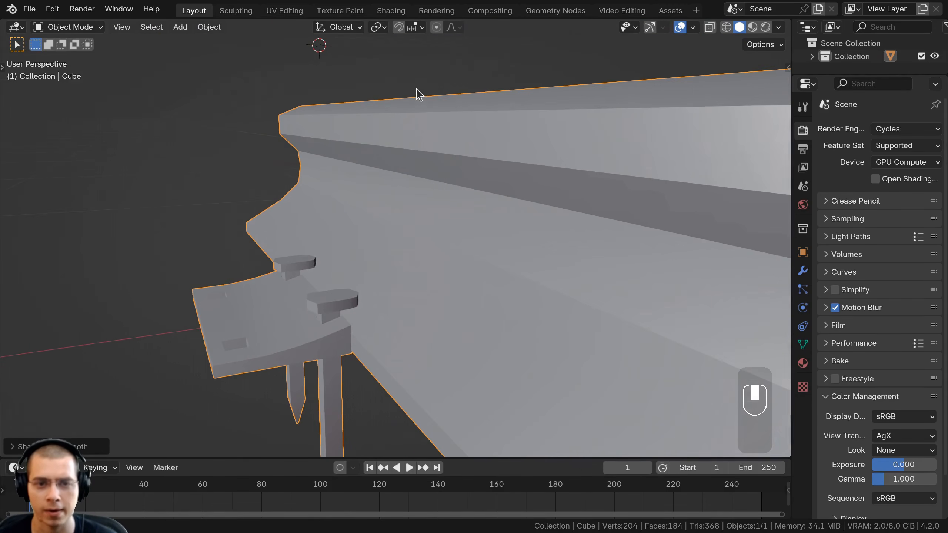
{"action": "middle_click_drag", "start_coordinate": [261, 183], "coordinate": [273, 169]}
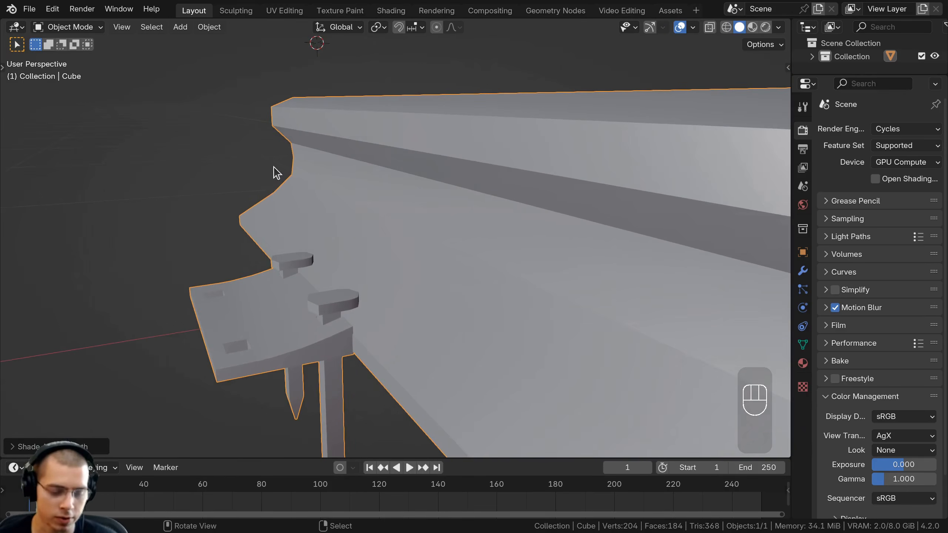
Reapply Shade Auto Smooth to the rail object with an angle of 80°
{"action": "key", "text": "w"}
{"action": "left_click", "coordinate": [234, 169]}
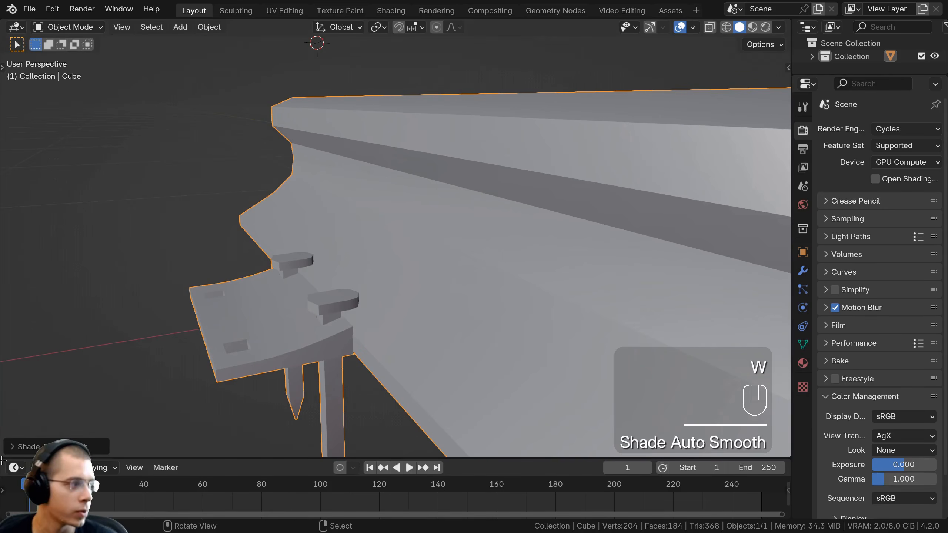
{"action": "left_click", "coordinate": [11, 448]}
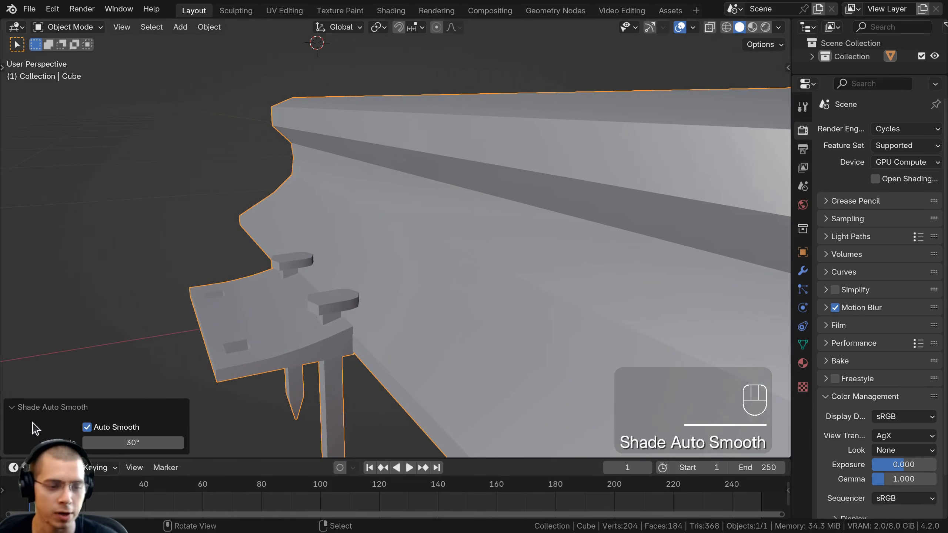
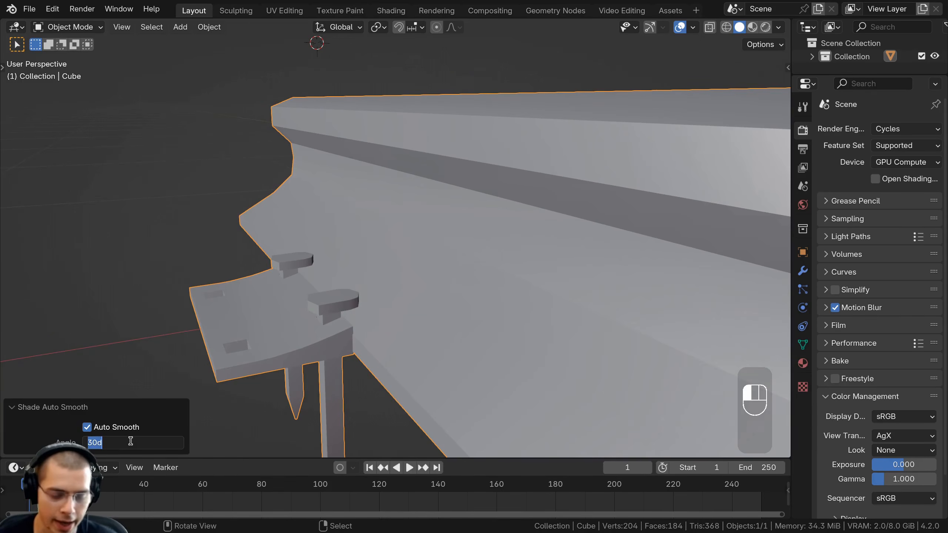
{"action": "key", "text": "Return"}
Inspect the smoothed shading on the spike heads, the clip plate and the rail's lower flange and end
{"action": "middle_click_drag", "start_coordinate": [505, 254], "coordinate": [486, 253], "text": "shift"}
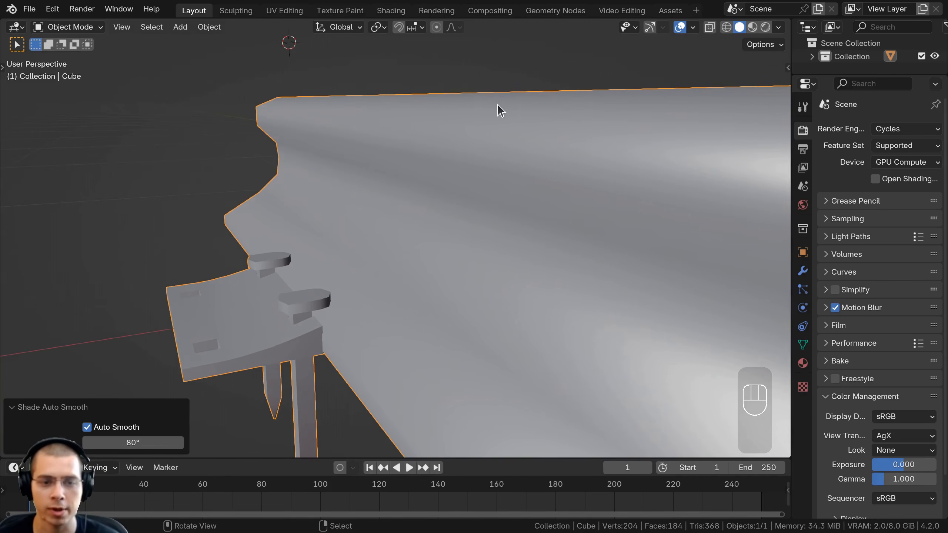
{"action": "middle_click_drag", "start_coordinate": [371, 277], "coordinate": [444, 198], "text": "shift"}
{"action": "scroll", "coordinate": [349, 138], "scroll_direction": "up", "scroll_amount": 3}
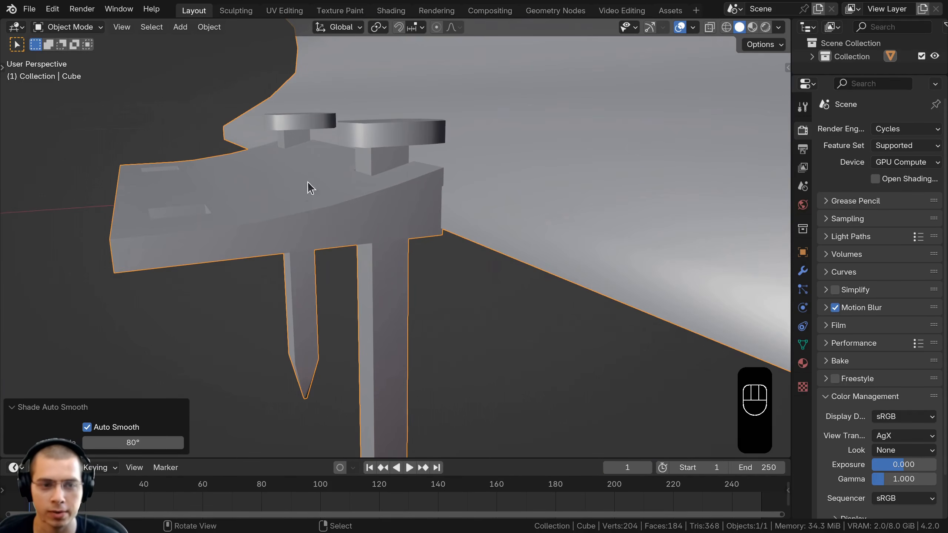
{"action": "scroll", "coordinate": [308, 182], "scroll_direction": "down", "scroll_amount": 1}
{"action": "left_click", "coordinate": [32, 408]}
{"action": "middle_click_drag", "start_coordinate": [317, 236], "coordinate": [344, 280]}
{"action": "middle_click_drag", "start_coordinate": [392, 183], "coordinate": [427, 189]}
{"action": "scroll", "coordinate": [427, 190], "scroll_direction": "up", "scroll_amount": 4}
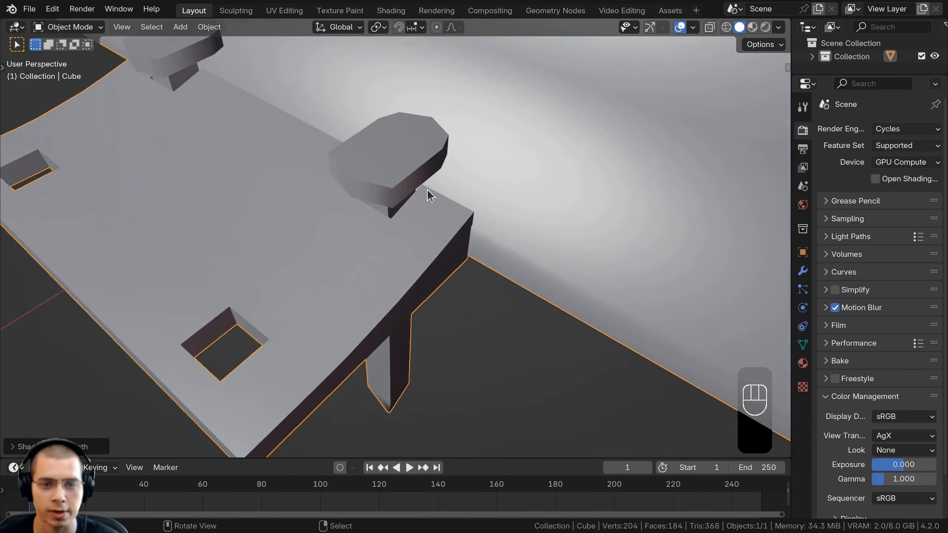
{"action": "scroll", "coordinate": [428, 189], "scroll_direction": "down", "scroll_amount": 5}
{"action": "middle_click_drag", "start_coordinate": [452, 230], "coordinate": [407, 149]}
{"action": "scroll", "coordinate": [407, 149], "scroll_direction": "down", "scroll_amount": 4}
{"action": "middle_click_drag", "start_coordinate": [407, 149], "coordinate": [345, 161]}
{"action": "scroll", "coordinate": [455, 282], "scroll_direction": "up", "scroll_amount": 4}
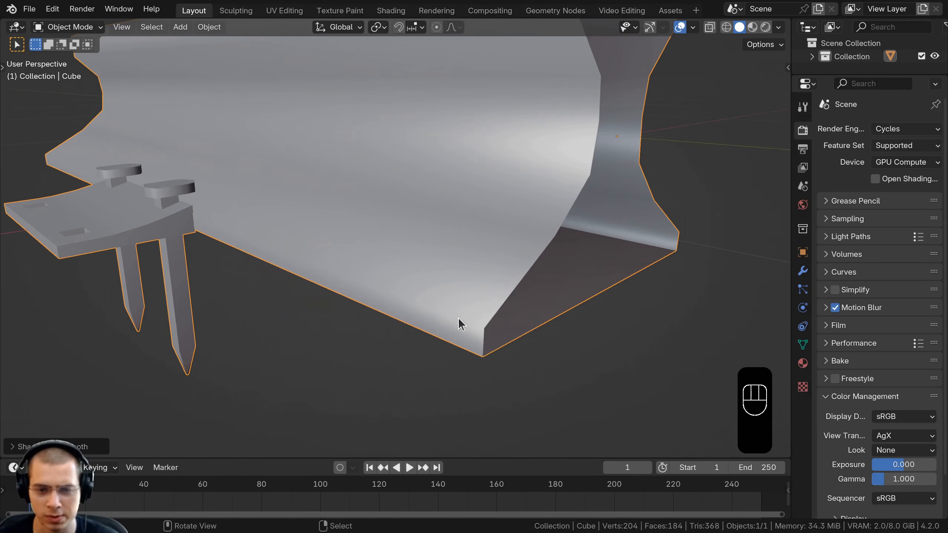
Add a loop cut along the sloping lower flange face on each side of the rail, slid towards the outer bottom edge
{"action": "key", "text": "Tab"}
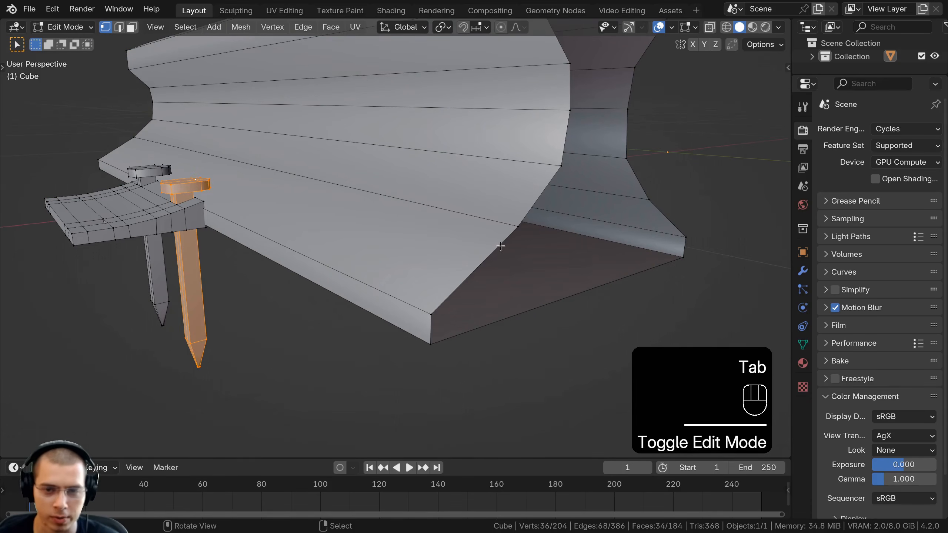
{"action": "key", "text": "ctrl+r"}
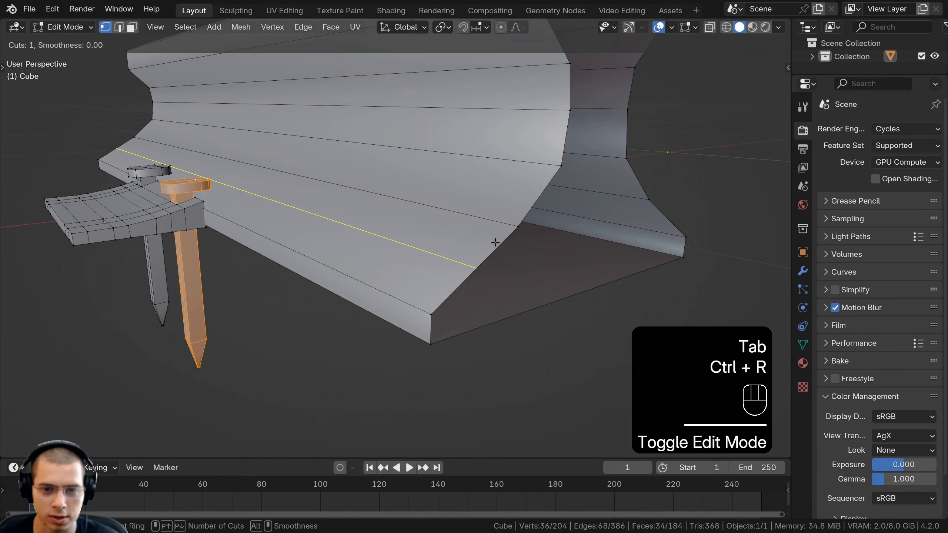
{"action": "left_click", "coordinate": [495, 243]}
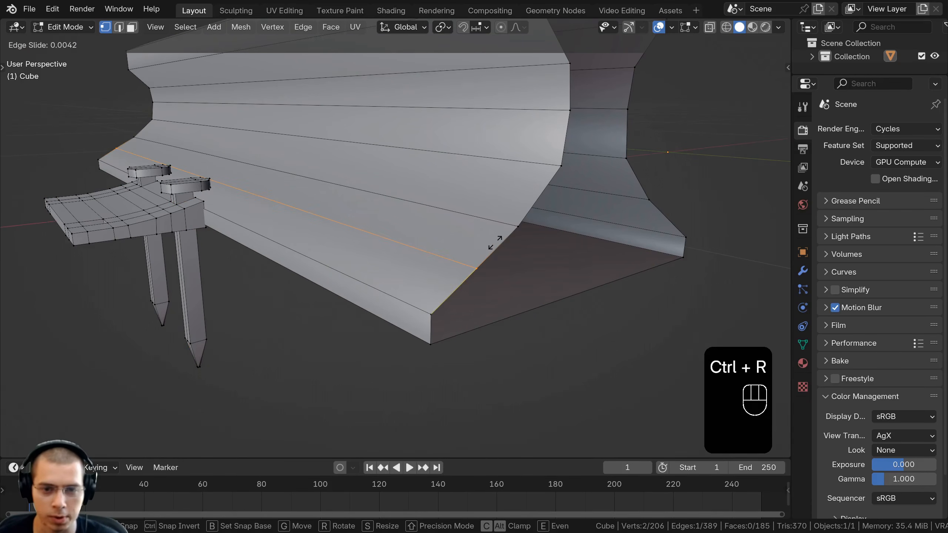
{"action": "left_click", "coordinate": [455, 286]}
{"action": "middle_click_drag", "start_coordinate": [455, 286], "coordinate": [370, 285]}
{"action": "key", "text": "ctrl+r"}
{"action": "left_click", "coordinate": [451, 283]}
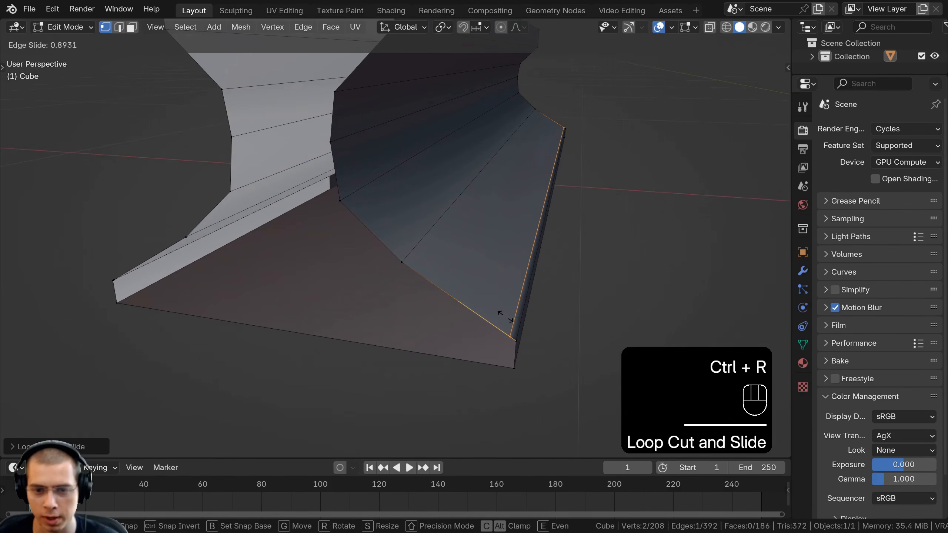
{"action": "left_click", "coordinate": [483, 303]}
Examine the shading of the rail's lower flange, head and end profile, and of the clip plate and spikes
{"action": "key", "text": "Tab"}
{"action": "key", "text": "Tab"}
{"action": "middle_click_drag", "start_coordinate": [482, 303], "coordinate": [374, 250]}
{"action": "key", "text": "a"}
{"action": "key", "text": "a"}
{"action": "scroll", "coordinate": [364, 202], "scroll_direction": "down", "scroll_amount": 3}
{"action": "key", "text": "Tab"}
{"action": "scroll", "coordinate": [373, 218], "scroll_direction": "down", "scroll_amount": 6}
{"action": "scroll", "coordinate": [394, 238], "scroll_direction": "down", "scroll_amount": 2}
{"action": "scroll", "coordinate": [398, 234], "scroll_direction": "up", "scroll_amount": 3}
{"action": "key", "text": "Tab"}
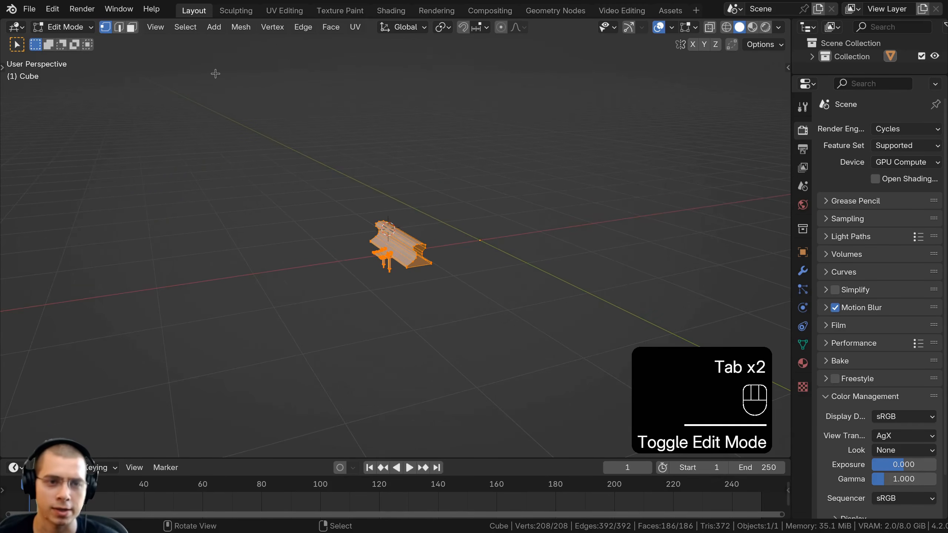
{"action": "middle_click_drag", "start_coordinate": [307, 198], "coordinate": [429, 175]}
{"action": "scroll", "coordinate": [430, 176], "scroll_direction": "up", "scroll_amount": 6}
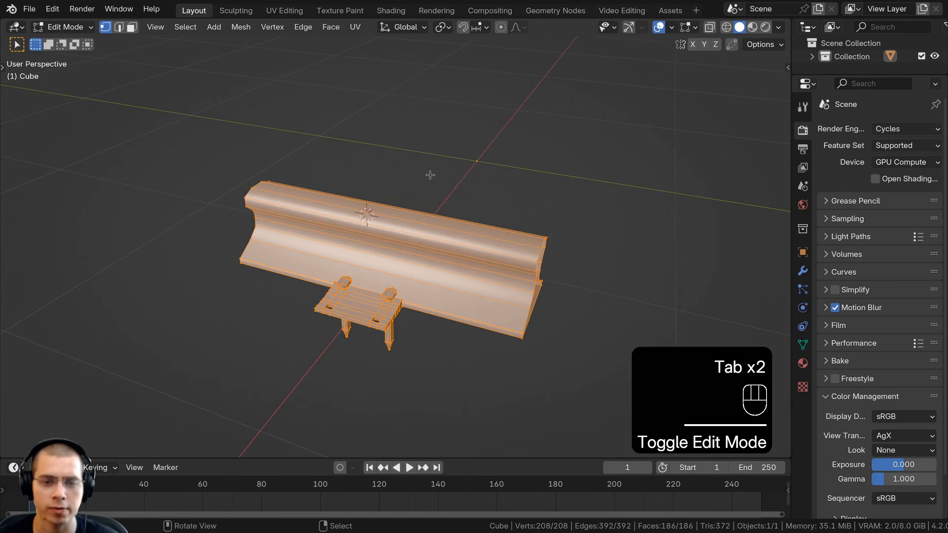
{"action": "key", "text": "Tab"}
{"action": "middle_click_drag", "start_coordinate": [398, 253], "coordinate": [572, 140]}
{"action": "scroll", "coordinate": [364, 187], "scroll_direction": "up", "scroll_amount": 4}
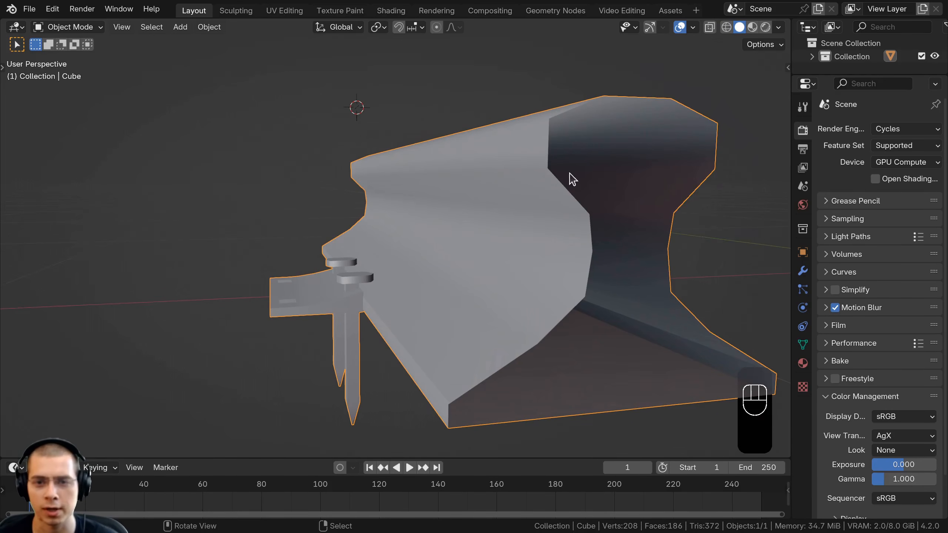
{"action": "left_click", "coordinate": [397, 194]}
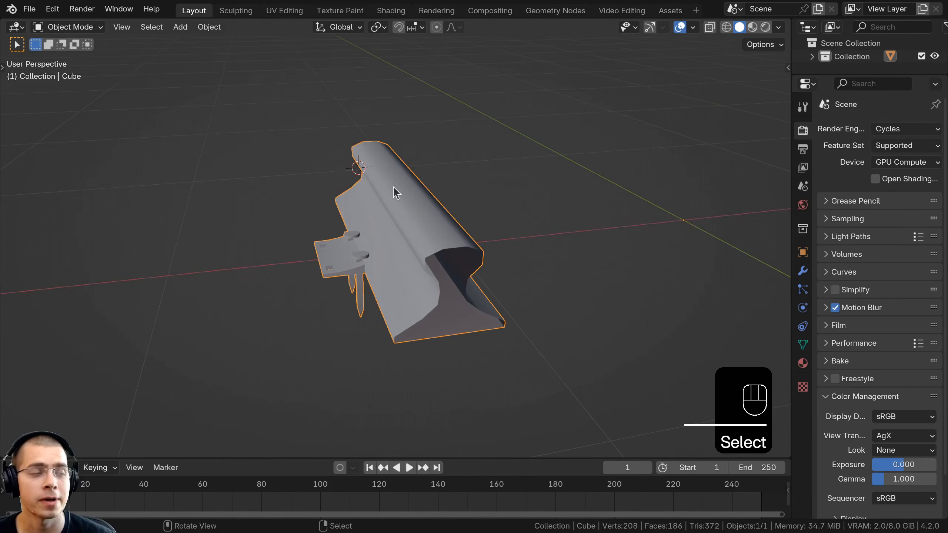
{"action": "middle_click_drag", "start_coordinate": [396, 194], "coordinate": [404, 168]}
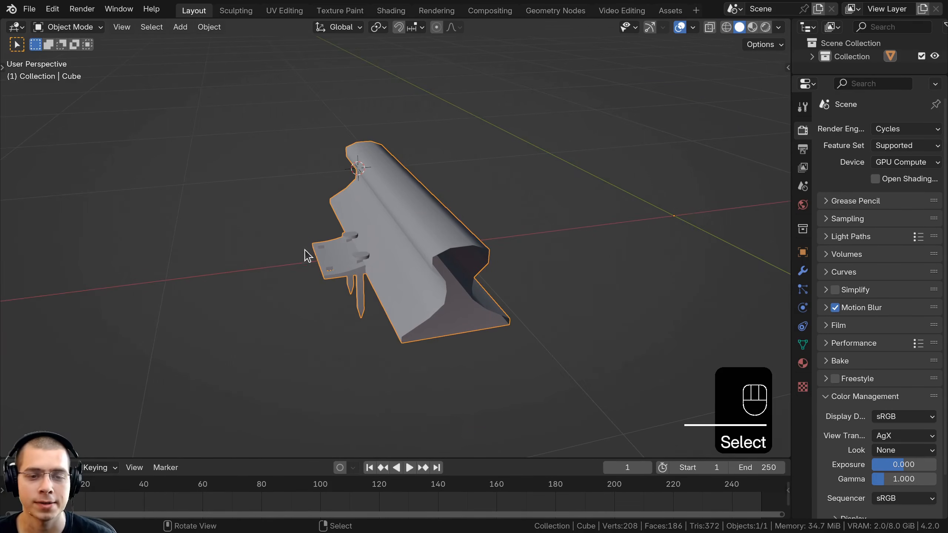
{"action": "middle_click_drag", "start_coordinate": [735, 240], "coordinate": [409, 125]}
Reset the 3D cursor to the world origin and add a cube there within the rail mesh
{"action": "key", "text": "Tab"}
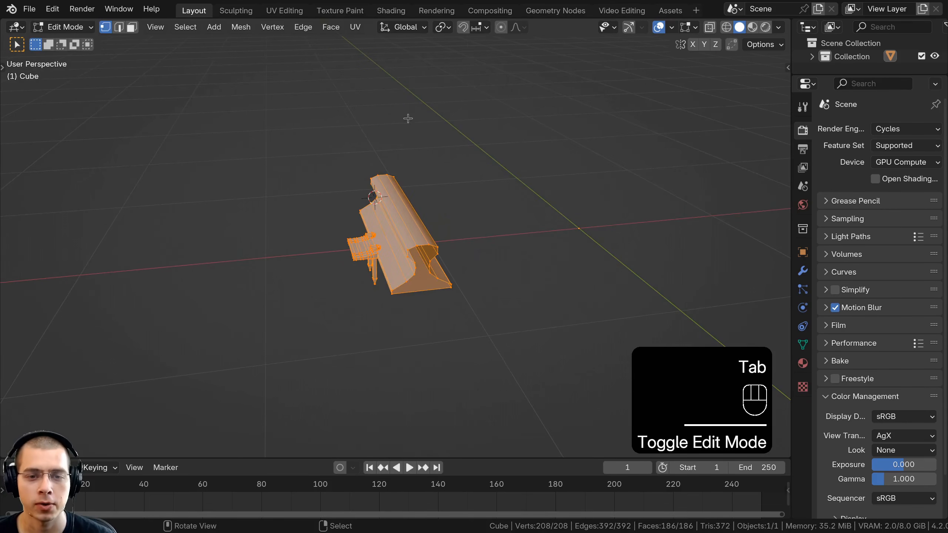
{"action": "key", "text": "a"}
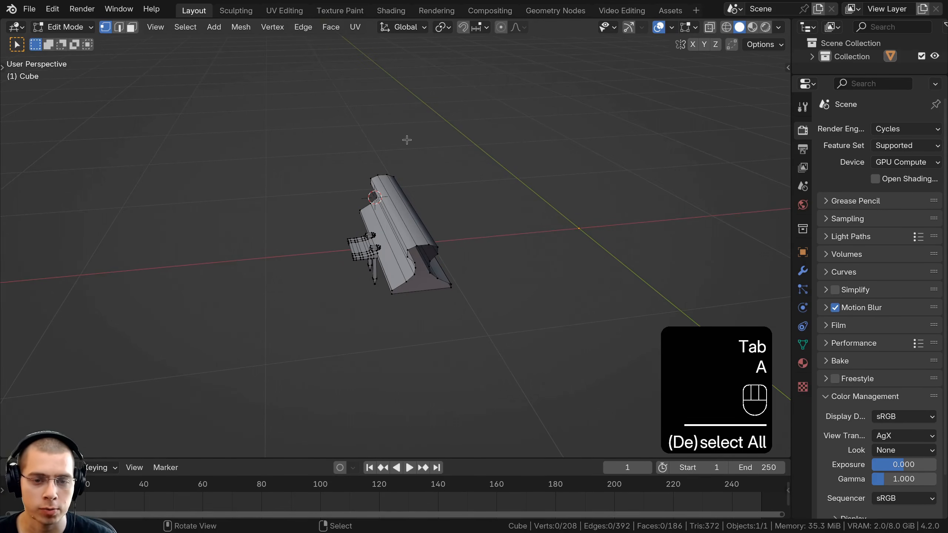
{"action": "key", "text": "shift+c"}
{"action": "key", "text": "shift+a"}
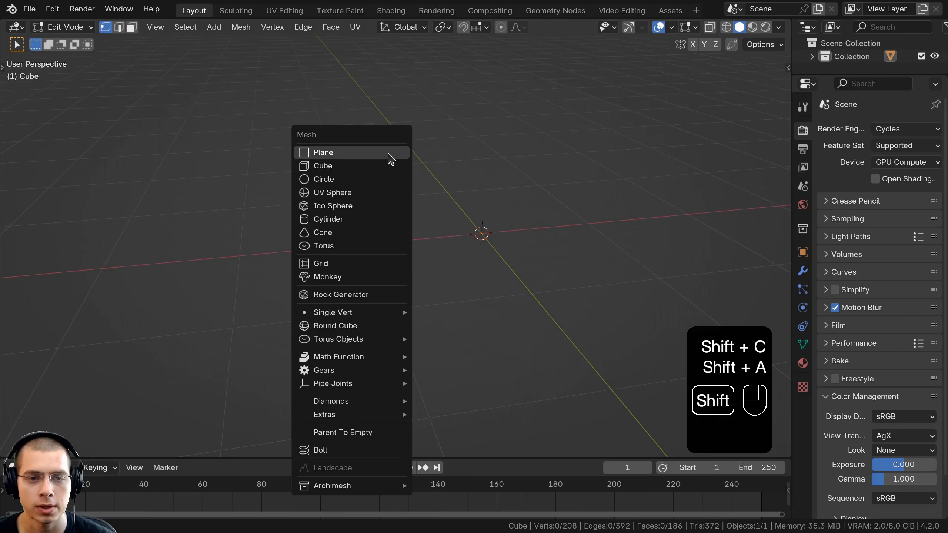
{"action": "left_click", "coordinate": [364, 170]}
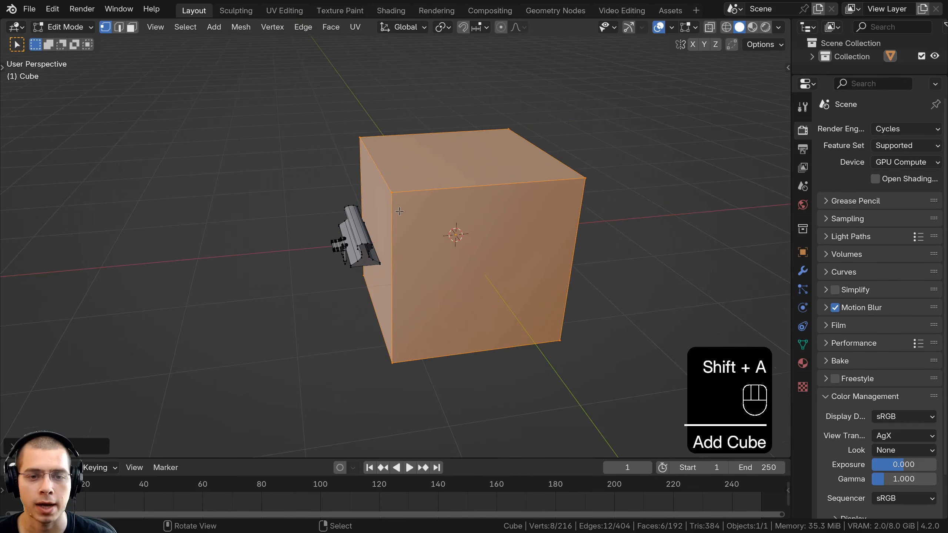
Scale the new cube down to 0.05 and stretch it along the Y axis to about 3.5 times its depth
{"action": "middle_click_drag", "start_coordinate": [446, 225], "coordinate": [608, 223]}
{"action": "key", "text": "s"}
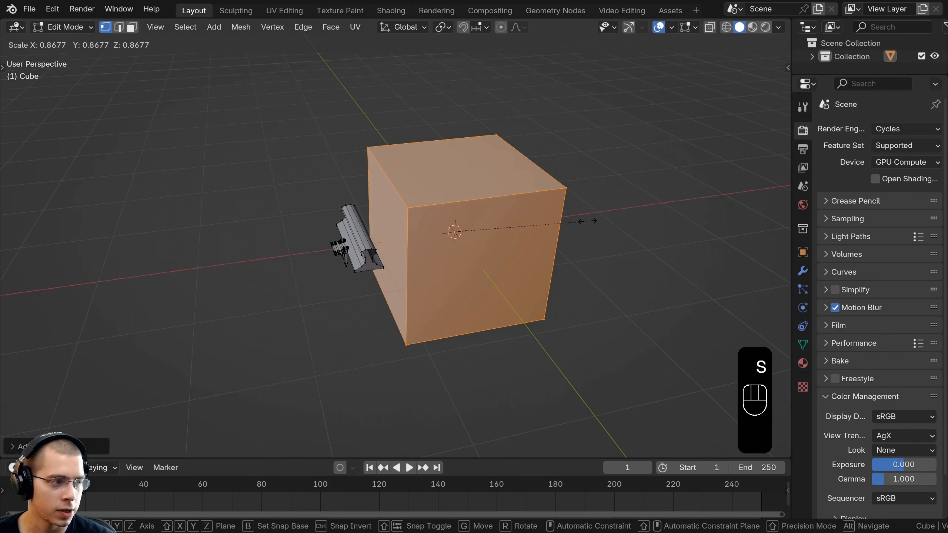
{"action": "type", "text": ".05"}
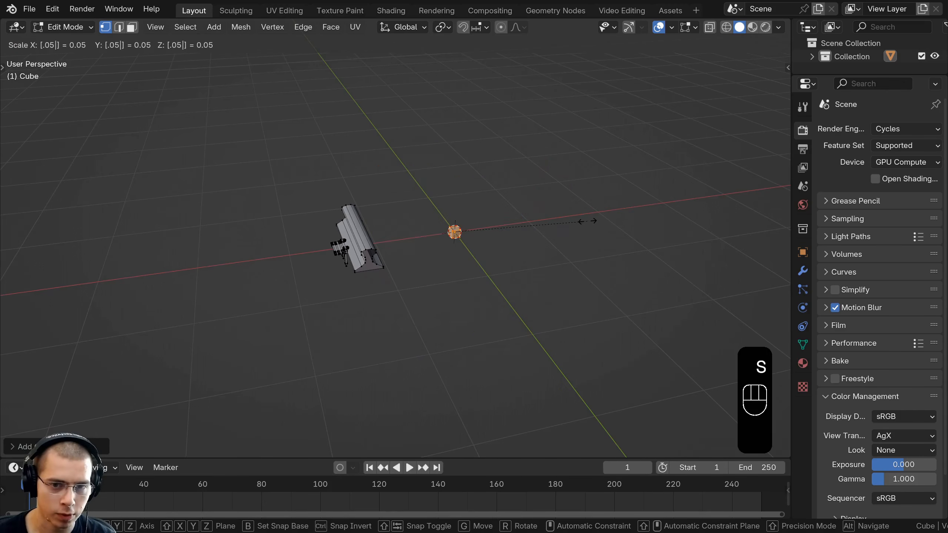
{"action": "left_click", "coordinate": [588, 221]}
{"action": "middle_click_drag", "start_coordinate": [529, 235], "coordinate": [459, 210]}
{"action": "scroll", "coordinate": [464, 226], "scroll_direction": "down", "scroll_amount": 1}
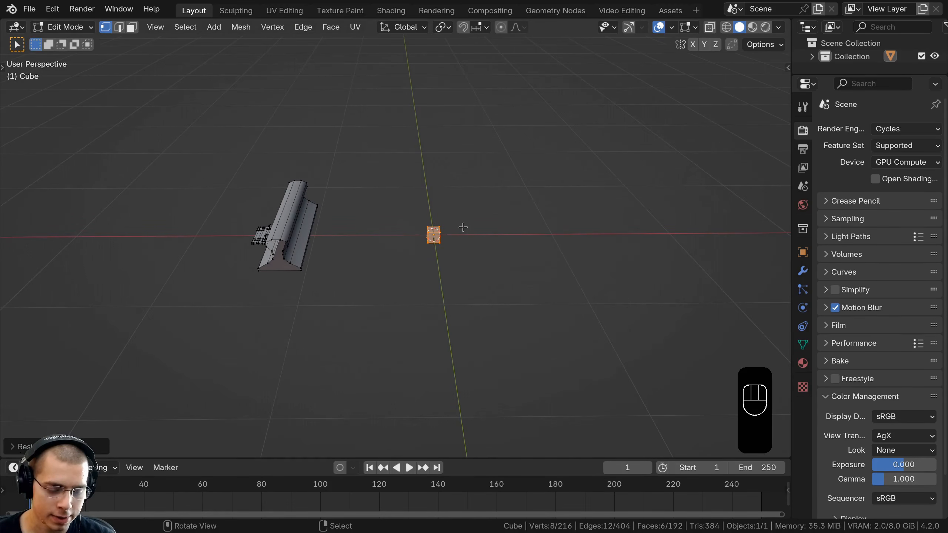
{"action": "key", "text": "s"}
{"action": "key", "text": "y"}
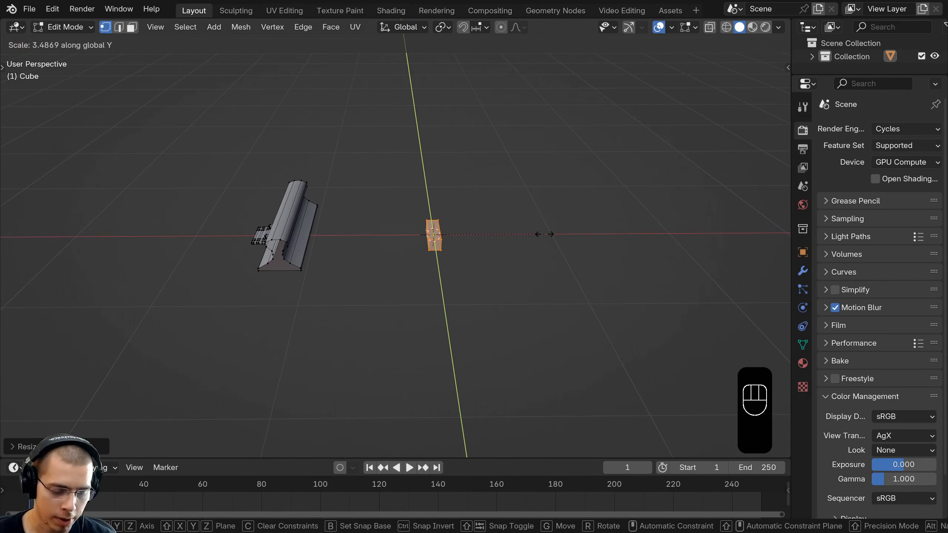
{"action": "left_click", "coordinate": [544, 234]}
Lower the cube about 0.05 m along Z in front view so its top lines up with the ground axis
{"action": "middle_click_drag", "start_coordinate": [407, 202], "coordinate": [410, 307]}
{"action": "key", "text": "KP_1"}
{"action": "key", "text": "KP_1"}
{"action": "middle_click_drag", "start_coordinate": [416, 199], "coordinate": [381, 184], "text": "shift"}
{"action": "scroll", "coordinate": [381, 184], "scroll_direction": "up", "scroll_amount": 10}
{"action": "key", "text": "g"}
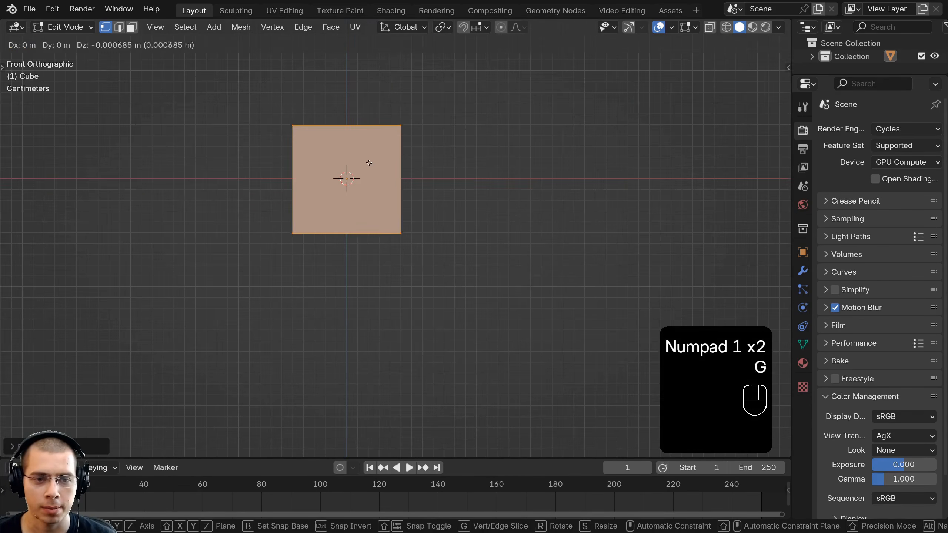
{"action": "key", "text": "shift"}
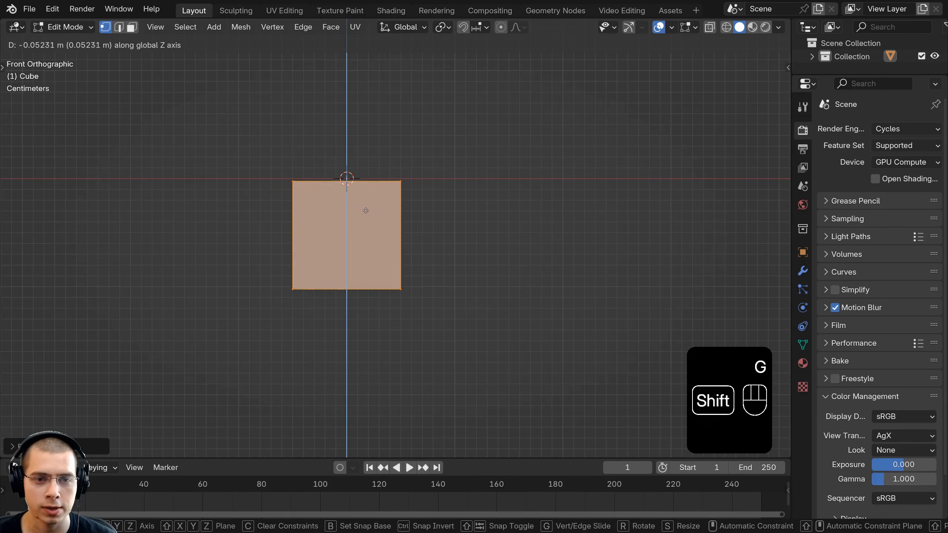
{"action": "left_click", "coordinate": [366, 198], "text": "shift"}
{"action": "middle_click_drag", "start_coordinate": [344, 207], "coordinate": [405, 198], "text": "shift"}
{"action": "key", "text": "g"}
{"action": "middle_click", "coordinate": [406, 198]}
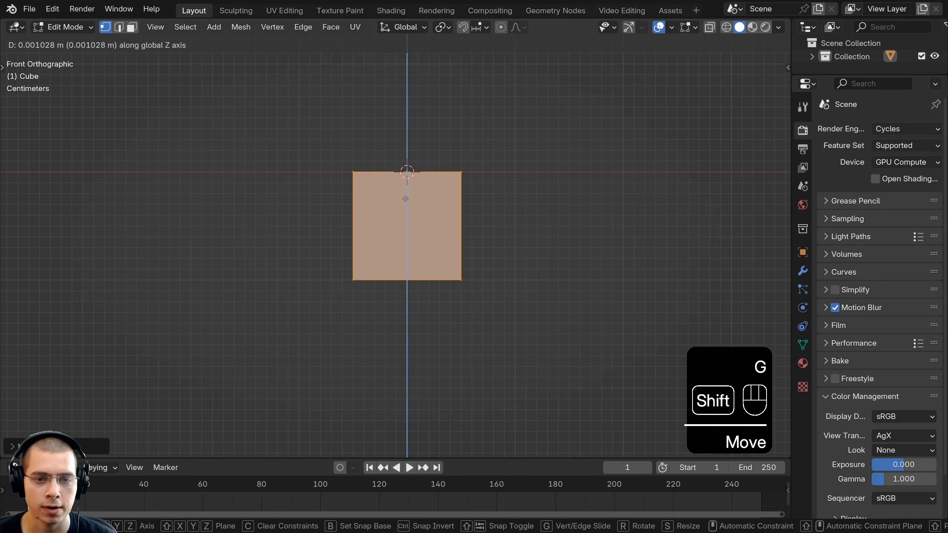
{"action": "left_click", "coordinate": [405, 198], "text": "shift"}
{"action": "scroll", "coordinate": [384, 161], "scroll_direction": "down", "scroll_amount": 1}
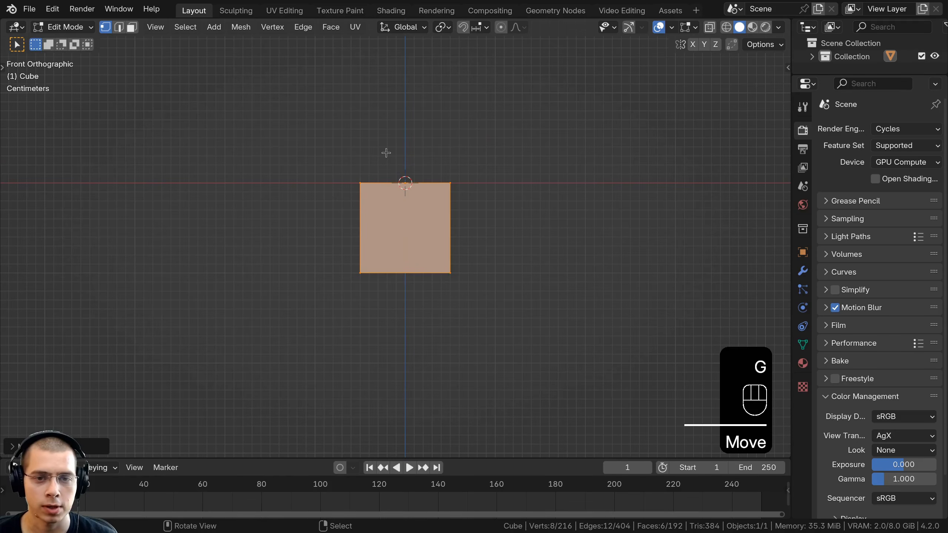
Select the cube's rail-side end vertices in wireframe and extend them about 1.7 m along negative X beneath the rail and clip plate
{"action": "key", "text": "a"}
{"action": "key", "text": "z"}
{"action": "left_click", "coordinate": [341, 148]}
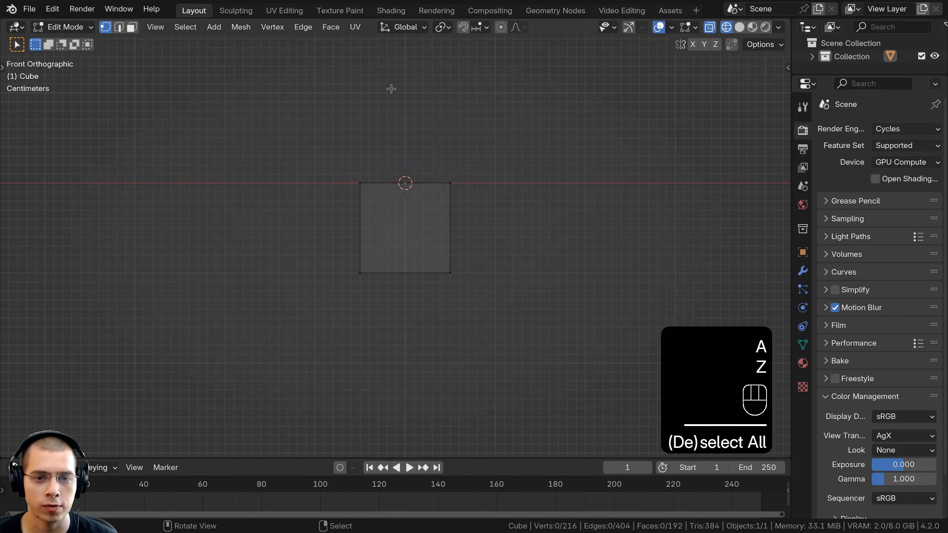
{"action": "left_click_drag", "start_coordinate": [379, 118], "coordinate": [271, 314]}
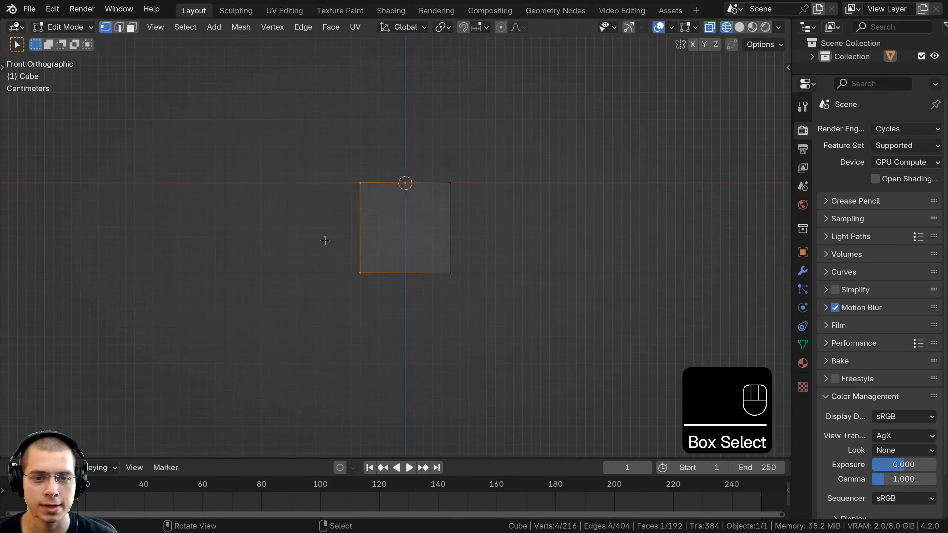
{"action": "scroll", "coordinate": [328, 243], "scroll_direction": "down", "scroll_amount": 6}
{"action": "middle_click_drag", "start_coordinate": [340, 246], "coordinate": [418, 237], "text": "shift"}
{"action": "scroll", "coordinate": [577, 237], "scroll_direction": "down", "scroll_amount": 4}
{"action": "key", "text": "g"}
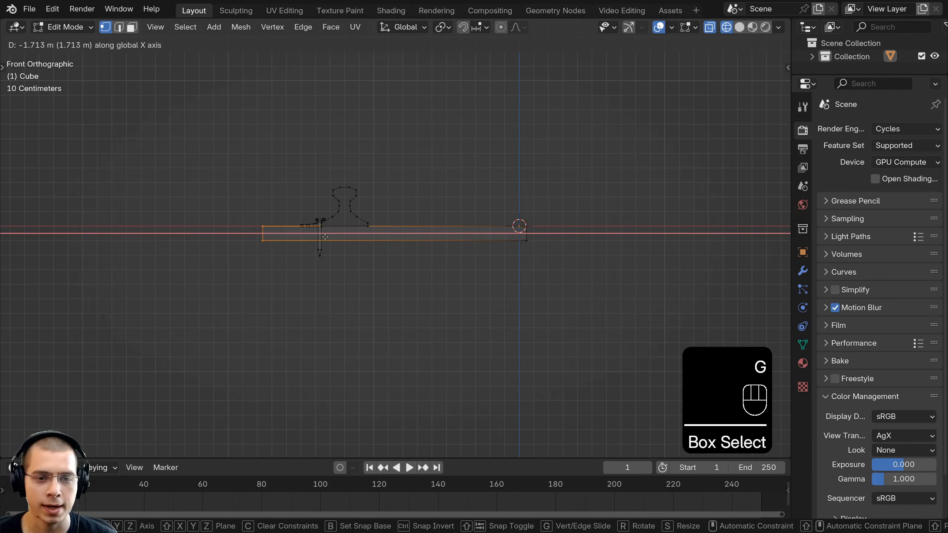
{"action": "left_click", "coordinate": [326, 237]}
Fine-tune the tie's outer end along X so it extends a short distance beyond the clip plate
{"action": "scroll", "coordinate": [415, 239], "scroll_direction": "up", "scroll_amount": 5}
{"action": "middle_click_drag", "start_coordinate": [326, 237], "coordinate": [454, 221], "text": "shift"}
{"action": "scroll", "coordinate": [411, 236], "scroll_direction": "up", "scroll_amount": 3}
{"action": "scroll", "coordinate": [442, 230], "scroll_direction": "down", "scroll_amount": 2}
{"action": "key", "text": "g"}
{"action": "left_click", "coordinate": [437, 231]}
{"action": "key", "text": "g"}
{"action": "left_click", "coordinate": [471, 234]}
{"action": "key", "text": "g"}
{"action": "left_click", "coordinate": [454, 221]}
{"action": "scroll", "coordinate": [374, 202], "scroll_direction": "up", "scroll_amount": 1}
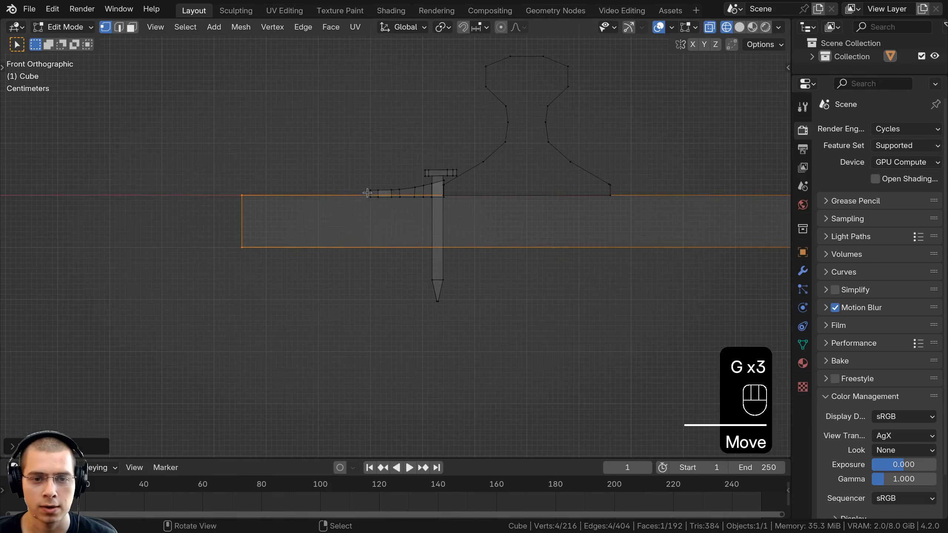
Return to solid shading and move the tie's bottom face down about 0.03 m along Z to thicken it
{"action": "scroll", "coordinate": [373, 217], "scroll_direction": "down", "scroll_amount": 3}
{"action": "scroll", "coordinate": [383, 273], "scroll_direction": "down", "scroll_amount": 4}
{"action": "middle_click_drag", "start_coordinate": [375, 228], "coordinate": [395, 274]}
{"action": "key", "text": "z"}
{"action": "middle_click_drag", "start_coordinate": [523, 297], "coordinate": [702, 311]}
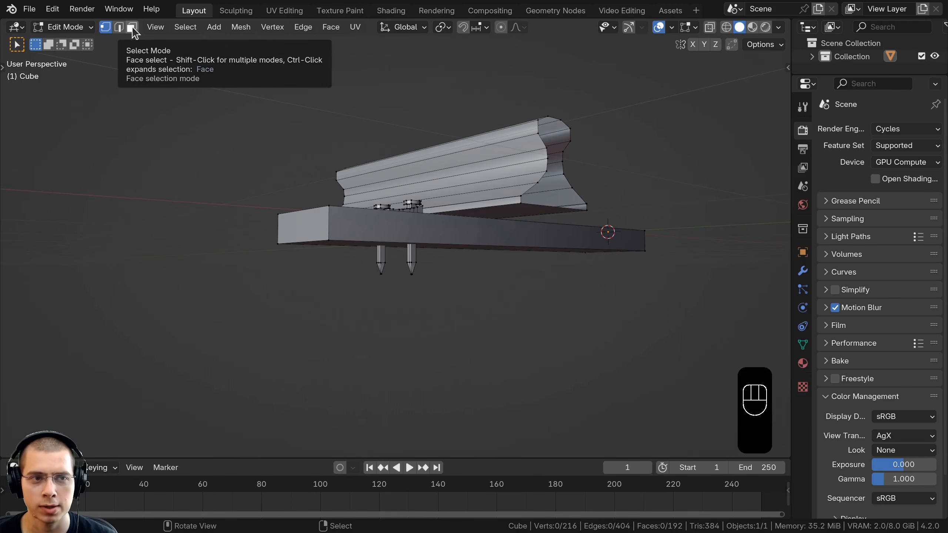
{"action": "left_click", "coordinate": [132, 28]}
{"action": "middle_click_drag", "start_coordinate": [303, 201], "coordinate": [373, 269]}
{"action": "left_click", "coordinate": [364, 254]}
{"action": "key", "text": "g"}
{"action": "key", "text": "z"}
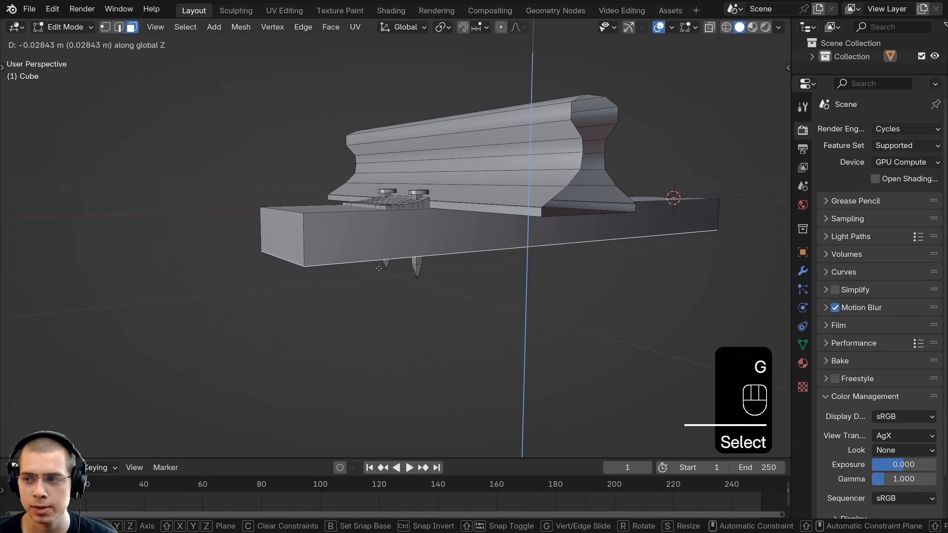
{"action": "left_click", "coordinate": [378, 266]}
Select the clip plate with both linked spikes and narrow them along Y to about 0.85 times their width
{"action": "middle_click_drag", "start_coordinate": [375, 224], "coordinate": [463, 278]}
{"action": "left_click", "coordinate": [416, 286]}
{"action": "scroll", "coordinate": [407, 261], "scroll_direction": "up", "scroll_amount": 5}
{"action": "mouse_move", "coordinate": [394, 200]}
{"action": "middle_mouse_down", "text": "shift"}
{"action": "mouse_move", "coordinate": [394, 235]}
{"action": "mouse_move", "coordinate": [400, 208]}
{"action": "middle_mouse_up", "text": "shift"}
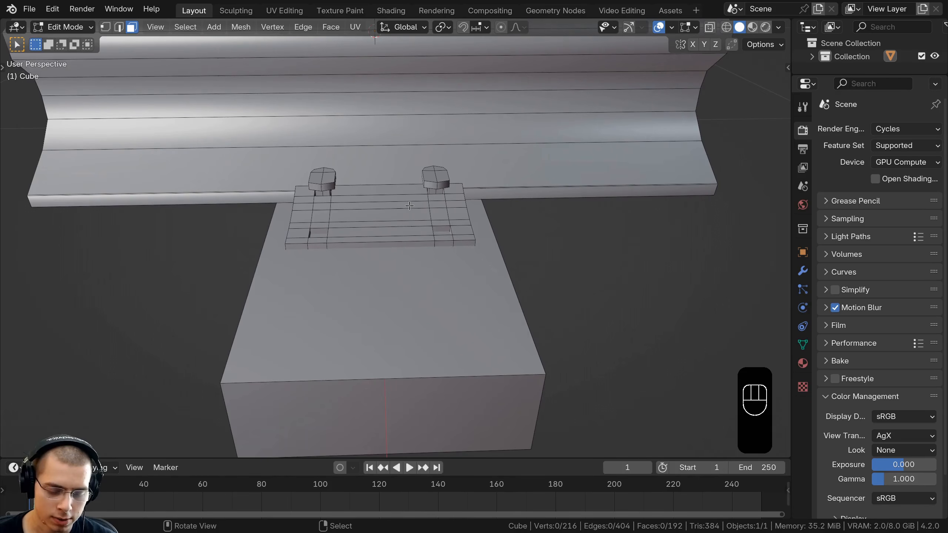
{"action": "key", "text": "l"}
{"action": "key", "text": "l"}
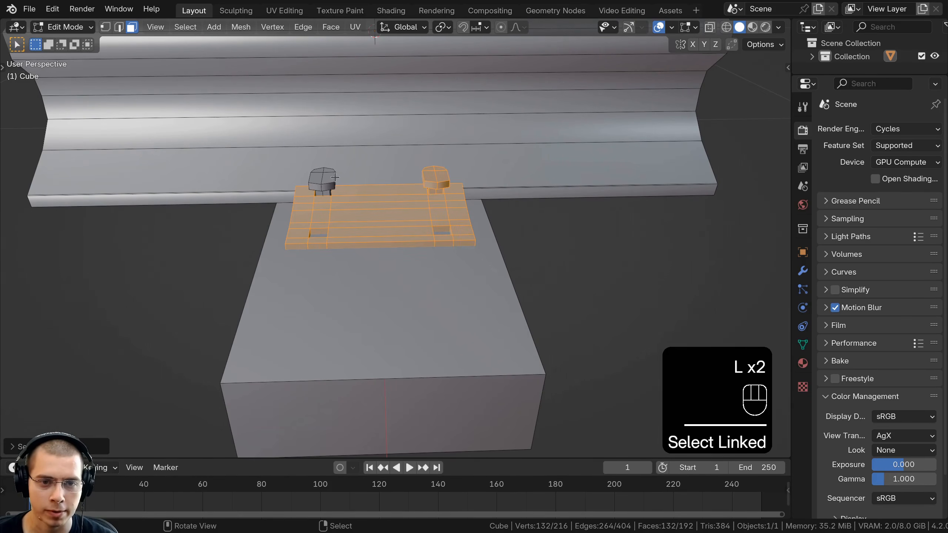
{"action": "key", "text": "l"}
{"action": "key", "text": "s"}
{"action": "key", "text": "y"}
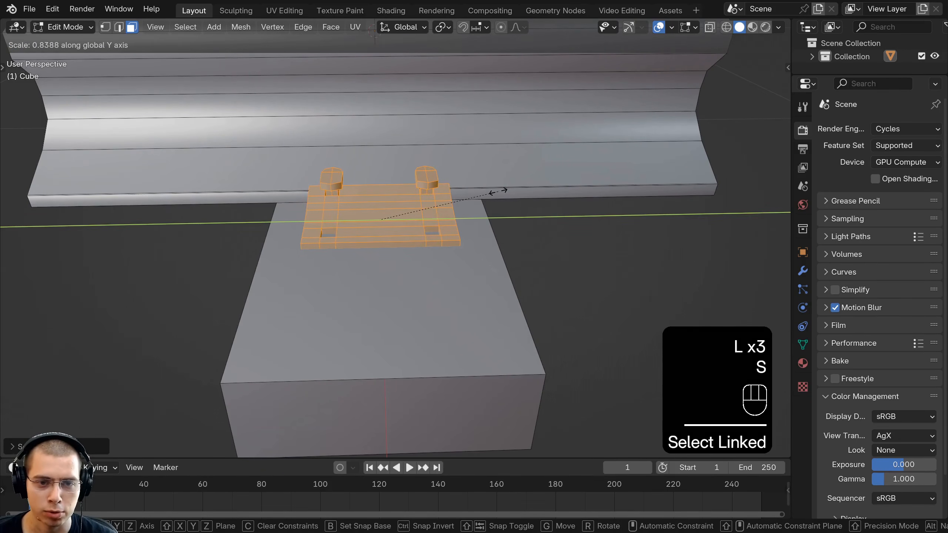
{"action": "left_click", "coordinate": [501, 192]}
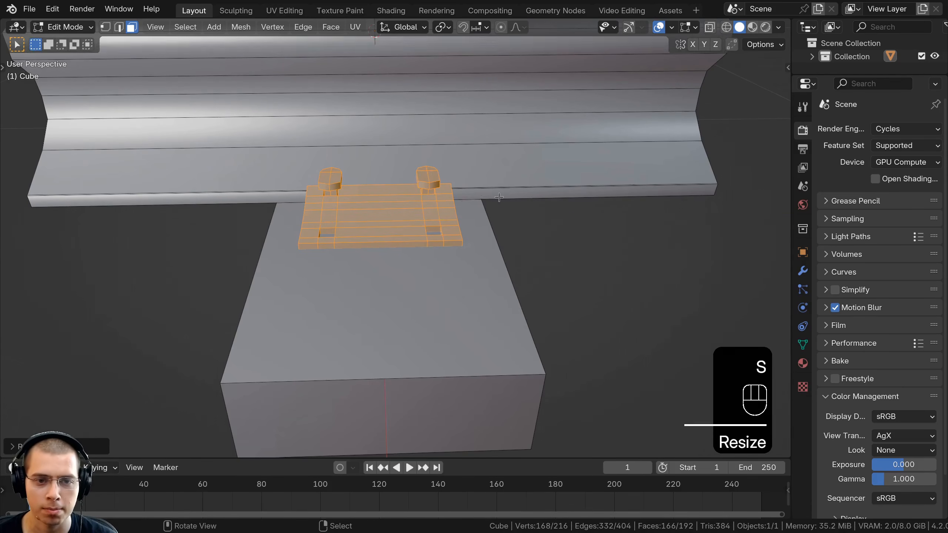
Select the tie's two long side faces and scale them along Y to adjust the tie's width
{"action": "middle_click_drag", "start_coordinate": [500, 191], "coordinate": [368, 278]}
{"action": "left_click", "coordinate": [433, 263]}
{"action": "left_click", "coordinate": [433, 284], "text": "shift"}
{"action": "key", "text": "s"}
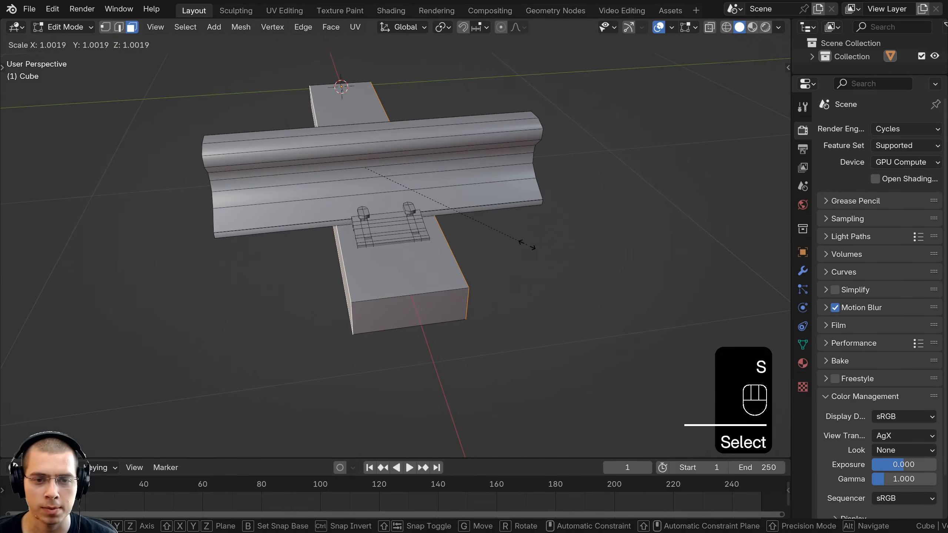
{"action": "key", "text": "y"}
{"action": "left_click", "coordinate": [530, 244]}
Delete the tie's inner end face at the track centre so that end is open
{"action": "middle_click_drag", "start_coordinate": [527, 243], "coordinate": [481, 283]}
{"action": "middle_click_drag", "start_coordinate": [459, 246], "coordinate": [343, 174]}
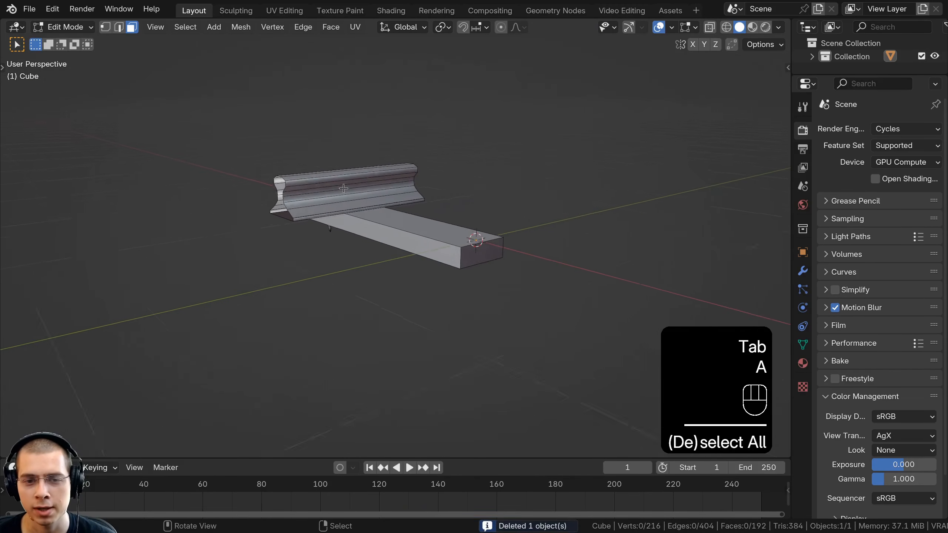
{"action": "scroll", "coordinate": [415, 202], "scroll_direction": "up", "scroll_amount": 2}
{"action": "scroll", "coordinate": [343, 174], "scroll_direction": "up", "scroll_amount": 2}
{"action": "left_click", "coordinate": [509, 231]}
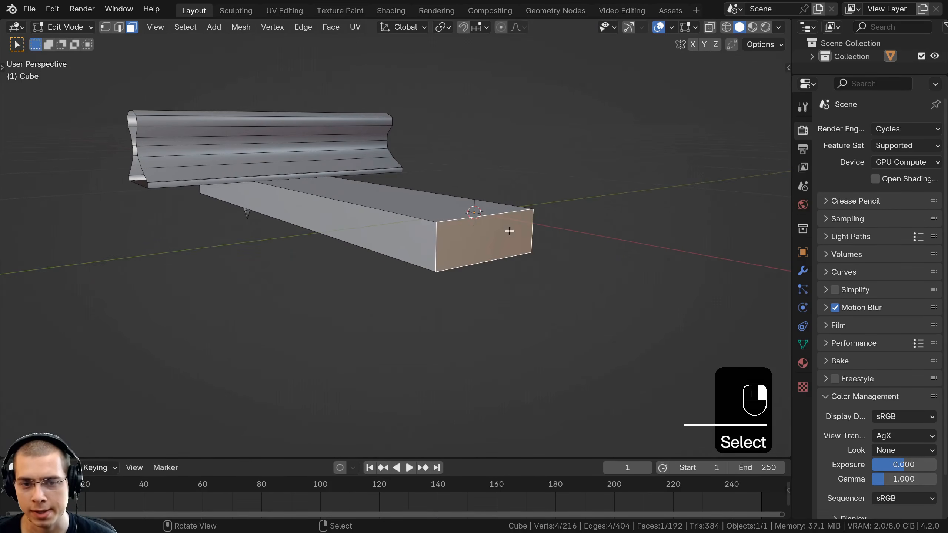
{"action": "key", "text": "x"}
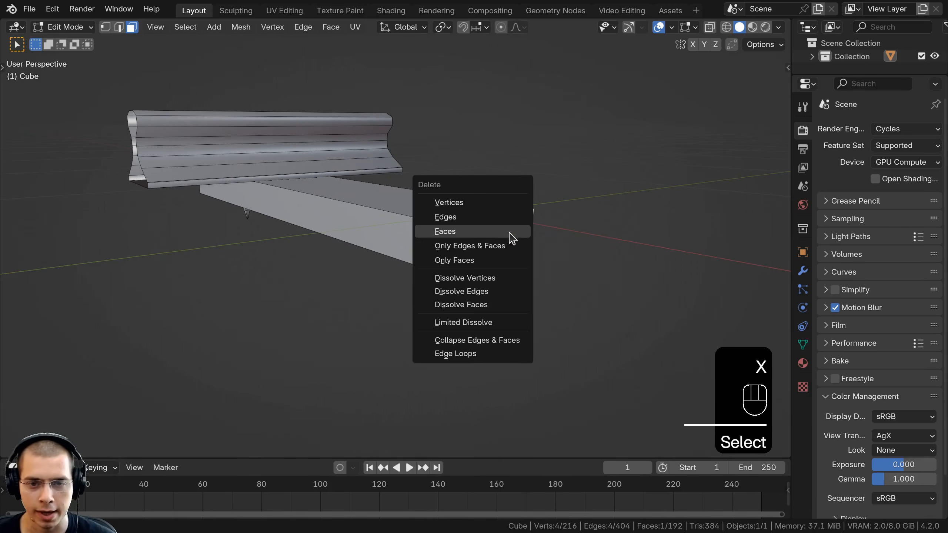
{"action": "left_click", "coordinate": [489, 238]}
Select the whole linked tie and bevel its edges with two segments and an offset of about 0.004 m
{"action": "middle_click_drag", "start_coordinate": [452, 223], "coordinate": [490, 270]}
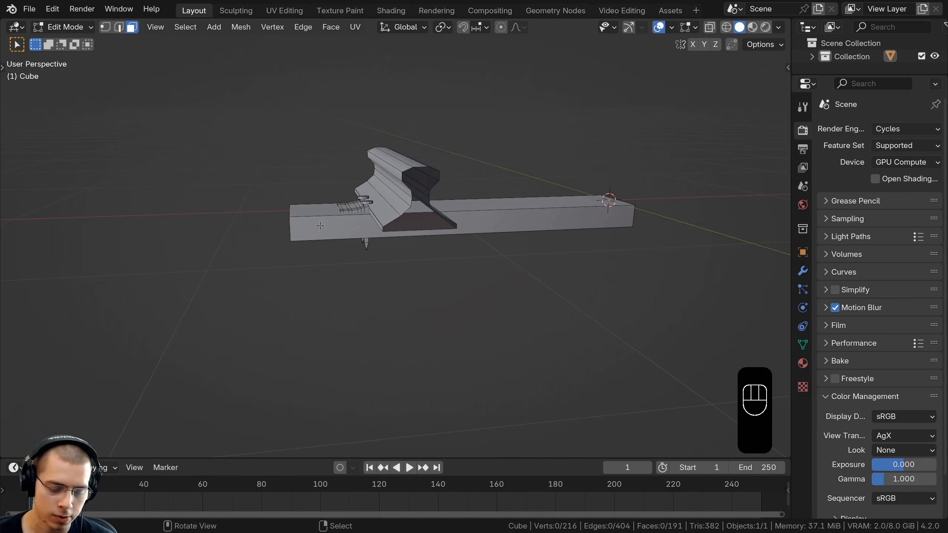
{"action": "key", "text": "l"}
{"action": "middle_click_drag", "start_coordinate": [291, 236], "coordinate": [427, 237]}
{"action": "scroll", "coordinate": [448, 224], "scroll_direction": "up", "scroll_amount": 4}
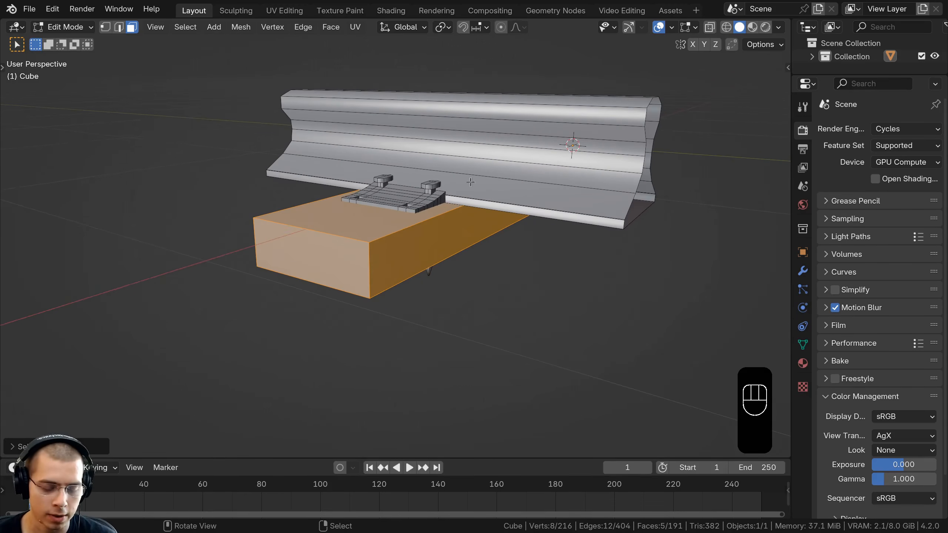
{"action": "scroll", "coordinate": [560, 239], "scroll_direction": "up", "scroll_amount": 3}
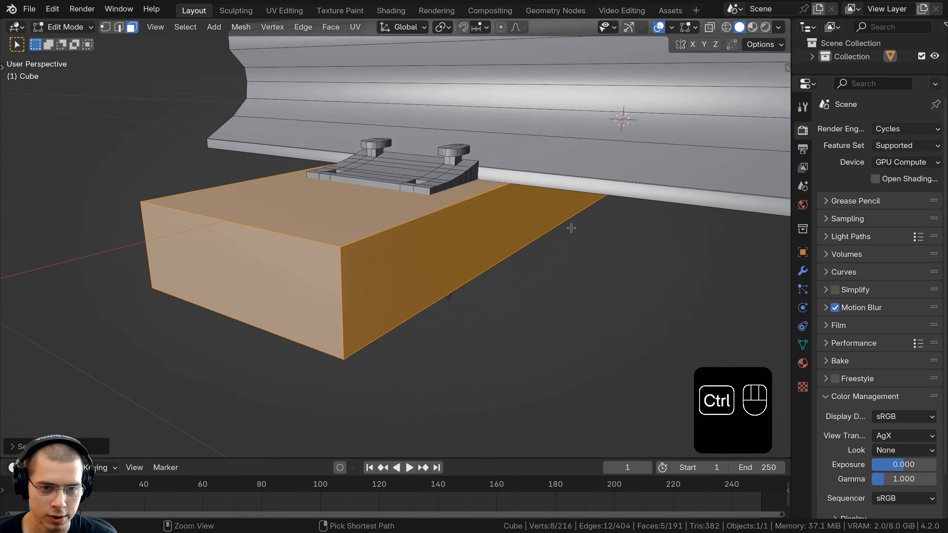
{"action": "key", "text": "ctrl+b"}
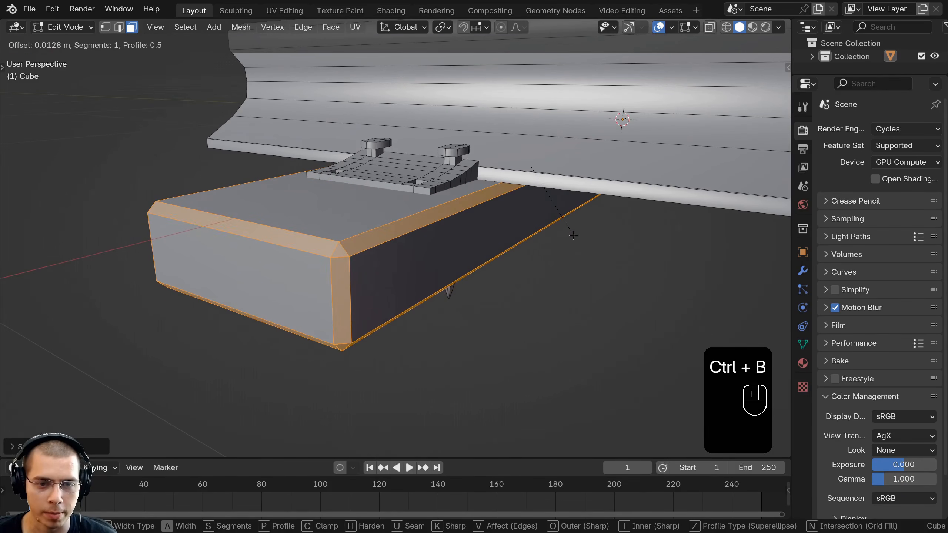
{"action": "scroll", "coordinate": [573, 235], "scroll_direction": "up", "scroll_amount": 1}
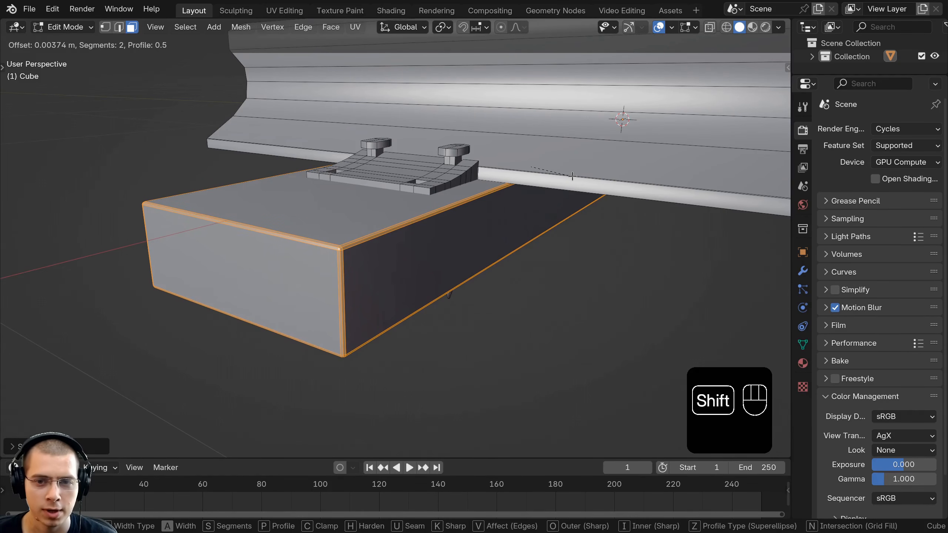
{"action": "left_click", "coordinate": [572, 176]}
{"action": "scroll", "coordinate": [520, 195], "scroll_direction": "down", "scroll_amount": 4}
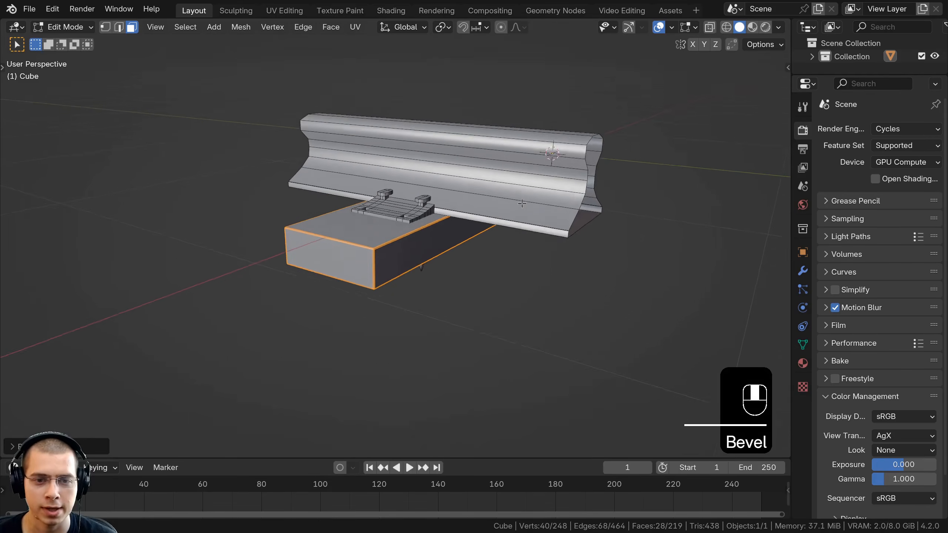
Return to Object Mode, apply Shade Auto Smooth at 80° to the whole object and save the file
{"action": "key", "text": "Tab"}
{"action": "scroll", "coordinate": [506, 201], "scroll_direction": "up", "scroll_amount": 5}
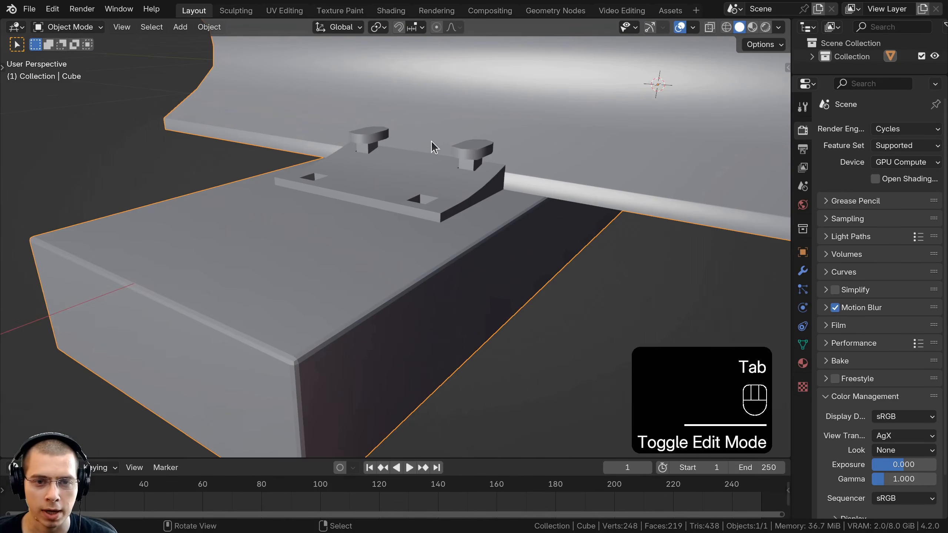
{"action": "key", "text": "w"}
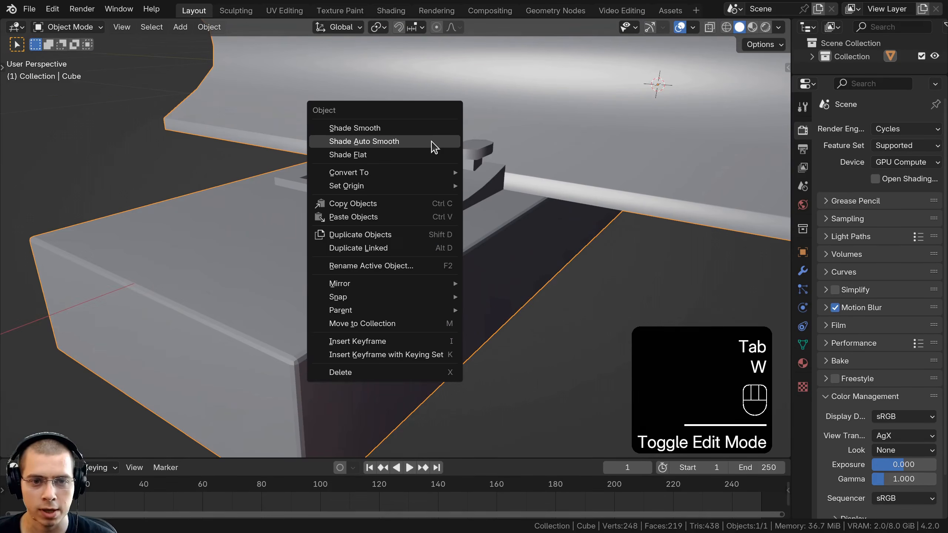
{"action": "left_click", "coordinate": [397, 143]}
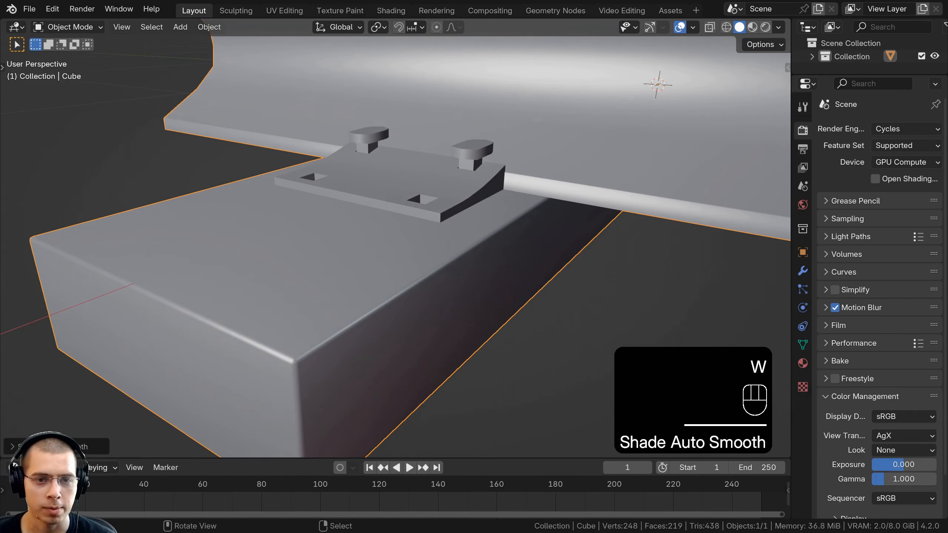
{"action": "left_click", "coordinate": [52, 447]}
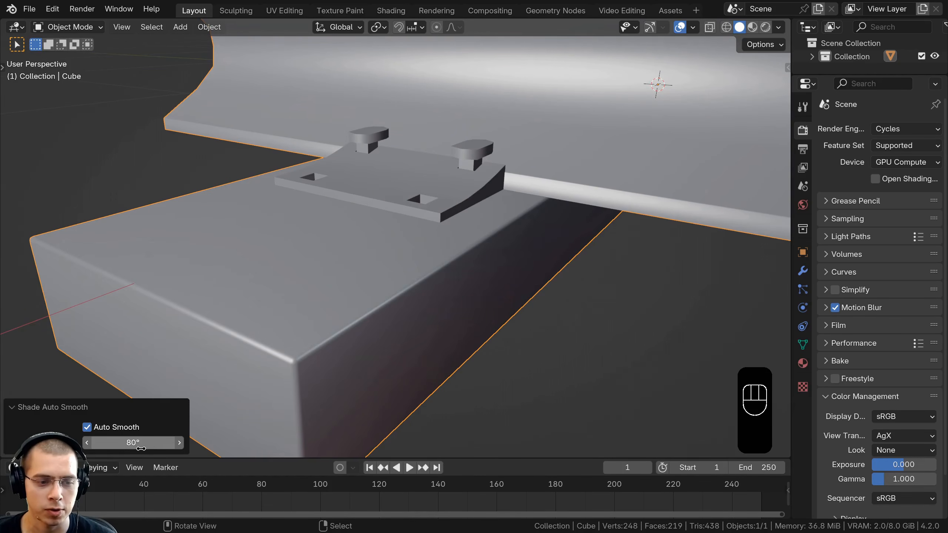
{"action": "scroll", "coordinate": [328, 350], "scroll_direction": "down", "scroll_amount": 8}
{"action": "left_click", "coordinate": [85, 406]}
{"action": "middle_click_drag", "start_coordinate": [209, 344], "coordinate": [332, 239]}
{"action": "key", "text": "ctrl+s"}
{"action": "key", "text": "g"}
{"action": "right_click", "coordinate": [758, 263]}
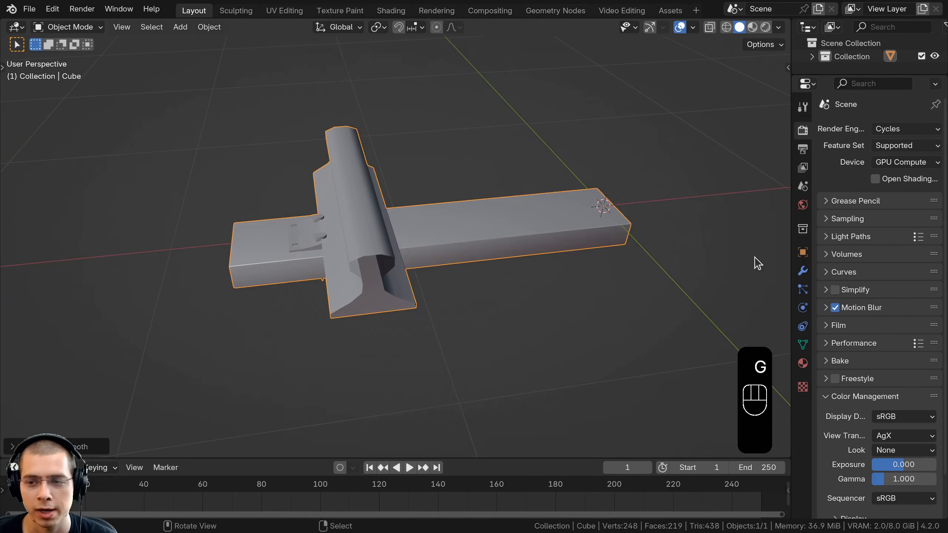
Add a Mirror modifier on the X axis to create the opposite rail and the other half of the tie
{"action": "left_click", "coordinate": [803, 271]}
{"action": "left_click_drag", "start_coordinate": [792, 389], "coordinate": [724, 391]}
{"action": "left_click", "coordinate": [798, 159]}
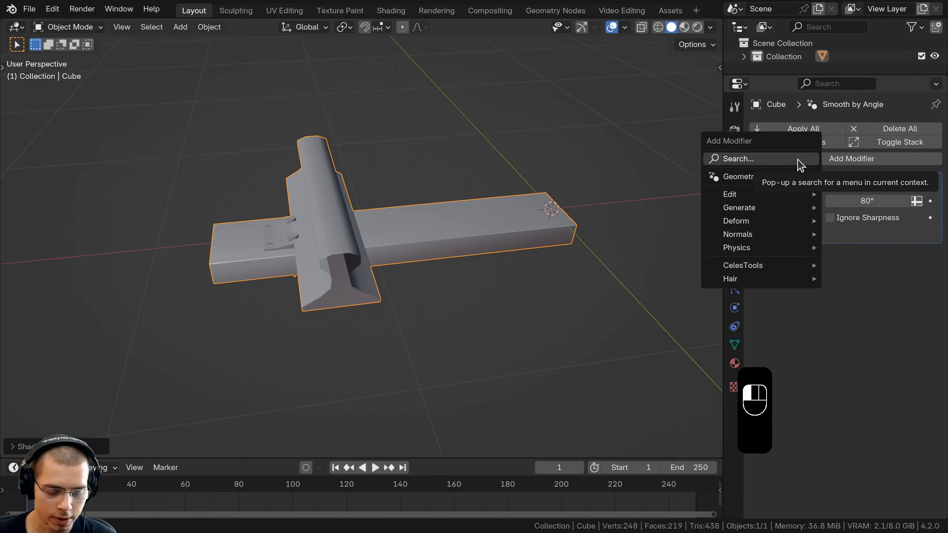
{"action": "type", "text": "mir"}
{"action": "key", "text": "Return"}
{"action": "middle_click_drag", "start_coordinate": [450, 267], "coordinate": [324, 281], "text": "shift"}
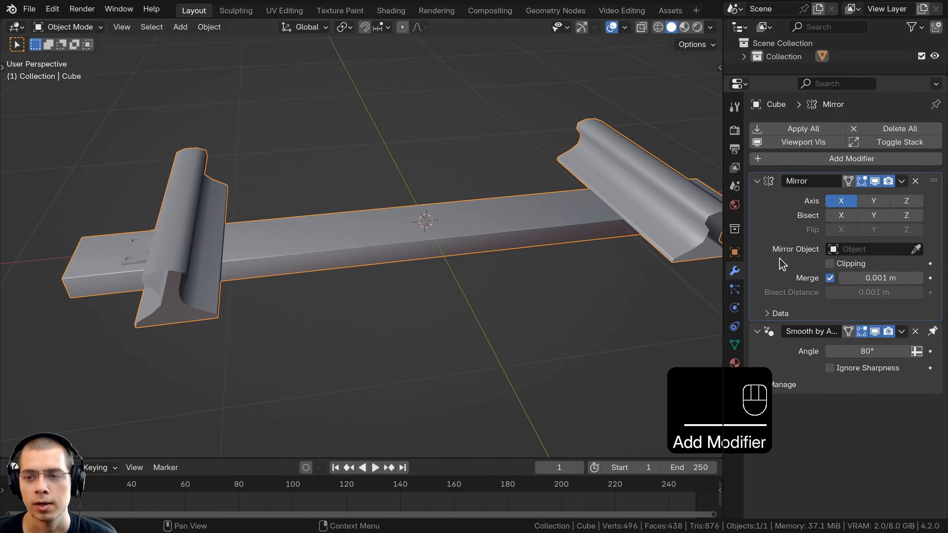
{"action": "left_click", "coordinate": [840, 202]}
{"action": "left_click", "coordinate": [841, 202]}
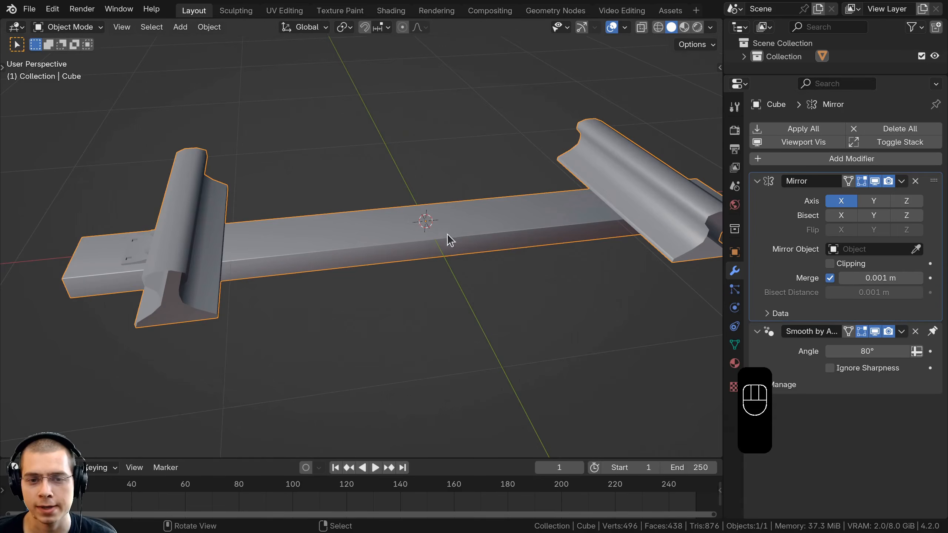
In vertex select mode, clear the selection and select the tie's open edge loop at the centre seam
{"action": "middle_click_drag", "start_coordinate": [448, 239], "coordinate": [401, 268]}
{"action": "scroll", "coordinate": [411, 264], "scroll_direction": "up", "scroll_amount": 5}
{"action": "key", "text": "Tab"}
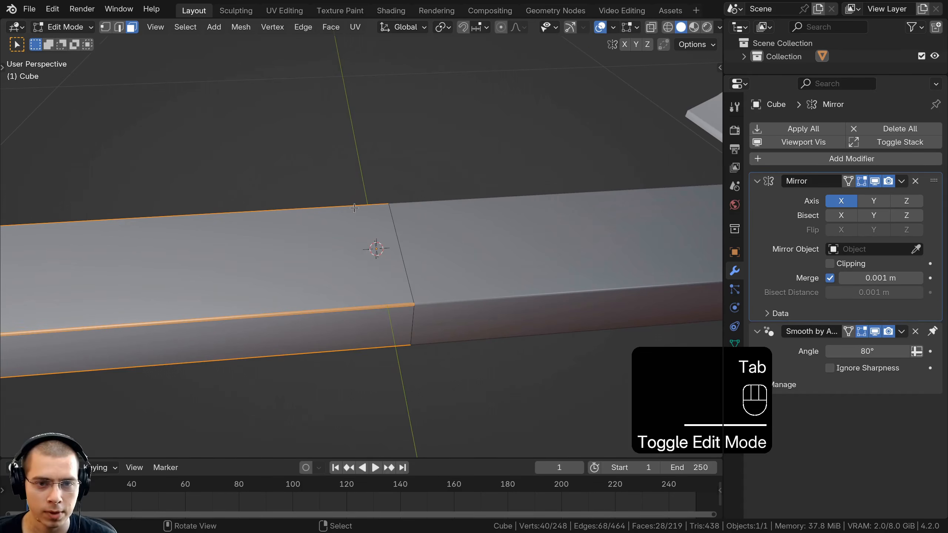
{"action": "left_click", "coordinate": [105, 27]}
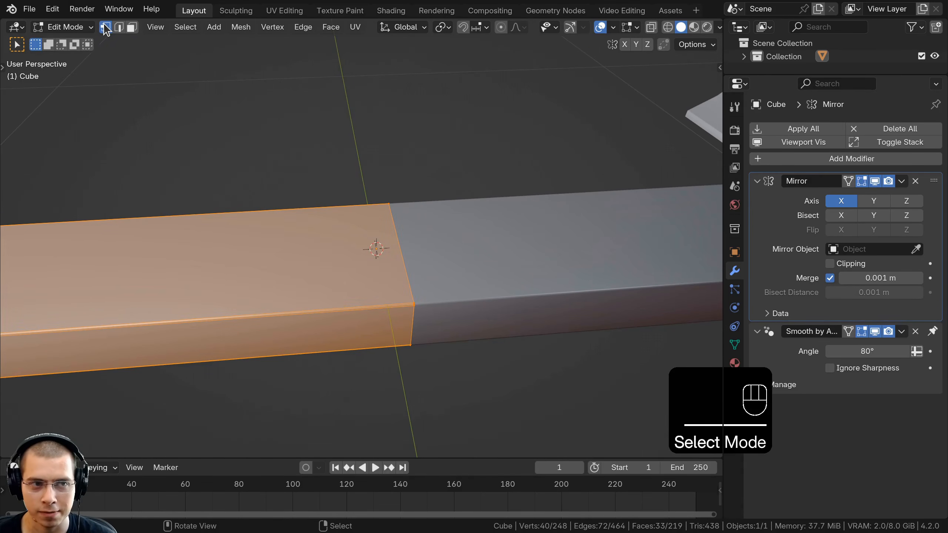
{"action": "key", "text": "a"}
{"action": "key", "text": "a"}
{"action": "key", "text": "a"}
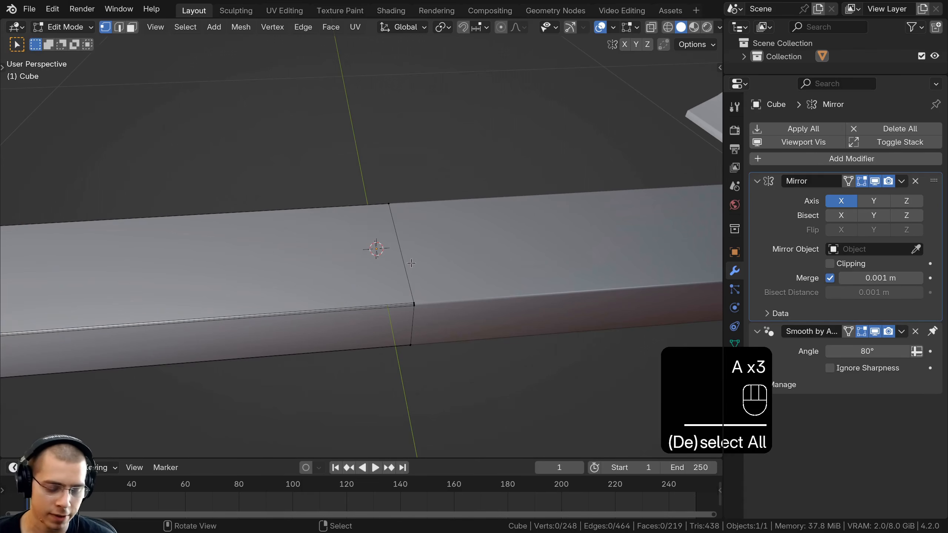
{"action": "right_click", "coordinate": [398, 246], "text": "alt"}
{"action": "scroll", "coordinate": [430, 277], "scroll_direction": "down", "scroll_amount": 2}
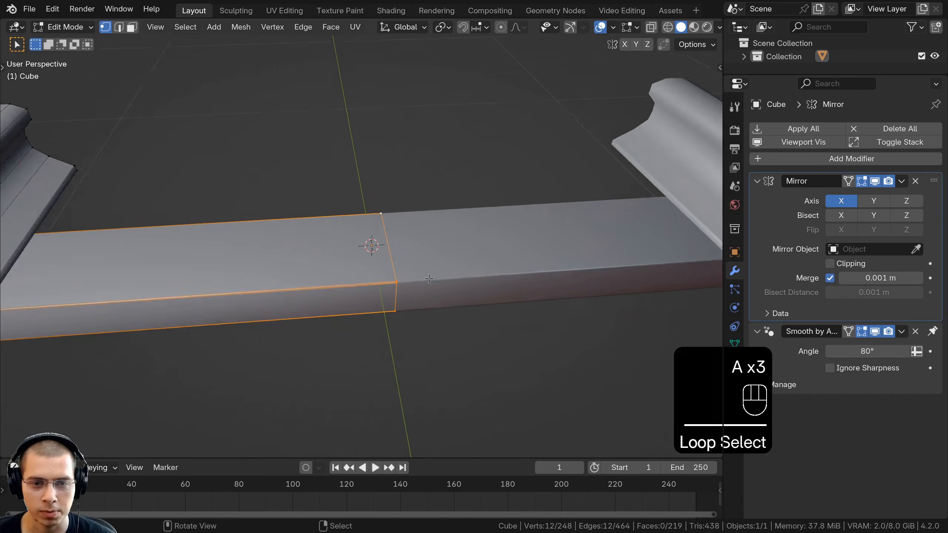
{"action": "middle_click_drag", "start_coordinate": [430, 278], "coordinate": [407, 264]}
{"action": "scroll", "coordinate": [408, 268], "scroll_direction": "up", "scroll_amount": 3}
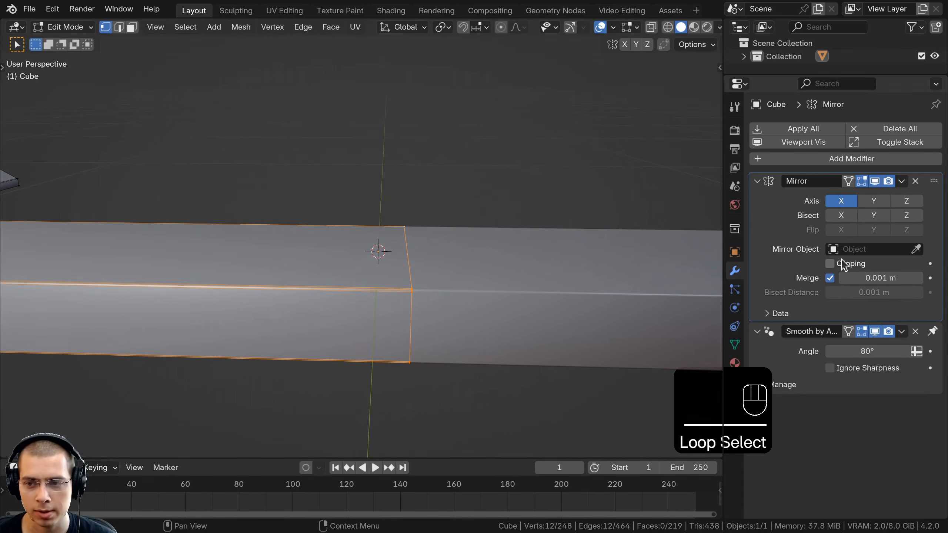
Enable Clipping on the Mirror modifier and move the selected loop along X until it snaps to the mirror plane
{"action": "left_click", "coordinate": [830, 264]}
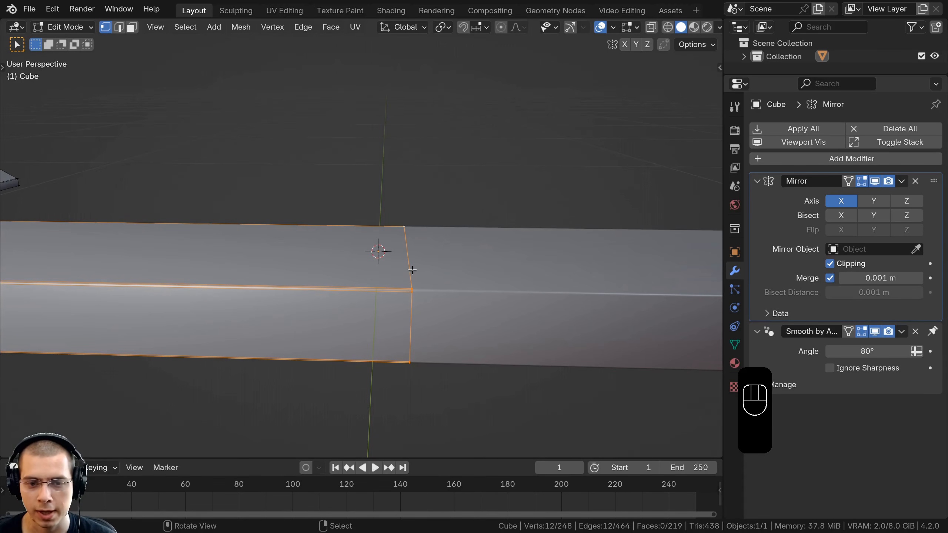
{"action": "key", "text": "g"}
{"action": "key", "text": "x"}
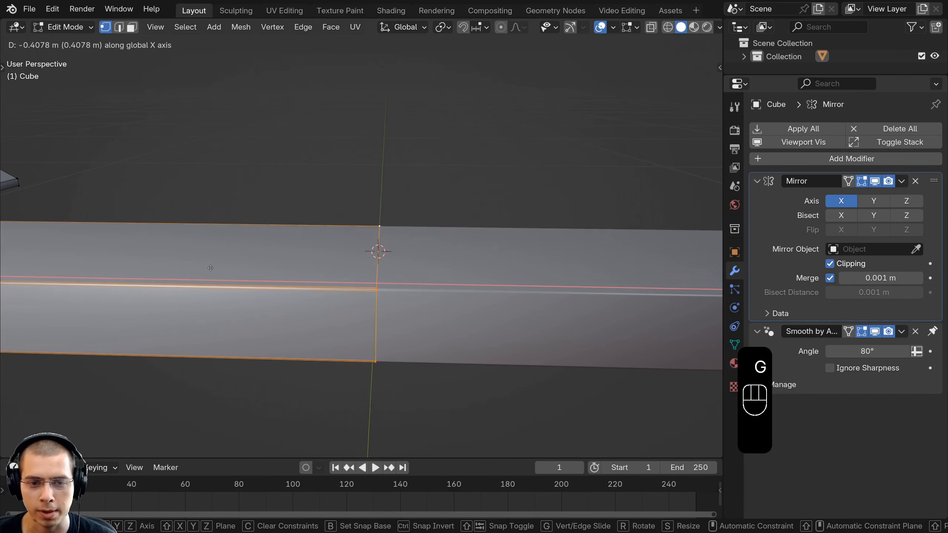
{"action": "left_click", "coordinate": [209, 268]}
{"action": "middle_click_drag", "start_coordinate": [385, 254], "coordinate": [392, 280]}
{"action": "scroll", "coordinate": [392, 280], "scroll_direction": "down", "scroll_amount": 1}
Test the mirror clipping by freely moving the tie's centre loop, without keeping the move
{"action": "key", "text": "g"}
{"action": "middle_click", "coordinate": [369, 277]}
{"action": "left_click", "coordinate": [369, 278]}
{"action": "key", "text": "g"}
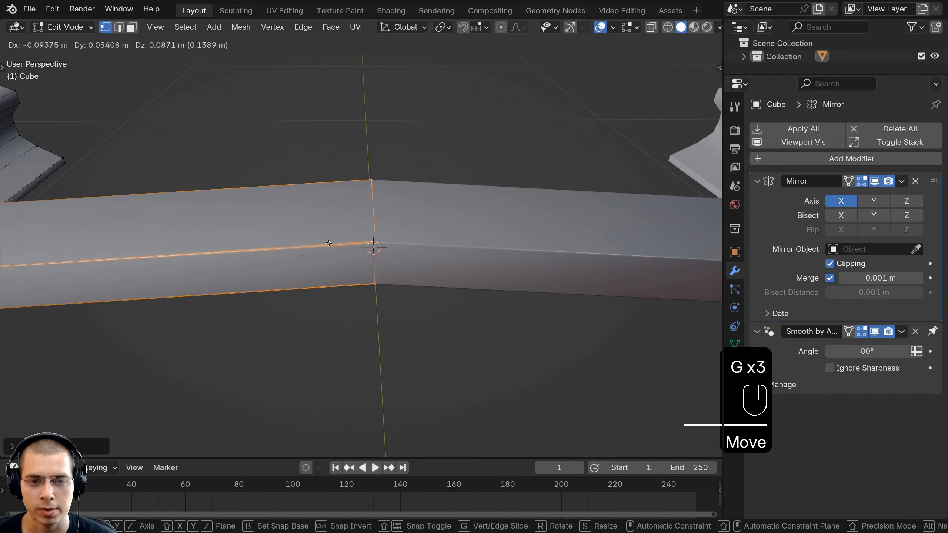
{"action": "right_click", "coordinate": [341, 217]}
Return to Object Mode and add an Array modifier to the mirrored track section
{"action": "scroll", "coordinate": [341, 217], "scroll_direction": "down", "scroll_amount": 5}
{"action": "key", "text": "Tab"}
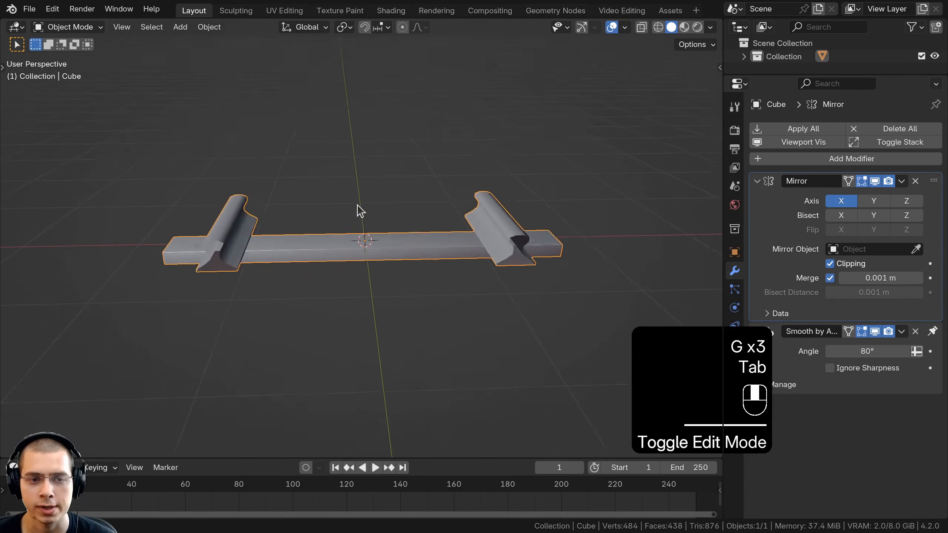
{"action": "middle_click_drag", "start_coordinate": [409, 221], "coordinate": [471, 259]}
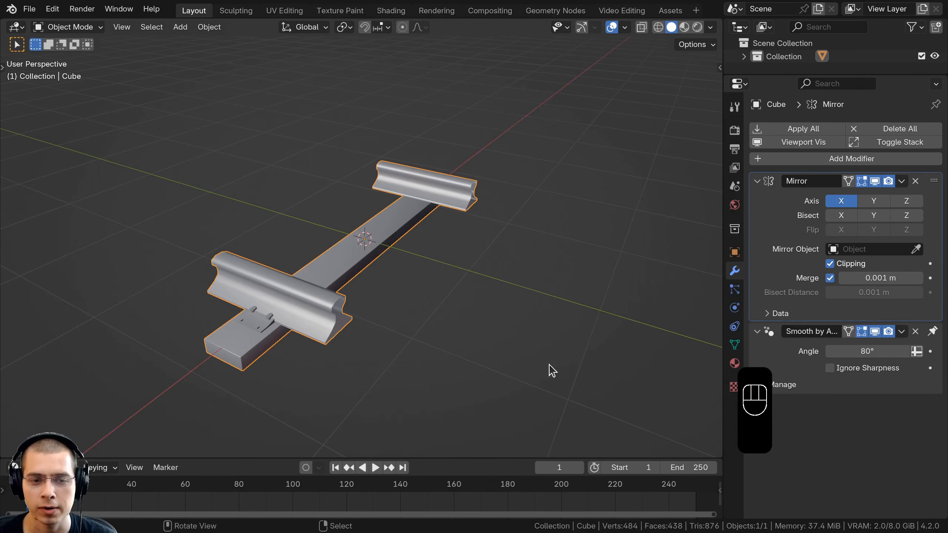
{"action": "left_click", "coordinate": [808, 159]}
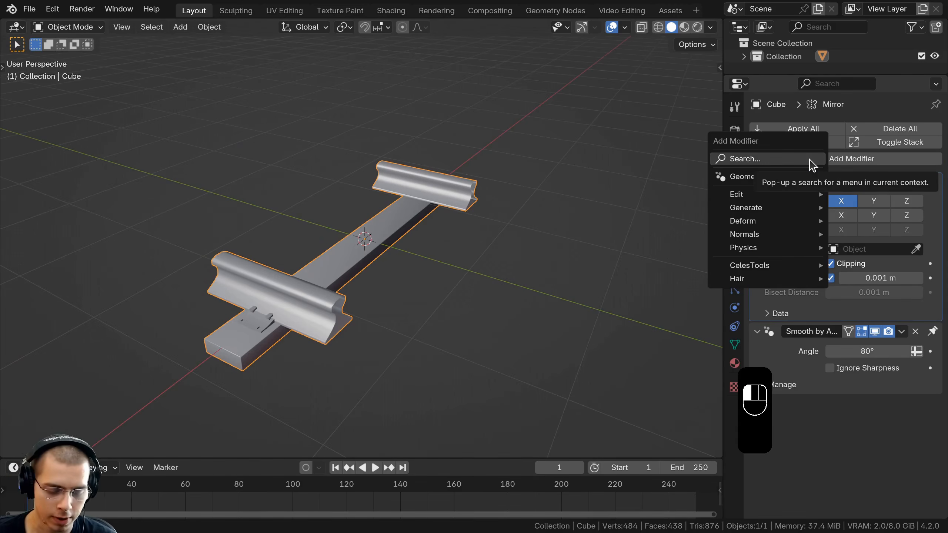
{"action": "left_click", "coordinate": [810, 160]}
{"action": "type", "text": "ar"}
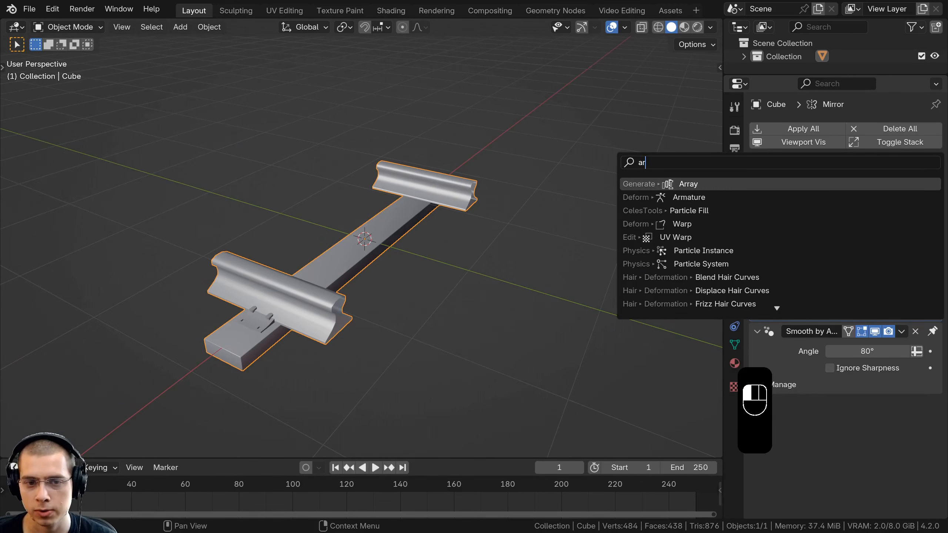
{"action": "left_click", "coordinate": [660, 191]}
{"action": "mouse_move", "coordinate": [420, 260]}
{"action": "middle_mouse_down"}
{"action": "mouse_move", "coordinate": [412, 243]}
{"action": "mouse_move", "coordinate": [426, 265]}
{"action": "middle_mouse_up"}
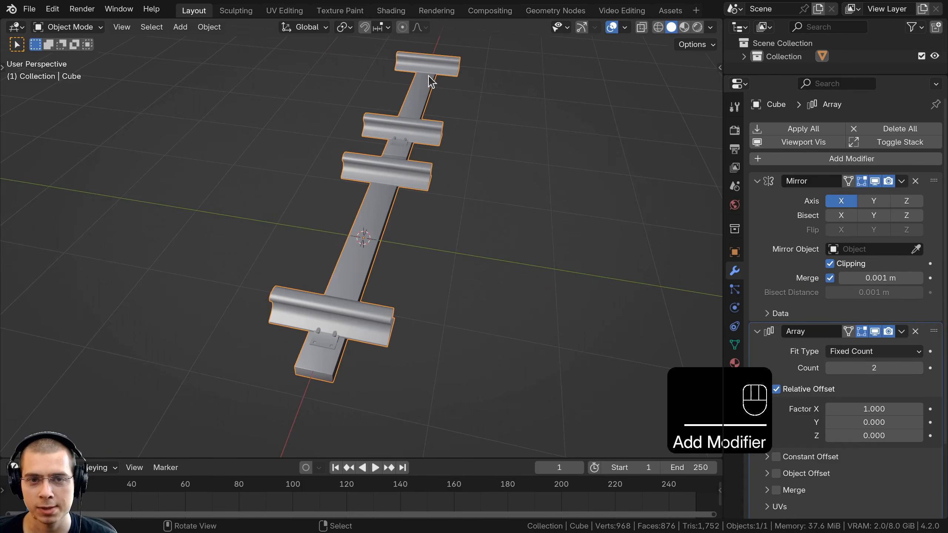
Set the Array modifier's relative offset Y factor to 1
{"action": "scroll", "coordinate": [807, 268], "scroll_direction": "down", "scroll_amount": 5}
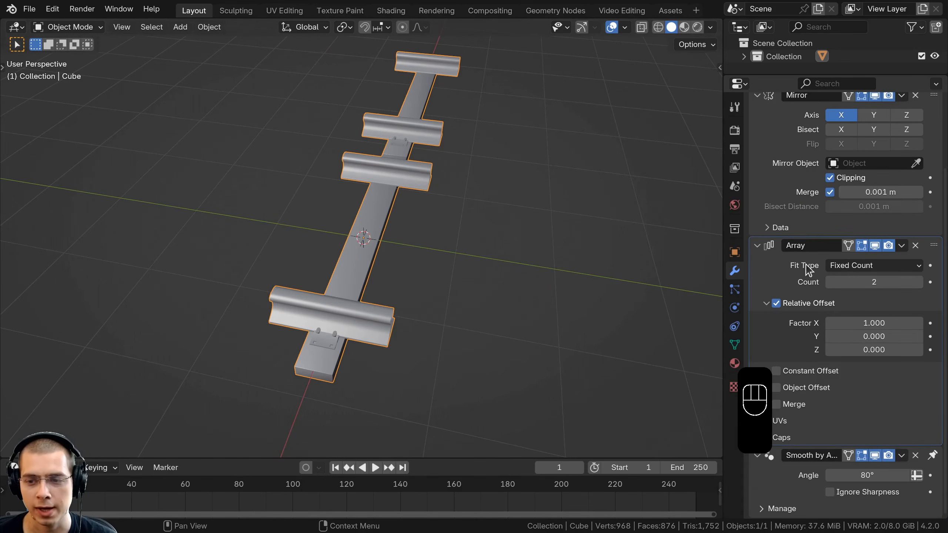
{"action": "left_click_drag", "start_coordinate": [723, 238], "coordinate": [739, 238]}
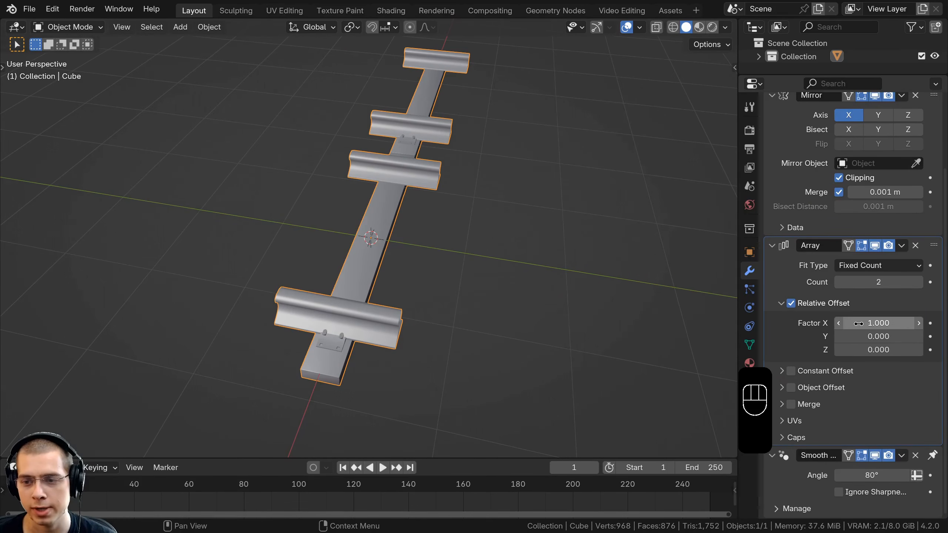
{"action": "mouse_move", "coordinate": [885, 323]}
{"action": "left_mouse_down"}
{"action": "mouse_move", "coordinate": [844, 323]}
{"action": "mouse_move", "coordinate": [896, 323]}
{"action": "left_mouse_up"}
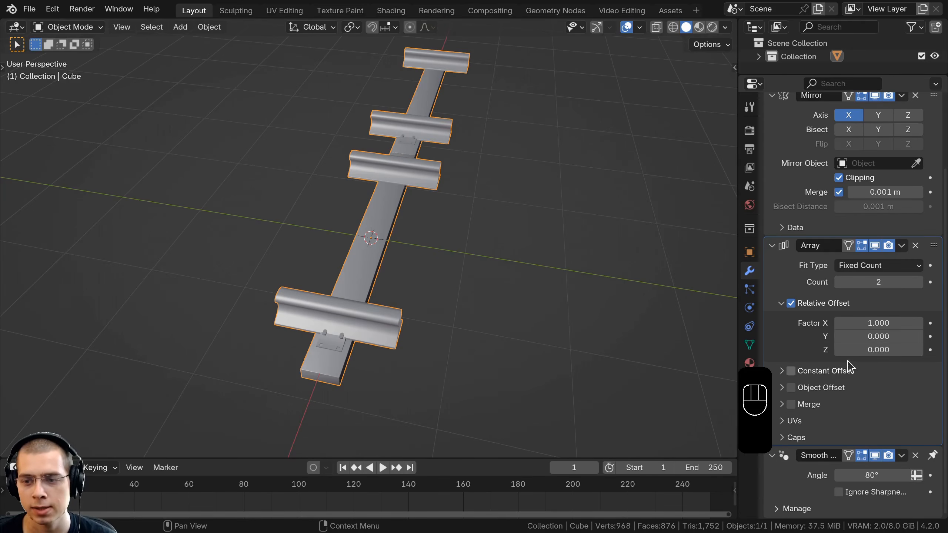
{"action": "left_click", "coordinate": [877, 338]}
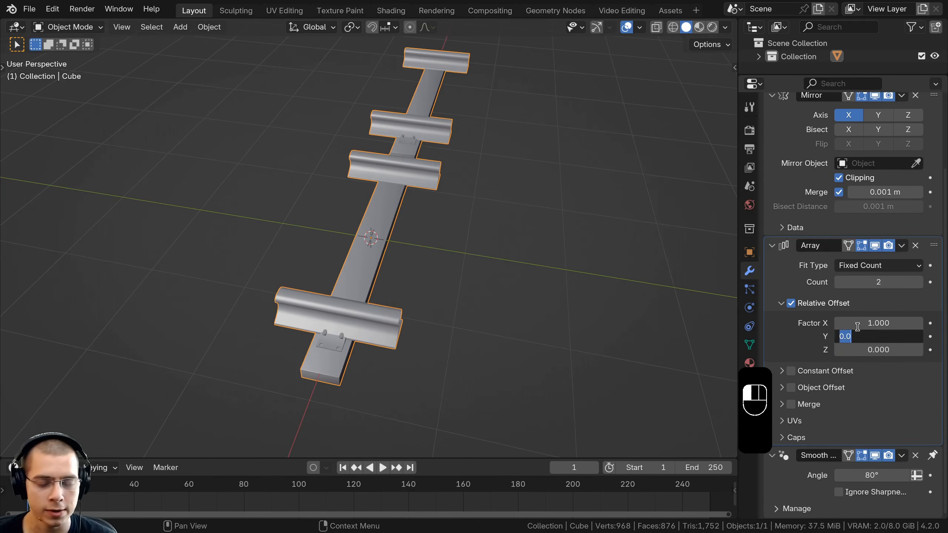
{"action": "type", "text": "1"}
{"action": "key", "text": "Return"}
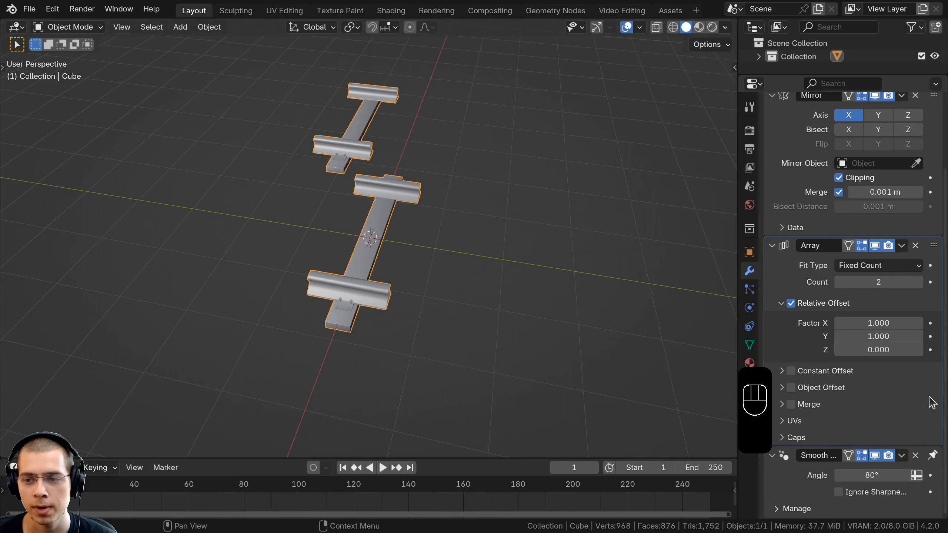
Set the Array modifier's relative offset X factor to 0
{"action": "left_click", "coordinate": [884, 323]}
{"action": "type", "text": "0"}
{"action": "key", "text": "Return"}
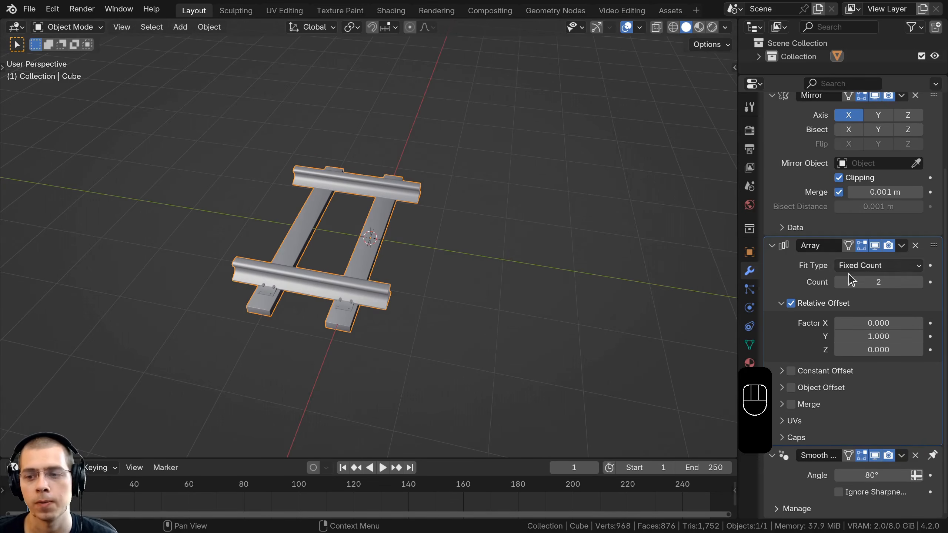
Raise the Array modifier's count to 72 to extend the track into a long straight run
{"action": "left_click_drag", "start_coordinate": [859, 282], "coordinate": [922, 282]}
{"action": "scroll", "coordinate": [411, 295], "scroll_direction": "down", "scroll_amount": 3}
{"action": "middle_click_drag", "start_coordinate": [407, 296], "coordinate": [318, 278], "text": "shift"}
{"action": "middle_click_drag", "start_coordinate": [317, 278], "coordinate": [355, 316], "text": "shift"}
{"action": "scroll", "coordinate": [392, 295], "scroll_direction": "up", "scroll_amount": 3}
{"action": "middle_click_drag", "start_coordinate": [435, 286], "coordinate": [430, 258], "text": "shift"}
{"action": "scroll", "coordinate": [430, 259], "scroll_direction": "up", "scroll_amount": 1}
{"action": "left_click_drag", "start_coordinate": [872, 283], "coordinate": [926, 283], "text": "shift"}
{"action": "middle_click_drag", "start_coordinate": [418, 306], "coordinate": [489, 313]}
{"action": "middle_click_drag", "start_coordinate": [489, 314], "coordinate": [499, 293], "text": "shift"}
{"action": "middle_click_drag", "start_coordinate": [498, 293], "coordinate": [448, 285]}
{"action": "mouse_move", "coordinate": [448, 285]}
{"action": "middle_mouse_down", "text": "shift"}
{"action": "mouse_move", "coordinate": [453, 292]}
{"action": "mouse_move", "coordinate": [448, 286]}
{"action": "middle_mouse_up", "text": "shift"}
{"action": "middle_click_drag", "start_coordinate": [448, 285], "coordinate": [448, 301]}
Save the file and deselect the track
{"action": "key", "text": "ctrl+s"}
{"action": "key", "text": "a"}
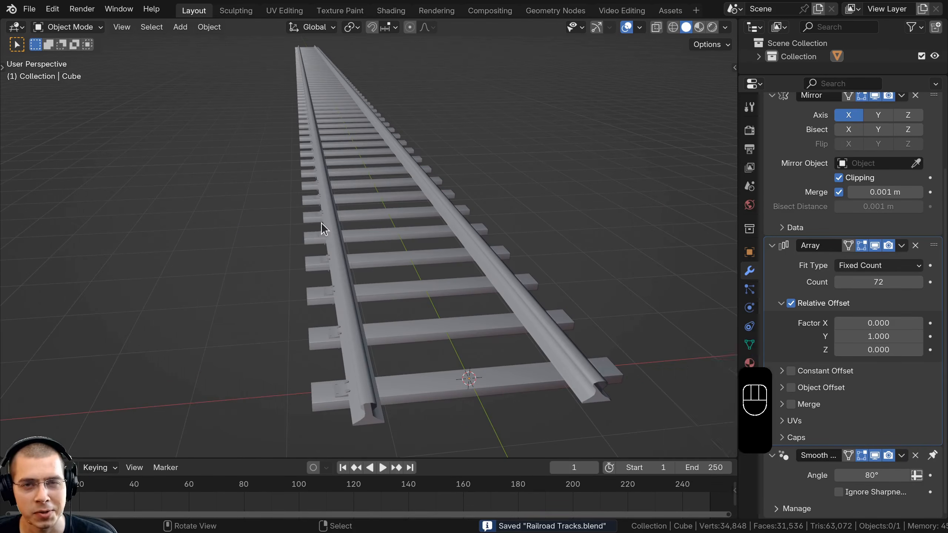
{"action": "middle_click_drag", "start_coordinate": [324, 229], "coordinate": [309, 233]}
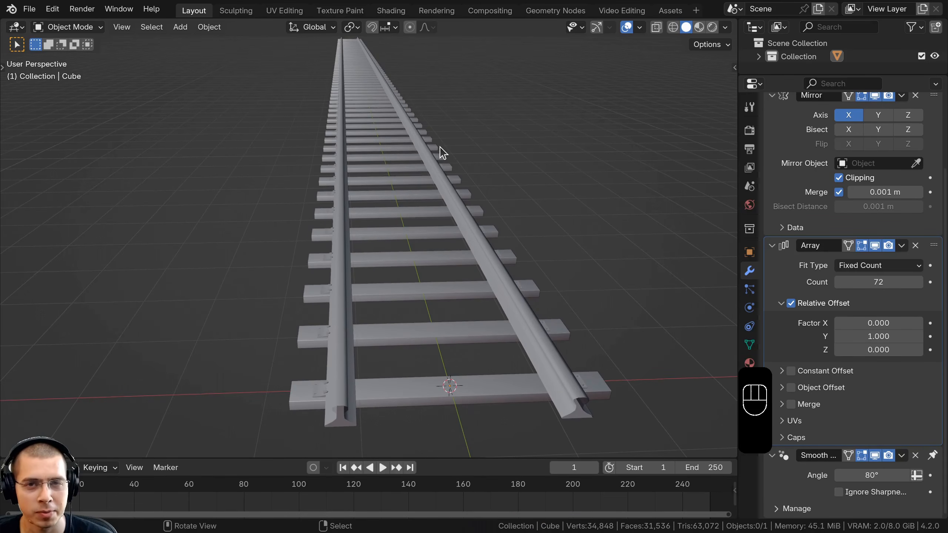
{"action": "middle_click_drag", "start_coordinate": [404, 150], "coordinate": [400, 194]}
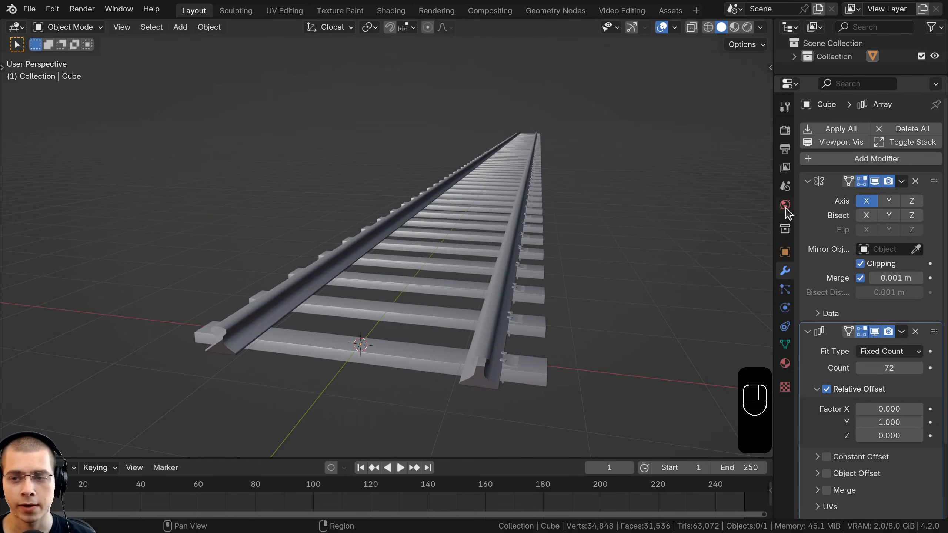
Assign an Environment Texture to the world background color and load buikslotermeerplein_1k.hdr into it
{"action": "left_click", "coordinate": [785, 205]}
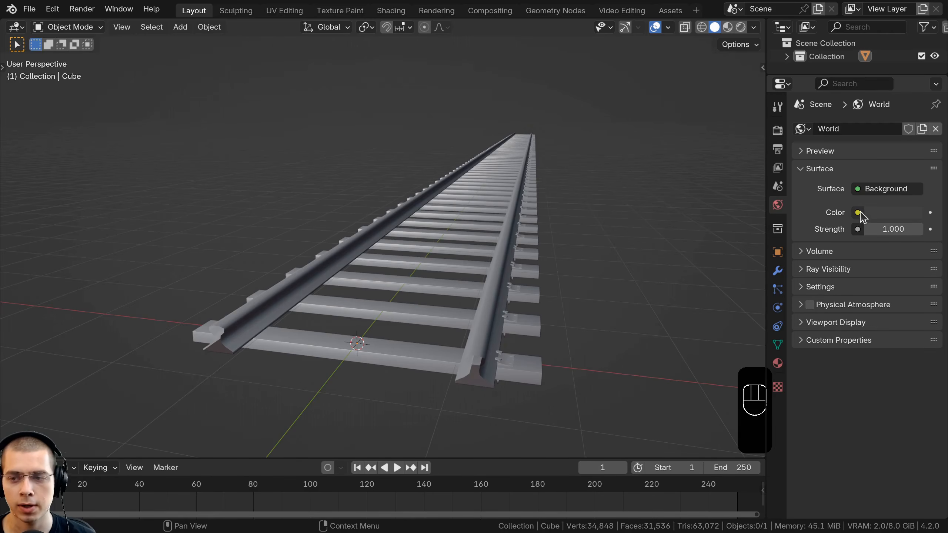
{"action": "left_click", "coordinate": [858, 213]}
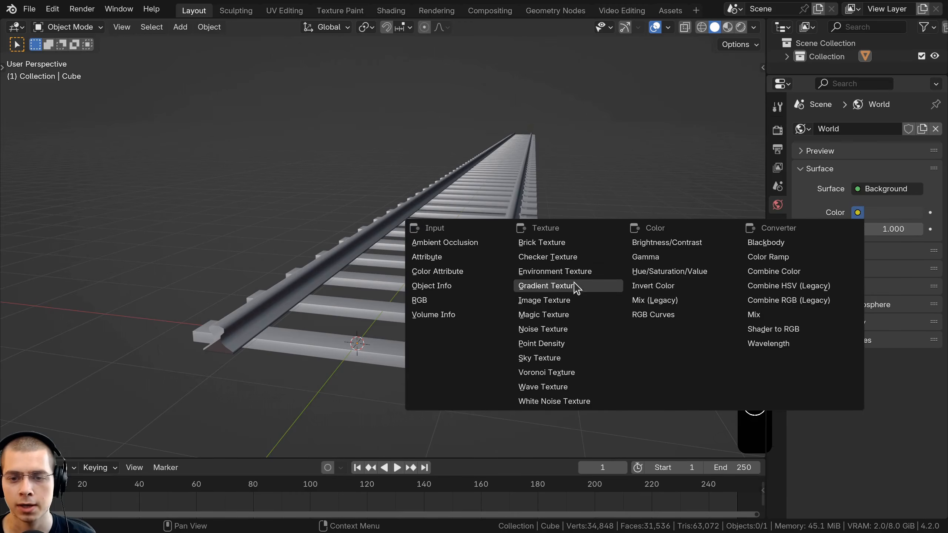
{"action": "left_click", "coordinate": [559, 279]}
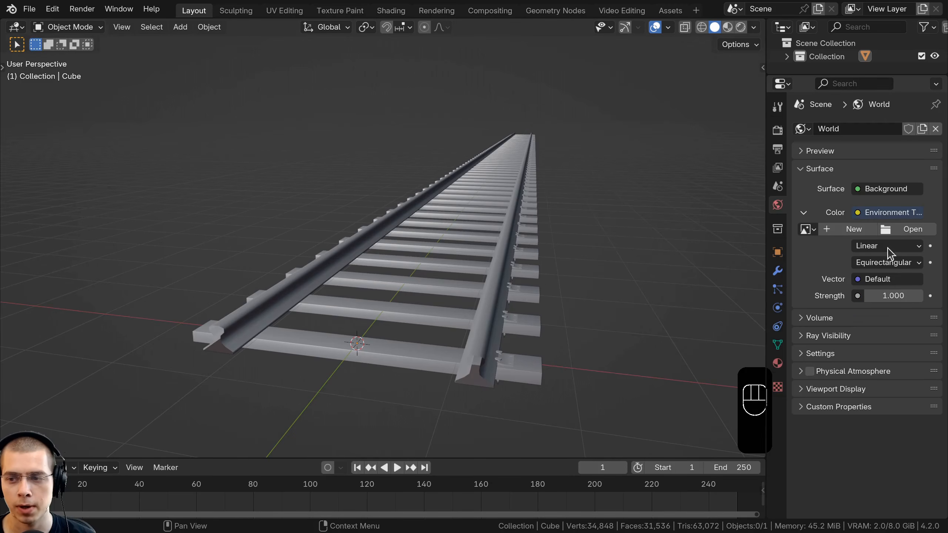
{"action": "left_click", "coordinate": [911, 229]}
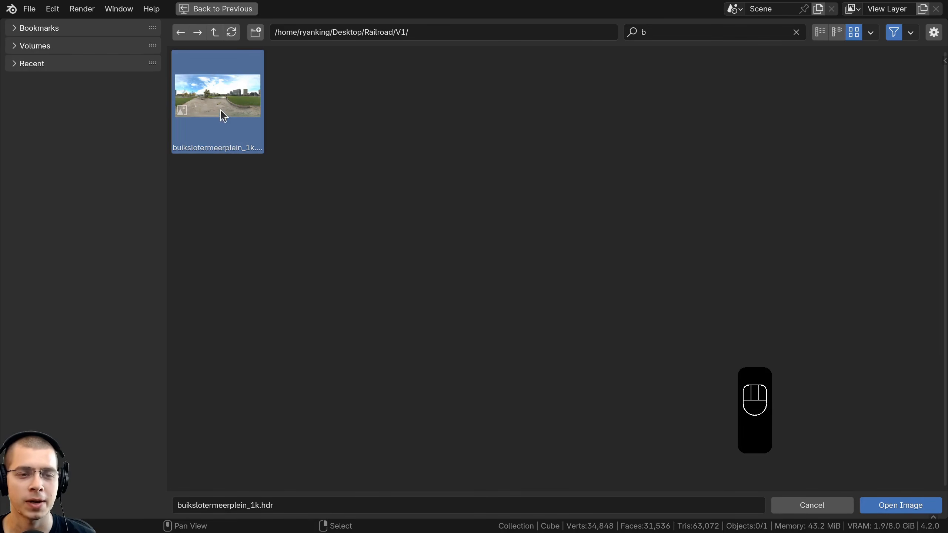
{"action": "left_click", "coordinate": [889, 505]}
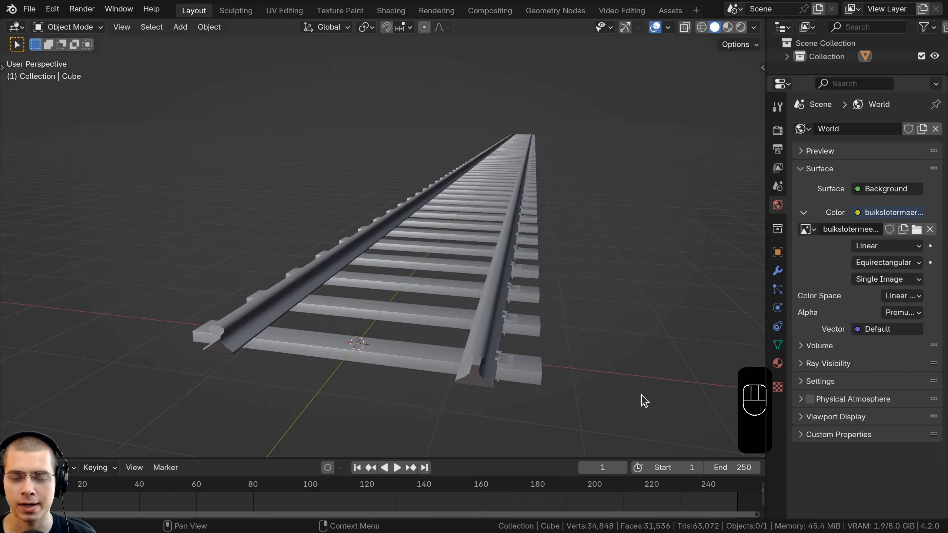
Switch the viewport to Rendered shading to view the track lit by the environment image
{"action": "key", "text": "z"}
{"action": "left_click", "coordinate": [368, 182]}
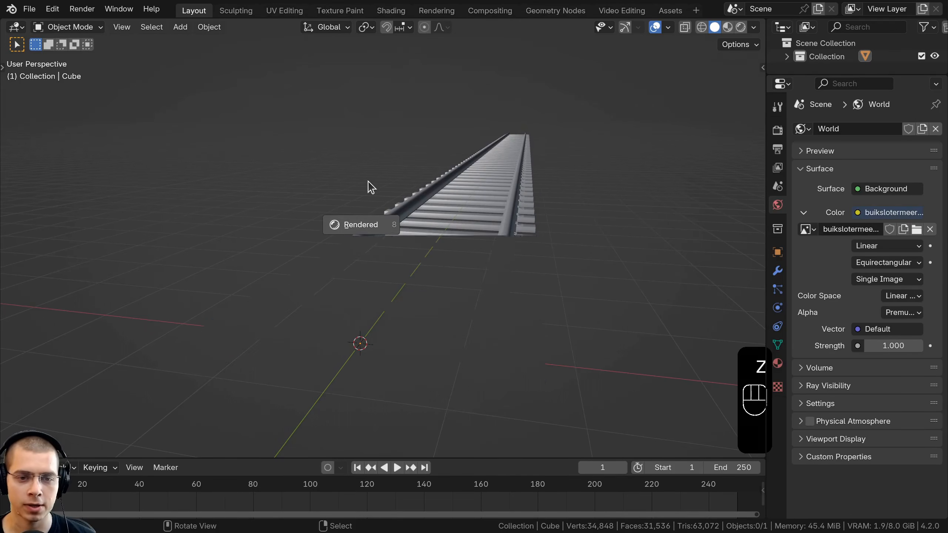
{"action": "middle_click_drag", "start_coordinate": [355, 310], "coordinate": [478, 309]}
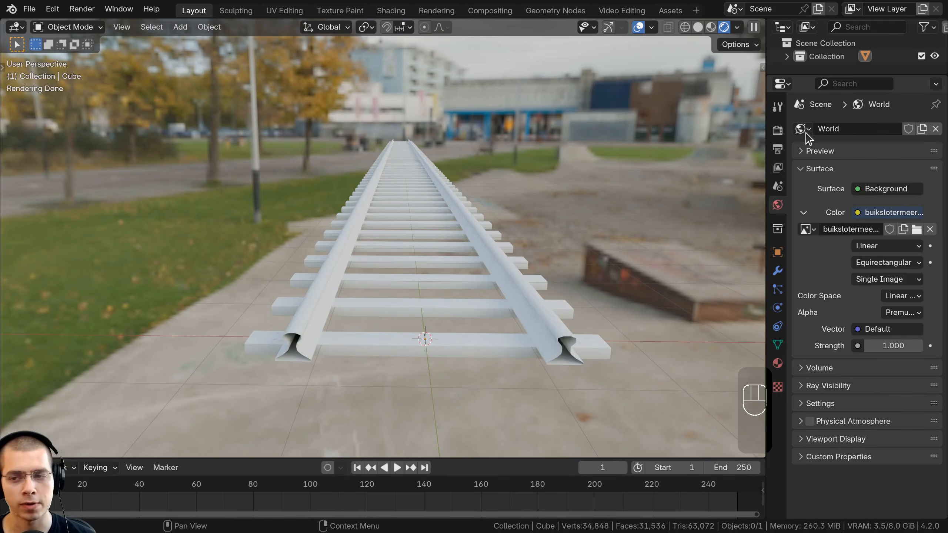
Choose Cycles as the render engine in the render settings
{"action": "left_click", "coordinate": [778, 130]}
{"action": "left_click", "coordinate": [875, 131]}
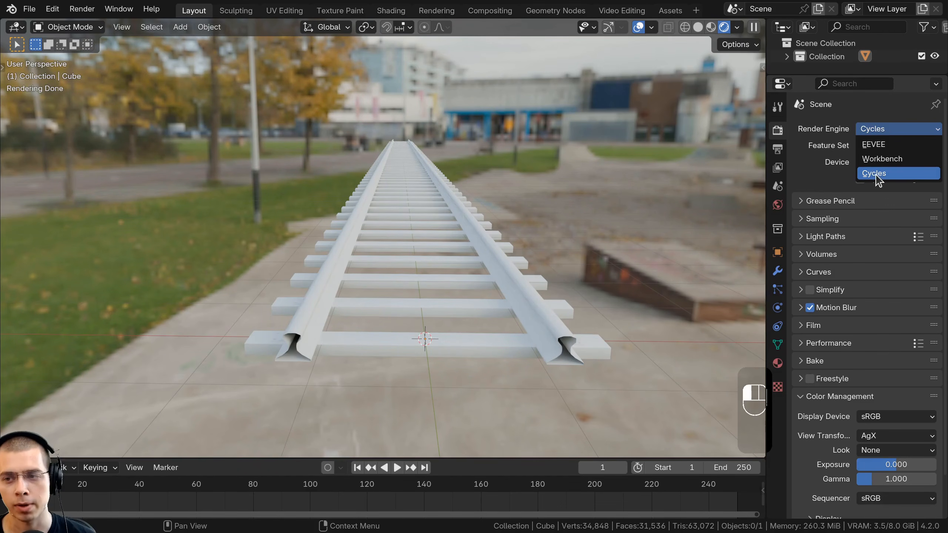
{"action": "scroll", "coordinate": [526, 251], "scroll_direction": "down", "scroll_amount": 1}
{"action": "left_click", "coordinate": [882, 132]}
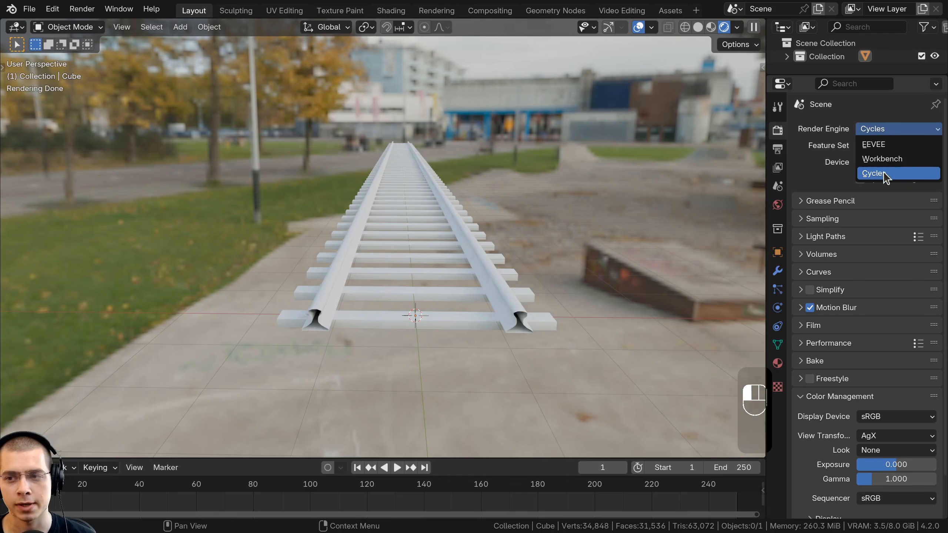
{"action": "middle_click_drag", "start_coordinate": [414, 240], "coordinate": [384, 243]}
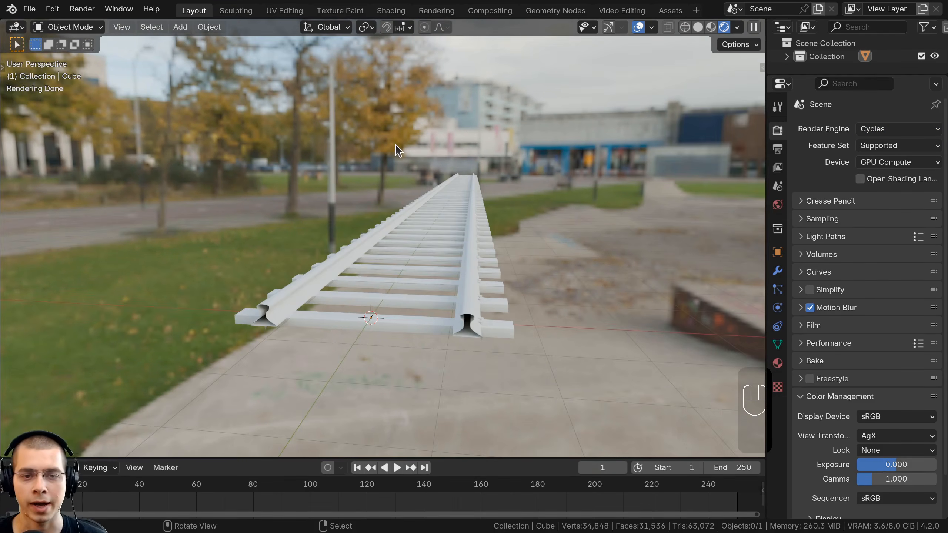
Add a Sun light, move it above and beside the track, and rotate it to shine diagonally down
{"action": "key", "text": "shift+a"}
{"action": "mouse_move", "coordinate": [395, 143]}
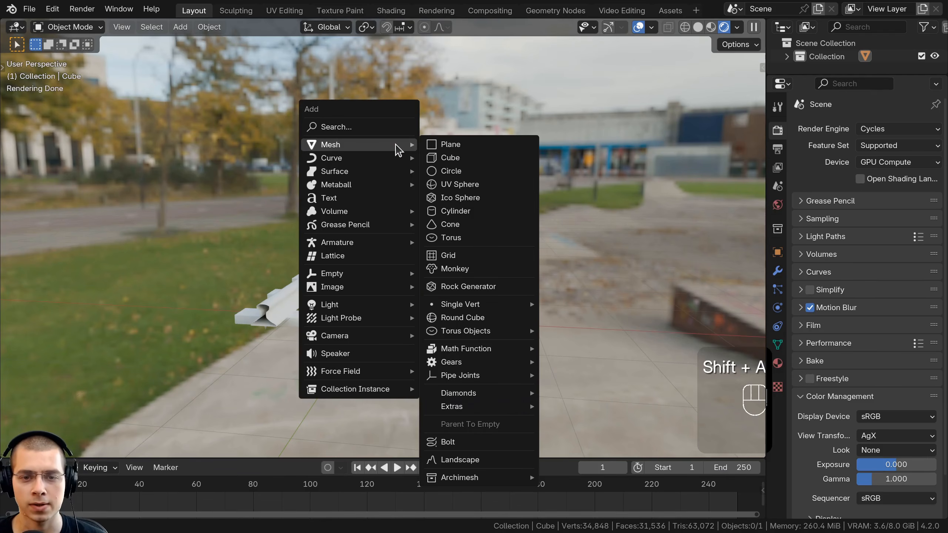
{"action": "mouse_move", "coordinate": [345, 304]}
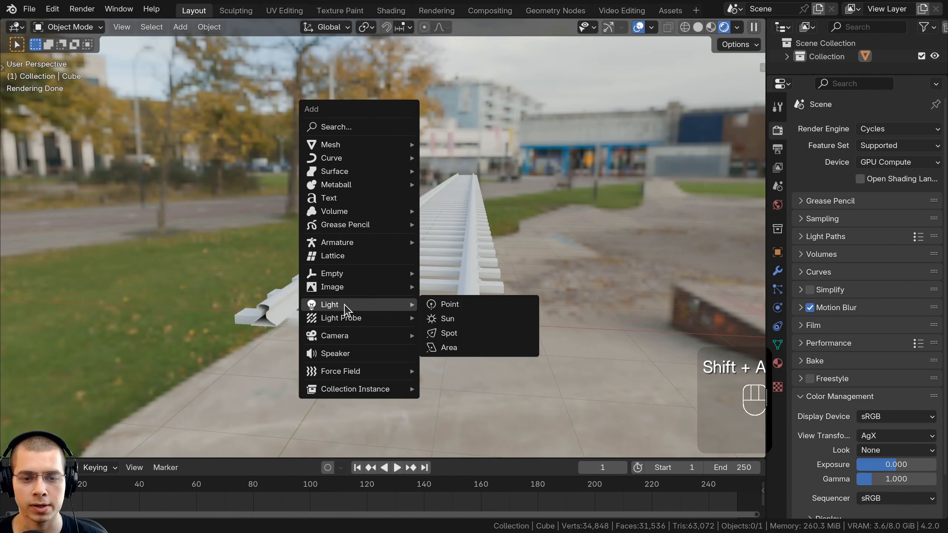
{"action": "left_click", "coordinate": [484, 322]}
{"action": "scroll", "coordinate": [433, 297], "scroll_direction": "down", "scroll_amount": 3}
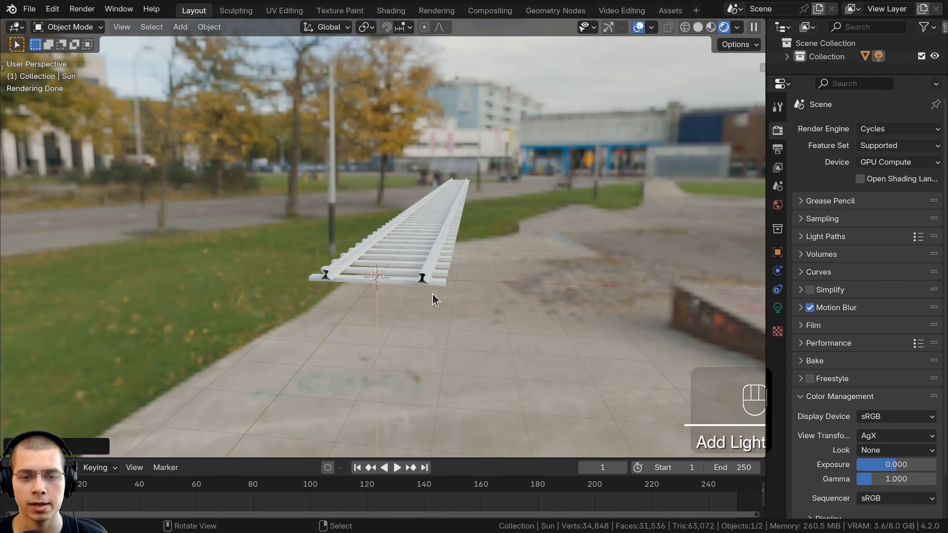
{"action": "key", "text": "g"}
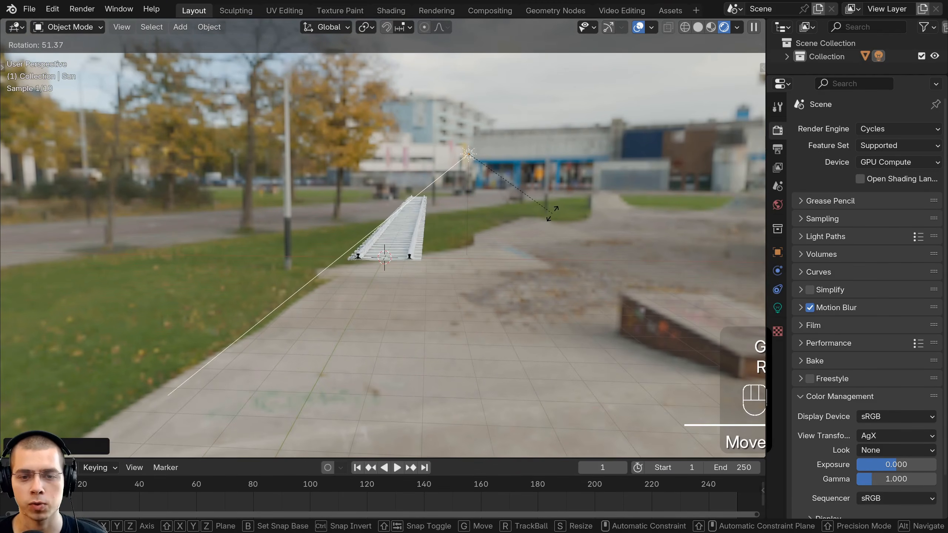
{"action": "left_click", "coordinate": [530, 366]}
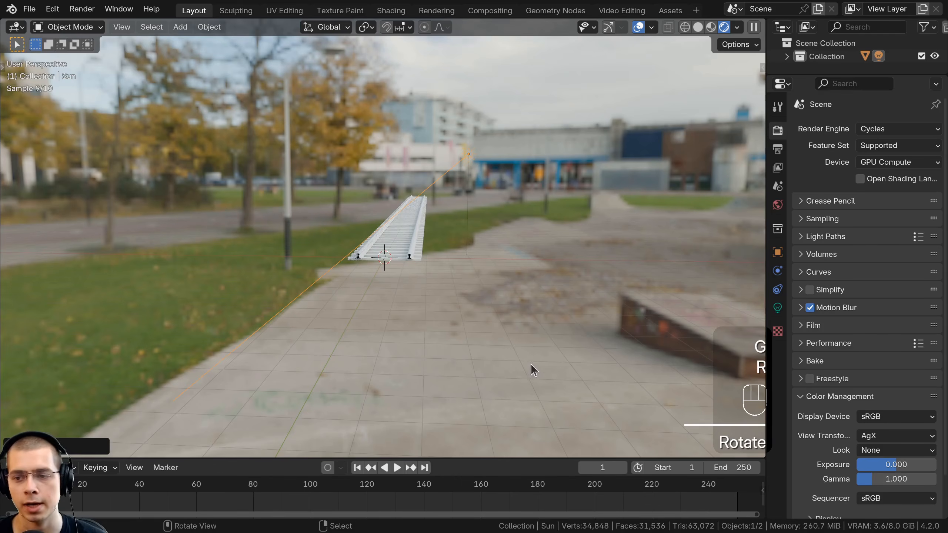
Set the Sun light's strength to 8
{"action": "left_click", "coordinate": [778, 310]}
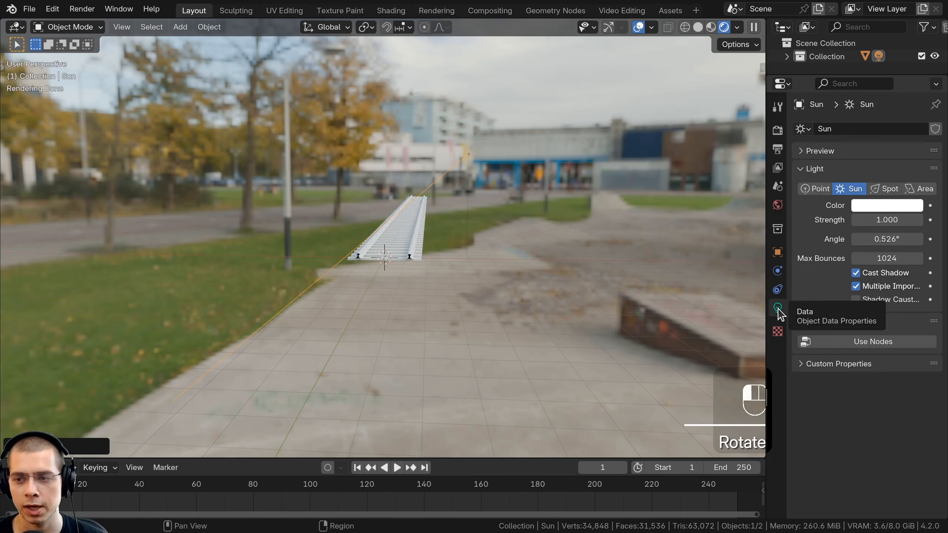
{"action": "left_click", "coordinate": [898, 220]}
{"action": "type", "text": "8"}
{"action": "key", "text": "Return"}
{"action": "scroll", "coordinate": [496, 184], "scroll_direction": "up", "scroll_amount": 5}
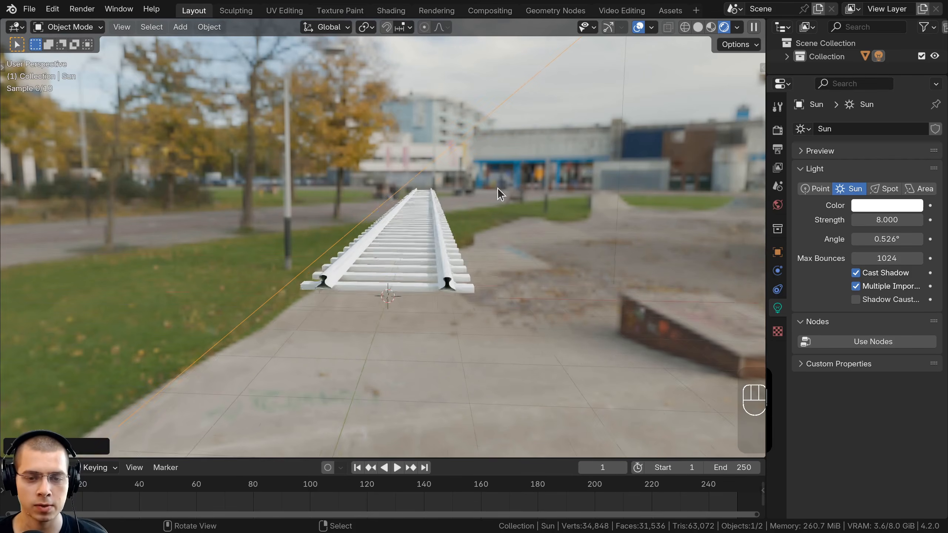
Add a mesh plane at the origin and scale it up into a large ground surface around the track
{"action": "middle_click_drag", "start_coordinate": [498, 188], "coordinate": [390, 162]}
{"action": "key", "text": "shift+a"}
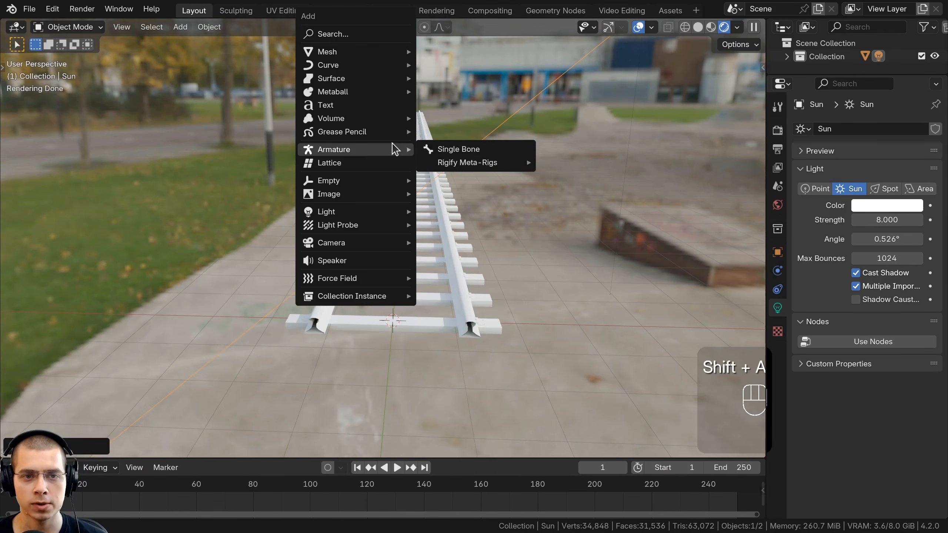
{"action": "mouse_move", "coordinate": [366, 51]}
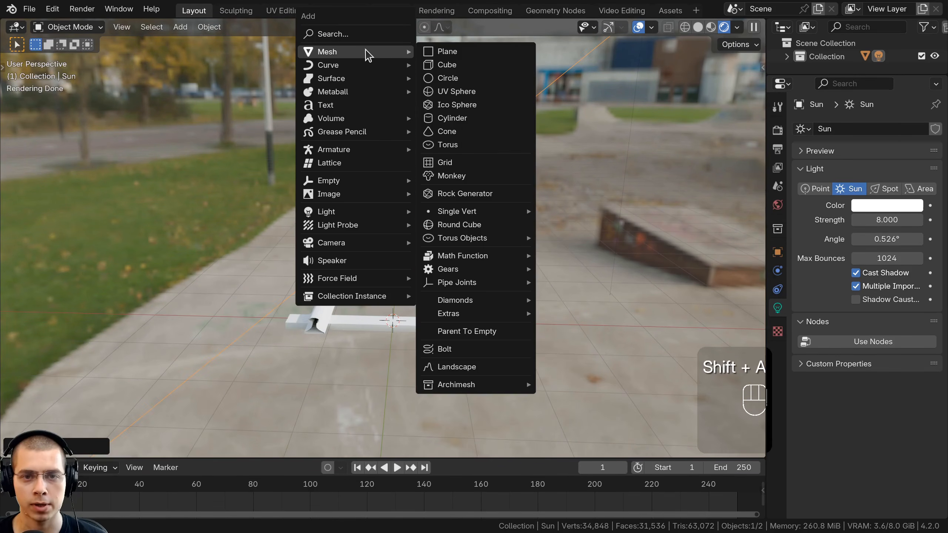
{"action": "left_click", "coordinate": [460, 51]}
{"action": "scroll", "coordinate": [410, 275], "scroll_direction": "down", "scroll_amount": 5}
{"action": "key", "text": "s"}
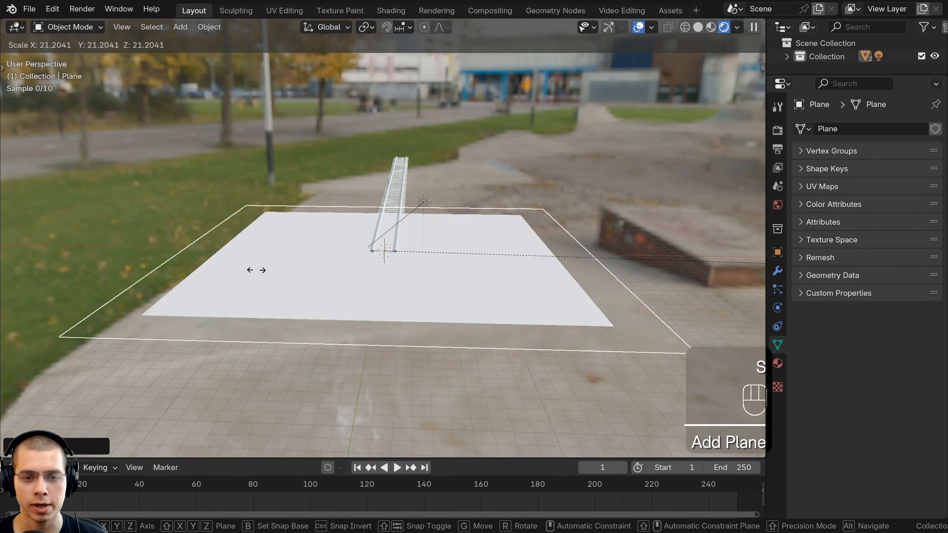
{"action": "left_click", "coordinate": [180, 260]}
Move the ground plane along the Y axis so it extends under the length of the track
{"action": "key", "text": "g"}
{"action": "mouse_move", "coordinate": [415, 243]}
{"action": "middle_mouse_down"}
{"action": "mouse_move", "coordinate": [450, 248]}
{"action": "mouse_move", "coordinate": [425, 221]}
{"action": "middle_mouse_up"}
{"action": "key", "text": "y"}
{"action": "left_click", "coordinate": [372, 209]}
In Solid shading, lower the ground plane about 0.1 m along Z to the underside of the ties
{"action": "scroll", "coordinate": [421, 250], "scroll_direction": "up", "scroll_amount": 5}
{"action": "key", "text": "z"}
{"action": "left_click", "coordinate": [477, 237]}
{"action": "mouse_move", "coordinate": [365, 241]}
{"action": "middle_mouse_down"}
{"action": "mouse_move", "coordinate": [364, 187]}
{"action": "mouse_move", "coordinate": [377, 183]}
{"action": "mouse_move", "coordinate": [378, 201]}
{"action": "middle_mouse_up"}
{"action": "scroll", "coordinate": [363, 187], "scroll_direction": "up", "scroll_amount": 6}
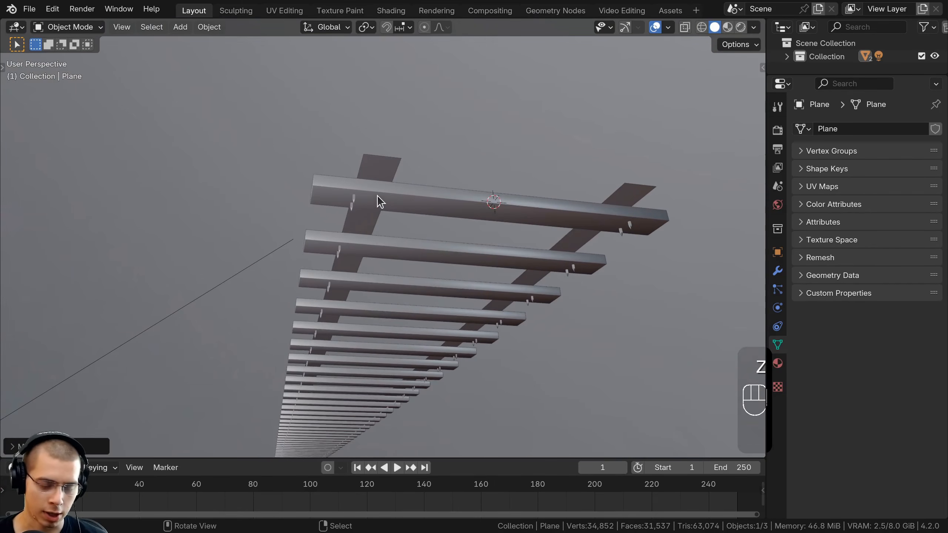
{"action": "key", "text": "g"}
{"action": "key", "text": "z"}
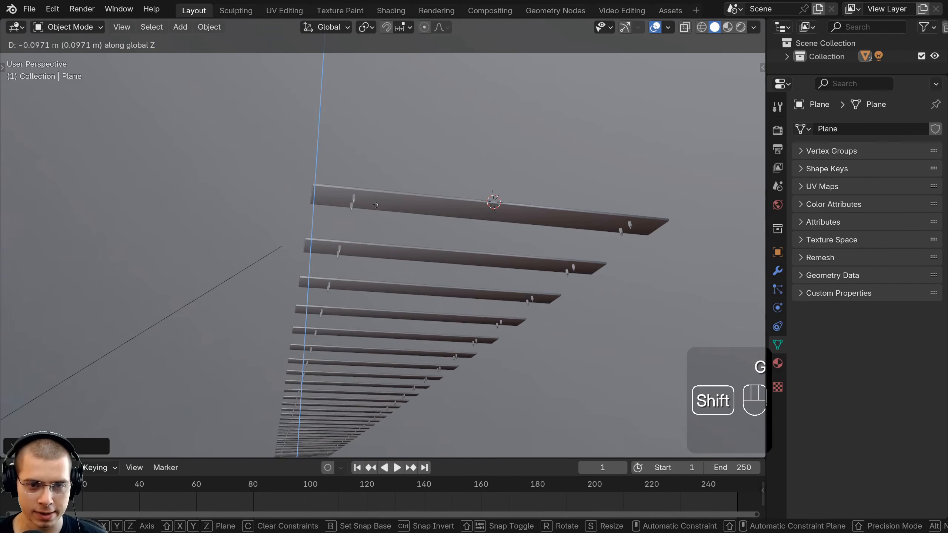
{"action": "left_click", "coordinate": [364, 204]}
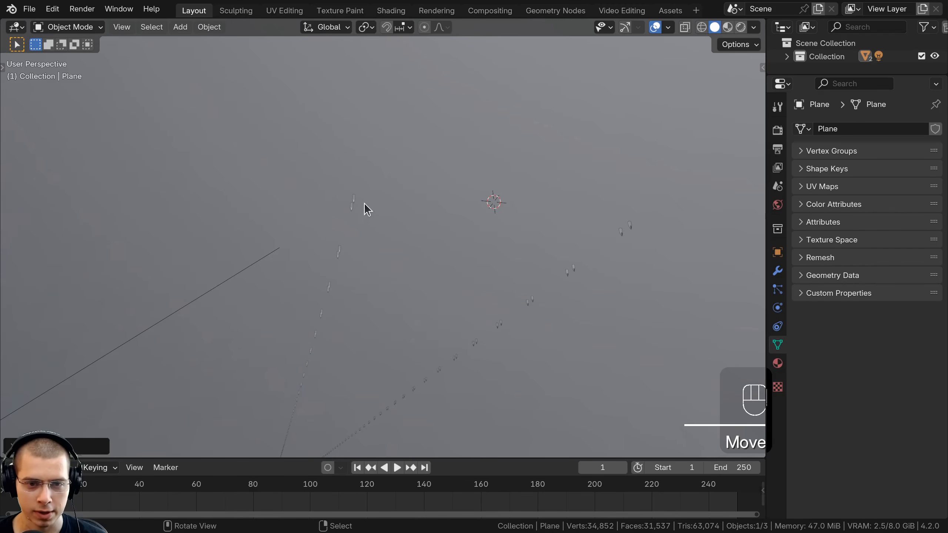
Return the viewport to Rendered shading and view the track resting on the ground plane
{"action": "middle_click_drag", "start_coordinate": [335, 176], "coordinate": [344, 325]}
{"action": "key", "text": "z"}
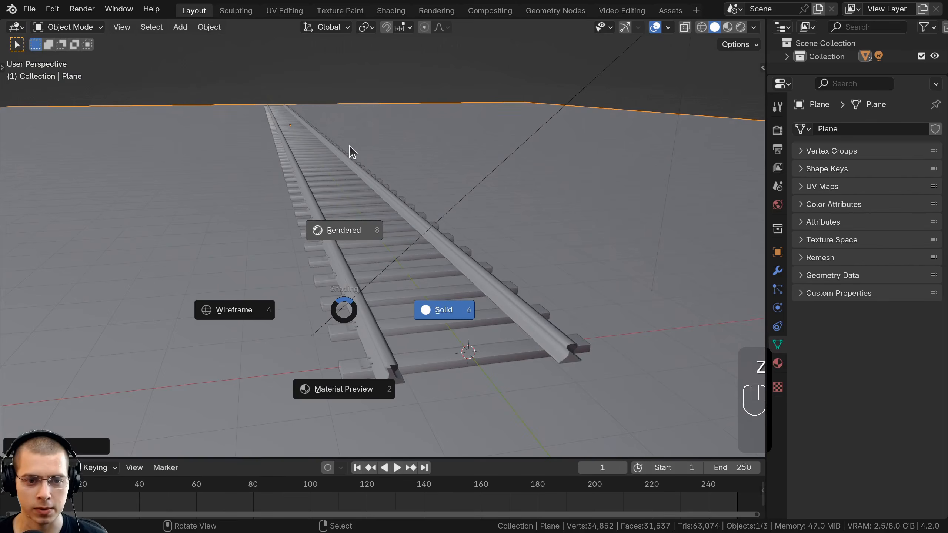
{"action": "left_click", "coordinate": [349, 145]}
{"action": "middle_click_drag", "start_coordinate": [300, 149], "coordinate": [328, 154]}
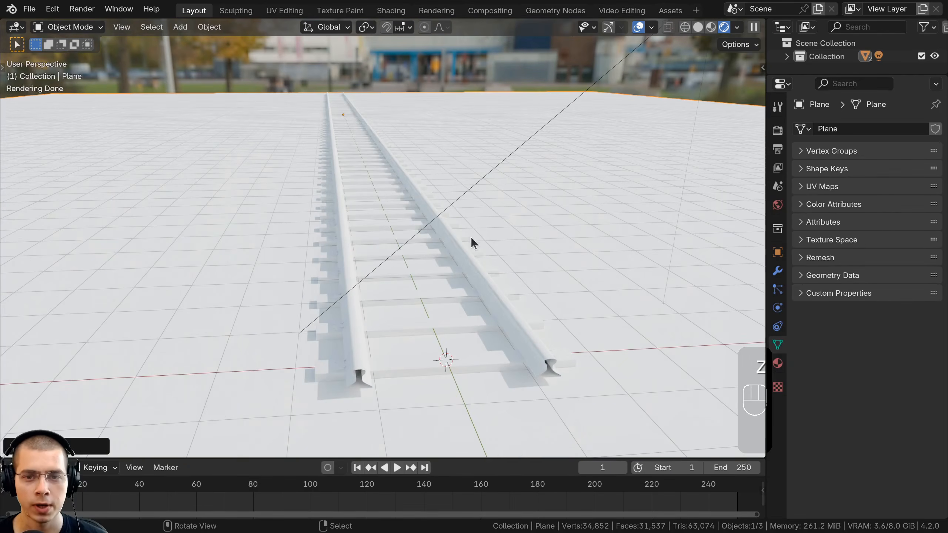
{"action": "scroll", "coordinate": [471, 237], "scroll_direction": "down", "scroll_amount": 3}
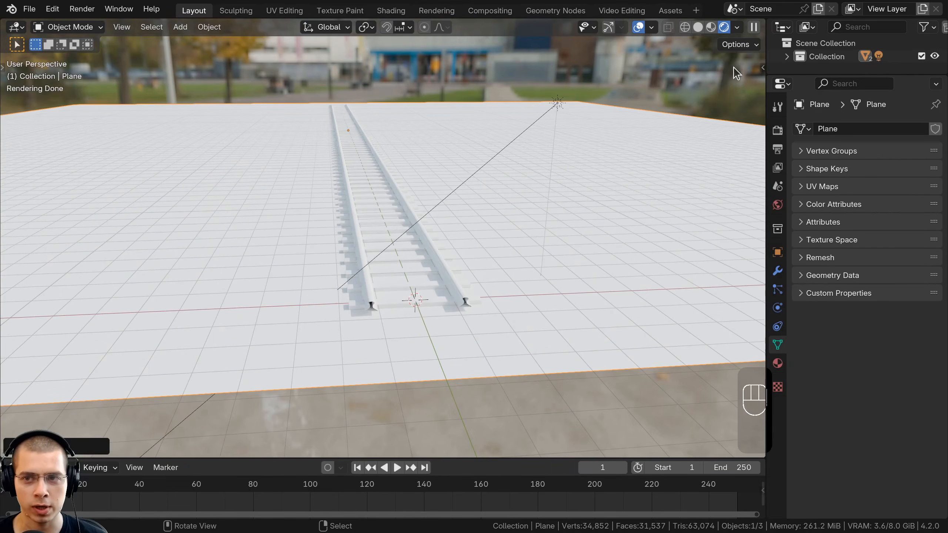
Turn off the floor grid and the X and Y axis lines in the viewport overlays
{"action": "left_click", "coordinate": [652, 28]}
{"action": "left_click", "coordinate": [614, 91]}
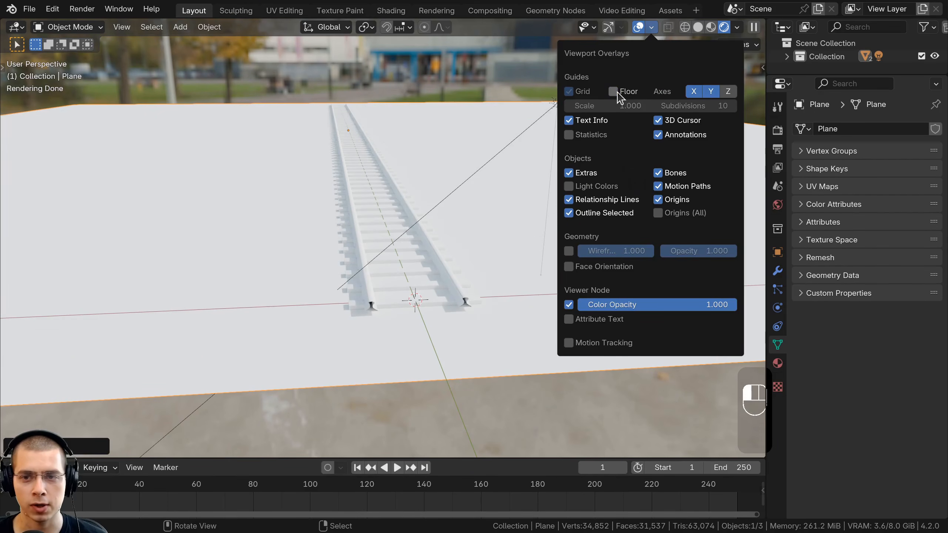
{"action": "left_click", "coordinate": [695, 93]}
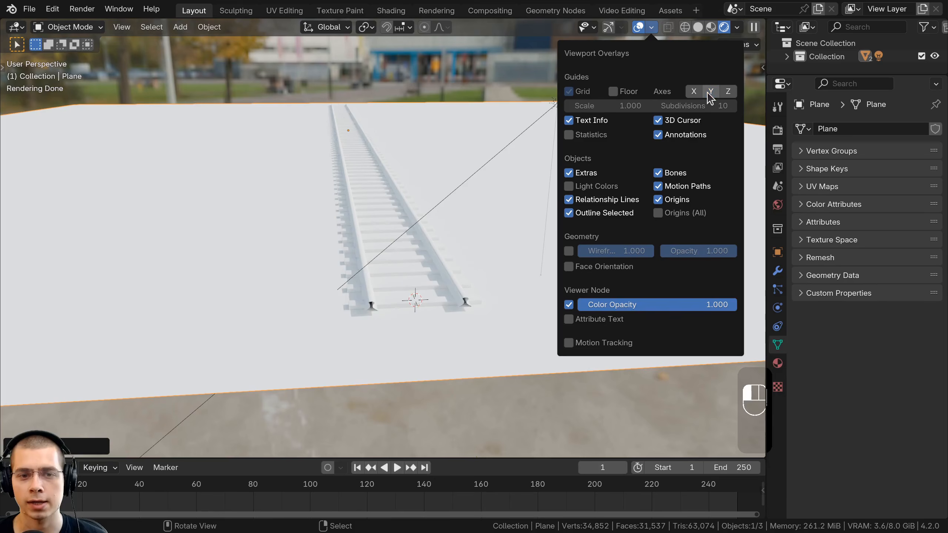
{"action": "middle_click_drag", "start_coordinate": [506, 152], "coordinate": [523, 209]}
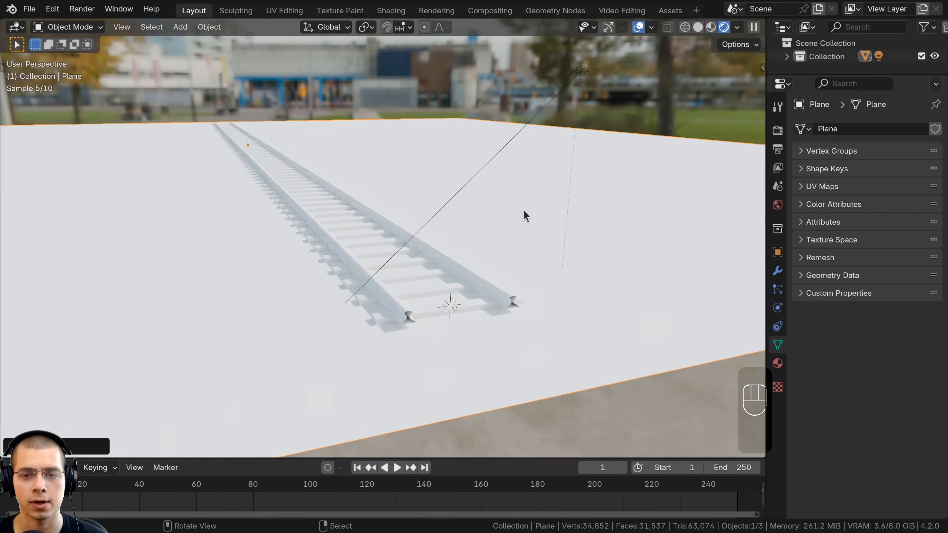
{"action": "left_click", "coordinate": [523, 209]}
{"action": "middle_click_drag", "start_coordinate": [403, 192], "coordinate": [360, 191]}
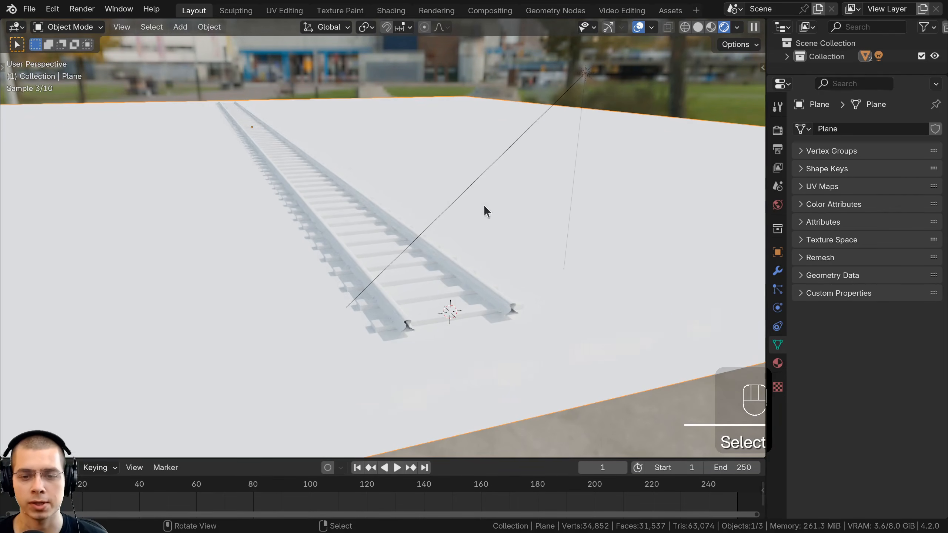
{"action": "scroll", "coordinate": [381, 217], "scroll_direction": "up", "scroll_amount": 2}
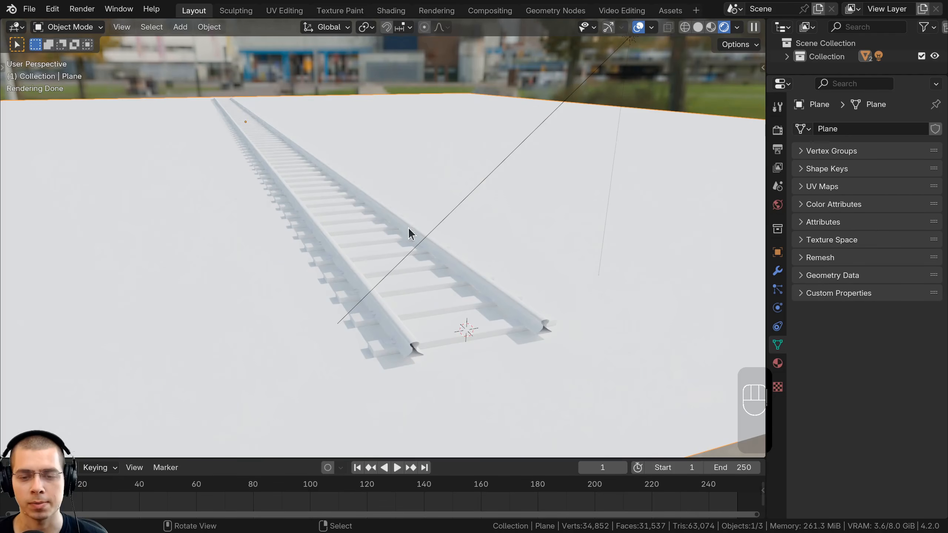
Create a new material on the ground plane and name it Ground
{"action": "left_click", "coordinate": [778, 365]}
{"action": "left_click_drag", "start_coordinate": [768, 362], "coordinate": [775, 362]}
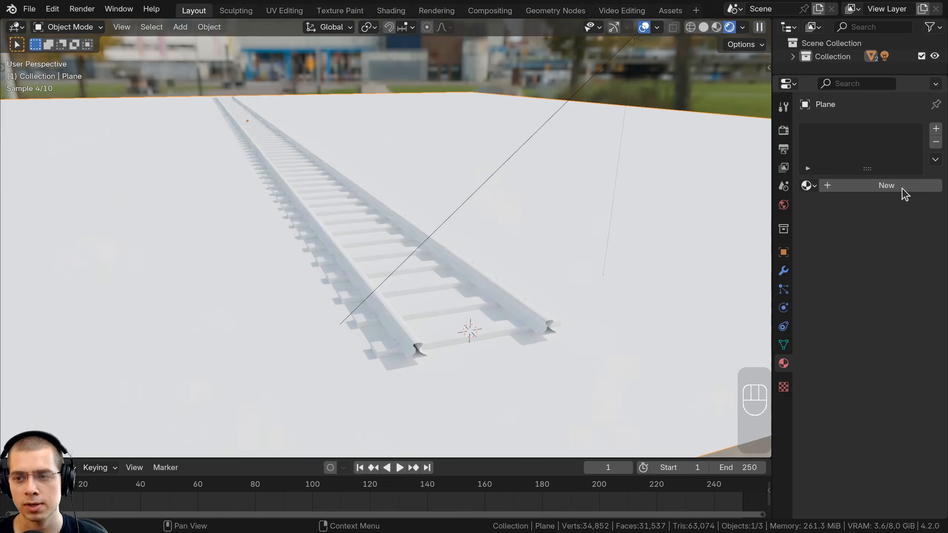
{"action": "left_click", "coordinate": [904, 186]}
{"action": "left_click", "coordinate": [841, 185]}
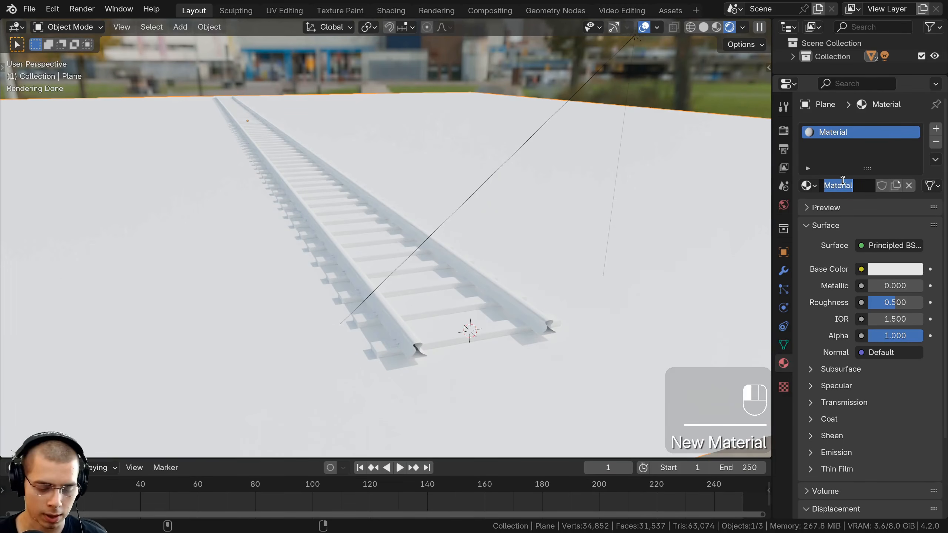
{"action": "type", "text": "Ground"}
{"action": "key", "text": "Return"}
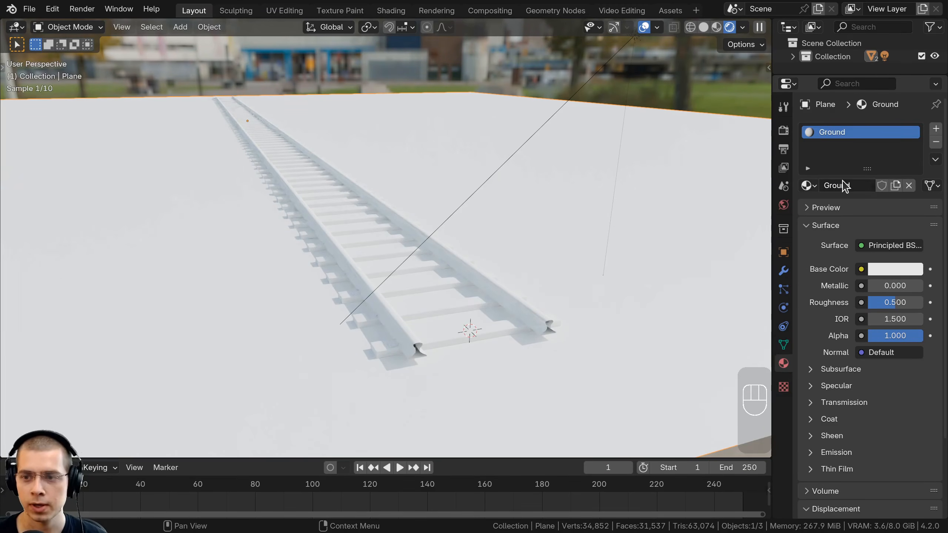
Set the Ground material's base color to black with a value of 0 and its roughness to 1.0
{"action": "left_click", "coordinate": [881, 270]}
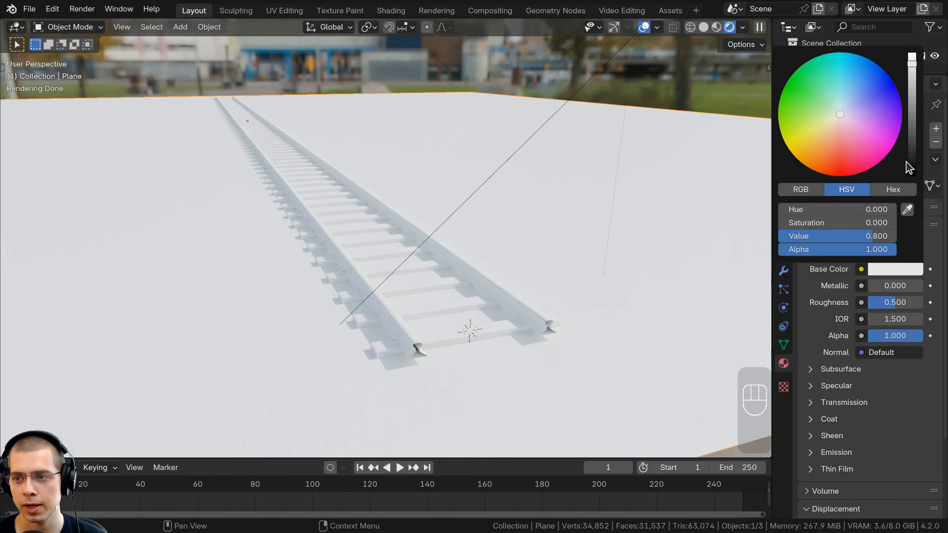
{"action": "left_click", "coordinate": [911, 163]}
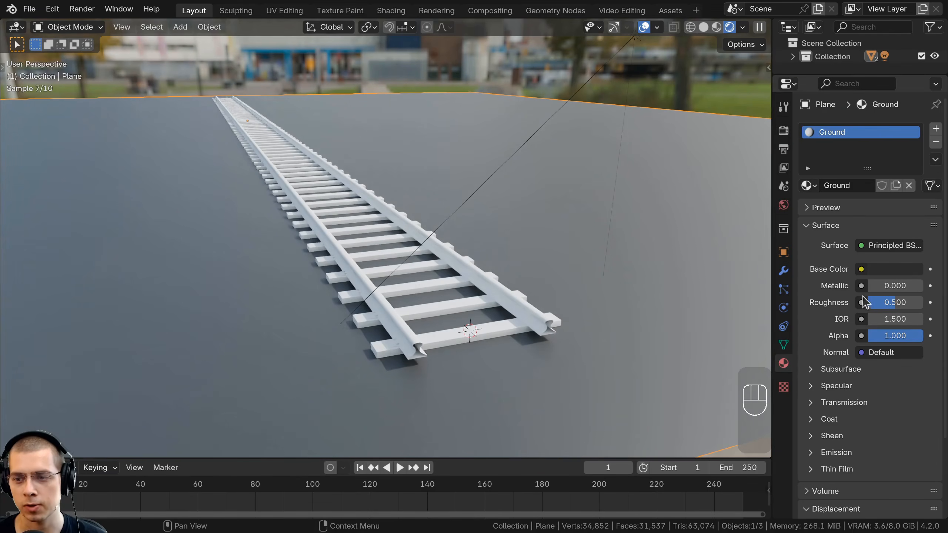
{"action": "left_click_drag", "start_coordinate": [886, 303], "coordinate": [922, 303]}
{"action": "left_click", "coordinate": [921, 270]}
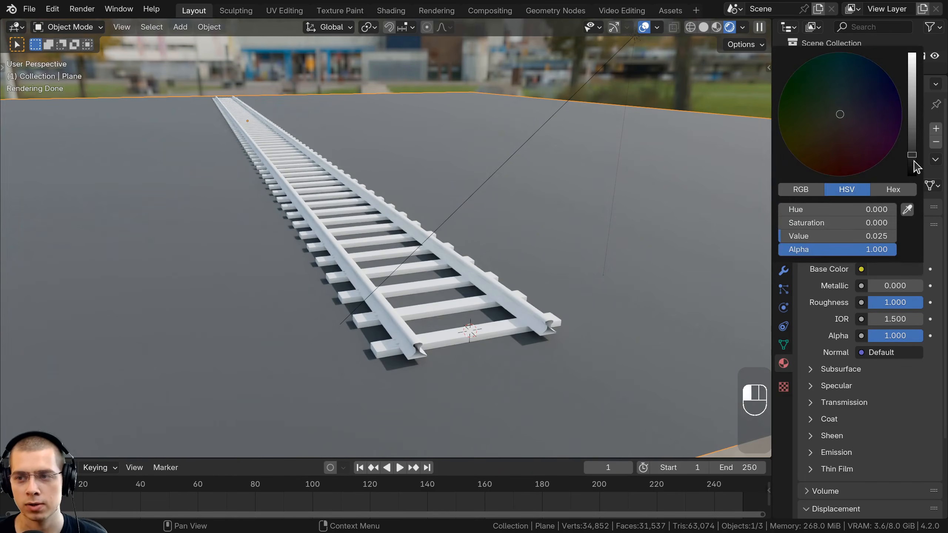
{"action": "left_click_drag", "start_coordinate": [912, 158], "coordinate": [912, 175]}
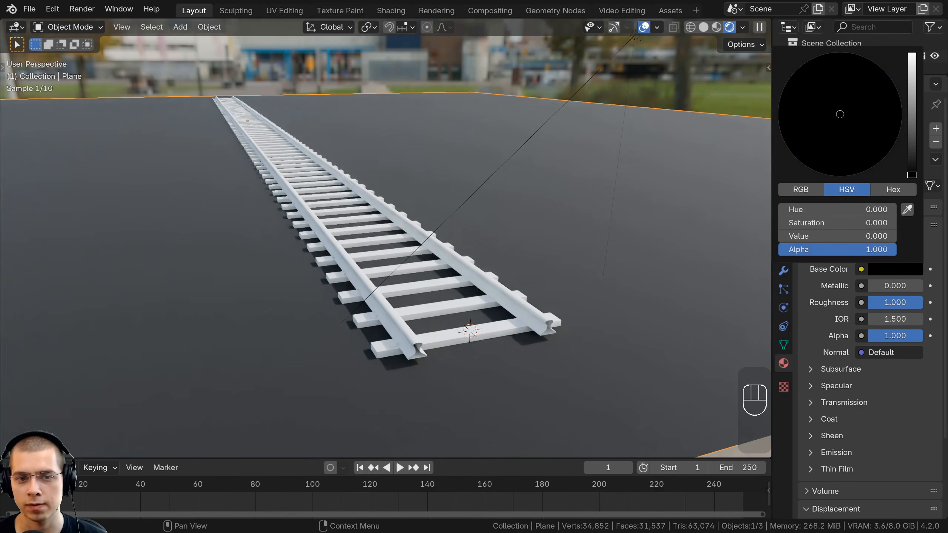
Examine the railroad track against the dark ground plane from a closer angle and select the track object
{"action": "middle_click_drag", "start_coordinate": [336, 208], "coordinate": [368, 263]}
{"action": "key", "text": "a"}
{"action": "left_click", "coordinate": [368, 262]}
{"action": "middle_click_drag", "start_coordinate": [186, 220], "coordinate": [198, 246], "text": "shift"}
{"action": "key", "text": "a"}
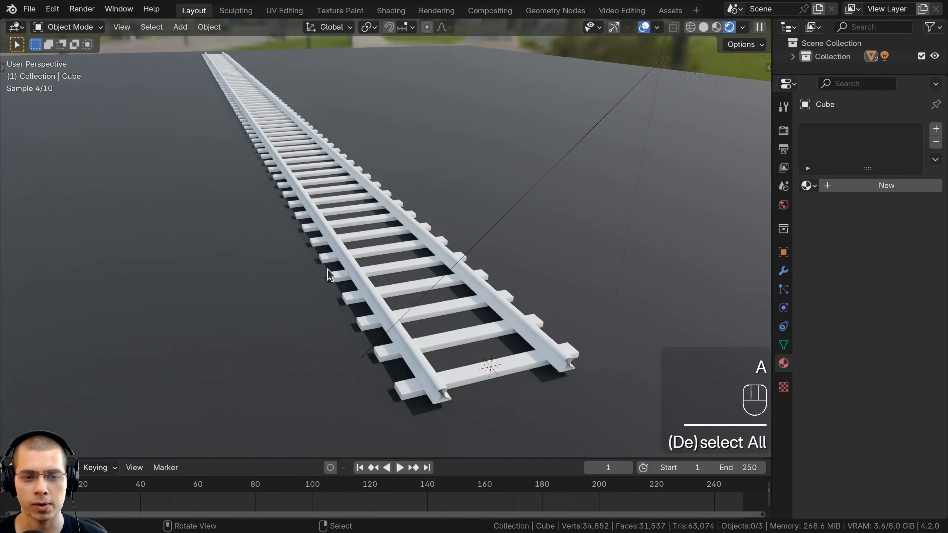
{"action": "scroll", "coordinate": [262, 233], "scroll_direction": "up", "scroll_amount": 1}
{"action": "middle_click_drag", "start_coordinate": [247, 208], "coordinate": [283, 214]}
{"action": "scroll", "coordinate": [348, 276], "scroll_direction": "up", "scroll_amount": 1}
{"action": "left_click", "coordinate": [337, 239]}
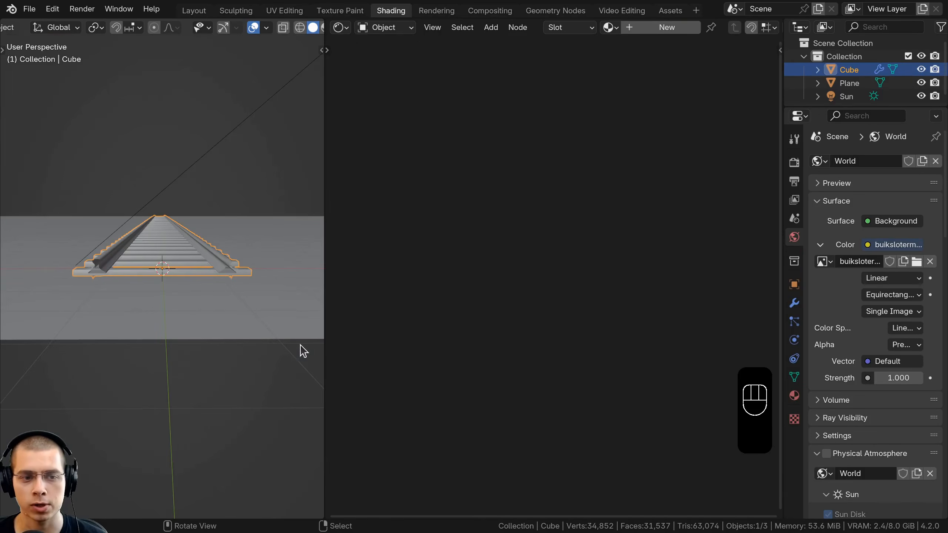
Show the 3D viewport in rendered shading with the near end of the railroad track in close view
{"action": "middle_click_drag", "start_coordinate": [189, 269], "coordinate": [192, 314]}
{"action": "mouse_move", "coordinate": [192, 314]}
{"action": "middle_mouse_down", "text": "shift"}
{"action": "mouse_move", "coordinate": [217, 314]}
{"action": "mouse_move", "coordinate": [208, 276]}
{"action": "mouse_move", "coordinate": [254, 278]}
{"action": "middle_mouse_up", "text": "shift"}
{"action": "scroll", "coordinate": [199, 298], "scroll_direction": "up", "scroll_amount": 2}
{"action": "key", "text": "z"}
{"action": "left_click", "coordinate": [195, 98]}
{"action": "middle_click_drag", "start_coordinate": [208, 224], "coordinate": [205, 244], "text": "shift"}
{"action": "scroll", "coordinate": [204, 247], "scroll_direction": "up", "scroll_amount": 3}
{"action": "middle_click_drag", "start_coordinate": [123, 357], "coordinate": [218, 314], "text": "shift"}
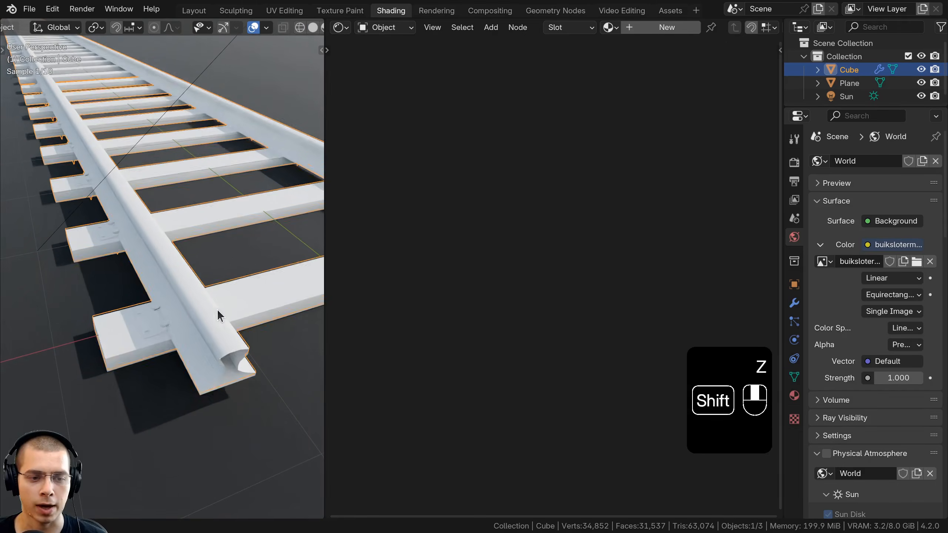
Create a new material for the track object and name it Wood Cross Ties
{"action": "left_click", "coordinate": [653, 30]}
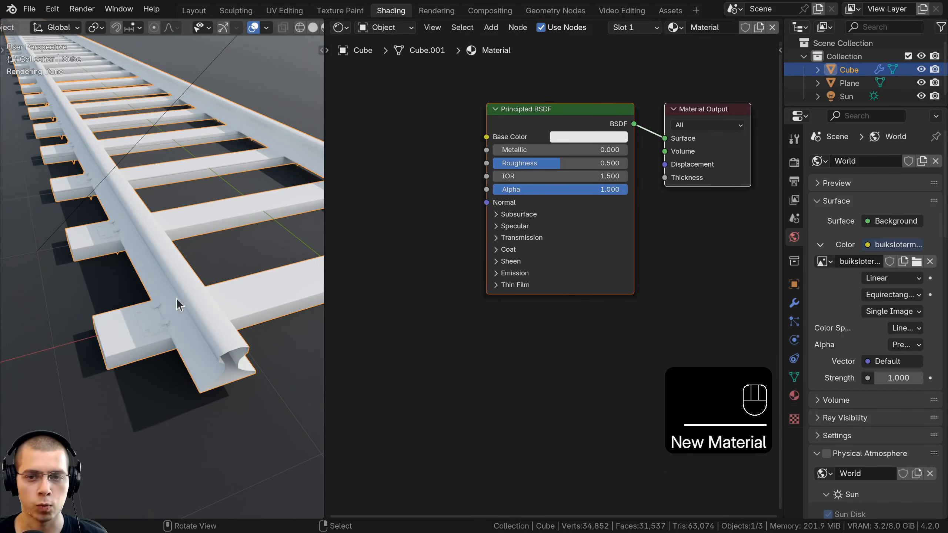
{"action": "left_click_drag", "start_coordinate": [631, 106], "coordinate": [598, 110]}
{"action": "left_click", "coordinate": [718, 27]}
{"action": "type", "text": "Wood Cros"}
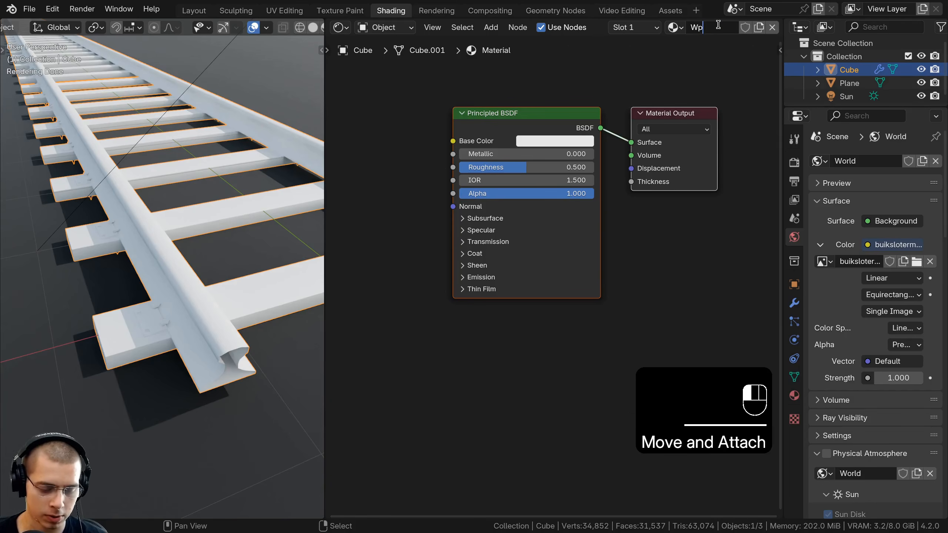
{"action": "type", "text": "s Ties"}
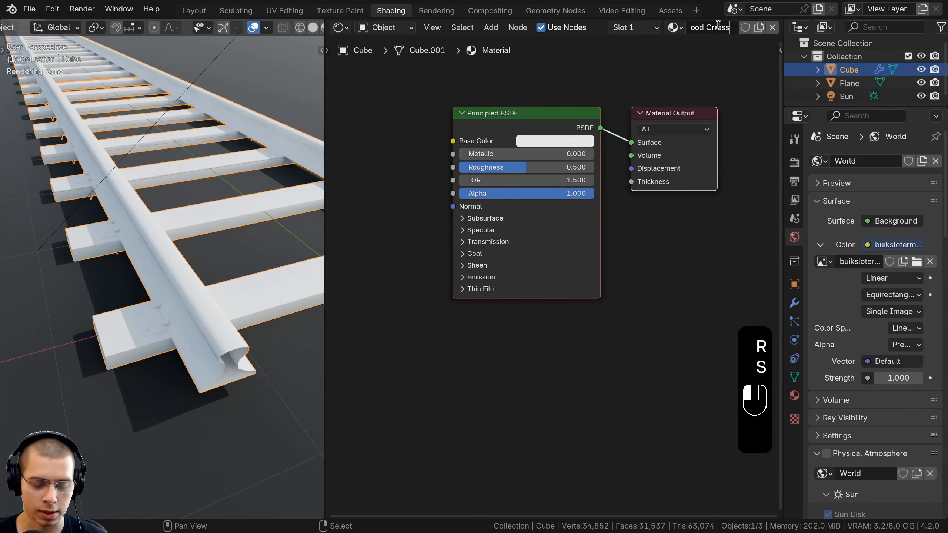
{"action": "key", "text": "Return"}
{"action": "scroll", "coordinate": [524, 161], "scroll_direction": "down", "scroll_amount": 1}
{"action": "middle_click_drag", "start_coordinate": [551, 174], "coordinate": [562, 176]}
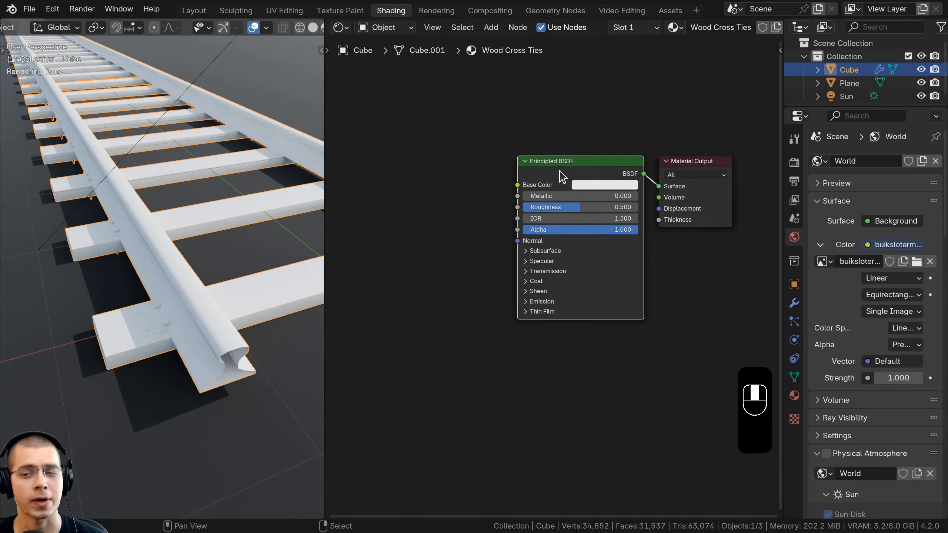
{"action": "left_click_drag", "start_coordinate": [559, 171], "coordinate": [560, 171]}
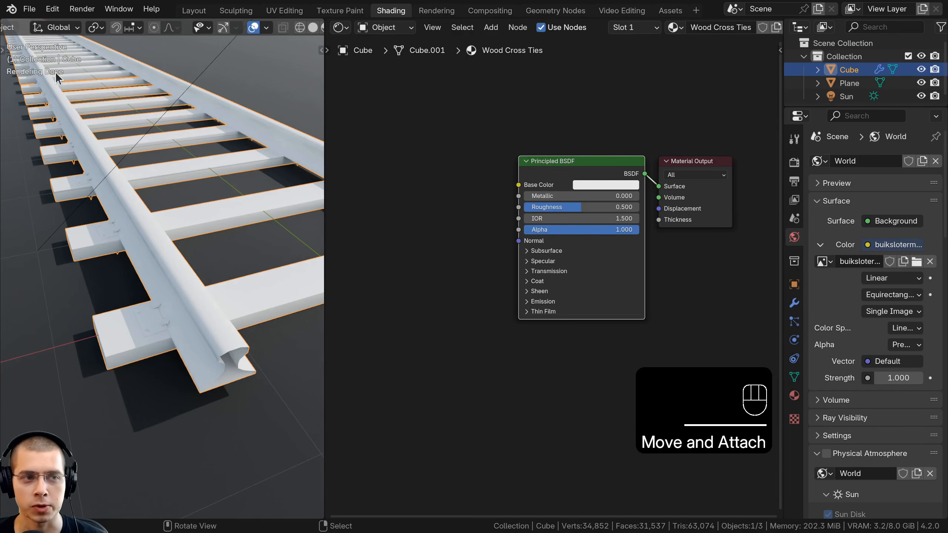
Check in the preferences whether the Node Wrangler add-on is enabled, filtering the add-ons by "node"
{"action": "left_click", "coordinate": [53, 9]}
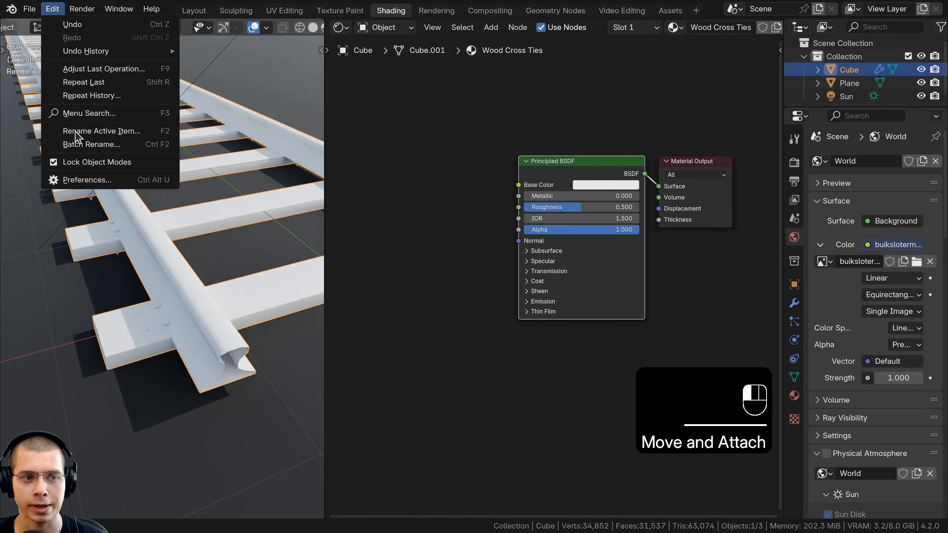
{"action": "left_click", "coordinate": [107, 179]}
{"action": "left_click_drag", "start_coordinate": [287, 11], "coordinate": [386, 32]}
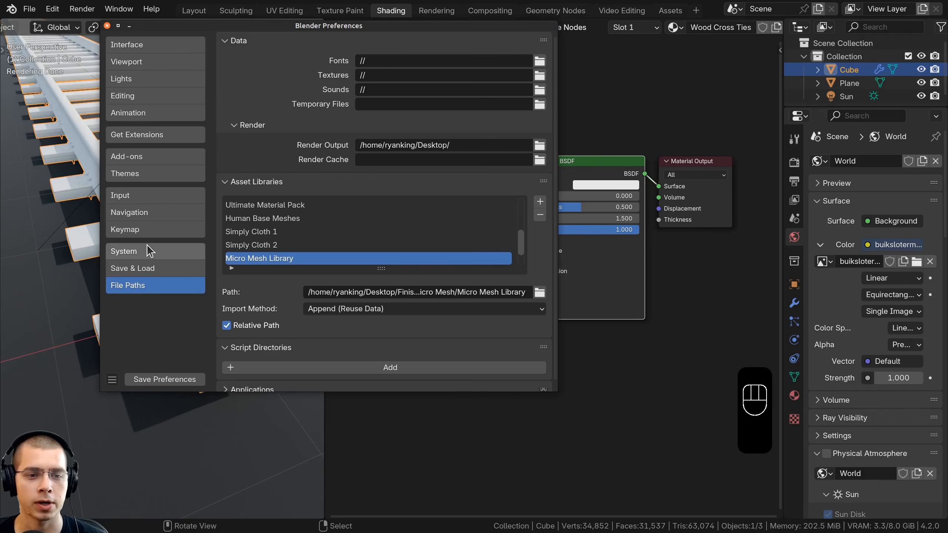
{"action": "left_click", "coordinate": [149, 156]}
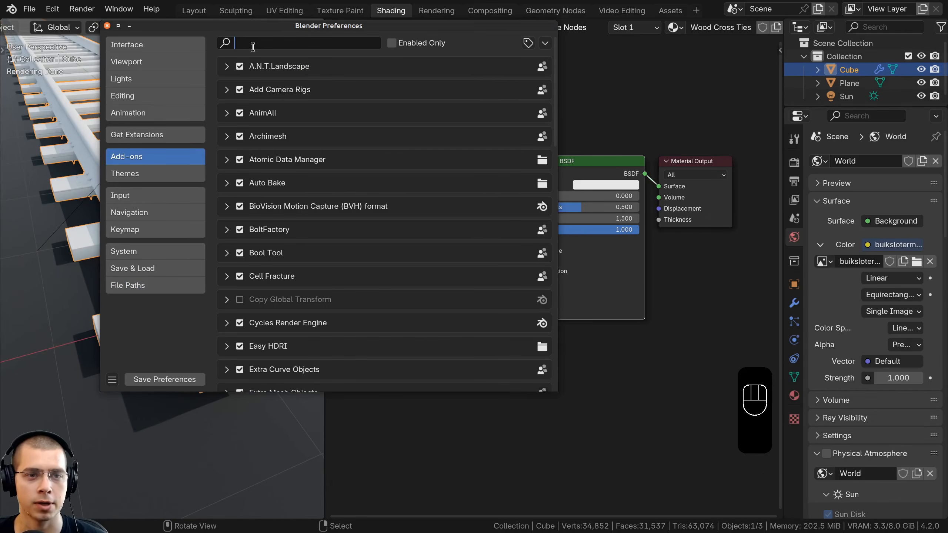
{"action": "type", "text": "node"}
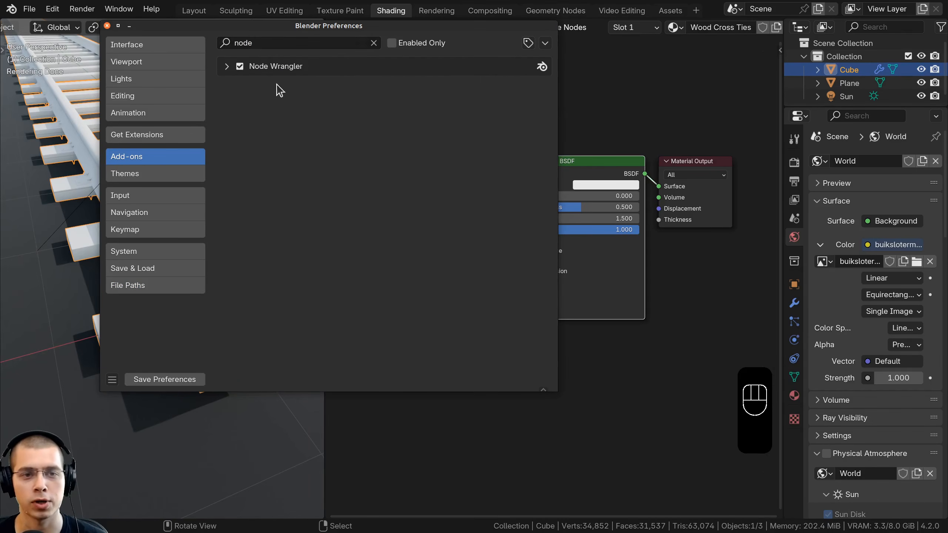
{"action": "left_click", "coordinate": [107, 26]}
Load the color, normal and roughness images from the PaintedWood008C_2K-JPG folder onto the Principled BSDF with Node Wrangler's Principled Texture Setup
{"action": "key", "text": "a"}
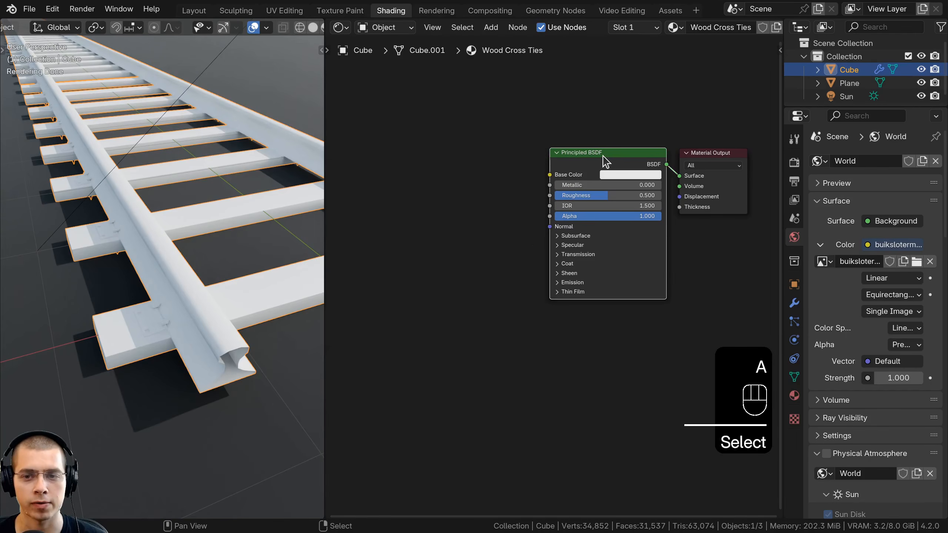
{"action": "scroll", "coordinate": [532, 252], "scroll_direction": "up", "scroll_amount": 1}
{"action": "left_click_drag", "start_coordinate": [616, 143], "coordinate": [627, 140]}
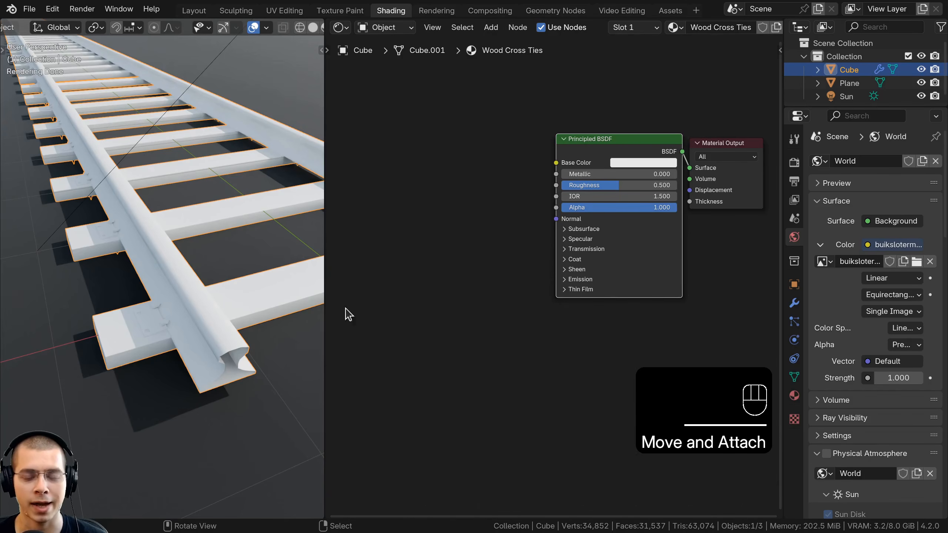
{"action": "left_click_drag", "start_coordinate": [610, 149], "coordinate": [604, 143]}
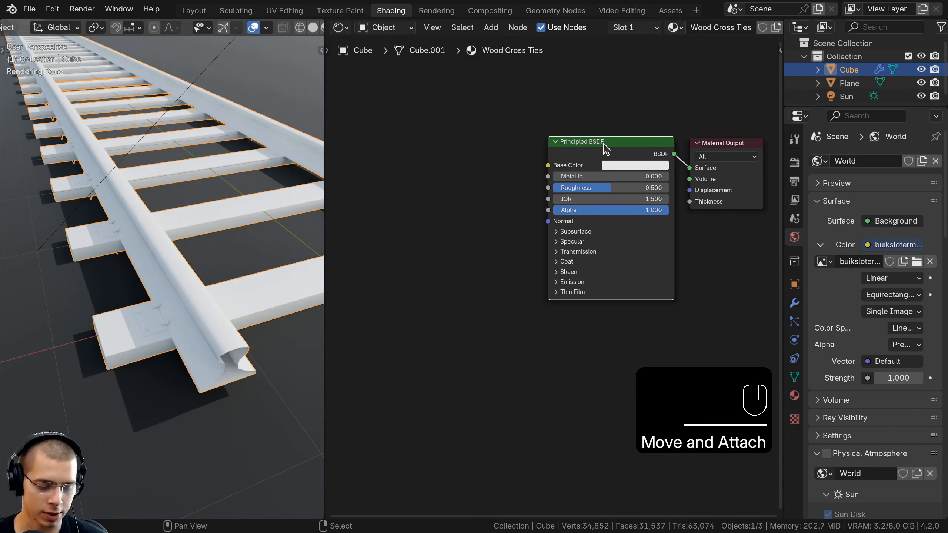
{"action": "key", "text": "ctrl+shift+t"}
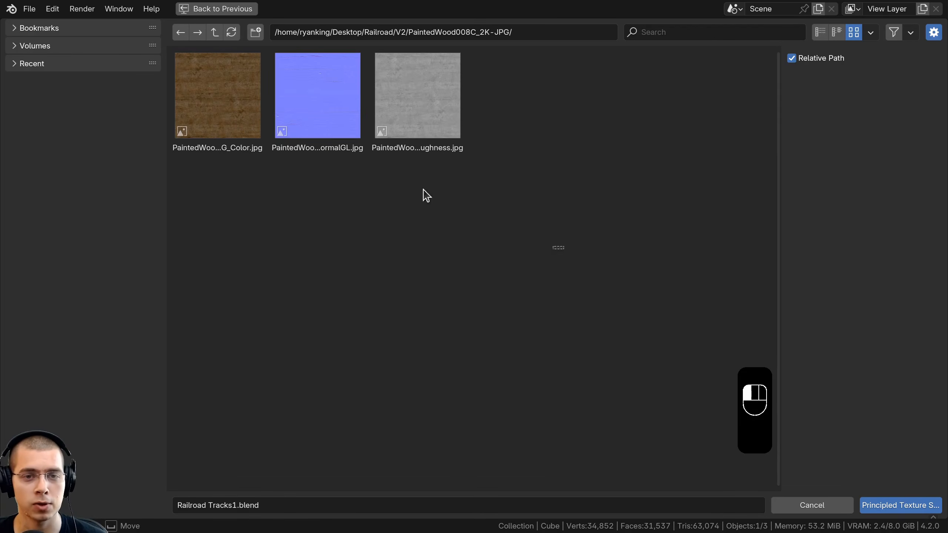
{"action": "key", "text": "a"}
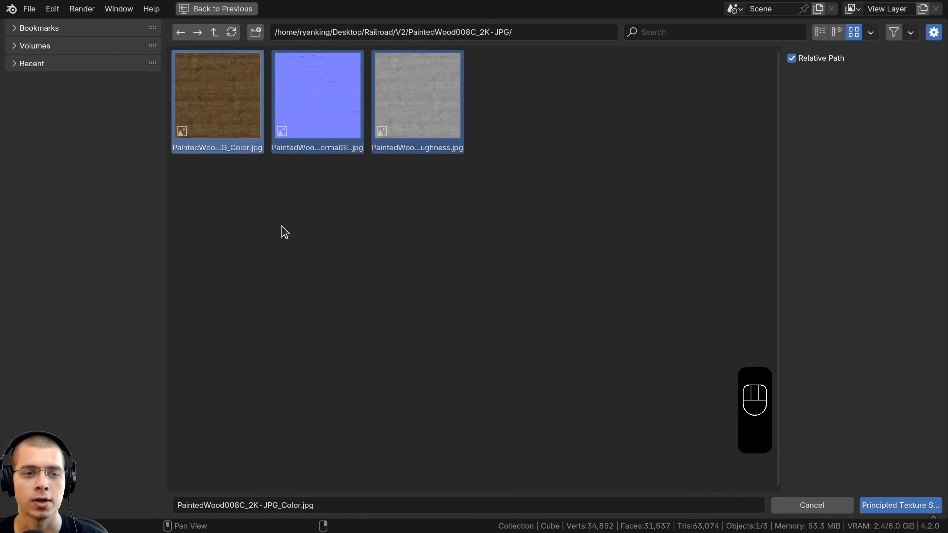
{"action": "left_click_drag", "start_coordinate": [541, 239], "coordinate": [215, 87]}
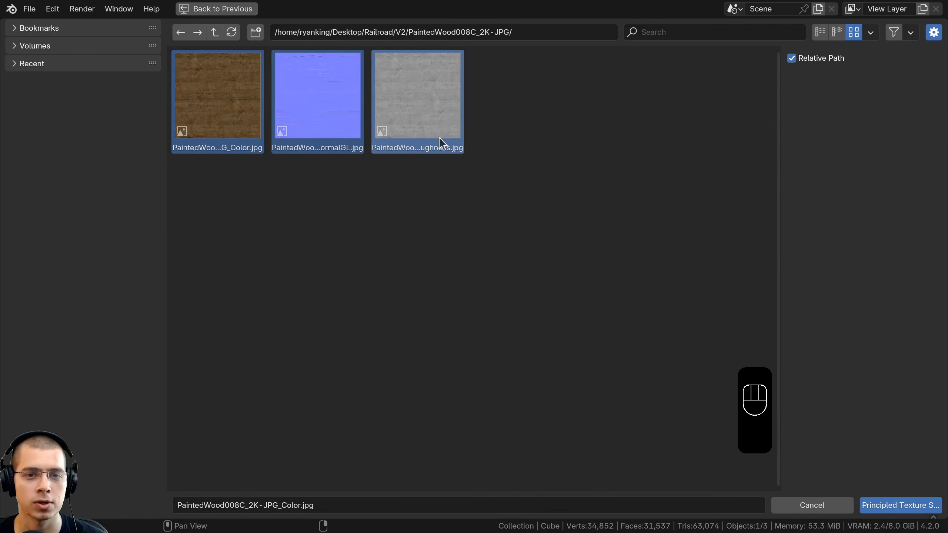
{"action": "left_click_drag", "start_coordinate": [474, 276], "coordinate": [226, 115]}
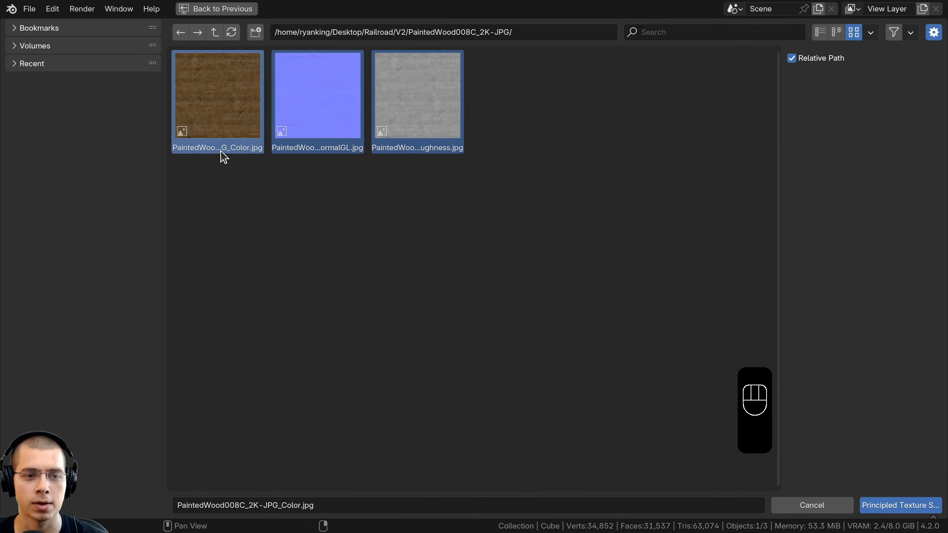
{"action": "left_click", "coordinate": [887, 506]}
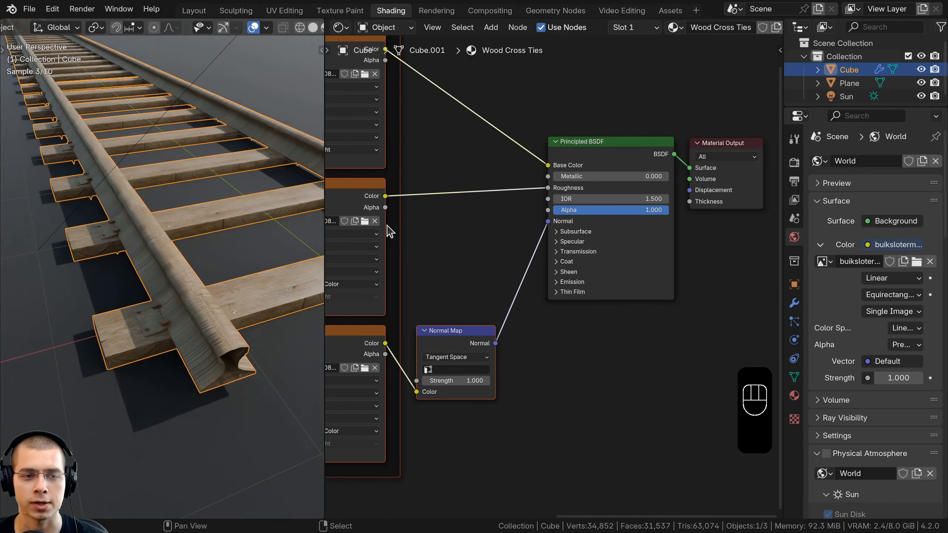
Examine how the wood texture lies on the rails and cross ties
{"action": "middle_click_drag", "start_coordinate": [185, 310], "coordinate": [97, 320]}
{"action": "scroll", "coordinate": [217, 308], "scroll_direction": "up", "scroll_amount": 4}
{"action": "scroll", "coordinate": [200, 336], "scroll_direction": "down", "scroll_amount": 4}
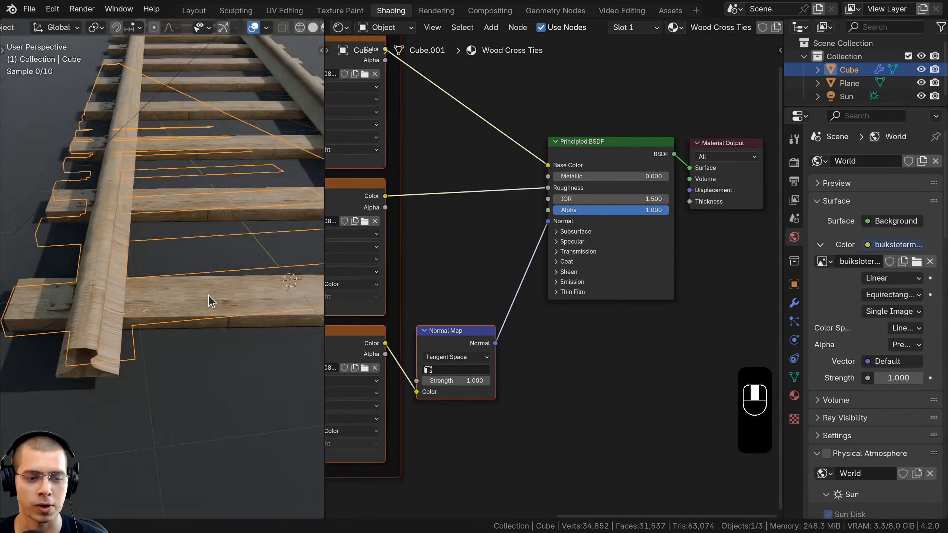
{"action": "middle_click_drag", "start_coordinate": [208, 295], "coordinate": [231, 266]}
{"action": "middle_click_drag", "start_coordinate": [173, 281], "coordinate": [127, 284]}
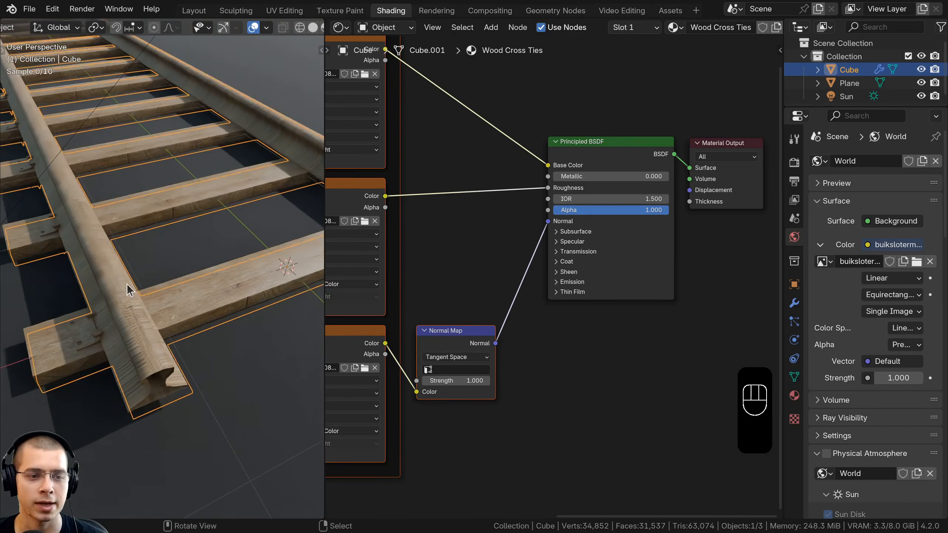
{"action": "scroll", "coordinate": [127, 284], "scroll_direction": "up", "scroll_amount": 4}
{"action": "middle_click_drag", "start_coordinate": [229, 327], "coordinate": [218, 294]}
Unwrap the whole track mesh with Smart UV Project, keeping the 66° angle limit and zero island margin
{"action": "key", "text": "Tab"}
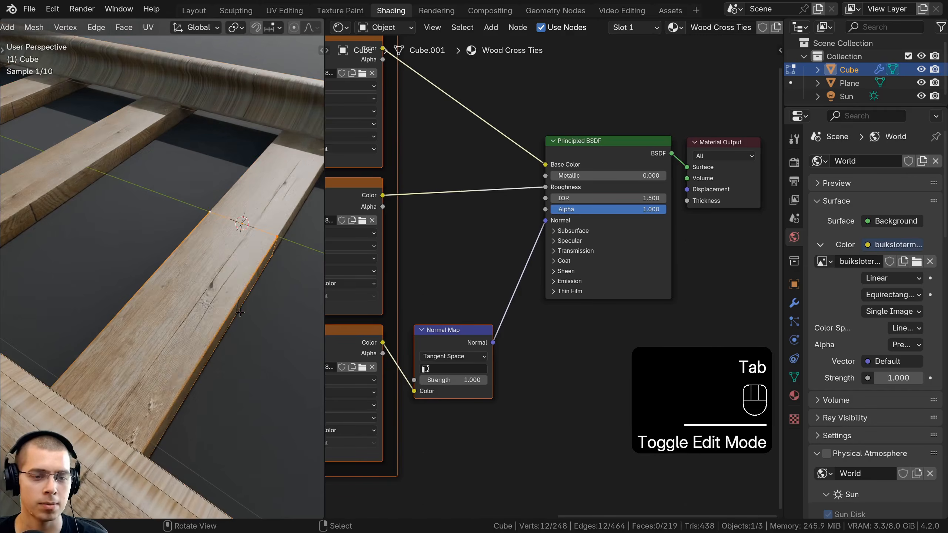
{"action": "middle_click_drag", "start_coordinate": [215, 198], "coordinate": [202, 223]}
{"action": "key", "text": "a"}
{"action": "key", "text": "a"}
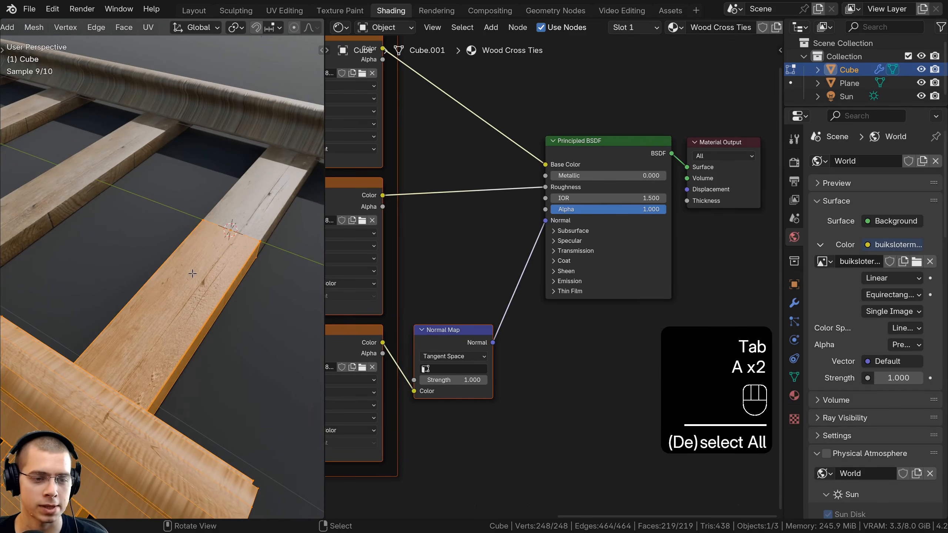
{"action": "key", "text": "u"}
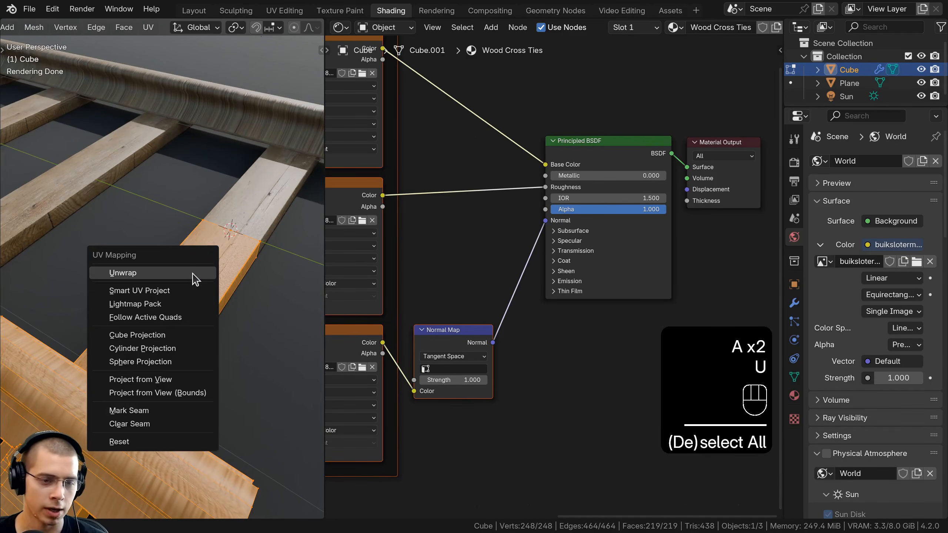
{"action": "left_click", "coordinate": [144, 293]}
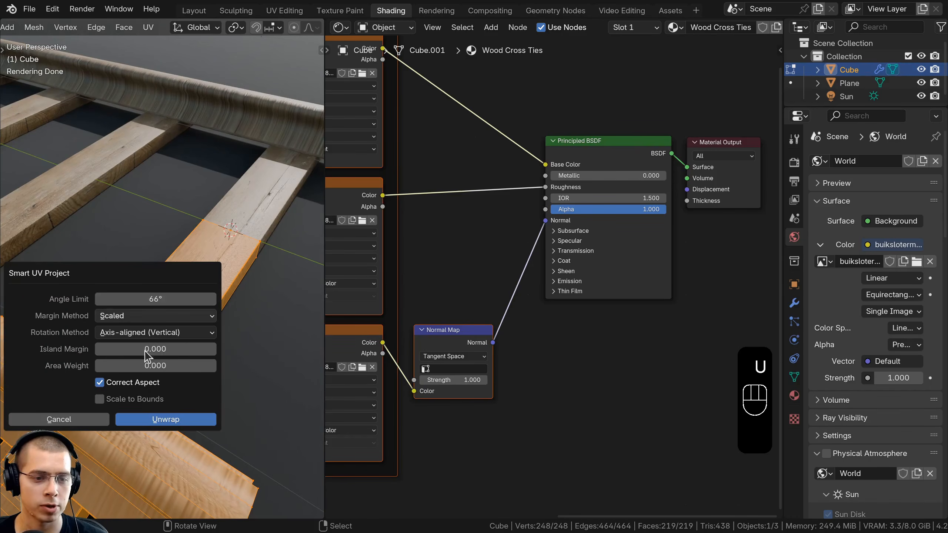
{"action": "left_click", "coordinate": [165, 419]}
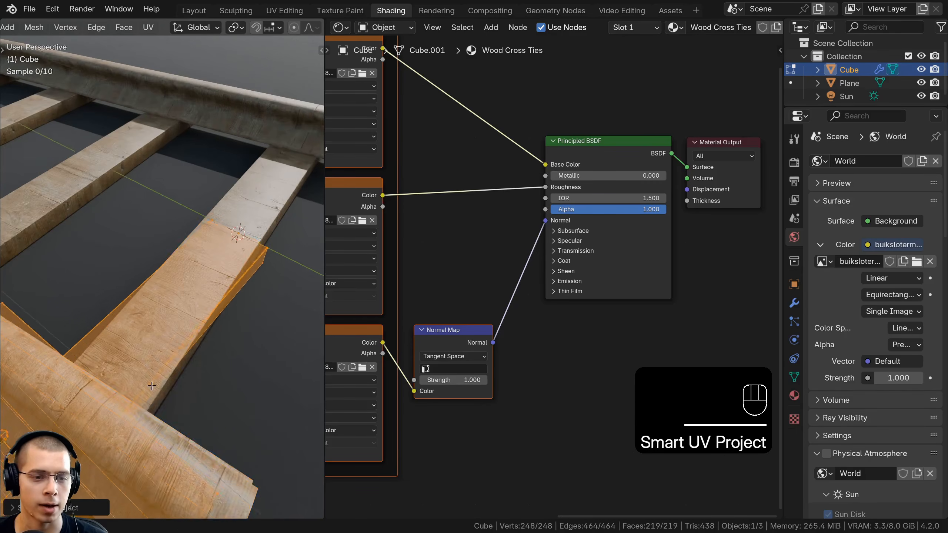
{"action": "scroll", "coordinate": [147, 278], "scroll_direction": "up", "scroll_amount": 5}
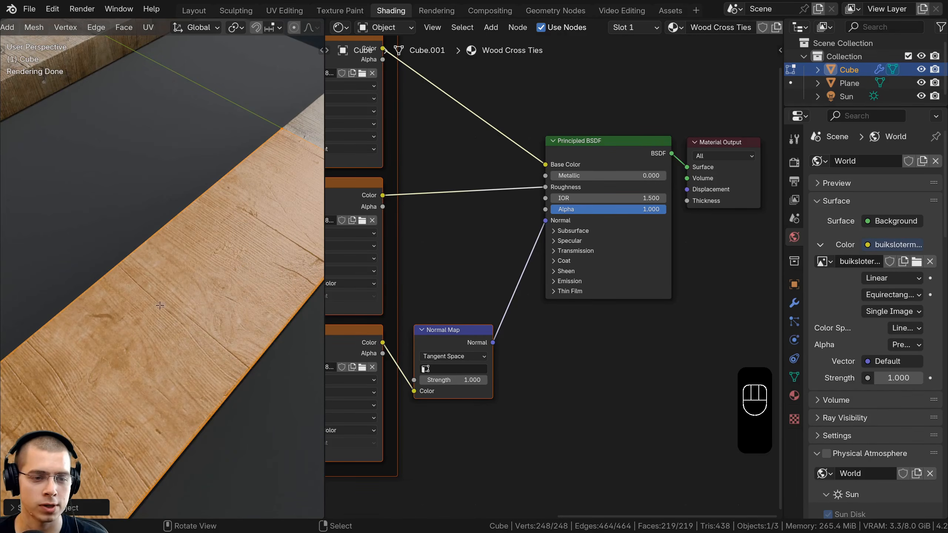
Switch to the UV Editing workspace with the entire track mesh selected and in close view
{"action": "left_click", "coordinate": [295, 11]}
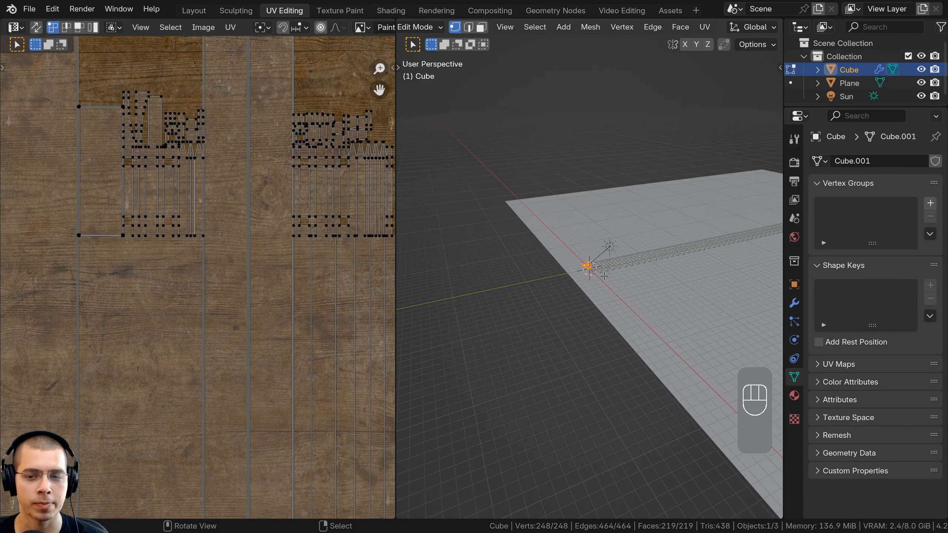
{"action": "key", "text": "a"}
{"action": "key", "text": "a"}
{"action": "middle_click_drag", "start_coordinate": [562, 197], "coordinate": [558, 266]}
{"action": "scroll", "coordinate": [557, 266], "scroll_direction": "up", "scroll_amount": 5}
{"action": "middle_click_drag", "start_coordinate": [555, 222], "coordinate": [555, 248], "text": "shift"}
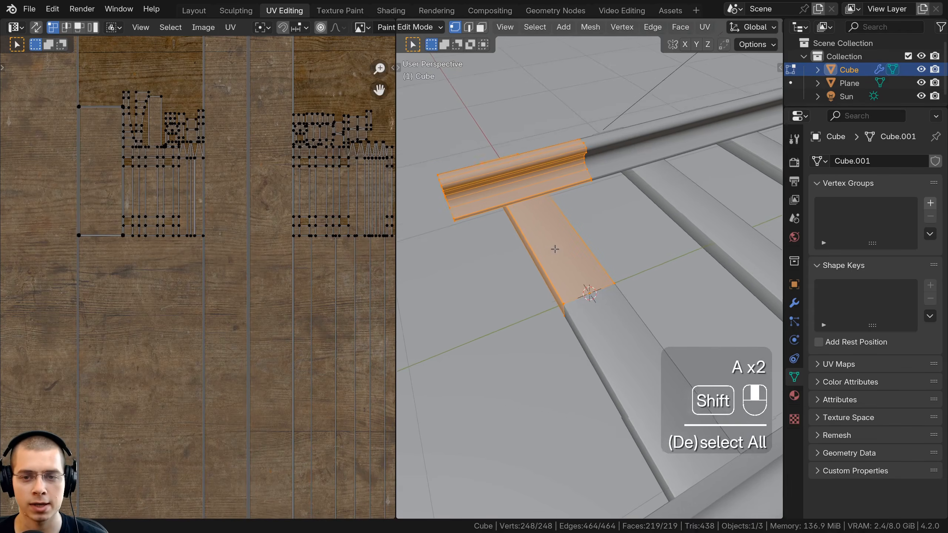
Rotate all the UV islands of the track mesh by 90°
{"action": "key", "text": "a"}
{"action": "key", "text": "a"}
{"action": "scroll", "coordinate": [191, 170], "scroll_direction": "down", "scroll_amount": 4}
{"action": "key", "text": "a"}
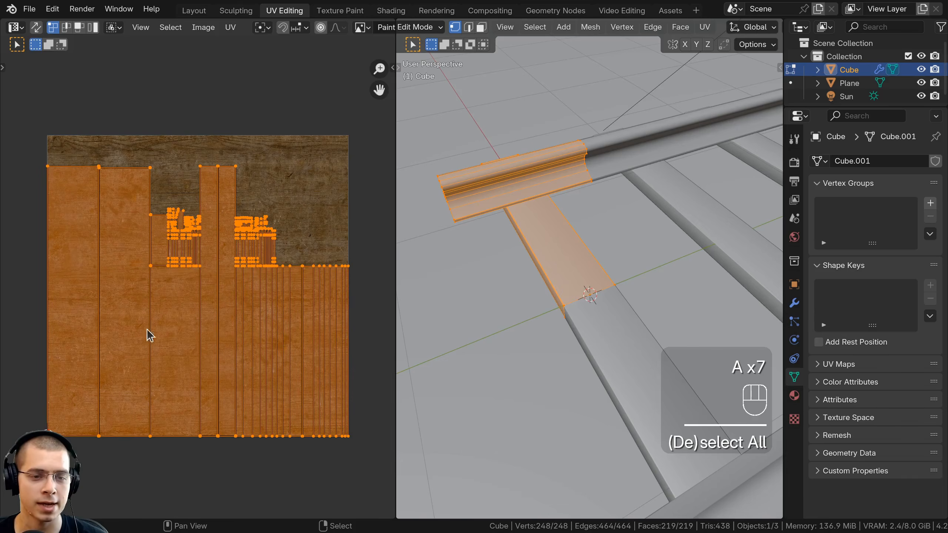
{"action": "scroll", "coordinate": [294, 254], "scroll_direction": "down", "scroll_amount": 1}
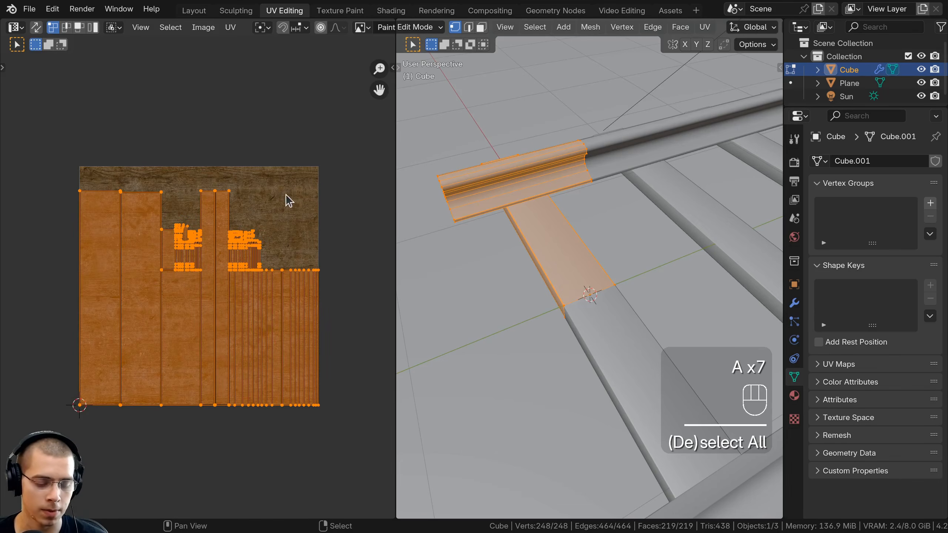
{"action": "type", "text": "r90"}
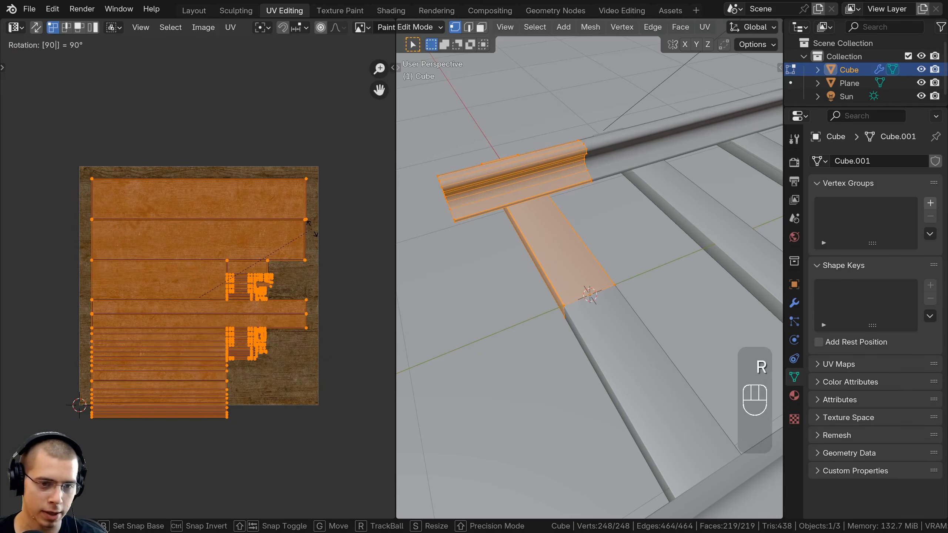
{"action": "key", "text": "Return"}
Set the 3D viewport to rendered shading and examine the wood grain direction along the cross tie
{"action": "key", "text": "z"}
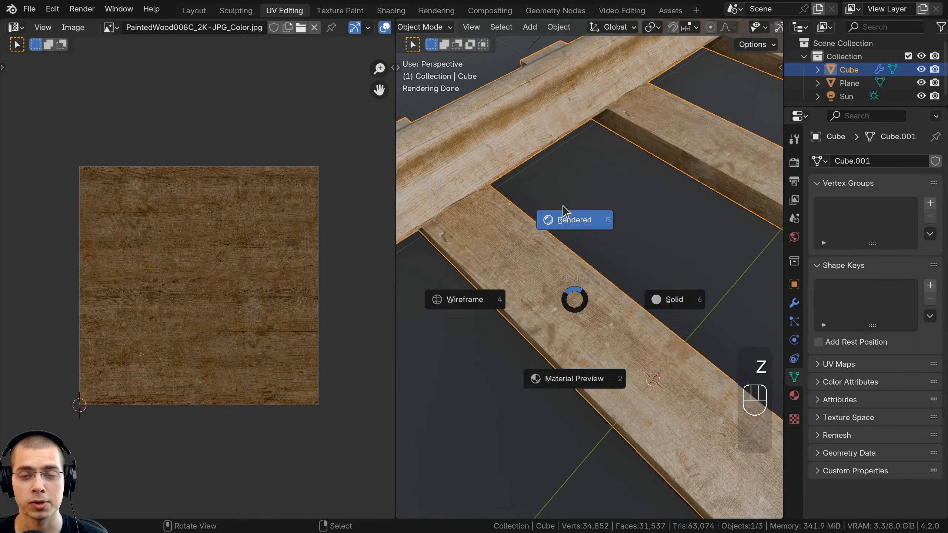
{"action": "left_click", "coordinate": [566, 219]}
{"action": "middle_click_drag", "start_coordinate": [557, 241], "coordinate": [482, 105]}
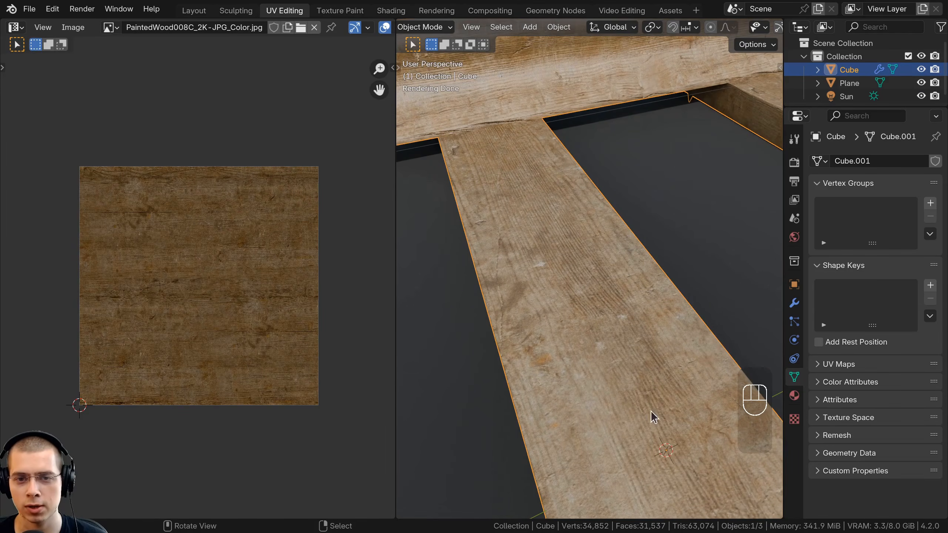
{"action": "middle_click_drag", "start_coordinate": [572, 311], "coordinate": [407, 329]}
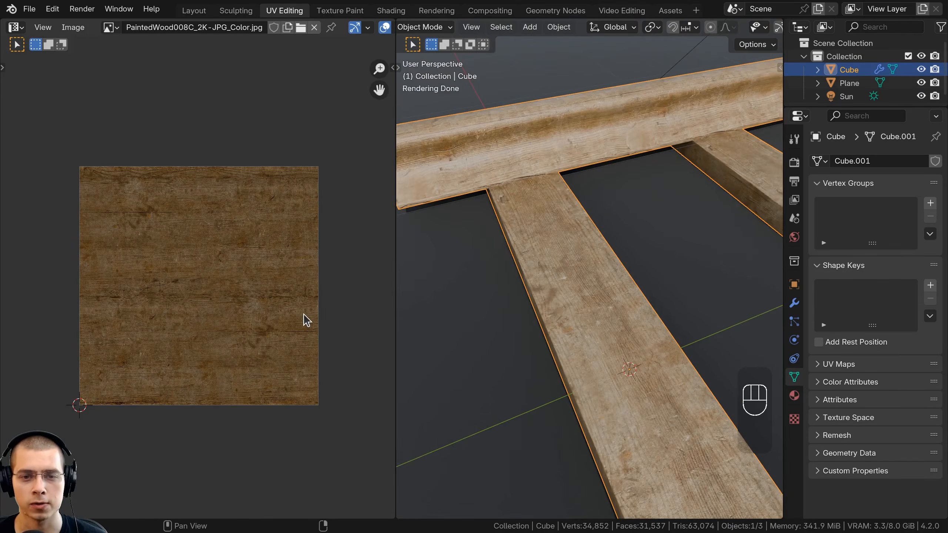
Scale up all the track mesh's UV islands by about 1.3, enlarge them slightly more, and return to Object Mode
{"action": "key", "text": "Tab"}
{"action": "key", "text": "s"}
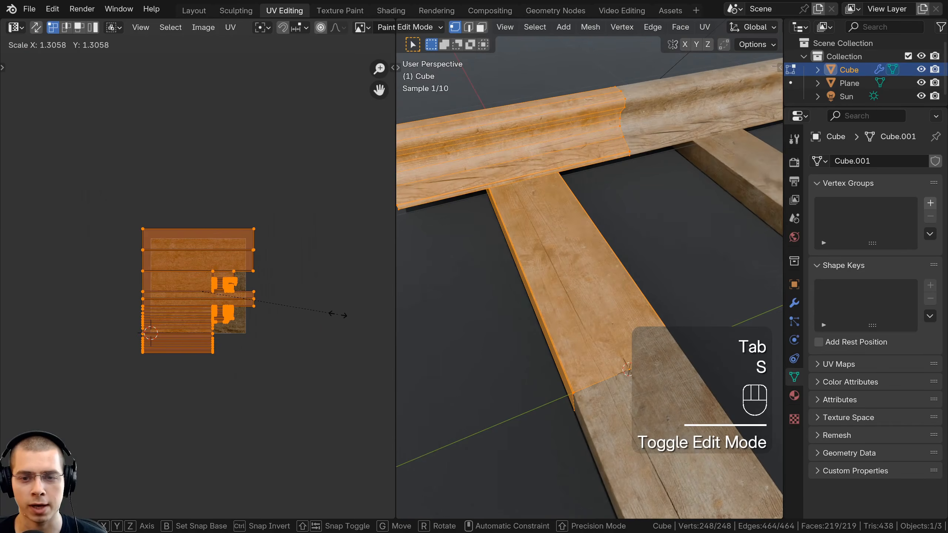
{"action": "left_click", "coordinate": [337, 314]}
{"action": "middle_click_drag", "start_coordinate": [560, 299], "coordinate": [495, 326]}
{"action": "key", "text": "s"}
{"action": "left_click", "coordinate": [327, 342]}
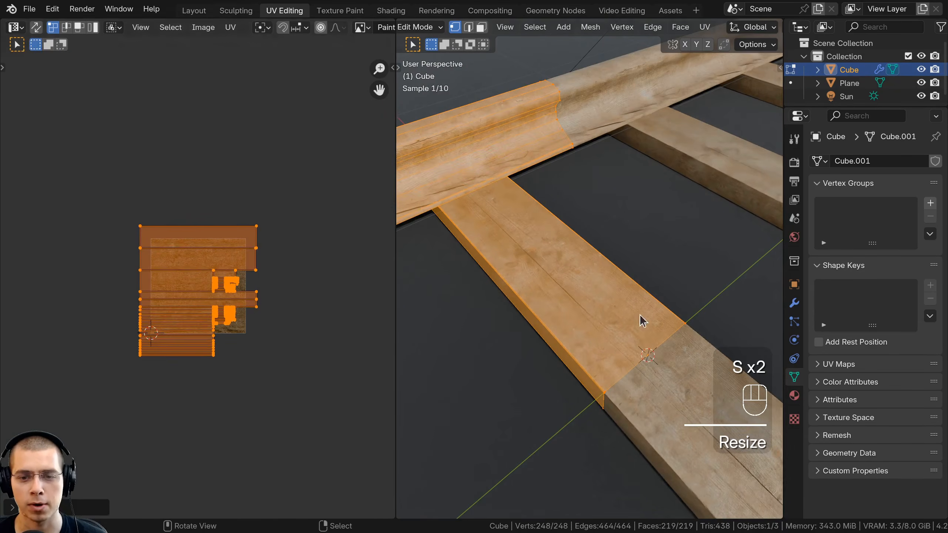
{"action": "key", "text": "Tab"}
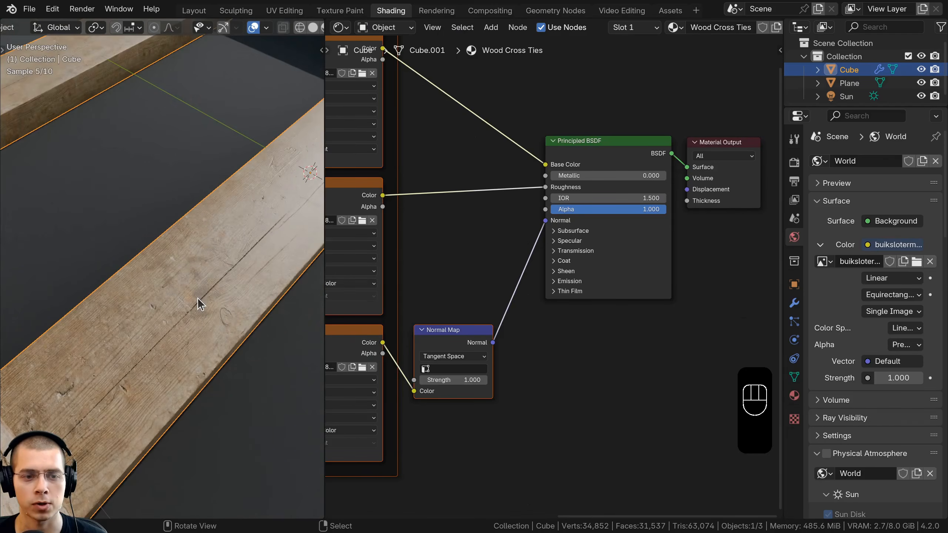
Insert an RGB Curves node between the Base Color texture and the Principled BSDF's Base Color input
{"action": "scroll", "coordinate": [197, 299], "scroll_direction": "down", "scroll_amount": 3}
{"action": "mouse_move", "coordinate": [197, 298]}
{"action": "middle_mouse_down", "text": "shift"}
{"action": "mouse_move", "coordinate": [239, 277]}
{"action": "mouse_move", "coordinate": [226, 216]}
{"action": "mouse_move", "coordinate": [121, 218]}
{"action": "mouse_move", "coordinate": [186, 250]}
{"action": "middle_mouse_up", "text": "shift"}
{"action": "scroll", "coordinate": [220, 250], "scroll_direction": "up", "scroll_amount": 3}
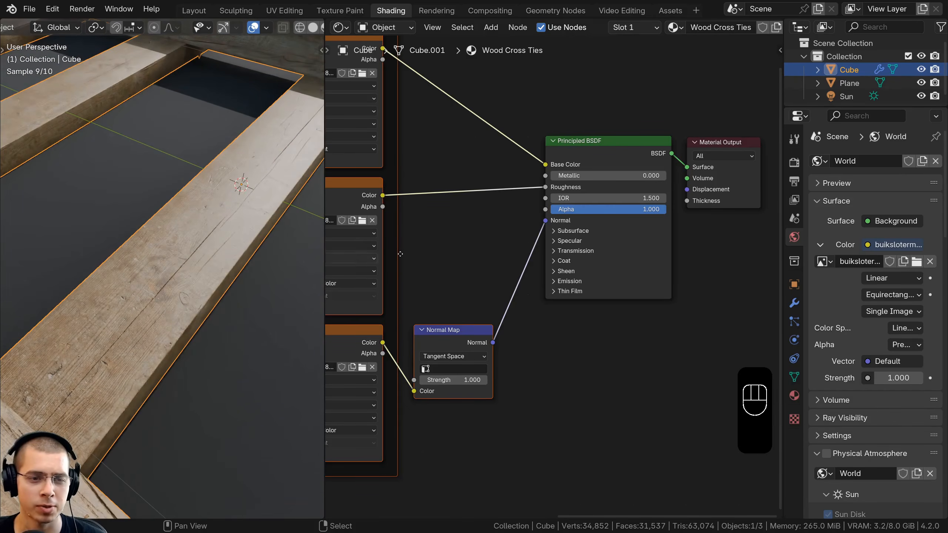
{"action": "middle_click_drag", "start_coordinate": [479, 201], "coordinate": [483, 212]}
{"action": "scroll", "coordinate": [483, 211], "scroll_direction": "down", "scroll_amount": 2}
{"action": "middle_click_drag", "start_coordinate": [471, 79], "coordinate": [488, 160]}
{"action": "key", "text": "shift+a"}
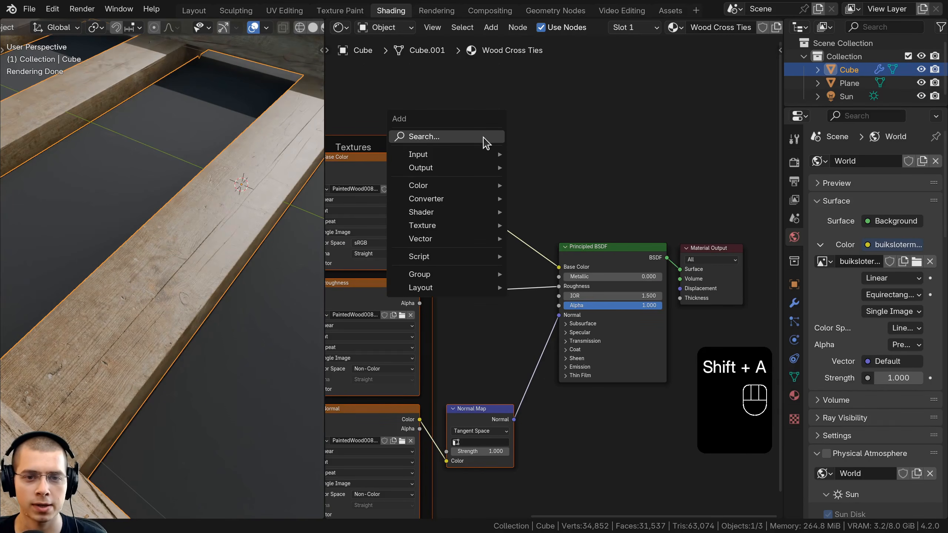
{"action": "left_click", "coordinate": [487, 143]}
{"action": "type", "text": "rgb"}
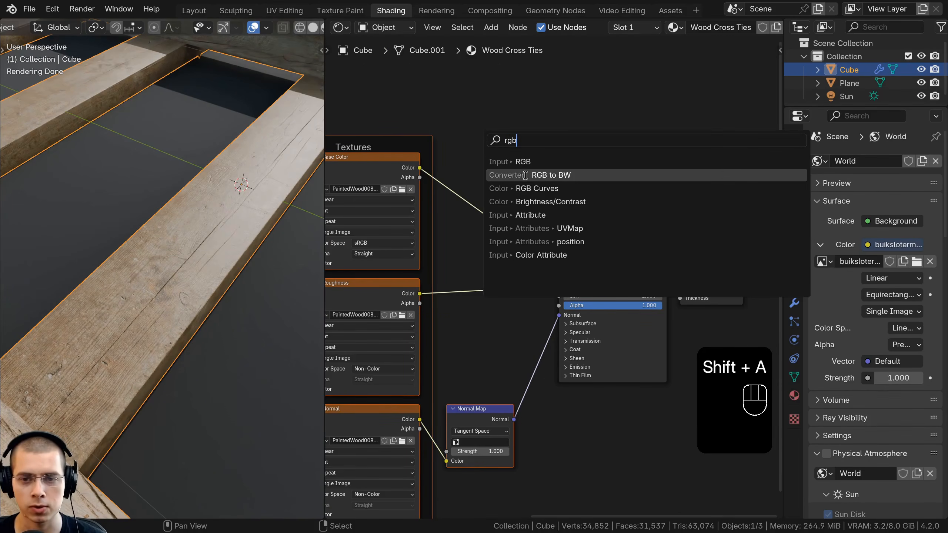
{"action": "left_click", "coordinate": [527, 186]}
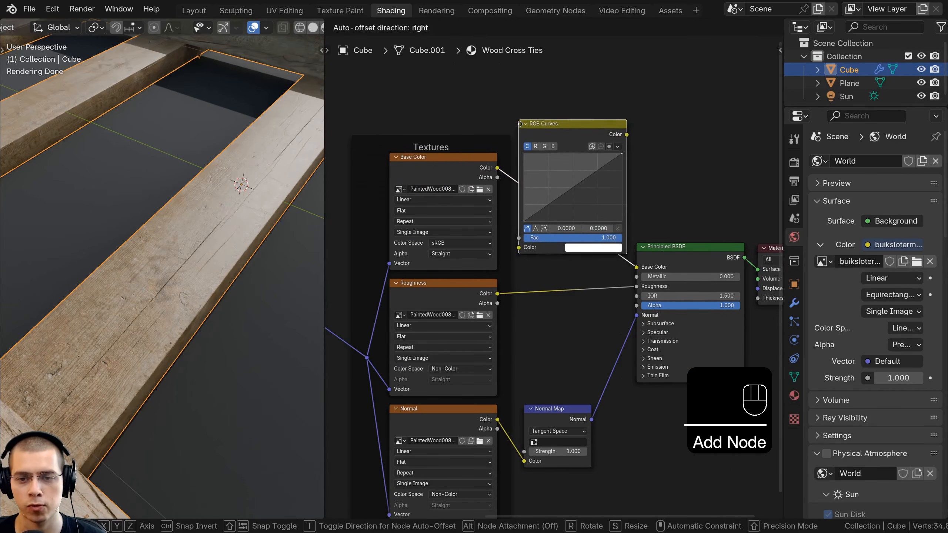
{"action": "left_click", "coordinate": [519, 124]}
{"action": "left_click_drag", "start_coordinate": [573, 139], "coordinate": [570, 150]}
Shape the RGB curve into a steep S with points at about 0.35, 0.18 and about 0.55, 0.86
{"action": "scroll", "coordinate": [522, 347], "scroll_direction": "up", "scroll_amount": 4}
{"action": "middle_click_drag", "start_coordinate": [539, 279], "coordinate": [525, 306]}
{"action": "scroll", "coordinate": [522, 347], "scroll_direction": "up", "scroll_amount": 3}
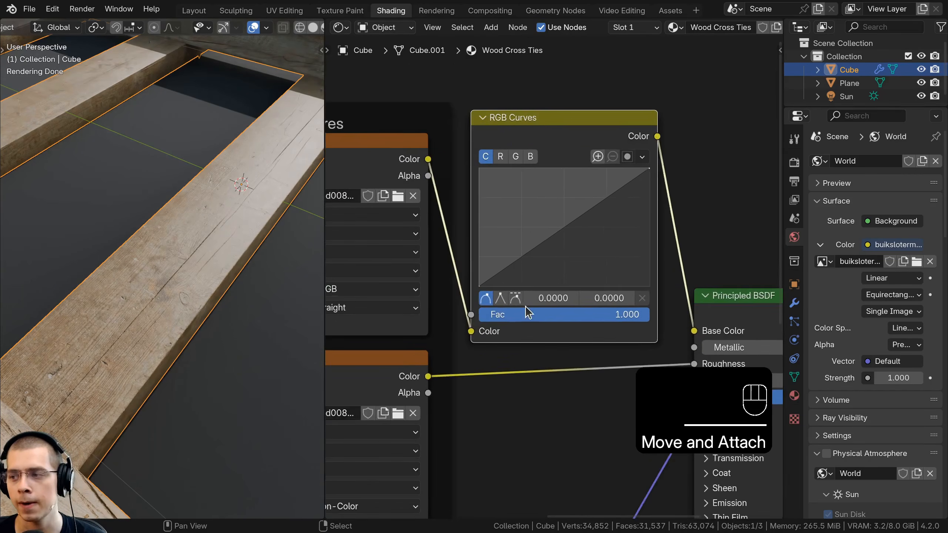
{"action": "scroll", "coordinate": [525, 306], "scroll_direction": "up", "scroll_amount": 3}
{"action": "left_click_drag", "start_coordinate": [586, 210], "coordinate": [573, 167]}
{"action": "left_click_drag", "start_coordinate": [516, 226], "coordinate": [536, 259]}
{"action": "left_click_drag", "start_coordinate": [573, 166], "coordinate": [578, 161]}
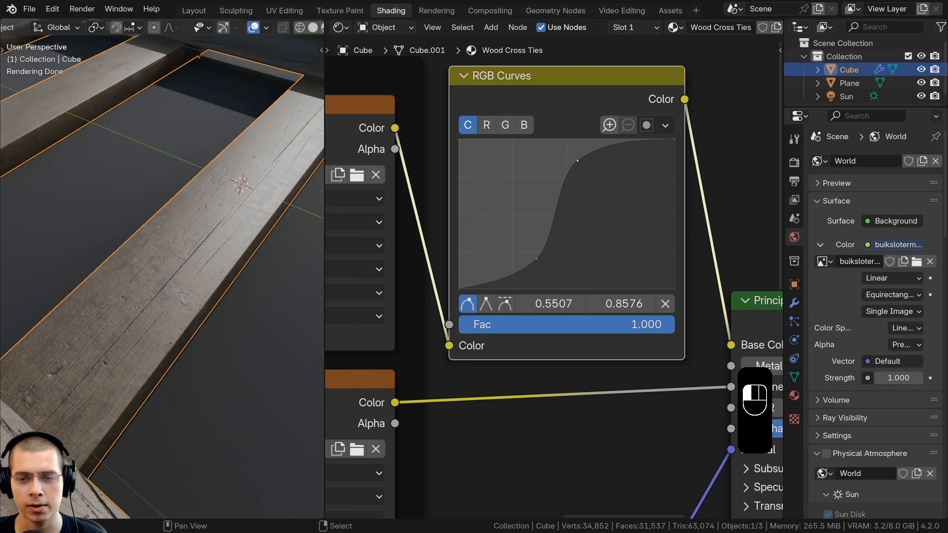
{"action": "left_click_drag", "start_coordinate": [536, 260], "coordinate": [534, 263]}
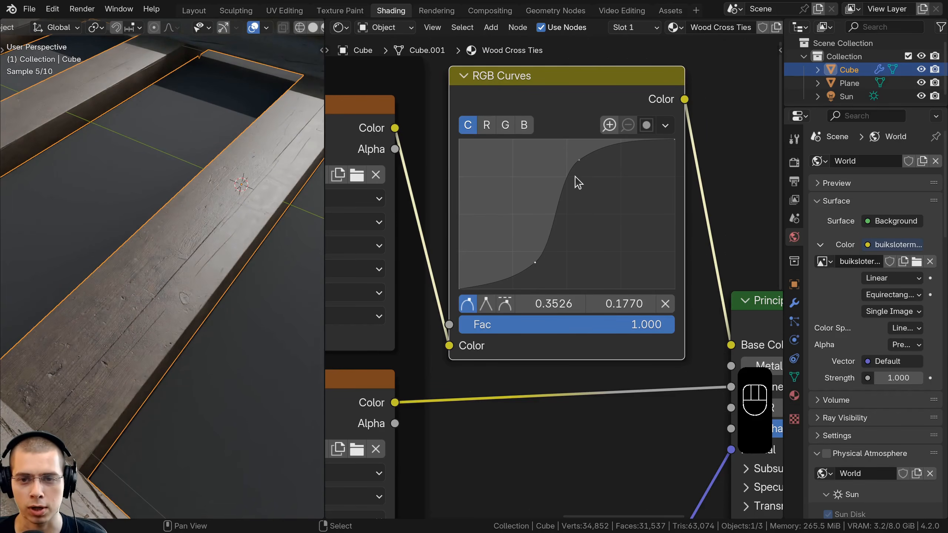
{"action": "left_click_drag", "start_coordinate": [579, 160], "coordinate": [576, 157]}
Move the lower curve point to about 0.29, 0.17, deselect the track, and inspect the cross tie's color up close
{"action": "middle_click_drag", "start_coordinate": [185, 233], "coordinate": [223, 232]}
{"action": "left_click_drag", "start_coordinate": [530, 261], "coordinate": [530, 261]}
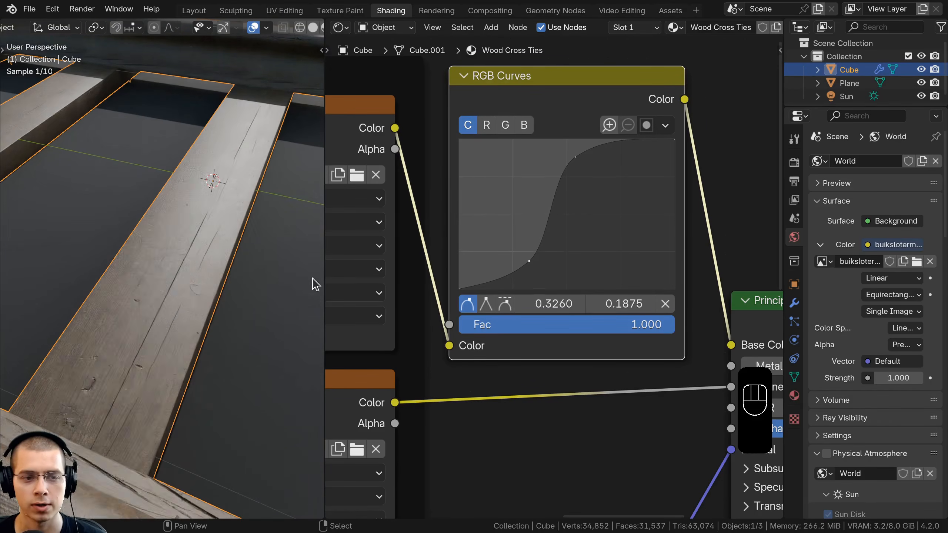
{"action": "middle_click_drag", "start_coordinate": [311, 281], "coordinate": [191, 281]}
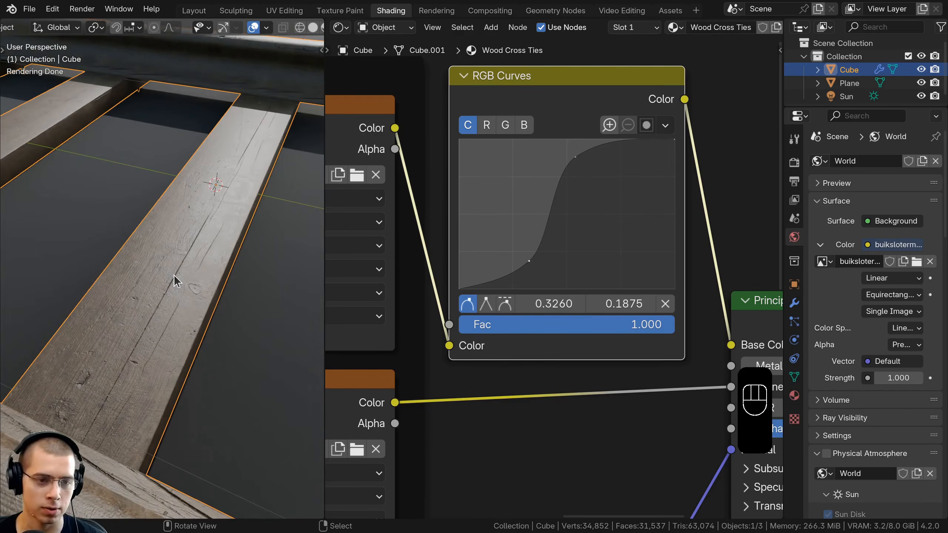
{"action": "key", "text": "alt+a"}
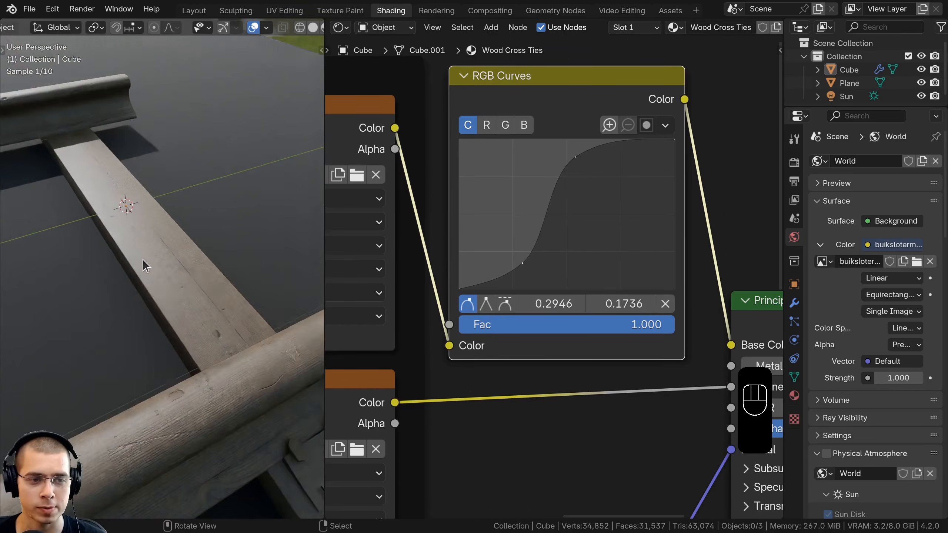
{"action": "scroll", "coordinate": [183, 325], "scroll_direction": "up", "scroll_amount": 2}
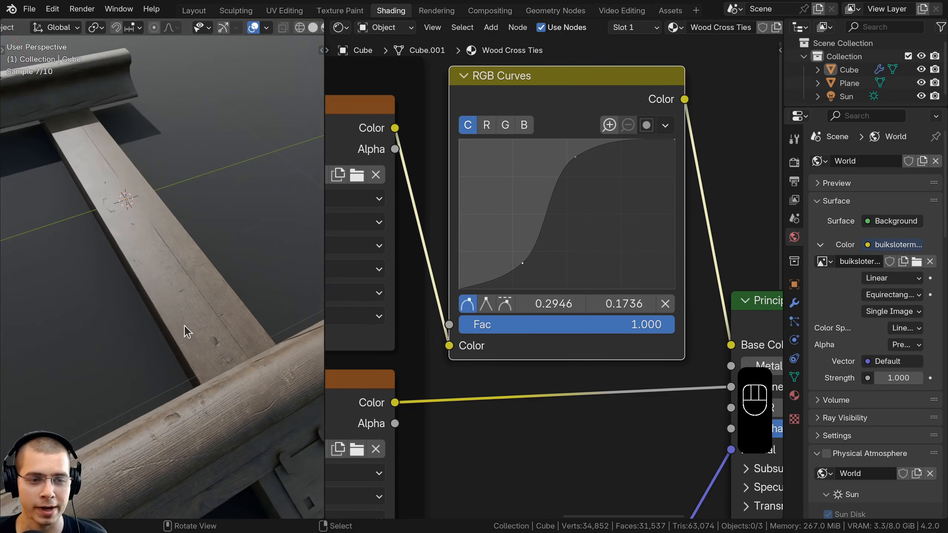
{"action": "scroll", "coordinate": [93, 181], "scroll_direction": "up", "scroll_amount": 2}
Add a Noise Texture node below the Normal image texture in the Wood Cross Ties material
{"action": "scroll", "coordinate": [616, 373], "scroll_direction": "down", "scroll_amount": 5}
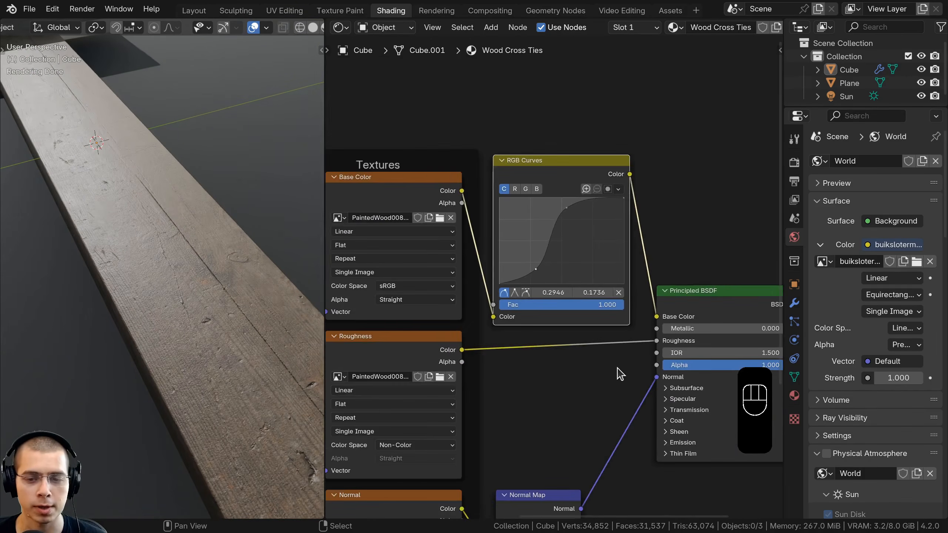
{"action": "key", "text": "shift+a"}
{"action": "left_click", "coordinate": [597, 99]}
{"action": "type", "text": "noi"}
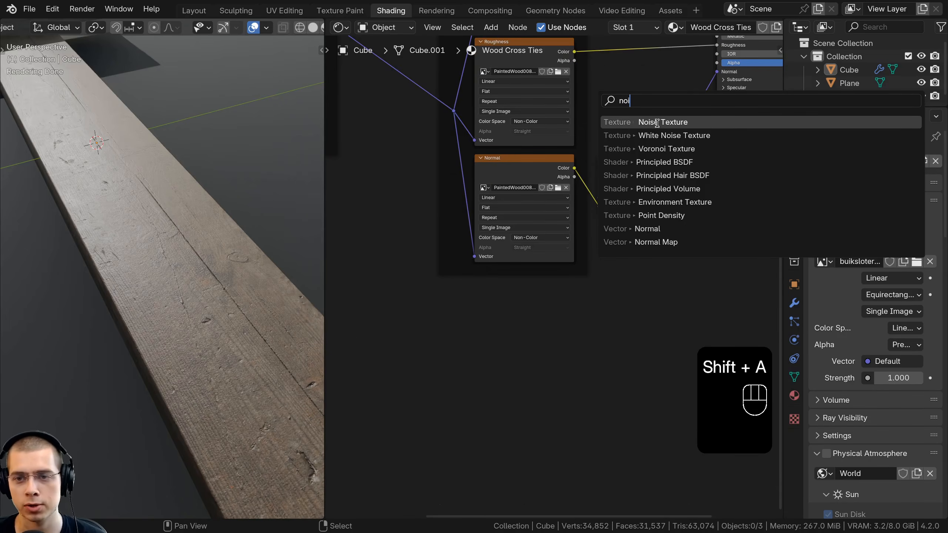
{"action": "left_click", "coordinate": [657, 123]}
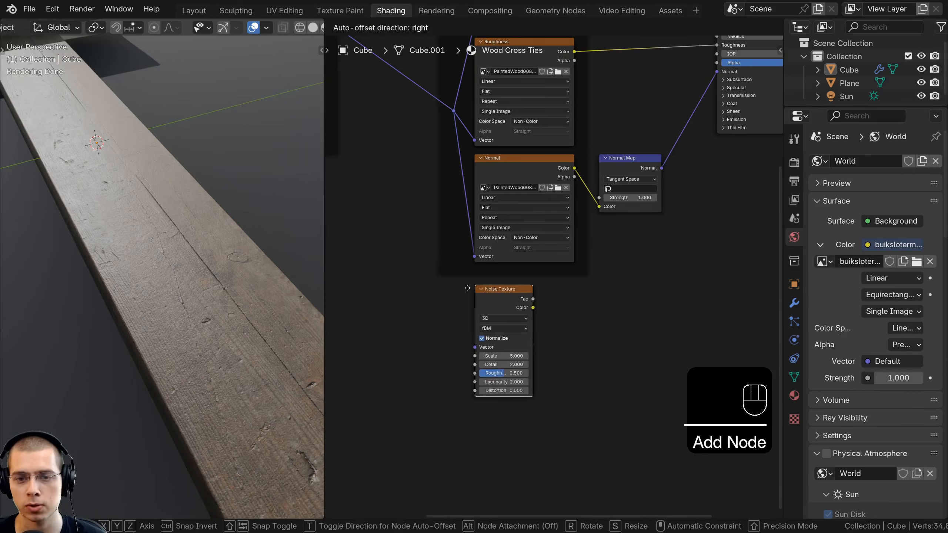
{"action": "middle_click_drag", "start_coordinate": [494, 250], "coordinate": [511, 270]}
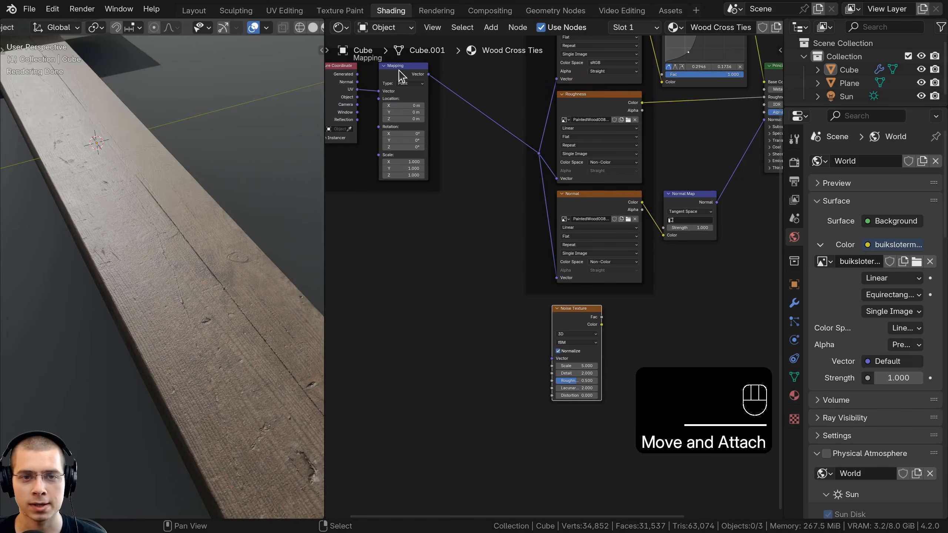
Duplicate the Mapping node below the original with its UV input link kept, and place the Texture Coordinate node between their heights
{"action": "left_click", "coordinate": [400, 73]}
{"action": "middle_click_drag", "start_coordinate": [405, 72], "coordinate": [444, 82]}
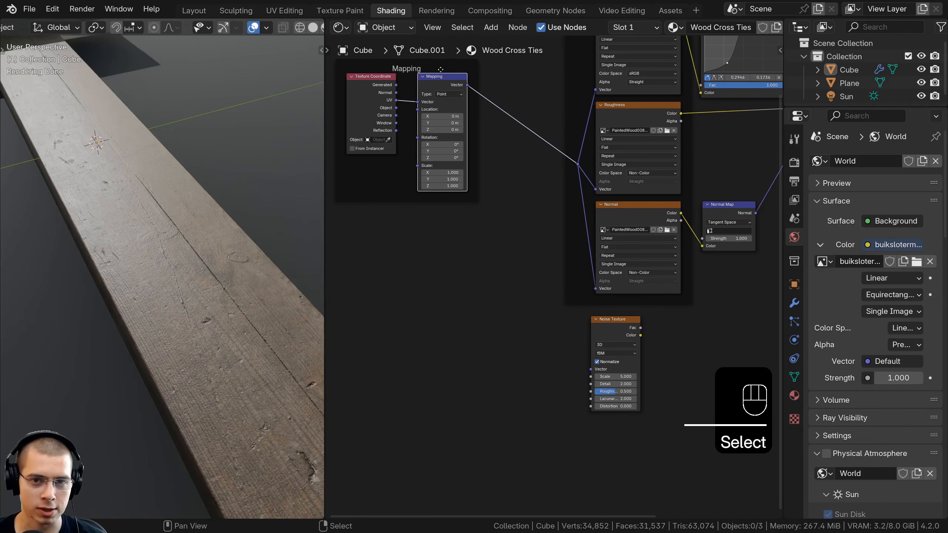
{"action": "key", "text": "ctrl+shift+d"}
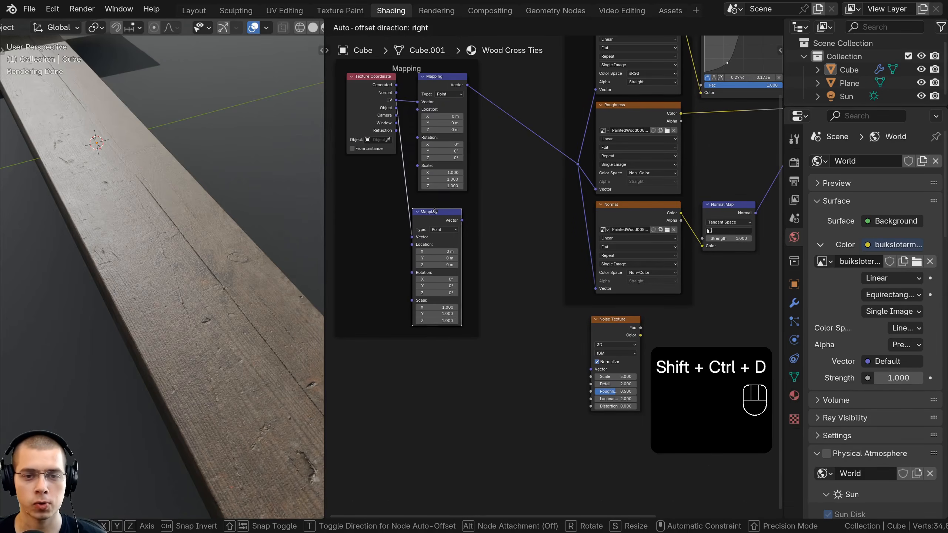
{"action": "left_click", "coordinate": [439, 211]}
{"action": "left_click_drag", "start_coordinate": [372, 110], "coordinate": [362, 189]}
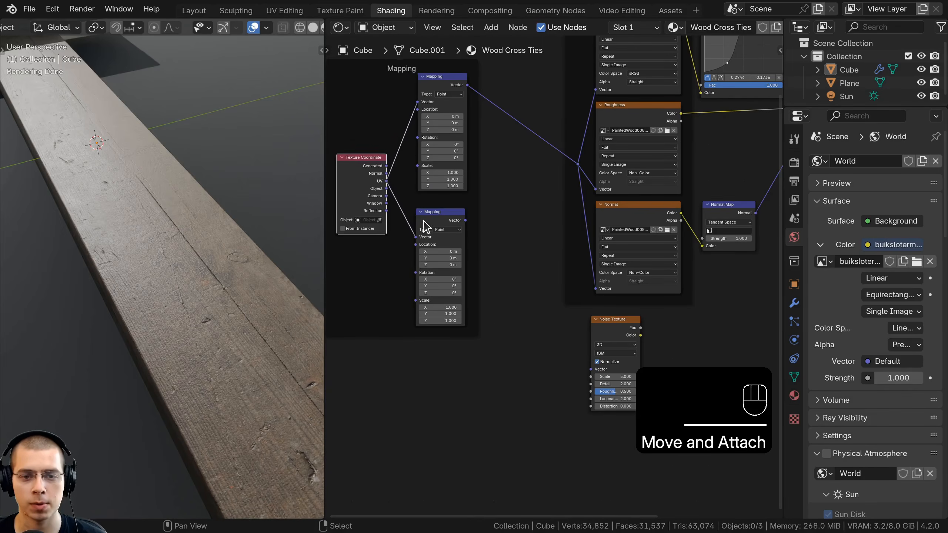
Link the duplicated Mapping node's Vector output to the Noise Texture's Vector input and preview the noise on the track
{"action": "scroll", "coordinate": [424, 222], "scroll_direction": "up", "scroll_amount": 1}
{"action": "middle_click_drag", "start_coordinate": [423, 221], "coordinate": [401, 177]}
{"action": "left_click", "coordinate": [419, 168]}
{"action": "left_click_drag", "start_coordinate": [434, 173], "coordinate": [571, 333]}
{"action": "scroll", "coordinate": [433, 205], "scroll_direction": "up", "scroll_amount": 1}
{"action": "middle_click_drag", "start_coordinate": [430, 199], "coordinate": [445, 204]}
{"action": "scroll", "coordinate": [444, 205], "scroll_direction": "up", "scroll_amount": 1}
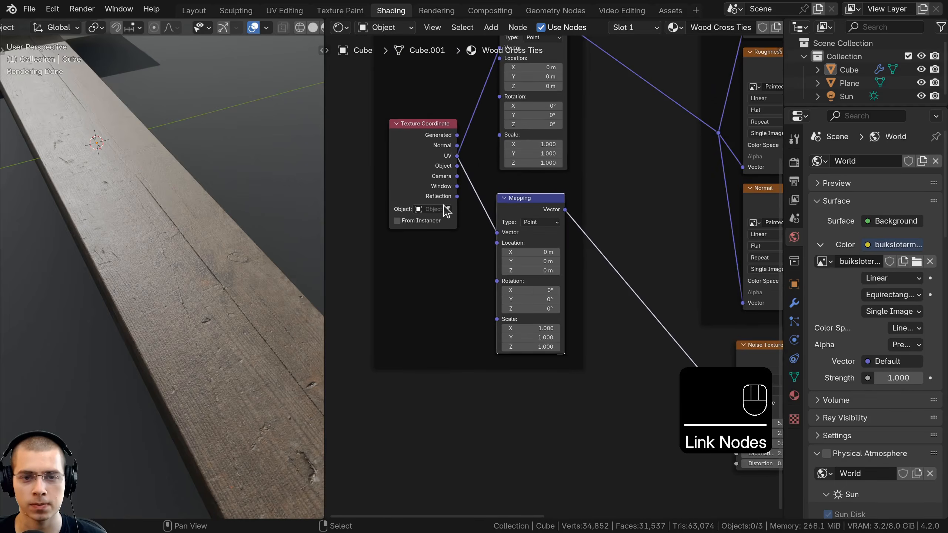
{"action": "scroll", "coordinate": [446, 210], "scroll_direction": "down", "scroll_amount": 2}
{"action": "middle_click_drag", "start_coordinate": [694, 338], "coordinate": [606, 284]}
{"action": "left_click", "coordinate": [659, 328], "text": "ctrl+shift"}
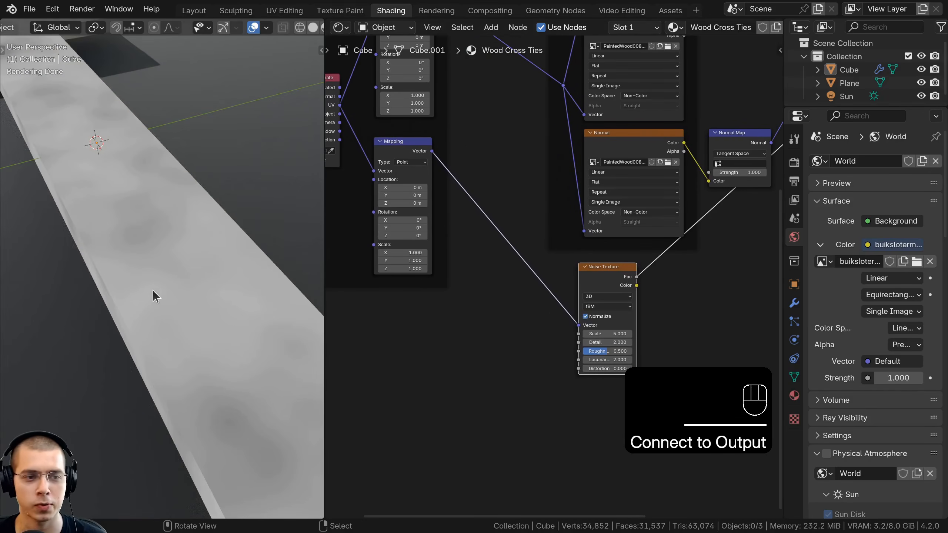
{"action": "scroll", "coordinate": [182, 247], "scroll_direction": "down", "scroll_amount": 2}
{"action": "middle_click_drag", "start_coordinate": [549, 340], "coordinate": [547, 337]}
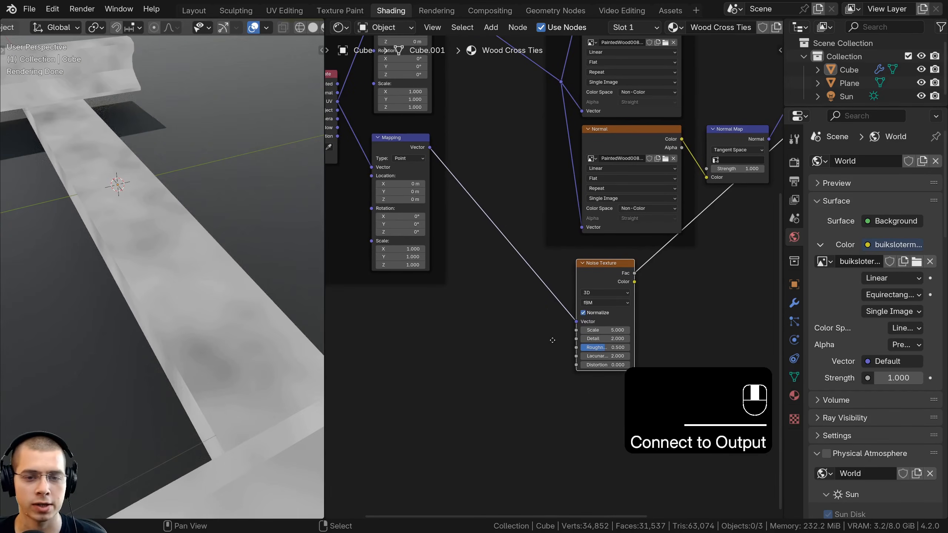
Set the Noise Texture's Scale to 1, Detail to 15 and Roughness to 0.6
{"action": "scroll", "coordinate": [636, 351], "scroll_direction": "up", "scroll_amount": 4}
{"action": "left_click", "coordinate": [635, 350]}
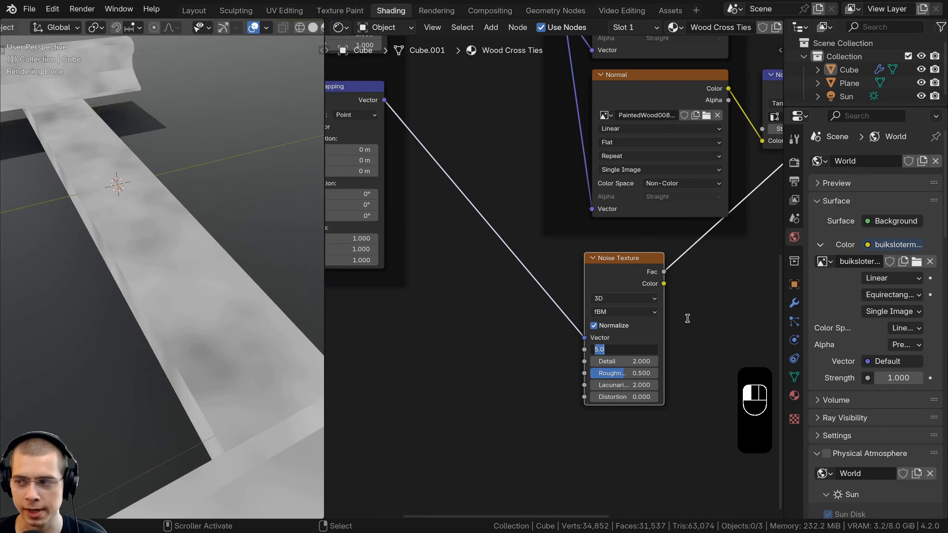
{"action": "type", "text": "1"}
{"action": "key", "text": "Return"}
{"action": "scroll", "coordinate": [576, 303], "scroll_direction": "down", "scroll_amount": 1}
{"action": "middle_click_drag", "start_coordinate": [576, 303], "coordinate": [556, 290]}
{"action": "middle_click_drag", "start_coordinate": [621, 359], "coordinate": [519, 314]}
{"action": "scroll", "coordinate": [519, 315], "scroll_direction": "up", "scroll_amount": 3}
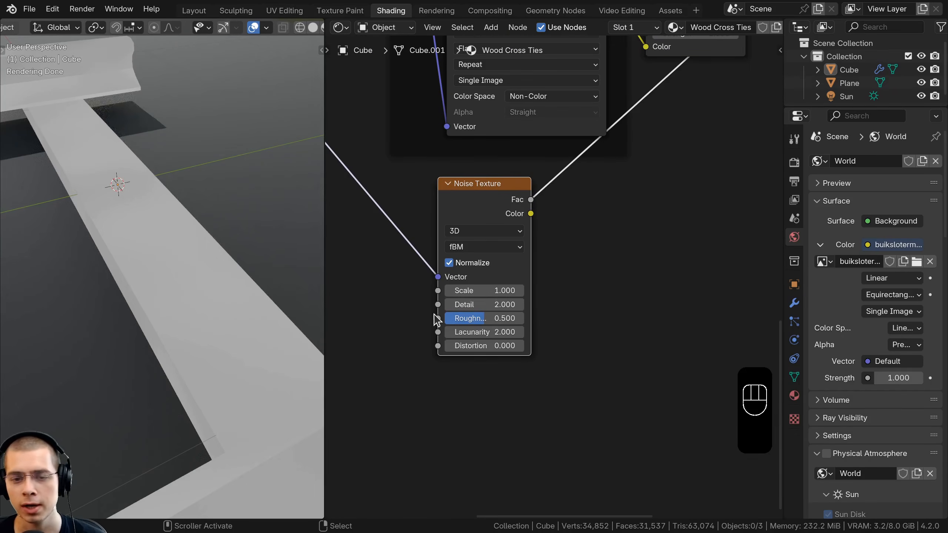
{"action": "left_click", "coordinate": [466, 304]}
{"action": "type", "text": "15"}
{"action": "key", "text": "Return"}
{"action": "left_click", "coordinate": [477, 319]}
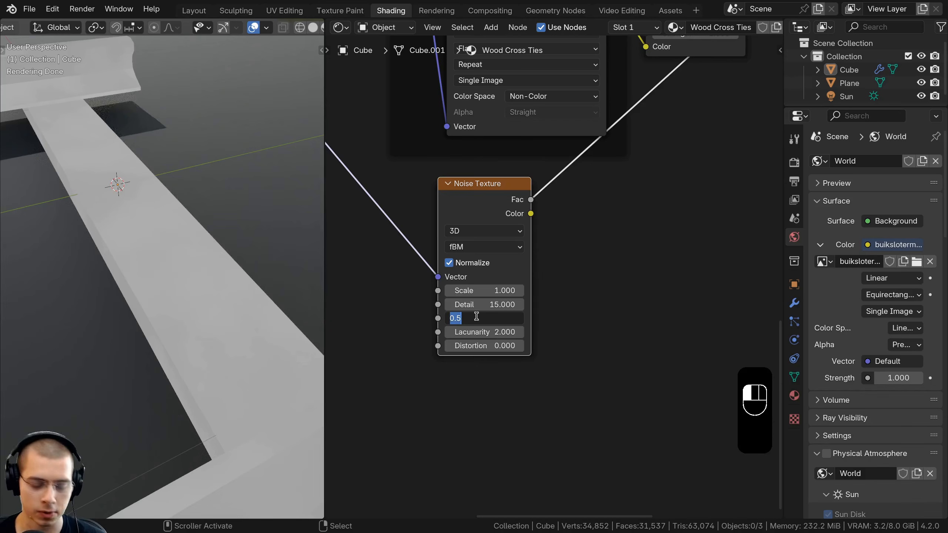
{"action": "type", "text": ".6"}
{"action": "key", "text": "Return"}
Stretch the noise along the wood by setting the duplicated Mapping node's X scale to 0.1
{"action": "middle_click_drag", "start_coordinate": [262, 224], "coordinate": [198, 247]}
{"action": "middle_click_drag", "start_coordinate": [214, 316], "coordinate": [183, 220]}
{"action": "scroll", "coordinate": [597, 294], "scroll_direction": "down", "scroll_amount": 3}
{"action": "middle_click_drag", "start_coordinate": [423, 250], "coordinate": [625, 328]}
{"action": "scroll", "coordinate": [626, 328], "scroll_direction": "up", "scroll_amount": 1}
{"action": "left_click", "coordinate": [447, 127]}
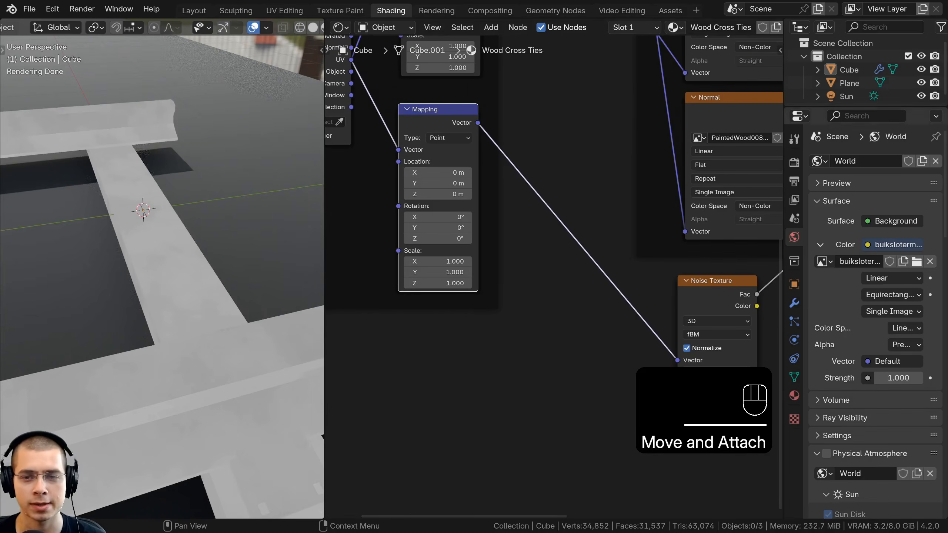
{"action": "middle_click_drag", "start_coordinate": [480, 240], "coordinate": [486, 241]}
{"action": "scroll", "coordinate": [429, 272], "scroll_direction": "up", "scroll_amount": 1}
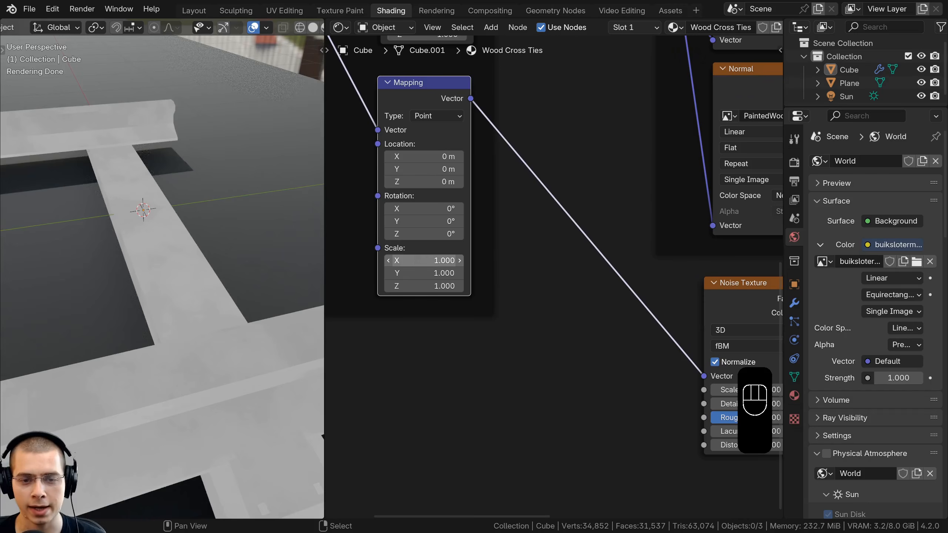
{"action": "mouse_move", "coordinate": [423, 260]}
{"action": "left_mouse_down"}
{"action": "mouse_move", "coordinate": [474, 260]}
{"action": "mouse_move", "coordinate": [417, 268]}
{"action": "left_mouse_up"}
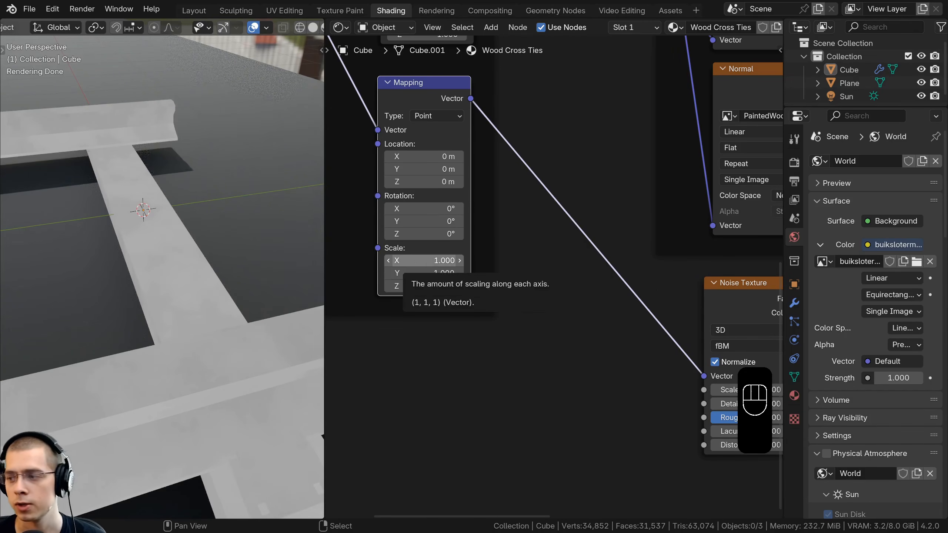
{"action": "left_click", "coordinate": [418, 262]}
{"action": "type", "text": "0.1"}
{"action": "key", "text": "Return"}
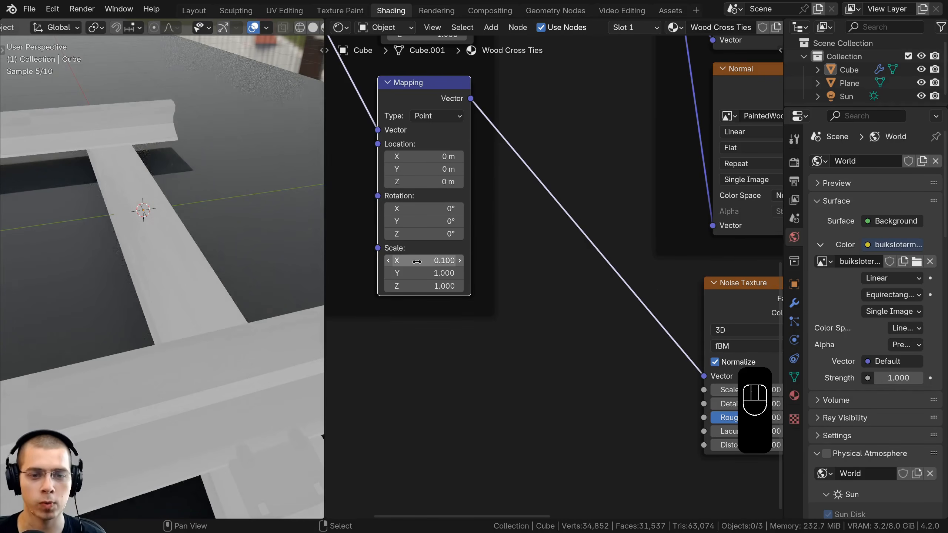
{"action": "middle_click_drag", "start_coordinate": [182, 199], "coordinate": [153, 279]}
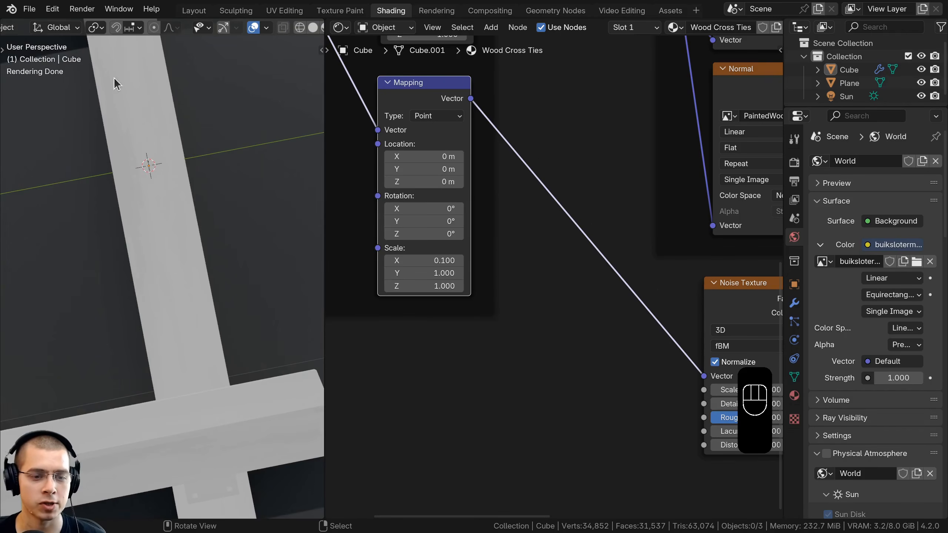
{"action": "scroll", "coordinate": [142, 202], "scroll_direction": "down", "scroll_amount": 3}
Add a Bump node on the link between the Normal Map node and the Principled BSDF's Normal input
{"action": "scroll", "coordinate": [469, 320], "scroll_direction": "down", "scroll_amount": 4}
{"action": "middle_click_drag", "start_coordinate": [751, 321], "coordinate": [560, 318]}
{"action": "scroll", "coordinate": [560, 318], "scroll_direction": "down", "scroll_amount": 2}
{"action": "left_click", "coordinate": [501, 285]}
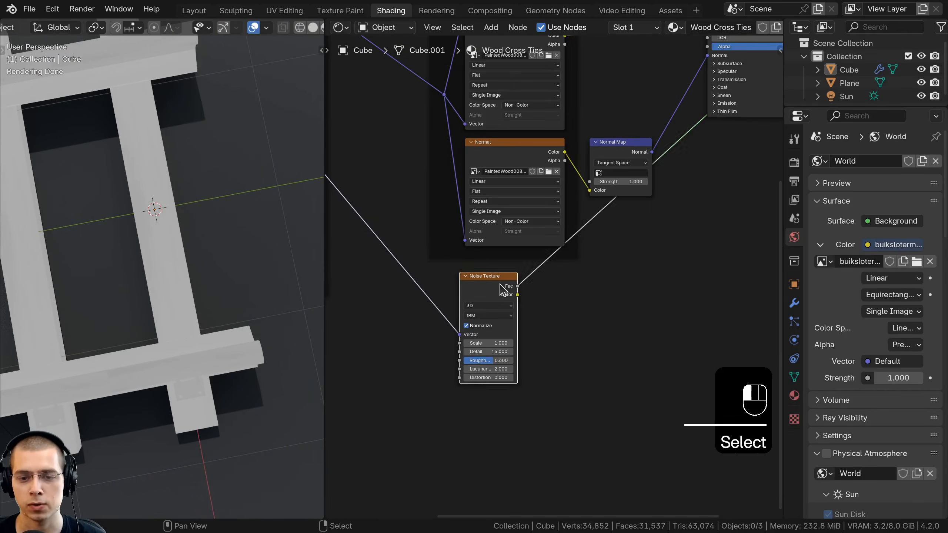
{"action": "middle_click_drag", "start_coordinate": [663, 133], "coordinate": [620, 194]}
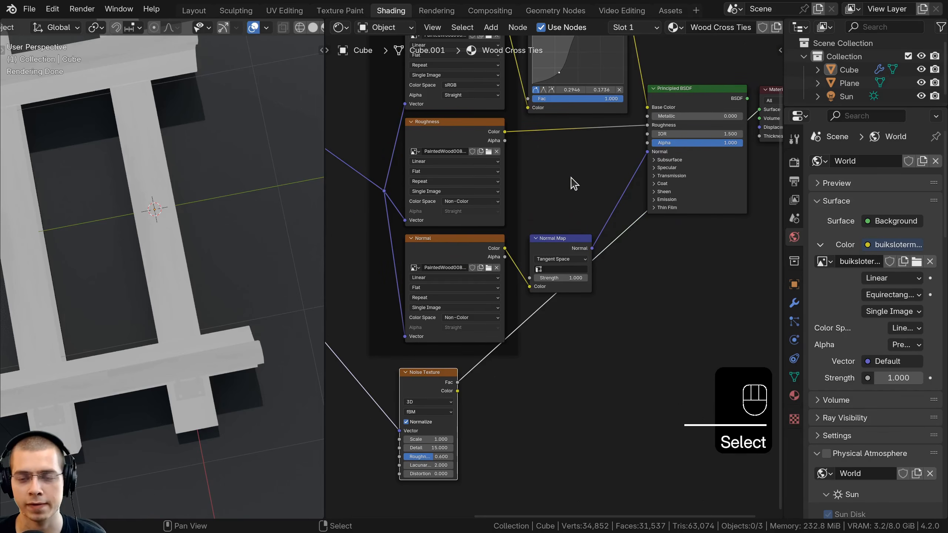
{"action": "key", "text": "shift+a"}
{"action": "left_click", "coordinate": [557, 174]}
{"action": "type", "text": "bum"}
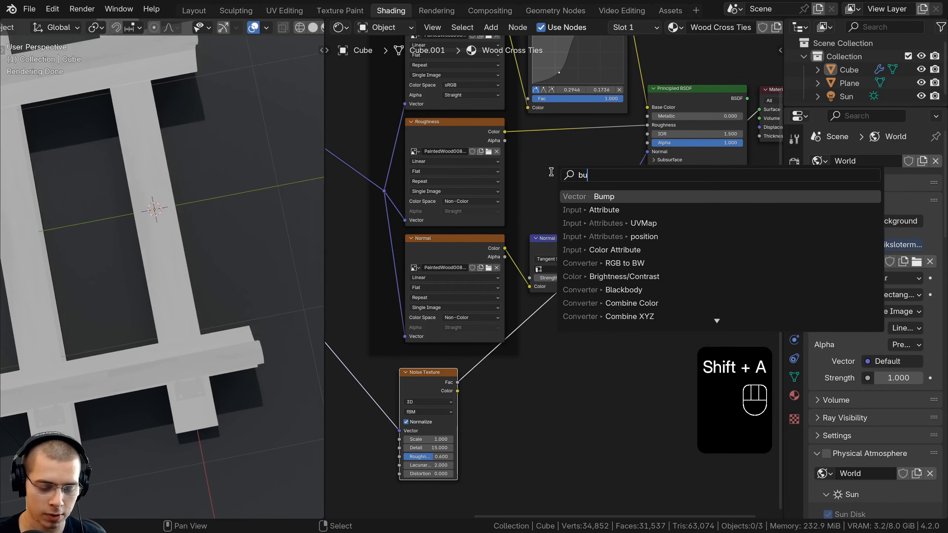
{"action": "left_click", "coordinate": [571, 195]}
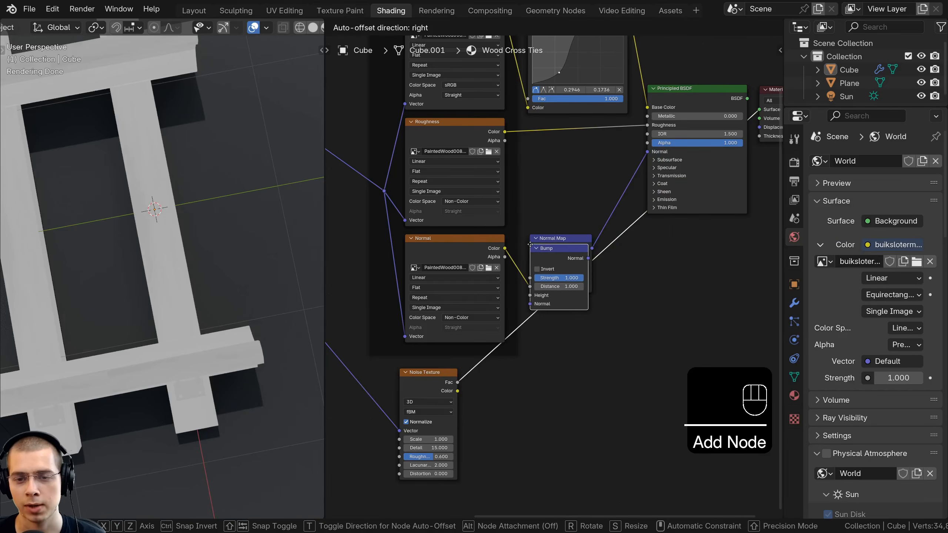
{"action": "left_click", "coordinate": [643, 174]}
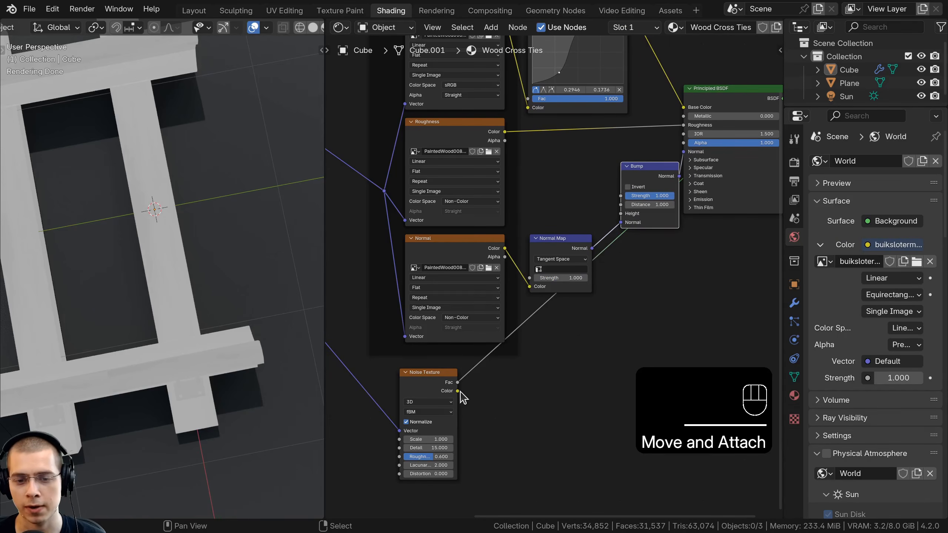
Link the Noise Texture's Fac output to the Bump node's Height input and compare the Bump and Normal Map previews
{"action": "left_click_drag", "start_coordinate": [463, 397], "coordinate": [621, 213]}
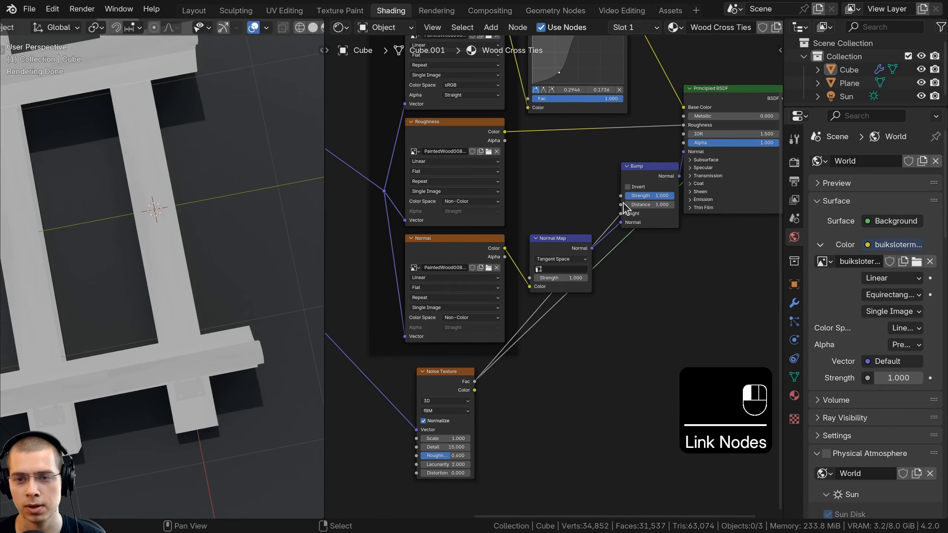
{"action": "left_click_drag", "start_coordinate": [636, 171], "coordinate": [617, 170]}
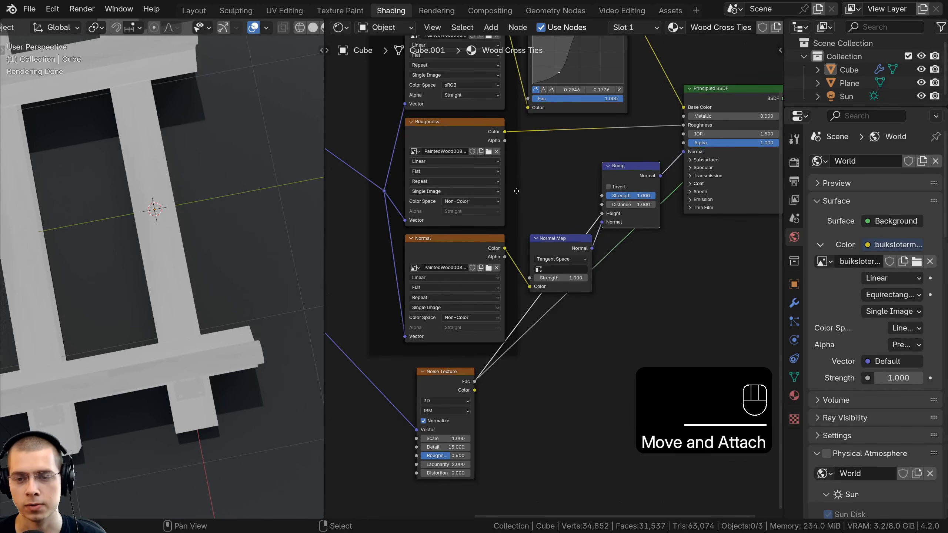
{"action": "left_click", "coordinate": [616, 174], "text": "ctrl+shift"}
{"action": "scroll", "coordinate": [116, 237], "scroll_direction": "up", "scroll_amount": 5}
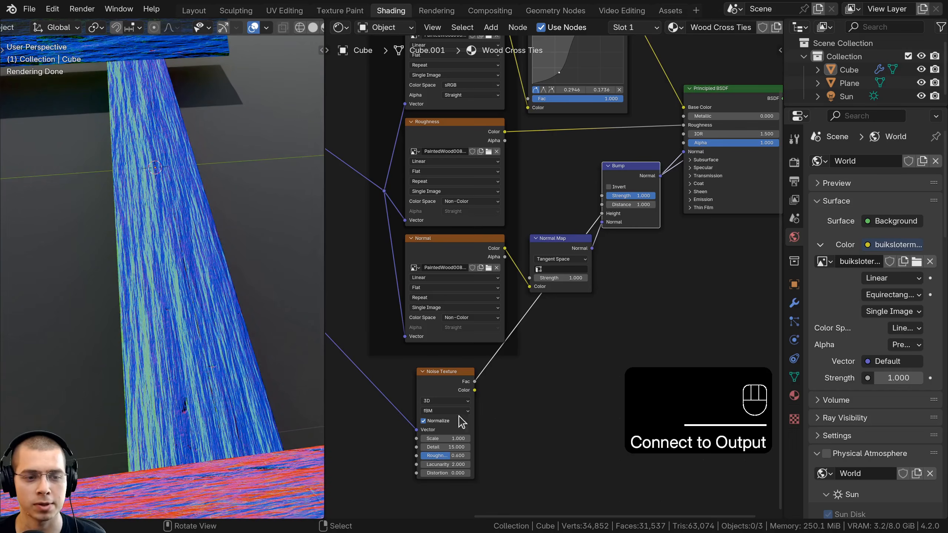
{"action": "left_click", "coordinate": [556, 254], "text": "ctrl+shift"}
{"action": "scroll", "coordinate": [670, 200], "scroll_direction": "up", "scroll_amount": 2}
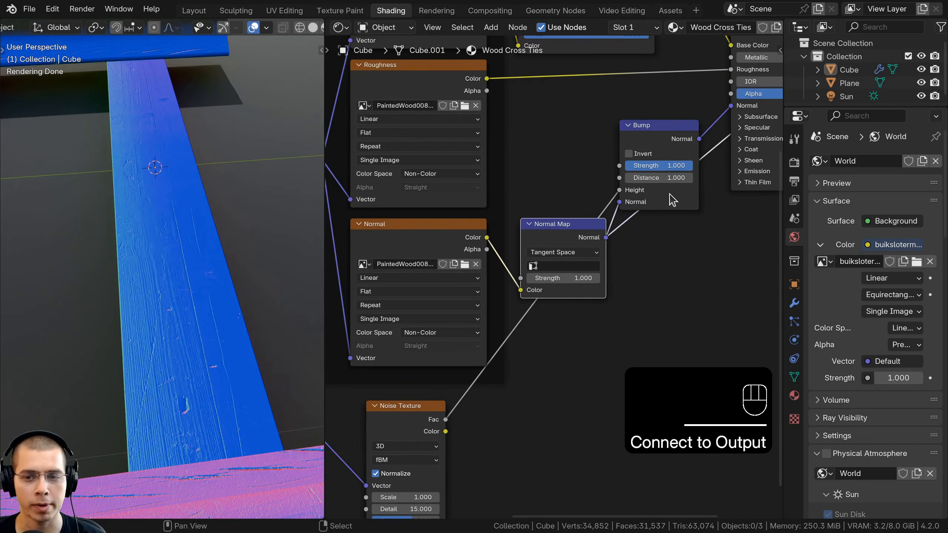
{"action": "left_click", "coordinate": [663, 129], "text": "ctrl+shift"}
{"action": "mouse_move", "coordinate": [180, 265]}
{"action": "middle_mouse_down"}
{"action": "mouse_move", "coordinate": [110, 281]}
{"action": "mouse_move", "coordinate": [247, 451]}
{"action": "mouse_move", "coordinate": [164, 321]}
{"action": "mouse_move", "coordinate": [89, 314]}
{"action": "mouse_move", "coordinate": [170, 317]}
{"action": "middle_mouse_up"}
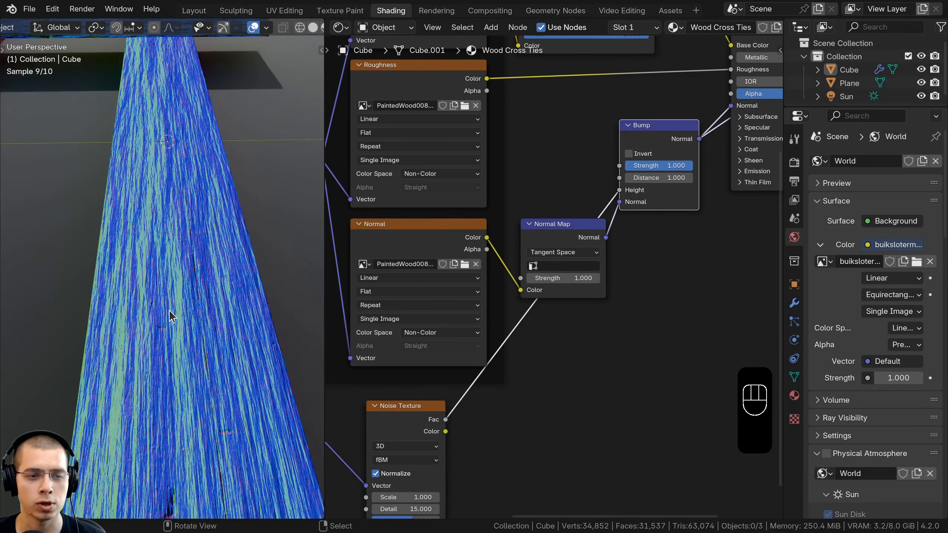
Set the Bump node's Strength to 0.4 and compare its preview with the Normal Map's on the wood
{"action": "middle_click_drag", "start_coordinate": [578, 244], "coordinate": [515, 283]}
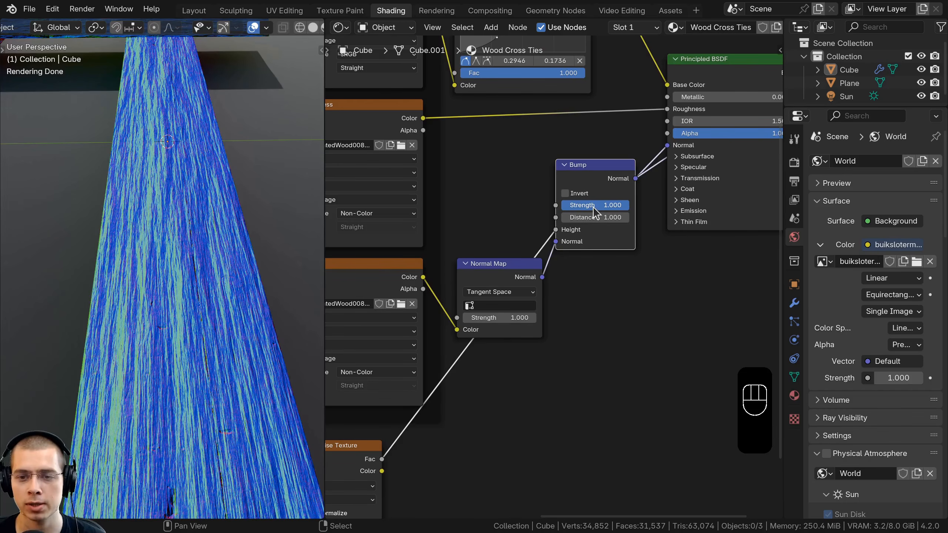
{"action": "left_click", "coordinate": [611, 207]}
{"action": "type", "text": ".4"}
{"action": "key", "text": "Return"}
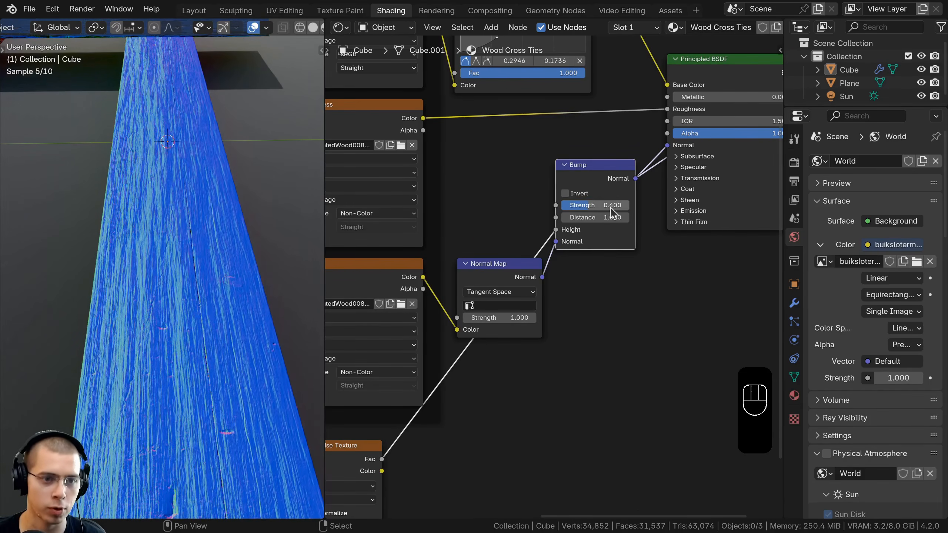
{"action": "middle_click_drag", "start_coordinate": [187, 299], "coordinate": [191, 258]}
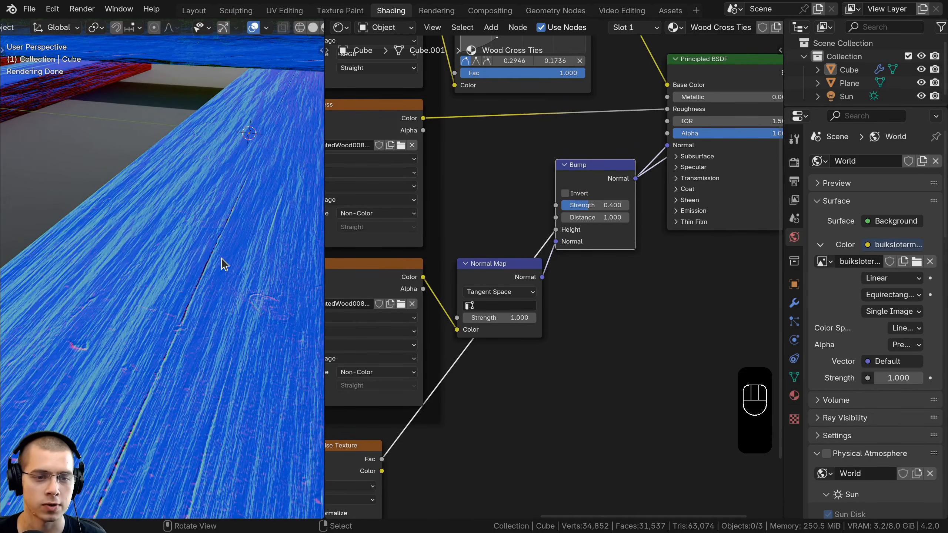
{"action": "left_click", "coordinate": [484, 278], "text": "ctrl+shift"}
{"action": "left_click", "coordinate": [589, 182], "text": "ctrl+shift"}
Reconnect the Principled BSDF to the Material Output, move the output node clear of it, and save the file
{"action": "left_click_drag", "start_coordinate": [599, 183], "coordinate": [599, 202]}
{"action": "scroll", "coordinate": [599, 202], "scroll_direction": "down", "scroll_amount": 4}
{"action": "middle_click_drag", "start_coordinate": [722, 153], "coordinate": [577, 237]}
{"action": "left_click", "coordinate": [545, 206], "text": "ctrl+shift"}
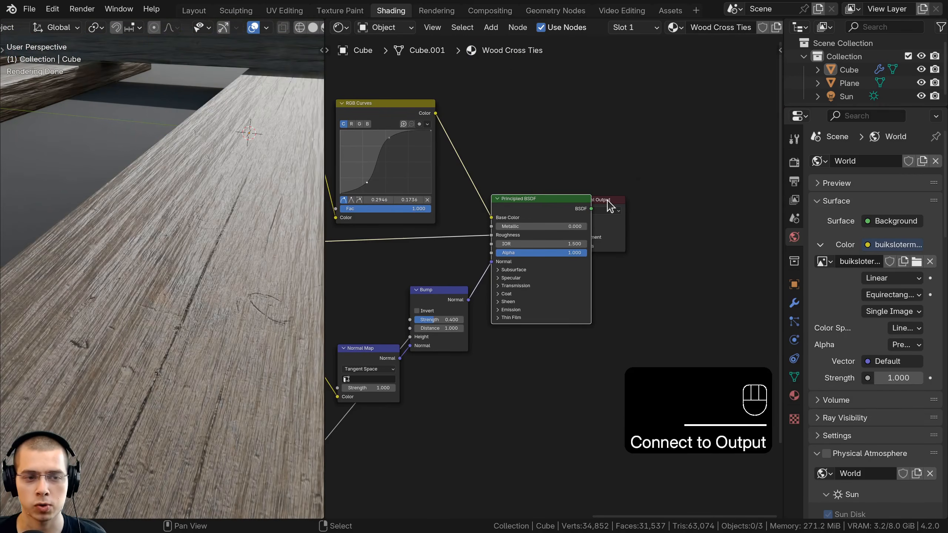
{"action": "left_click_drag", "start_coordinate": [609, 206], "coordinate": [650, 205]}
{"action": "middle_click_drag", "start_coordinate": [121, 264], "coordinate": [173, 249]}
{"action": "scroll", "coordinate": [164, 317], "scroll_direction": "down", "scroll_amount": 4}
{"action": "key", "text": "ctrl+s"}
Examine the wood material's grain and bump detail on the track from several angles and distances
{"action": "middle_click_drag", "start_coordinate": [105, 261], "coordinate": [175, 352]}
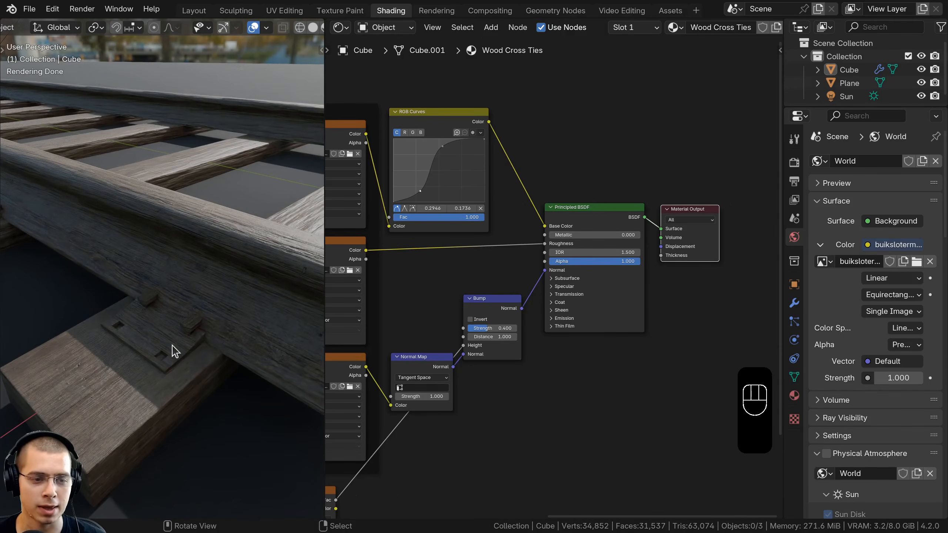
{"action": "middle_click_drag", "start_coordinate": [165, 313], "coordinate": [156, 346]}
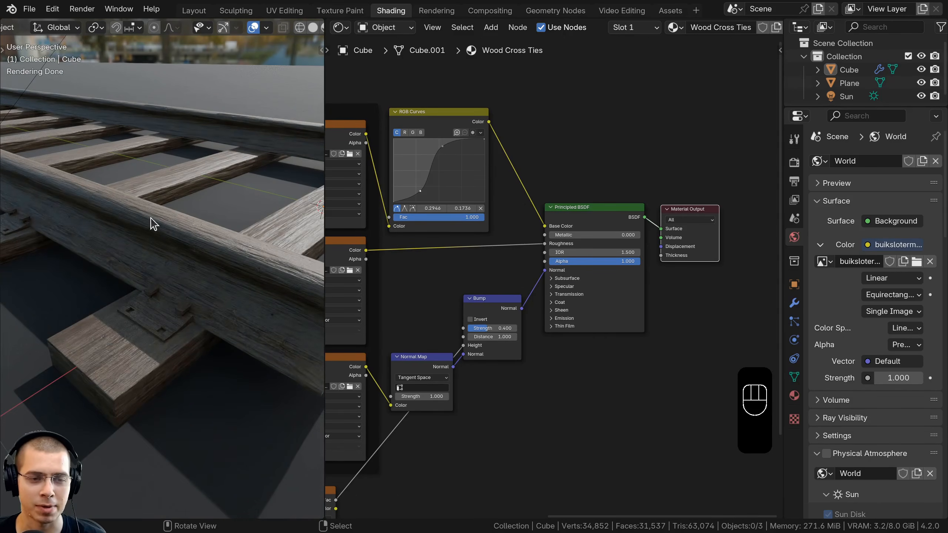
{"action": "middle_click_drag", "start_coordinate": [174, 277], "coordinate": [142, 341]}
{"action": "middle_click_drag", "start_coordinate": [205, 322], "coordinate": [112, 336]}
{"action": "middle_click_drag", "start_coordinate": [111, 336], "coordinate": [149, 312], "text": "shift"}
{"action": "scroll", "coordinate": [142, 316], "scroll_direction": "up", "scroll_amount": 4}
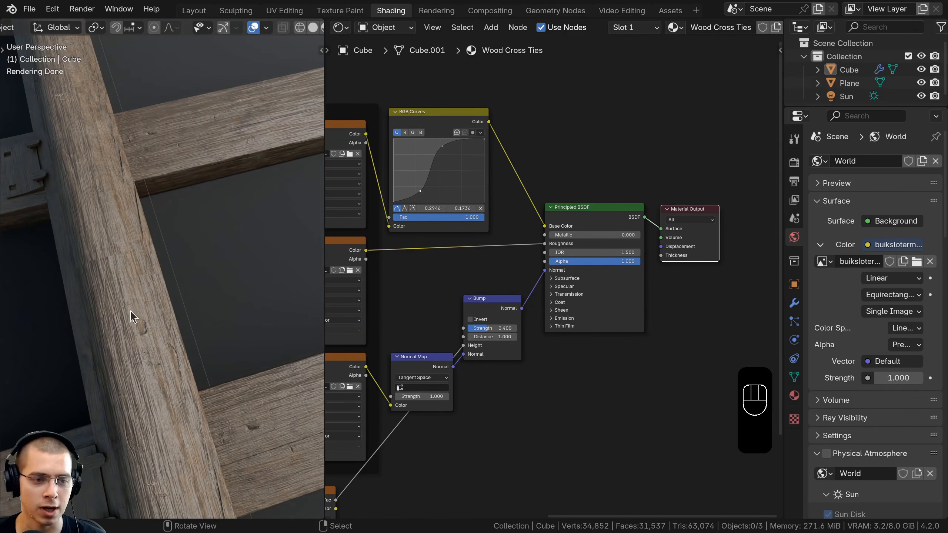
{"action": "scroll", "coordinate": [119, 283], "scroll_direction": "down", "scroll_amount": 2}
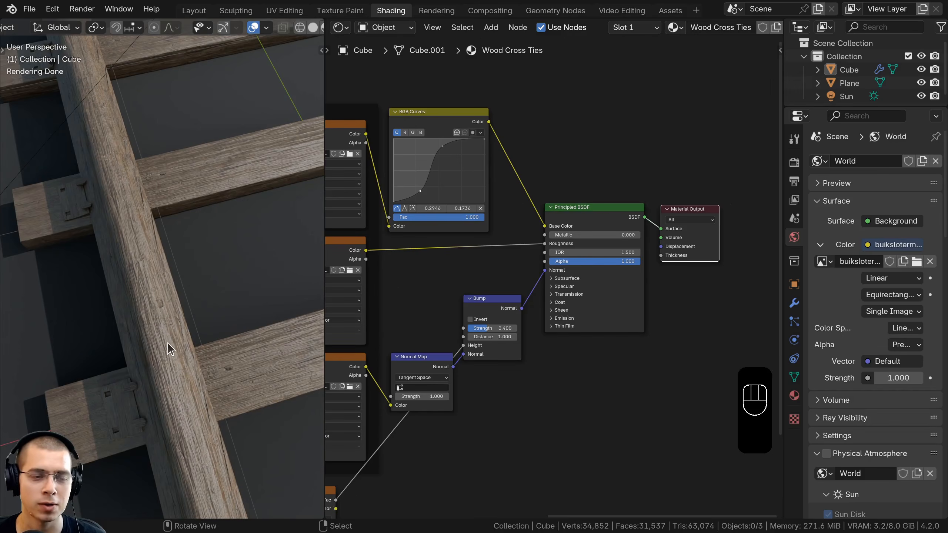
In Edit Mode, select only the linked geometry of the rail, the fastening plate and its spikes, leaving the cross tie unselected
{"action": "middle_click_drag", "start_coordinate": [121, 206], "coordinate": [155, 340]}
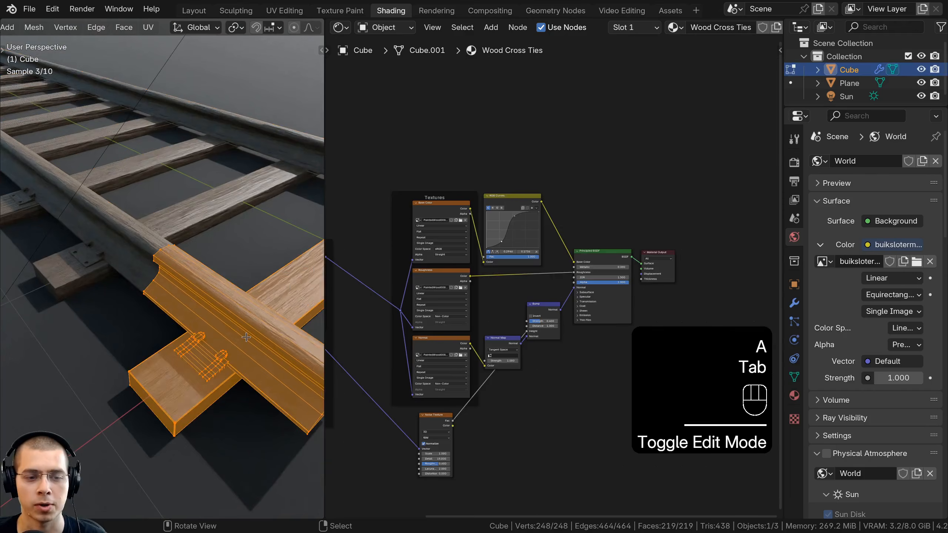
{"action": "key", "text": "a"}
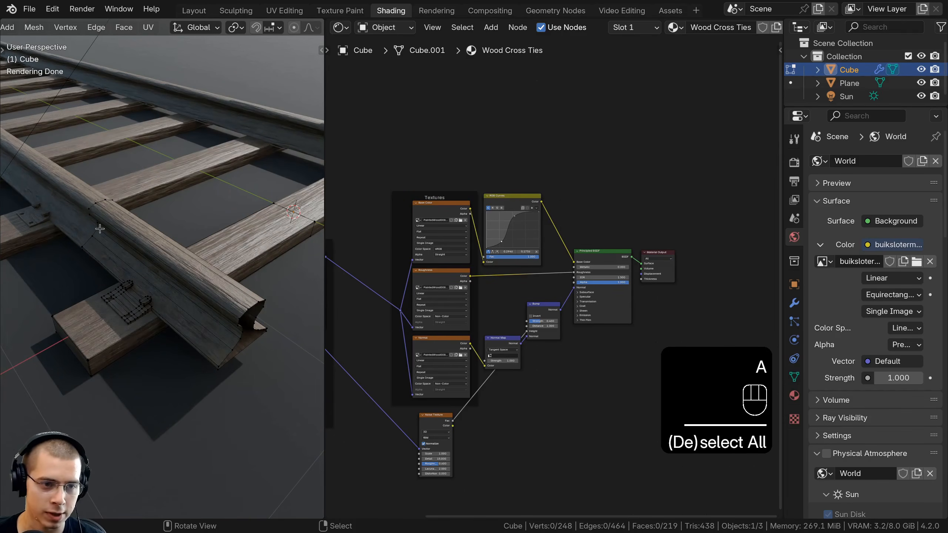
{"action": "key", "text": "l"}
{"action": "key", "text": "l"}
{"action": "key", "text": "l"}
{"action": "key", "text": "l"}
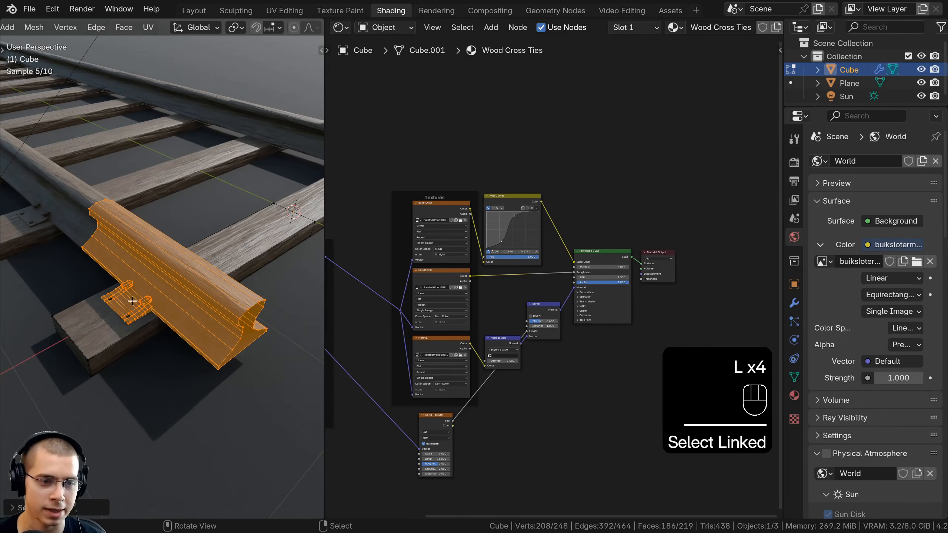
{"action": "middle_click_drag", "start_coordinate": [132, 301], "coordinate": [164, 284]}
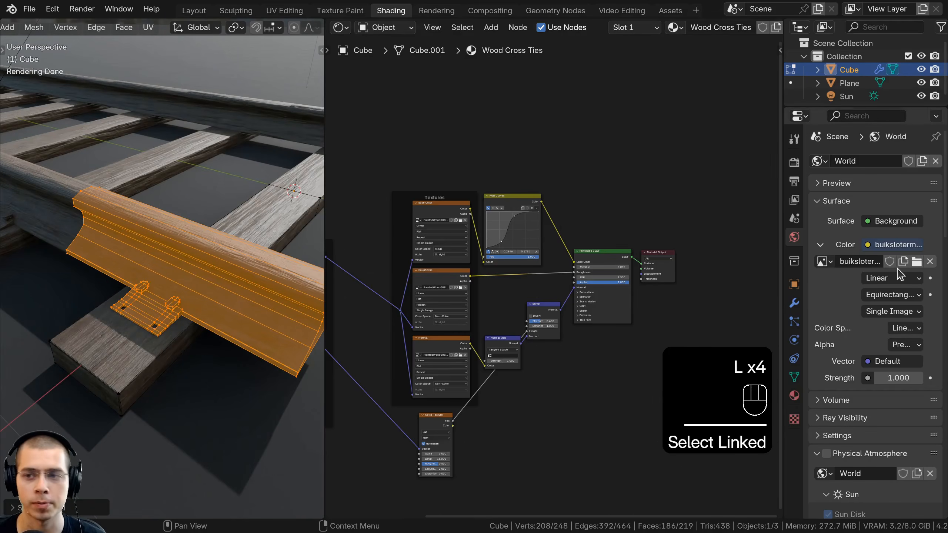
Add a second material slot to the track with a new material named Metal Tracks
{"action": "left_click", "coordinate": [795, 396]}
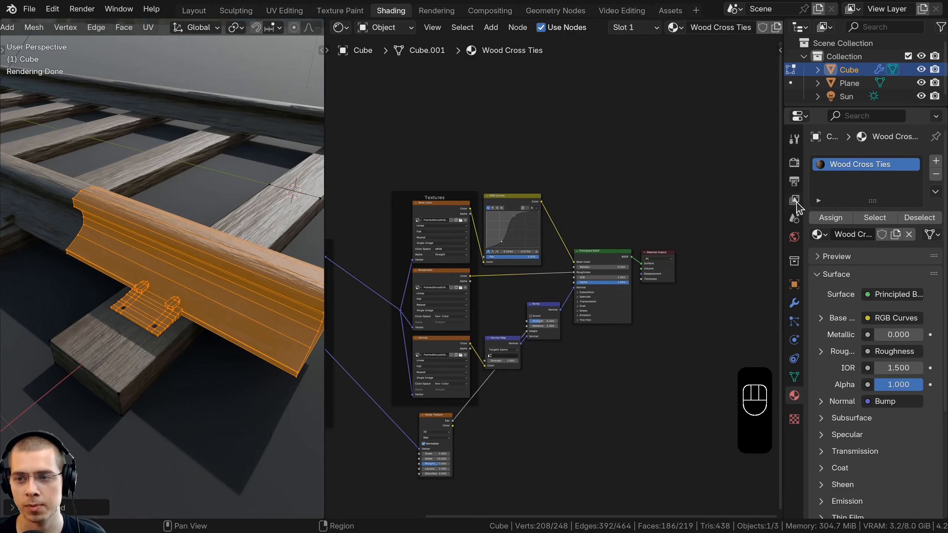
{"action": "left_click", "coordinate": [936, 161]}
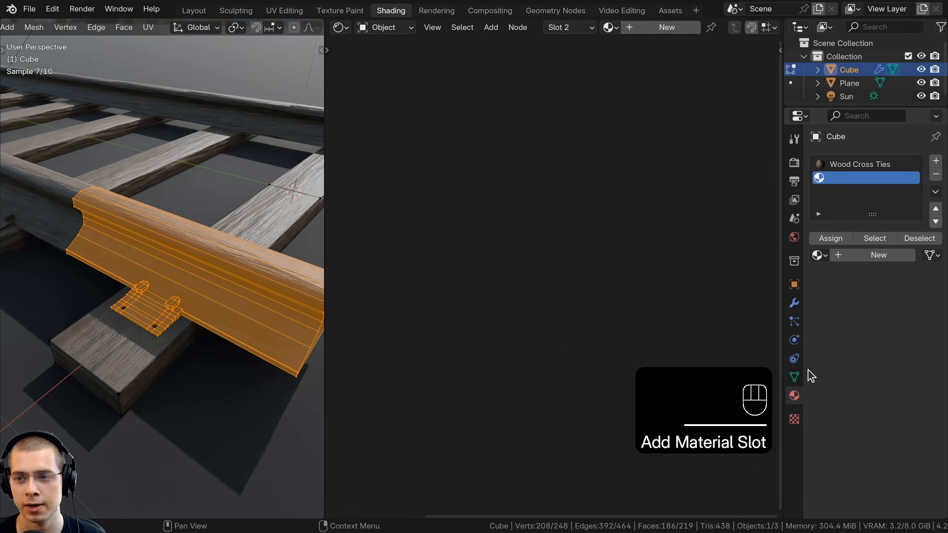
{"action": "left_click", "coordinate": [889, 259]}
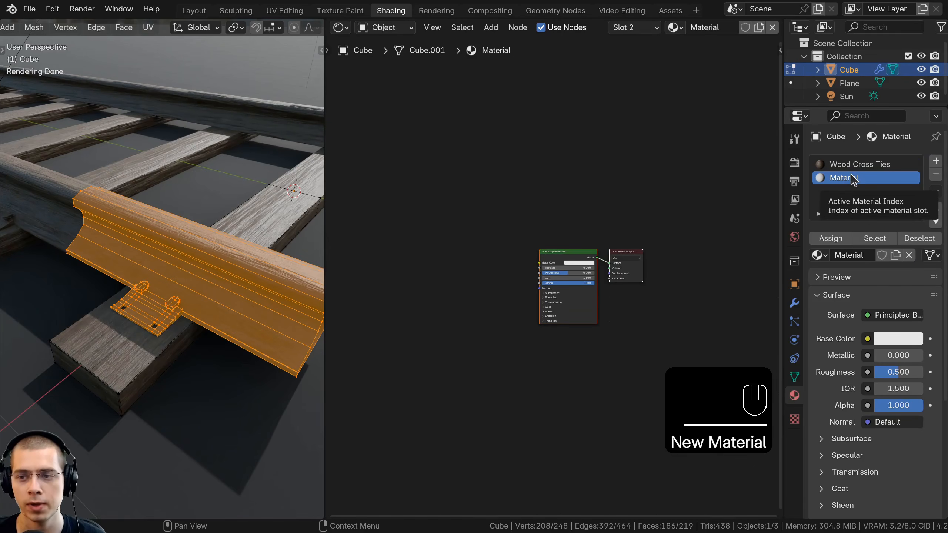
{"action": "double_click", "coordinate": [851, 175]}
{"action": "type", "text": "Metal Rai"}
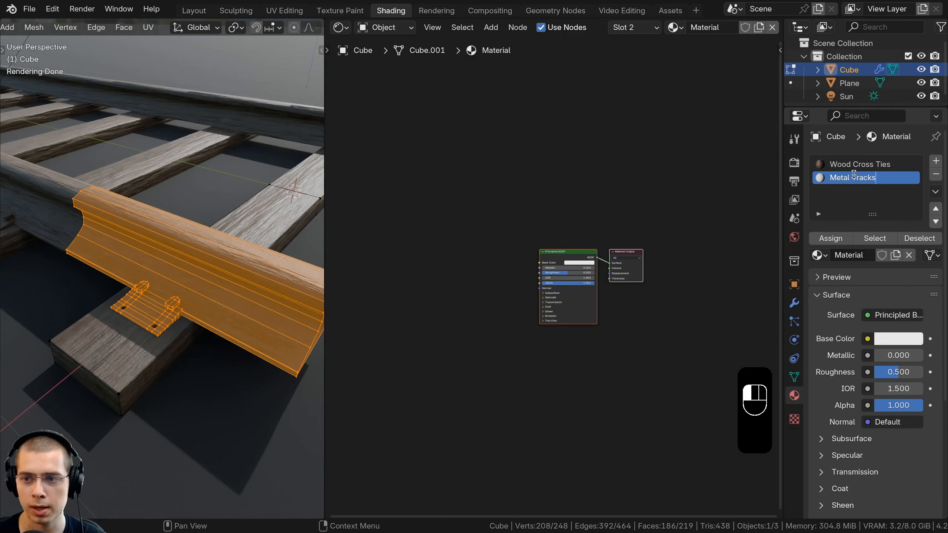
{"action": "type", "text": "cks"}
{"action": "key", "text": "Return"}
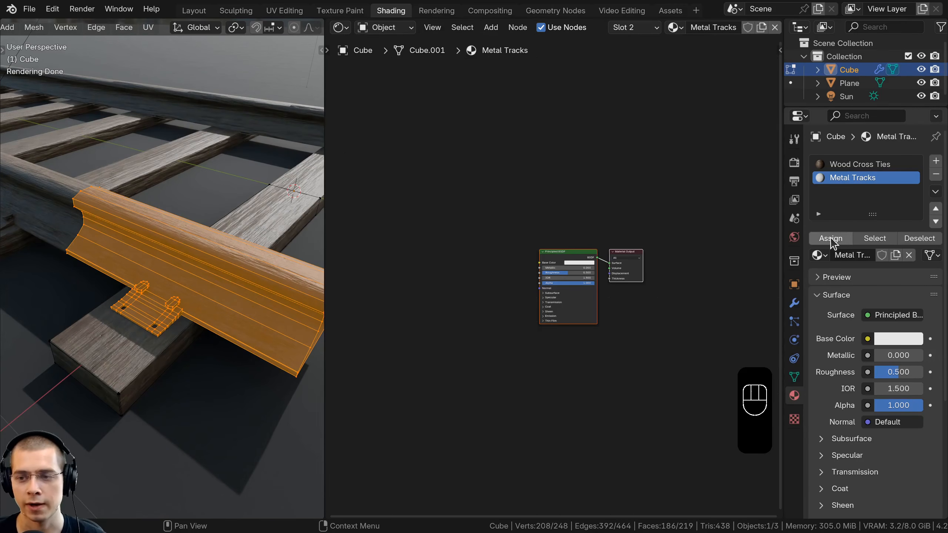
Assign the Metal Tracks material to the selected rail and plate parts and return to Object Mode
{"action": "left_click", "coordinate": [830, 235]}
{"action": "middle_click_drag", "start_coordinate": [179, 283], "coordinate": [122, 259]}
{"action": "key", "text": "Tab"}
{"action": "middle_click_drag", "start_coordinate": [194, 261], "coordinate": [179, 264]}
{"action": "middle_click_drag", "start_coordinate": [179, 264], "coordinate": [179, 282], "text": "shift"}
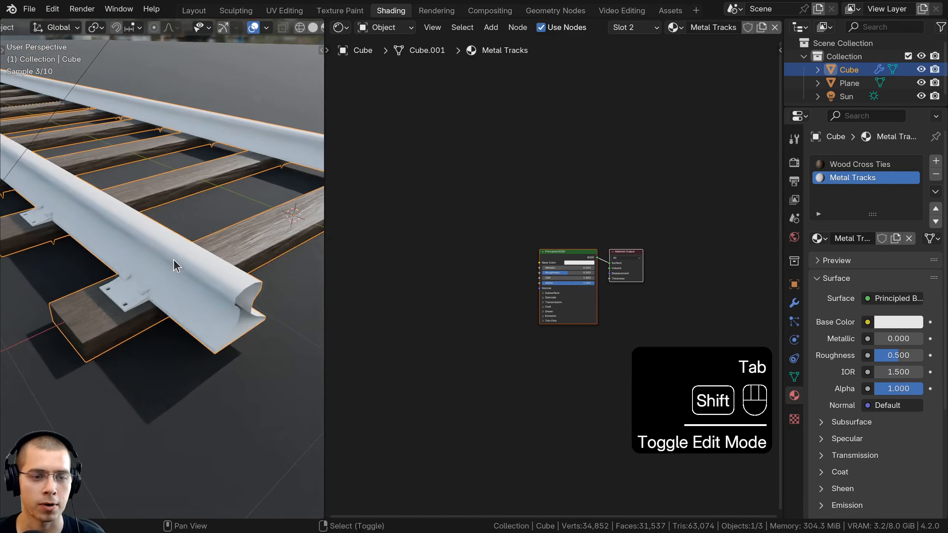
Make room in the Metal Tracks node tree by moving the Principled BSDF well above and left of the Material Output
{"action": "scroll", "coordinate": [179, 282], "scroll_direction": "up", "scroll_amount": 2}
{"action": "middle_click_drag", "start_coordinate": [476, 344], "coordinate": [474, 299]}
{"action": "scroll", "coordinate": [486, 269], "scroll_direction": "up", "scroll_amount": 6}
{"action": "key", "text": "a"}
{"action": "middle_click_drag", "start_coordinate": [503, 217], "coordinate": [496, 275]}
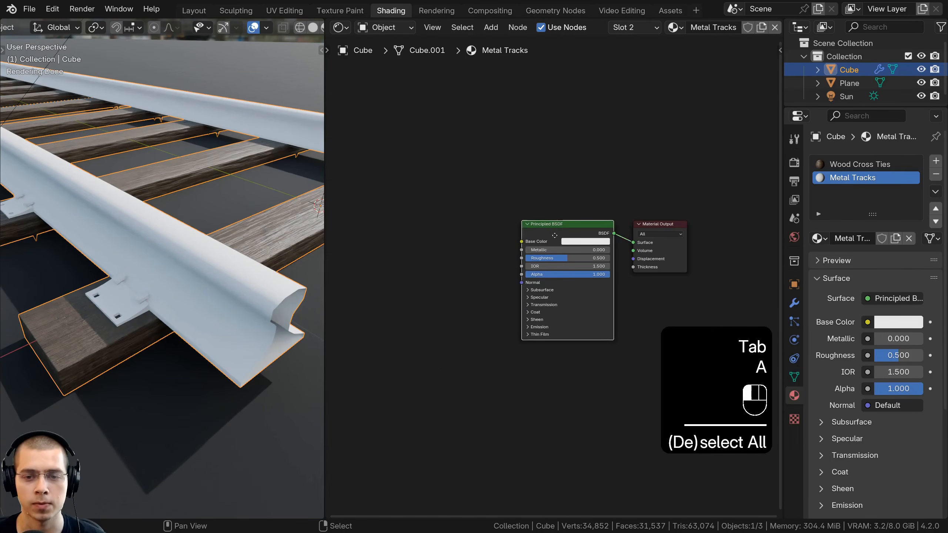
{"action": "left_click_drag", "start_coordinate": [545, 283], "coordinate": [606, 321]}
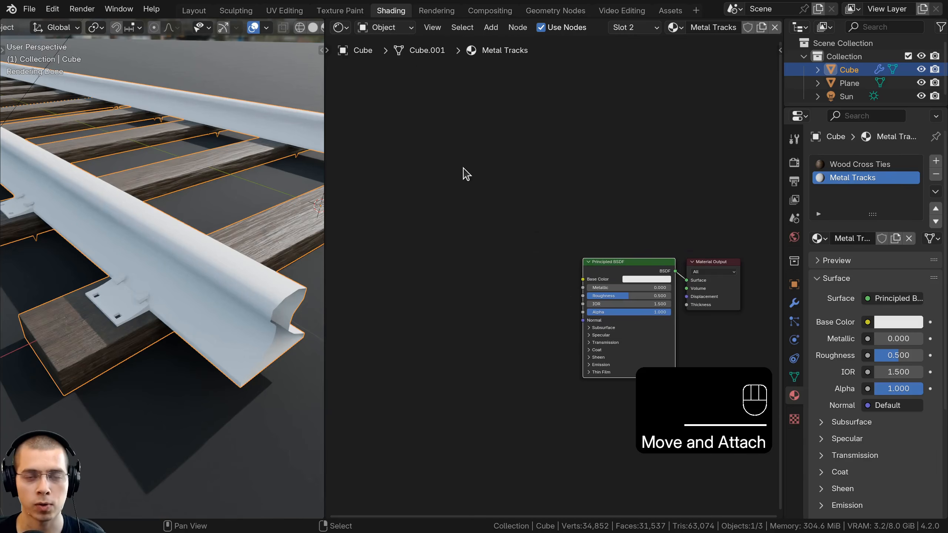
{"action": "middle_click_drag", "start_coordinate": [349, 301], "coordinate": [354, 269]}
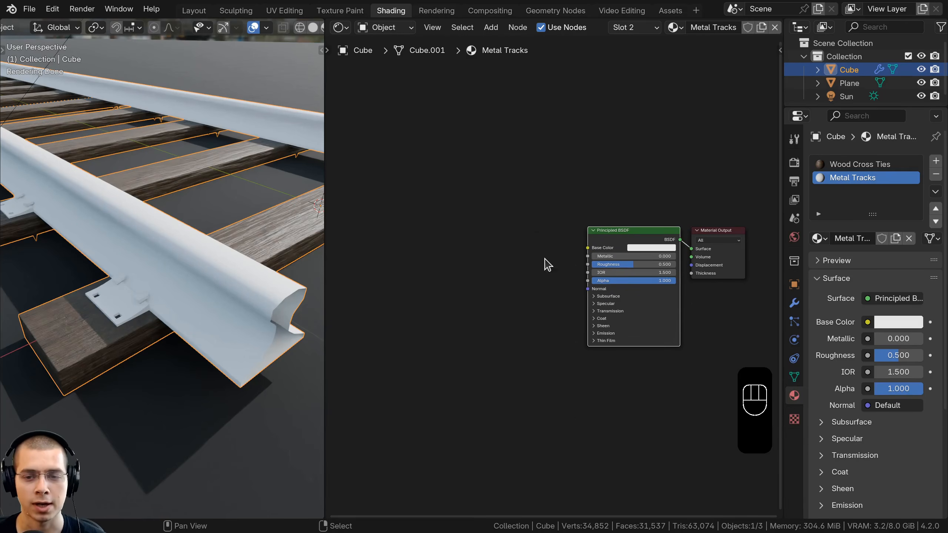
{"action": "middle_click_drag", "start_coordinate": [620, 215], "coordinate": [605, 215]}
{"action": "left_click_drag", "start_coordinate": [605, 229], "coordinate": [505, 78]}
{"action": "middle_click_drag", "start_coordinate": [513, 103], "coordinate": [559, 194]}
{"action": "left_click_drag", "start_coordinate": [560, 191], "coordinate": [553, 163]}
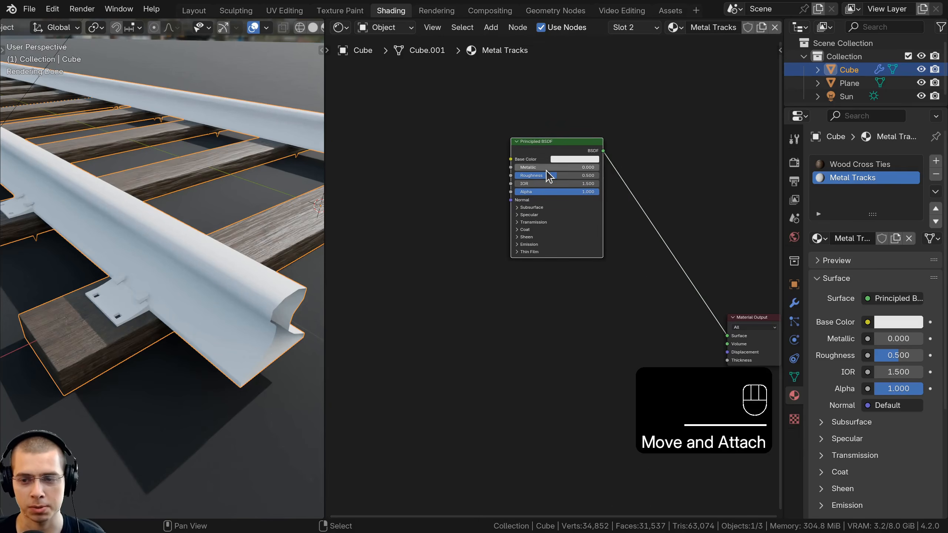
Add a Noise Texture node left of the Principled BSDF and preview it on the metal tracks
{"action": "key", "text": "a"}
{"action": "middle_click_drag", "start_coordinate": [549, 153], "coordinate": [572, 153]}
{"action": "scroll", "coordinate": [573, 153], "scroll_direction": "up", "scroll_amount": 1}
{"action": "key", "text": "shift+a"}
{"action": "left_click", "coordinate": [429, 119]}
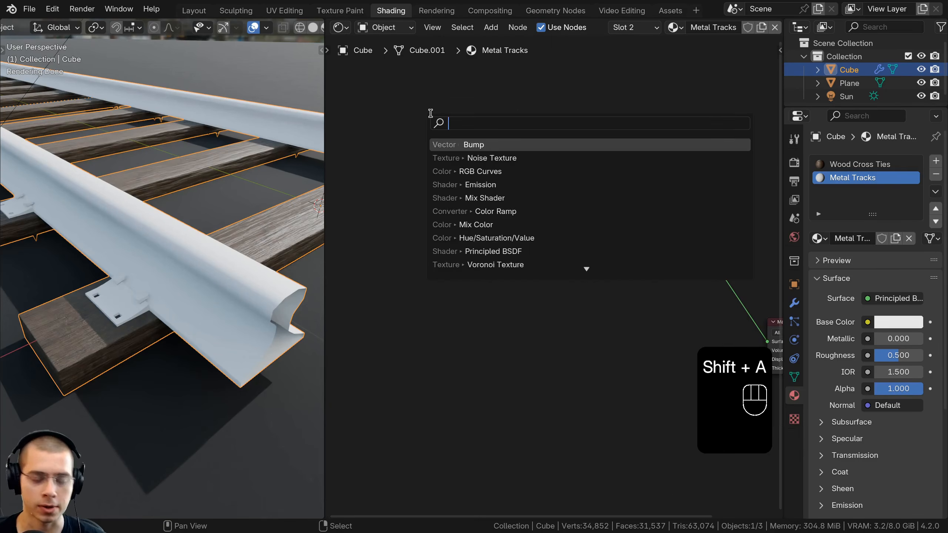
{"action": "type", "text": "noi"}
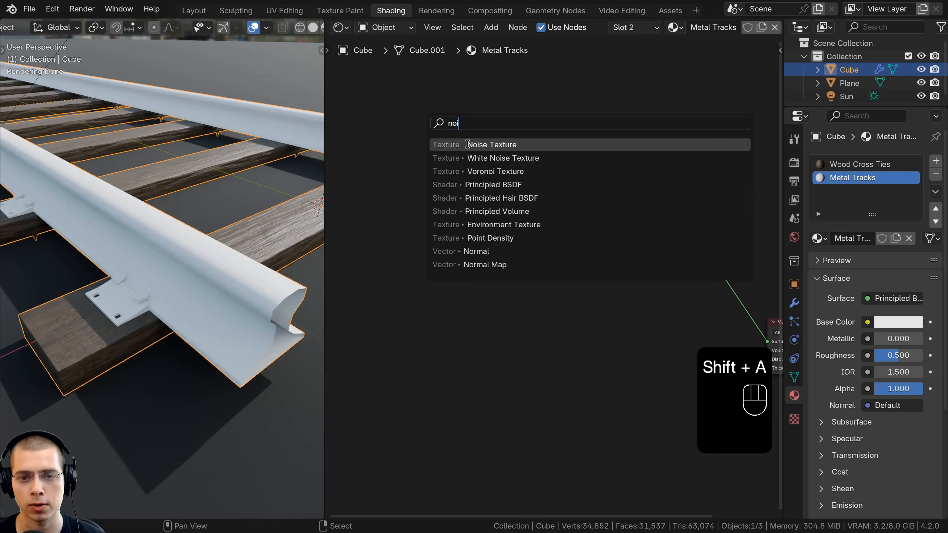
{"action": "left_click", "coordinate": [467, 144]}
{"action": "left_click", "coordinate": [428, 161], "text": "ctrl+shift"}
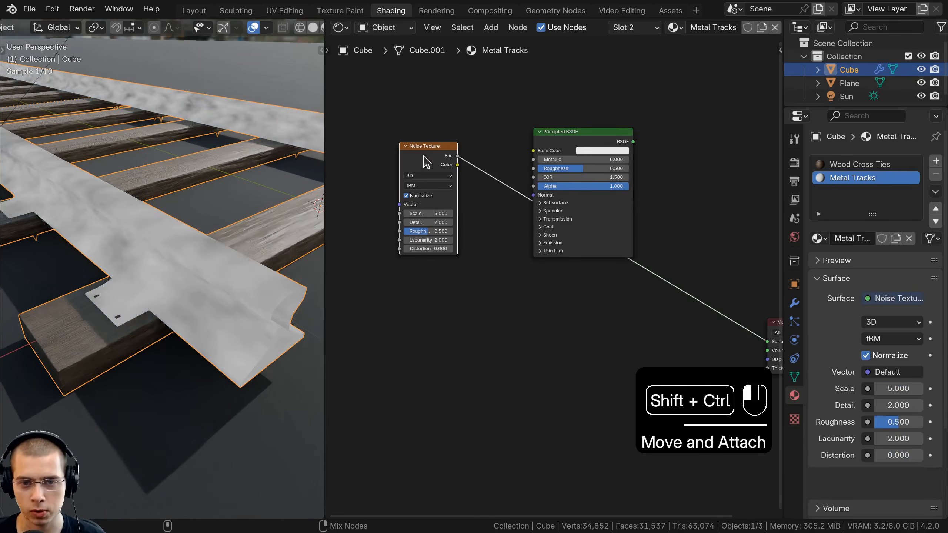
Add Texture Coordinate and Mapping nodes to the Noise Texture and drive the Mapping vector from the Object coordinates
{"action": "middle_click_drag", "start_coordinate": [429, 164], "coordinate": [520, 154]}
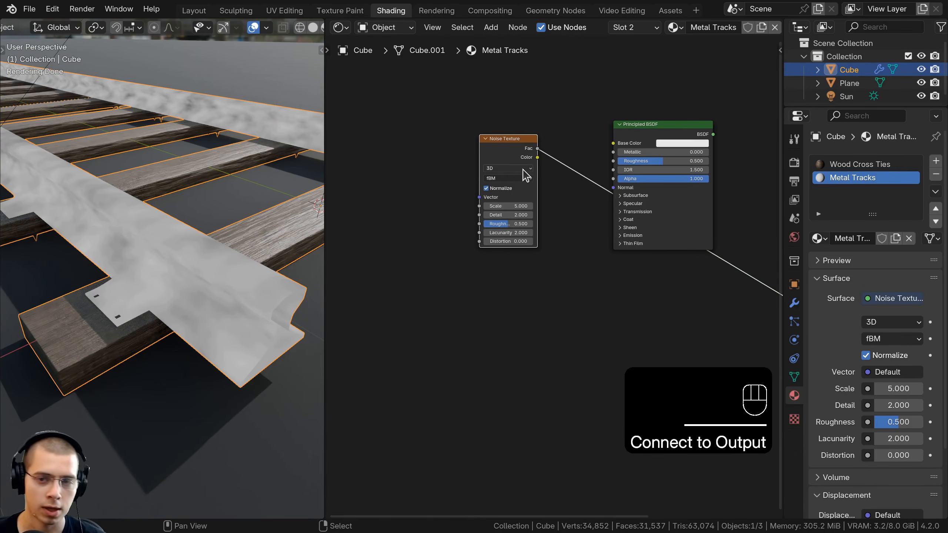
{"action": "key", "text": "ctrl+t"}
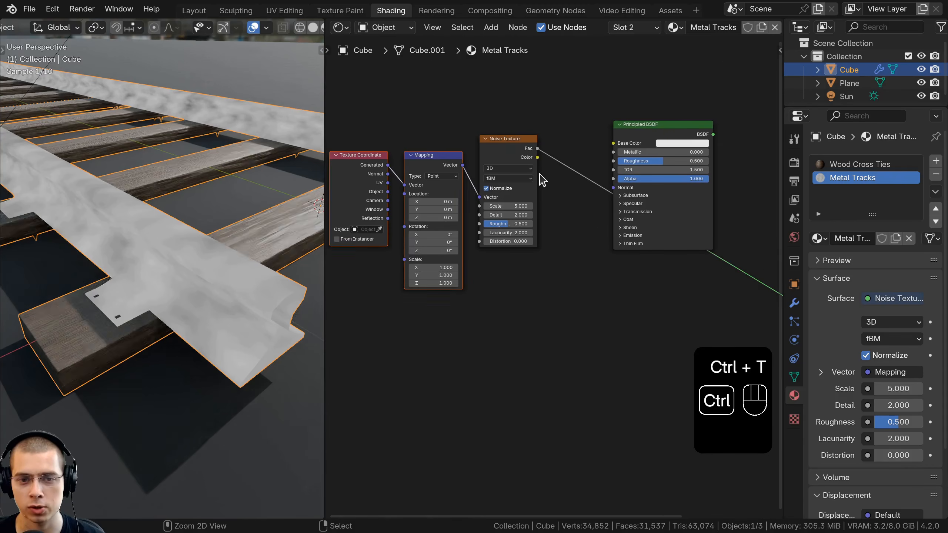
{"action": "middle_click_drag", "start_coordinate": [541, 179], "coordinate": [617, 188]}
{"action": "scroll", "coordinate": [478, 251], "scroll_direction": "up", "scroll_amount": 1}
{"action": "scroll", "coordinate": [478, 250], "scroll_direction": "up", "scroll_amount": 1}
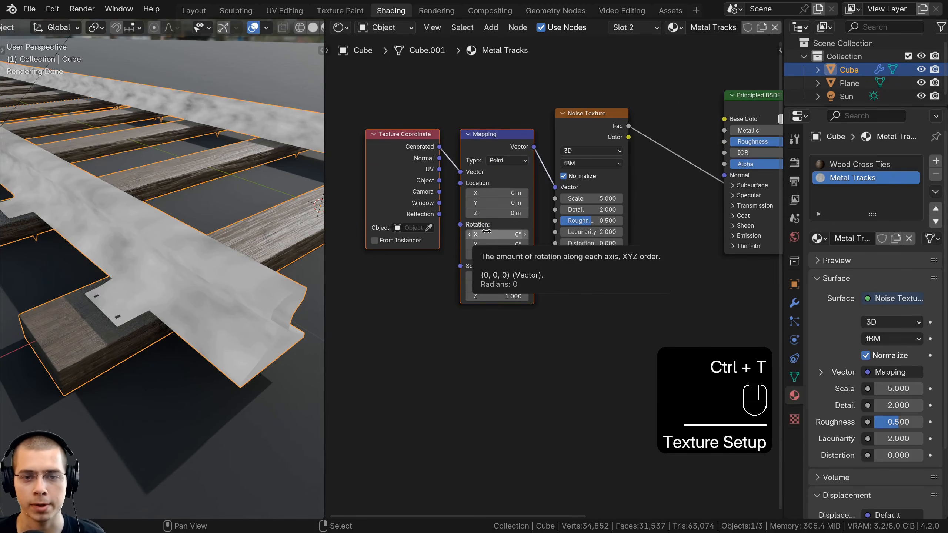
{"action": "middle_click_drag", "start_coordinate": [292, 239], "coordinate": [64, 229]}
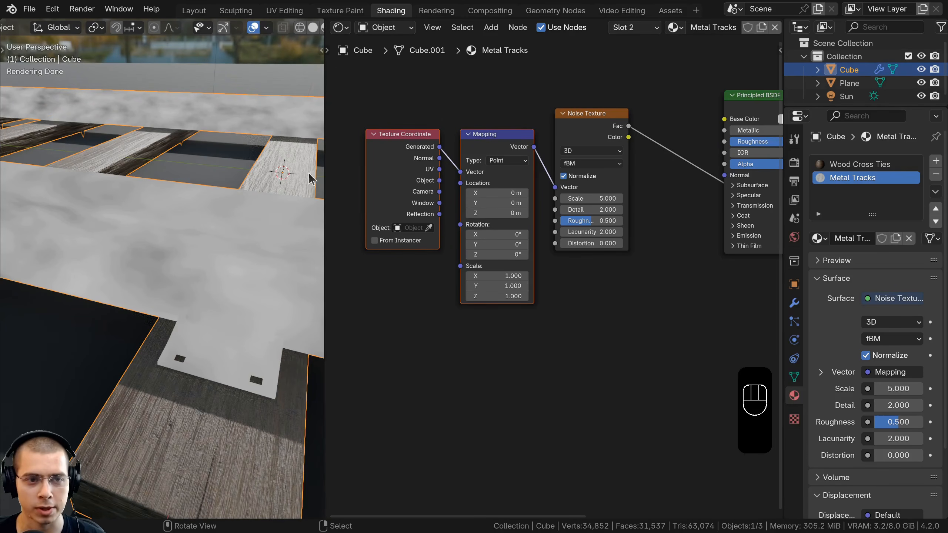
{"action": "left_click_drag", "start_coordinate": [398, 179], "coordinate": [439, 161]}
{"action": "scroll", "coordinate": [392, 188], "scroll_direction": "up", "scroll_amount": 1}
{"action": "left_click", "coordinate": [417, 177]}
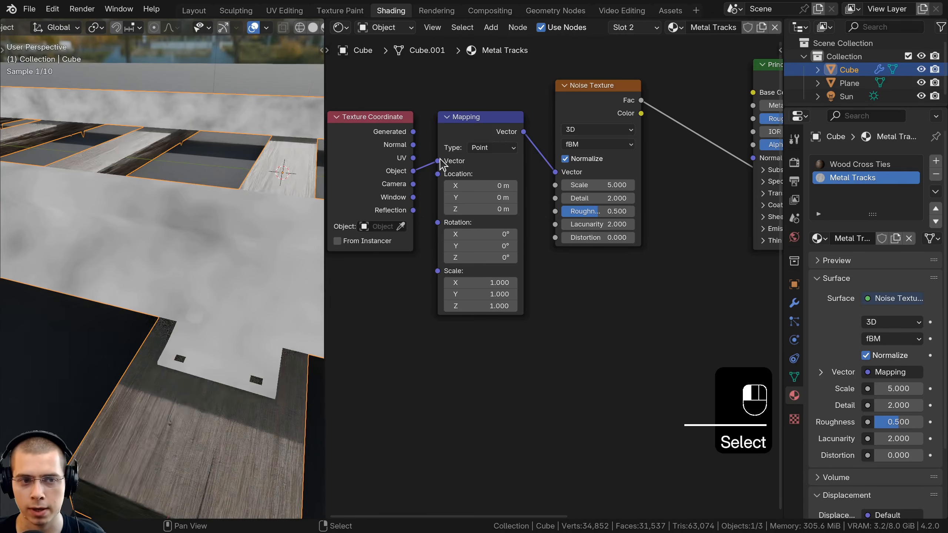
{"action": "middle_click_drag", "start_coordinate": [187, 225], "coordinate": [180, 228]}
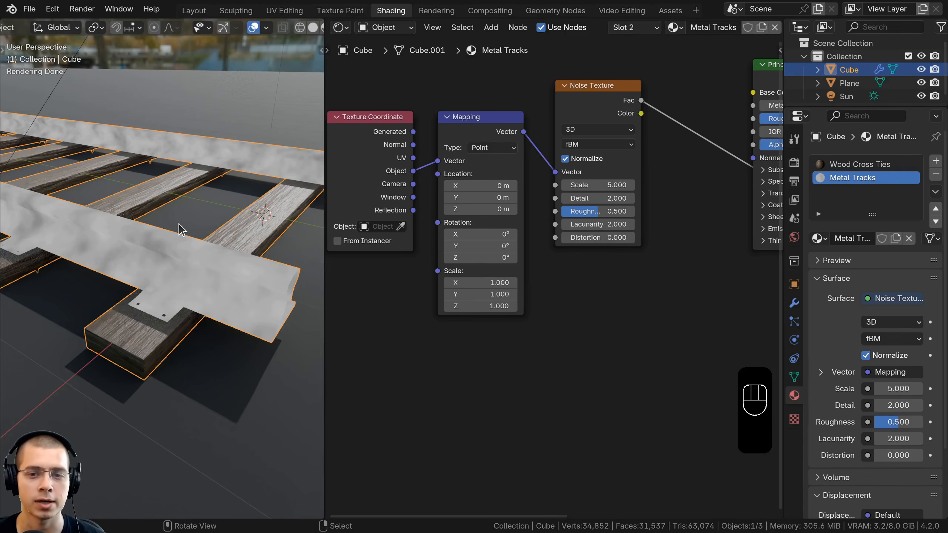
Remove the Mapping node while keeping its connection, and place the Texture Coordinate node below and left of the Noise Texture
{"action": "scroll", "coordinate": [360, 184], "scroll_direction": "down", "scroll_amount": 2}
{"action": "left_click_drag", "start_coordinate": [505, 173], "coordinate": [510, 135]}
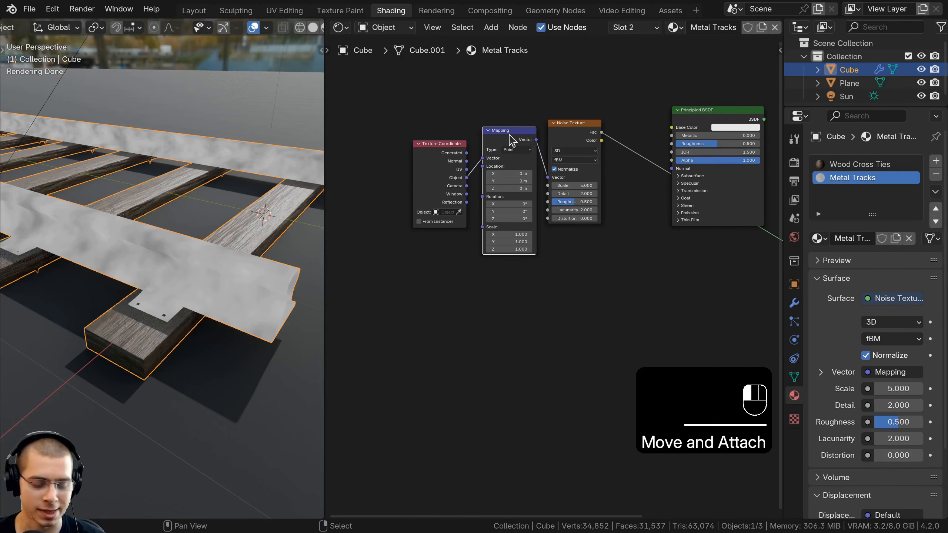
{"action": "key", "text": "ctrl+x"}
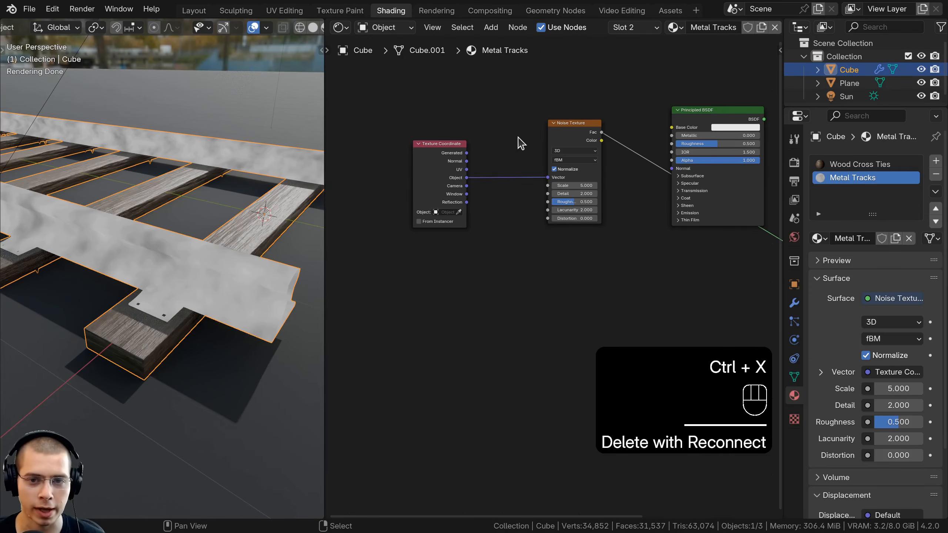
{"action": "left_click_drag", "start_coordinate": [421, 191], "coordinate": [402, 276]}
{"action": "middle_click_drag", "start_coordinate": [458, 275], "coordinate": [343, 355]}
{"action": "scroll", "coordinate": [344, 355], "scroll_direction": "up", "scroll_amount": 3}
{"action": "key", "text": "a"}
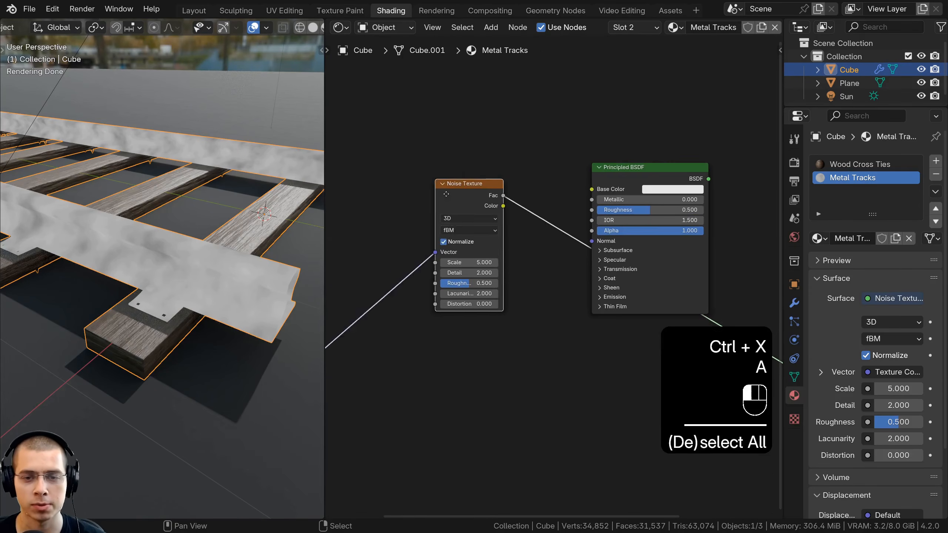
{"action": "left_click_drag", "start_coordinate": [449, 220], "coordinate": [428, 216]}
{"action": "middle_click_drag", "start_coordinate": [427, 217], "coordinate": [504, 224]}
{"action": "scroll", "coordinate": [504, 224], "scroll_direction": "up", "scroll_amount": 3}
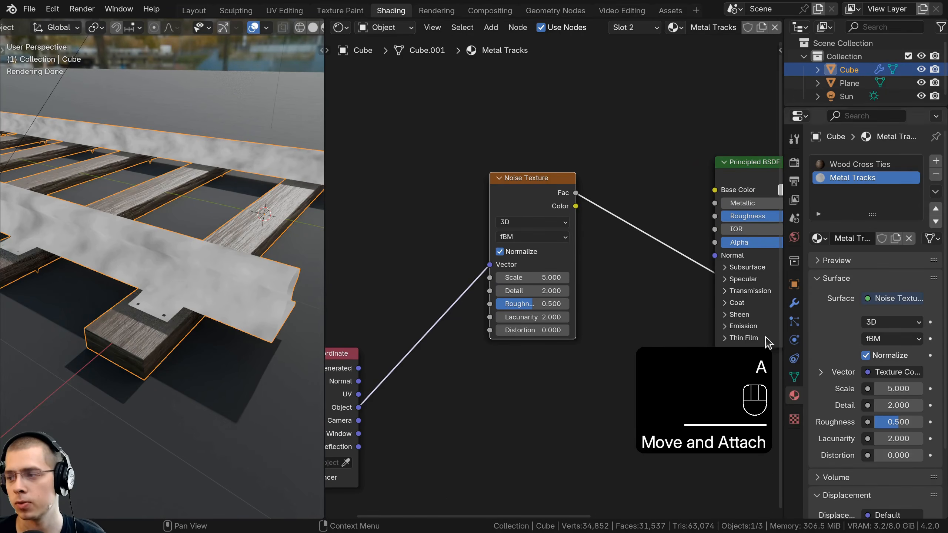
Set the Noise Texture's scale to 250, detail to 15 and roughness to 0.66
{"action": "left_click", "coordinate": [528, 278]}
{"action": "type", "text": "25"}
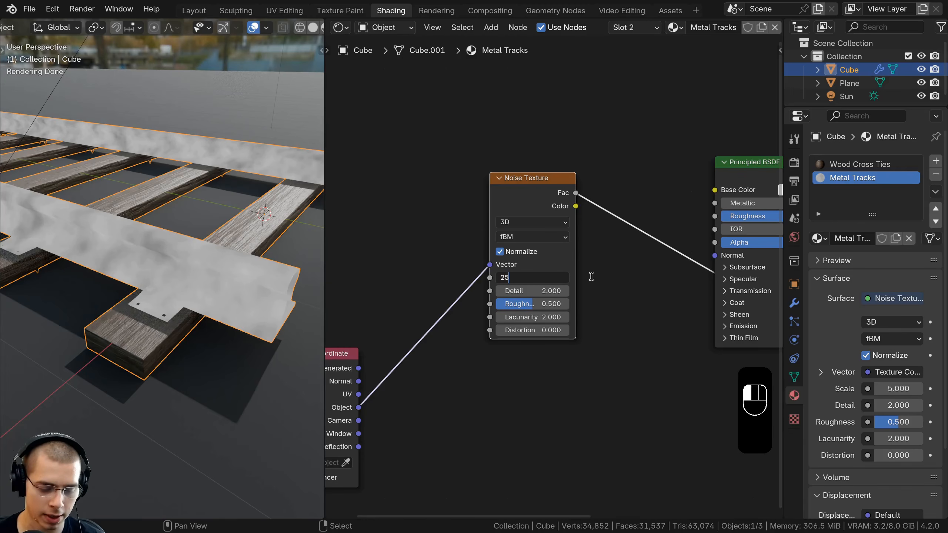
{"action": "type", "text": "0"}
{"action": "key", "text": "Return"}
{"action": "scroll", "coordinate": [592, 282], "scroll_direction": "up", "scroll_amount": 2}
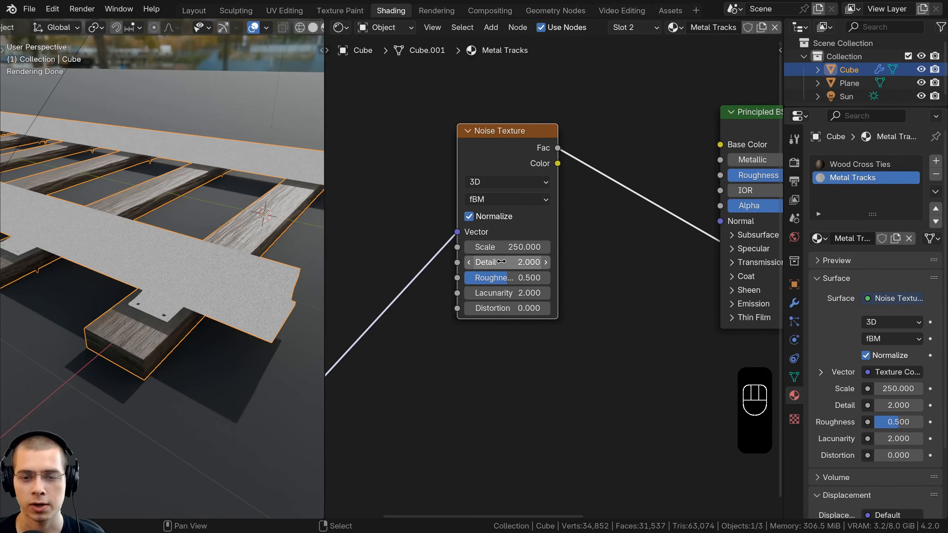
{"action": "left_click", "coordinate": [502, 261]}
{"action": "type", "text": "15"}
{"action": "key", "text": "Return"}
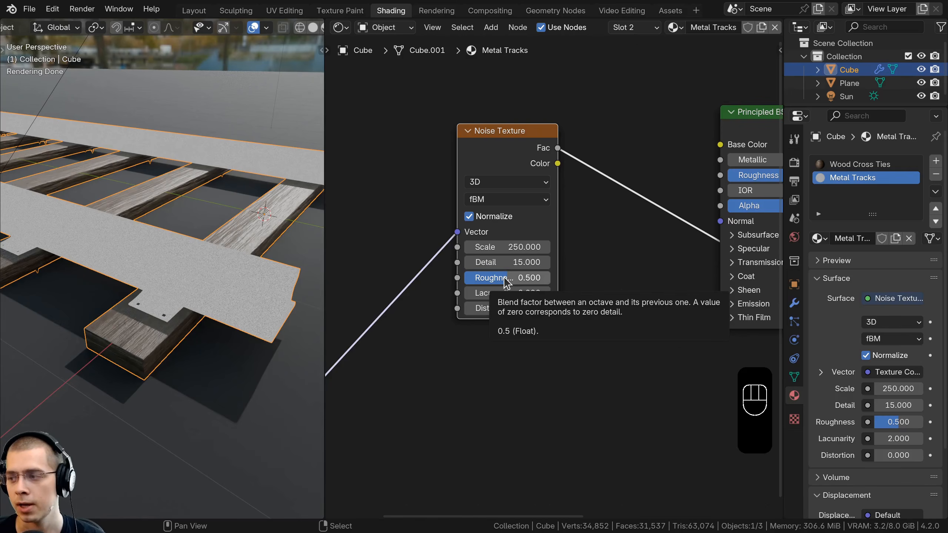
{"action": "left_click", "coordinate": [512, 277]}
{"action": "type", "text": ".66"}
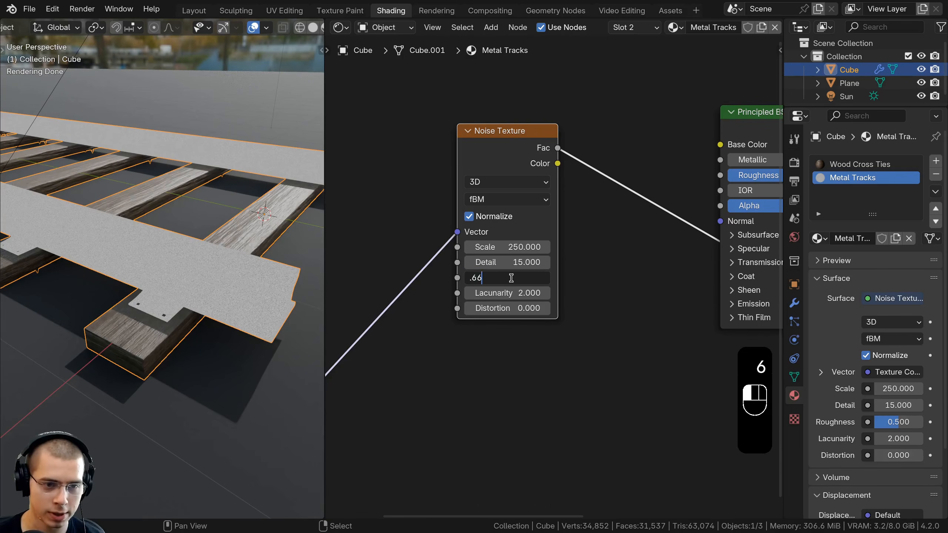
{"action": "key", "text": "Return"}
{"action": "scroll", "coordinate": [145, 271], "scroll_direction": "up", "scroll_amount": 5}
{"action": "scroll", "coordinate": [146, 271], "scroll_direction": "down", "scroll_amount": 3}
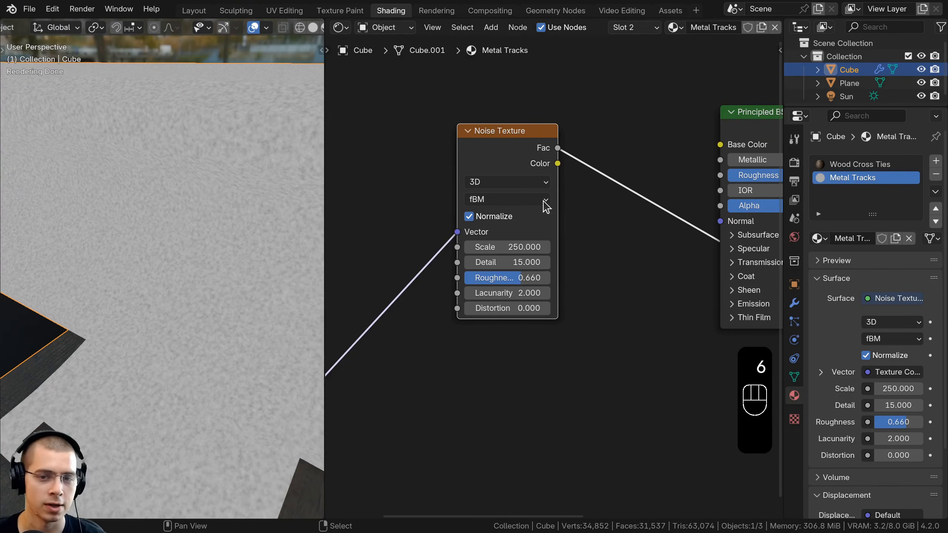
Shift the Noise Texture left and insert a Mix Color node on its output link before the Principled BSDF
{"action": "scroll", "coordinate": [544, 206], "scroll_direction": "down", "scroll_amount": 2}
{"action": "left_click_drag", "start_coordinate": [537, 164], "coordinate": [462, 176]}
{"action": "scroll", "coordinate": [473, 203], "scroll_direction": "down", "scroll_amount": 3}
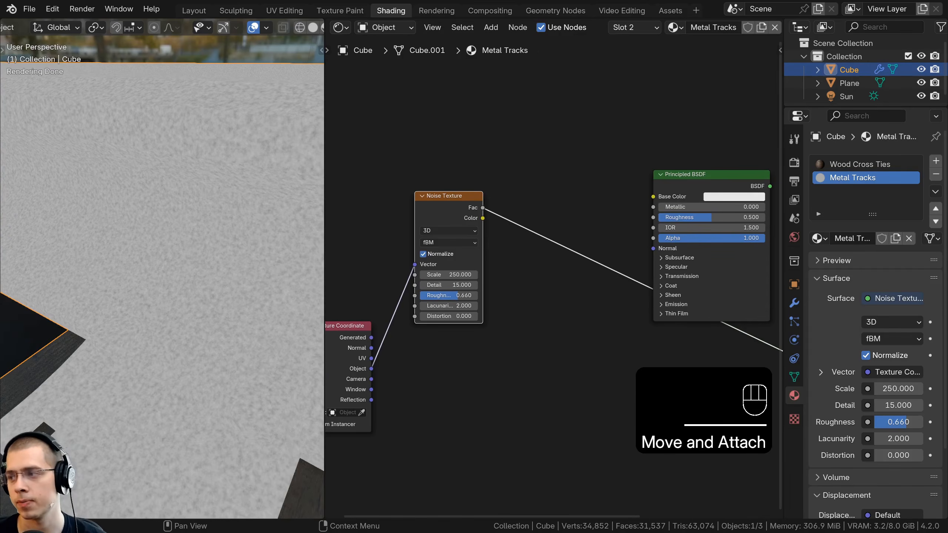
{"action": "scroll", "coordinate": [525, 240], "scroll_direction": "down", "scroll_amount": 1}
{"action": "key", "text": "shift+a"}
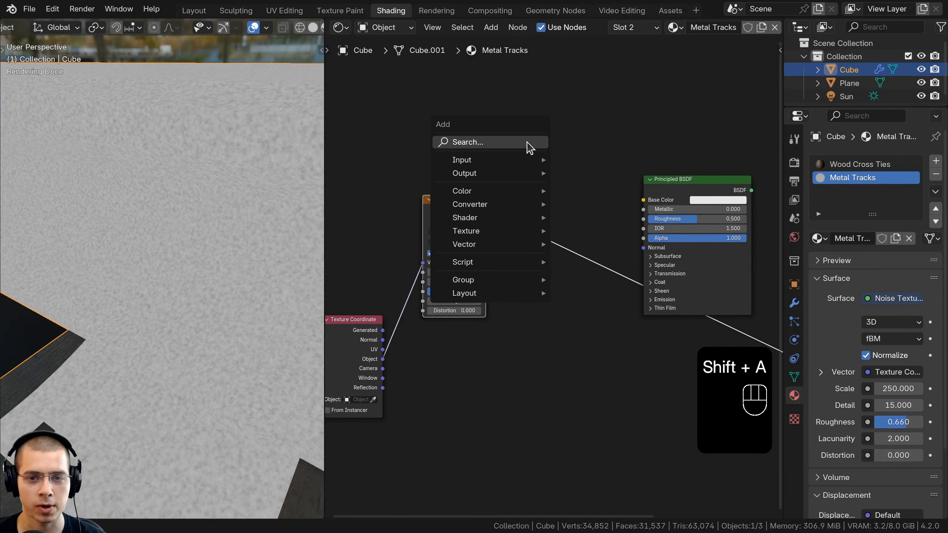
{"action": "left_click", "coordinate": [529, 143]}
{"action": "type", "text": "col"}
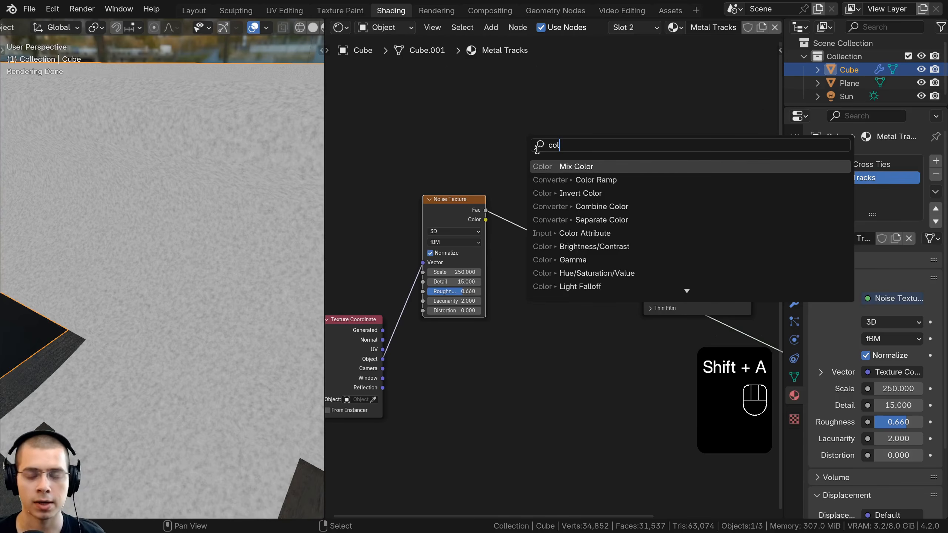
{"action": "left_click", "coordinate": [551, 167]}
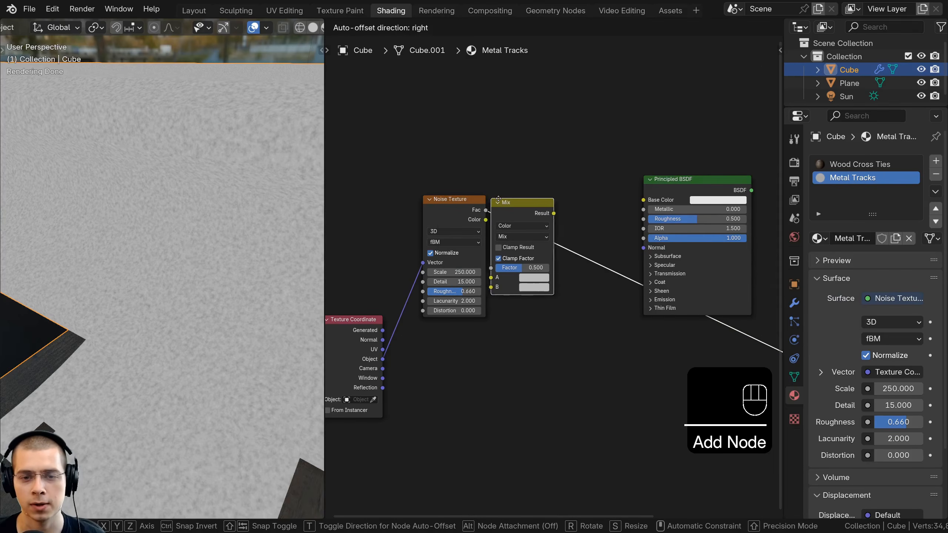
{"action": "left_click", "coordinate": [505, 202]}
{"action": "scroll", "coordinate": [506, 312], "scroll_direction": "up", "scroll_amount": 1}
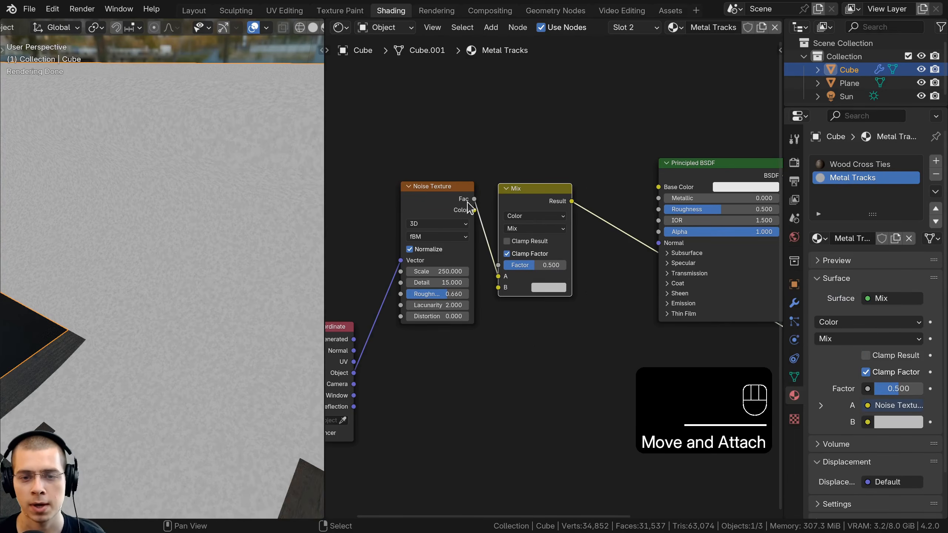
Connect the noise Fac output to the Mix node's Factor and move the Noise Texture closer to the Mix node
{"action": "left_click_drag", "start_coordinate": [505, 286], "coordinate": [498, 265]}
{"action": "left_click", "coordinate": [482, 303]}
{"action": "scroll", "coordinate": [483, 303], "scroll_direction": "up", "scroll_amount": 1}
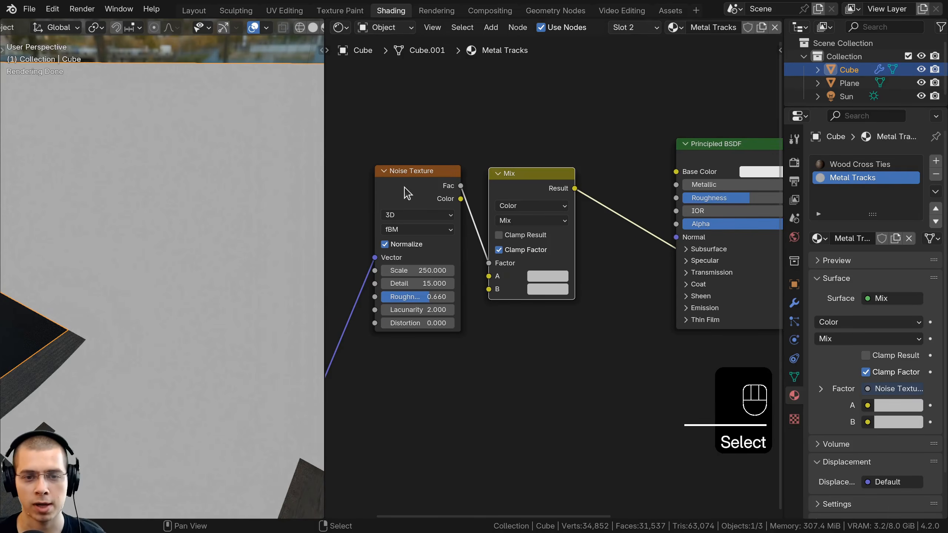
{"action": "mouse_move", "coordinate": [407, 193]}
{"action": "left_mouse_down"}
{"action": "mouse_move", "coordinate": [427, 142]}
{"action": "mouse_move", "coordinate": [432, 184]}
{"action": "mouse_move", "coordinate": [417, 185]}
{"action": "left_mouse_up"}
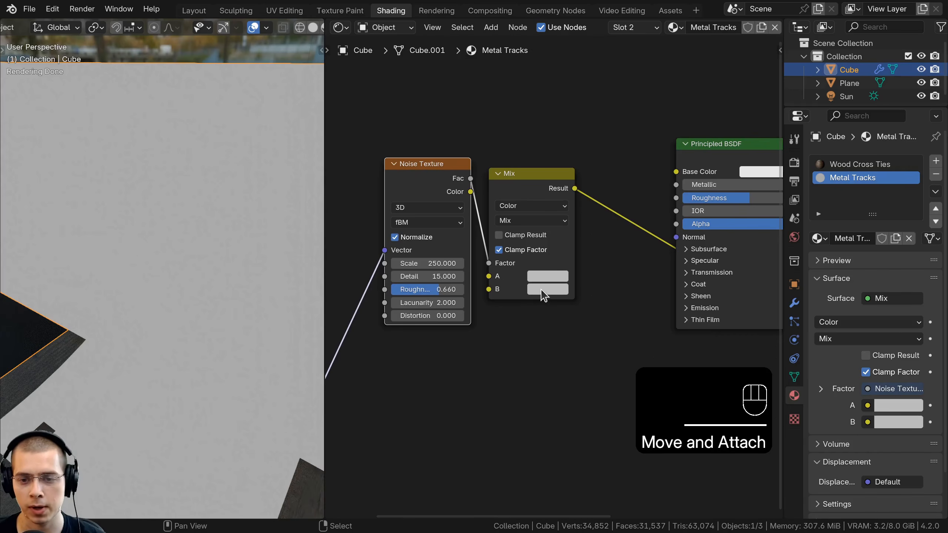
Try a rusty brown for the Mix node's color A and a dark red-orange for color B
{"action": "left_click", "coordinate": [553, 276]}
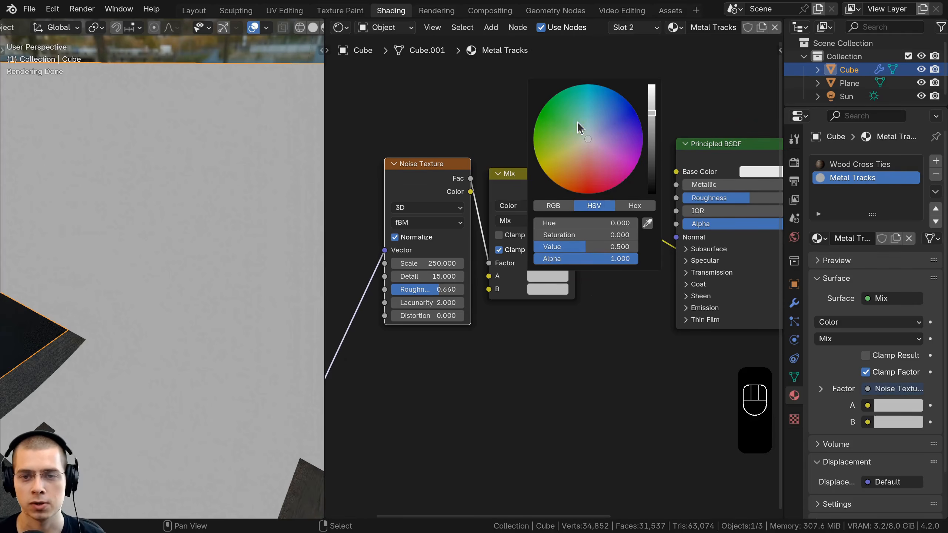
{"action": "left_click_drag", "start_coordinate": [577, 122], "coordinate": [576, 164]}
{"action": "scroll", "coordinate": [574, 171], "scroll_direction": "down", "scroll_amount": 7}
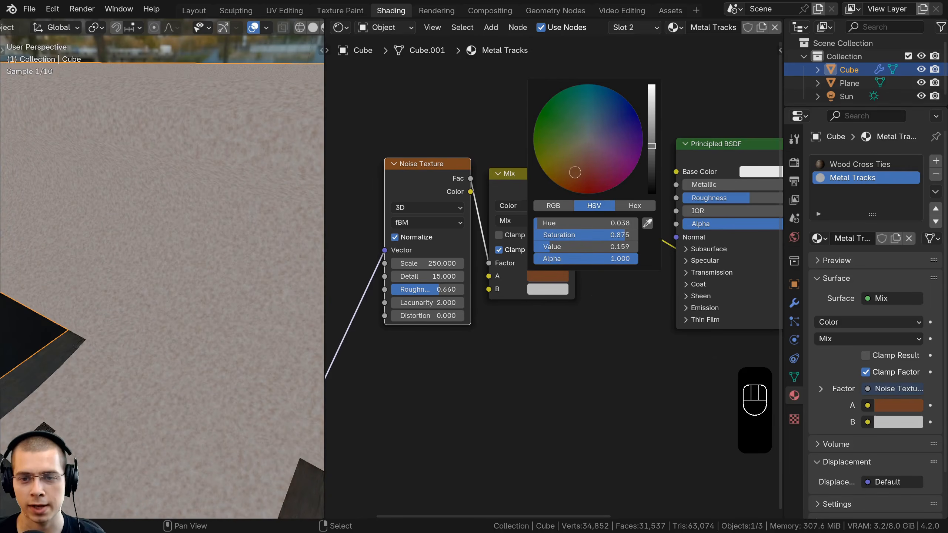
{"action": "left_click", "coordinate": [543, 288]}
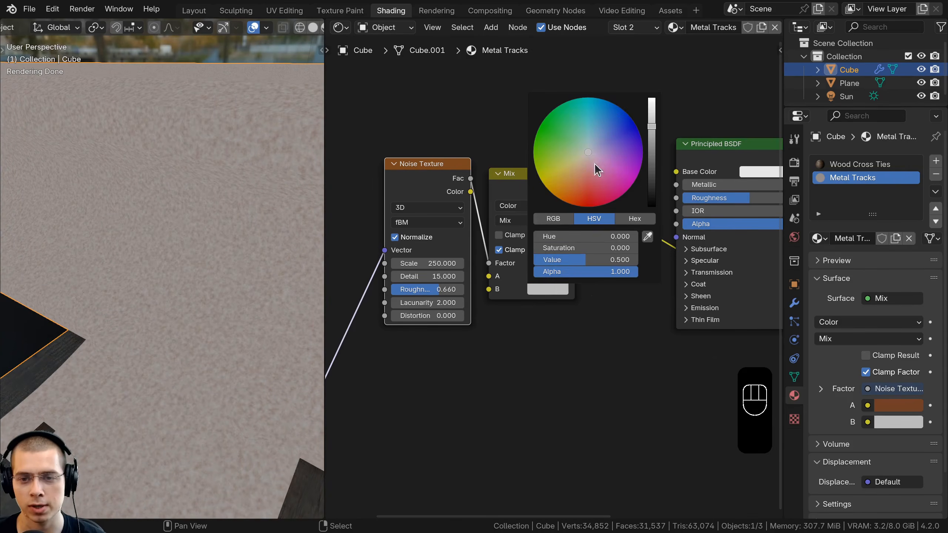
{"action": "left_click_drag", "start_coordinate": [586, 165], "coordinate": [575, 197]}
{"action": "scroll", "coordinate": [575, 196], "scroll_direction": "down", "scroll_amount": 5}
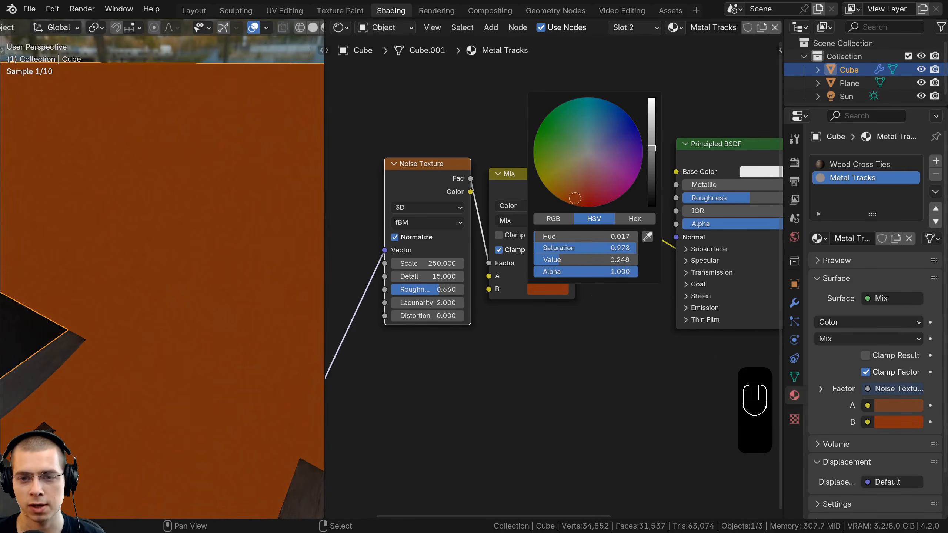
{"action": "scroll", "coordinate": [578, 203], "scroll_direction": "down", "scroll_amount": 3}
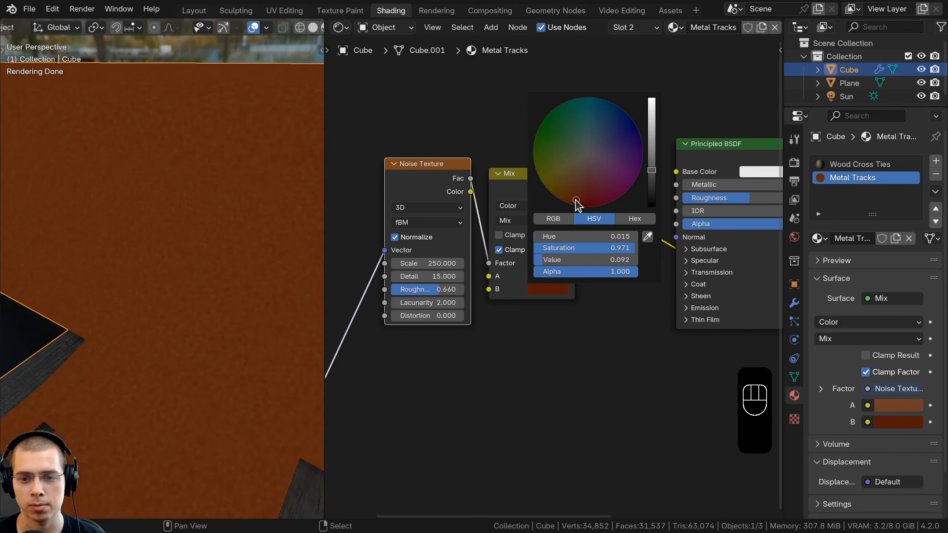
Paste rust color 623B2C into the Mix node's A and 3C0F07 into B, and check both hex values
{"action": "key", "text": "ctrl+v"}
{"action": "key", "text": "ctrl+v"}
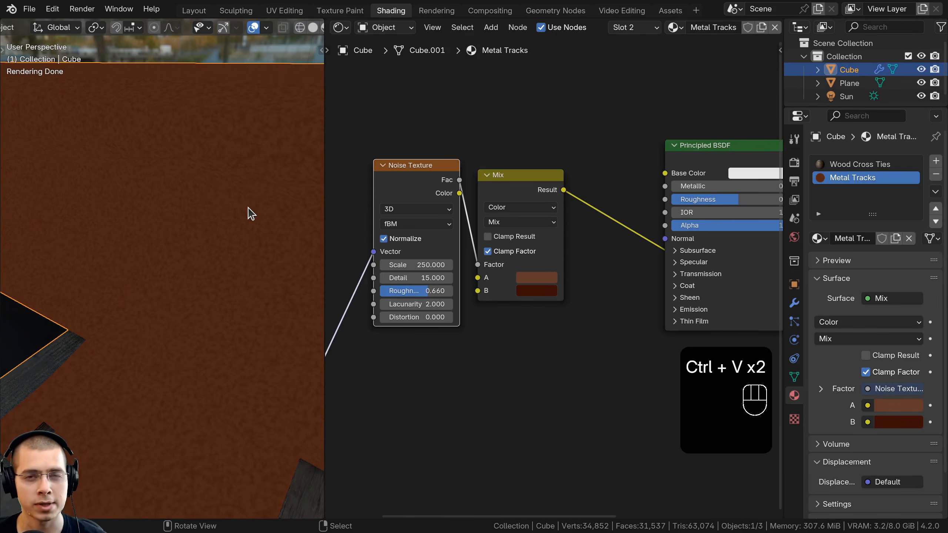
{"action": "scroll", "coordinate": [504, 277], "scroll_direction": "up", "scroll_amount": 1}
{"action": "left_click_drag", "start_coordinate": [531, 175], "coordinate": [531, 172]}
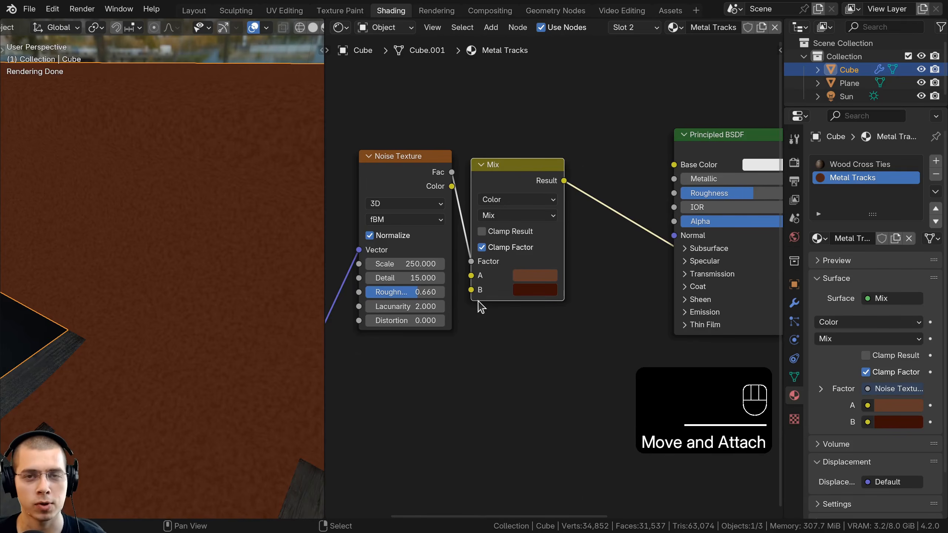
{"action": "scroll", "coordinate": [483, 299], "scroll_direction": "down", "scroll_amount": 1}
{"action": "middle_click_drag", "start_coordinate": [479, 295], "coordinate": [473, 281]}
{"action": "left_click", "coordinate": [525, 268]}
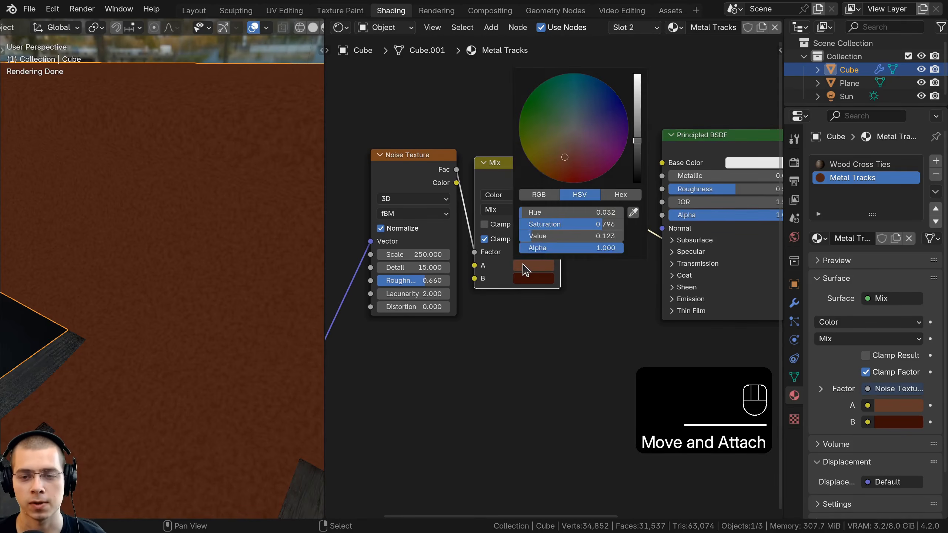
{"action": "left_click", "coordinate": [621, 197]}
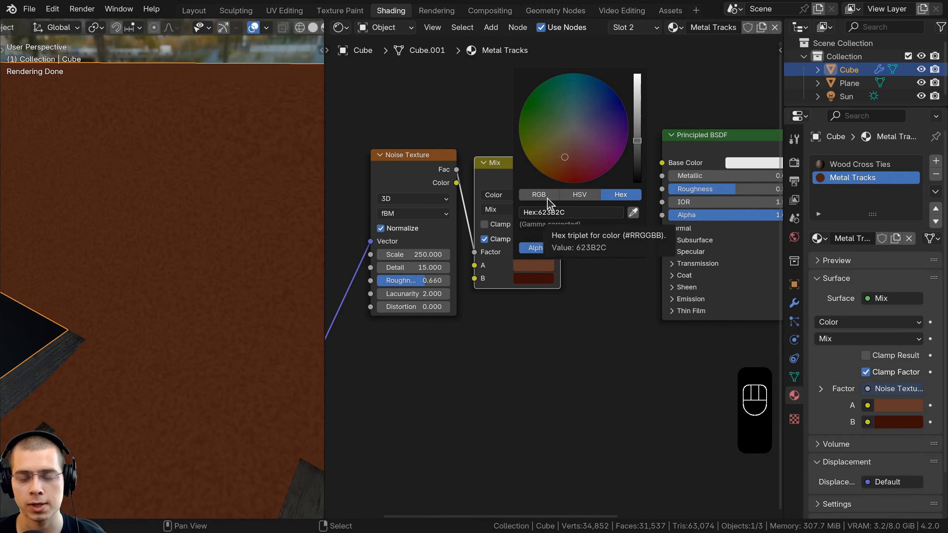
{"action": "left_click", "coordinate": [523, 280]}
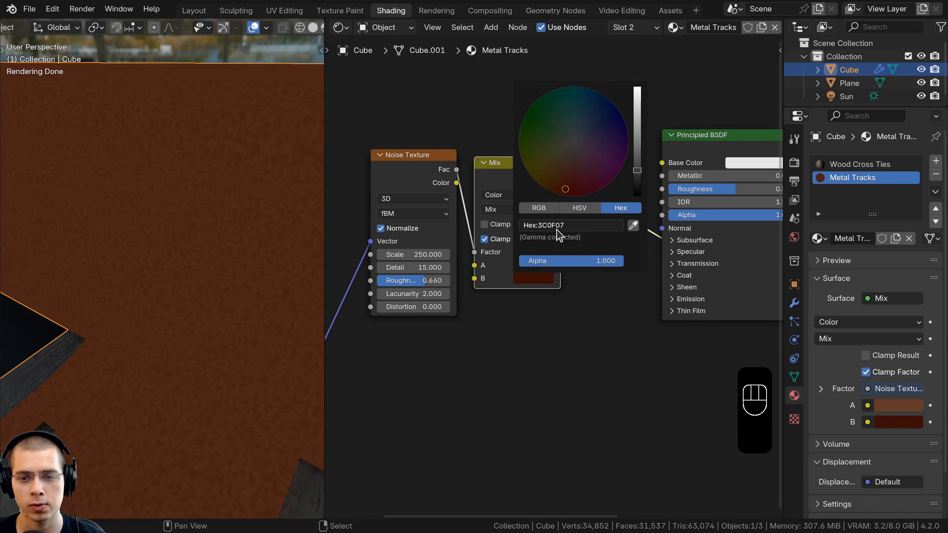
{"action": "left_click", "coordinate": [516, 195]}
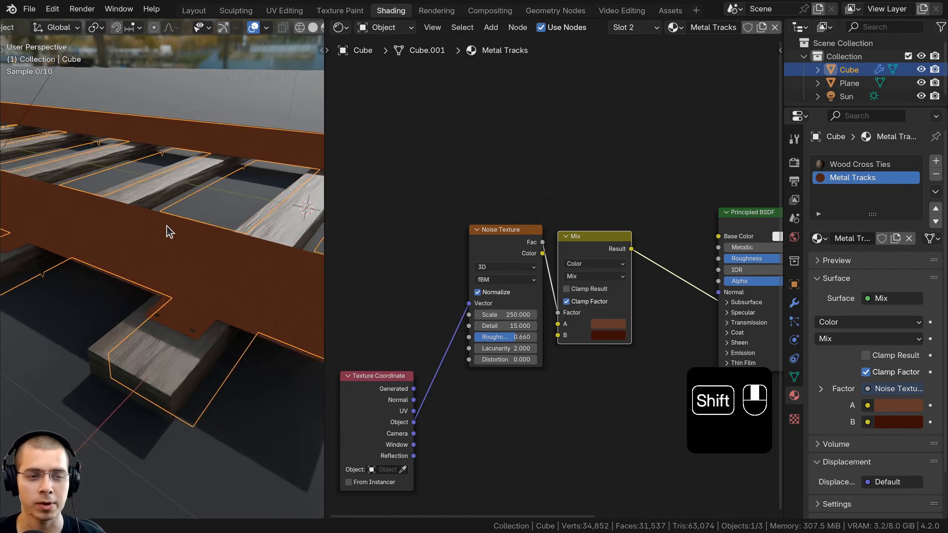
{"action": "middle_click_drag", "start_coordinate": [170, 232], "coordinate": [91, 216], "text": "shift"}
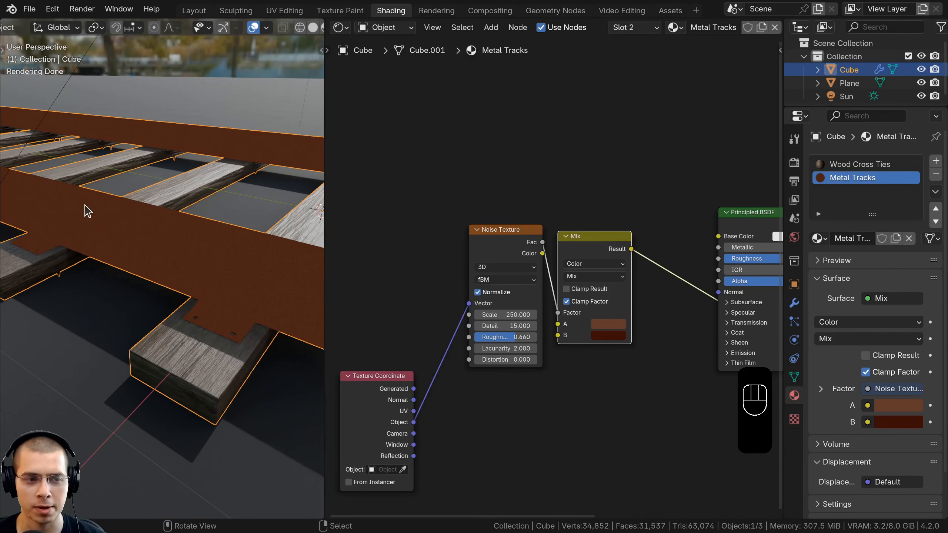
{"action": "scroll", "coordinate": [84, 205], "scroll_direction": "down", "scroll_amount": 2}
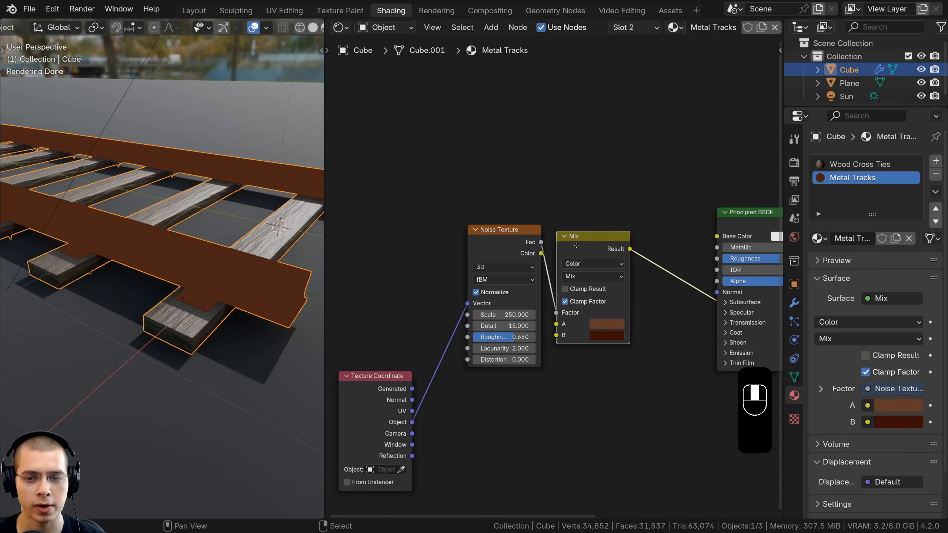
Select the Noise Texture and Mix nodes and move them together slightly upward, level with the Principled BSDF
{"action": "middle_click_drag", "start_coordinate": [576, 247], "coordinate": [555, 258]}
{"action": "scroll", "coordinate": [555, 258], "scroll_direction": "up", "scroll_amount": 1}
{"action": "left_click_drag", "start_coordinate": [434, 187], "coordinate": [532, 257]}
{"action": "key", "text": "g"}
{"action": "right_click", "coordinate": [521, 241]}
{"action": "left_click_drag", "start_coordinate": [470, 180], "coordinate": [633, 292]}
{"action": "key", "text": "g"}
{"action": "left_click", "coordinate": [630, 271]}
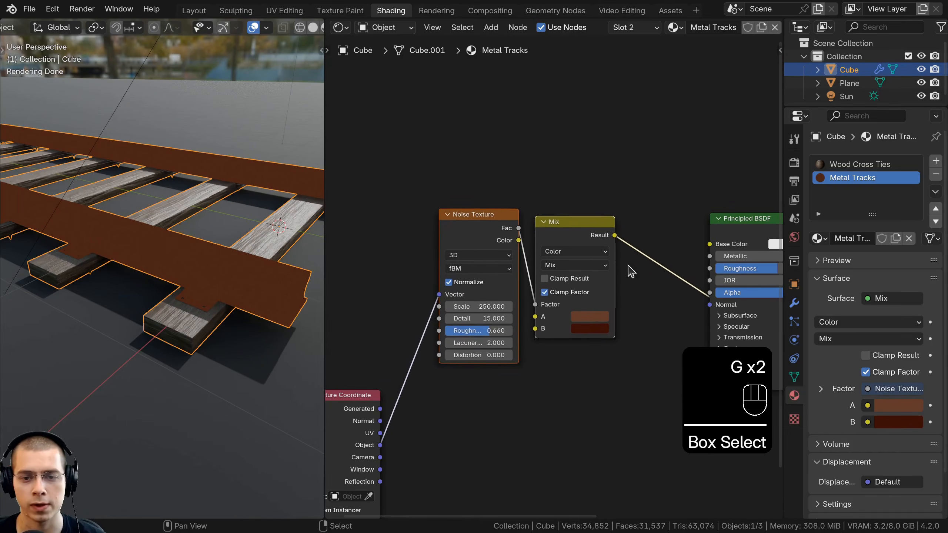
{"action": "key", "text": "a"}
{"action": "middle_click_drag", "start_coordinate": [506, 226], "coordinate": [564, 250]}
{"action": "scroll", "coordinate": [572, 245], "scroll_direction": "down", "scroll_amount": 1}
Duplicate the Noise Texture with its Object coordinate link kept, place the copy above the original, and preview it on the material output
{"action": "left_click_drag", "start_coordinate": [576, 241], "coordinate": [580, 243]}
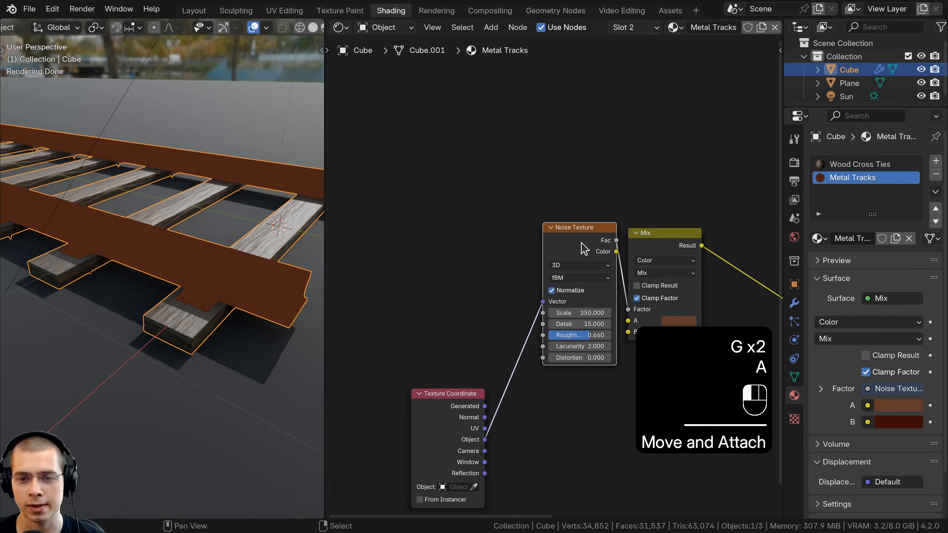
{"action": "middle_click_drag", "start_coordinate": [580, 262], "coordinate": [579, 282]}
{"action": "key", "text": "shift+ctrl+d"}
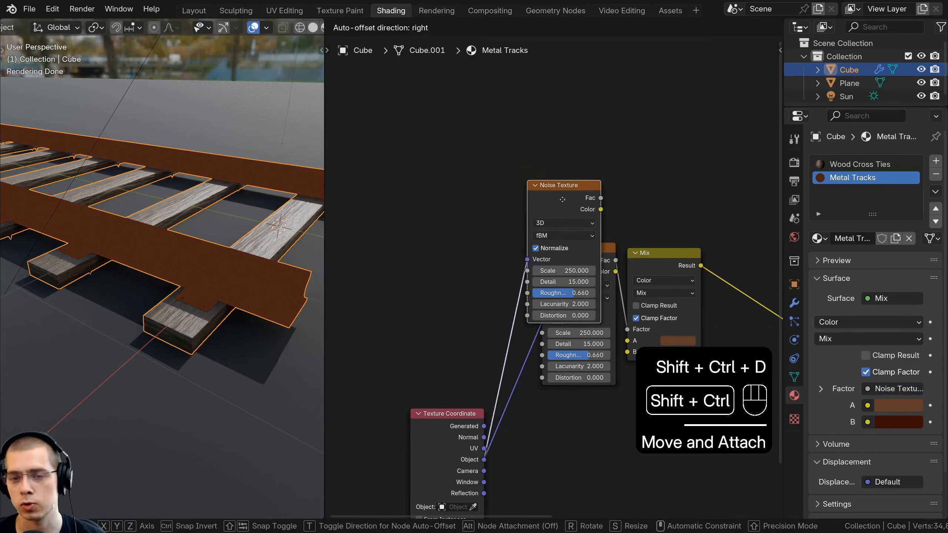
{"action": "left_click", "coordinate": [578, 129]}
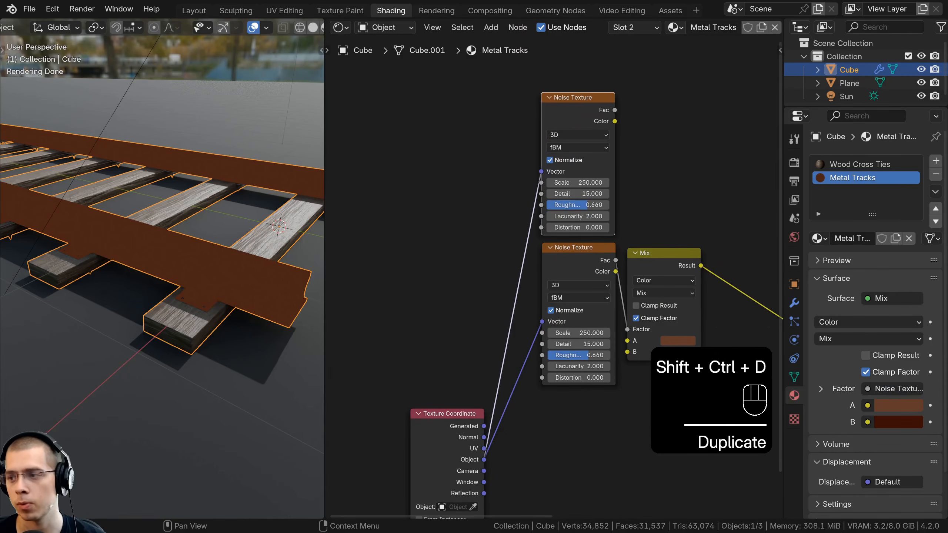
{"action": "left_click", "coordinate": [601, 121], "text": "ctrl+shift"}
{"action": "scroll", "coordinate": [601, 120], "scroll_direction": "up", "scroll_amount": 3}
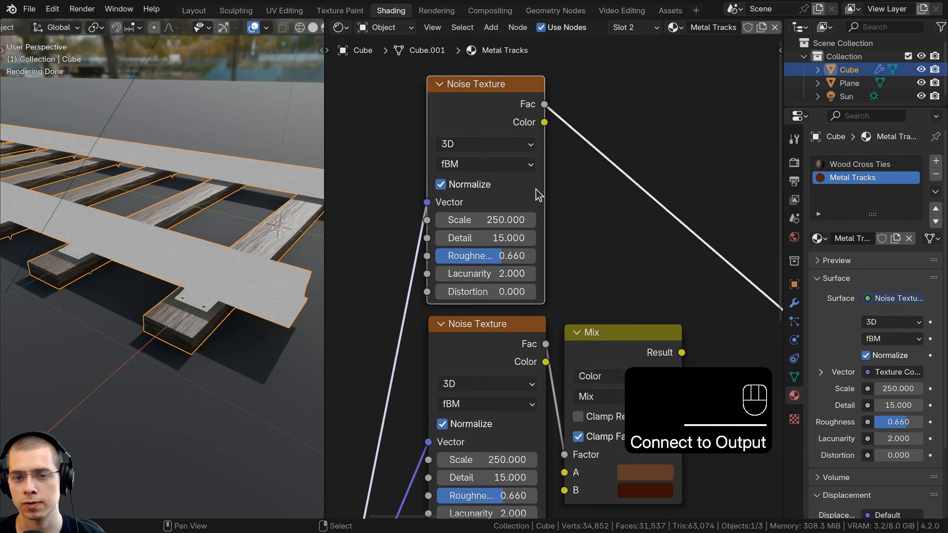
{"action": "middle_click_drag", "start_coordinate": [536, 393], "coordinate": [539, 388]}
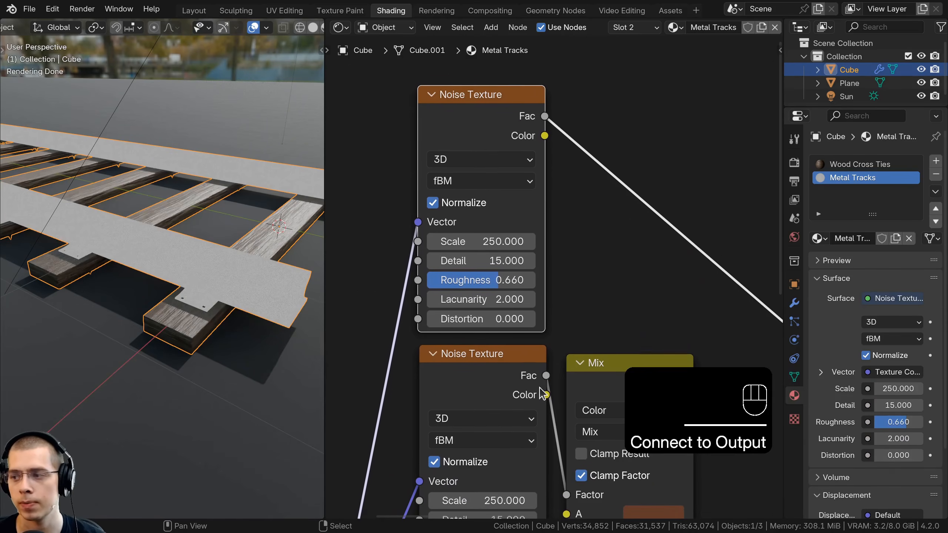
Set the upper Noise Texture's Scale to 2 and Roughness to 0.55
{"action": "left_click", "coordinate": [481, 241]}
{"action": "type", "text": "2"}
{"action": "key", "text": "Return"}
{"action": "scroll", "coordinate": [218, 239], "scroll_direction": "up", "scroll_amount": 4}
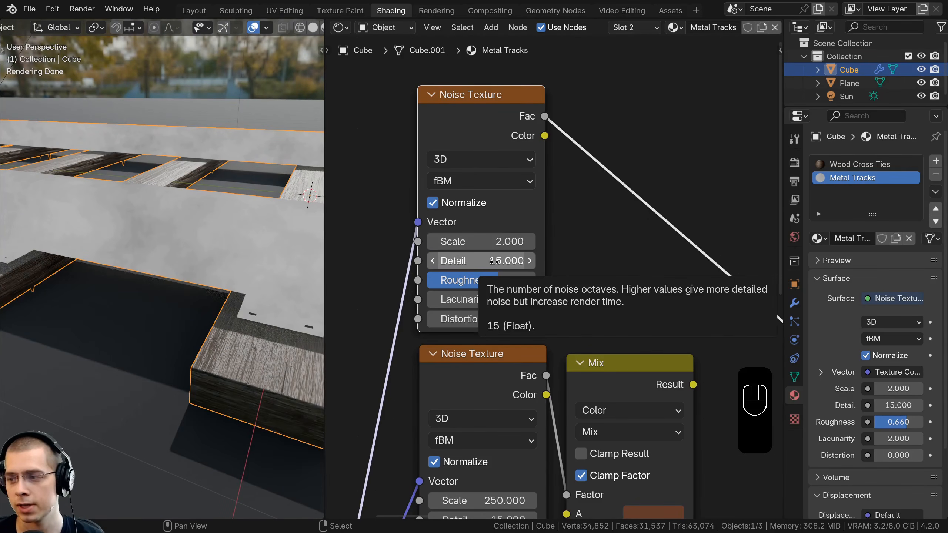
{"action": "left_click", "coordinate": [495, 280]}
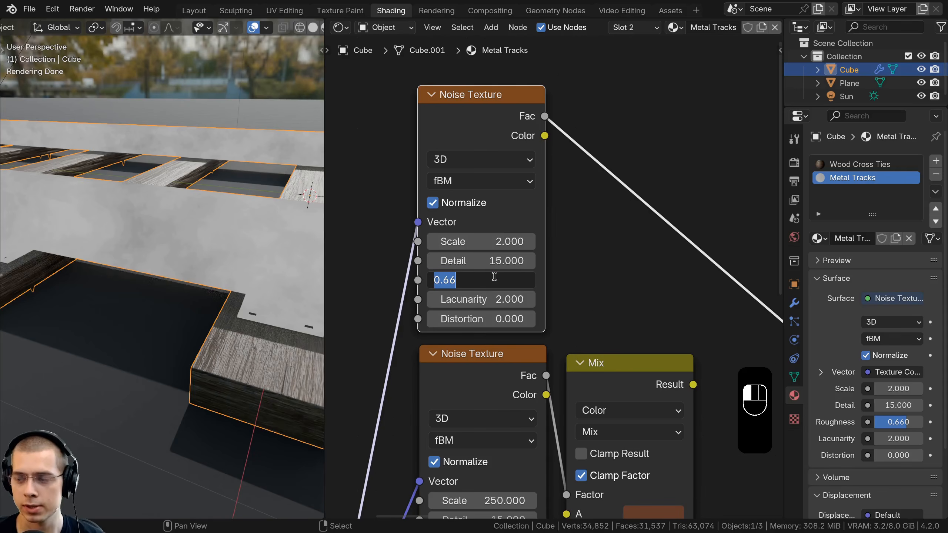
{"action": "type", "text": ".55"}
{"action": "key", "text": "Return"}
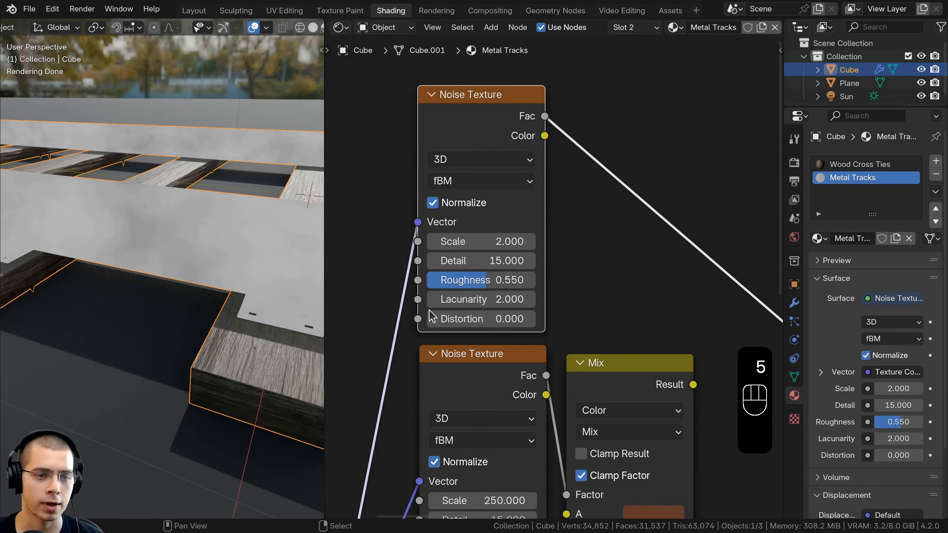
Add a Color Ramp on the output link of the upper Noise Texture
{"action": "scroll", "coordinate": [635, 243], "scroll_direction": "down", "scroll_amount": 3}
{"action": "middle_click_drag", "start_coordinate": [225, 217], "coordinate": [403, 236]}
{"action": "scroll", "coordinate": [555, 148], "scroll_direction": "up", "scroll_amount": 1}
{"action": "key", "text": "shift+a"}
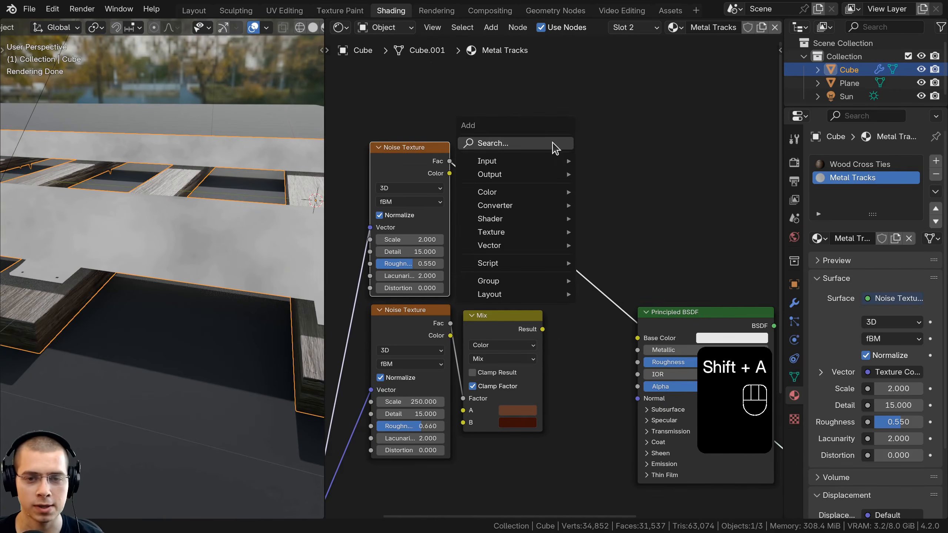
{"action": "type", "text": "color"}
{"action": "key", "text": "Down"}
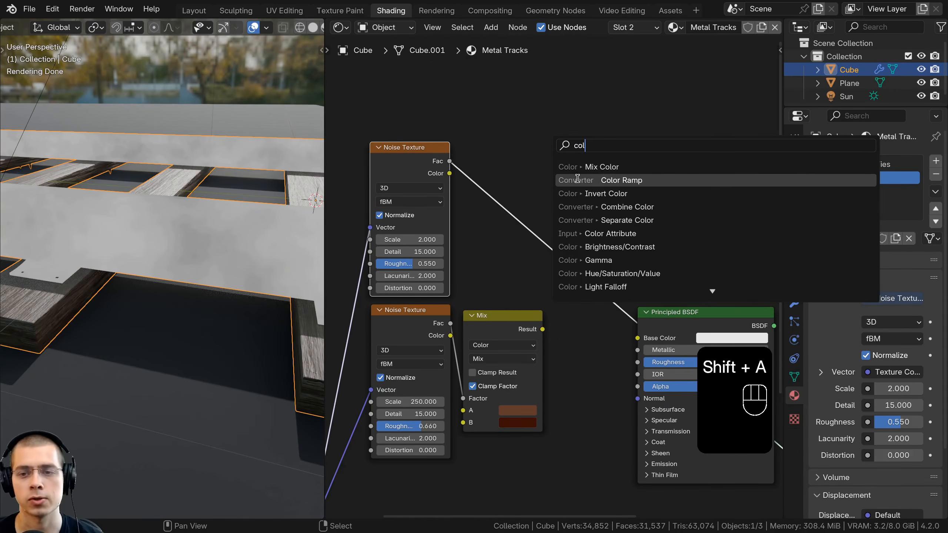
{"action": "key", "text": "Return"}
{"action": "left_click", "coordinate": [459, 148]}
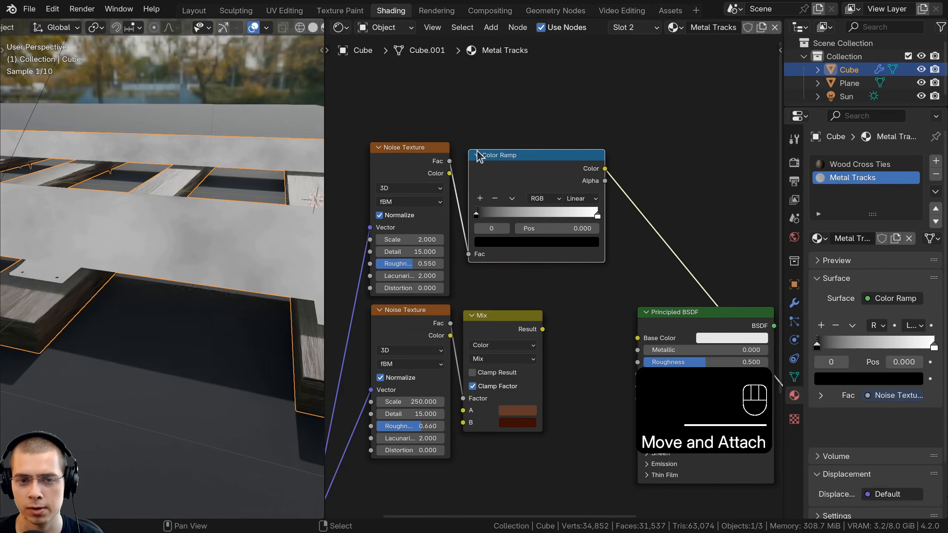
Tighten the Color Ramp contrast by moving the black stop to about 0.403 and the white stop to about 0.68
{"action": "middle_click_drag", "start_coordinate": [440, 276], "coordinate": [432, 269]}
{"action": "scroll", "coordinate": [433, 268], "scroll_direction": "up", "scroll_amount": 1}
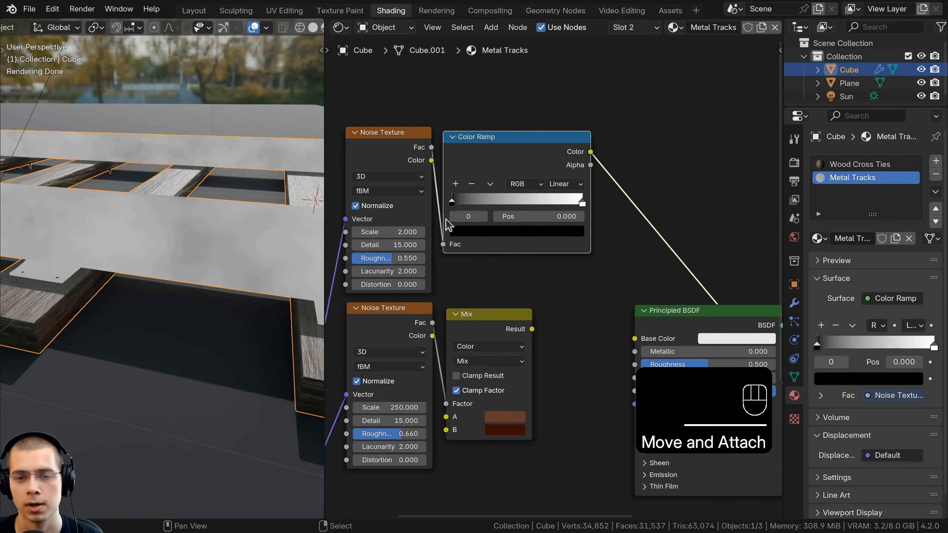
{"action": "left_click_drag", "start_coordinate": [453, 204], "coordinate": [506, 204]}
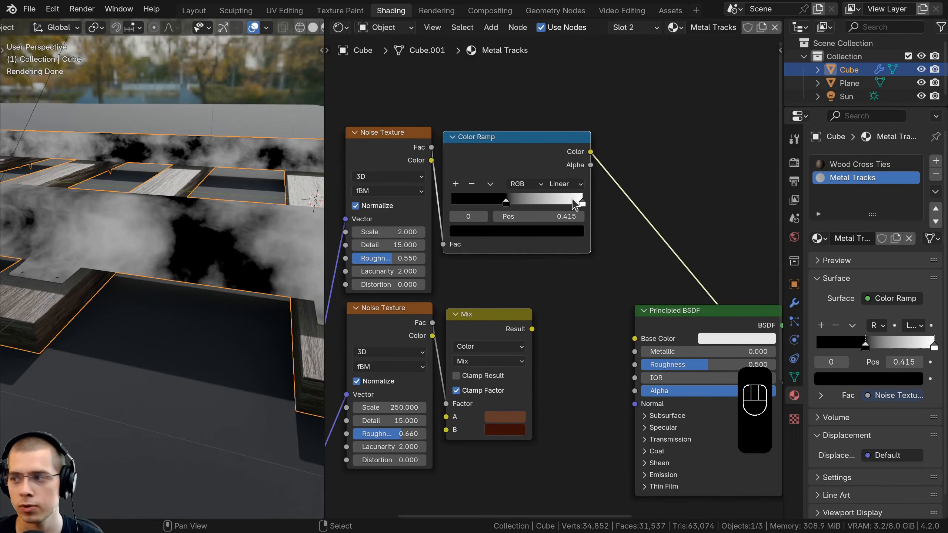
{"action": "left_click_drag", "start_coordinate": [576, 202], "coordinate": [533, 198]}
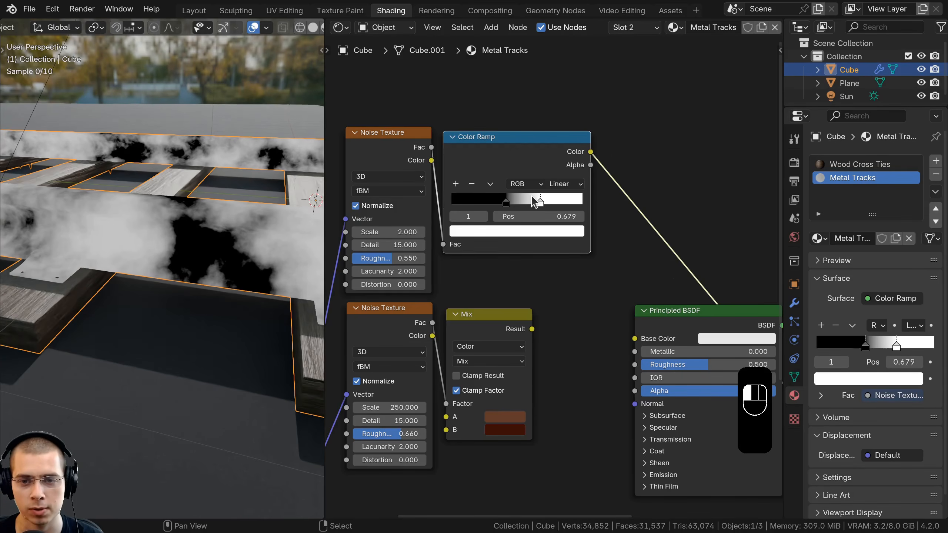
{"action": "left_click", "coordinate": [504, 204]}
{"action": "middle_click_drag", "start_coordinate": [180, 239], "coordinate": [187, 213]}
{"action": "scroll", "coordinate": [196, 291], "scroll_direction": "up", "scroll_amount": 3}
{"action": "scroll", "coordinate": [529, 313], "scroll_direction": "down", "scroll_amount": 2}
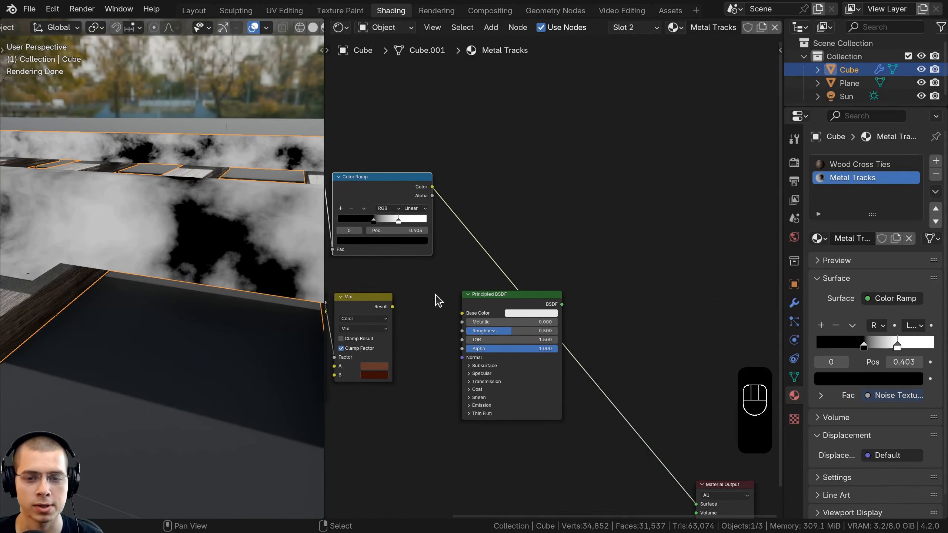
Move the Principled BSDF out of the way, duplicate the rust Mix node, and insert the copy on the Color Ramp's output link
{"action": "left_click_drag", "start_coordinate": [489, 297], "coordinate": [640, 239]}
{"action": "middle_click_drag", "start_coordinate": [387, 339], "coordinate": [423, 338]}
{"action": "right_click", "coordinate": [393, 311]}
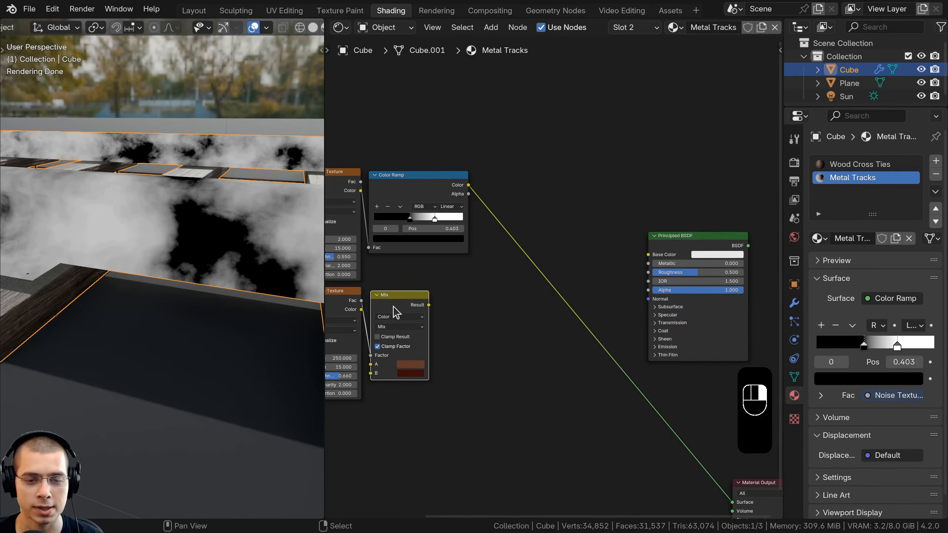
{"action": "key", "text": "shift+d"}
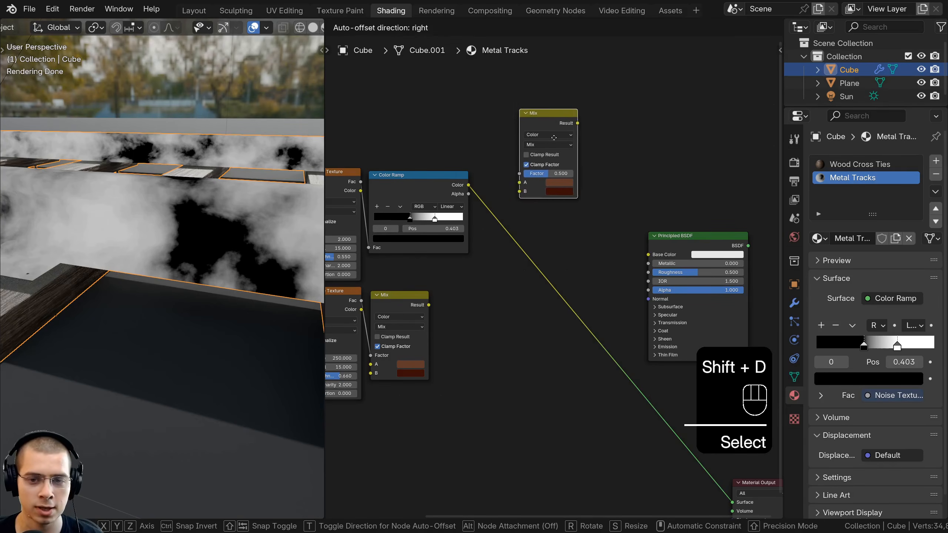
{"action": "left_click", "coordinate": [540, 228]}
{"action": "scroll", "coordinate": [433, 295], "scroll_direction": "up", "scroll_amount": 1}
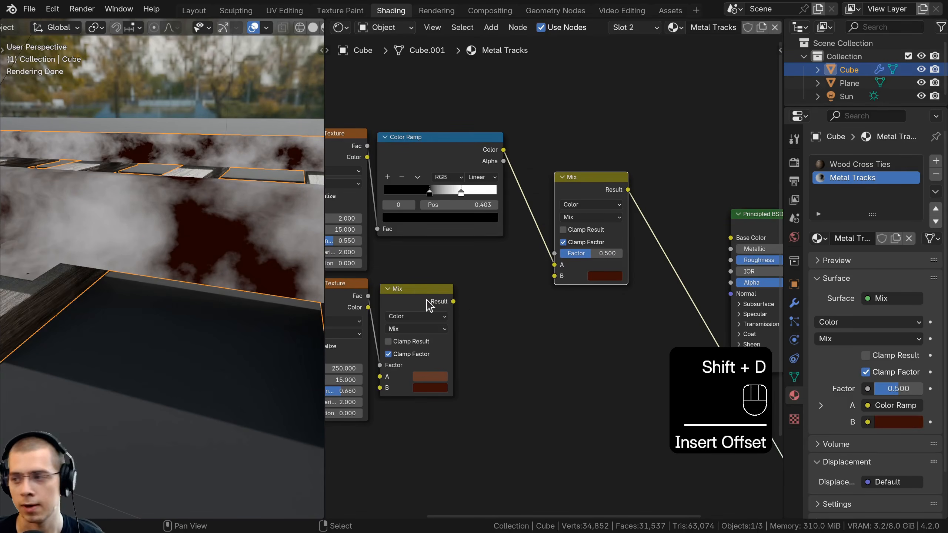
Connect the first Mix's Result to the second Mix's A input and the Color Ramp's Color to its Factor
{"action": "left_click", "coordinate": [452, 310]}
{"action": "left_click_drag", "start_coordinate": [452, 302], "coordinate": [556, 265]}
{"action": "middle_click_drag", "start_coordinate": [456, 162], "coordinate": [472, 167]}
{"action": "left_click", "coordinate": [472, 167]}
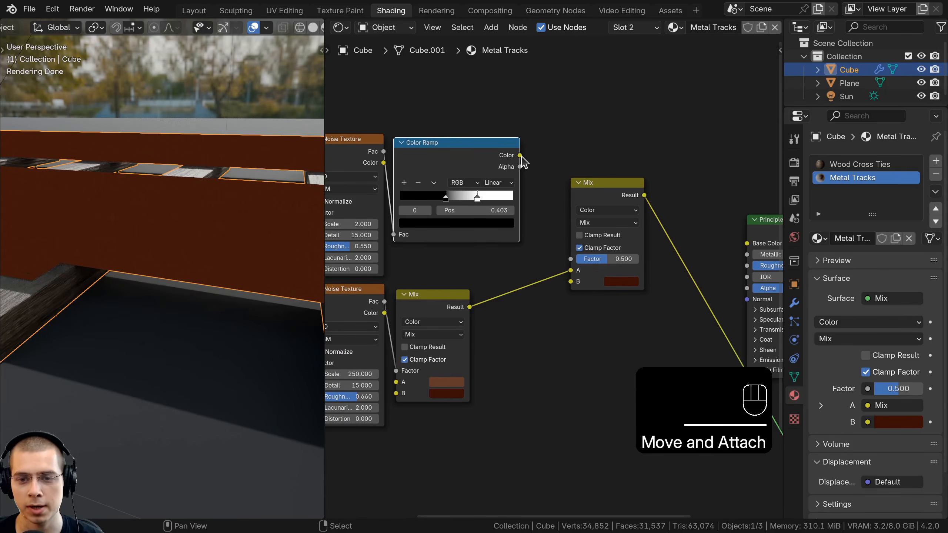
{"action": "left_click_drag", "start_coordinate": [520, 155], "coordinate": [571, 259]}
{"action": "left_click_drag", "start_coordinate": [603, 195], "coordinate": [601, 194]}
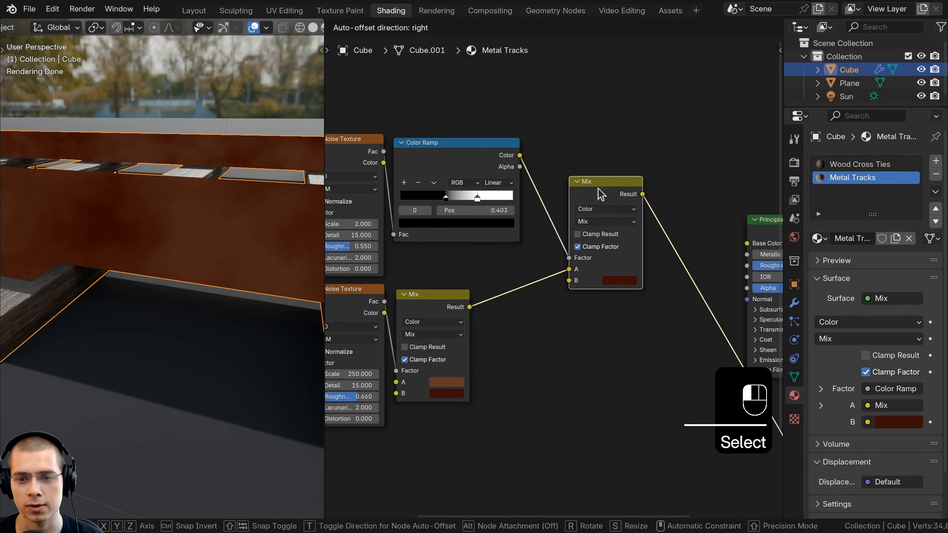
Paste the dark rust color 360E06 into the second Mix node's B color and check its hex value
{"action": "scroll", "coordinate": [631, 279], "scroll_direction": "up", "scroll_amount": 2}
{"action": "key", "text": "ctrl+v"}
{"action": "key", "text": "ctrl+v"}
{"action": "left_click", "coordinate": [653, 284]}
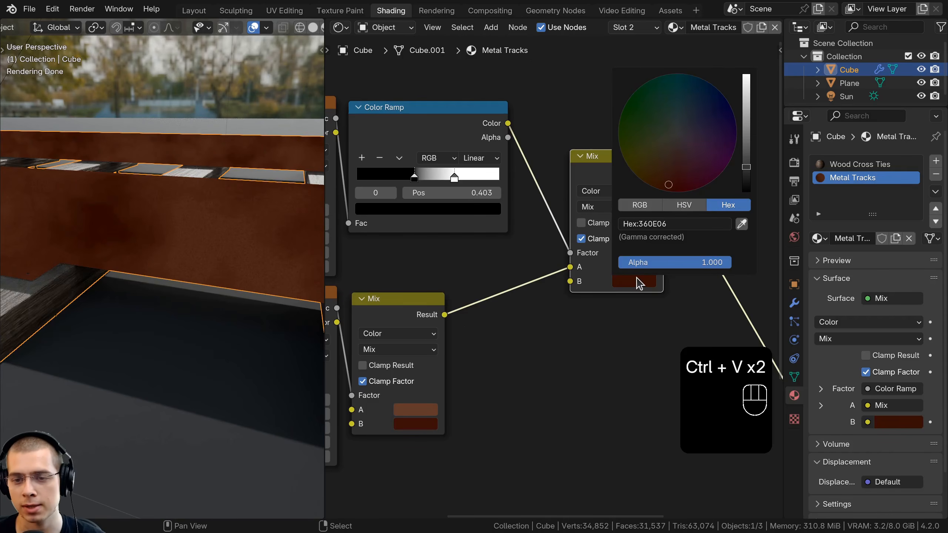
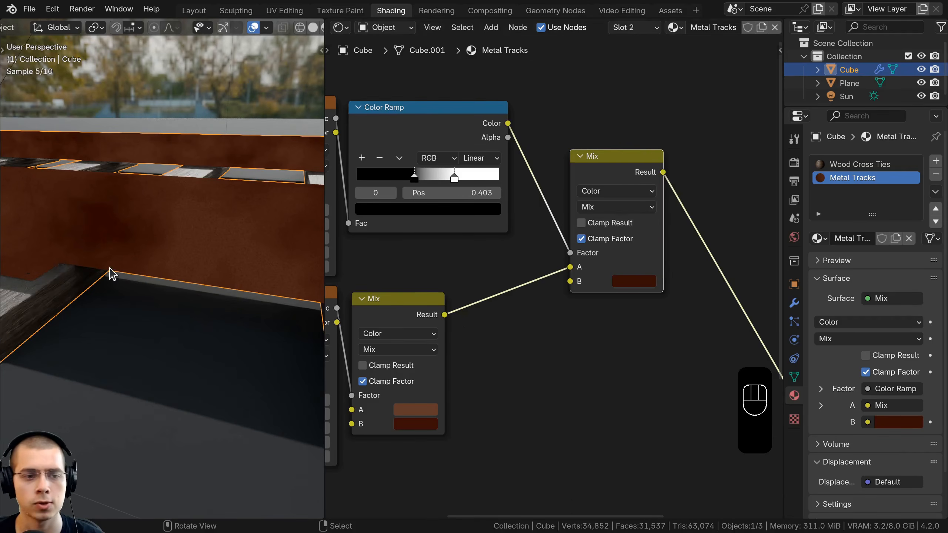
Examine the dark rust patches along the rail and the tie plate from closer and wider views
{"action": "scroll", "coordinate": [110, 268], "scroll_direction": "down", "scroll_amount": 5}
{"action": "middle_click_drag", "start_coordinate": [110, 268], "coordinate": [154, 265], "text": "shift"}
{"action": "scroll", "coordinate": [153, 210], "scroll_direction": "up", "scroll_amount": 6}
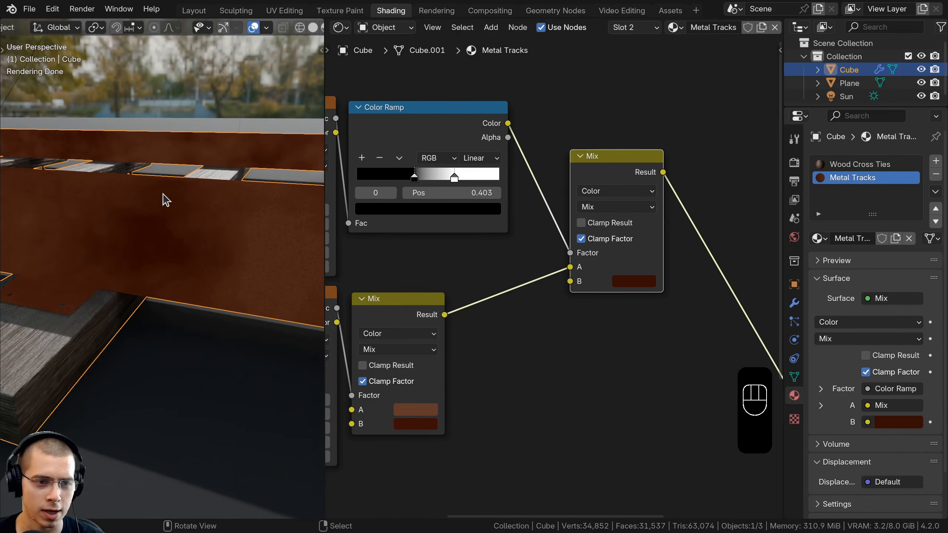
{"action": "scroll", "coordinate": [163, 193], "scroll_direction": "down", "scroll_amount": 2}
{"action": "middle_click_drag", "start_coordinate": [163, 193], "coordinate": [173, 261], "text": "shift"}
{"action": "scroll", "coordinate": [121, 191], "scroll_direction": "down", "scroll_amount": 4}
{"action": "middle_click_drag", "start_coordinate": [183, 212], "coordinate": [88, 221]}
{"action": "scroll", "coordinate": [89, 221], "scroll_direction": "up", "scroll_amount": 3}
Connect the second Mix's Result to the Principled BSDF's Base Color, route the BSDF back to the material output, and move it closer
{"action": "scroll", "coordinate": [408, 167], "scroll_direction": "down", "scroll_amount": 2}
{"action": "left_click_drag", "start_coordinate": [546, 161], "coordinate": [671, 210]}
{"action": "middle_click_drag", "start_coordinate": [606, 202], "coordinate": [520, 197]}
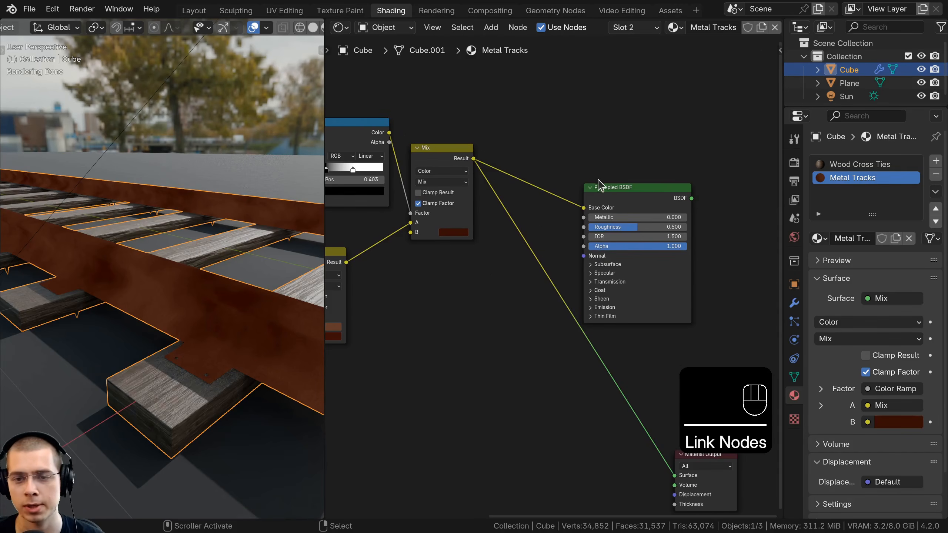
{"action": "left_click", "coordinate": [642, 200], "text": "ctrl+shift"}
{"action": "left_click_drag", "start_coordinate": [642, 200], "coordinate": [591, 189]}
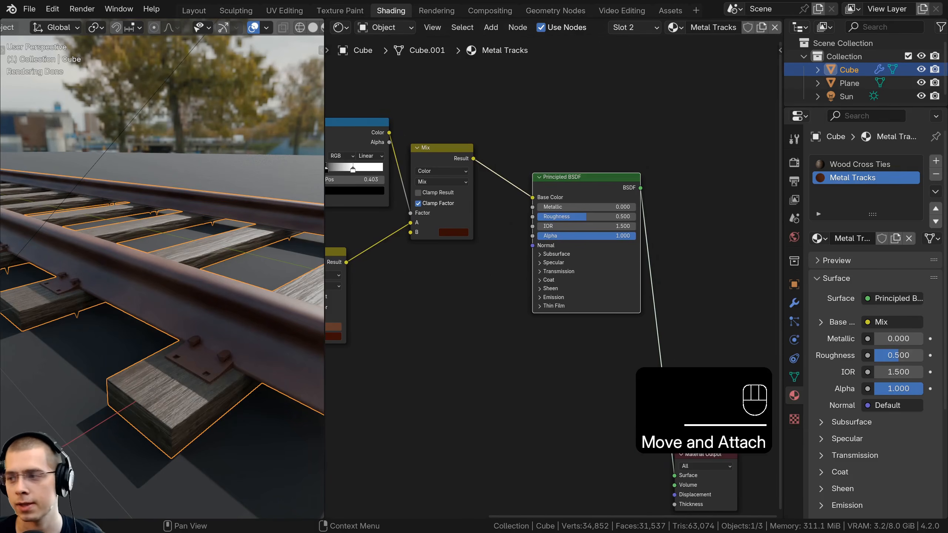
Set the Principled BSDF's Roughness to 0.6
{"action": "double_click", "coordinate": [586, 217]}
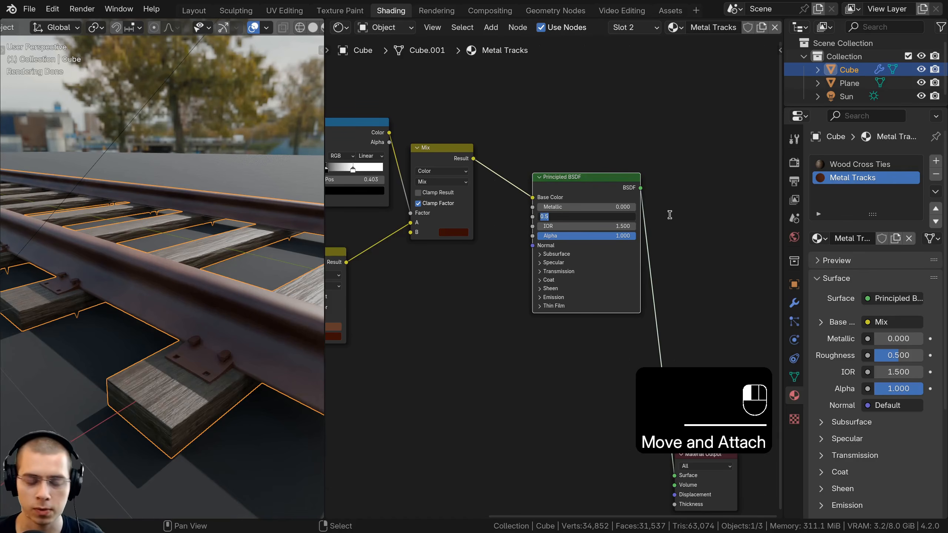
{"action": "type", "text": "0.6"}
{"action": "key", "text": "Return"}
{"action": "scroll", "coordinate": [657, 235], "scroll_direction": "up", "scroll_amount": 2}
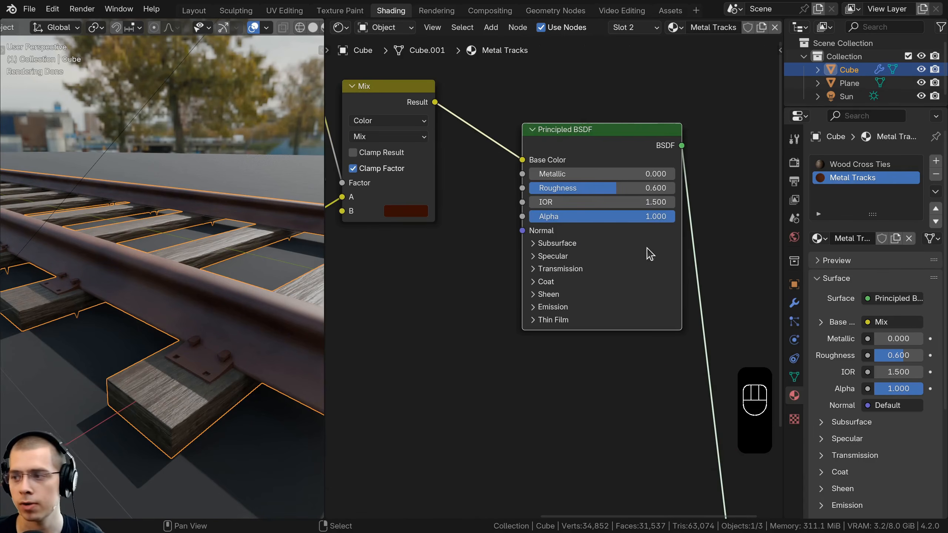
Move the Principled BSDF closer to the second Mix node and inspect the shading on the rail and plate
{"action": "left_click_drag", "start_coordinate": [548, 157], "coordinate": [535, 156]}
{"action": "middle_click_drag", "start_coordinate": [190, 262], "coordinate": [144, 308]}
{"action": "middle_click_drag", "start_coordinate": [144, 308], "coordinate": [176, 285], "text": "shift"}
{"action": "middle_click_drag", "start_coordinate": [522, 186], "coordinate": [529, 188]}
{"action": "left_click_drag", "start_coordinate": [538, 187], "coordinate": [504, 190]}
{"action": "middle_click_drag", "start_coordinate": [221, 262], "coordinate": [164, 289]}
{"action": "scroll", "coordinate": [123, 259], "scroll_direction": "up", "scroll_amount": 3}
{"action": "scroll", "coordinate": [104, 281], "scroll_direction": "down", "scroll_amount": 3}
{"action": "scroll", "coordinate": [597, 220], "scroll_direction": "down", "scroll_amount": 2}
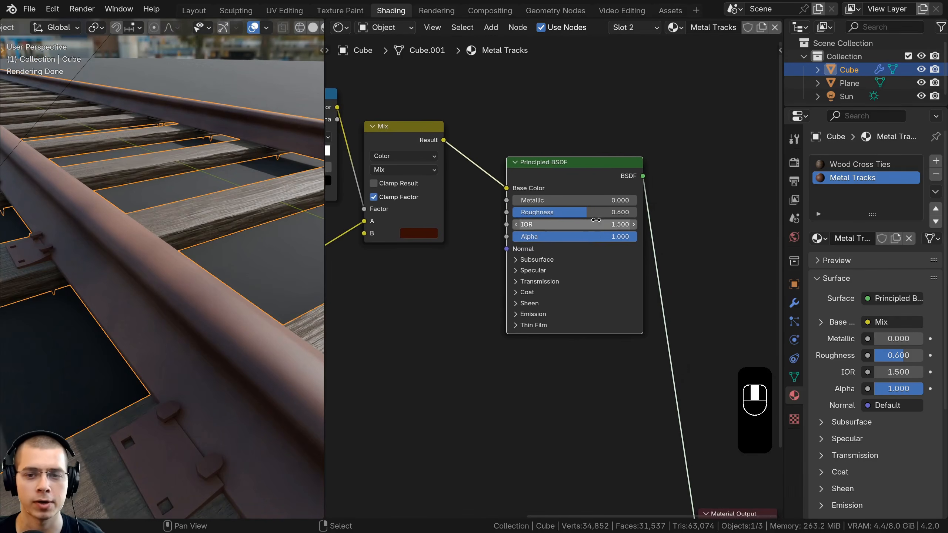
{"action": "middle_click_drag", "start_coordinate": [596, 220], "coordinate": [602, 210]}
{"action": "left_click_drag", "start_coordinate": [582, 152], "coordinate": [569, 143]}
{"action": "middle_click_drag", "start_coordinate": [217, 288], "coordinate": [237, 284]}
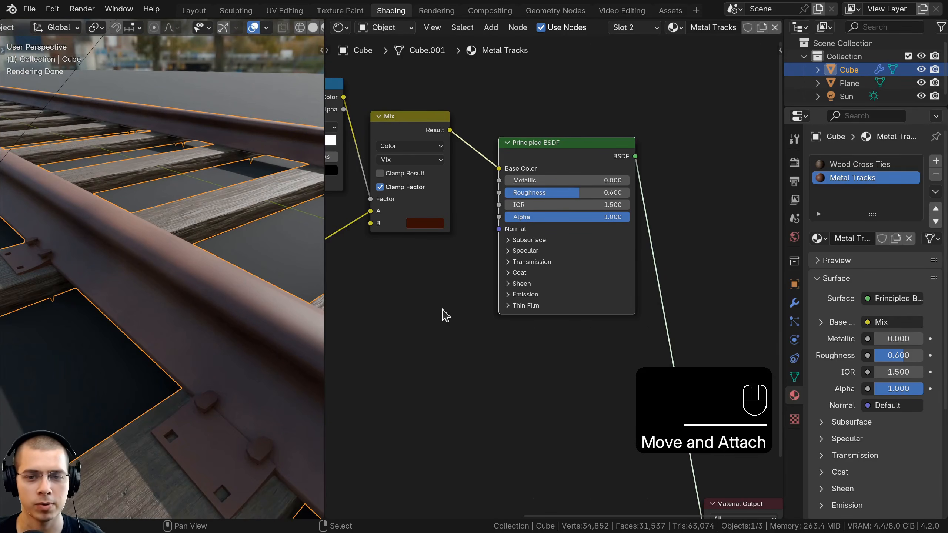
Add a Bump node below the second Mix and connect its Normal output to the Principled BSDF's Normal input
{"action": "scroll", "coordinate": [442, 309], "scroll_direction": "down", "scroll_amount": 5}
{"action": "middle_click_drag", "start_coordinate": [487, 331], "coordinate": [541, 308]}
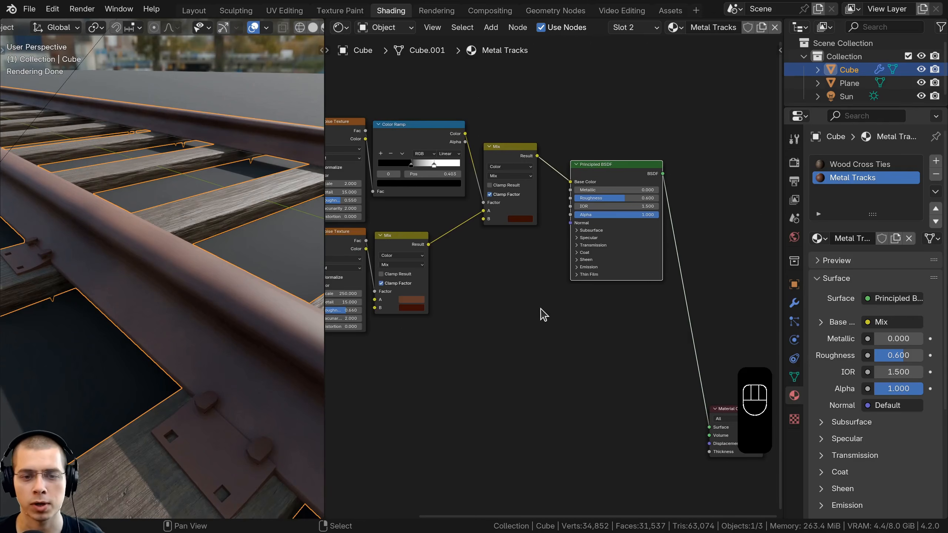
{"action": "middle_click_drag", "start_coordinate": [504, 208], "coordinate": [492, 189]}
{"action": "key", "text": "shift+a"}
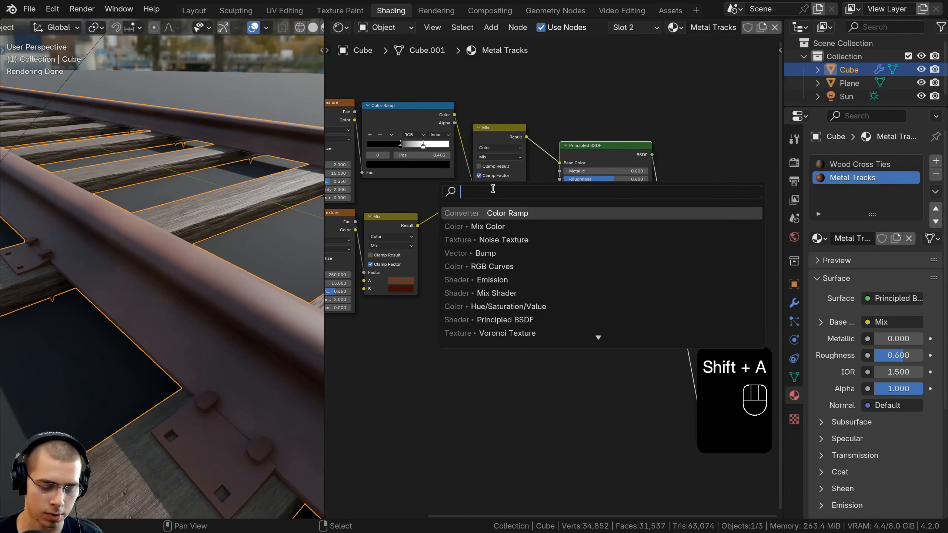
{"action": "type", "text": "bum"}
{"action": "left_click", "coordinate": [501, 213]}
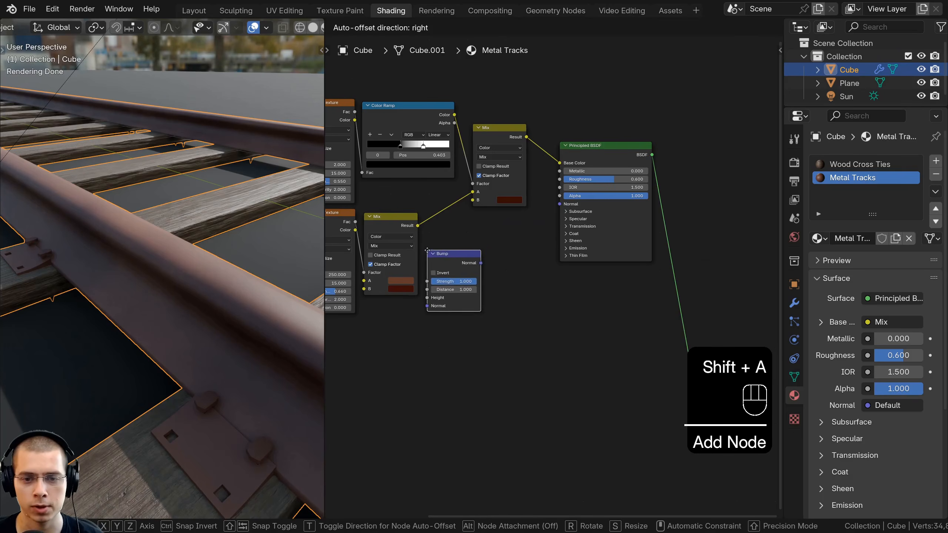
{"action": "left_click", "coordinate": [426, 250]}
{"action": "middle_click_drag", "start_coordinate": [472, 288], "coordinate": [500, 285]}
{"action": "scroll", "coordinate": [500, 286], "scroll_direction": "up", "scroll_amount": 2}
{"action": "left_click_drag", "start_coordinate": [512, 250], "coordinate": [600, 186]}
Duplicate the Bump node and insert the copy on the existing Normal link so the two Bump nodes are chained
{"action": "left_click", "coordinate": [496, 256]}
{"action": "key", "text": "shift+d"}
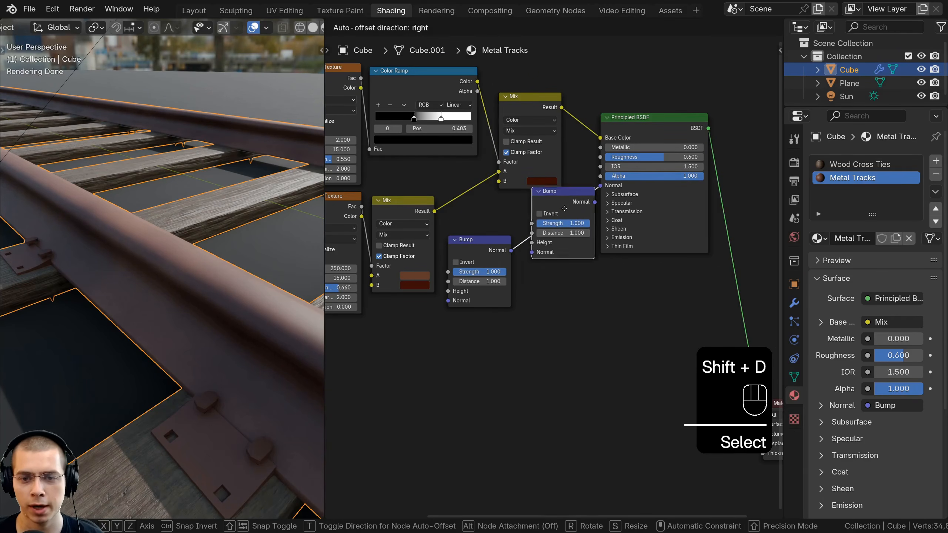
{"action": "left_click", "coordinate": [558, 235]}
{"action": "scroll", "coordinate": [558, 234], "scroll_direction": "up", "scroll_amount": 1}
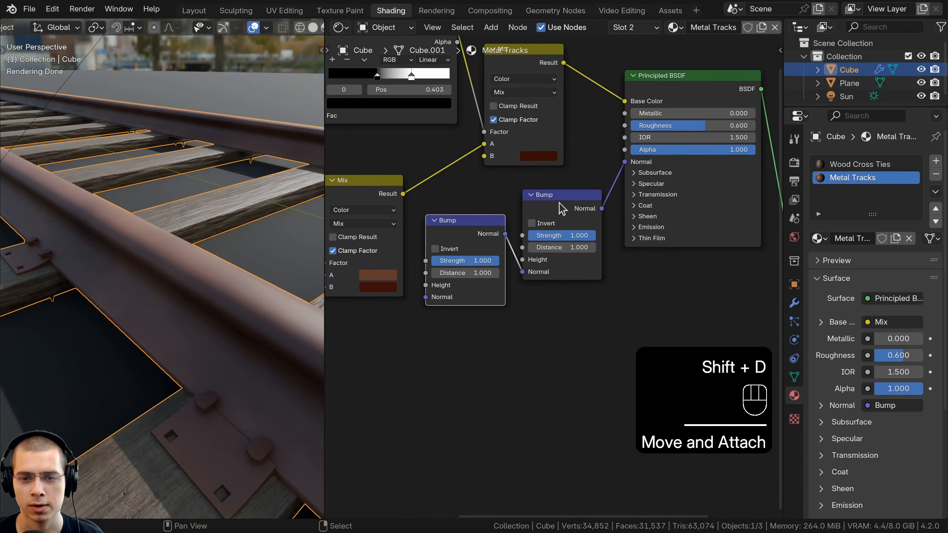
Space out the second Bump node and connect the lower Noise Texture's Fac output to the first Bump node's Height input
{"action": "left_click_drag", "start_coordinate": [545, 215], "coordinate": [544, 218]}
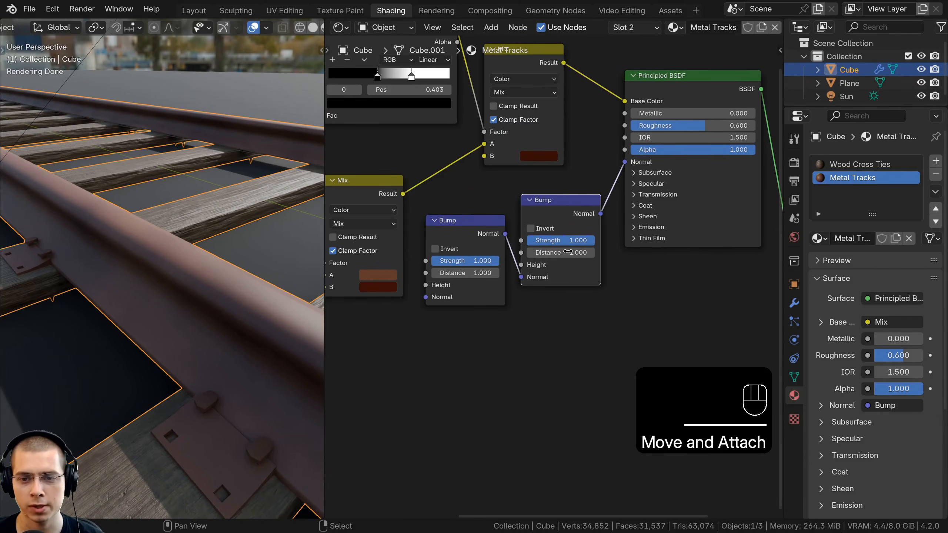
{"action": "left_click", "coordinate": [582, 193]}
{"action": "scroll", "coordinate": [554, 224], "scroll_direction": "down", "scroll_amount": 5}
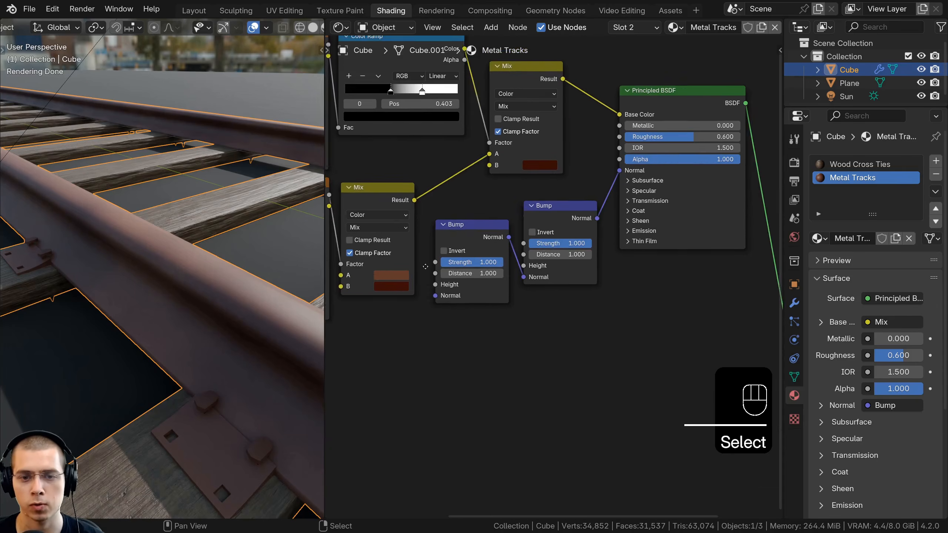
{"action": "middle_click_drag", "start_coordinate": [453, 252], "coordinate": [527, 251]}
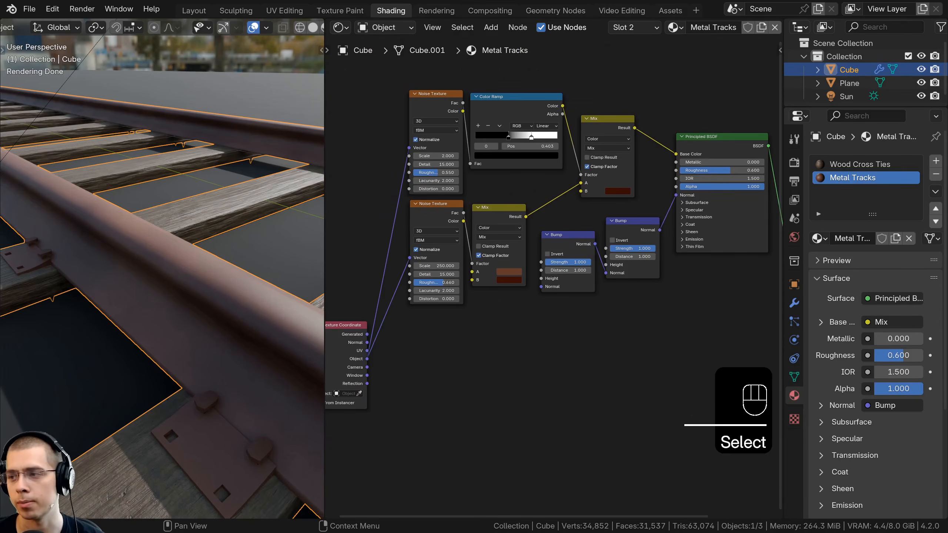
{"action": "scroll", "coordinate": [672, 332], "scroll_direction": "up", "scroll_amount": 1}
{"action": "left_click", "coordinate": [416, 206]}
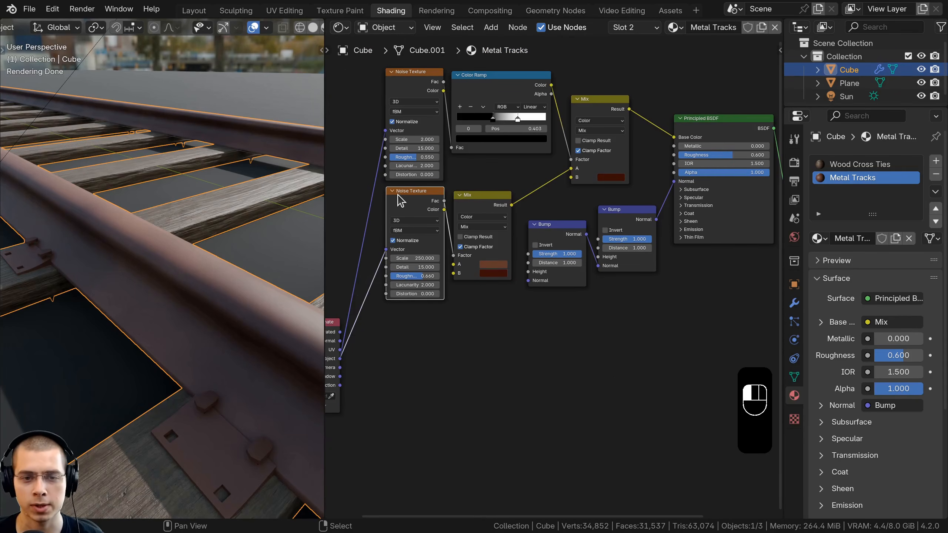
{"action": "left_click_drag", "start_coordinate": [444, 202], "coordinate": [528, 272]}
{"action": "middle_click_drag", "start_coordinate": [157, 309], "coordinate": [165, 310]}
{"action": "scroll", "coordinate": [165, 309], "scroll_direction": "up", "scroll_amount": 2}
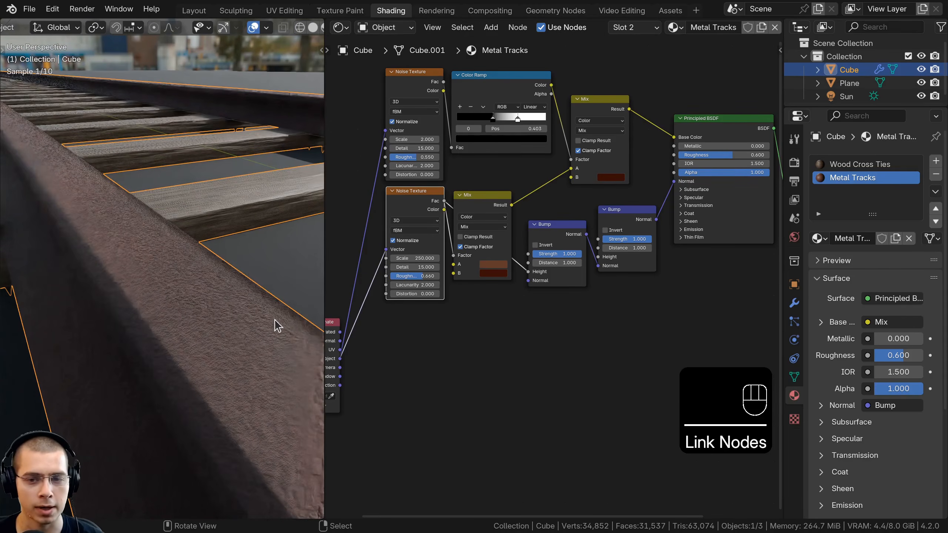
Set the first Bump node's Strength to 0.07 and inspect the fine surface grain on the rail
{"action": "scroll", "coordinate": [518, 312], "scroll_direction": "up", "scroll_amount": 3}
{"action": "middle_click_drag", "start_coordinate": [555, 309], "coordinate": [520, 309]}
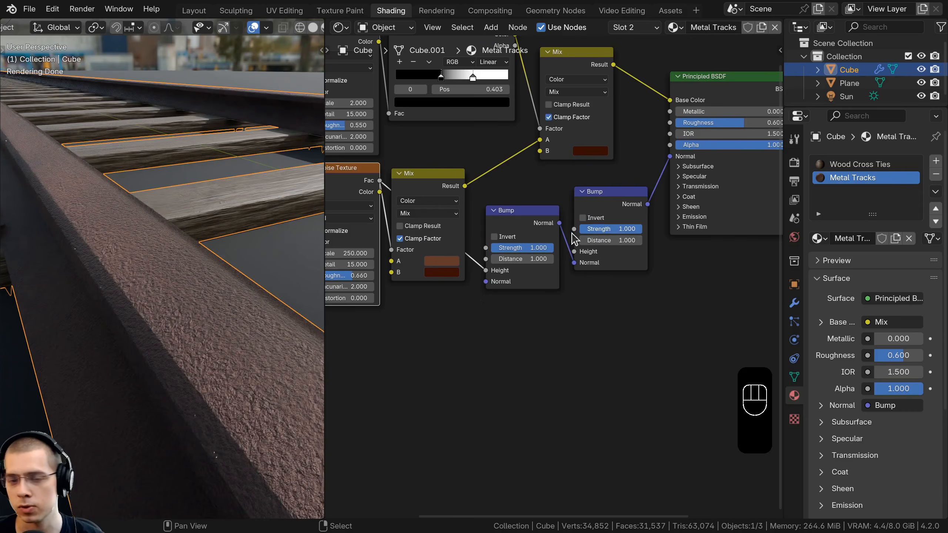
{"action": "left_click", "coordinate": [530, 248]}
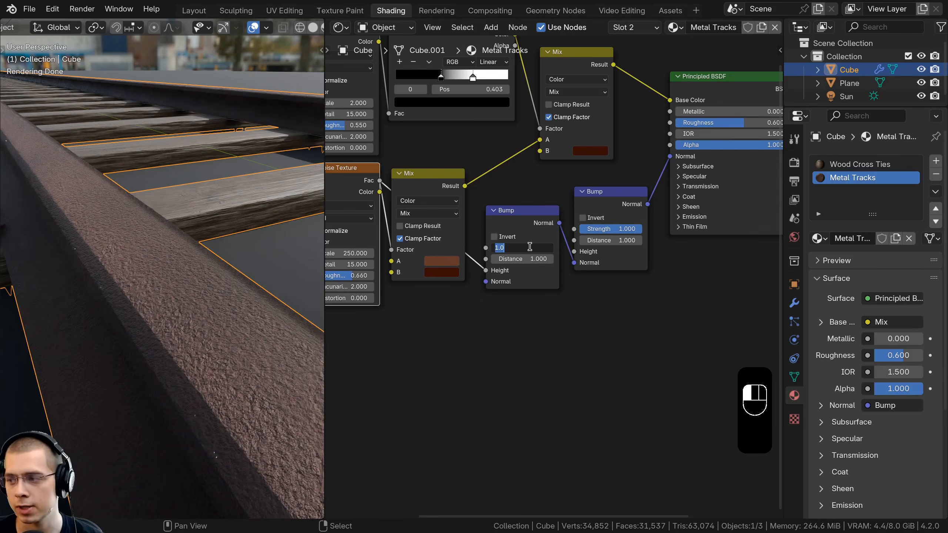
{"action": "key", "text": "Return"}
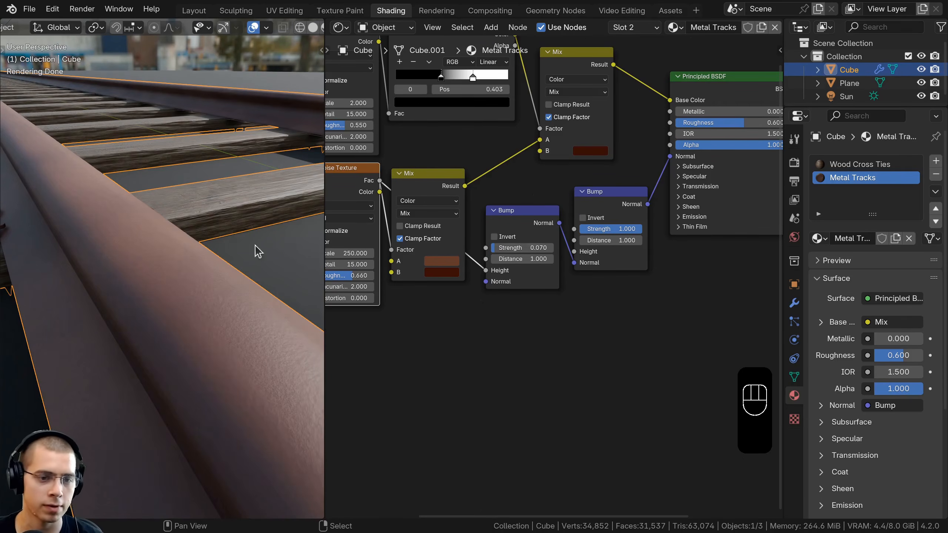
{"action": "middle_click_drag", "start_coordinate": [227, 332], "coordinate": [216, 374]}
Connect the Color Ramp's Color output to the second Bump node's Height input and inspect the rail
{"action": "middle_click_drag", "start_coordinate": [658, 283], "coordinate": [650, 349]}
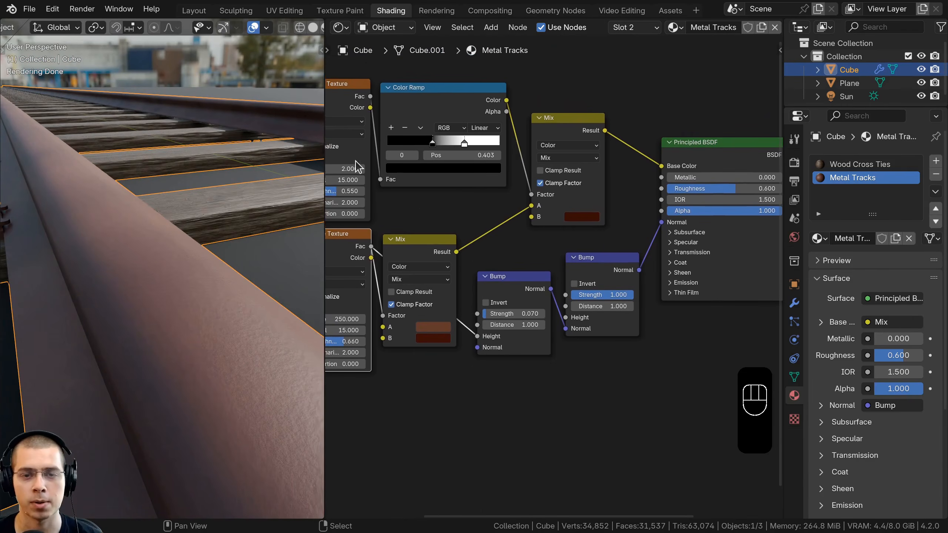
{"action": "left_click", "coordinate": [453, 105]}
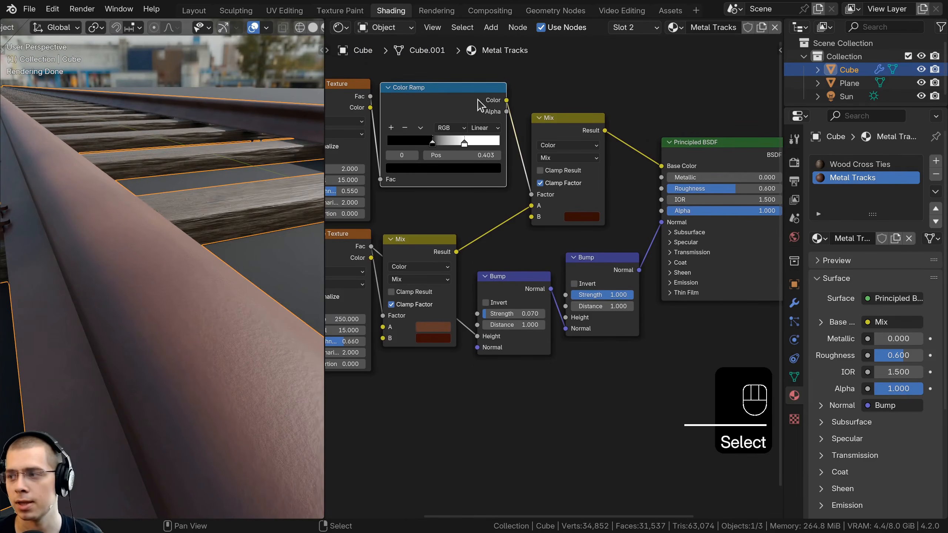
{"action": "left_click_drag", "start_coordinate": [507, 100], "coordinate": [566, 317]}
{"action": "middle_click_drag", "start_coordinate": [227, 327], "coordinate": [154, 337]}
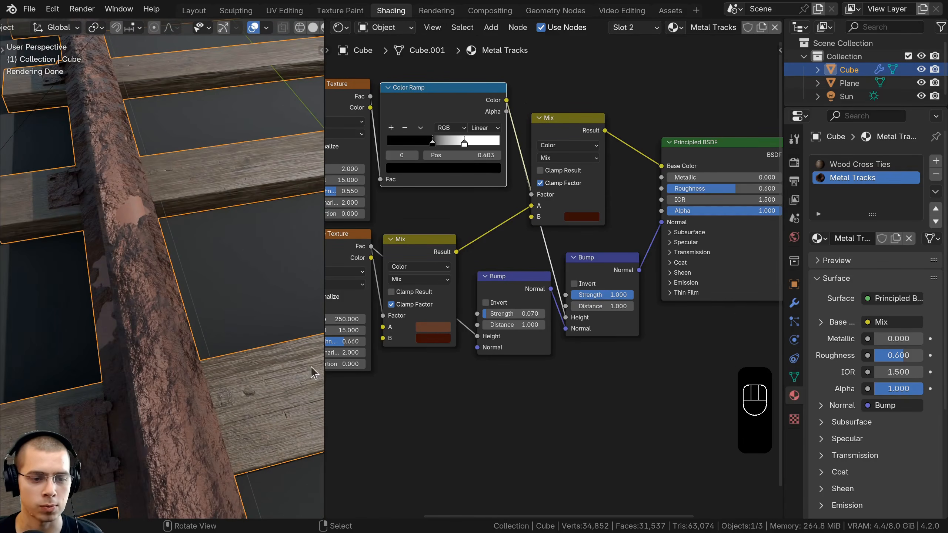
Copy the first Bump node's Strength of 0.07 onto the second Bump node and inspect the whole track
{"action": "middle_click_drag", "start_coordinate": [614, 359], "coordinate": [510, 355]}
{"action": "scroll", "coordinate": [510, 355], "scroll_direction": "up", "scroll_amount": 4}
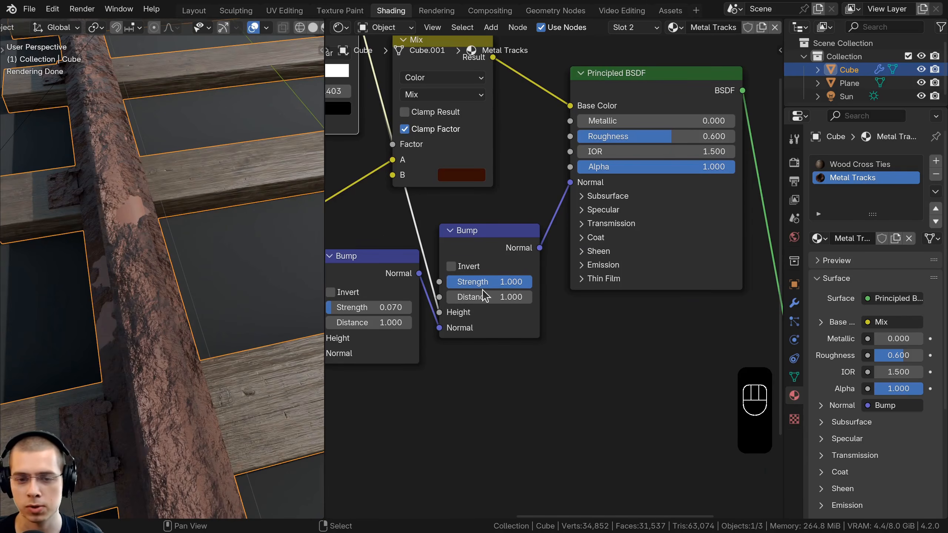
{"action": "middle_click_drag", "start_coordinate": [483, 291], "coordinate": [510, 288]}
{"action": "left_click", "coordinate": [424, 305]}
{"action": "key", "text": "ctrl+c"}
{"action": "left_click", "coordinate": [522, 282]}
{"action": "key", "text": "ctrl+v"}
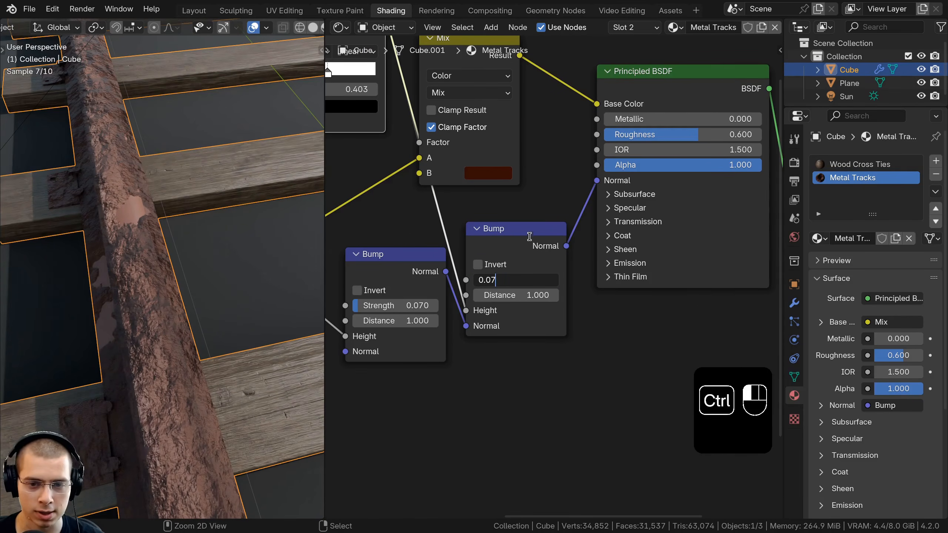
{"action": "key", "text": "Return"}
{"action": "middle_click_drag", "start_coordinate": [194, 344], "coordinate": [167, 296]}
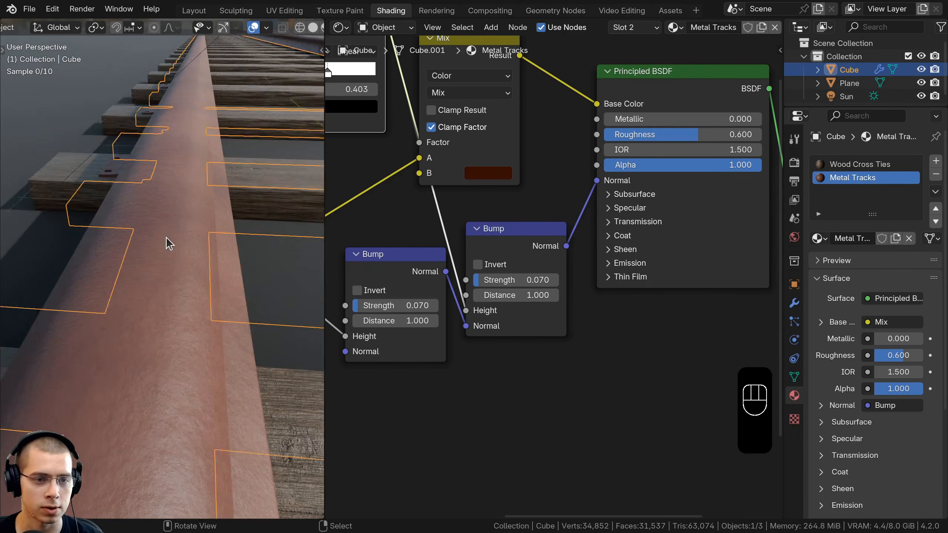
{"action": "middle_click_drag", "start_coordinate": [166, 237], "coordinate": [237, 271]}
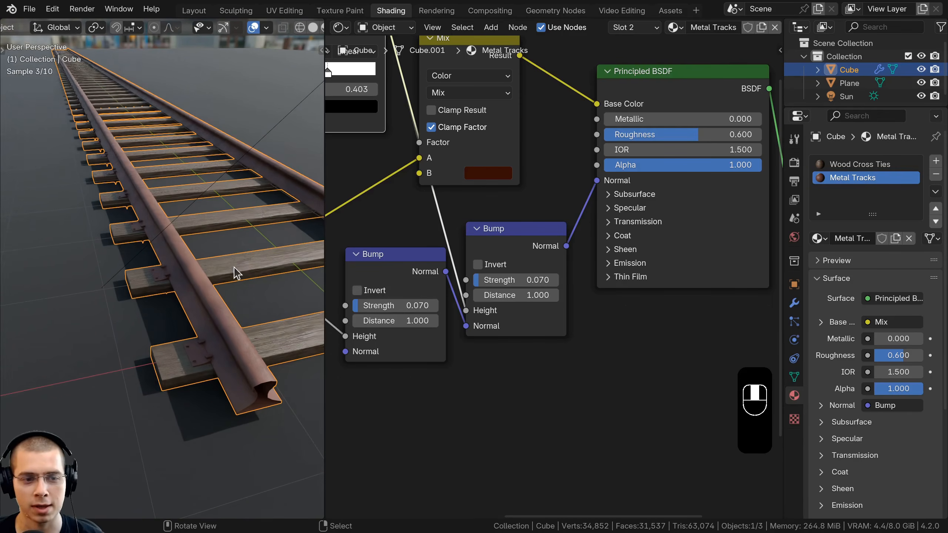
Set the color management Look to Very High Contrast in the render properties and inspect the rail and ties
{"action": "left_click", "coordinate": [795, 164]}
{"action": "scroll", "coordinate": [842, 172], "scroll_direction": "down", "scroll_amount": 15}
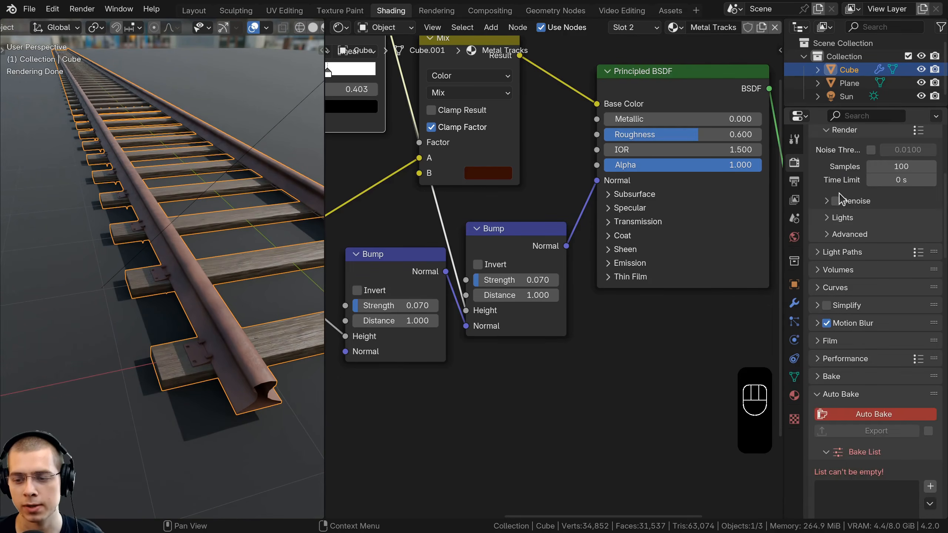
{"action": "scroll", "coordinate": [840, 209], "scroll_direction": "up", "scroll_amount": 10}
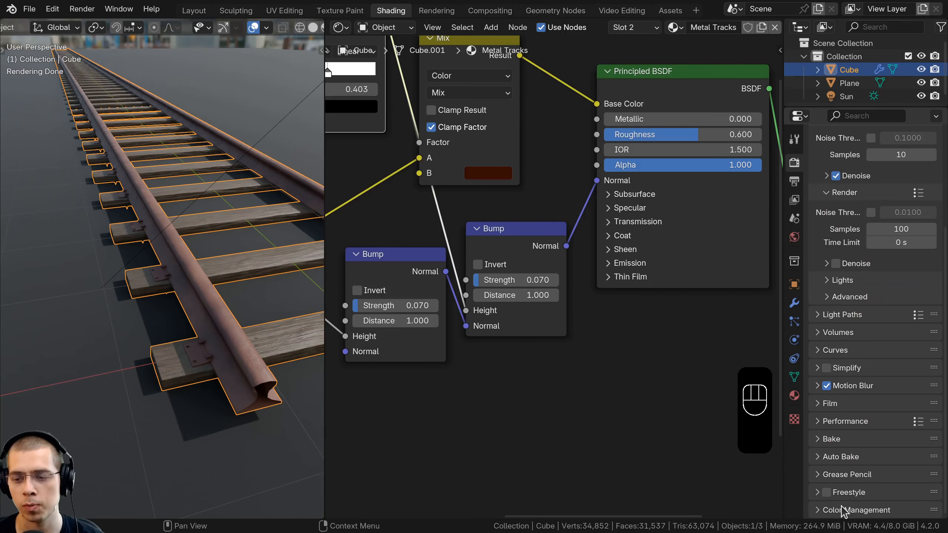
{"action": "left_click", "coordinate": [844, 510]}
{"action": "scroll", "coordinate": [846, 506], "scroll_direction": "down", "scroll_amount": 6}
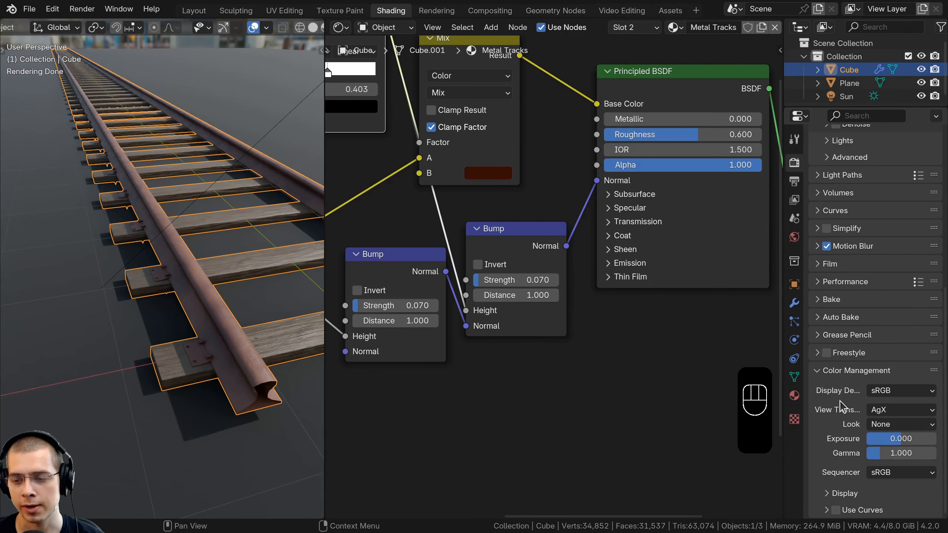
{"action": "left_click", "coordinate": [893, 410]}
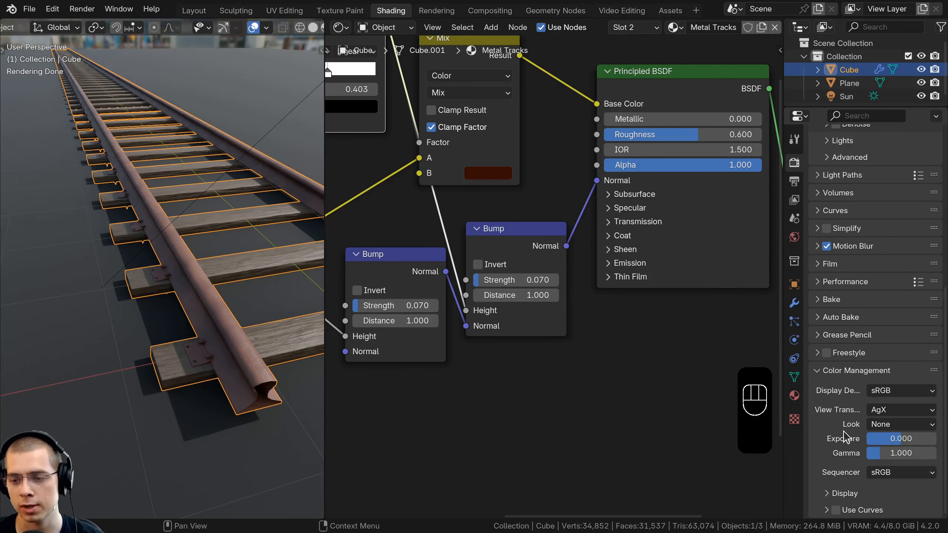
{"action": "left_click", "coordinate": [882, 427]}
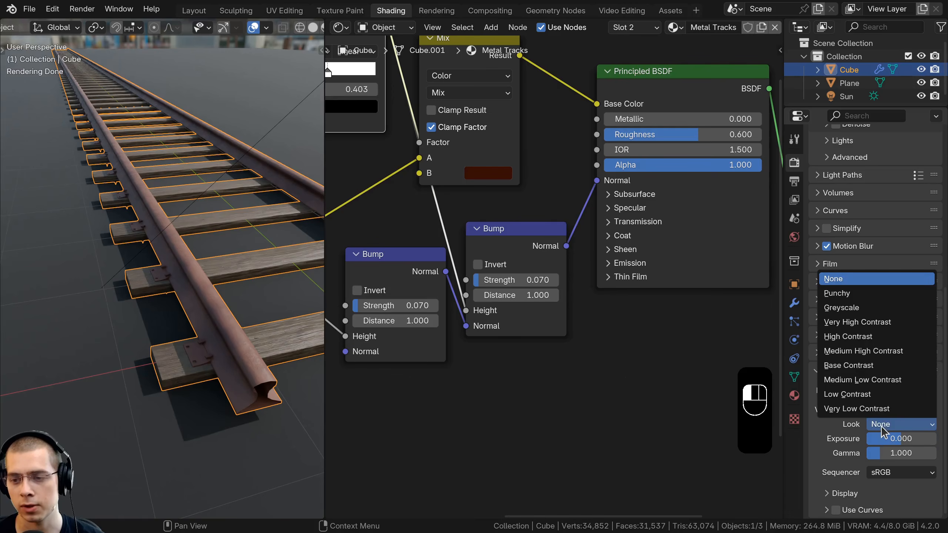
{"action": "left_click", "coordinate": [858, 322]}
{"action": "mouse_move", "coordinate": [194, 284]}
{"action": "middle_mouse_down"}
{"action": "mouse_move", "coordinate": [131, 324]}
{"action": "mouse_move", "coordinate": [160, 305]}
{"action": "mouse_move", "coordinate": [137, 275]}
{"action": "mouse_move", "coordinate": [284, 270]}
{"action": "mouse_move", "coordinate": [184, 276]}
{"action": "middle_mouse_up"}
{"action": "scroll", "coordinate": [174, 278], "scroll_direction": "down", "scroll_amount": 5}
{"action": "scroll", "coordinate": [184, 276], "scroll_direction": "up", "scroll_amount": 5}
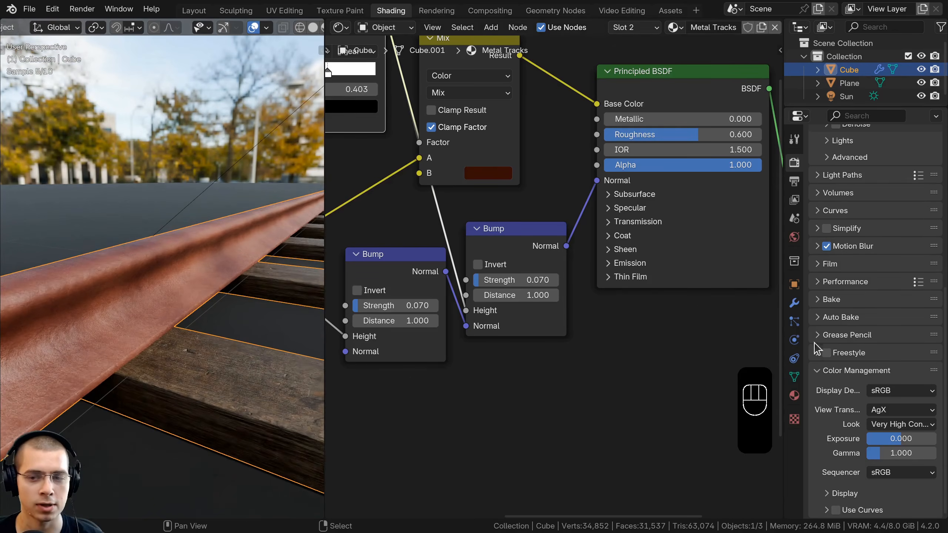
{"action": "scroll", "coordinate": [855, 383], "scroll_direction": "up", "scroll_amount": 8}
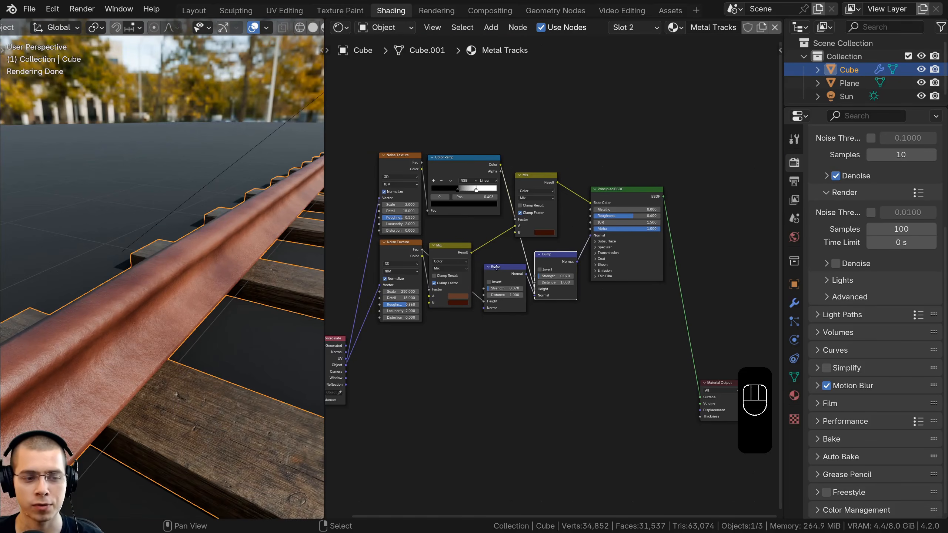
Group all nodes except Texture Coordinate and Material Output into a frame labelled Rust
{"action": "left_click", "coordinate": [669, 272]}
{"action": "left_click_drag", "start_coordinate": [715, 126], "coordinate": [405, 308]}
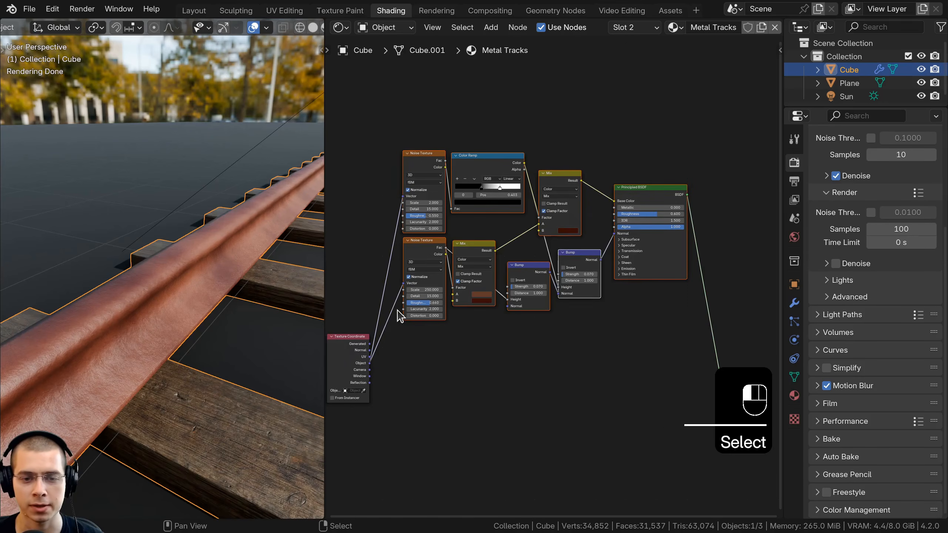
{"action": "key", "text": "ctrl+j"}
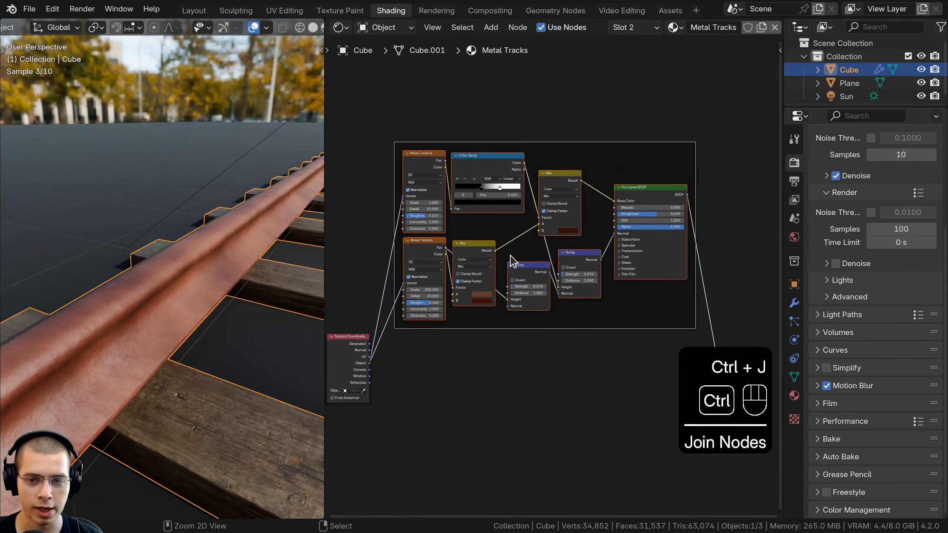
{"action": "left_click_drag", "start_coordinate": [530, 142], "coordinate": [551, 151]}
{"action": "key", "text": "F2"}
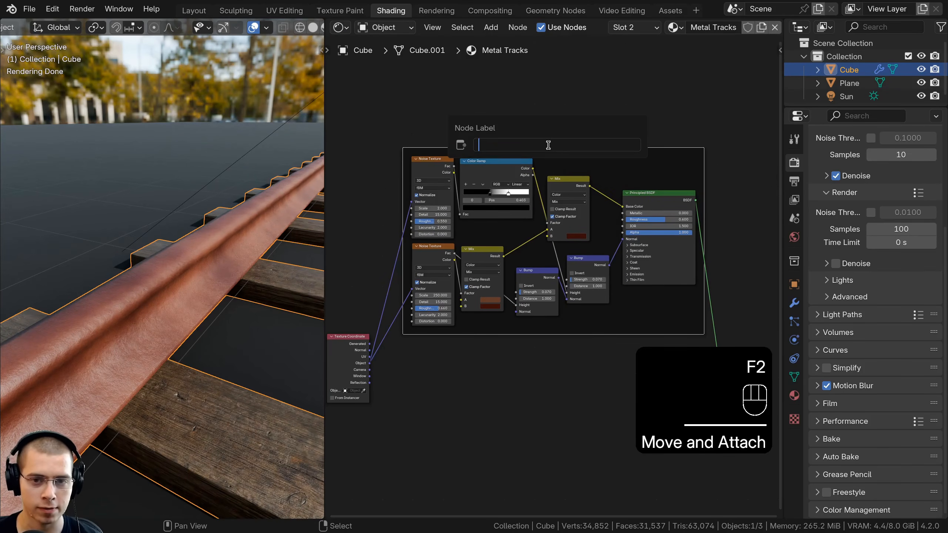
{"action": "type", "text": "Rust"}
{"action": "key", "text": "Return"}
{"action": "key", "text": "a"}
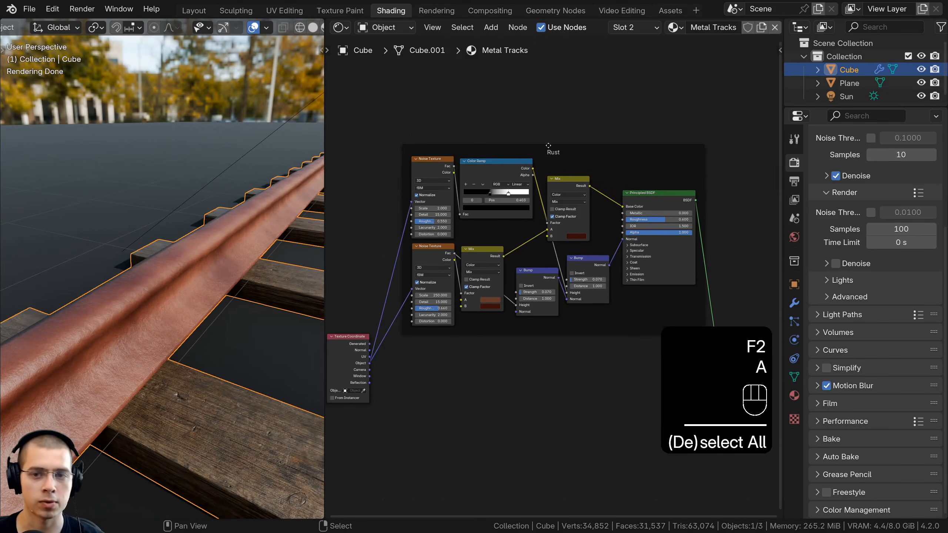
{"action": "left_click_drag", "start_coordinate": [556, 150], "coordinate": [553, 155]}
Move the Material Output node farther away from the Rust frame to make room for another shader
{"action": "scroll", "coordinate": [531, 262], "scroll_direction": "down", "scroll_amount": 4}
{"action": "middle_click_drag", "start_coordinate": [532, 305], "coordinate": [553, 235]}
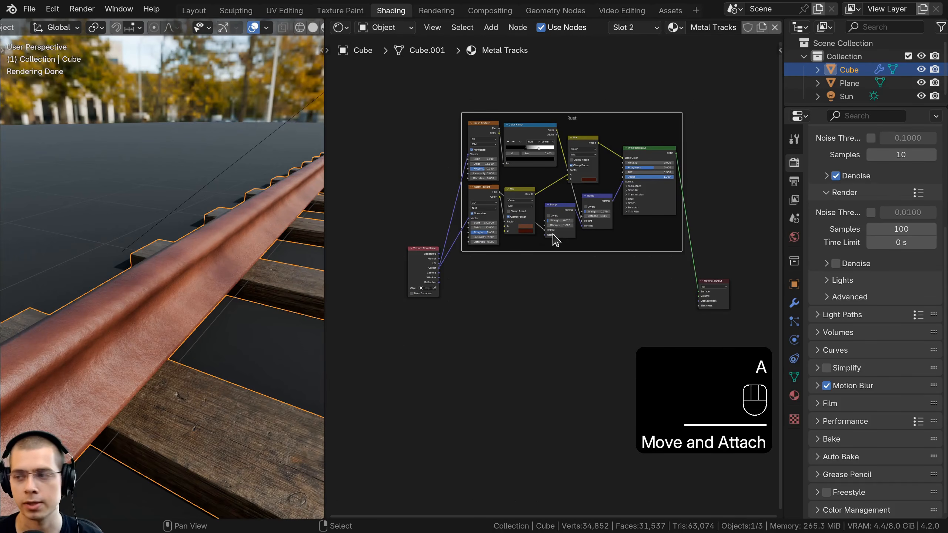
{"action": "middle_click_drag", "start_coordinate": [373, 292], "coordinate": [292, 270]}
{"action": "scroll", "coordinate": [436, 290], "scroll_direction": "up", "scroll_amount": 3}
{"action": "middle_click_drag", "start_coordinate": [531, 292], "coordinate": [543, 293]}
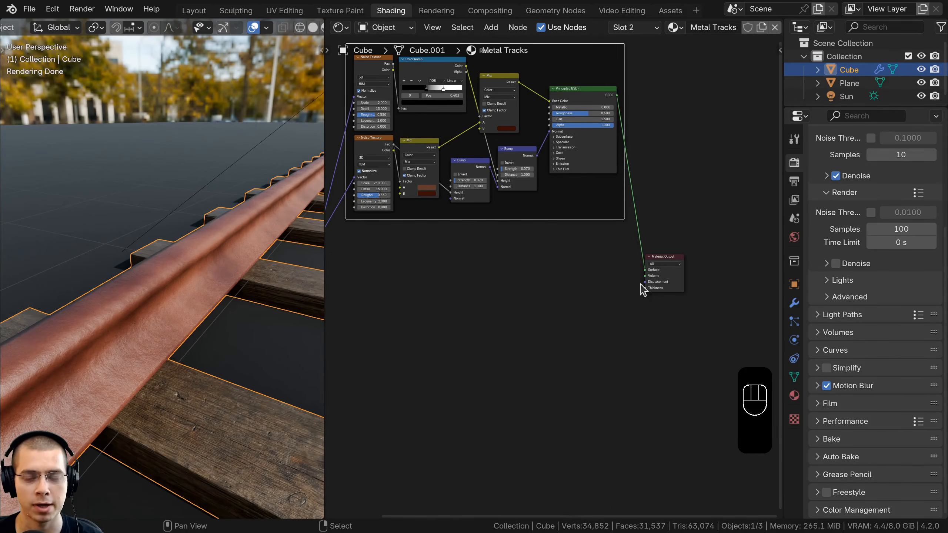
{"action": "key", "text": "g"}
{"action": "left_click", "coordinate": [703, 292]}
{"action": "key", "text": "a"}
Add a new Principled BSDF below the Rust frame and connect it to the Material Output's Surface
{"action": "key", "text": "shift+a"}
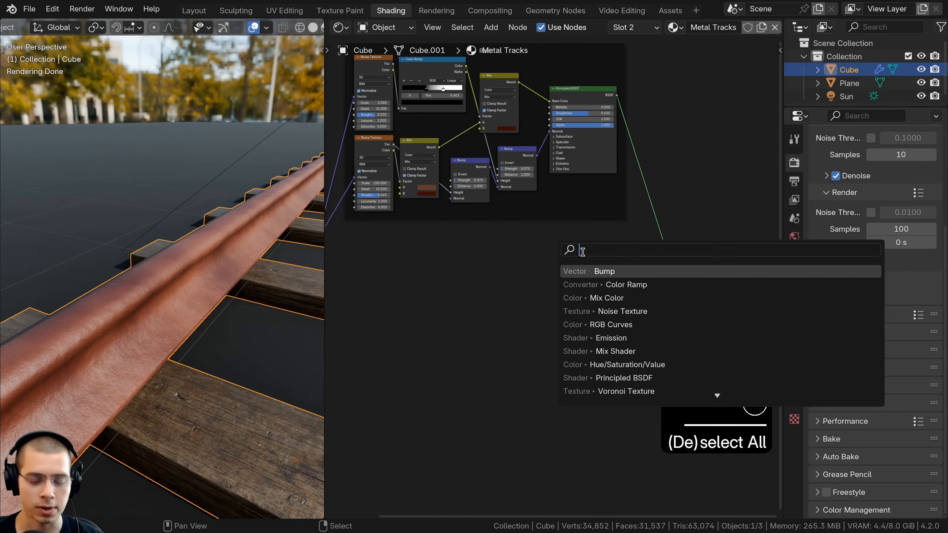
{"action": "type", "text": "pri"}
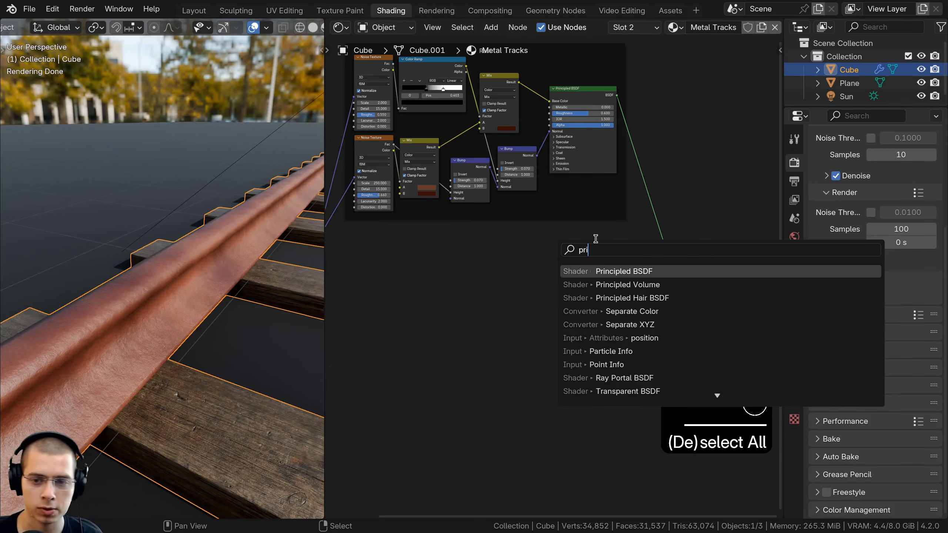
{"action": "left_click", "coordinate": [609, 271]}
{"action": "left_click", "coordinate": [532, 324]}
{"action": "scroll", "coordinate": [572, 277], "scroll_direction": "up", "scroll_amount": 2}
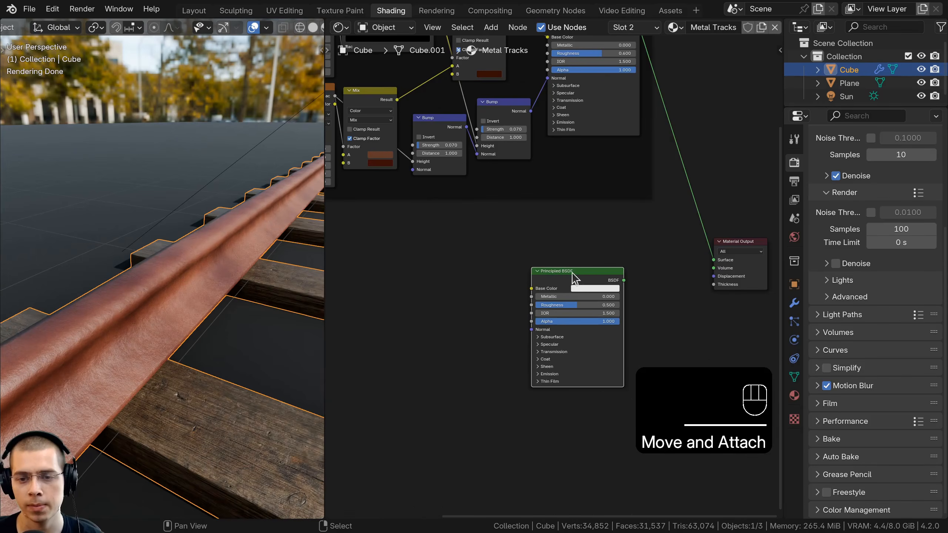
{"action": "left_click", "coordinate": [572, 277], "text": "ctrl+shift"}
{"action": "scroll", "coordinate": [578, 309], "scroll_direction": "up", "scroll_amount": 1}
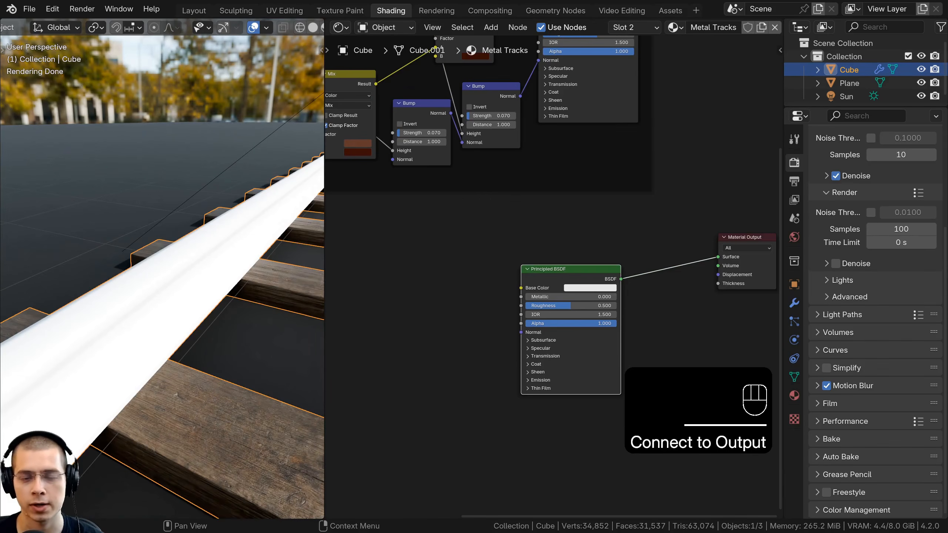
{"action": "scroll", "coordinate": [554, 277], "scroll_direction": "up", "scroll_amount": 2}
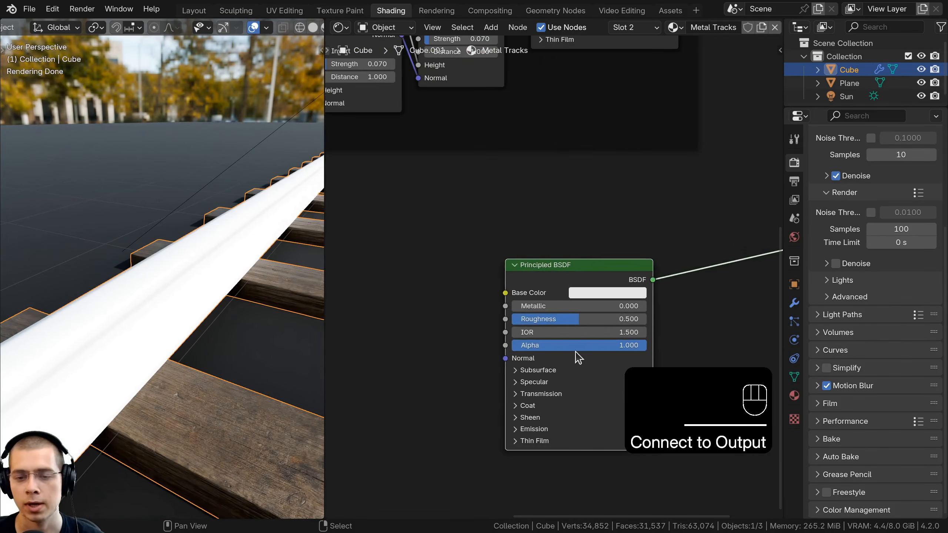
Set the new Principled BSDF's Metallic to 1.0 and paste a gray color into its Base Color
{"action": "left_click", "coordinate": [556, 309]}
{"action": "left_click_drag", "start_coordinate": [555, 306], "coordinate": [646, 306]}
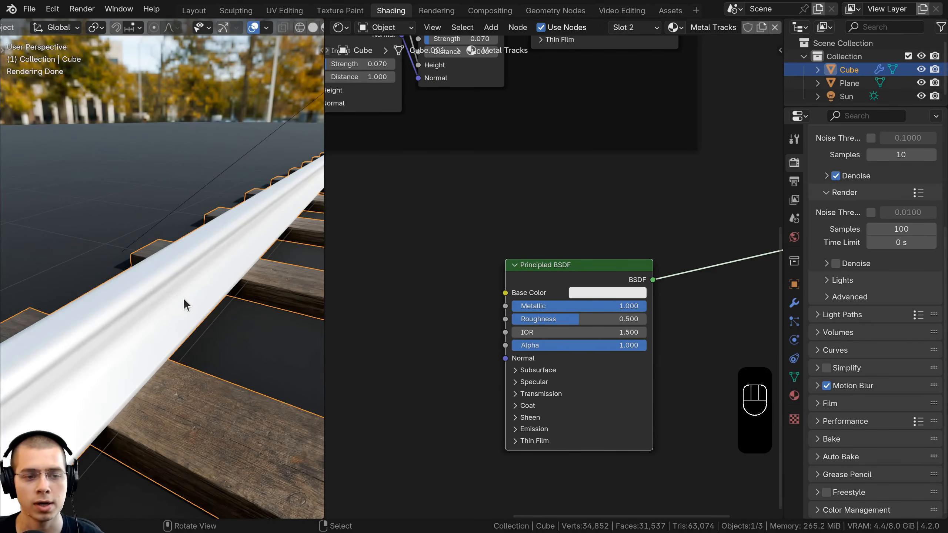
{"action": "middle_click_drag", "start_coordinate": [184, 299], "coordinate": [211, 302]}
{"action": "middle_click_drag", "start_coordinate": [645, 384], "coordinate": [606, 379]}
{"action": "key", "text": "ctrl+v"}
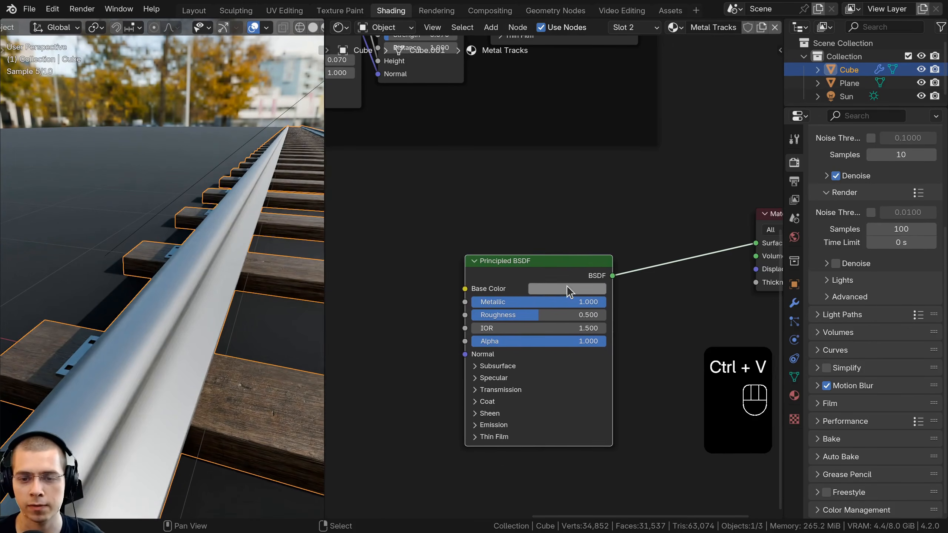
Check the metal shader's gray Base Color and shift its Principled BSDF slightly to leave space for texture nodes
{"action": "scroll", "coordinate": [551, 278], "scroll_direction": "up", "scroll_amount": 1}
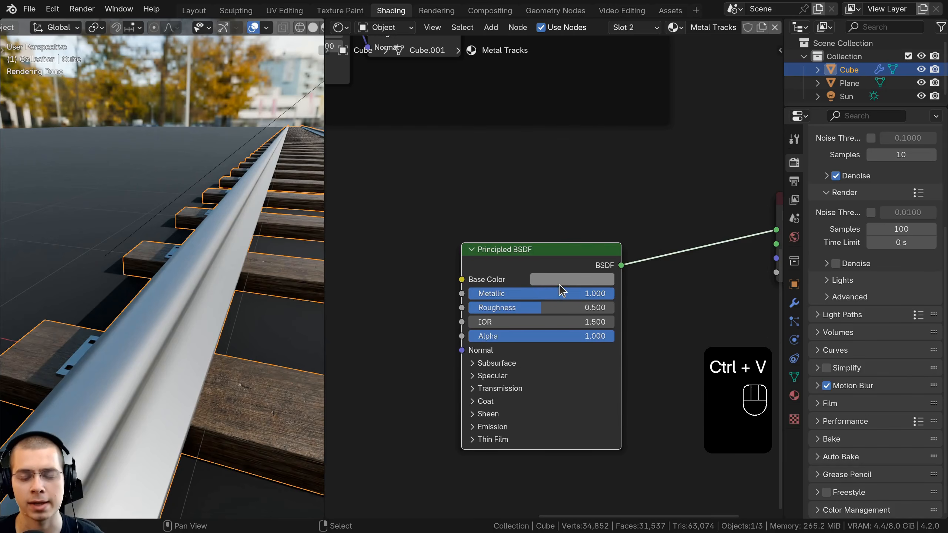
{"action": "left_click", "coordinate": [562, 280]}
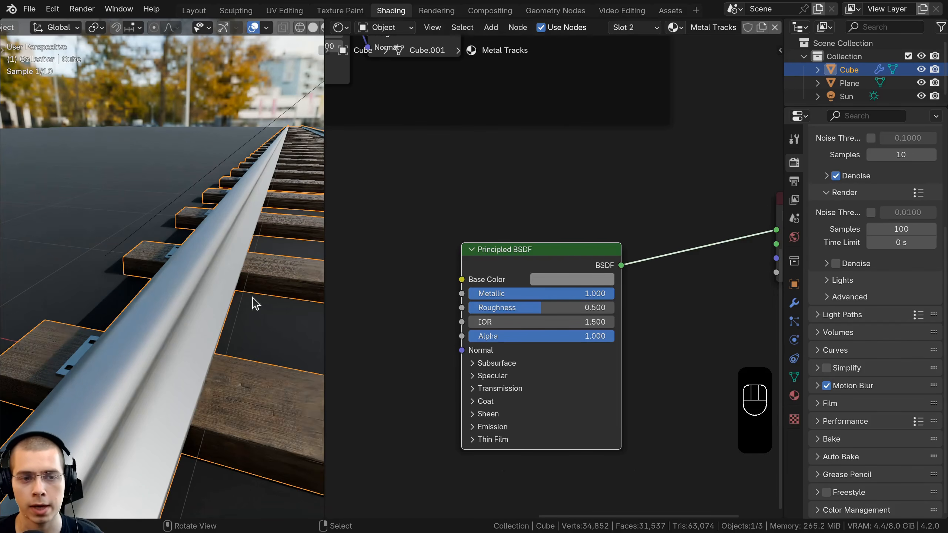
{"action": "middle_click_drag", "start_coordinate": [188, 295], "coordinate": [186, 295]}
{"action": "scroll", "coordinate": [501, 292], "scroll_direction": "down", "scroll_amount": 2}
{"action": "middle_click_drag", "start_coordinate": [524, 249], "coordinate": [548, 241]}
{"action": "left_click_drag", "start_coordinate": [548, 241], "coordinate": [559, 242]}
{"action": "scroll", "coordinate": [485, 280], "scroll_direction": "down", "scroll_amount": 3}
{"action": "middle_click_drag", "start_coordinate": [359, 332], "coordinate": [420, 323]}
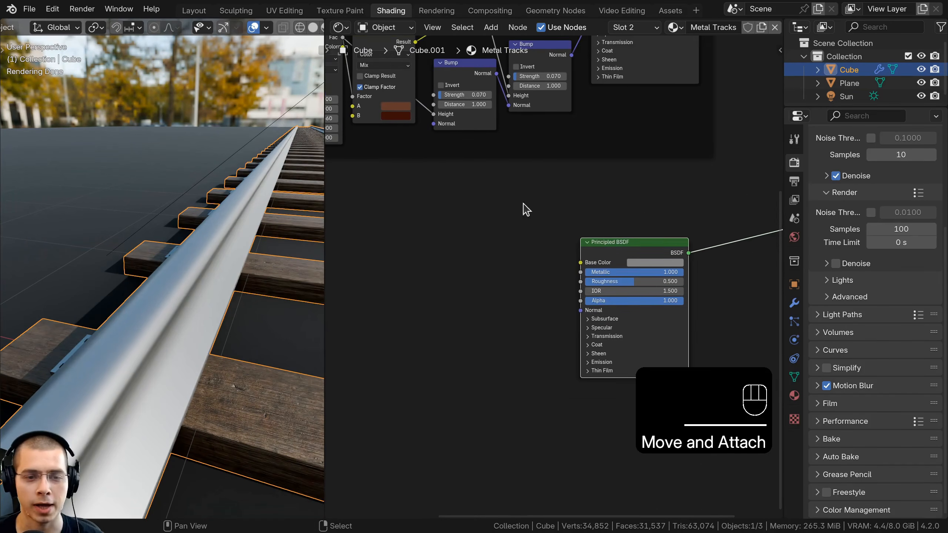
Add a Noise Texture before the metal Principled BSDF and feed its Vector from the Texture Coordinate's Object output
{"action": "middle_click_drag", "start_coordinate": [523, 204], "coordinate": [536, 185]}
{"action": "key", "text": "shift+a"}
{"action": "left_click", "coordinate": [460, 186]}
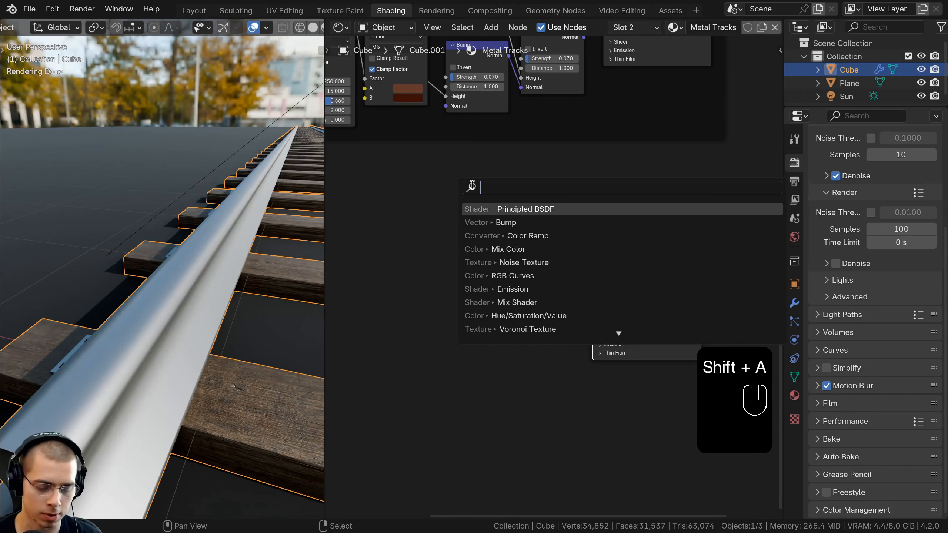
{"action": "type", "text": "noi"}
{"action": "left_click", "coordinate": [490, 211]}
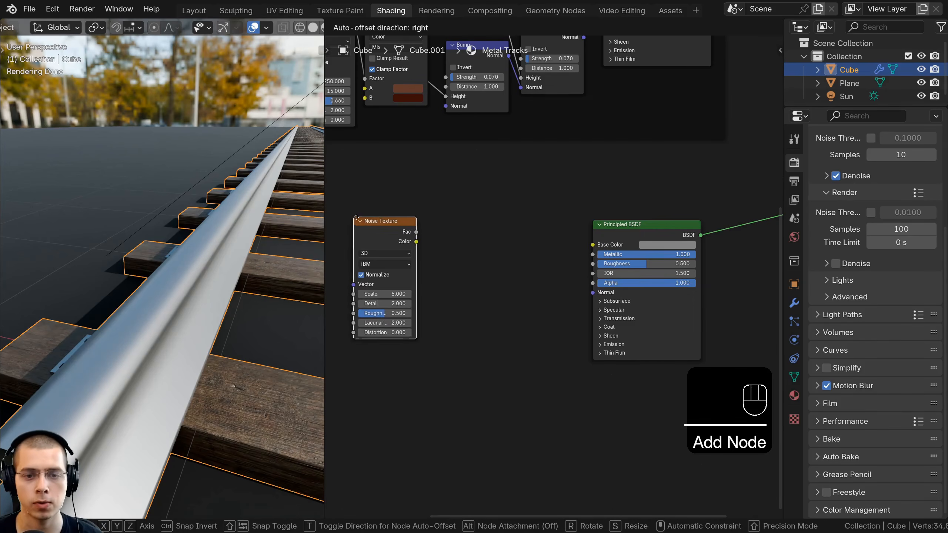
{"action": "left_click", "coordinate": [355, 219]}
{"action": "middle_click_drag", "start_coordinate": [355, 218], "coordinate": [561, 252]}
{"action": "left_click", "coordinate": [431, 203]}
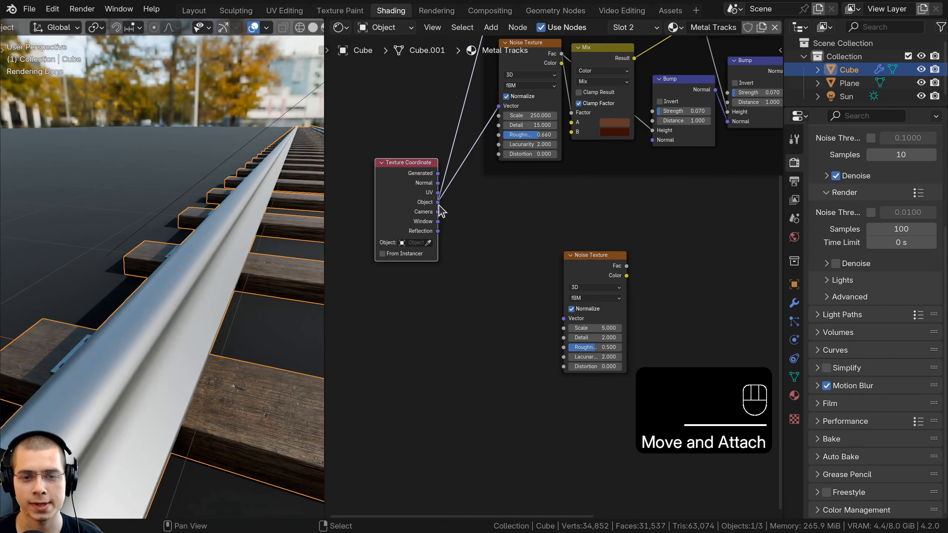
{"action": "left_click_drag", "start_coordinate": [439, 204], "coordinate": [564, 318]}
Preview the new Noise Texture on the rail and set its Scale to 12
{"action": "middle_click_drag", "start_coordinate": [482, 265], "coordinate": [307, 178]}
{"action": "scroll", "coordinate": [431, 184], "scroll_direction": "up", "scroll_amount": 2}
{"action": "left_click", "coordinate": [432, 190], "text": "ctrl+shift"}
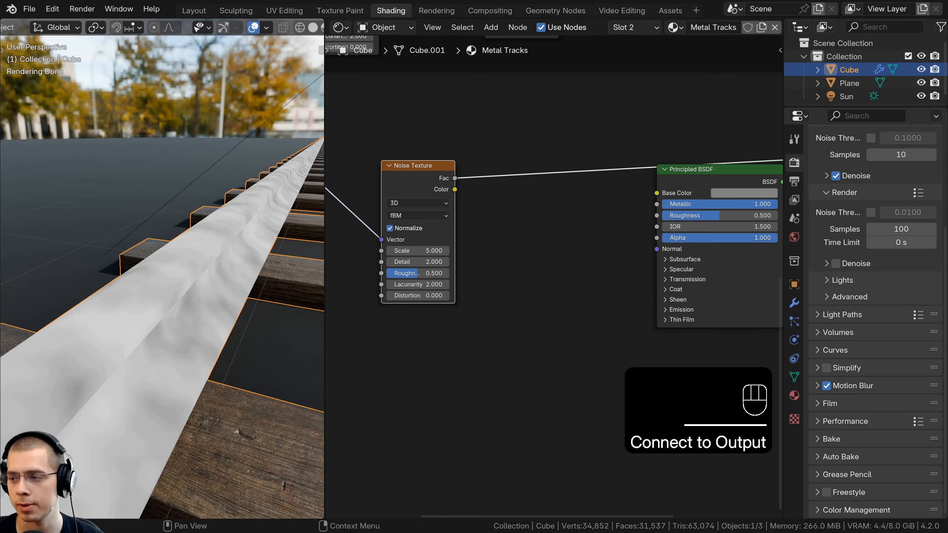
{"action": "left_click", "coordinate": [433, 250]}
{"action": "type", "text": "12"}
{"action": "key", "text": "Return"}
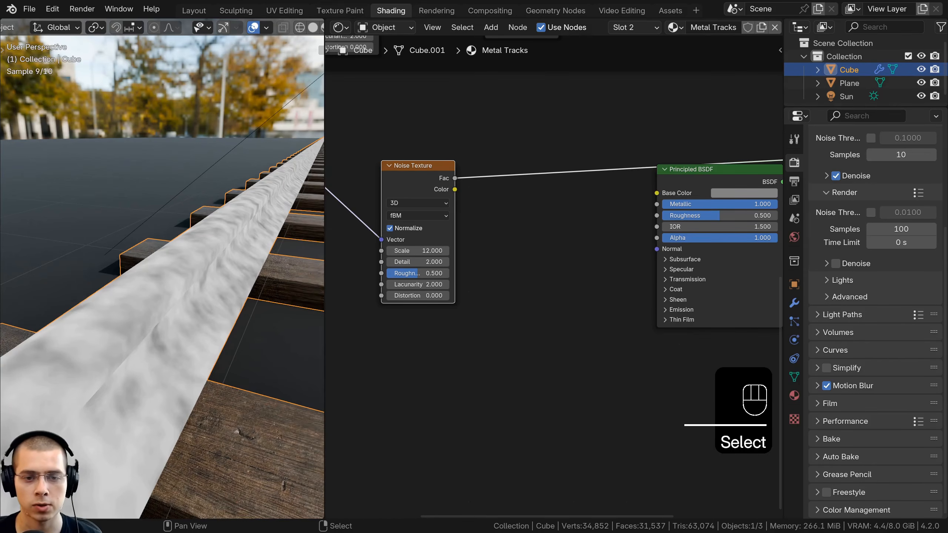
Set the Noise Texture's Detail to 15 and Roughness to 0.8, and move the node slightly away from the shader
{"action": "left_click", "coordinate": [423, 261]}
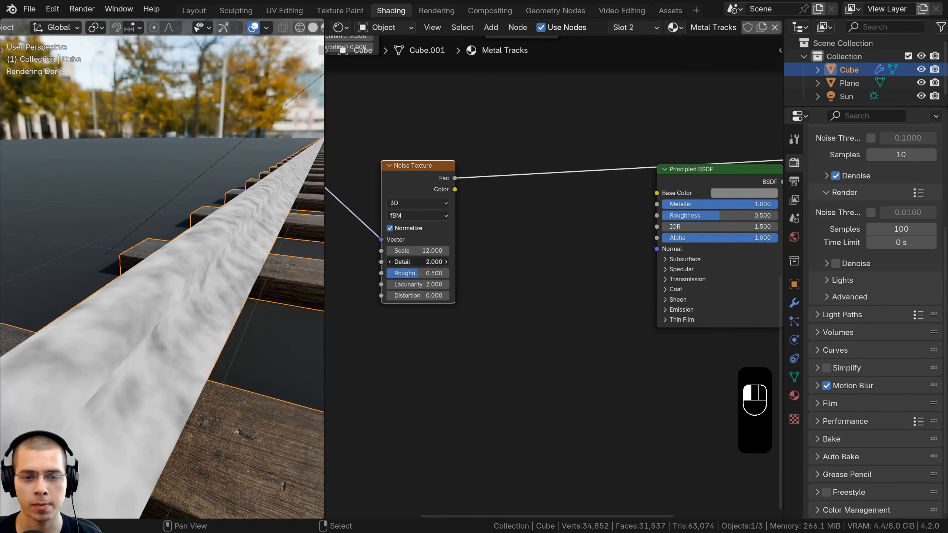
{"action": "left_click", "coordinate": [427, 273]}
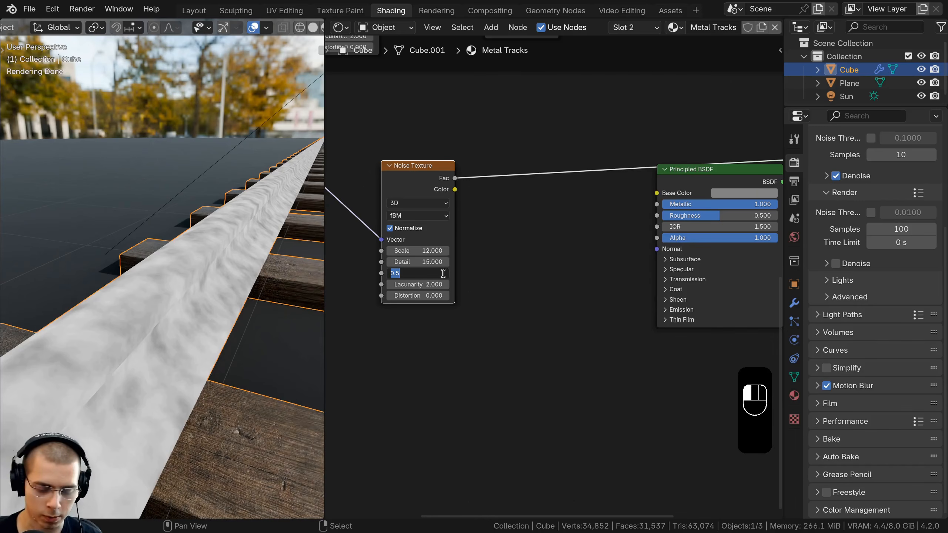
{"action": "type", "text": ".8"}
{"action": "key", "text": "Return"}
{"action": "middle_click_drag", "start_coordinate": [258, 275], "coordinate": [225, 269]}
{"action": "middle_click_drag", "start_coordinate": [471, 277], "coordinate": [483, 311]}
{"action": "left_click_drag", "start_coordinate": [440, 240], "coordinate": [410, 238]}
{"action": "middle_click_drag", "start_coordinate": [420, 207], "coordinate": [408, 204]}
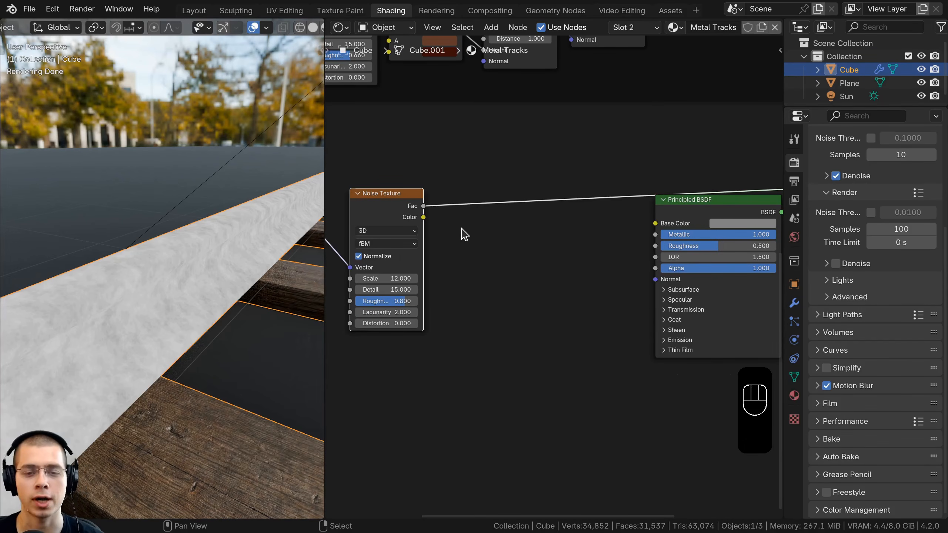
Connect the Noise Texture's Fac to the metal shader's Roughness and route the Principled BSDF back to the Material Output
{"action": "left_click_drag", "start_coordinate": [423, 207], "coordinate": [656, 246]}
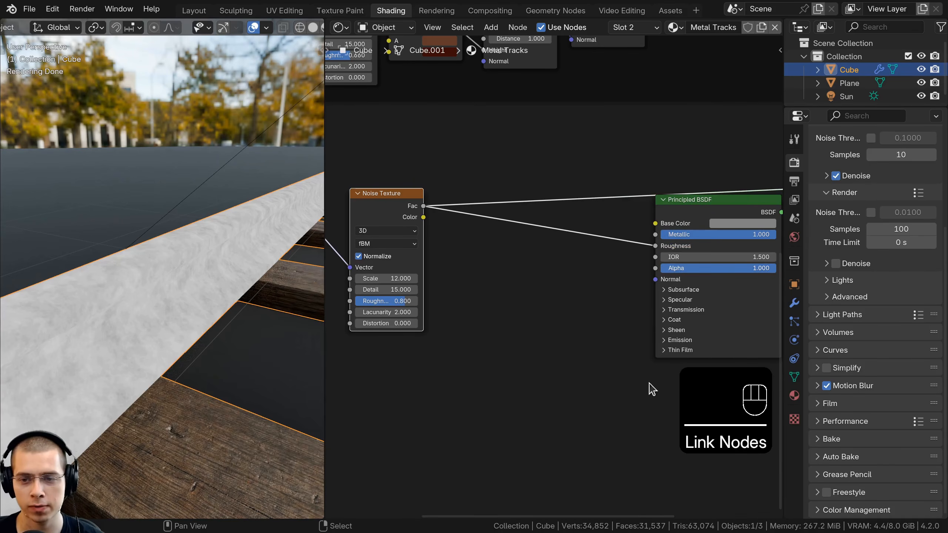
{"action": "left_click", "coordinate": [699, 216], "text": "ctrl+shift"}
{"action": "middle_click_drag", "start_coordinate": [248, 298], "coordinate": [203, 263]}
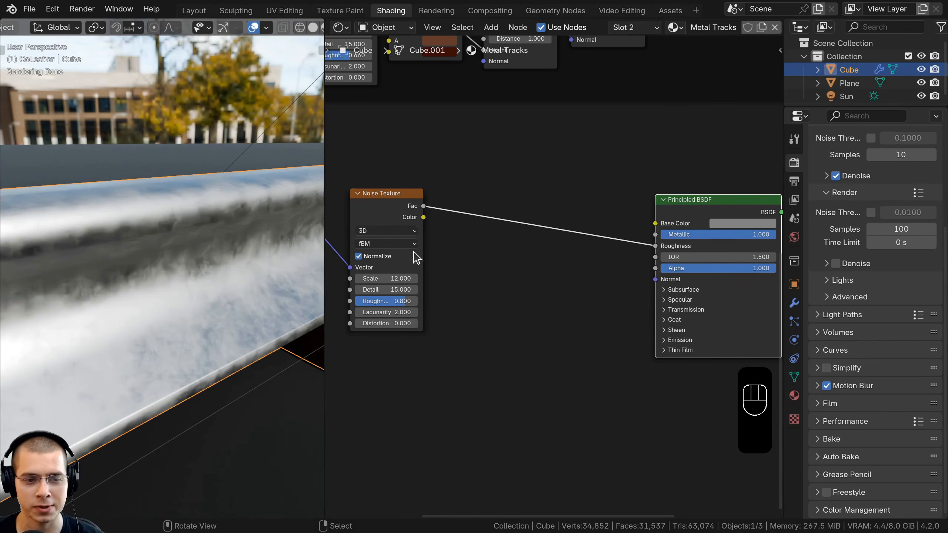
Insert a Color Ramp between the Noise Texture's Fac and the metal shader's Roughness
{"action": "key", "text": "shift+a"}
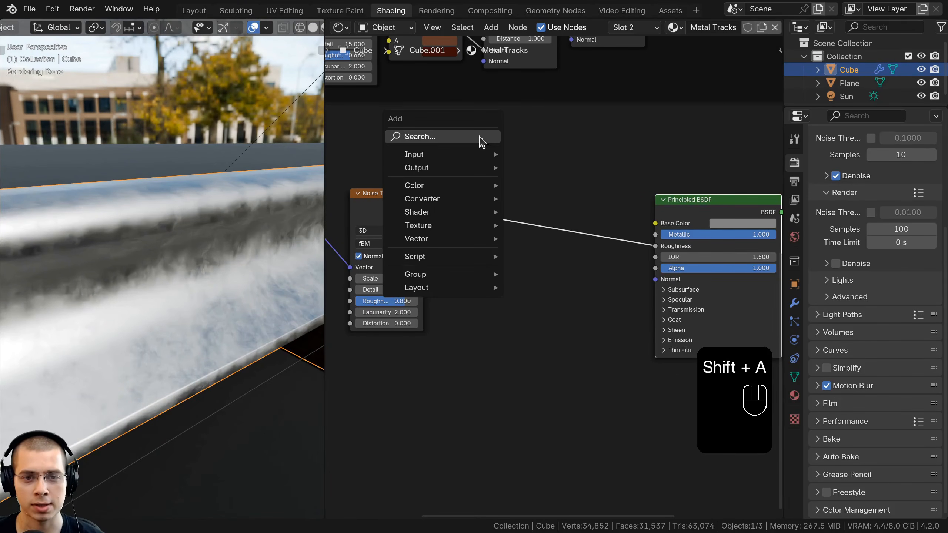
{"action": "type", "text": "col"}
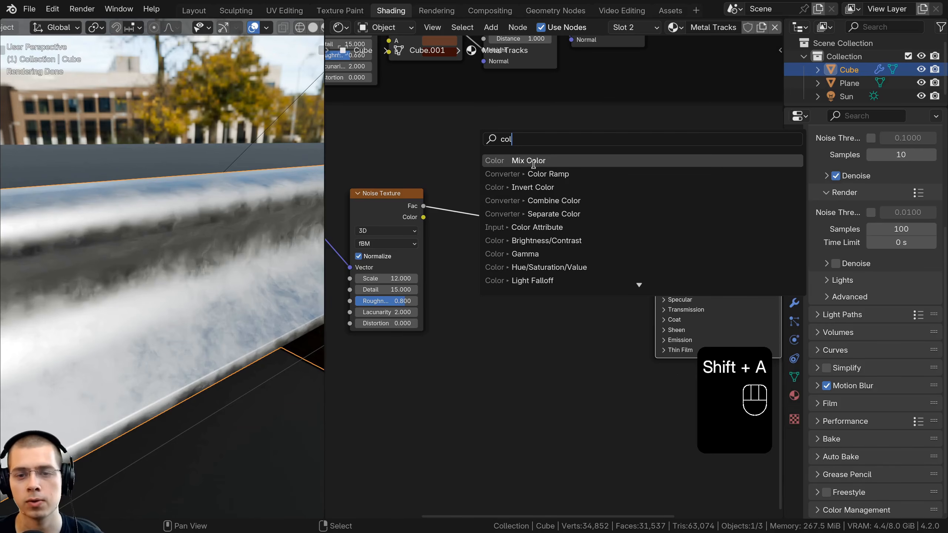
{"action": "left_click", "coordinate": [538, 178]}
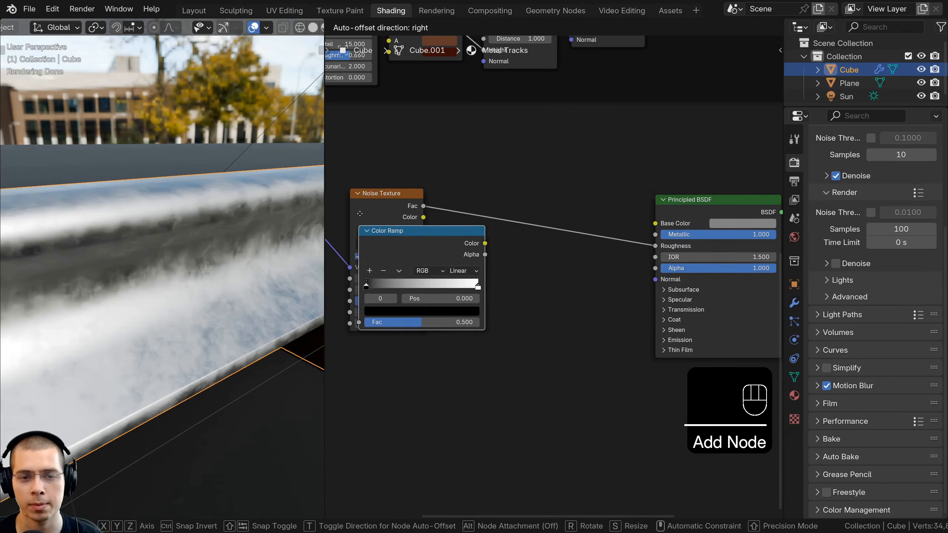
{"action": "left_click", "coordinate": [508, 199]}
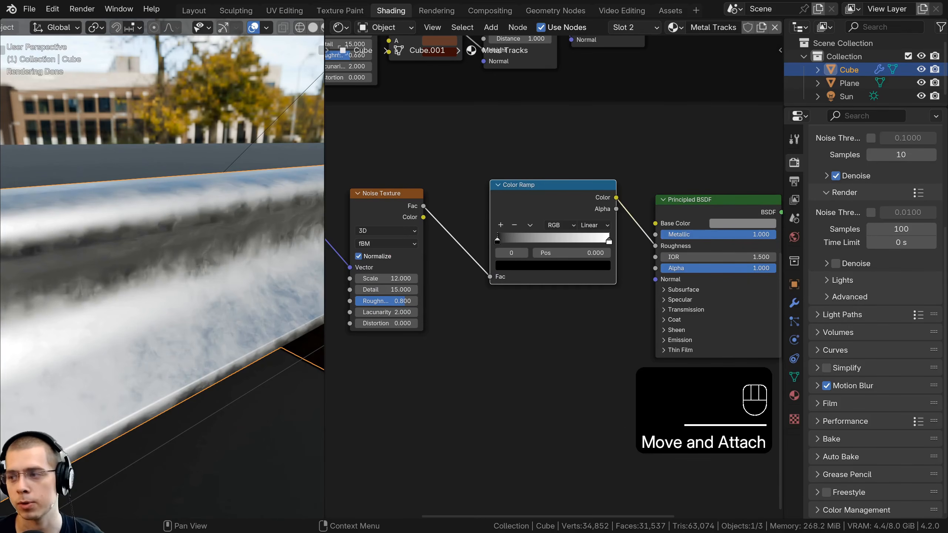
Paste the light gray CCCCCC into the Color Ramp's first stop and check its hex value
{"action": "scroll", "coordinate": [526, 265], "scroll_direction": "up", "scroll_amount": 1}
{"action": "key", "text": "ctrl+v"}
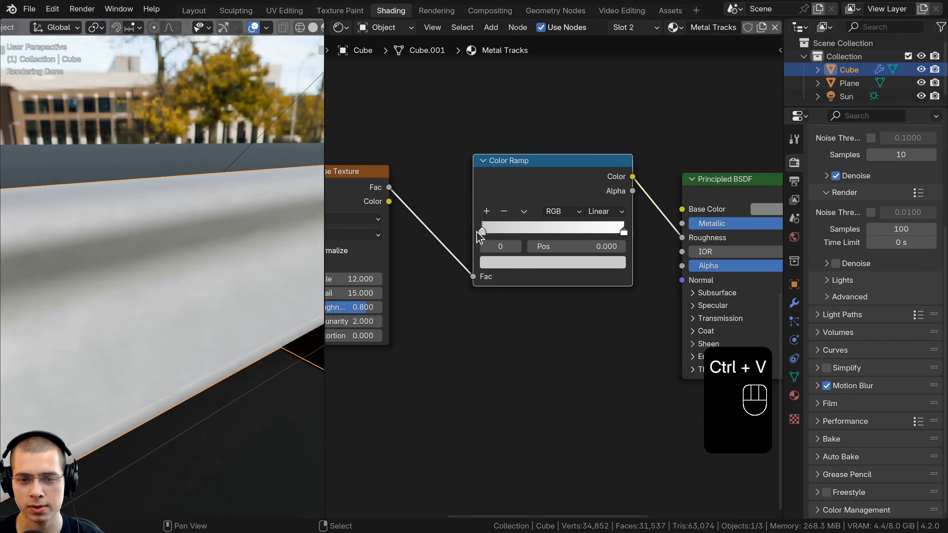
{"action": "left_click_drag", "start_coordinate": [478, 232], "coordinate": [508, 228]}
{"action": "left_click", "coordinate": [503, 263]}
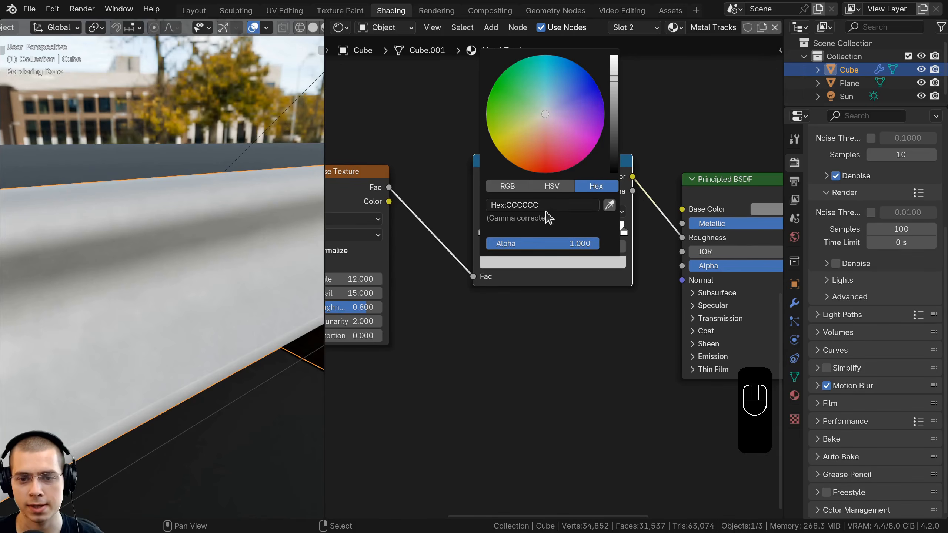
Give the Color Ramp's second stop the gray 797979 and place it at position 1.0
{"action": "key", "text": "ctrl+v"}
{"action": "key", "text": "ctrl+v"}
{"action": "left_click_drag", "start_coordinate": [511, 232], "coordinate": [669, 262]}
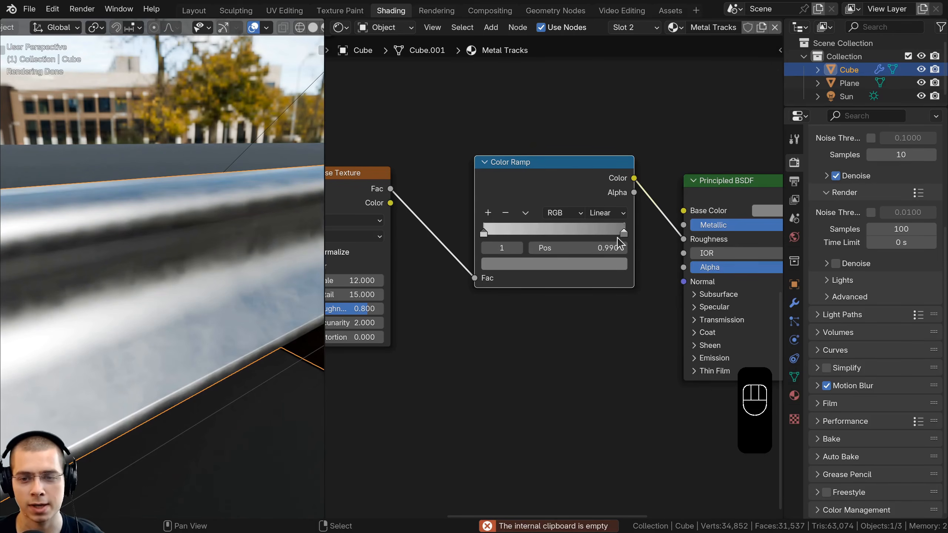
{"action": "left_click_drag", "start_coordinate": [590, 276], "coordinate": [608, 278]}
{"action": "scroll", "coordinate": [635, 239], "scroll_direction": "up", "scroll_amount": 1}
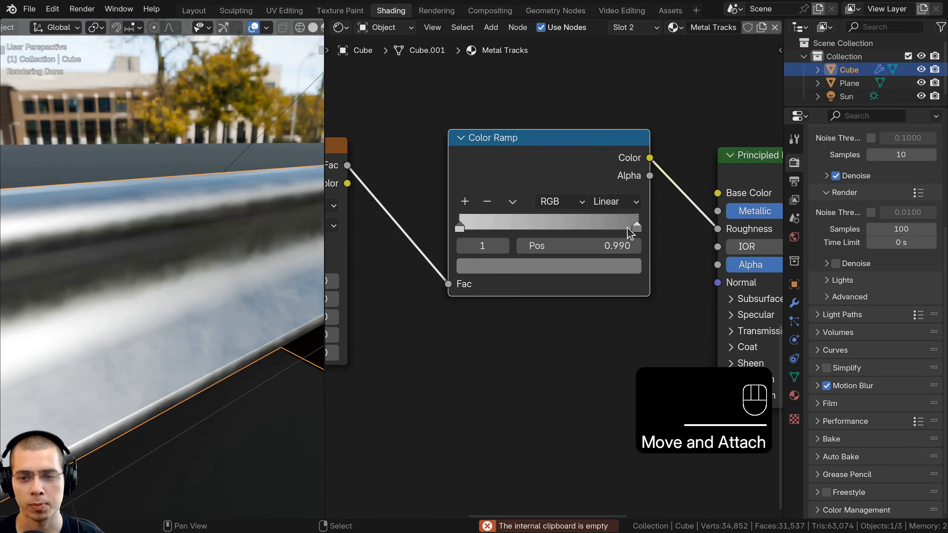
{"action": "scroll", "coordinate": [206, 277], "scroll_direction": "down", "scroll_amount": 2}
{"action": "middle_click_drag", "start_coordinate": [206, 277], "coordinate": [259, 297]}
{"action": "left_click", "coordinate": [571, 278]}
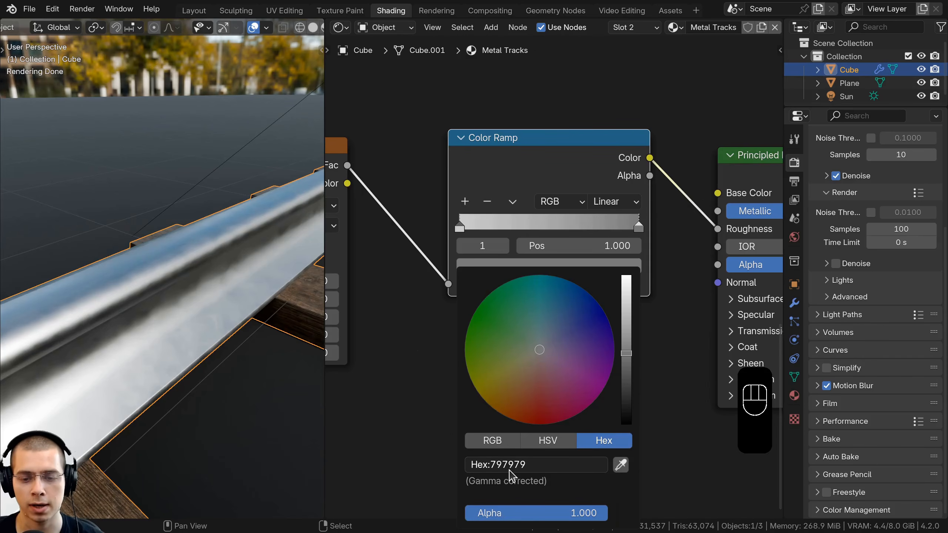
Move the Color Ramp higher to free space beneath it for another node
{"action": "middle_click_drag", "start_coordinate": [239, 362], "coordinate": [265, 364]}
{"action": "scroll", "coordinate": [557, 279], "scroll_direction": "down", "scroll_amount": 2}
{"action": "scroll", "coordinate": [566, 283], "scroll_direction": "down", "scroll_amount": 1}
{"action": "left_click_drag", "start_coordinate": [560, 283], "coordinate": [560, 236]}
{"action": "middle_click_drag", "start_coordinate": [483, 241], "coordinate": [483, 218]}
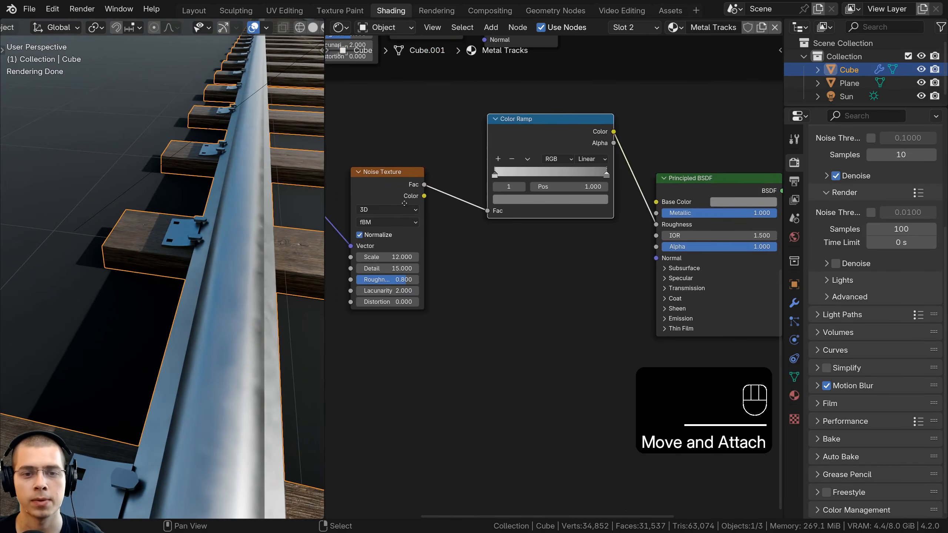
Link the Noise Texture's Fac to the metal shader's Normal and insert a Bump node on that link
{"action": "left_click_drag", "start_coordinate": [418, 185], "coordinate": [657, 260]}
{"action": "mouse_move", "coordinate": [184, 328]}
{"action": "middle_mouse_down"}
{"action": "mouse_move", "coordinate": [127, 313]}
{"action": "mouse_move", "coordinate": [209, 374]}
{"action": "mouse_move", "coordinate": [216, 310]}
{"action": "mouse_move", "coordinate": [195, 317]}
{"action": "middle_mouse_up"}
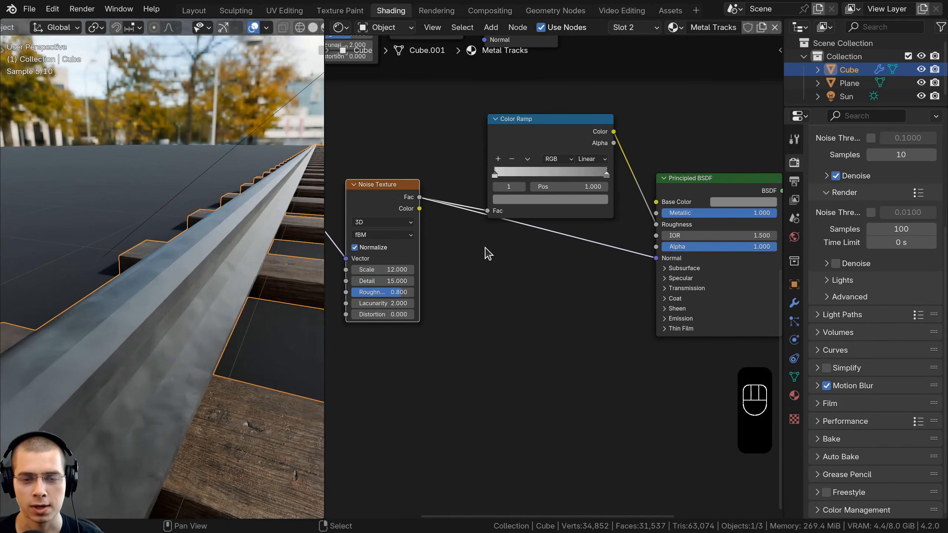
{"action": "key", "text": "shift+a"}
{"action": "left_click", "coordinate": [485, 237]}
{"action": "type", "text": "bum"}
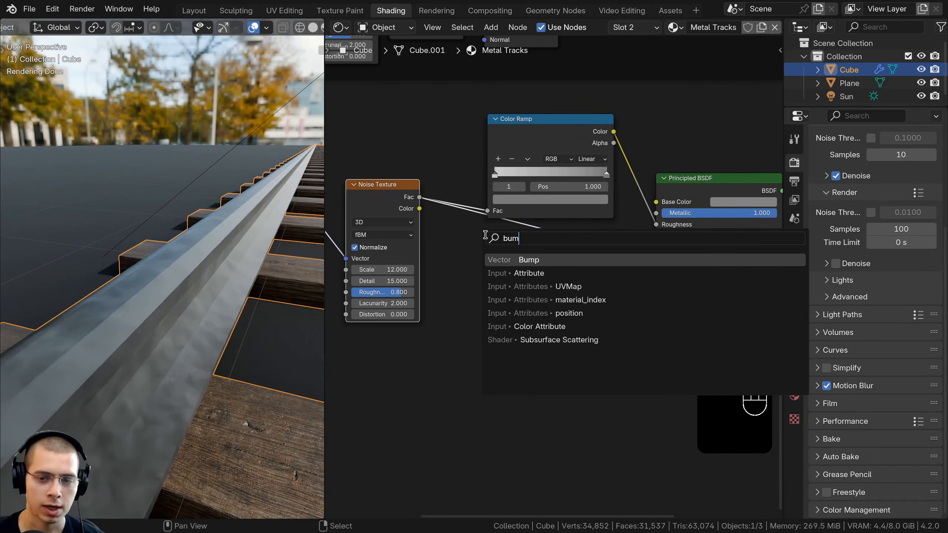
{"action": "left_click", "coordinate": [502, 259]}
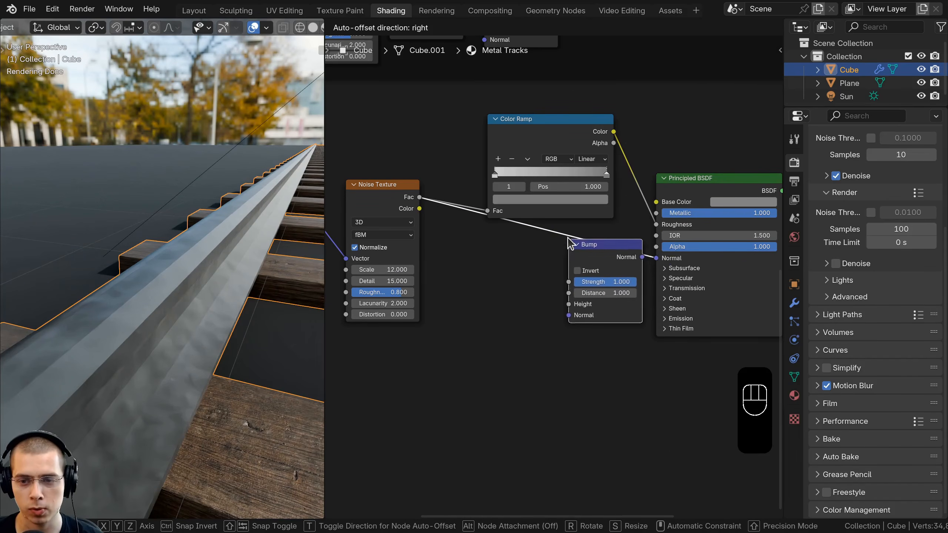
{"action": "left_click", "coordinate": [544, 223]}
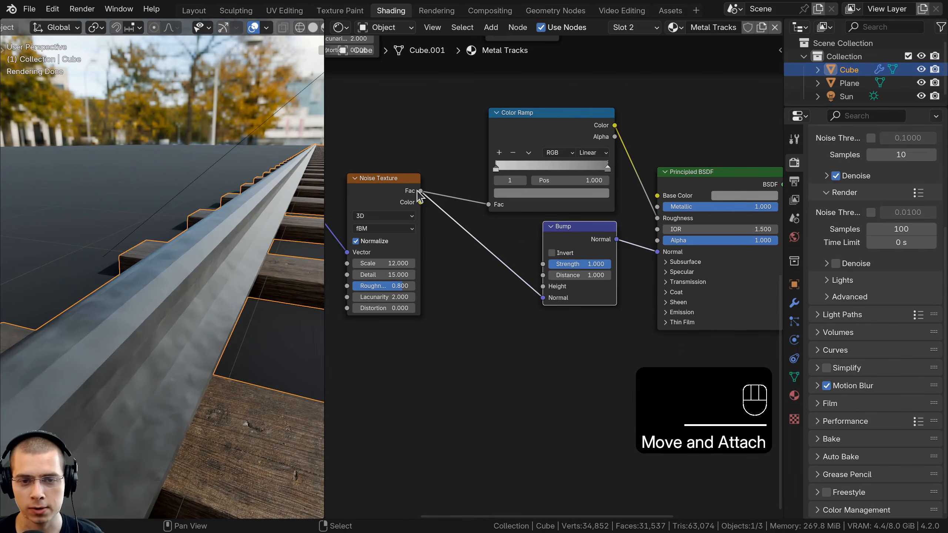
Reroute the noise link into the Bump node's Height input and set the bump Strength to 0.05
{"action": "left_click_drag", "start_coordinate": [543, 298], "coordinate": [544, 286]}
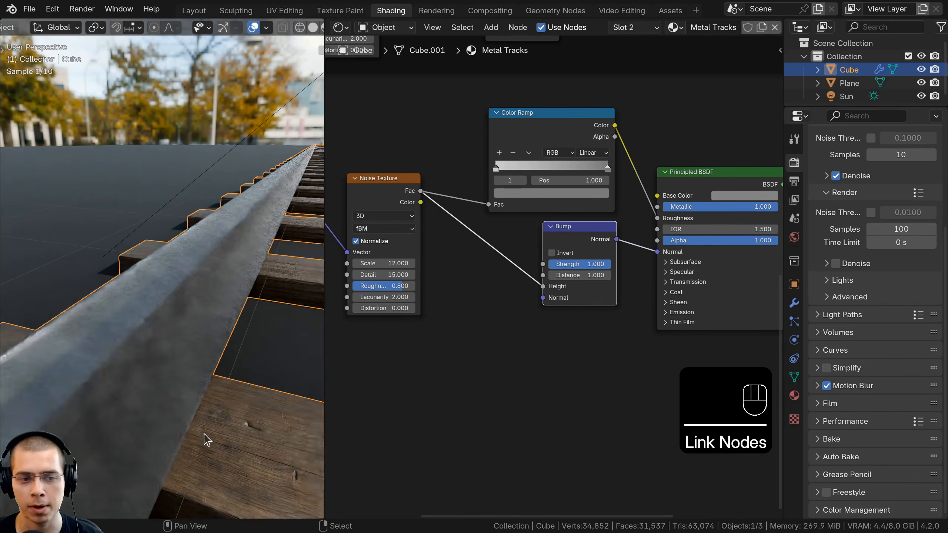
{"action": "middle_click_drag", "start_coordinate": [182, 278], "coordinate": [174, 297]}
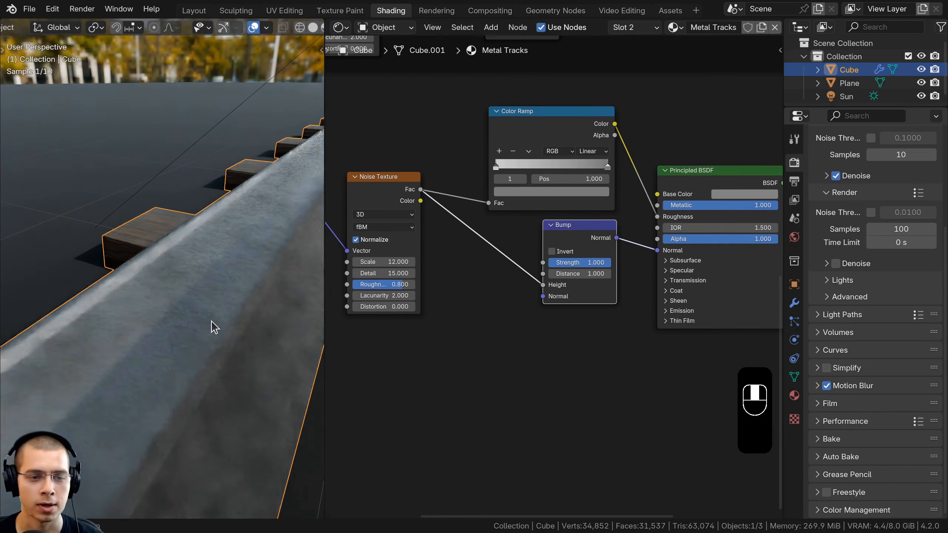
{"action": "scroll", "coordinate": [573, 274], "scroll_direction": "up", "scroll_amount": 2}
{"action": "left_click", "coordinate": [584, 261]}
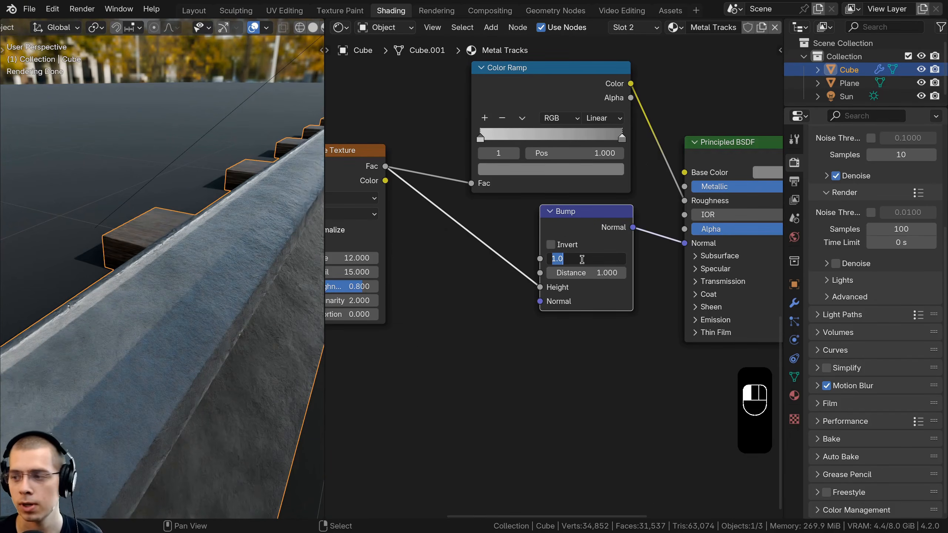
{"action": "type", "text": "0.05"}
{"action": "key", "text": "Return"}
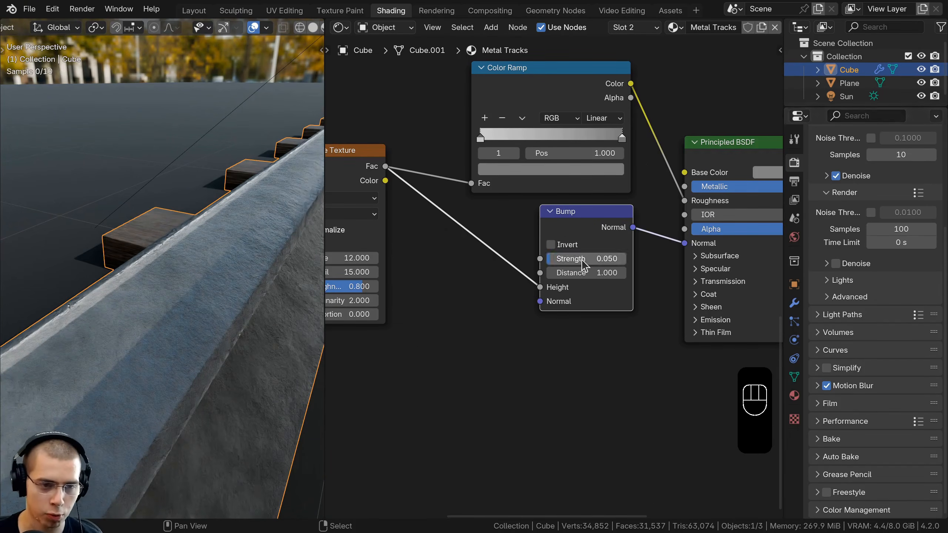
Compare the two materials on the rail by previewing the Rust shader and returning the output to the metal shader
{"action": "middle_click_drag", "start_coordinate": [275, 380], "coordinate": [204, 353]}
{"action": "scroll", "coordinate": [546, 194], "scroll_direction": "down", "scroll_amount": 4}
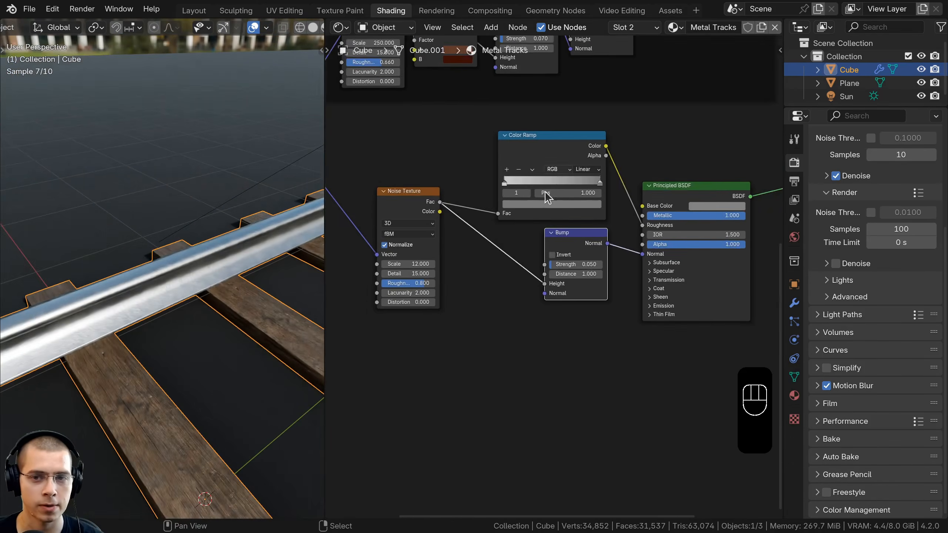
{"action": "middle_click_drag", "start_coordinate": [546, 195], "coordinate": [489, 299]}
{"action": "left_click", "coordinate": [599, 130], "text": "ctrl+shift"}
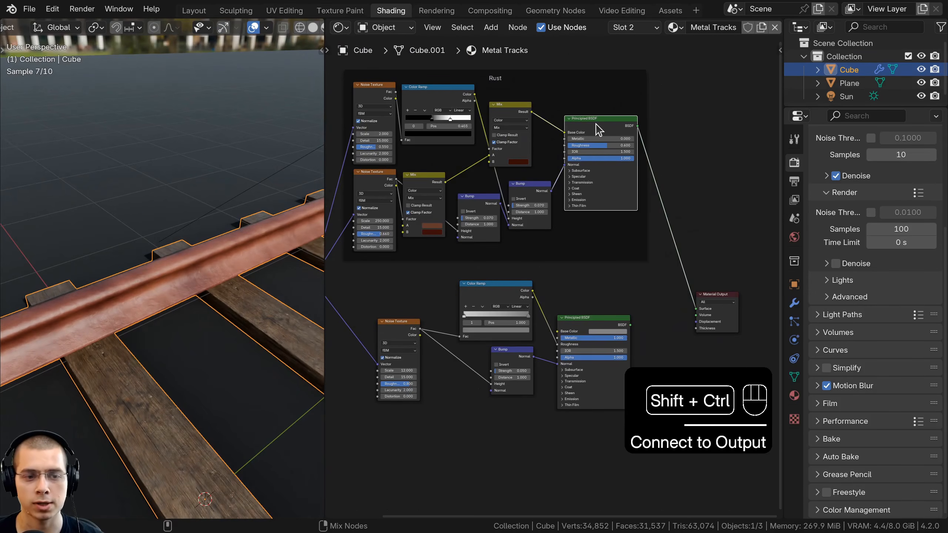
{"action": "left_click", "coordinate": [589, 324], "text": "ctrl+shift"}
Group the metal shader's Noise Texture, Color Ramp, Bump and Principled BSDF nodes into a new frame
{"action": "middle_click_drag", "start_coordinate": [601, 403], "coordinate": [623, 328]}
{"action": "left_click", "coordinate": [636, 386]}
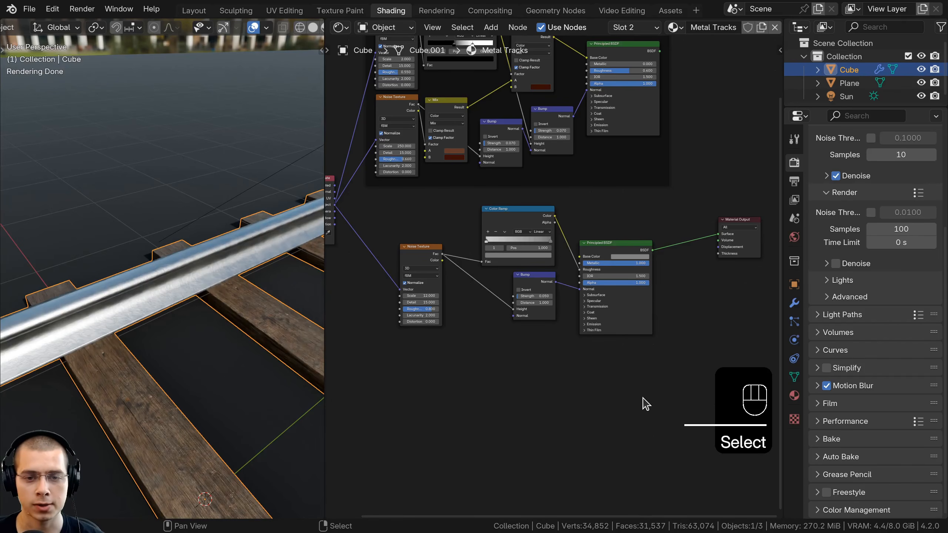
{"action": "left_click_drag", "start_coordinate": [647, 403], "coordinate": [382, 224]}
{"action": "key", "text": "ctrl+j"}
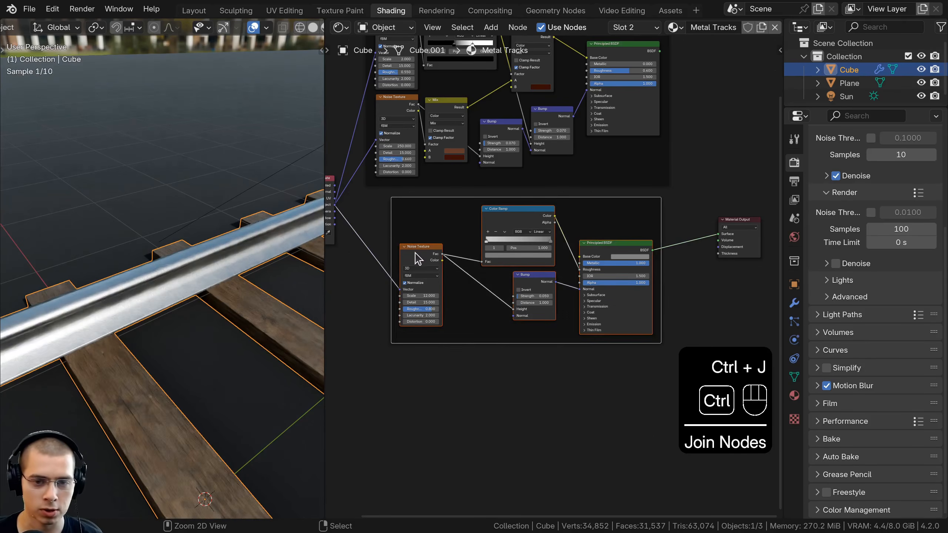
Tighten the node layout inside the metal shader's frame and move the frame further down, away from the rust frame
{"action": "left_click_drag", "start_coordinate": [415, 254], "coordinate": [448, 263]}
{"action": "left_click_drag", "start_coordinate": [514, 281], "coordinate": [509, 284]}
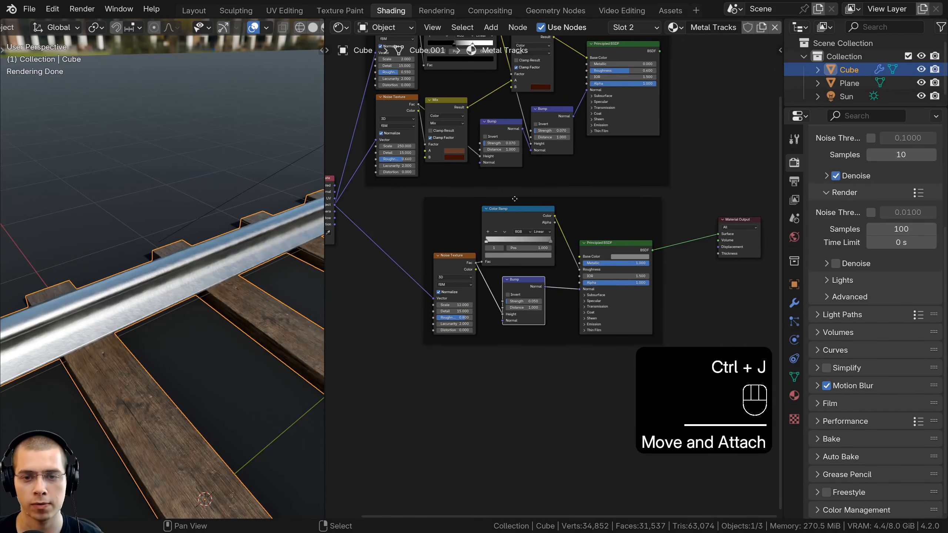
{"action": "left_click_drag", "start_coordinate": [513, 217], "coordinate": [499, 340]}
{"action": "middle_click_drag", "start_coordinate": [499, 340], "coordinate": [497, 263]}
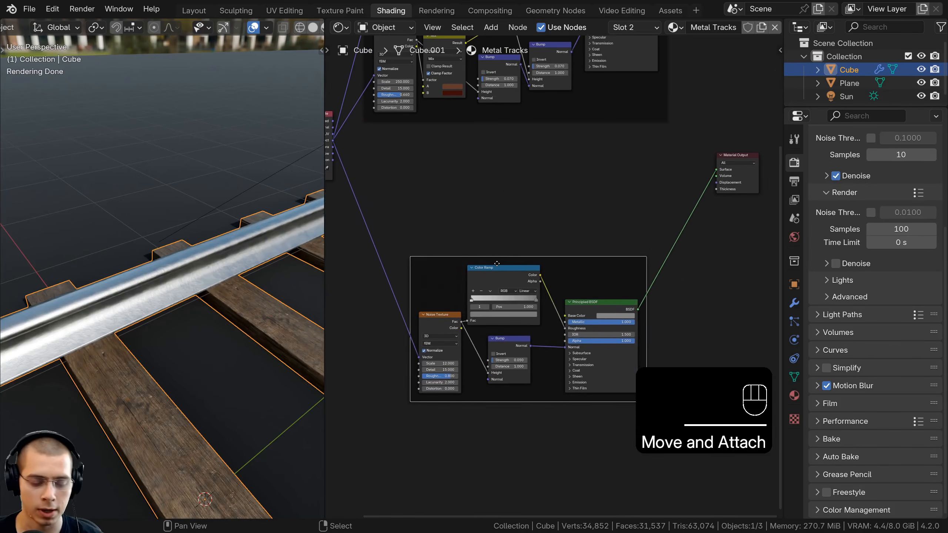
Label the metal shader's frame "Metal" and deselect everything
{"action": "key", "text": "F2"}
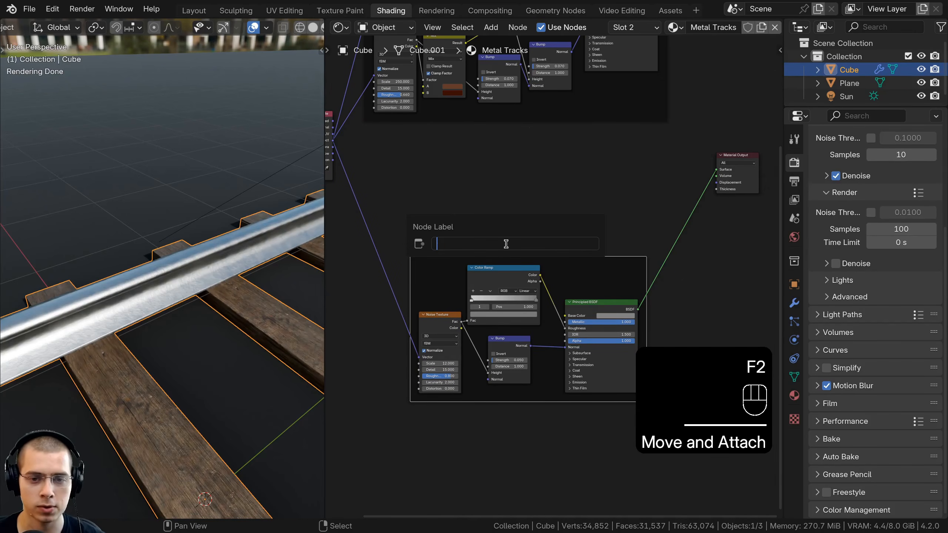
{"action": "type", "text": "Metal"}
{"action": "key", "text": "Return"}
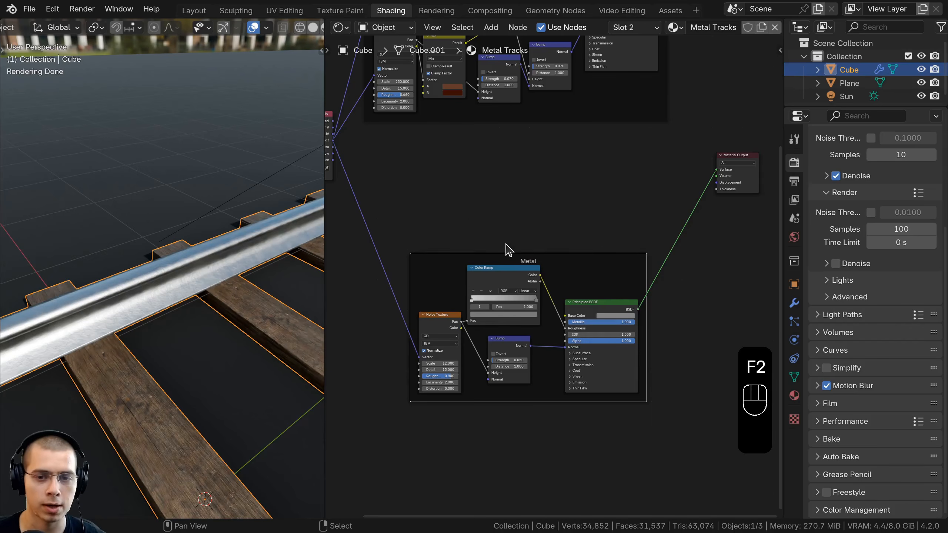
{"action": "key", "text": "a"}
Merge the rust and metal Principled BSDF nodes into a Mix Shader
{"action": "middle_click_drag", "start_coordinate": [574, 271], "coordinate": [413, 319]}
{"action": "left_click_drag", "start_coordinate": [438, 349], "coordinate": [448, 344]}
{"action": "middle_click_drag", "start_coordinate": [456, 229], "coordinate": [463, 273]}
{"action": "left_click", "coordinate": [466, 108]}
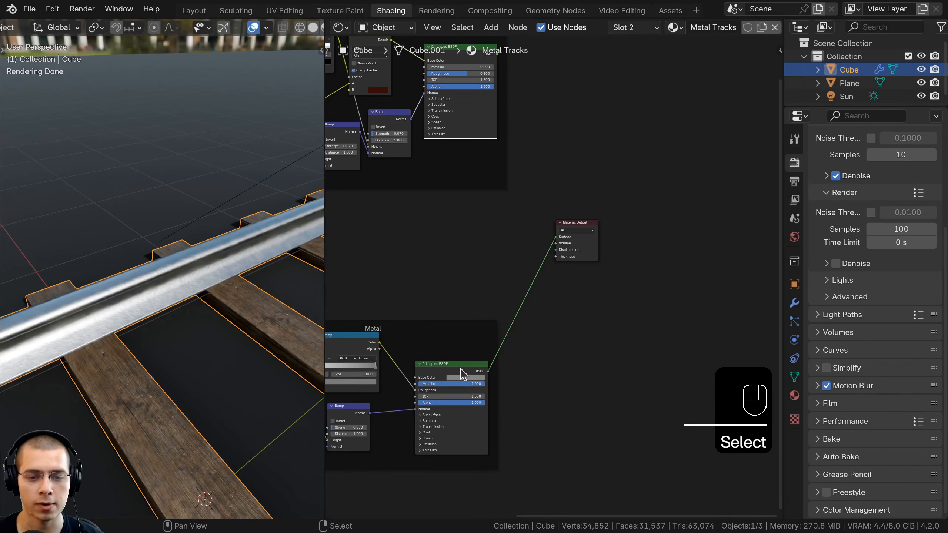
{"action": "left_click", "coordinate": [462, 374], "text": "shift"}
{"action": "left_click", "coordinate": [454, 56], "text": "shift"}
{"action": "middle_click_drag", "start_coordinate": [468, 155], "coordinate": [468, 162]}
{"action": "key", "text": "ctrl+0"}
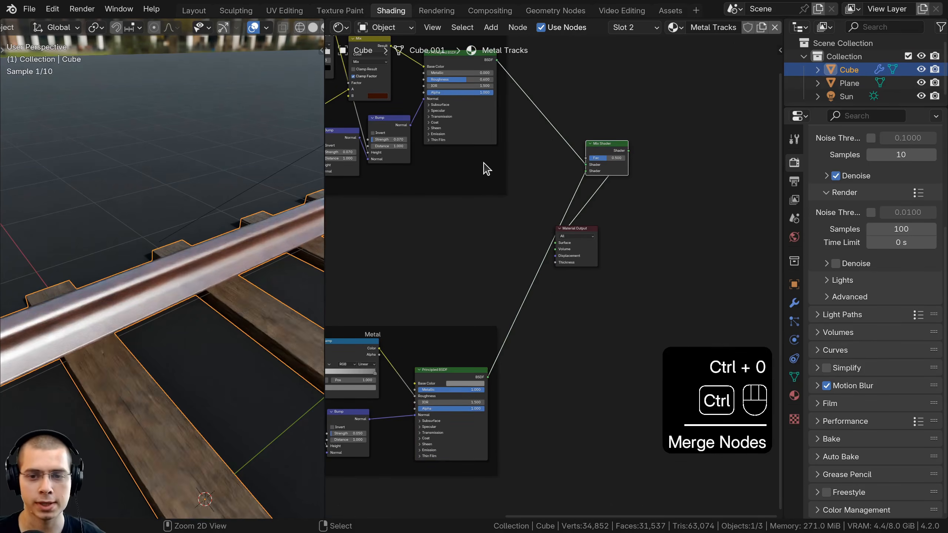
Arrange the Mix Shader and Material Output side by side, midway between the rust and metal frames
{"action": "key", "text": "a"}
{"action": "left_click_drag", "start_coordinate": [600, 146], "coordinate": [524, 239]}
{"action": "left_click_drag", "start_coordinate": [512, 228], "coordinate": [604, 272]}
{"action": "key", "text": "g"}
{"action": "left_click", "coordinate": [702, 244]}
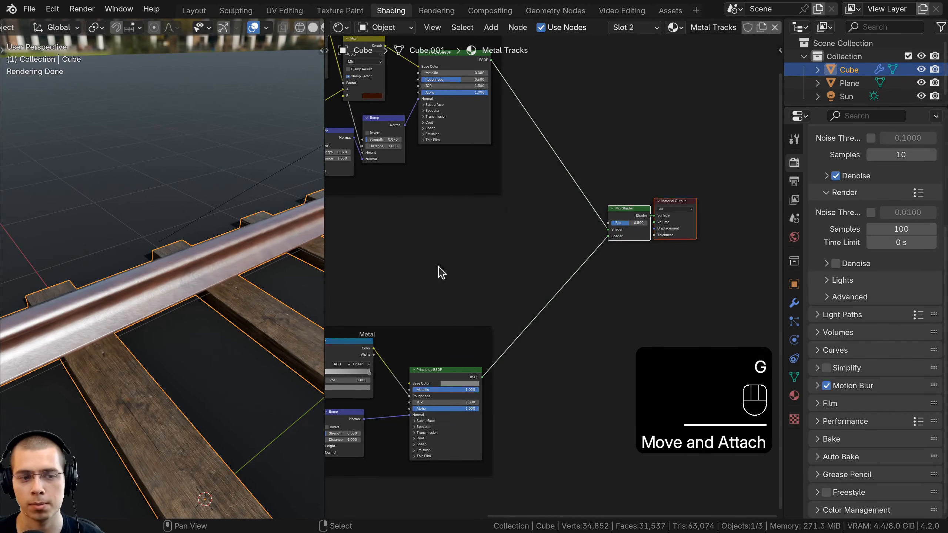
{"action": "key", "text": "a"}
Lower the Mix Shader's Fac to about 0.465 and check the rust and metal blend along the rail
{"action": "middle_click_drag", "start_coordinate": [164, 291], "coordinate": [202, 276]}
{"action": "scroll", "coordinate": [560, 258], "scroll_direction": "up", "scroll_amount": 4}
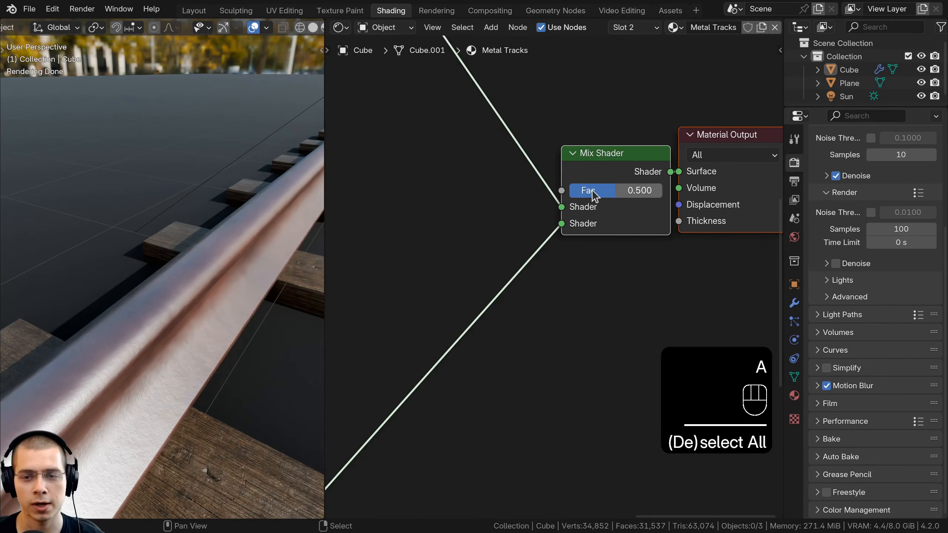
{"action": "mouse_move", "coordinate": [607, 195]}
{"action": "left_mouse_down"}
{"action": "mouse_move", "coordinate": [649, 194]}
{"action": "mouse_move", "coordinate": [570, 190]}
{"action": "mouse_move", "coordinate": [612, 190]}
{"action": "left_mouse_up"}
{"action": "middle_click_drag", "start_coordinate": [114, 263], "coordinate": [212, 229]}
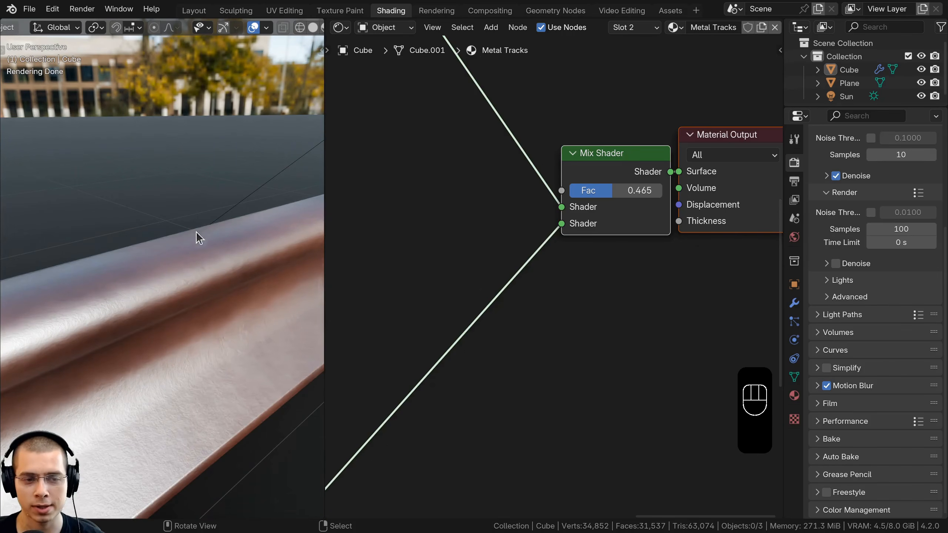
{"action": "middle_click_drag", "start_coordinate": [231, 261], "coordinate": [186, 239], "text": "shift"}
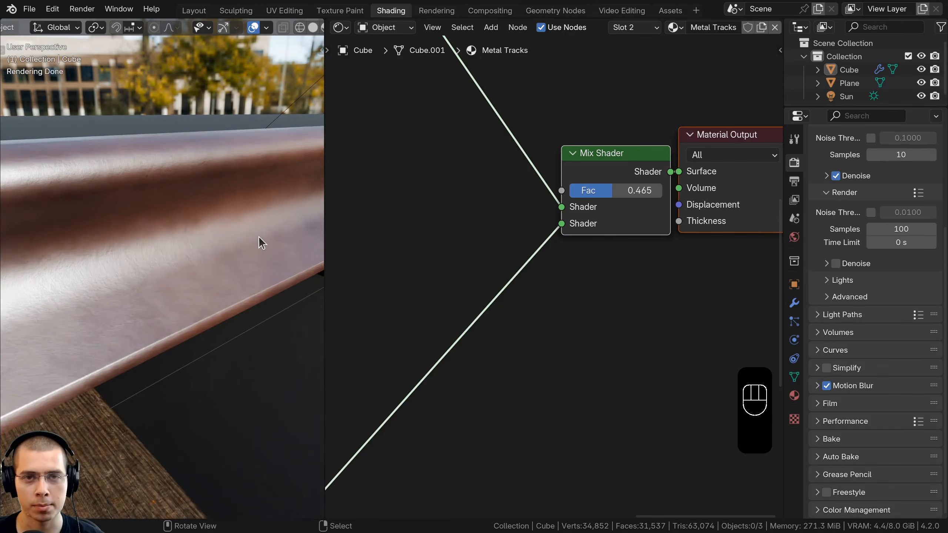
{"action": "scroll", "coordinate": [555, 213], "scroll_direction": "down", "scroll_amount": 5}
{"action": "left_click_drag", "start_coordinate": [600, 194], "coordinate": [591, 191]}
Move the rust frame slightly up to widen the gap above the Metal frame
{"action": "scroll", "coordinate": [432, 243], "scroll_direction": "down", "scroll_amount": 7}
{"action": "middle_click_drag", "start_coordinate": [343, 346], "coordinate": [451, 295]}
{"action": "left_click_drag", "start_coordinate": [446, 311], "coordinate": [456, 332]}
{"action": "scroll", "coordinate": [434, 91], "scroll_direction": "up", "scroll_amount": 1}
{"action": "middle_click_drag", "start_coordinate": [433, 91], "coordinate": [476, 114]}
{"action": "left_click_drag", "start_coordinate": [473, 176], "coordinate": [481, 179]}
{"action": "middle_click_drag", "start_coordinate": [487, 180], "coordinate": [541, 173]}
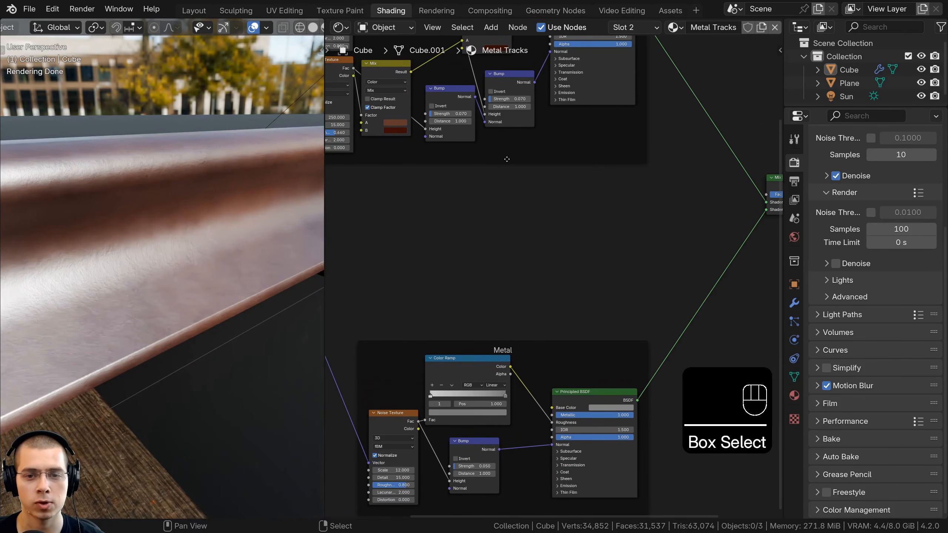
{"action": "left_click_drag", "start_coordinate": [506, 160], "coordinate": [519, 153]}
{"action": "middle_click_drag", "start_coordinate": [493, 250], "coordinate": [504, 253]}
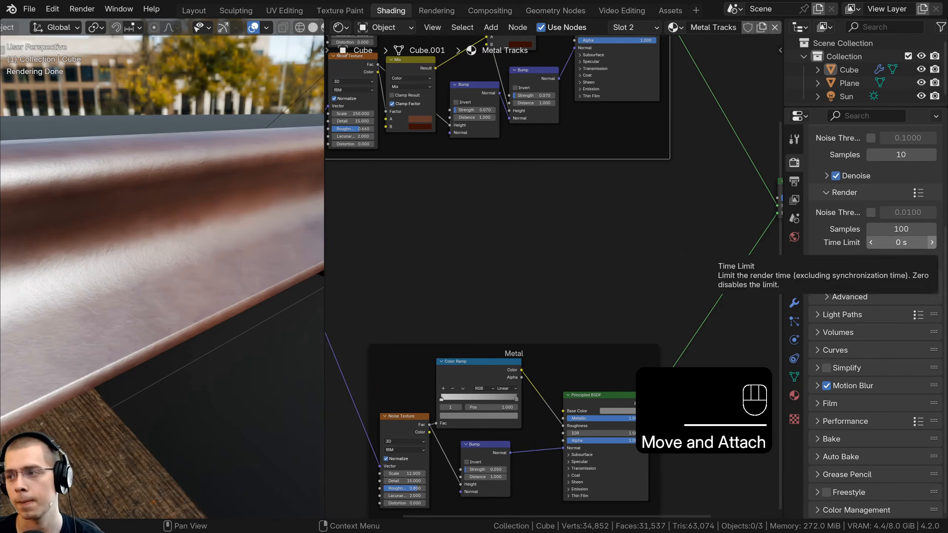
Add a Gradient Texture between the two frames and link the Texture Coordinate's Object output to its Vector
{"action": "key", "text": "shift+a"}
{"action": "type", "text": "gra"}
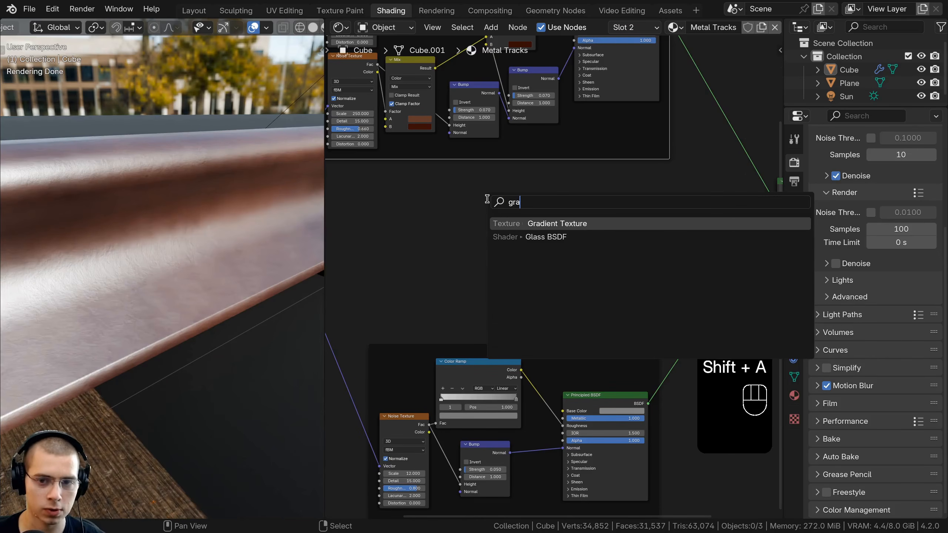
{"action": "left_click", "coordinate": [504, 223]}
{"action": "left_click", "coordinate": [439, 202]}
{"action": "middle_click_drag", "start_coordinate": [568, 206], "coordinate": [756, 220]}
{"action": "scroll", "coordinate": [450, 220], "scroll_direction": "up", "scroll_amount": 3}
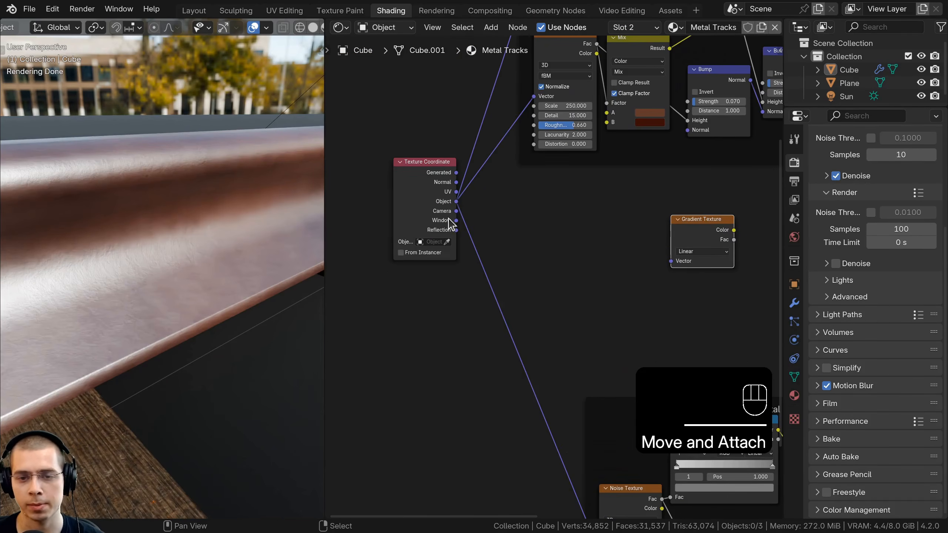
{"action": "left_click_drag", "start_coordinate": [456, 202], "coordinate": [672, 262]}
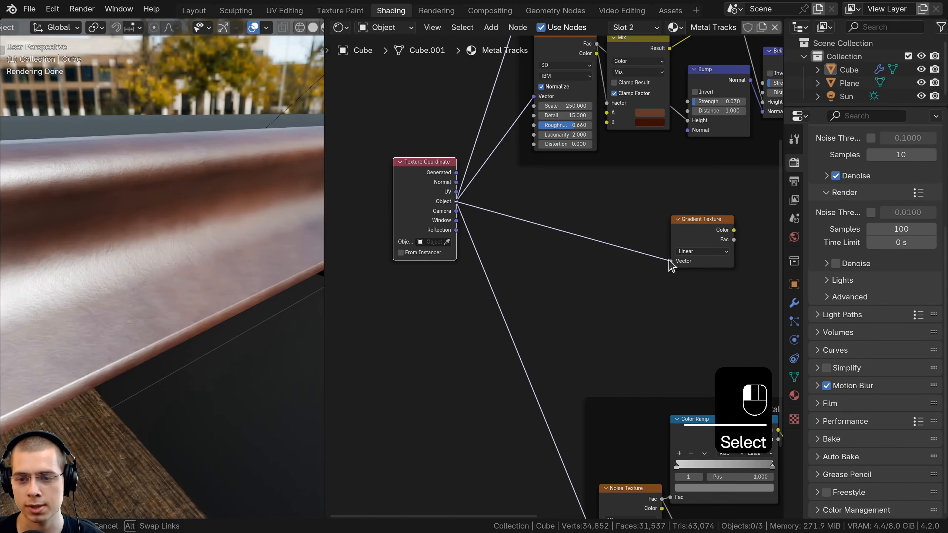
{"action": "left_click_drag", "start_coordinate": [698, 224], "coordinate": [700, 209]}
Preview the Gradient Texture on the rails by connecting it to the material output
{"action": "middle_click_drag", "start_coordinate": [700, 208], "coordinate": [517, 227]}
{"action": "left_click", "coordinate": [519, 229], "text": "ctrl+shift"}
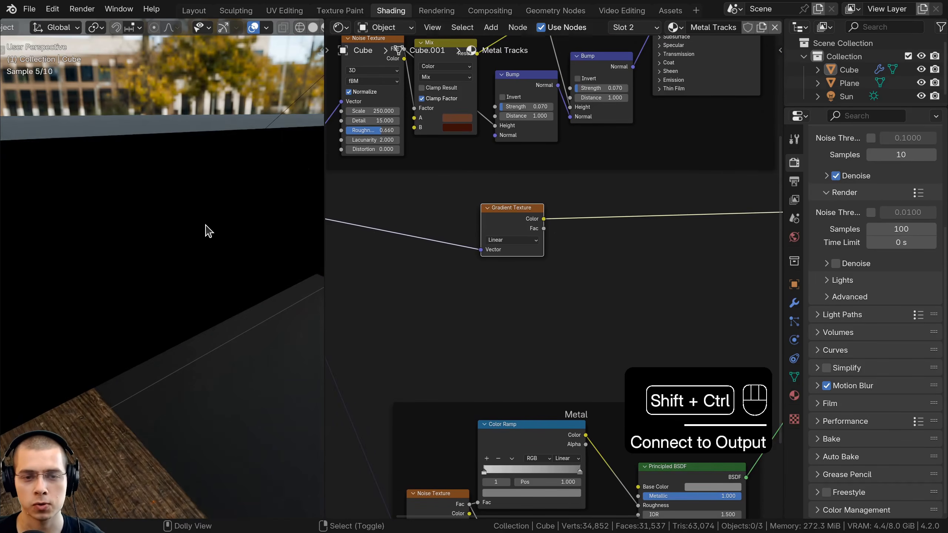
{"action": "scroll", "coordinate": [222, 250], "scroll_direction": "down", "scroll_amount": 10}
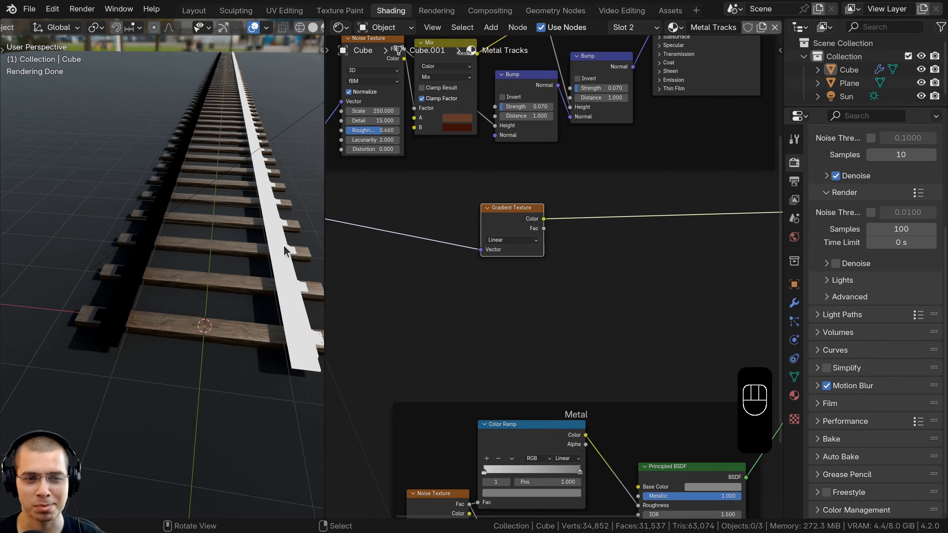
{"action": "middle_click_drag", "start_coordinate": [274, 241], "coordinate": [229, 271], "text": "shift"}
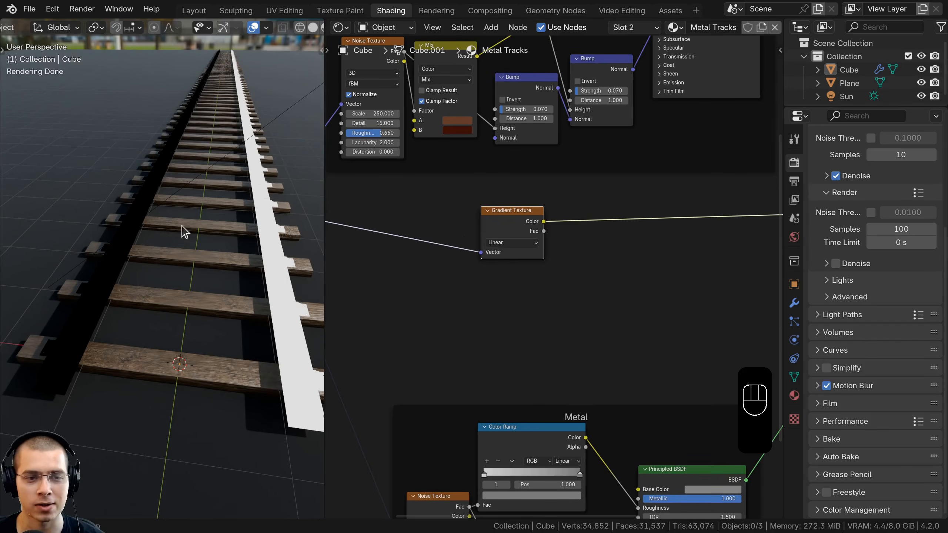
{"action": "middle_click_drag", "start_coordinate": [187, 229], "coordinate": [123, 296]}
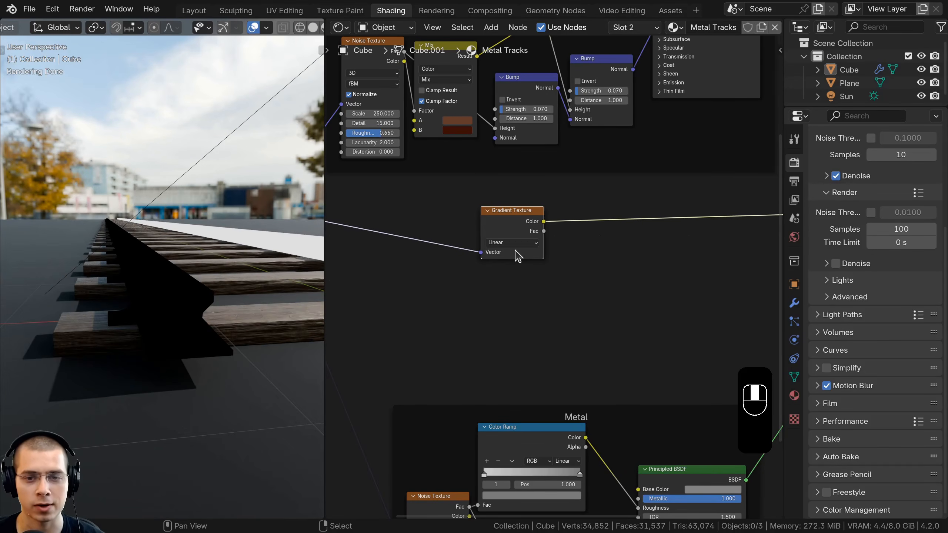
Insert a Mapping node on the link between the Texture Coordinate and the Gradient Texture
{"action": "middle_click_drag", "start_coordinate": [516, 257], "coordinate": [539, 252]}
{"action": "key", "text": "shift+a"}
{"action": "type", "text": "ma-p"}
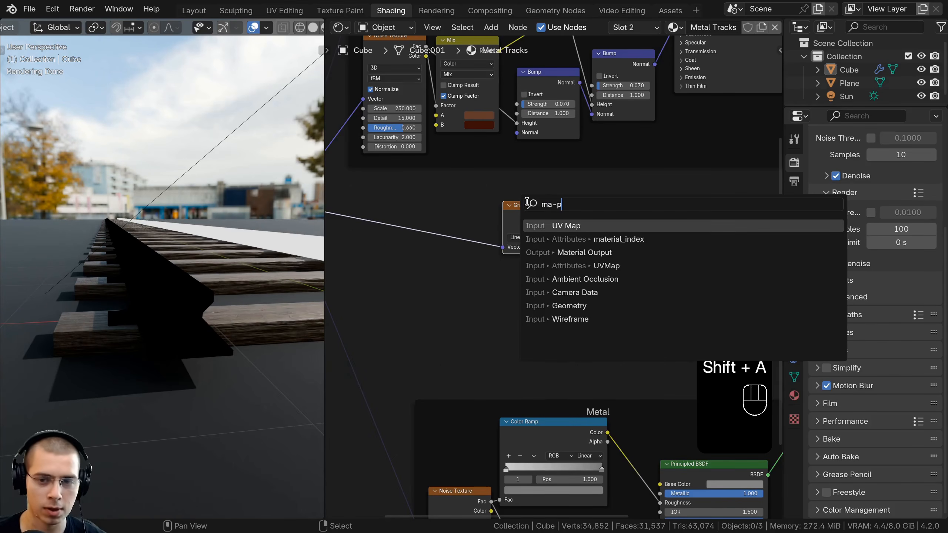
{"action": "key", "text": "BackSpace"}
{"action": "key", "text": "BackSpace"}
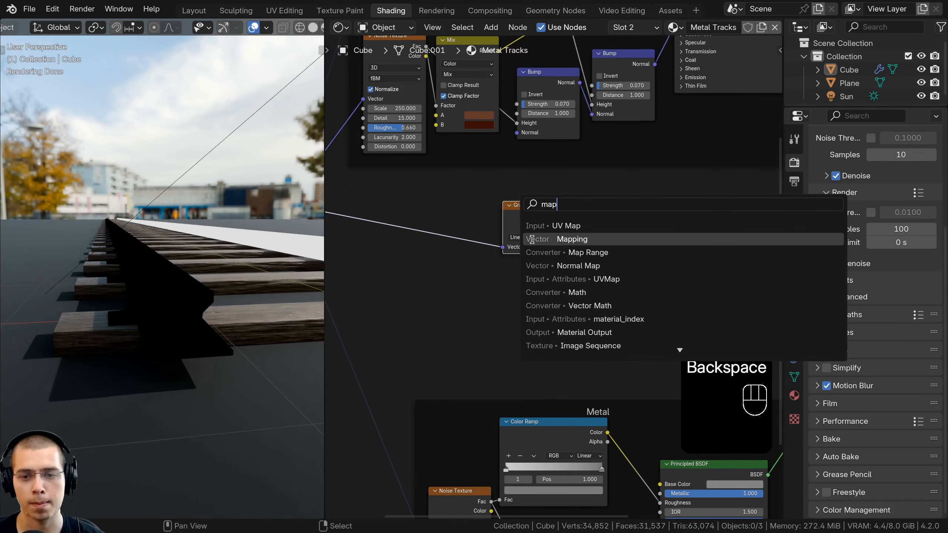
{"action": "left_click", "coordinate": [552, 239]}
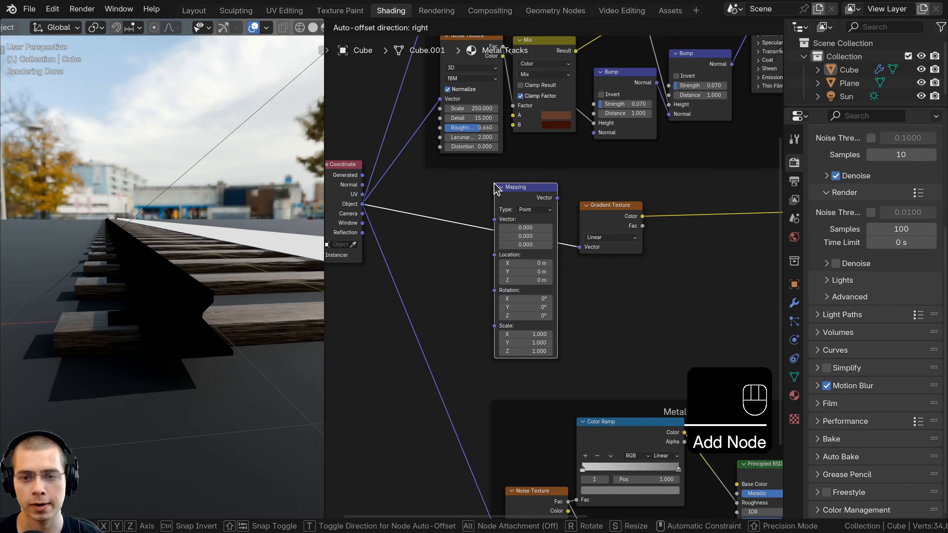
{"action": "left_click", "coordinate": [497, 189]}
{"action": "key", "text": "h"}
{"action": "left_click", "coordinate": [502, 186]}
{"action": "left_click_drag", "start_coordinate": [506, 189], "coordinate": [506, 195]}
{"action": "middle_click_drag", "start_coordinate": [524, 284], "coordinate": [506, 264]}
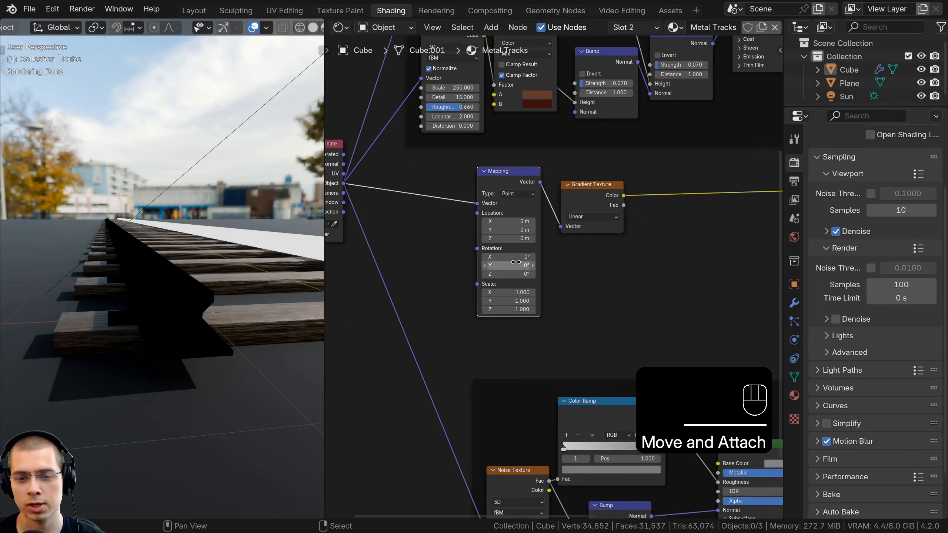
Set the Mapping node's Y rotation to 90° so the gradient runs vertically on the rails
{"action": "scroll", "coordinate": [489, 258], "scroll_direction": "up", "scroll_amount": 6}
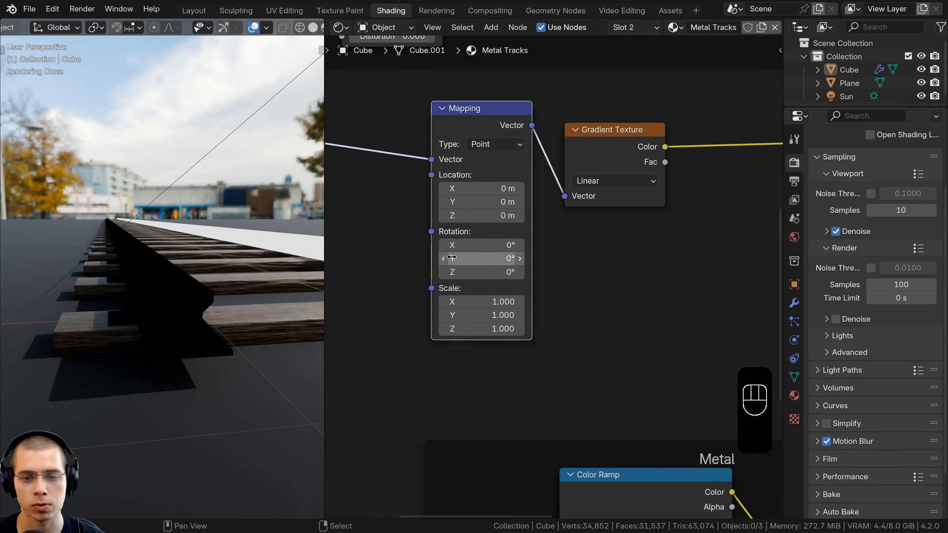
{"action": "middle_click_drag", "start_coordinate": [231, 256], "coordinate": [209, 278]}
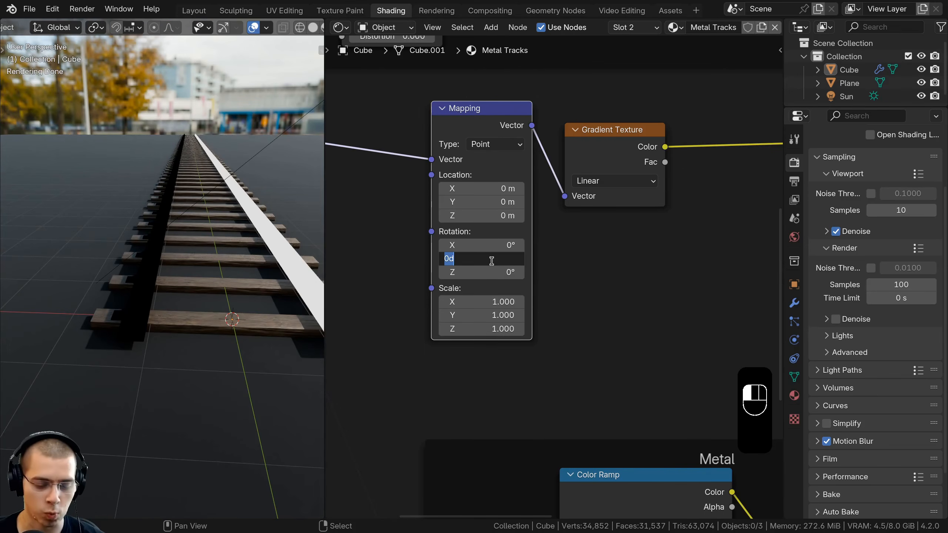
{"action": "key", "text": "Return"}
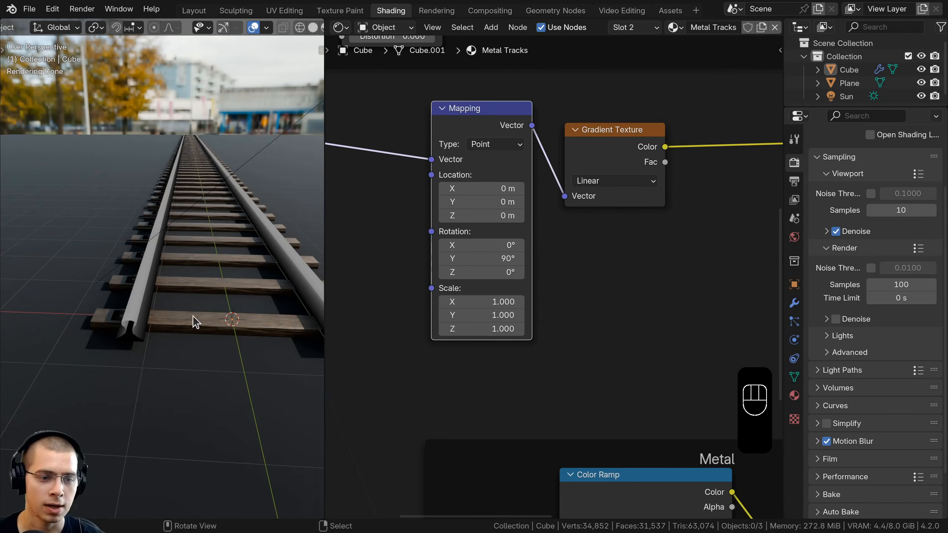
{"action": "middle_click_drag", "start_coordinate": [194, 322], "coordinate": [160, 379]}
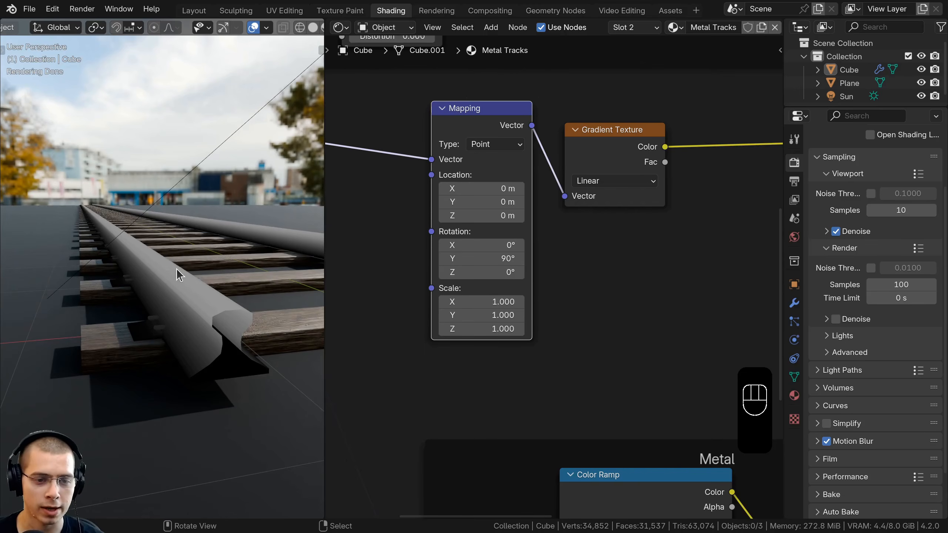
Move the Gradient Texture node closer to the Mapping node
{"action": "scroll", "coordinate": [517, 301], "scroll_direction": "down", "scroll_amount": 1}
{"action": "left_click_drag", "start_coordinate": [598, 161], "coordinate": [581, 160]}
{"action": "scroll", "coordinate": [533, 286], "scroll_direction": "down", "scroll_amount": 2}
{"action": "scroll", "coordinate": [534, 285], "scroll_direction": "up", "scroll_amount": 3}
{"action": "middle_click_drag", "start_coordinate": [533, 286], "coordinate": [529, 273]}
{"action": "scroll", "coordinate": [214, 249], "scroll_direction": "up", "scroll_amount": 2}
Try shifting the gradient with the Mapping node's X location
{"action": "middle_click_drag", "start_coordinate": [207, 248], "coordinate": [208, 244]}
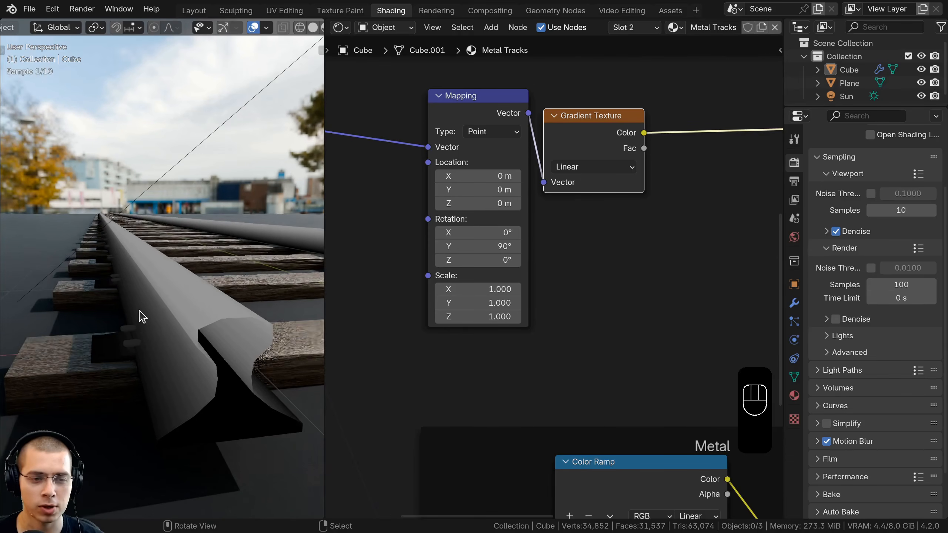
{"action": "mouse_move", "coordinate": [468, 176]}
{"action": "left_mouse_down", "text": "shift"}
{"action": "mouse_move", "coordinate": [486, 176]}
{"action": "mouse_move", "coordinate": [452, 176]}
{"action": "mouse_move", "coordinate": [492, 175]}
{"action": "mouse_move", "coordinate": [447, 176]}
{"action": "left_mouse_up", "text": "shift"}
{"action": "right_click", "coordinate": [467, 176]}
Examine how the gradient falls from the top to the base of the rail from several angles
{"action": "scroll", "coordinate": [189, 292], "scroll_direction": "down", "scroll_amount": 6}
{"action": "mouse_move", "coordinate": [175, 291]}
{"action": "middle_mouse_down"}
{"action": "mouse_move", "coordinate": [158, 287]}
{"action": "mouse_move", "coordinate": [168, 283]}
{"action": "mouse_move", "coordinate": [176, 302]}
{"action": "middle_mouse_up"}
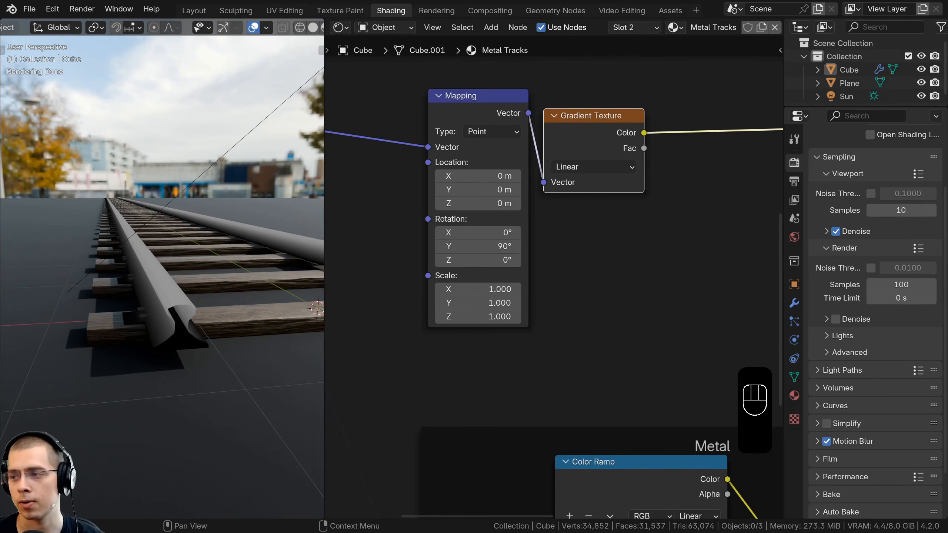
{"action": "middle_click_drag", "start_coordinate": [292, 266], "coordinate": [310, 272]}
{"action": "middle_click_drag", "start_coordinate": [310, 271], "coordinate": [277, 240], "text": "shift"}
{"action": "scroll", "coordinate": [151, 249], "scroll_direction": "up", "scroll_amount": 4}
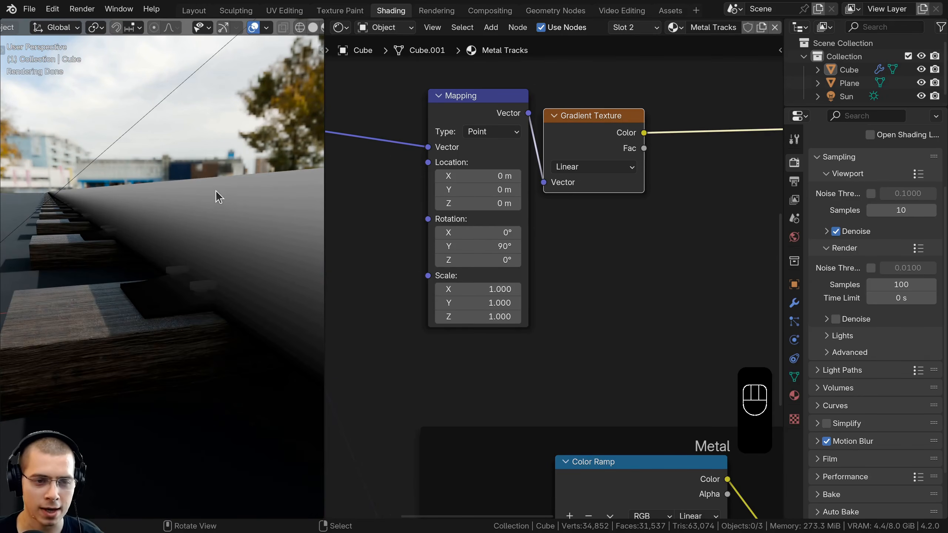
{"action": "middle_click_drag", "start_coordinate": [205, 225], "coordinate": [198, 248]}
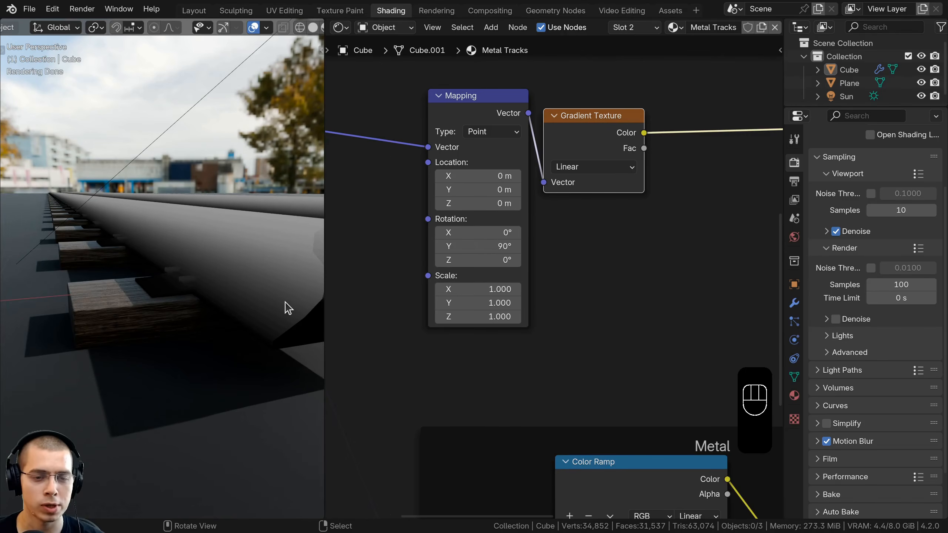
{"action": "scroll", "coordinate": [288, 308], "scroll_direction": "down", "scroll_amount": 4}
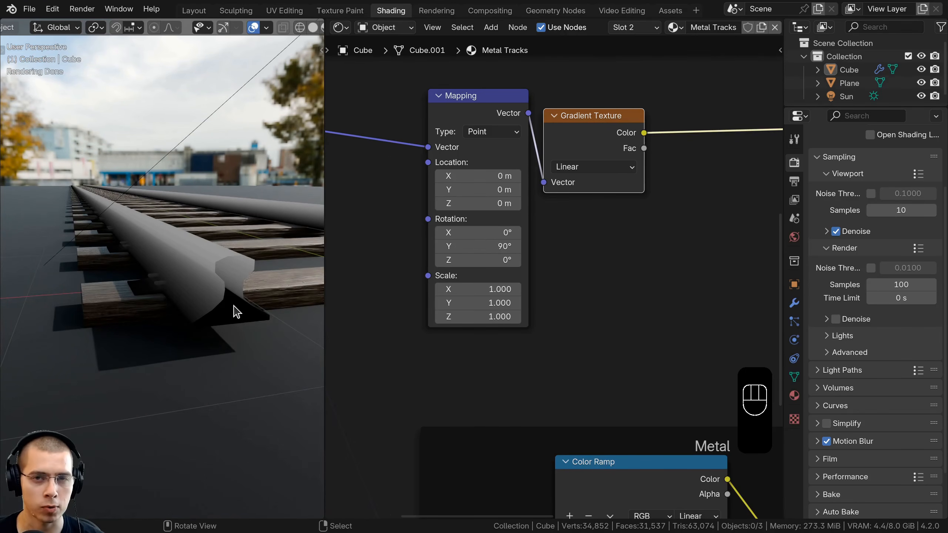
{"action": "middle_click_drag", "start_coordinate": [234, 312], "coordinate": [219, 266]}
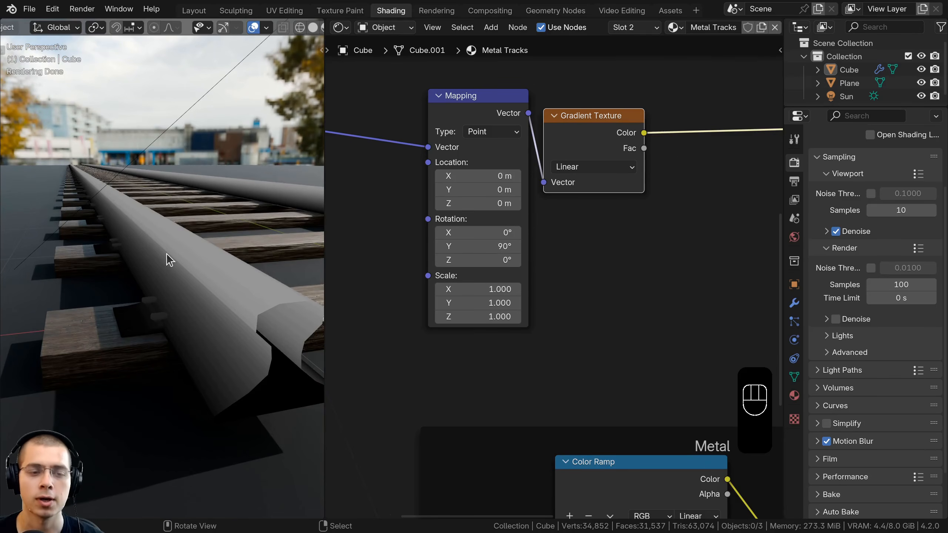
Add a Noise Texture node just below the Gradient Texture in the Metal Tracks material
{"action": "scroll", "coordinate": [592, 135], "scroll_direction": "down", "scroll_amount": 2}
{"action": "middle_click_drag", "start_coordinate": [592, 135], "coordinate": [532, 178]}
{"action": "left_click", "coordinate": [535, 177]}
{"action": "scroll", "coordinate": [552, 212], "scroll_direction": "down", "scroll_amount": 3}
{"action": "middle_click_drag", "start_coordinate": [552, 212], "coordinate": [519, 220]}
{"action": "key", "text": "shift+a"}
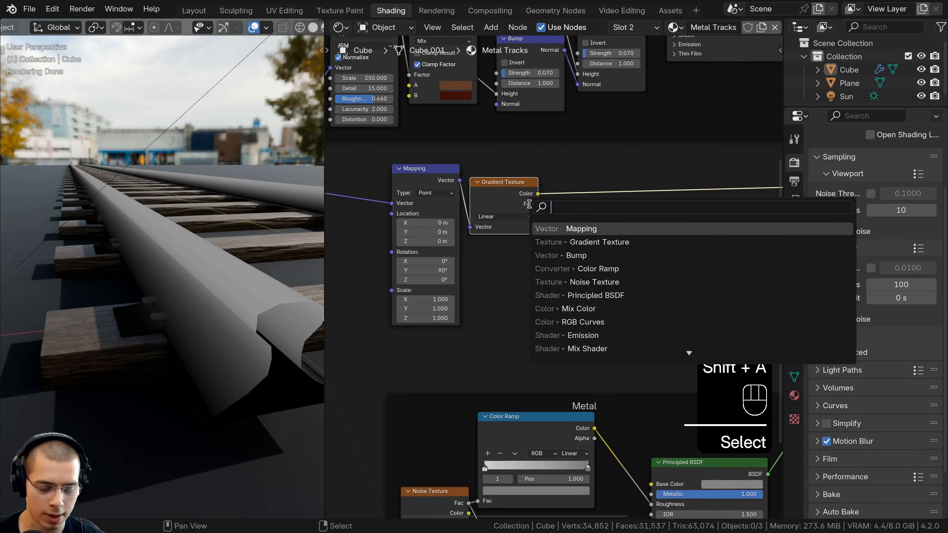
{"action": "type", "text": "nois"}
{"action": "left_click", "coordinate": [573, 229]}
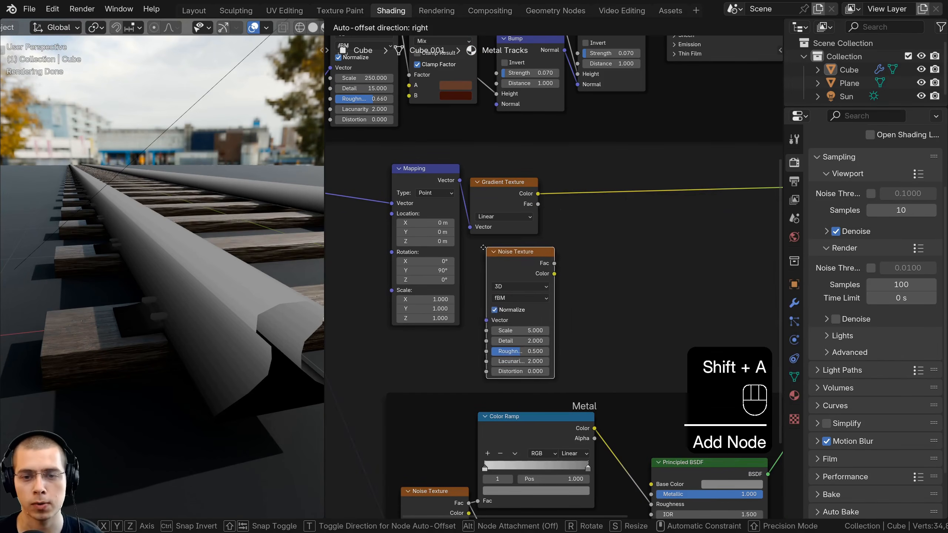
{"action": "left_click", "coordinate": [476, 243]}
Feed the Texture Coordinate's Object output into the new Noise Texture's Vector and preview the noise on the rails
{"action": "middle_click_drag", "start_coordinate": [476, 243], "coordinate": [585, 227]}
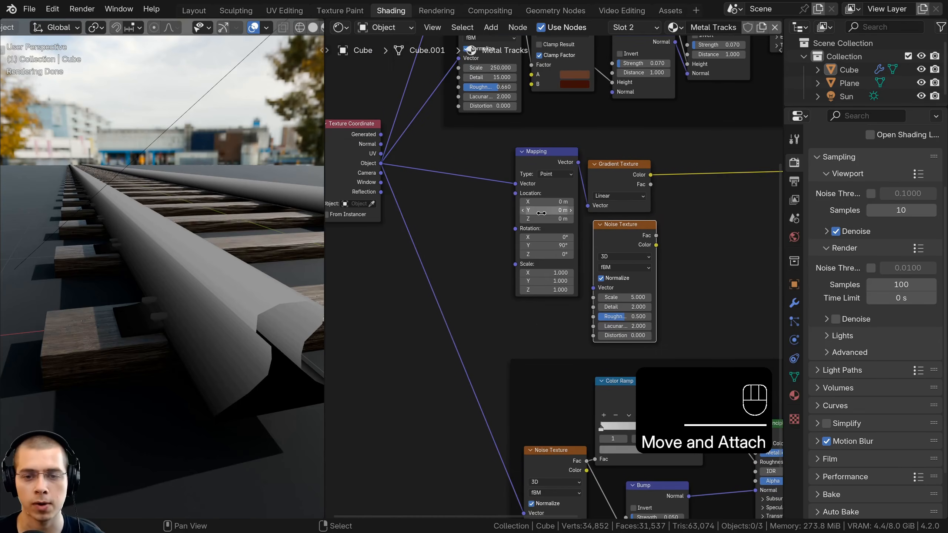
{"action": "left_click_drag", "start_coordinate": [376, 163], "coordinate": [587, 218]}
{"action": "left_click_drag", "start_coordinate": [594, 284], "coordinate": [592, 282]}
{"action": "middle_click_drag", "start_coordinate": [629, 263], "coordinate": [523, 294]}
{"action": "scroll", "coordinate": [523, 295], "scroll_direction": "up", "scroll_amount": 3}
{"action": "middle_click_drag", "start_coordinate": [568, 274], "coordinate": [480, 256]}
{"action": "left_click", "coordinate": [511, 262], "text": "ctrl+shift"}
{"action": "scroll", "coordinate": [508, 298], "scroll_direction": "up", "scroll_amount": 2}
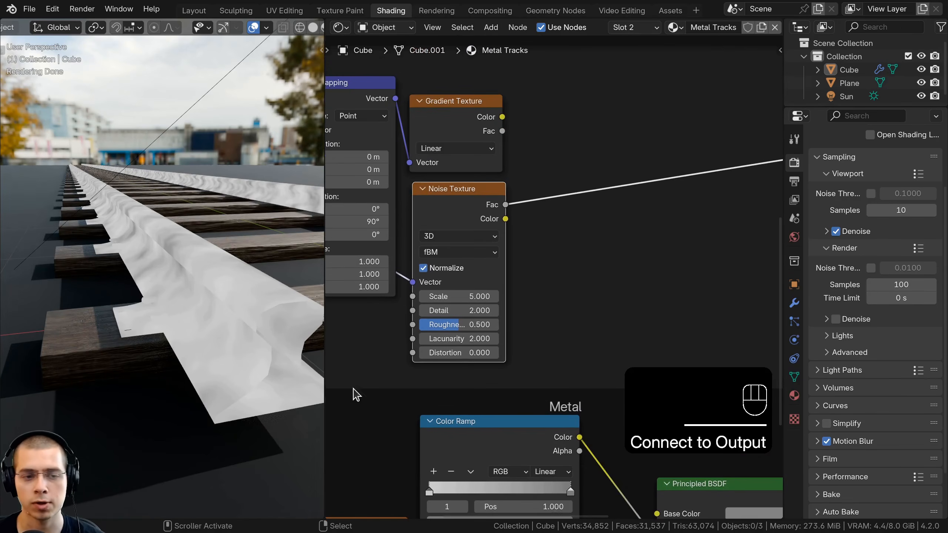
Set the new Noise Texture's scale to 30, detail to 15 and roughness to 0.7
{"action": "left_click", "coordinate": [448, 296]}
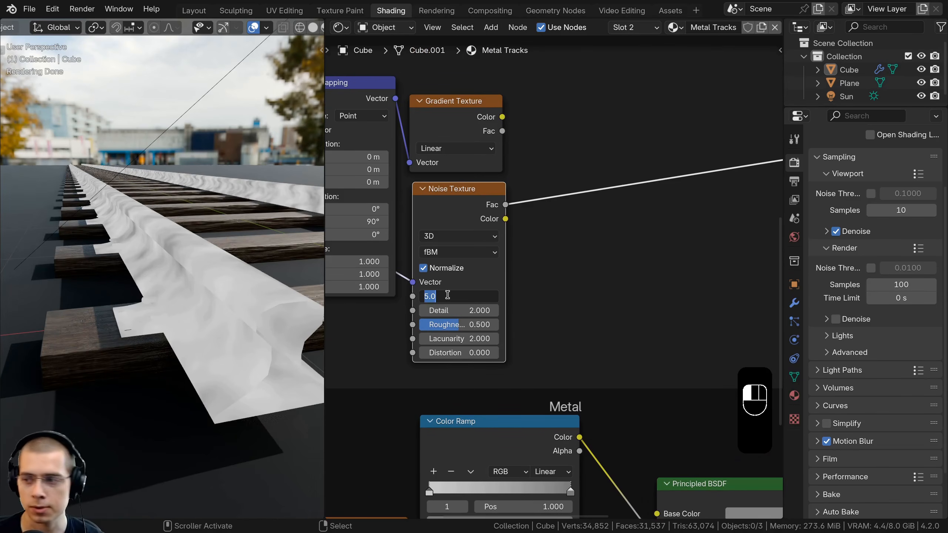
{"action": "type", "text": "30"}
{"action": "key", "text": "Return"}
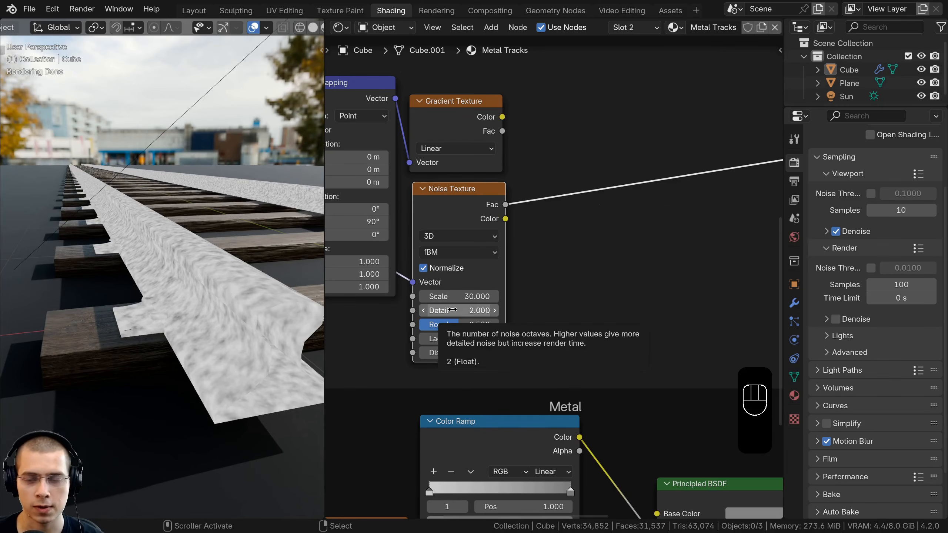
{"action": "left_click", "coordinate": [469, 310]}
{"action": "type", "text": "15"}
{"action": "key", "text": "Return"}
{"action": "left_click", "coordinate": [466, 324]}
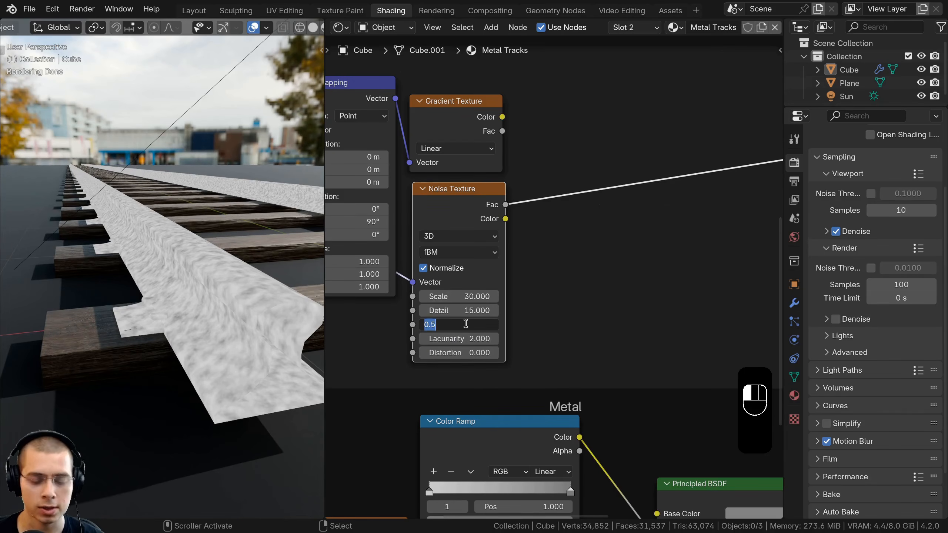
{"action": "type", "text": "0.7"}
{"action": "key", "text": "Return"}
Merge the Gradient Texture and Noise Texture with a Mix Color node, expand it and place it beside them
{"action": "middle_click_drag", "start_coordinate": [510, 247], "coordinate": [504, 258]}
{"action": "left_click_drag", "start_coordinate": [452, 145], "coordinate": [455, 144]}
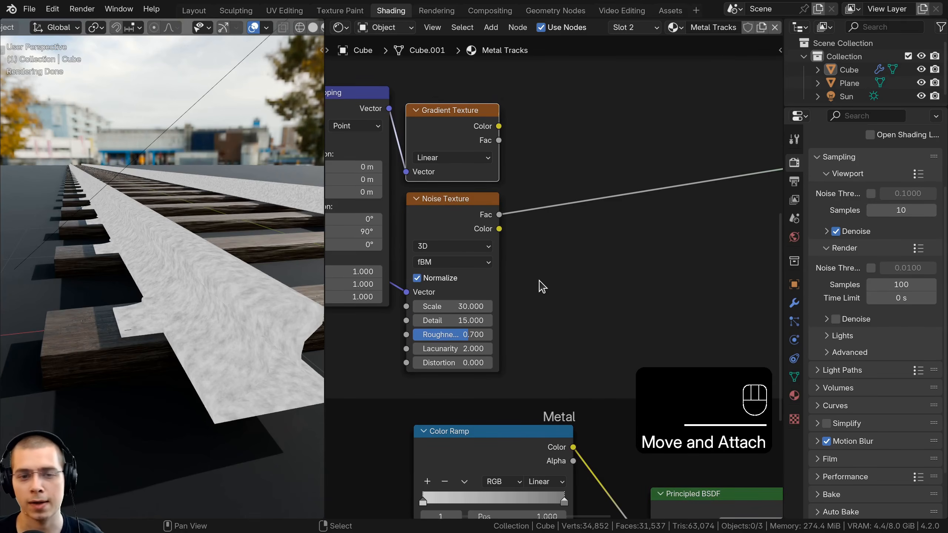
{"action": "left_click", "coordinate": [439, 231]}
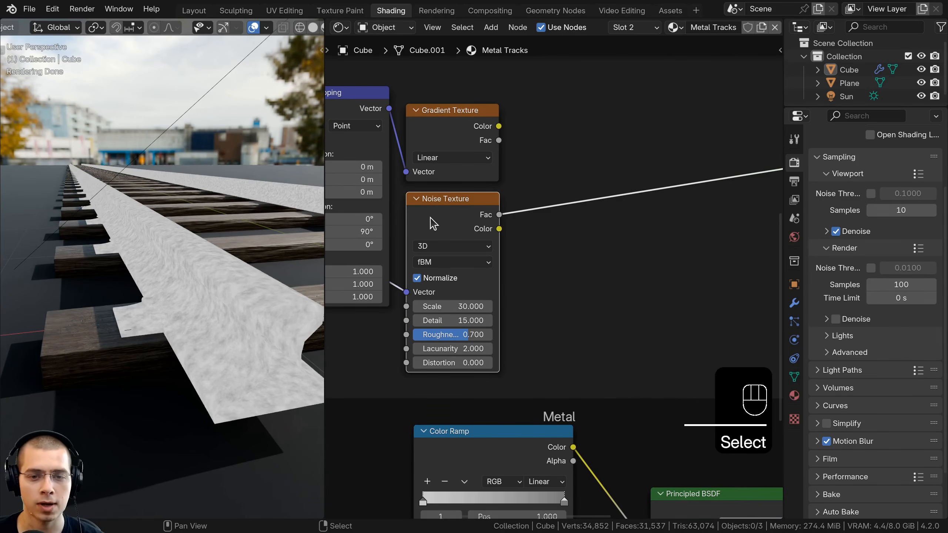
{"action": "left_click", "coordinate": [446, 128], "text": "shift"}
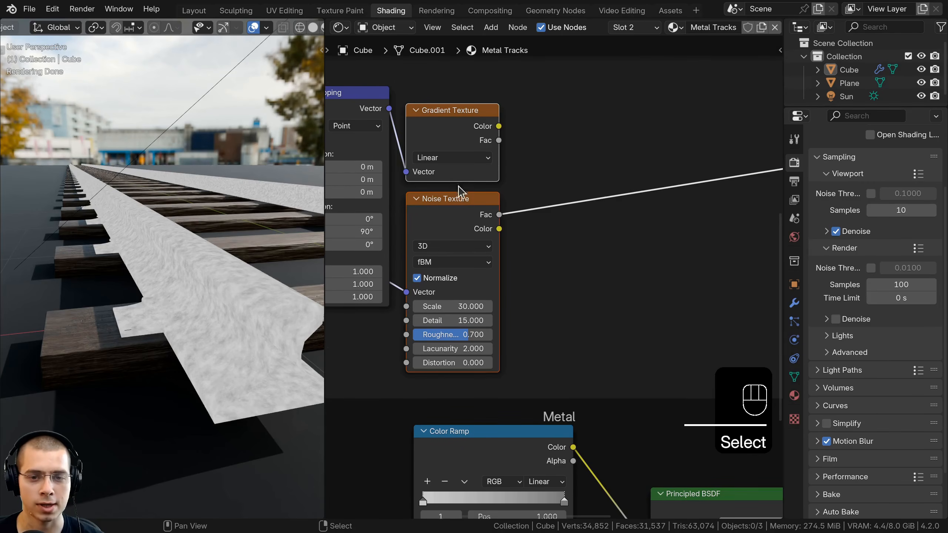
{"action": "middle_click_drag", "start_coordinate": [456, 189], "coordinate": [453, 191]}
{"action": "left_click", "coordinate": [452, 137], "text": "shift"}
{"action": "left_click", "coordinate": [454, 144], "text": "shift"}
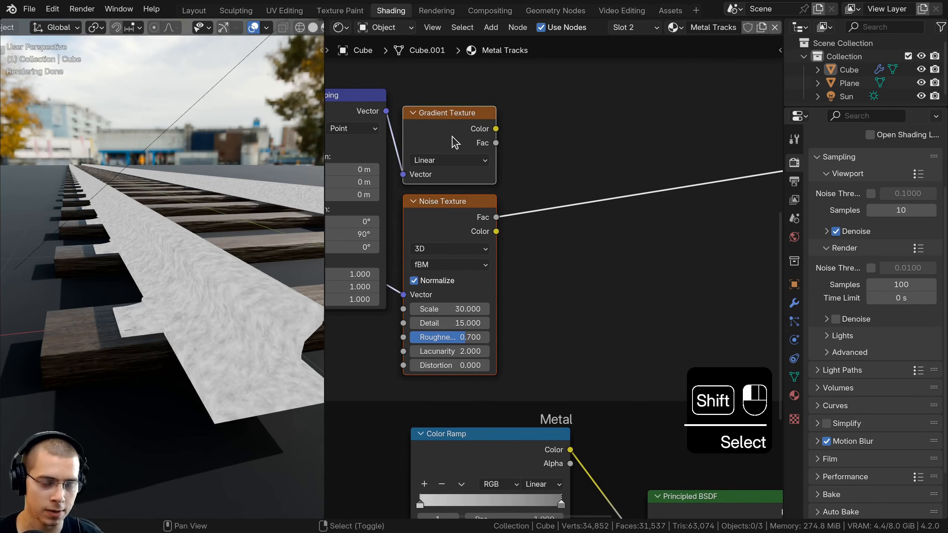
{"action": "key", "text": "ctrl+0"}
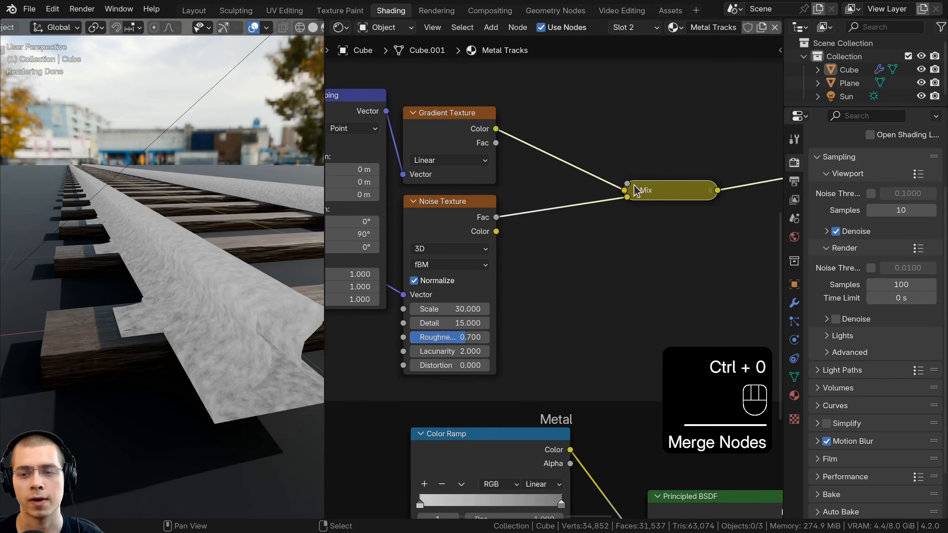
{"action": "key", "text": "h"}
{"action": "left_click_drag", "start_coordinate": [652, 208], "coordinate": [556, 139]}
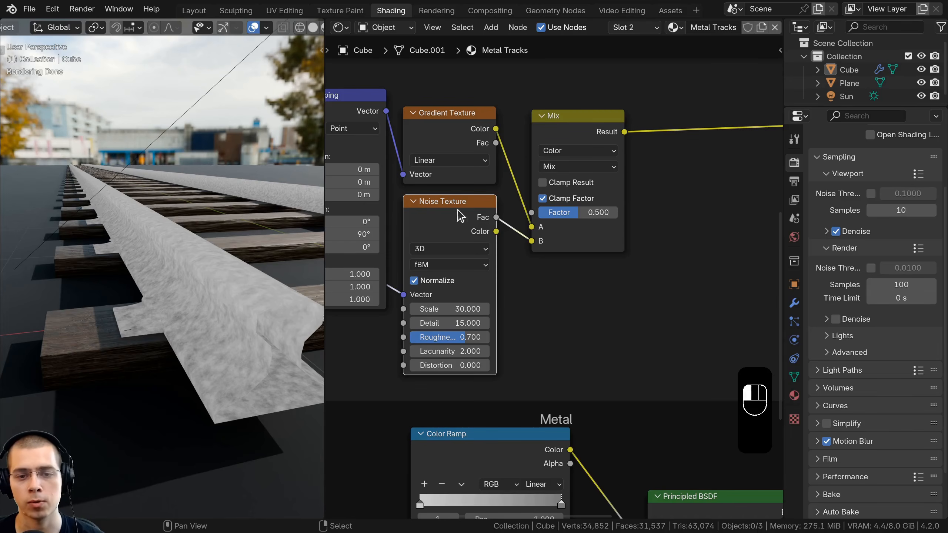
Set the Mix node's factor to 0.1 so the noise only lightly affects the gradient
{"action": "left_click_drag", "start_coordinate": [505, 227], "coordinate": [503, 228]}
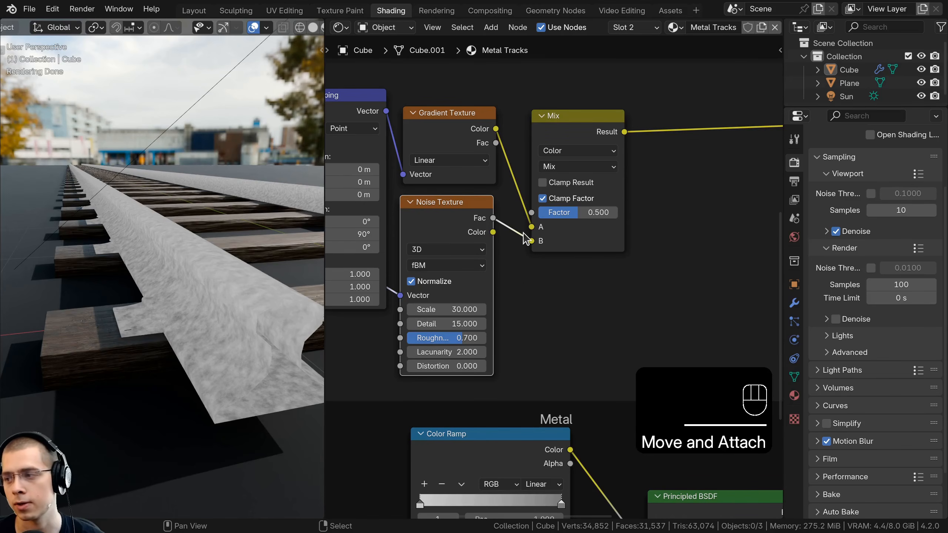
{"action": "scroll", "coordinate": [522, 229], "scroll_direction": "up", "scroll_amount": 2}
{"action": "middle_click_drag", "start_coordinate": [547, 226], "coordinate": [510, 233]}
{"action": "left_click_drag", "start_coordinate": [526, 216], "coordinate": [548, 220]}
{"action": "left_click", "coordinate": [549, 219]}
{"action": "type", "text": "0.1"}
{"action": "key", "text": "Return"}
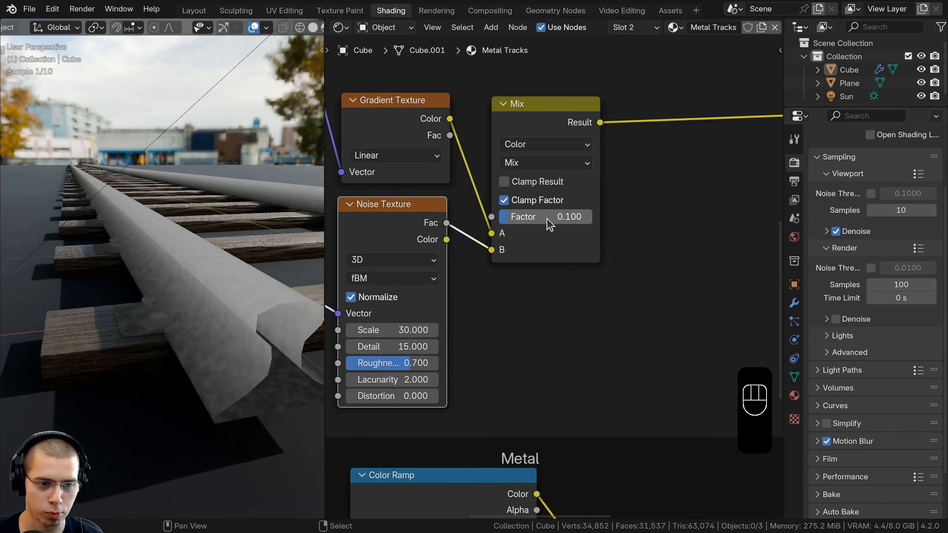
Insert a Color Ramp on the Mix node's Result output, beside the gradient and noise Mix node
{"action": "middle_click_drag", "start_coordinate": [214, 227], "coordinate": [222, 184]}
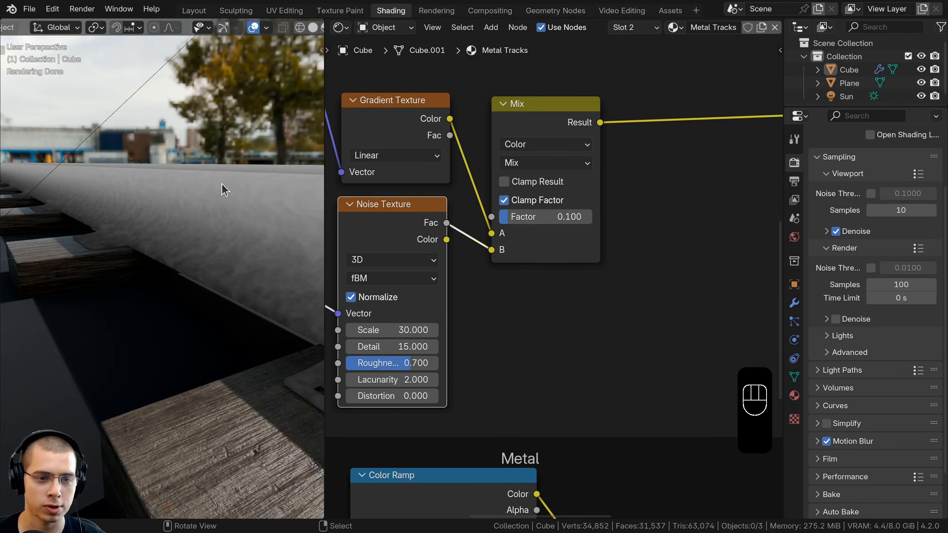
{"action": "middle_click_drag", "start_coordinate": [215, 277], "coordinate": [174, 271], "text": "shift"}
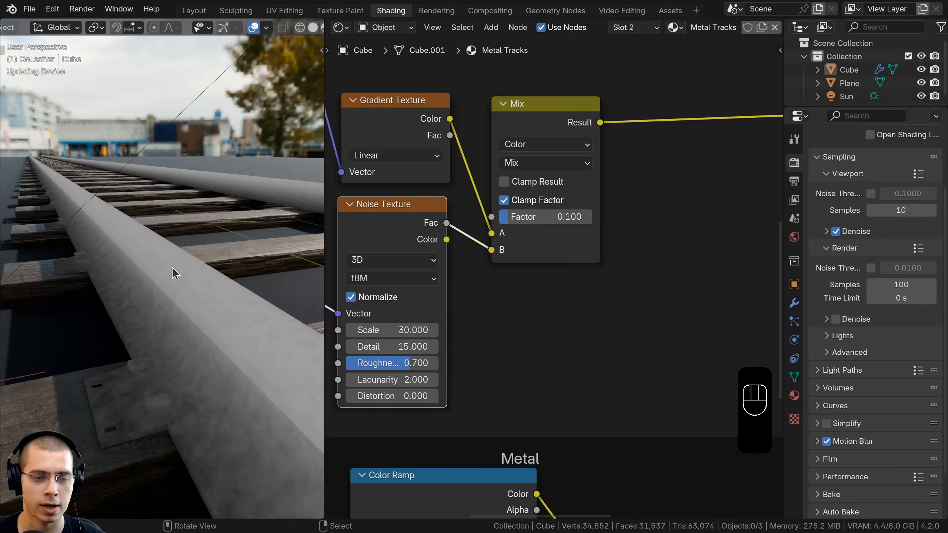
{"action": "scroll", "coordinate": [168, 287], "scroll_direction": "down", "scroll_amount": 3}
{"action": "middle_click_drag", "start_coordinate": [163, 305], "coordinate": [145, 273], "text": "shift"}
{"action": "scroll", "coordinate": [567, 254], "scroll_direction": "down", "scroll_amount": 2}
{"action": "left_click_drag", "start_coordinate": [566, 254], "coordinate": [552, 261]}
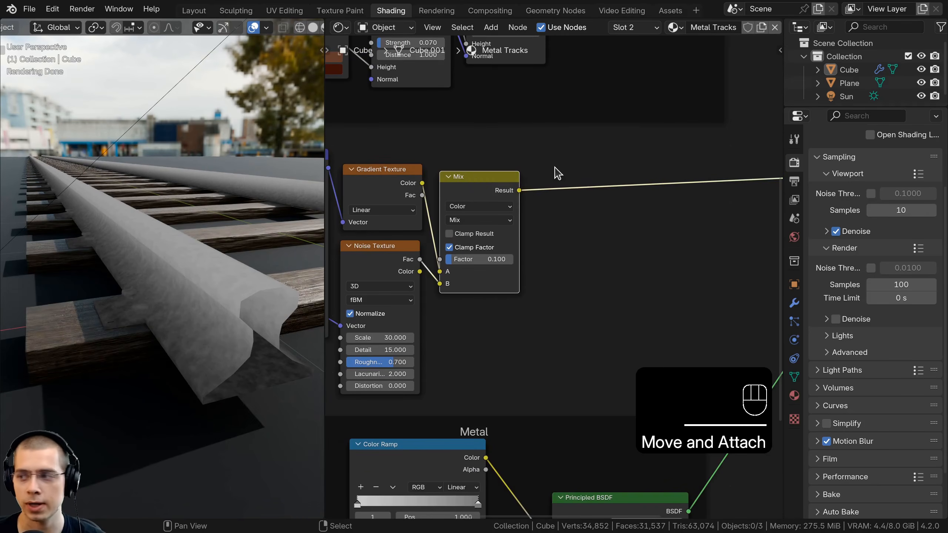
{"action": "key", "text": "shift+a"}
{"action": "type", "text": "col"}
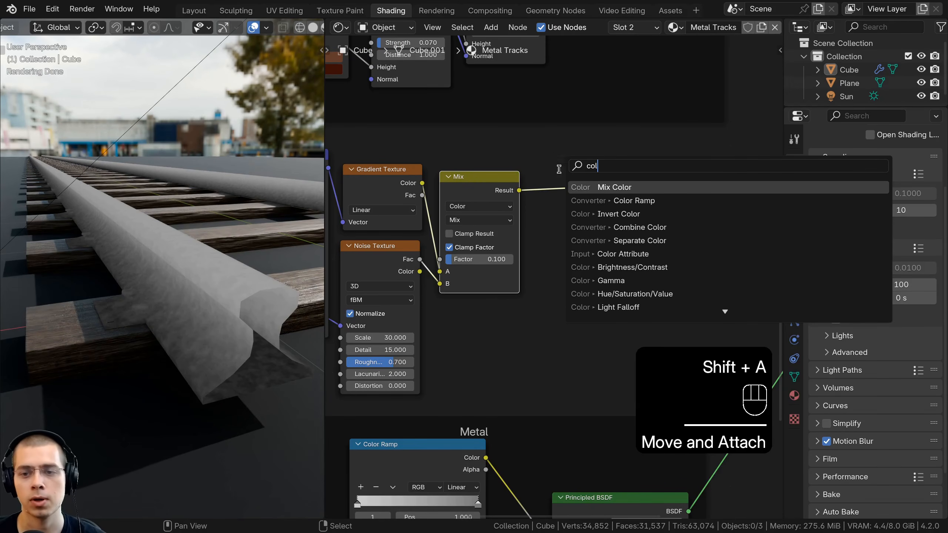
{"action": "key", "text": "Down"}
{"action": "key", "text": "Return"}
{"action": "left_click", "coordinate": [499, 192]}
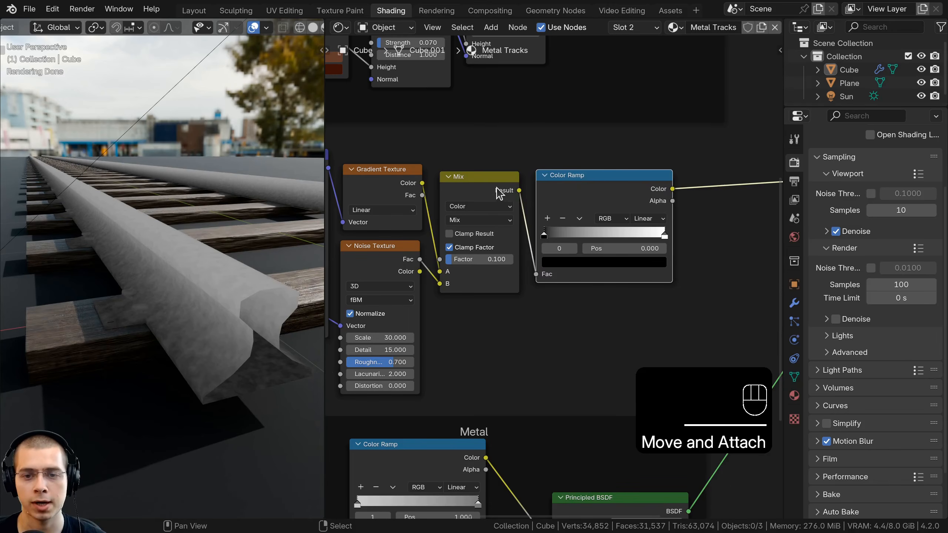
{"action": "left_click", "coordinate": [554, 186]}
Sharpen the mask by moving the Color Ramp's black stop inward and its white stop to about 0.261
{"action": "scroll", "coordinate": [504, 201], "scroll_direction": "up", "scroll_amount": 3}
{"action": "left_click_drag", "start_coordinate": [391, 226], "coordinate": [407, 226]}
{"action": "left_click_drag", "start_coordinate": [545, 227], "coordinate": [404, 207]}
{"action": "scroll", "coordinate": [428, 224], "scroll_direction": "up", "scroll_amount": 1}
{"action": "scroll", "coordinate": [115, 200], "scroll_direction": "up", "scroll_amount": 4}
{"action": "left_click", "coordinate": [407, 208]}
{"action": "left_click_drag", "start_coordinate": [426, 208], "coordinate": [427, 208]}
{"action": "scroll", "coordinate": [198, 264], "scroll_direction": "down", "scroll_amount": 4}
{"action": "scroll", "coordinate": [198, 264], "scroll_direction": "up", "scroll_amount": 4}
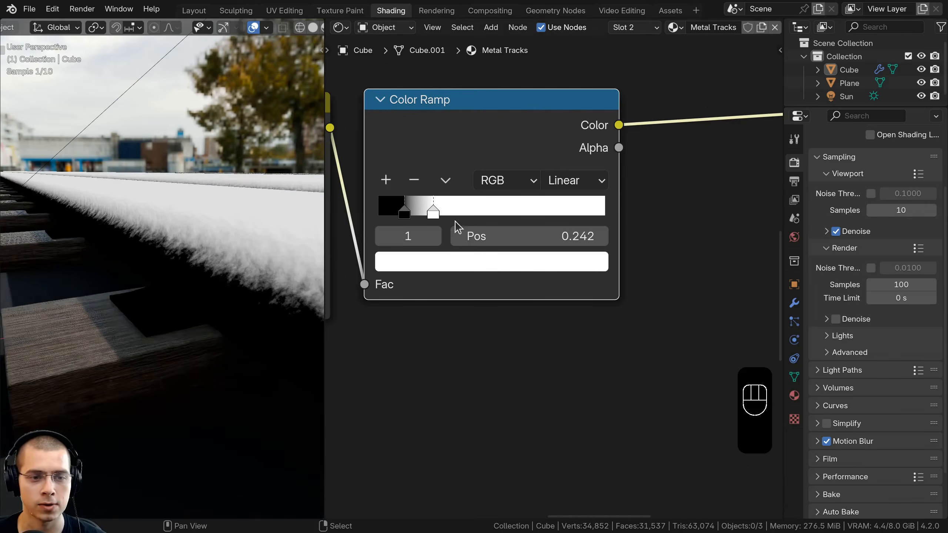
Join the Mapping, Gradient Texture, Noise Texture, Mix and Color Ramp nodes of the mask into a frame
{"action": "left_click_drag", "start_coordinate": [571, 330], "coordinate": [302, 220]}
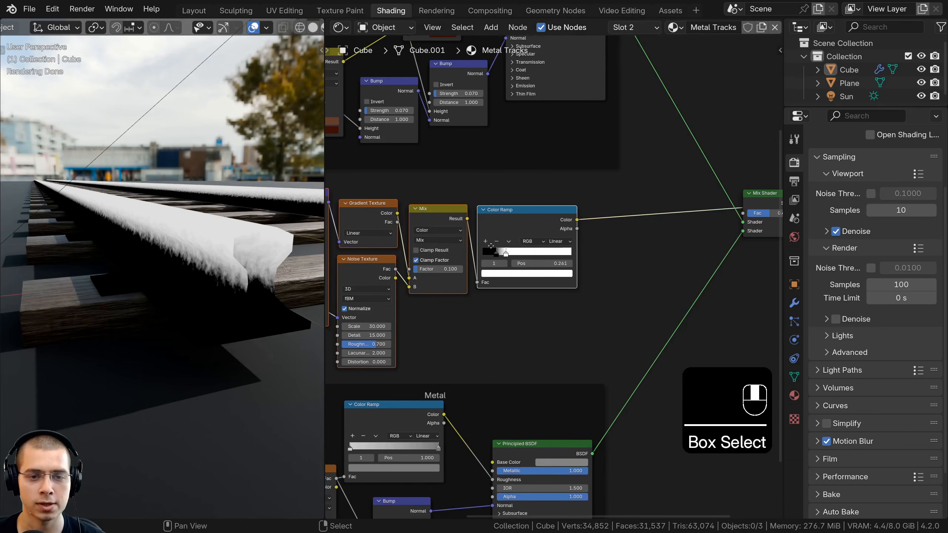
{"action": "scroll", "coordinate": [613, 296], "scroll_direction": "down", "scroll_amount": 3}
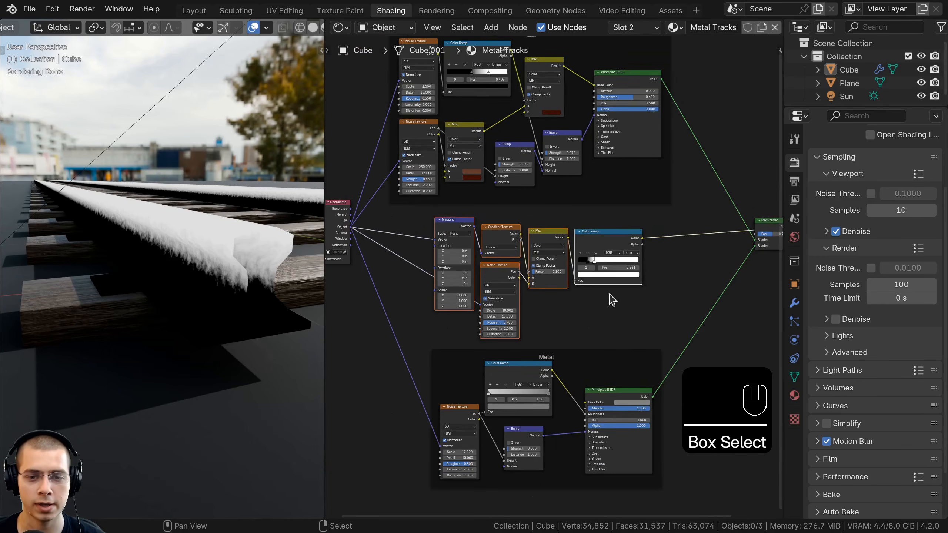
{"action": "key", "text": "ctrl+j"}
{"action": "scroll", "coordinate": [492, 234], "scroll_direction": "up", "scroll_amount": 1}
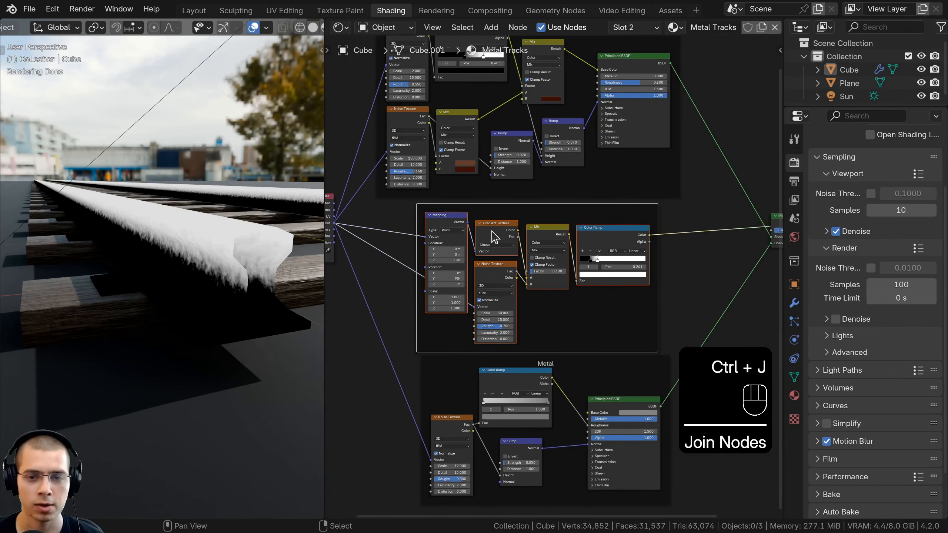
{"action": "key", "text": "a"}
Shift the Metal frame down slightly and label the new frame Mask
{"action": "left_click_drag", "start_coordinate": [551, 365], "coordinate": [550, 368]}
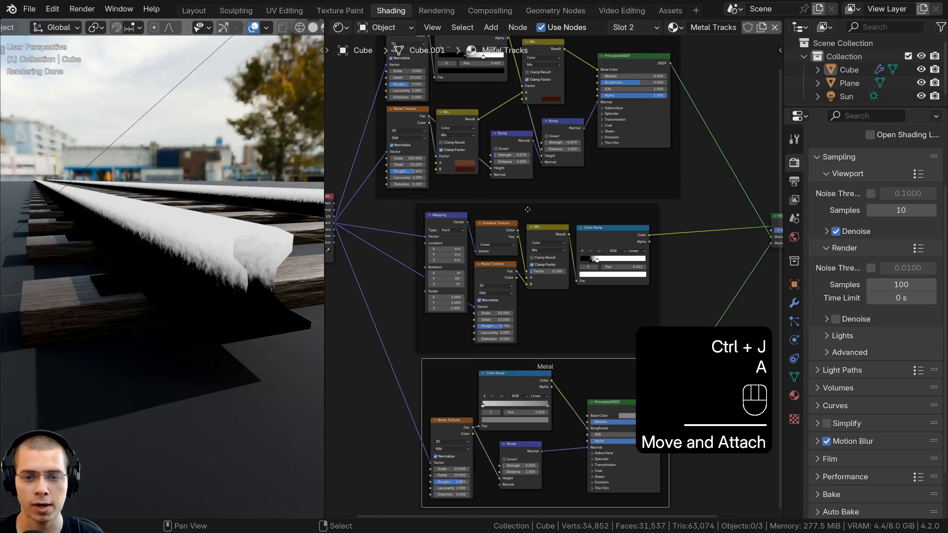
{"action": "left_click_drag", "start_coordinate": [528, 210], "coordinate": [526, 211]}
{"action": "key", "text": "F2"}
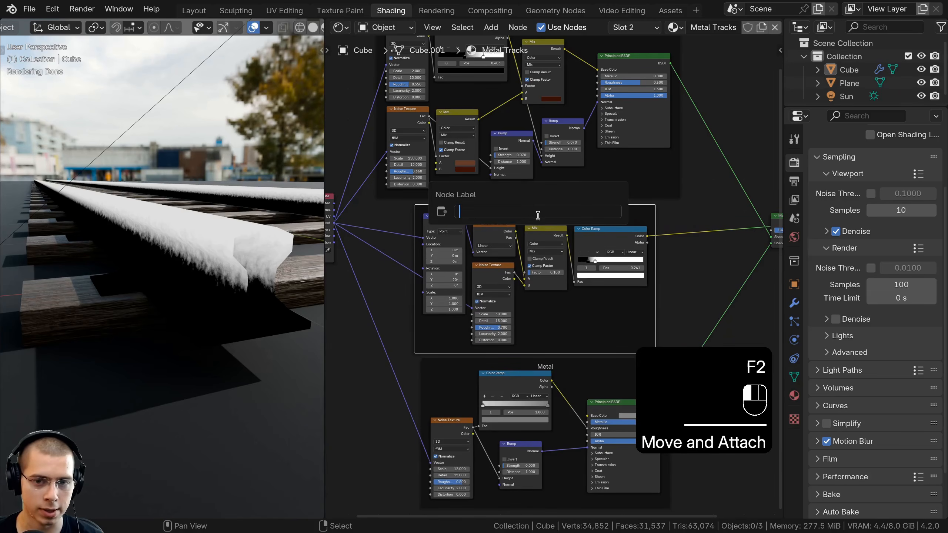
{"action": "key", "text": "Return"}
{"action": "key", "text": "a"}
Connect the mask's Color Ramp to the Mix Shader's Fac and output the Mix Shader to the material
{"action": "middle_click_drag", "start_coordinate": [680, 265], "coordinate": [504, 262]}
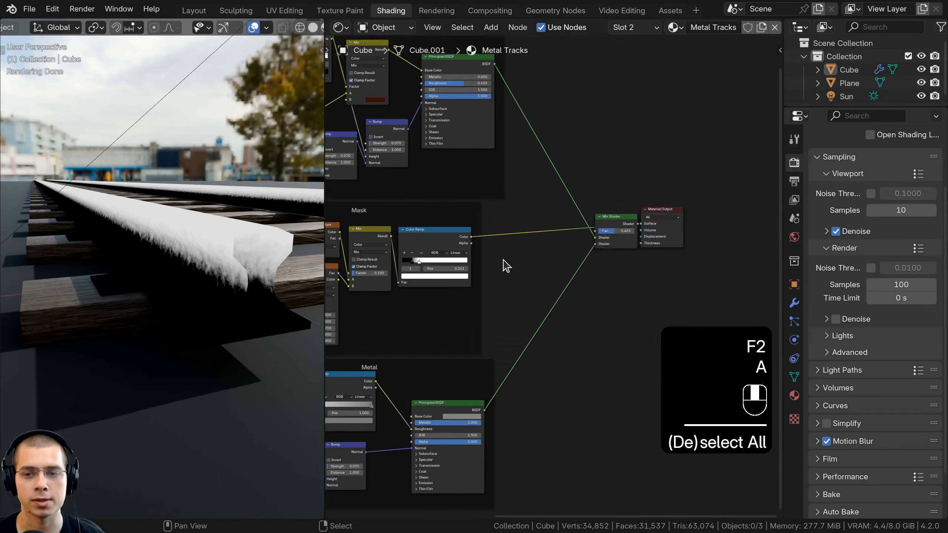
{"action": "scroll", "coordinate": [505, 262], "scroll_direction": "up", "scroll_amount": 4}
{"action": "left_click", "coordinate": [433, 217]}
{"action": "middle_click_drag", "start_coordinate": [433, 217], "coordinate": [473, 227]}
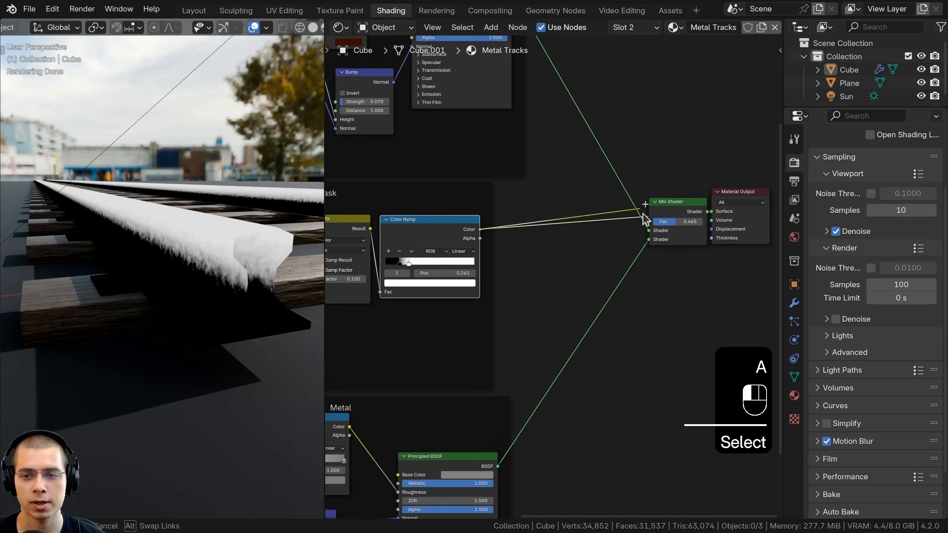
{"action": "left_click_drag", "start_coordinate": [648, 220], "coordinate": [649, 221]}
{"action": "left_click_drag", "start_coordinate": [668, 203], "coordinate": [648, 204]}
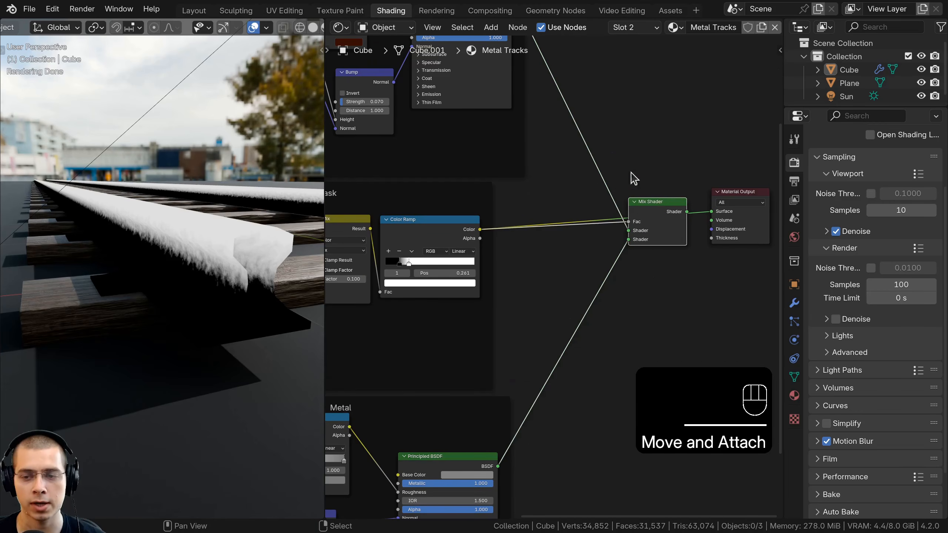
{"action": "left_click", "coordinate": [660, 208], "text": "ctrl+shift"}
Try varying the rust transition with the mask Color Ramp's white stop and the Mix node's factor
{"action": "middle_click_drag", "start_coordinate": [154, 287], "coordinate": [173, 225]}
{"action": "scroll", "coordinate": [427, 263], "scroll_direction": "up", "scroll_amount": 2}
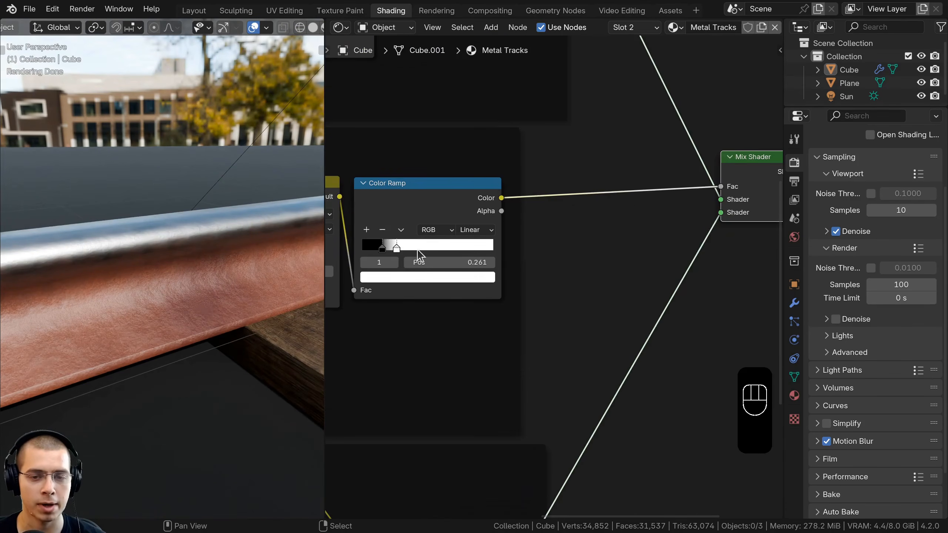
{"action": "left_click_drag", "start_coordinate": [437, 247], "coordinate": [381, 251]}
{"action": "left_click", "coordinate": [391, 250]}
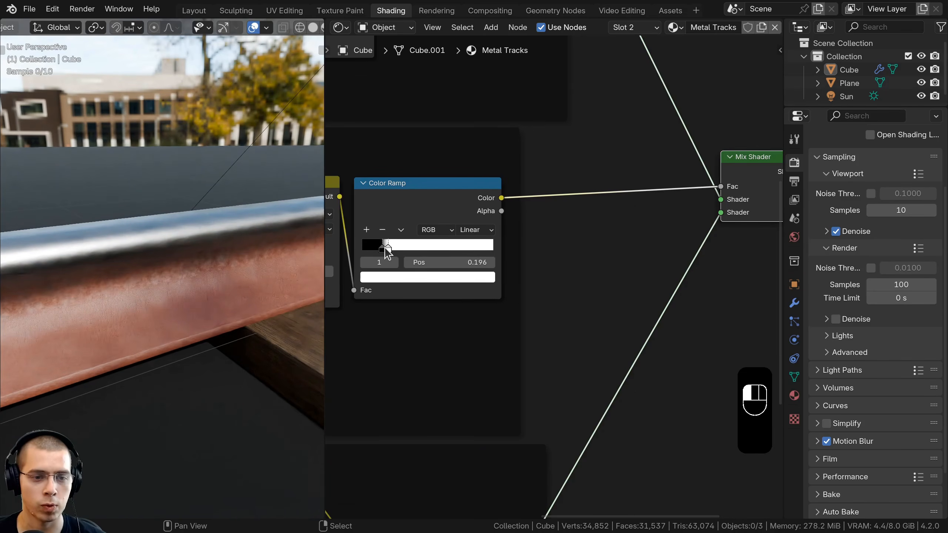
{"action": "middle_click_drag", "start_coordinate": [367, 309], "coordinate": [542, 296]}
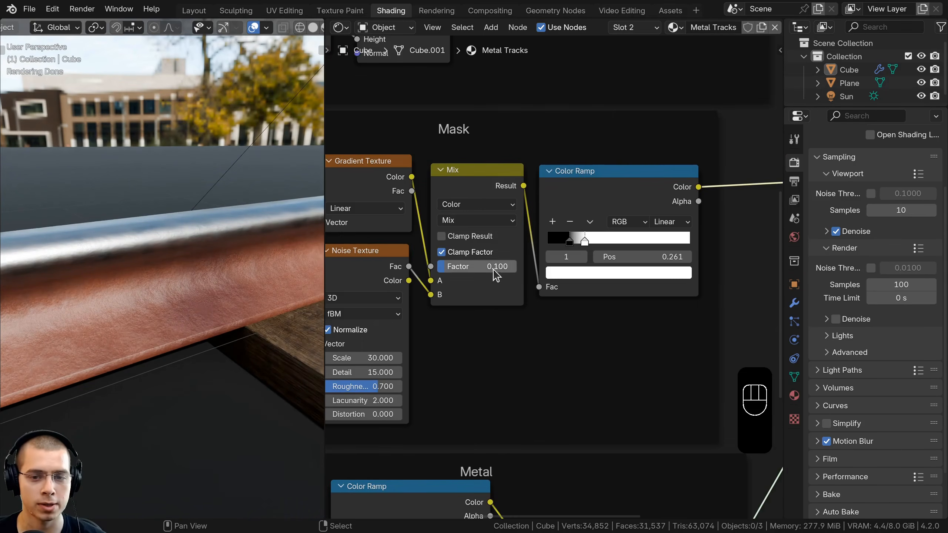
{"action": "mouse_move", "coordinate": [478, 266]}
{"action": "left_mouse_down"}
{"action": "mouse_move", "coordinate": [500, 267]}
{"action": "mouse_move", "coordinate": [463, 266]}
{"action": "mouse_move", "coordinate": [473, 267]}
{"action": "left_mouse_up"}
Save the project file Railroad Tracks1.blend
{"action": "scroll", "coordinate": [271, 286], "scroll_direction": "down", "scroll_amount": 8}
{"action": "middle_click_drag", "start_coordinate": [271, 286], "coordinate": [273, 250]}
{"action": "key", "text": "ctrl+s"}
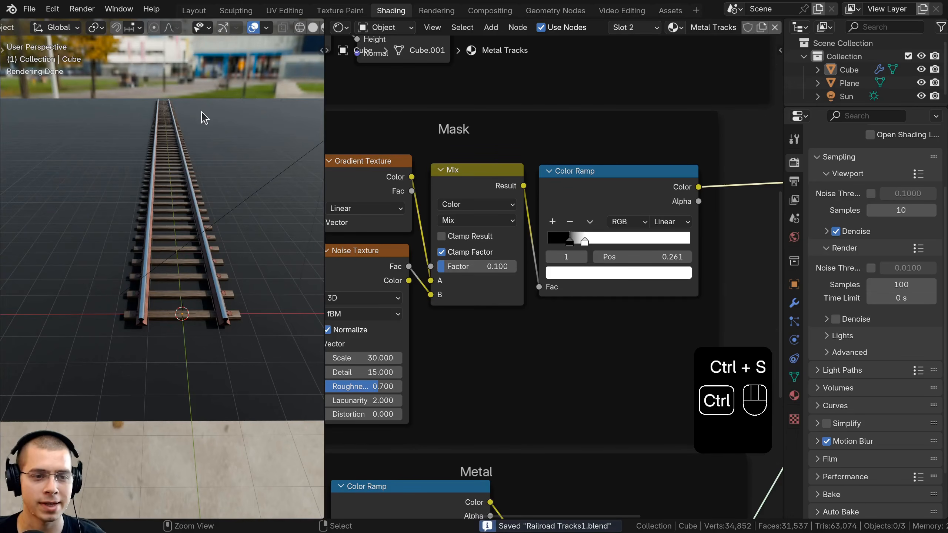
Switch to the Layout workspace and show the whole track and ground plane in Solid shading
{"action": "left_click", "coordinate": [194, 10]}
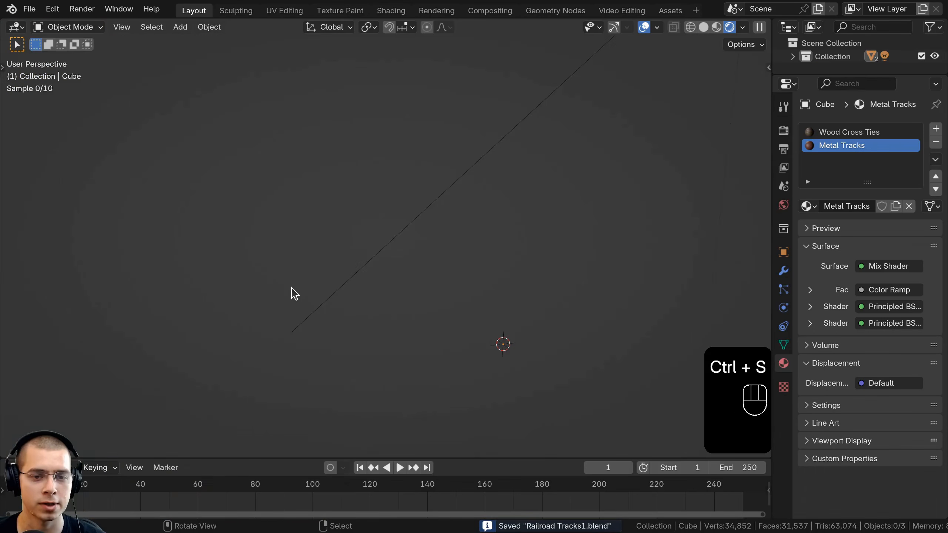
{"action": "key", "text": "z"}
{"action": "left_click", "coordinate": [612, 281]}
{"action": "scroll", "coordinate": [535, 267], "scroll_direction": "down", "scroll_amount": 4}
{"action": "mouse_move", "coordinate": [484, 288]}
{"action": "middle_mouse_down"}
{"action": "mouse_move", "coordinate": [439, 331]}
{"action": "mouse_move", "coordinate": [396, 332]}
{"action": "mouse_move", "coordinate": [392, 456]}
{"action": "middle_mouse_up"}
{"action": "scroll", "coordinate": [439, 331], "scroll_direction": "down", "scroll_amount": 5}
{"action": "scroll", "coordinate": [332, 125], "scroll_direction": "down", "scroll_amount": 4}
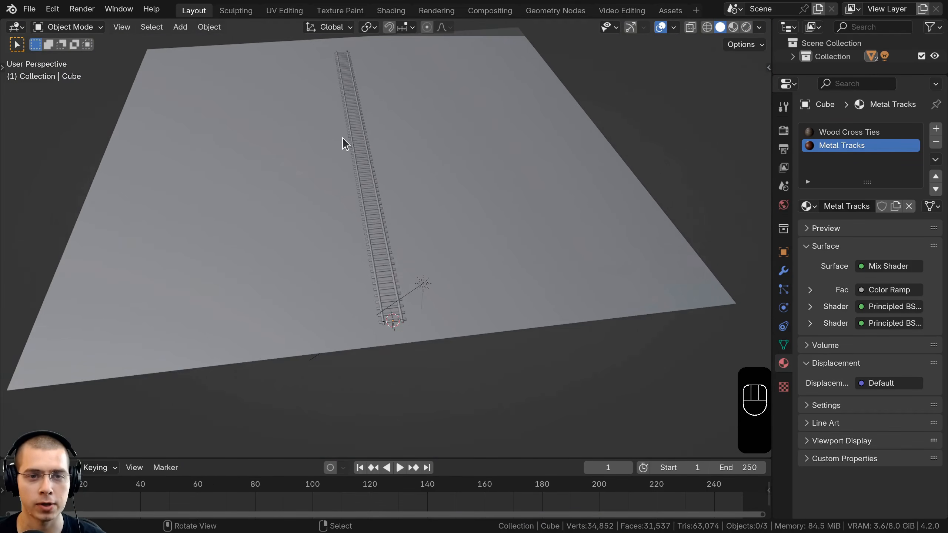
Move the sun light sideways, well clear of the railroad track
{"action": "middle_click_drag", "start_coordinate": [343, 138], "coordinate": [338, 75]}
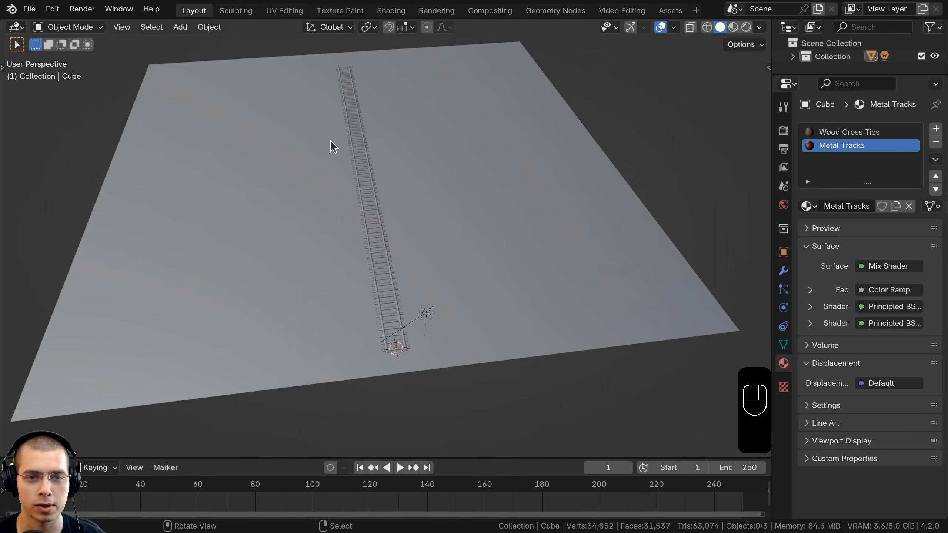
{"action": "middle_click_drag", "start_coordinate": [422, 179], "coordinate": [378, 127]}
{"action": "scroll", "coordinate": [377, 157], "scroll_direction": "up", "scroll_amount": 2}
{"action": "middle_click_drag", "start_coordinate": [376, 178], "coordinate": [368, 157], "text": "shift"}
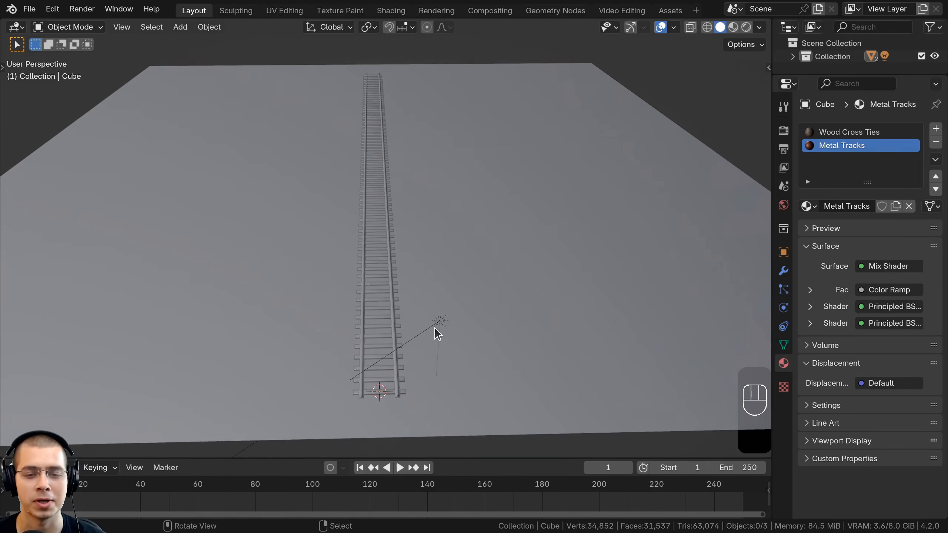
{"action": "left_click", "coordinate": [457, 328]}
{"action": "key", "text": "g"}
Add a Path curve and, in top view, move it about 43 m along Y to the middle of the track
{"action": "key", "text": "shift+a"}
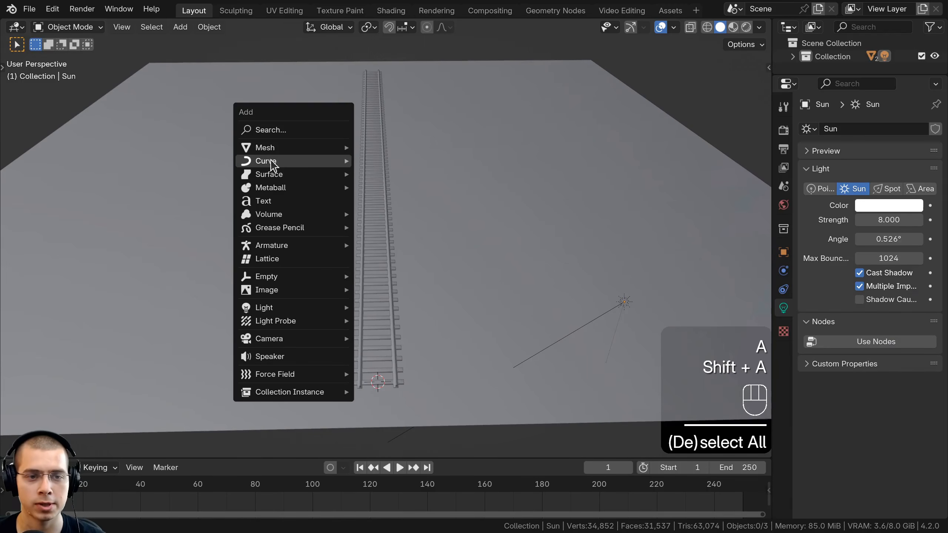
{"action": "mouse_move", "coordinate": [271, 163]}
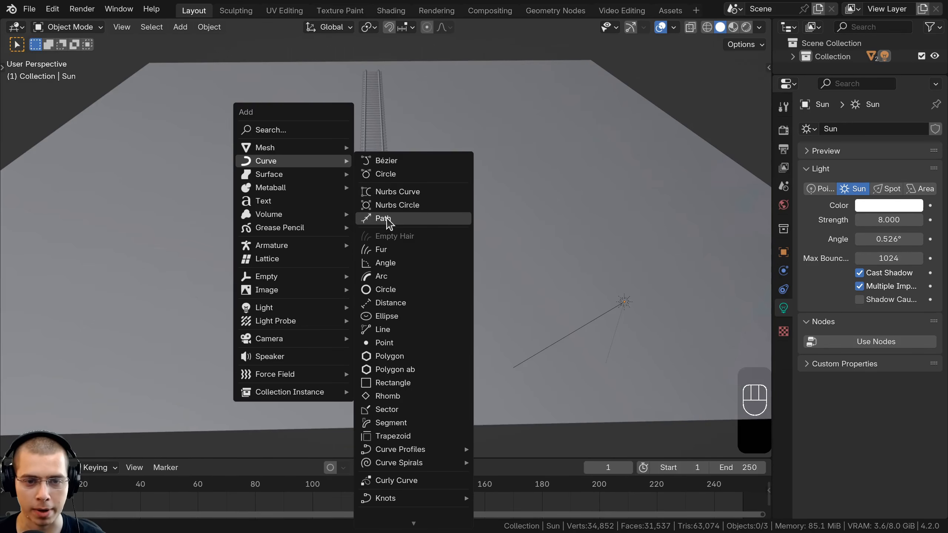
{"action": "left_click", "coordinate": [388, 219]}
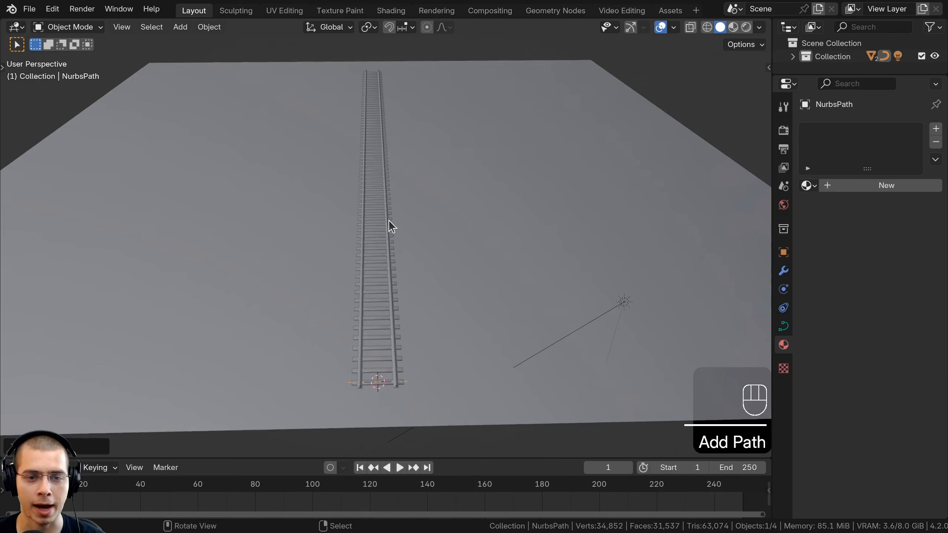
{"action": "middle_click_drag", "start_coordinate": [380, 375], "coordinate": [375, 265], "text": "shift"}
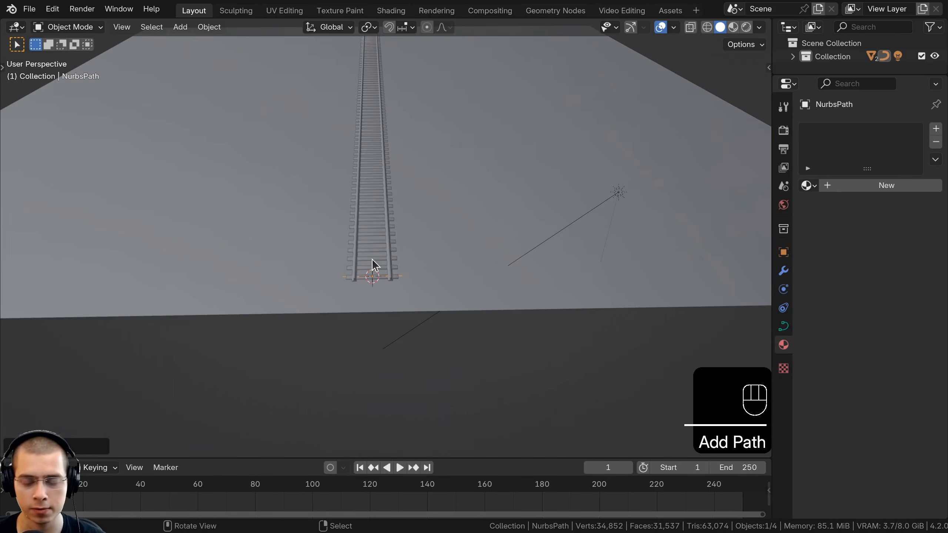
{"action": "key", "text": "KP_7"}
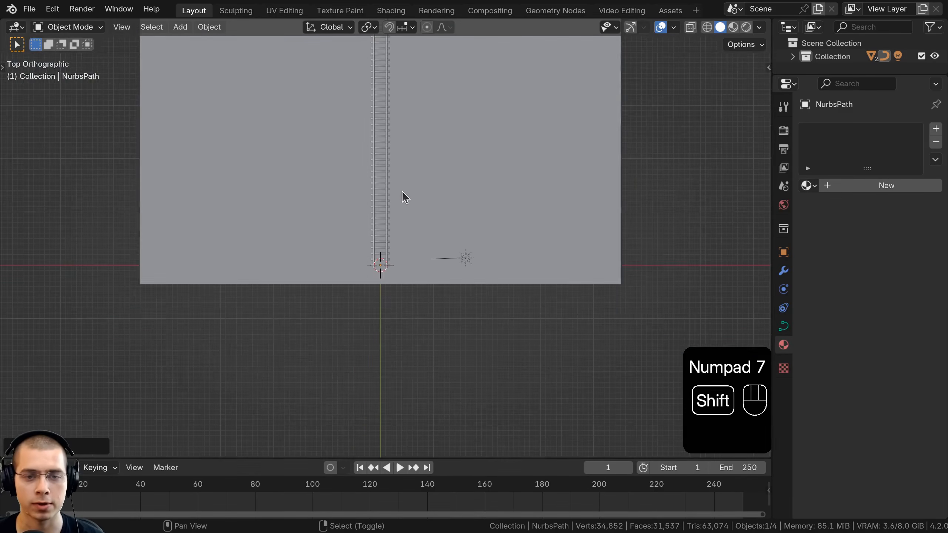
{"action": "middle_click_drag", "start_coordinate": [404, 196], "coordinate": [394, 372], "text": "shift"}
{"action": "key", "text": "g"}
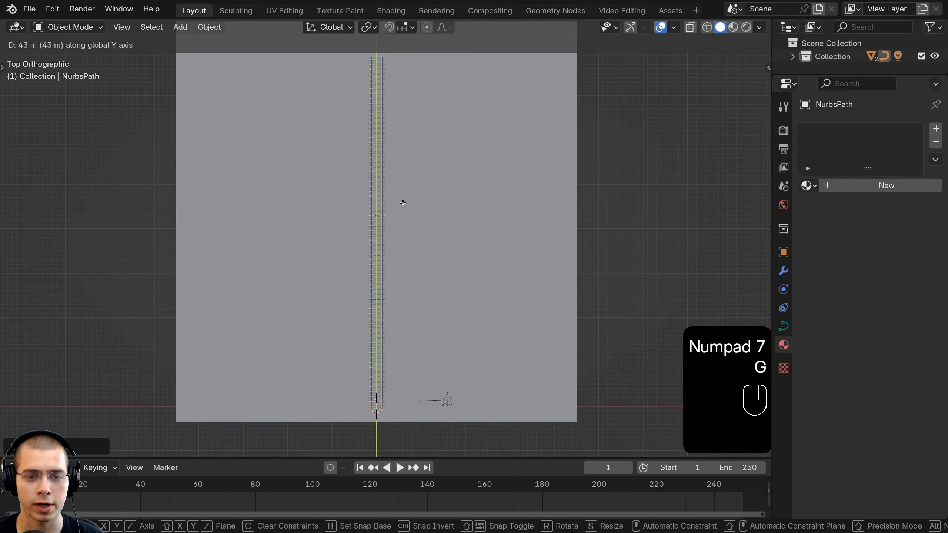
{"action": "left_click", "coordinate": [402, 206]}
{"action": "scroll", "coordinate": [390, 219], "scroll_direction": "down", "scroll_amount": 2}
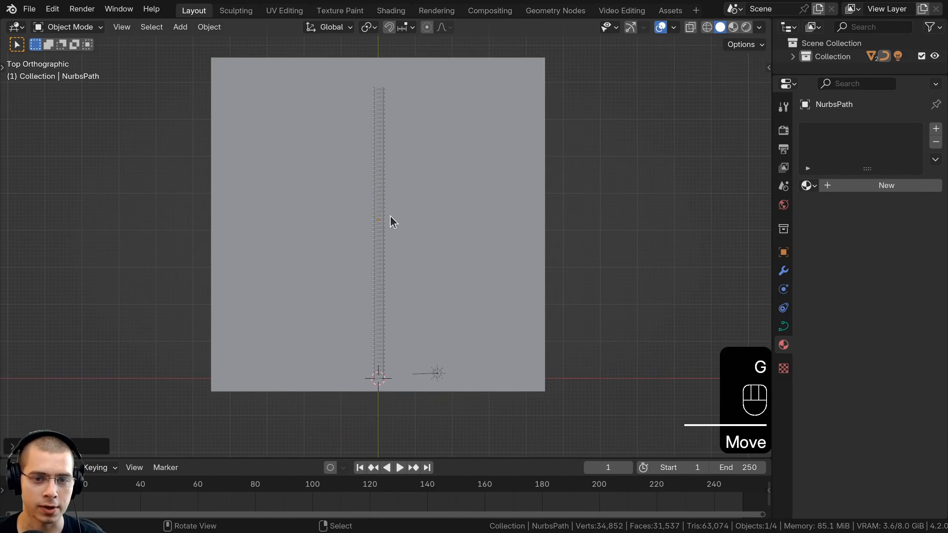
Scale up the path's control points in Edit Mode and rotate them 90° so the path runs along the track
{"action": "key", "text": "Tab"}
{"action": "key", "text": "s"}
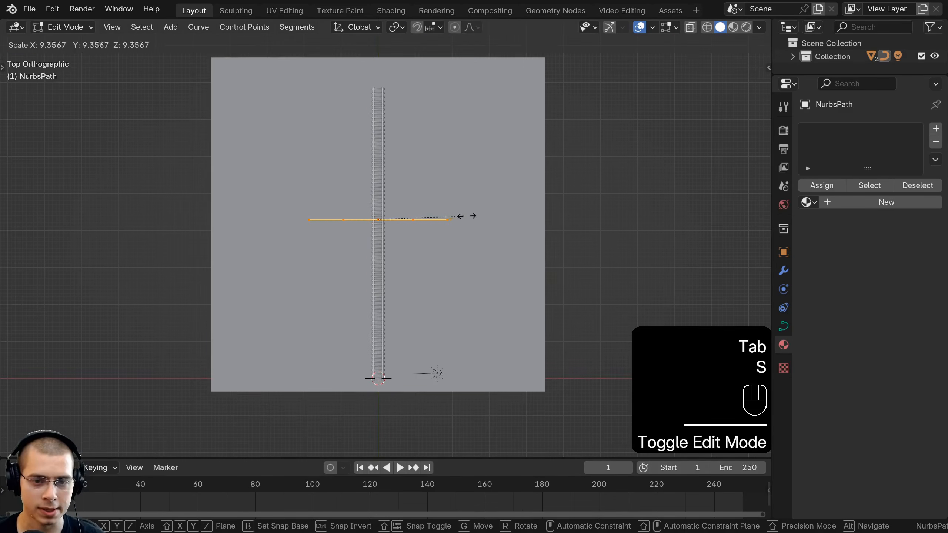
{"action": "left_click", "coordinate": [618, 207]}
{"action": "key", "text": "r"}
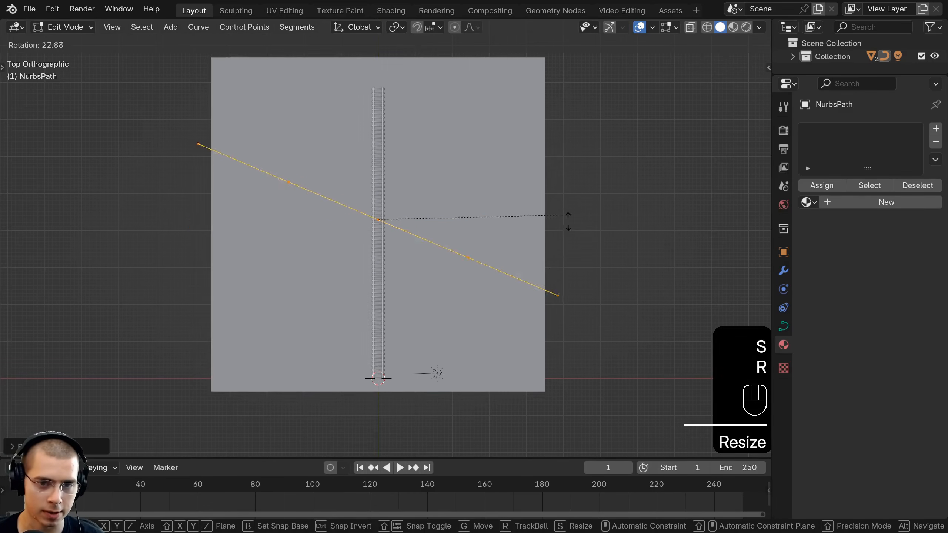
{"action": "type", "text": "90"}
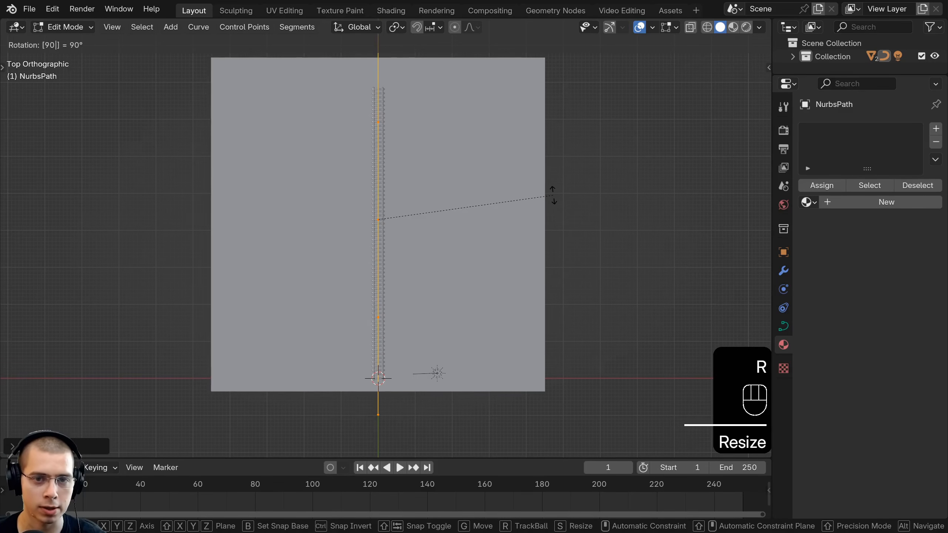
{"action": "left_click", "coordinate": [565, 192]}
Scale the path down to about the track's length and shift it along Y to line up with the track
{"action": "key", "text": "s"}
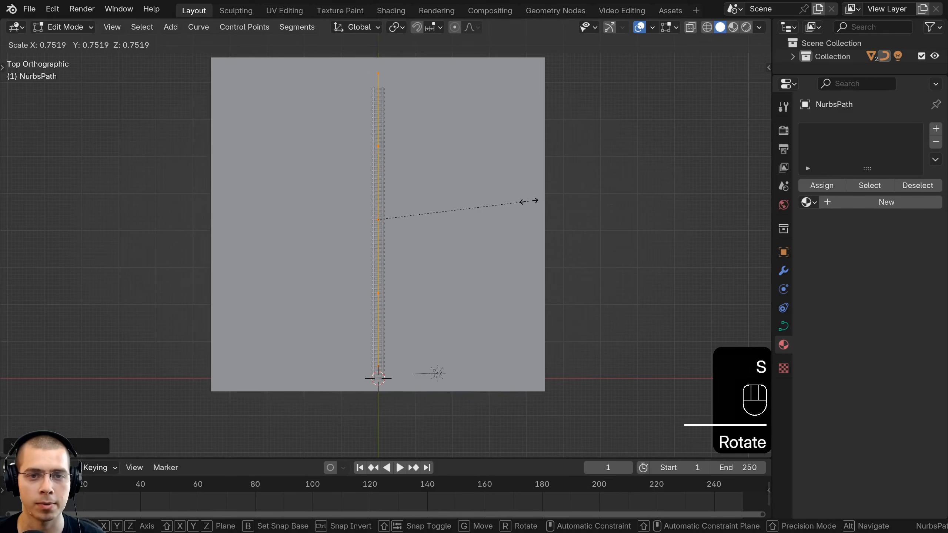
{"action": "left_click", "coordinate": [524, 201]}
{"action": "key", "text": "g"}
{"action": "key", "text": "y"}
{"action": "left_click", "coordinate": [506, 217]}
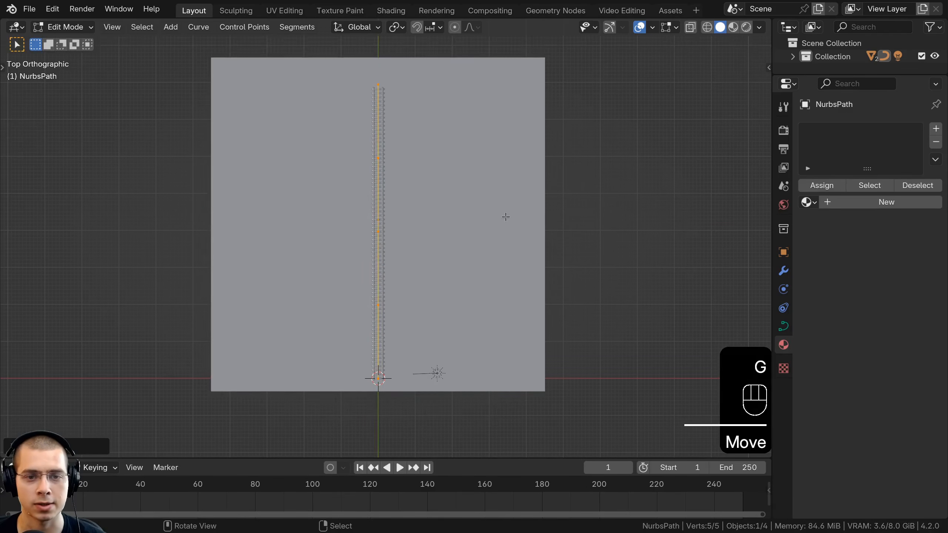
Move the path's individual control points to bend it into a gentle S-curve around the track
{"action": "left_click", "coordinate": [378, 155]}
{"action": "key", "text": "g"}
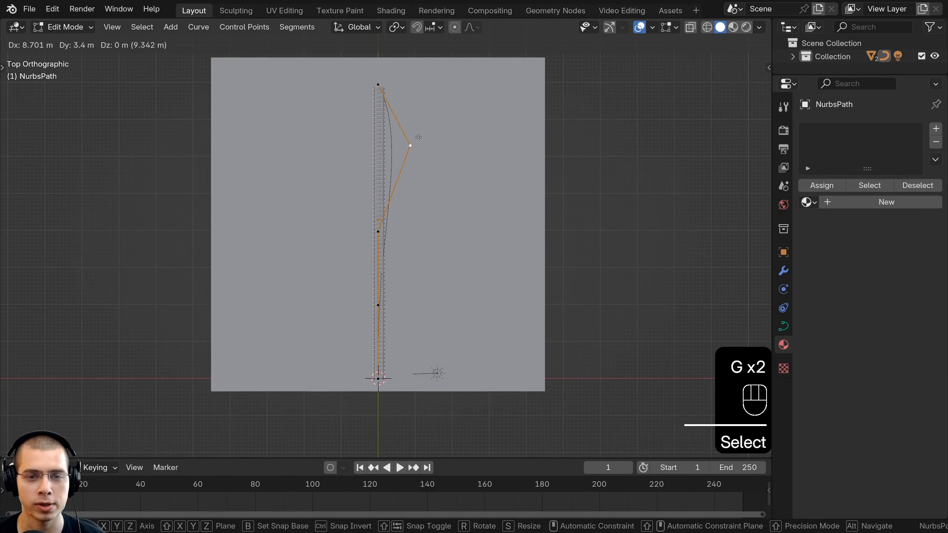
{"action": "left_click", "coordinate": [392, 200]}
{"action": "key", "text": "g"}
{"action": "left_click", "coordinate": [321, 217]}
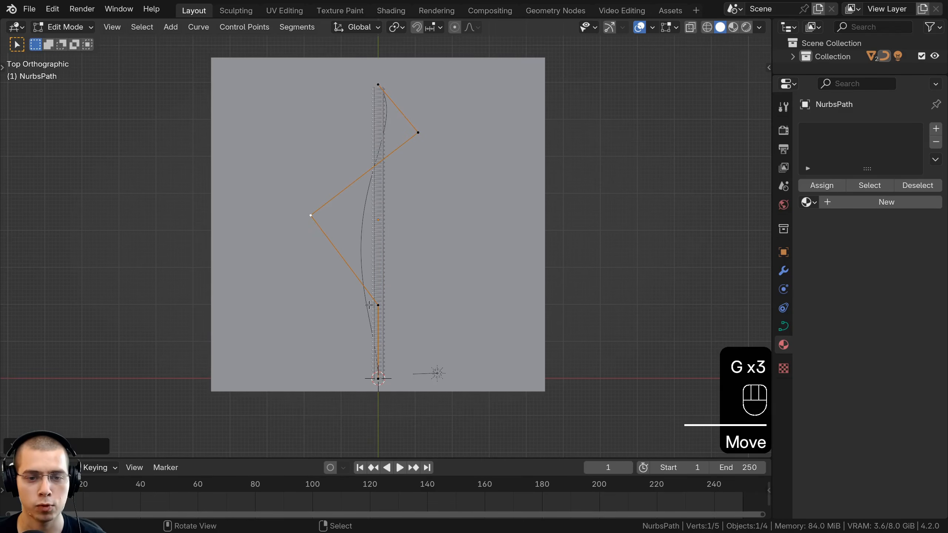
{"action": "left_click", "coordinate": [378, 305]}
{"action": "key", "text": "g"}
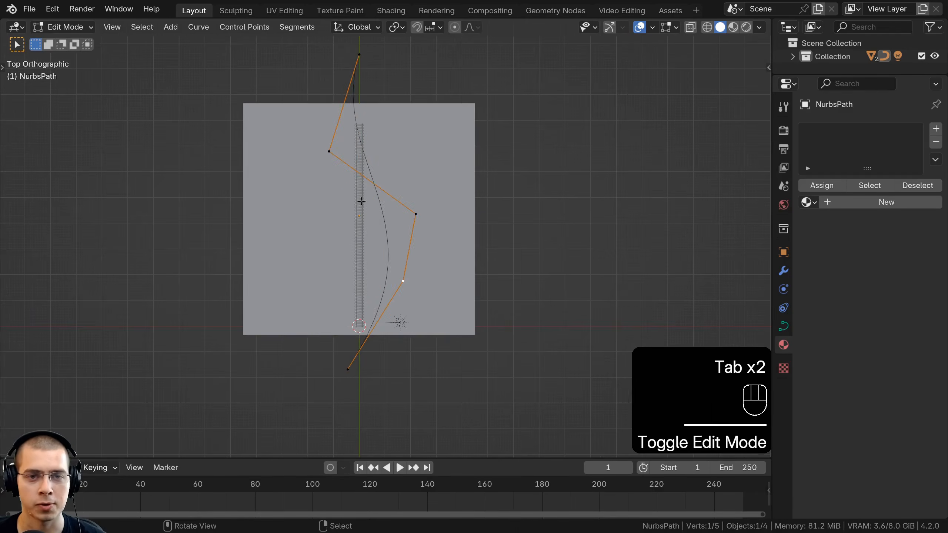
{"action": "key", "text": "Tab"}
{"action": "scroll", "coordinate": [378, 188], "scroll_direction": "up", "scroll_amount": 3}
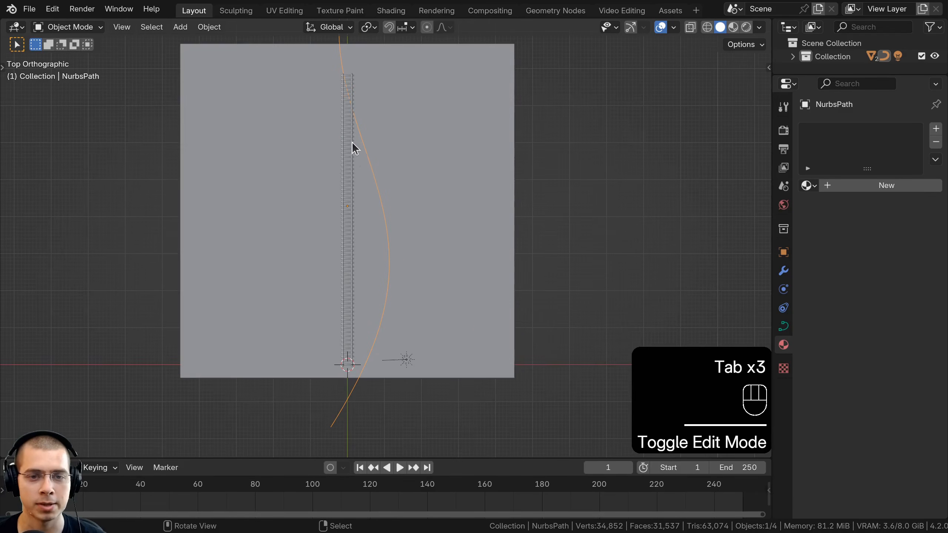
Scale and reposition all of the path's points so the curve roughly spans the track's length
{"action": "scroll", "coordinate": [353, 146], "scroll_direction": "down", "scroll_amount": 4}
{"action": "key", "text": "g"}
{"action": "key", "text": "Tab"}
{"action": "key", "text": "a"}
{"action": "key", "text": "a"}
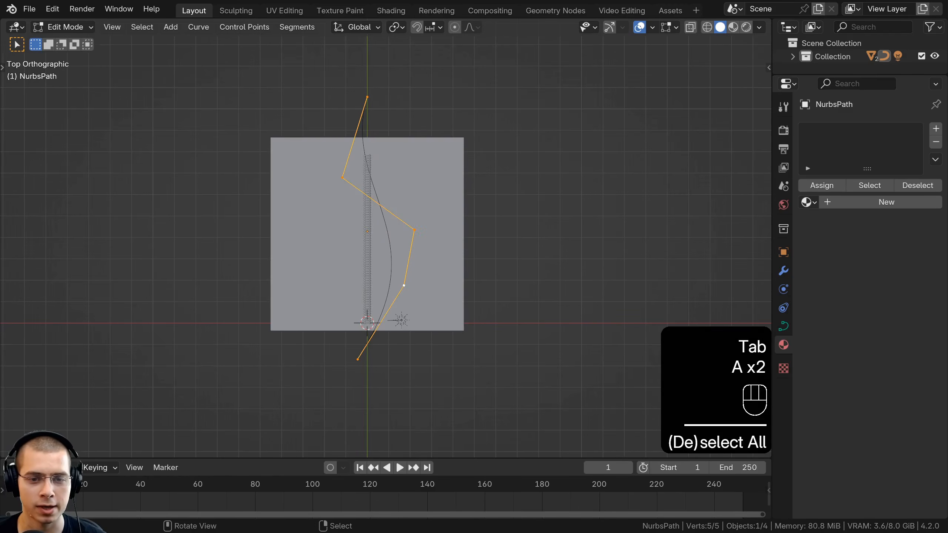
{"action": "key", "text": "s"}
{"action": "key", "text": "g"}
{"action": "left_click", "coordinate": [477, 199]}
{"action": "key", "text": "Tab"}
{"action": "scroll", "coordinate": [360, 209], "scroll_direction": "up", "scroll_amount": 1}
{"action": "middle_click_drag", "start_coordinate": [377, 230], "coordinate": [371, 209], "text": "shift"}
{"action": "scroll", "coordinate": [360, 227], "scroll_direction": "up", "scroll_amount": 2}
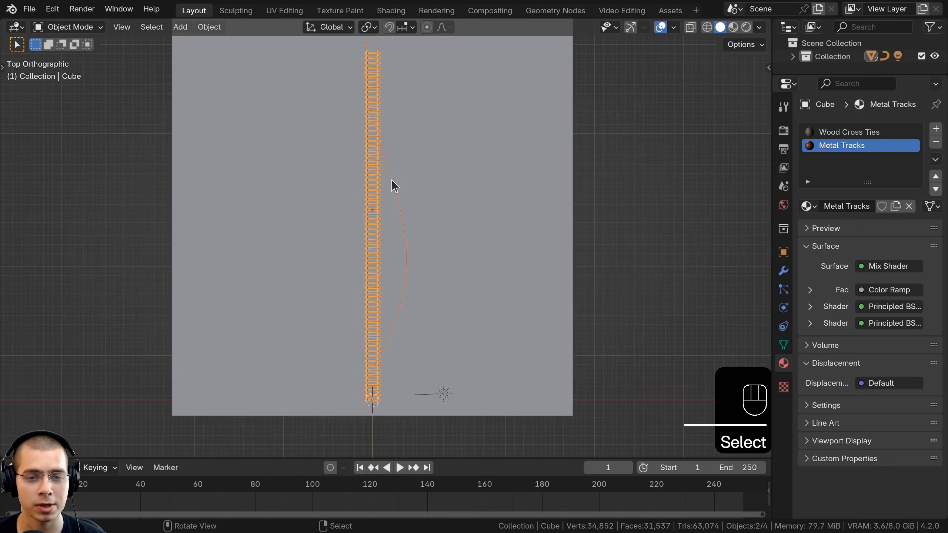
Select the path and the track together and move them along Y until they are centred on the world origin
{"action": "left_click", "coordinate": [391, 179], "text": "shift"}
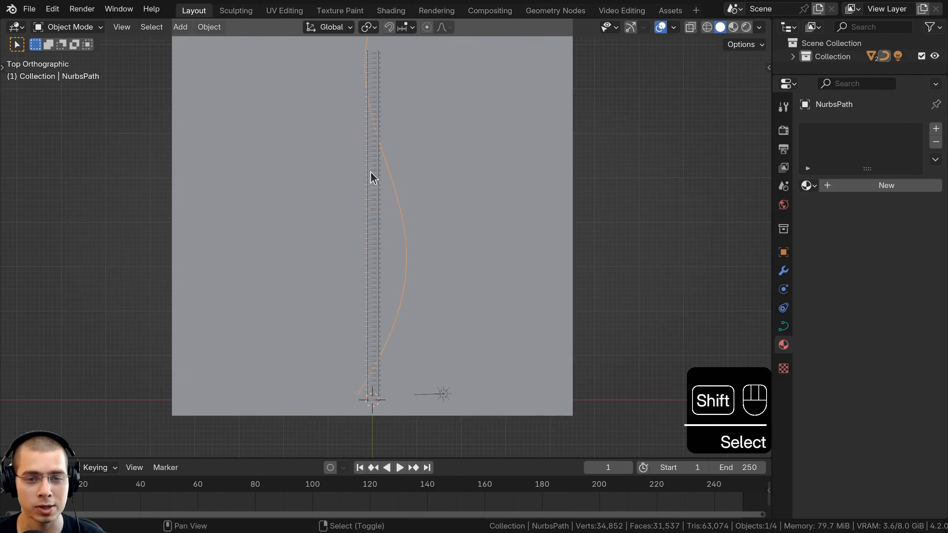
{"action": "left_click", "coordinate": [369, 169], "text": "shift"}
{"action": "scroll", "coordinate": [393, 182], "scroll_direction": "down", "scroll_amount": 3}
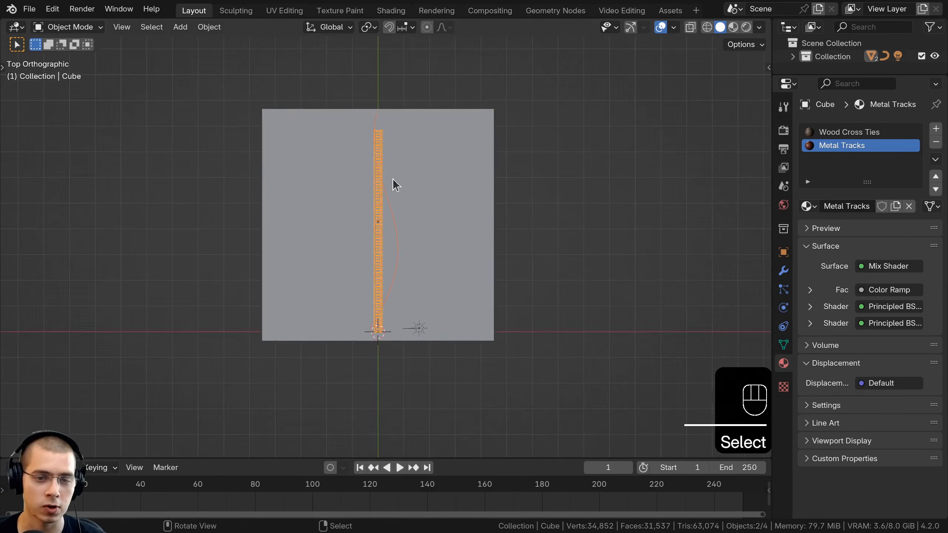
{"action": "middle_click_drag", "start_coordinate": [394, 182], "coordinate": [417, 80], "text": "shift"}
{"action": "key", "text": "g"}
{"action": "key", "text": "y"}
{"action": "left_click", "coordinate": [417, 197]}
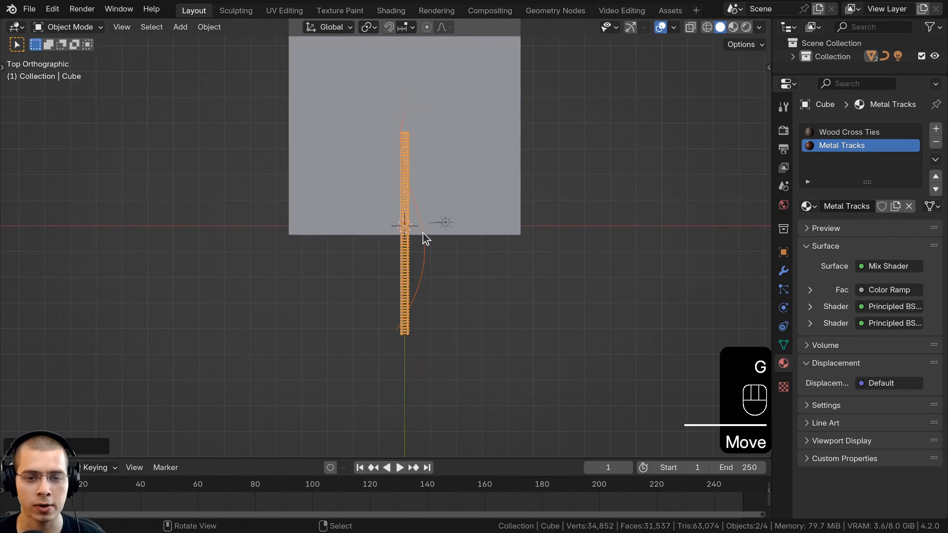
{"action": "scroll", "coordinate": [370, 183], "scroll_direction": "up", "scroll_amount": 3}
{"action": "key", "text": "g"}
{"action": "key", "text": "y"}
{"action": "left_click", "coordinate": [472, 227]}
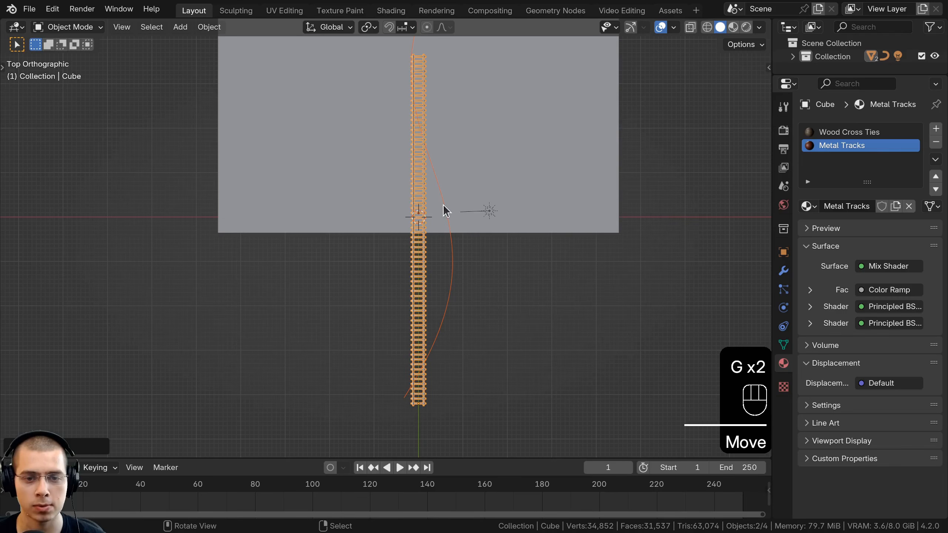
Move the ground plane and the sun light together about -43 m along Y so the plane lies under the track
{"action": "scroll", "coordinate": [443, 205], "scroll_direction": "down", "scroll_amount": 1}
{"action": "middle_click_drag", "start_coordinate": [437, 228], "coordinate": [388, 251], "text": "shift"}
{"action": "scroll", "coordinate": [388, 252], "scroll_direction": "up", "scroll_amount": 2}
{"action": "right_click", "coordinate": [488, 136]}
{"action": "scroll", "coordinate": [489, 136], "scroll_direction": "down", "scroll_amount": 5}
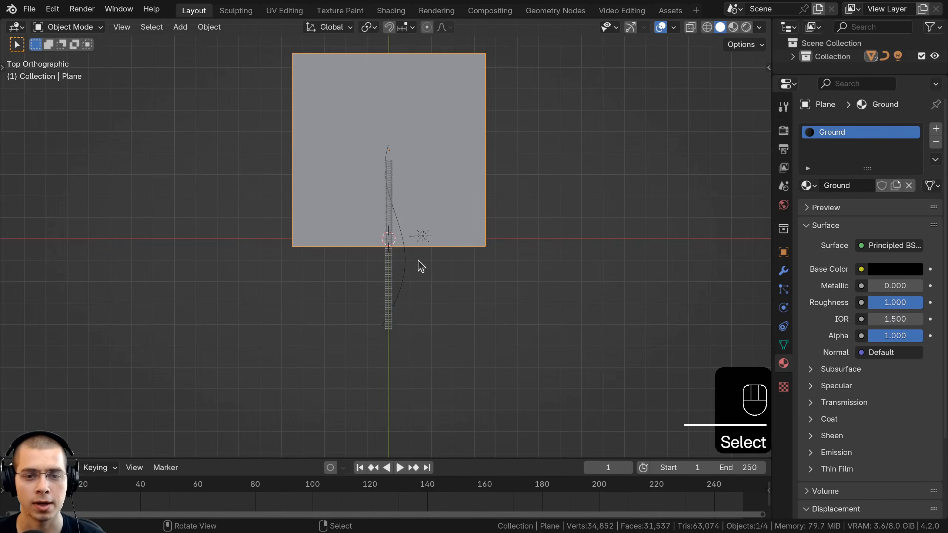
{"action": "key", "text": "b"}
{"action": "left_click_drag", "start_coordinate": [453, 267], "coordinate": [414, 157]}
{"action": "key", "text": "g"}
{"action": "middle_click_drag", "start_coordinate": [433, 175], "coordinate": [436, 277]}
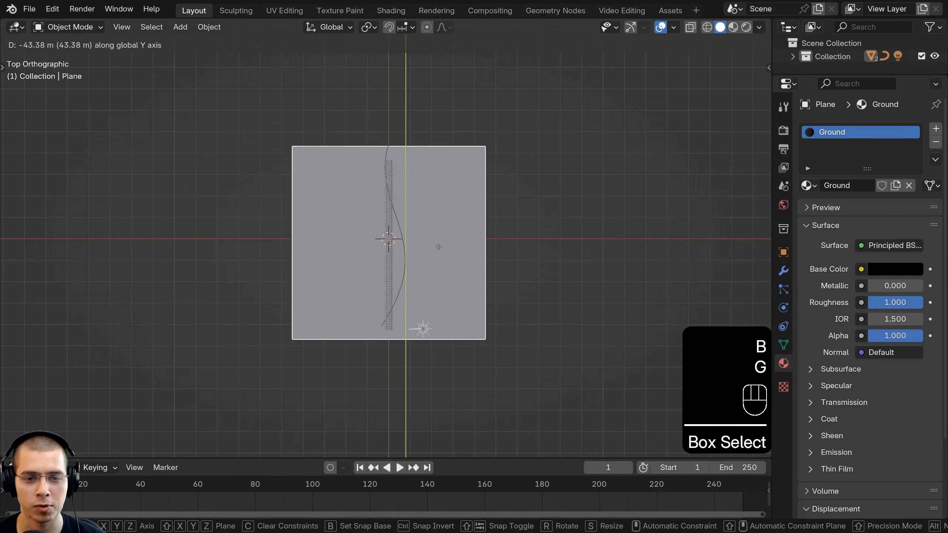
{"action": "left_click", "coordinate": [426, 276]}
{"action": "scroll", "coordinate": [424, 280], "scroll_direction": "up", "scroll_amount": 6}
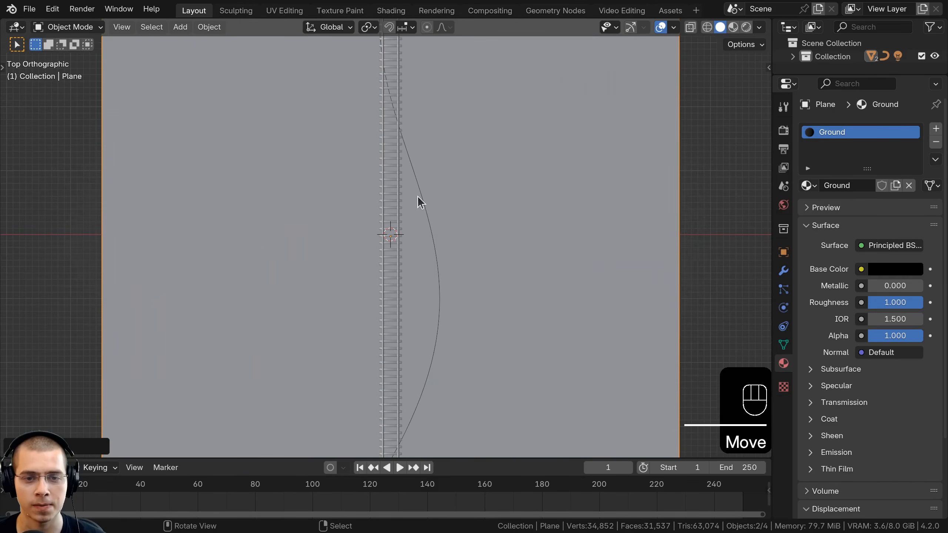
Apply the location of both the path and the track, and clear the selection
{"action": "left_click", "coordinate": [421, 193]}
{"action": "left_click", "coordinate": [391, 181], "text": "shift"}
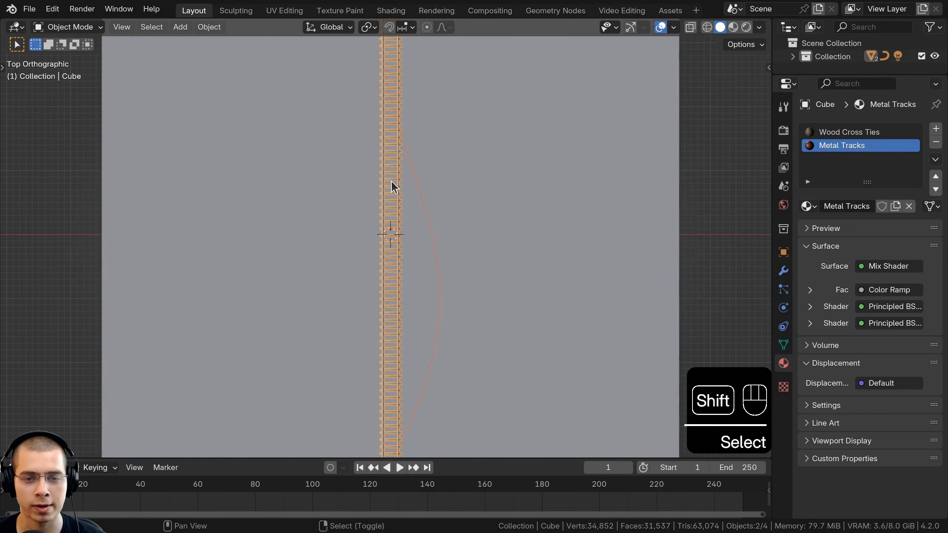
{"action": "middle_click_drag", "start_coordinate": [391, 183], "coordinate": [390, 182], "text": "shift"}
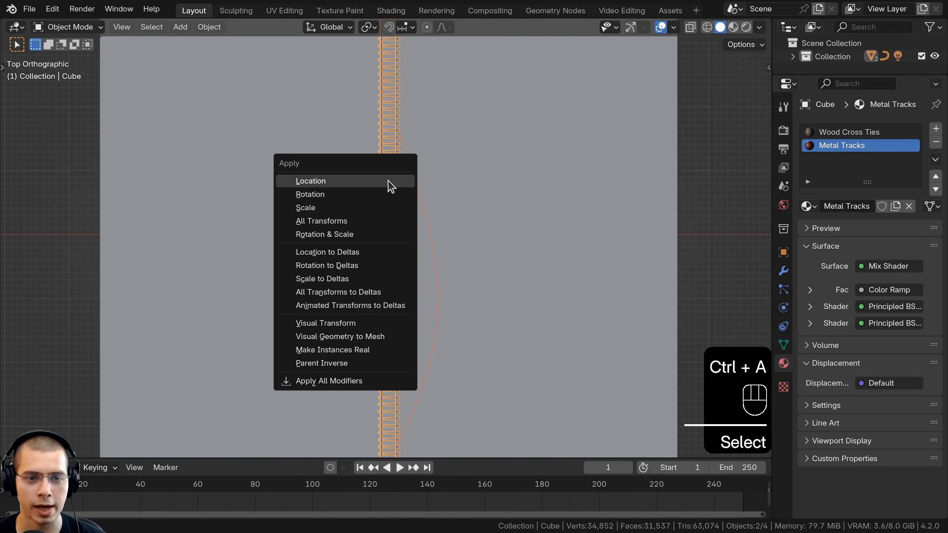
{"action": "left_click", "coordinate": [305, 182]}
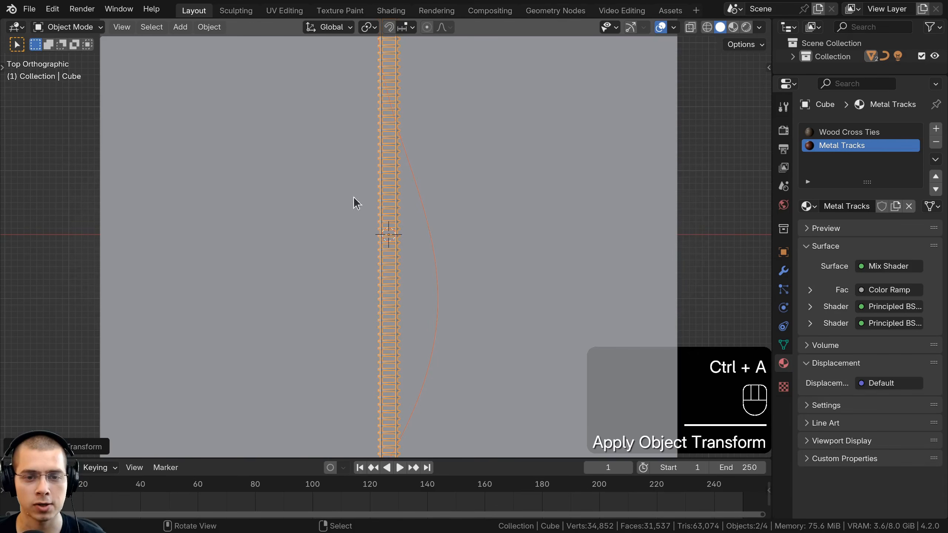
{"action": "scroll", "coordinate": [381, 248], "scroll_direction": "down", "scroll_amount": 6}
{"action": "key", "text": "a"}
{"action": "key", "text": "a"}
Add a Curve modifier to the track and set NurbsPath as its curve object
{"action": "middle_click_drag", "start_coordinate": [387, 254], "coordinate": [389, 165]}
{"action": "scroll", "coordinate": [434, 207], "scroll_direction": "up", "scroll_amount": 4}
{"action": "scroll", "coordinate": [406, 215], "scroll_direction": "up", "scroll_amount": 1}
{"action": "left_click", "coordinate": [388, 162]}
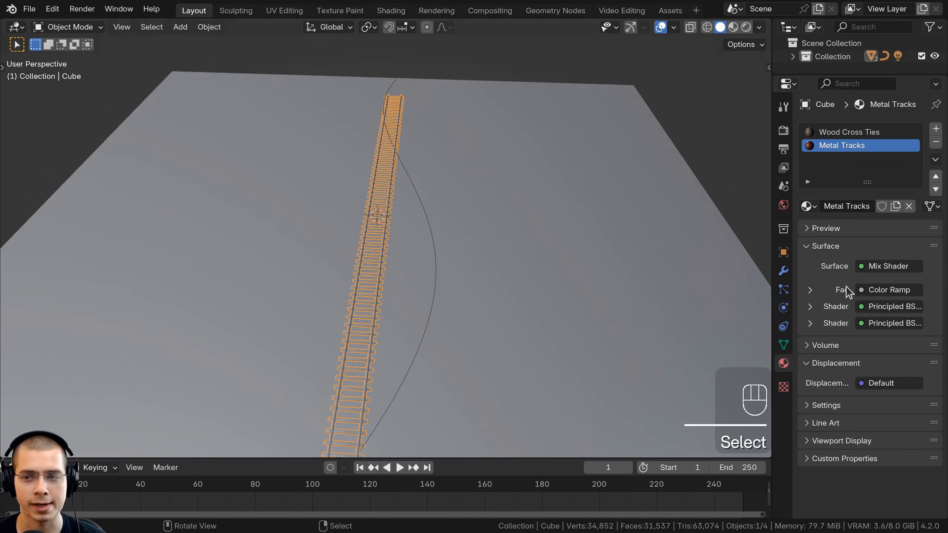
{"action": "left_click", "coordinate": [781, 272]}
{"action": "left_click", "coordinate": [855, 159]}
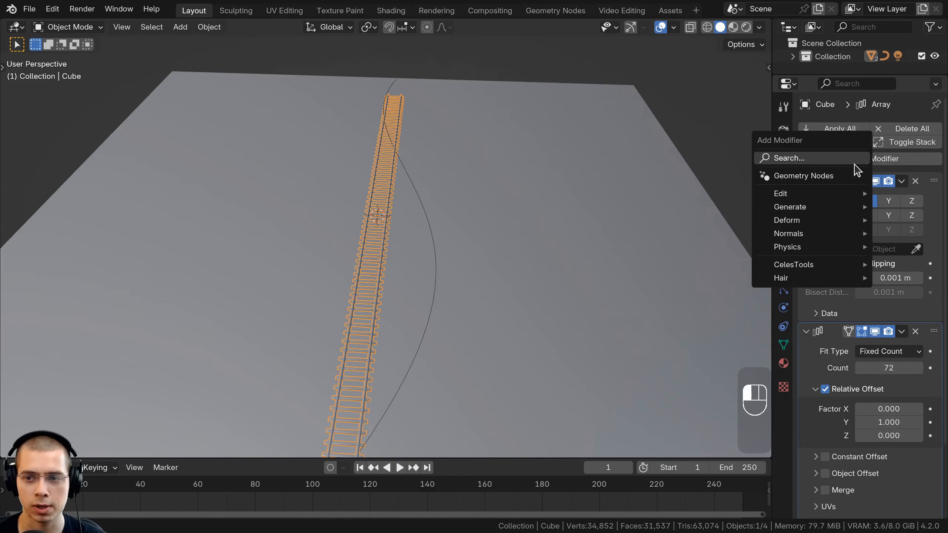
{"action": "left_click", "coordinate": [855, 163]}
{"action": "type", "text": "cur"}
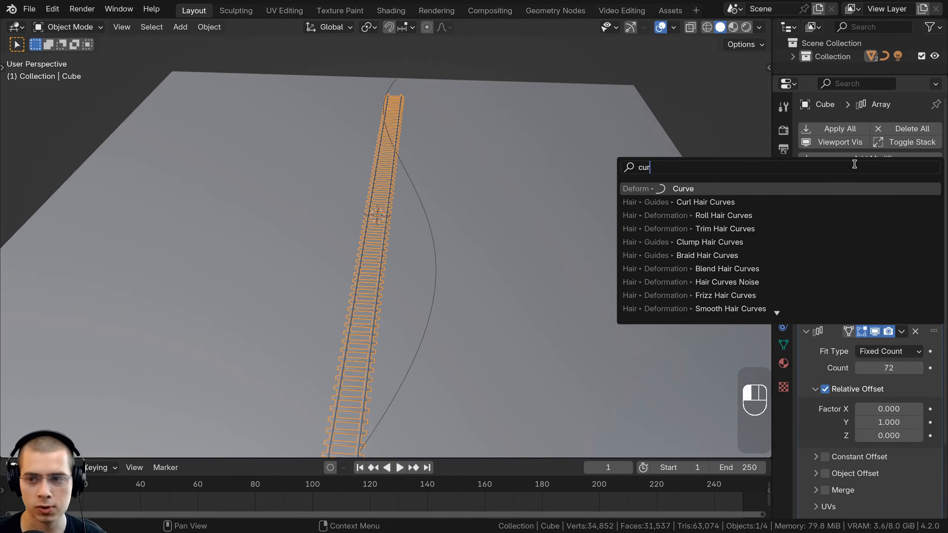
{"action": "left_click", "coordinate": [671, 189]}
{"action": "scroll", "coordinate": [839, 205], "scroll_direction": "down", "scroll_amount": 6}
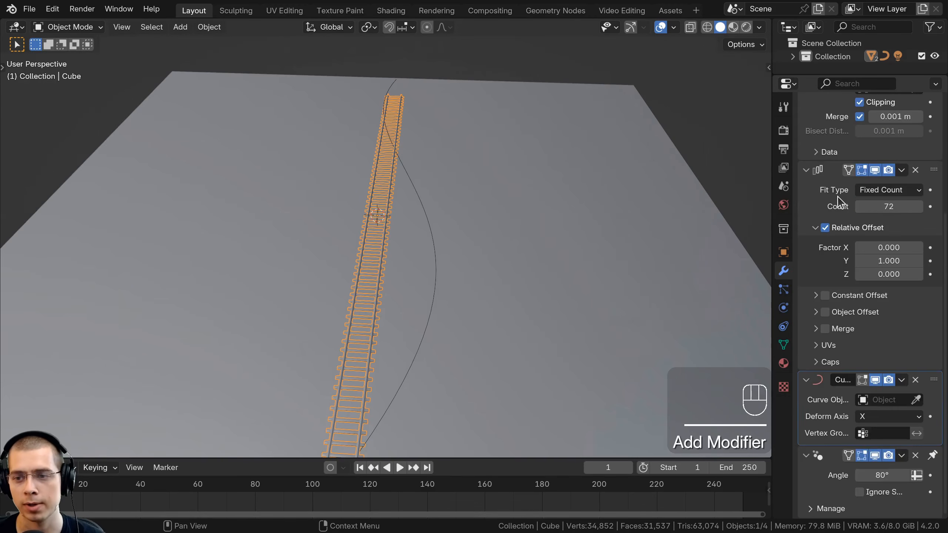
{"action": "left_click", "coordinate": [886, 401]}
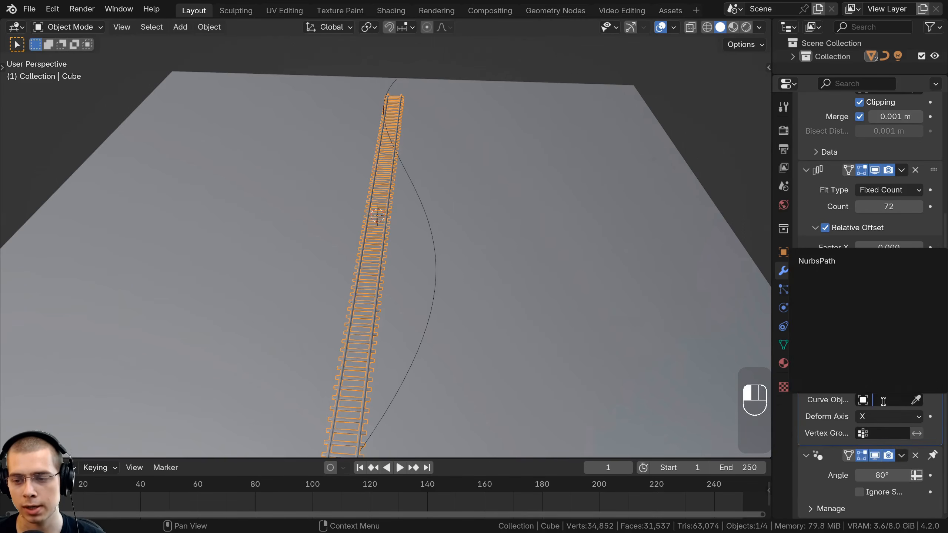
{"action": "left_click", "coordinate": [808, 260]}
Try the Curve modifier's other deform axes, from Y and Z through the negative ones, checking how the track bends
{"action": "middle_click_drag", "start_coordinate": [376, 285], "coordinate": [377, 142]}
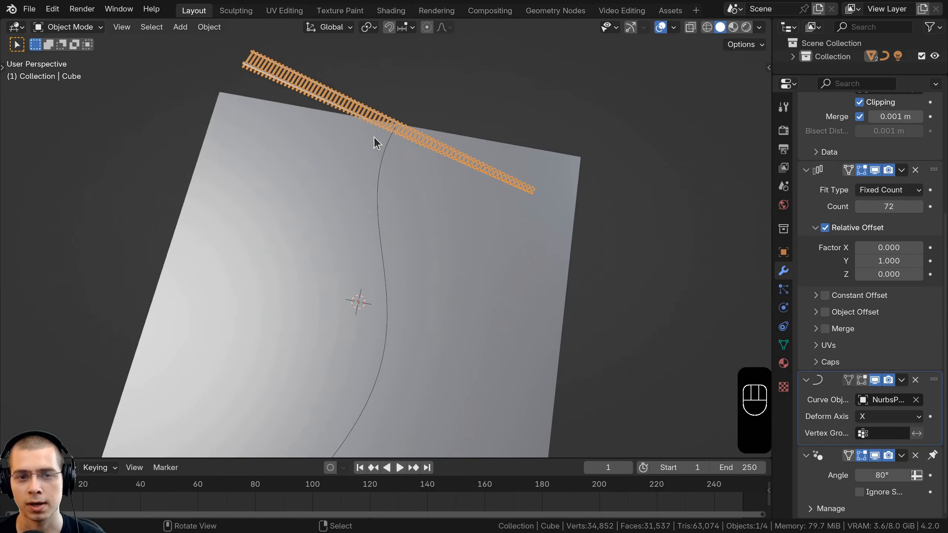
{"action": "middle_click_drag", "start_coordinate": [484, 173], "coordinate": [771, 357]}
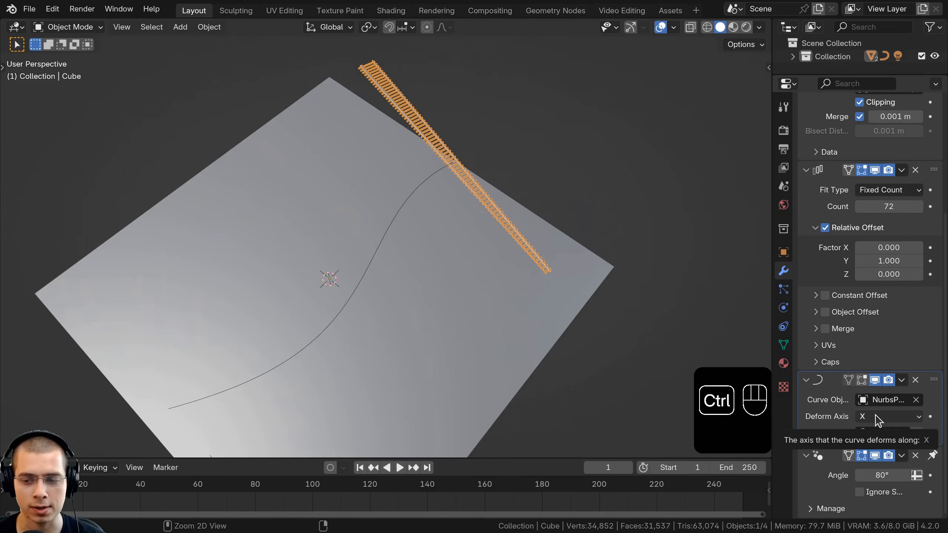
{"action": "scroll", "coordinate": [879, 421], "scroll_direction": "down", "scroll_amount": 1, "text": "ctrl"}
{"action": "scroll", "coordinate": [879, 421], "scroll_direction": "down", "scroll_amount": 1, "text": "ctrl"}
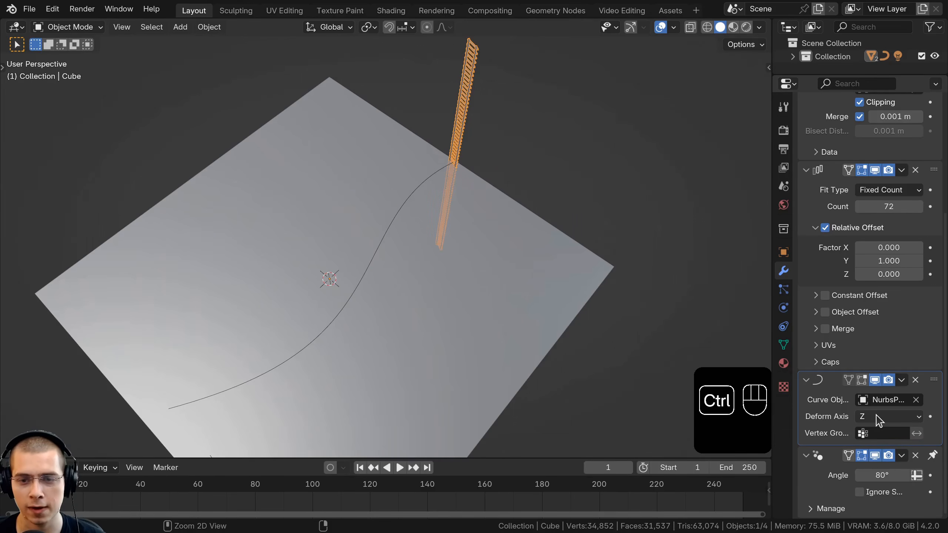
{"action": "scroll", "coordinate": [879, 420], "scroll_direction": "down", "scroll_amount": 1, "text": "ctrl"}
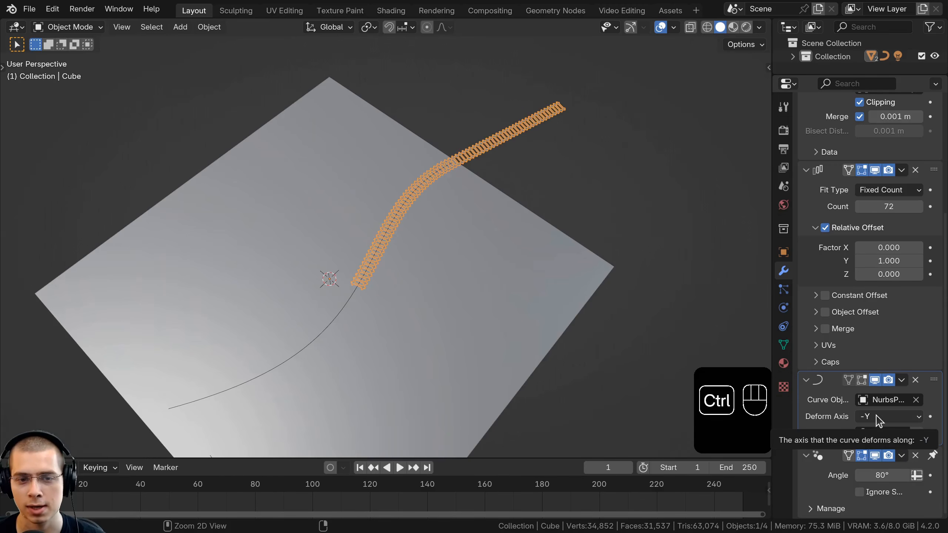
{"action": "scroll", "coordinate": [879, 420], "scroll_direction": "down", "scroll_amount": 1, "text": "ctrl"}
{"action": "scroll", "coordinate": [879, 421], "scroll_direction": "up", "scroll_amount": 1, "text": "ctrl"}
{"action": "middle_click_drag", "start_coordinate": [597, 364], "coordinate": [411, 292]}
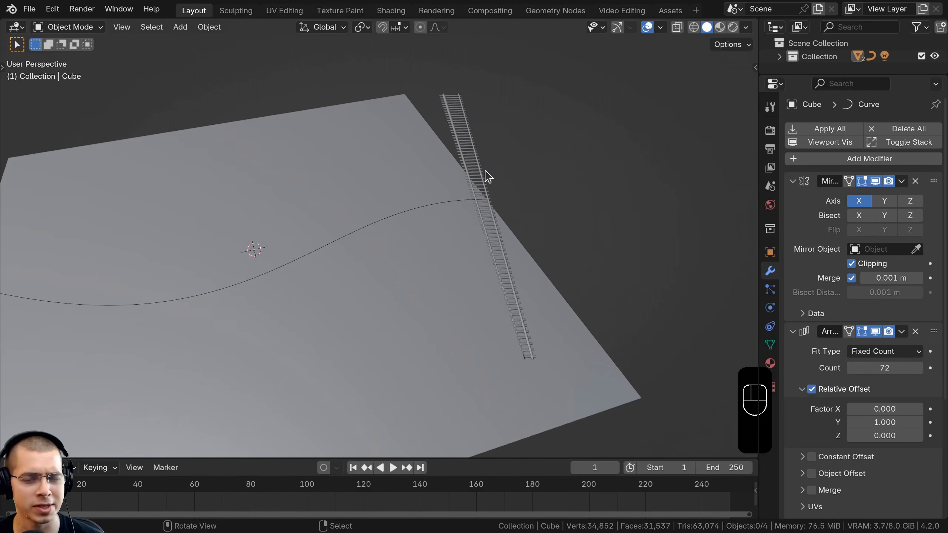
Try -Y as the Curve modifier's deform axis and inspect the bent track up close
{"action": "middle_click_drag", "start_coordinate": [482, 182], "coordinate": [553, 186]}
{"action": "scroll", "coordinate": [864, 359], "scroll_direction": "down", "scroll_amount": 5}
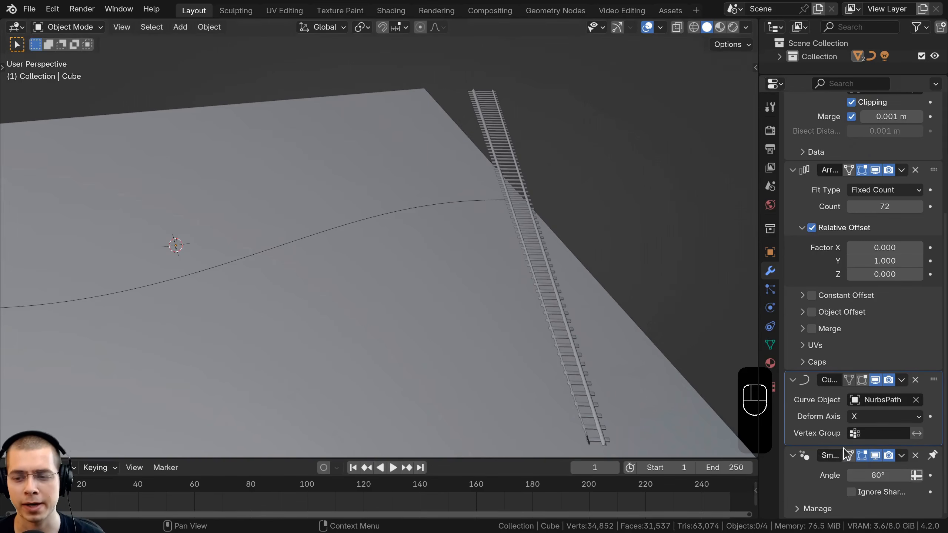
{"action": "left_click", "coordinate": [861, 419]}
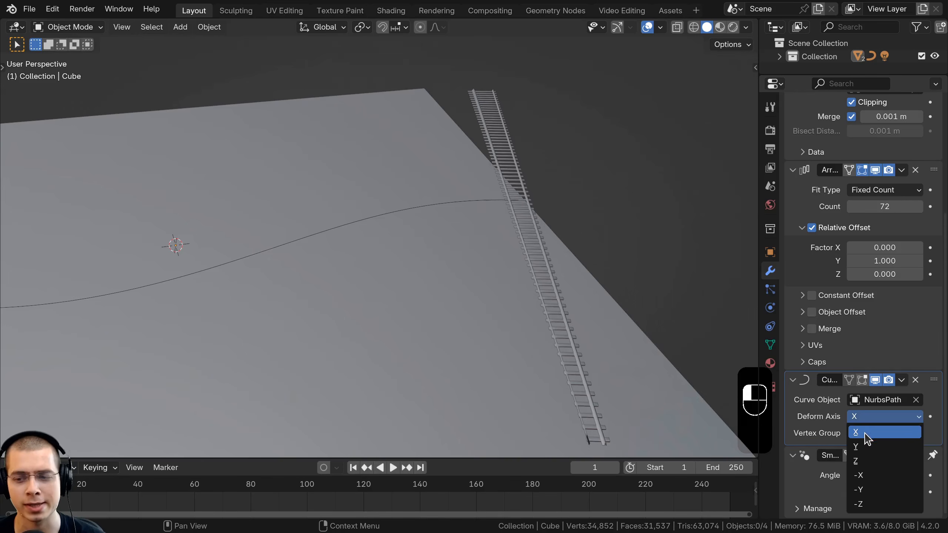
{"action": "left_click", "coordinate": [865, 434]}
{"action": "left_click", "coordinate": [856, 417]}
{"action": "left_click", "coordinate": [860, 419]}
{"action": "scroll", "coordinate": [861, 417], "scroll_direction": "down", "scroll_amount": 3, "text": "ctrl"}
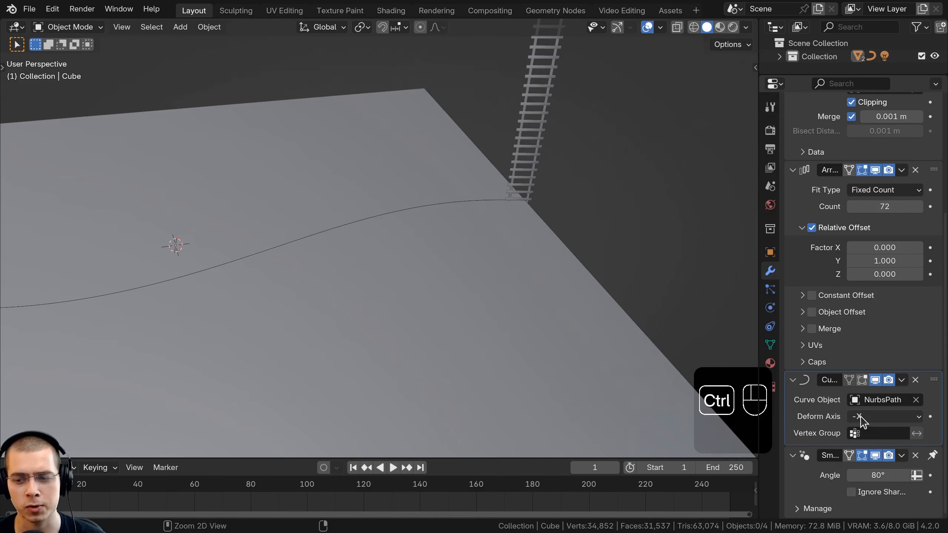
{"action": "scroll", "coordinate": [863, 419], "scroll_direction": "down", "scroll_amount": 1, "text": "ctrl"}
{"action": "middle_click_drag", "start_coordinate": [413, 360], "coordinate": [456, 278]}
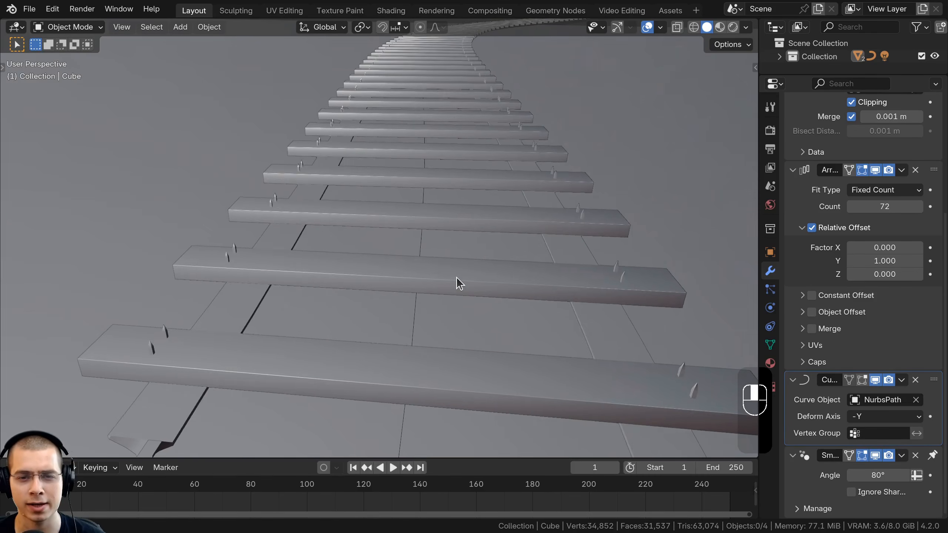
{"action": "scroll", "coordinate": [299, 163], "scroll_direction": "down", "scroll_amount": 4}
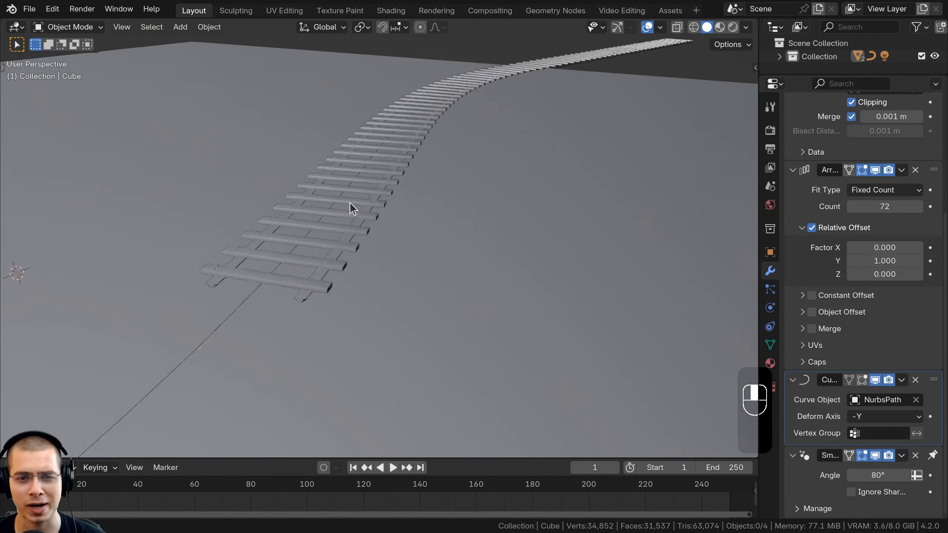
{"action": "middle_click_drag", "start_coordinate": [350, 205], "coordinate": [302, 288]}
{"action": "scroll", "coordinate": [398, 209], "scroll_direction": "up", "scroll_amount": 2}
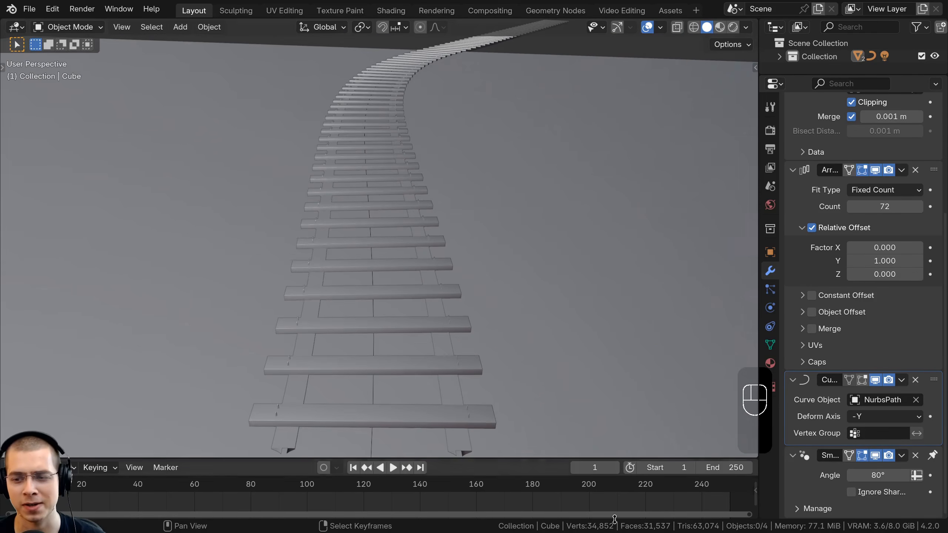
Set the Curve modifier's deform axis to X and rotate the track 90° about the Z axis
{"action": "left_click", "coordinate": [875, 417]}
{"action": "left_click", "coordinate": [877, 433]}
{"action": "scroll", "coordinate": [381, 262], "scroll_direction": "down", "scroll_amount": 4}
{"action": "middle_click_drag", "start_coordinate": [381, 261], "coordinate": [284, 317]}
{"action": "scroll", "coordinate": [557, 198], "scroll_direction": "down", "scroll_amount": 1}
{"action": "middle_click_drag", "start_coordinate": [414, 211], "coordinate": [452, 115], "text": "shift"}
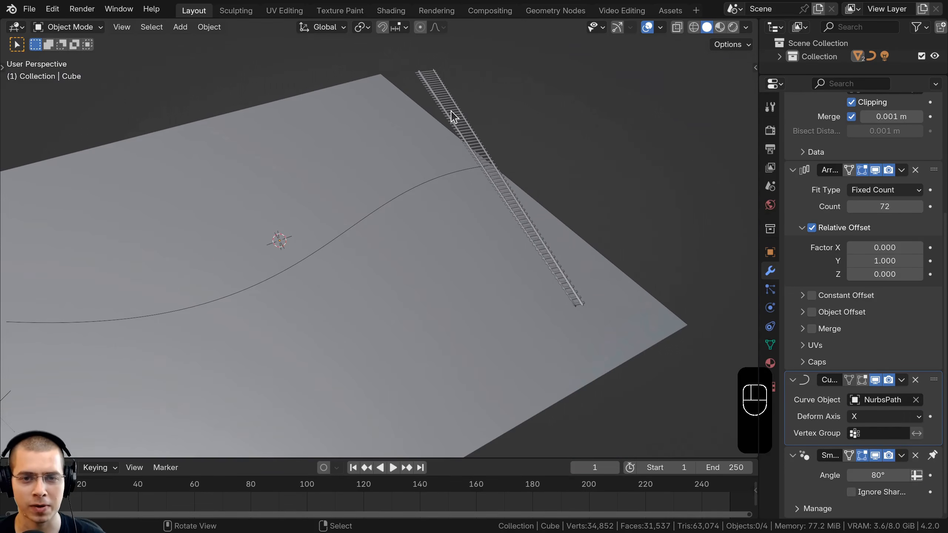
{"action": "left_click", "coordinate": [452, 117]}
{"action": "scroll", "coordinate": [460, 261], "scroll_direction": "down", "scroll_amount": 2}
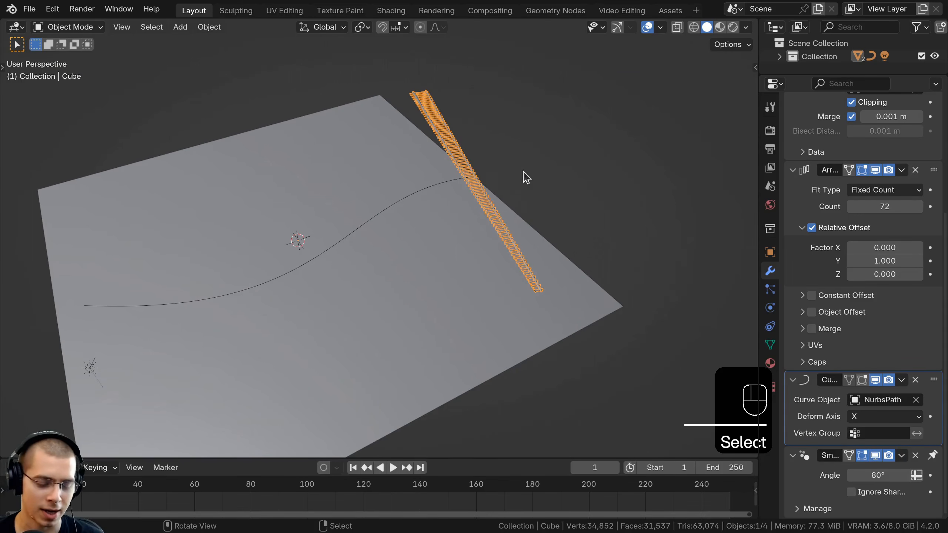
{"action": "key", "text": "r"}
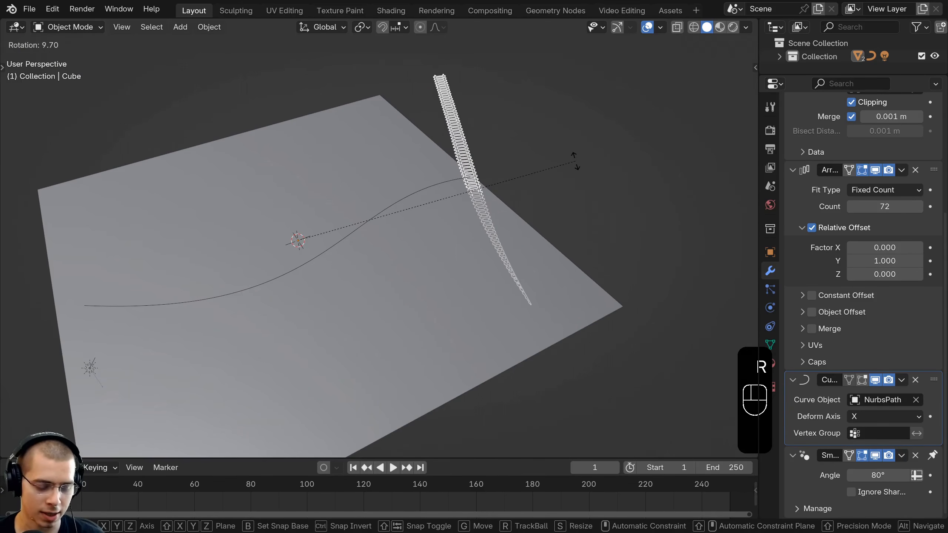
{"action": "key", "text": "z"}
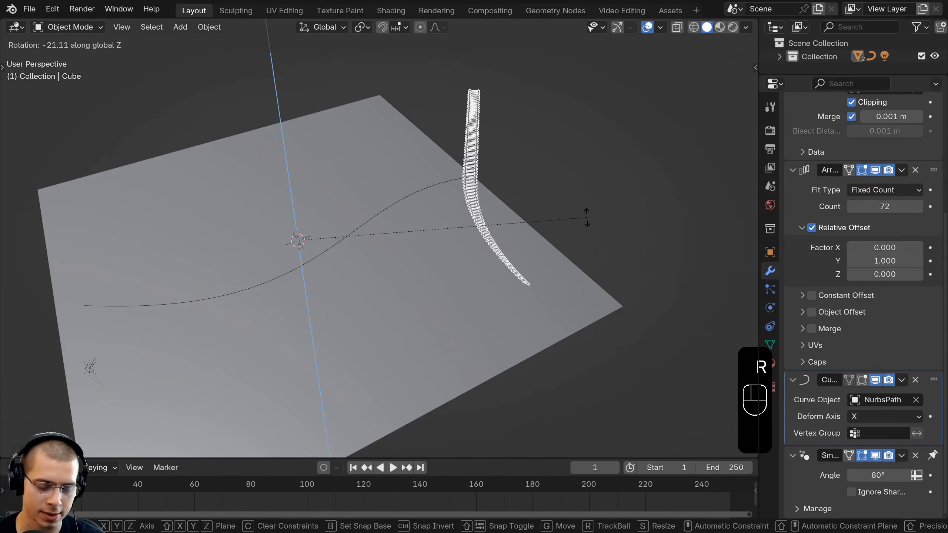
{"action": "type", "text": "90"}
{"action": "key", "text": "Return"}
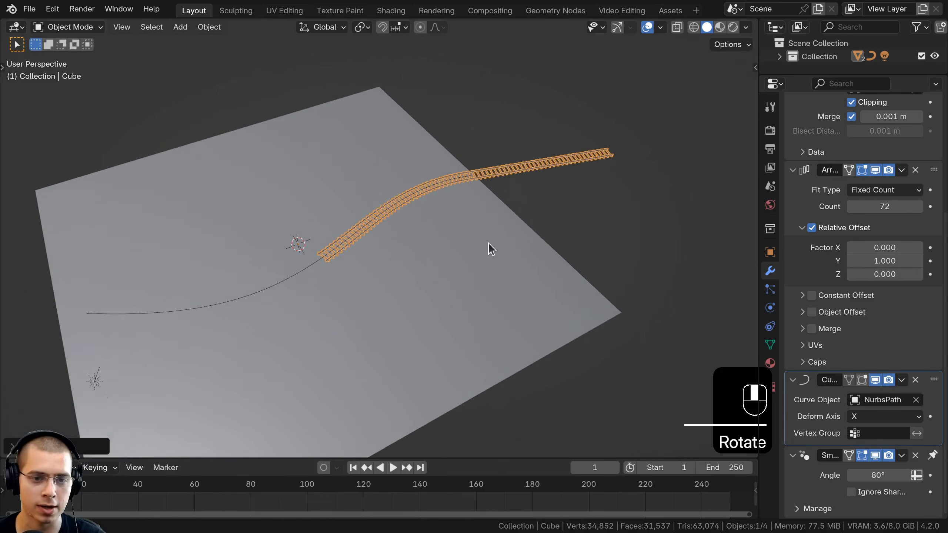
Move the track along the X axis so it sits on the curved path within the ground plane
{"action": "middle_click_drag", "start_coordinate": [491, 248], "coordinate": [383, 313]}
{"action": "key", "text": "g"}
{"action": "key", "text": "x"}
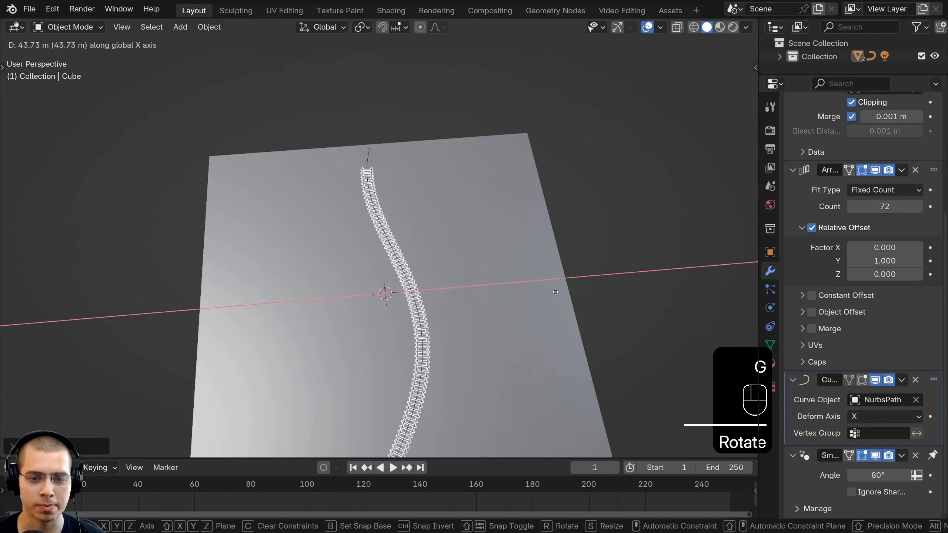
{"action": "left_click", "coordinate": [535, 294]}
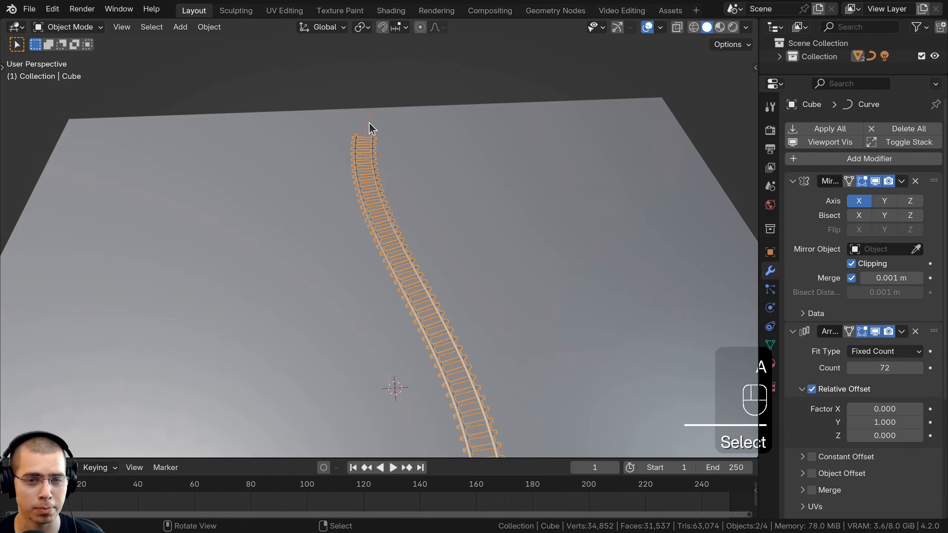
Slide the track along X to adjust its position on the curved path, and clear the selection
{"action": "key", "text": "ctrl+a"}
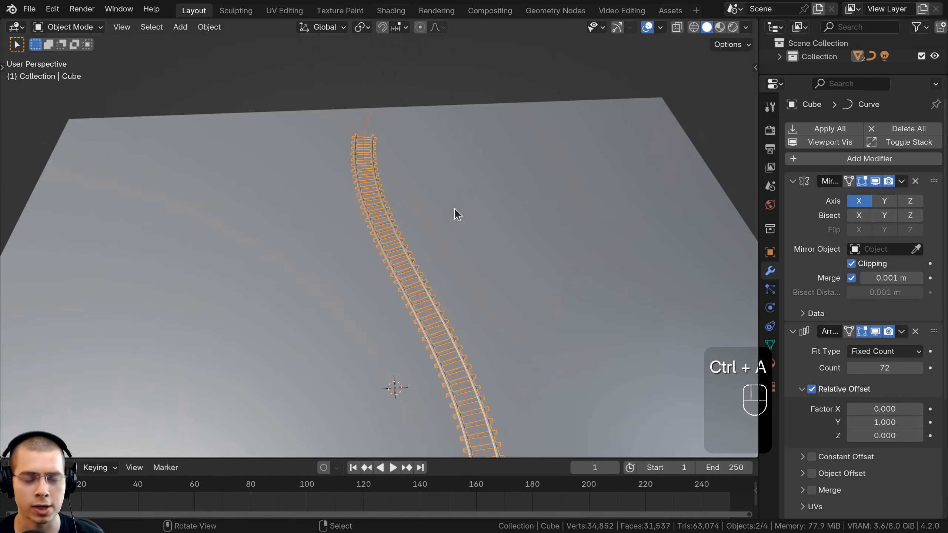
{"action": "scroll", "coordinate": [455, 213], "scroll_direction": "down", "scroll_amount": 4}
{"action": "middle_click_drag", "start_coordinate": [419, 297], "coordinate": [425, 267], "text": "shift"}
{"action": "scroll", "coordinate": [397, 224], "scroll_direction": "up", "scroll_amount": 2}
{"action": "key", "text": "a"}
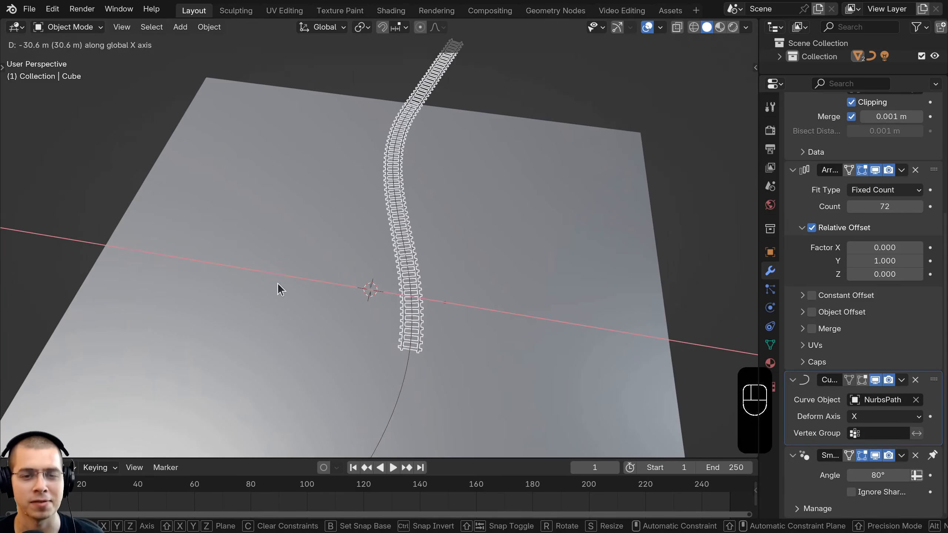
{"action": "left_click", "coordinate": [315, 306]}
{"action": "middle_click_drag", "start_coordinate": [423, 372], "coordinate": [405, 317], "text": "shift"}
{"action": "middle_click_drag", "start_coordinate": [405, 317], "coordinate": [426, 299], "text": "shift"}
{"action": "key", "text": "alt+a"}
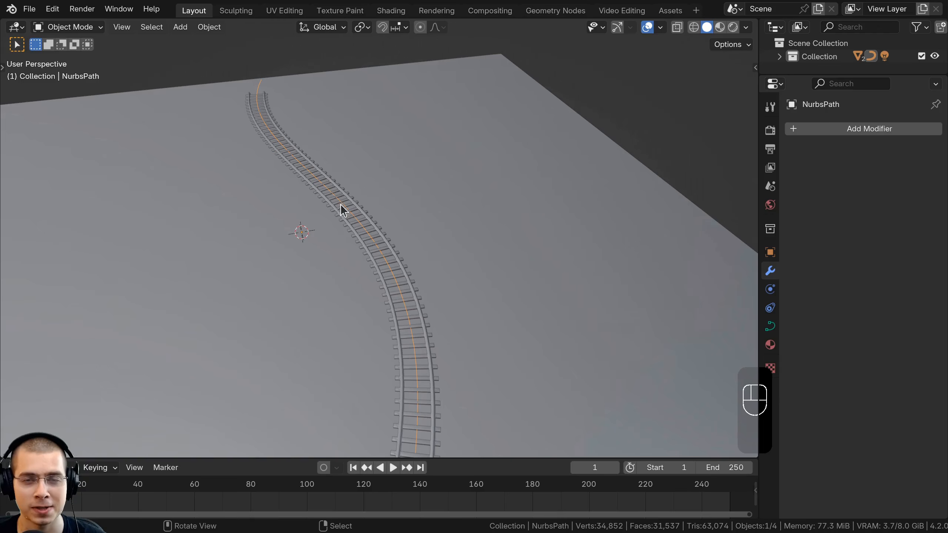
Put the path into Edit Mode and select the control point at its far end
{"action": "middle_click_drag", "start_coordinate": [242, 164], "coordinate": [414, 153], "text": "shift"}
{"action": "key", "text": "Tab"}
{"action": "left_click", "coordinate": [278, 108]}
{"action": "key", "text": "g"}
{"action": "key", "text": "g"}
{"action": "middle_click_drag", "start_coordinate": [476, 150], "coordinate": [507, 170]}
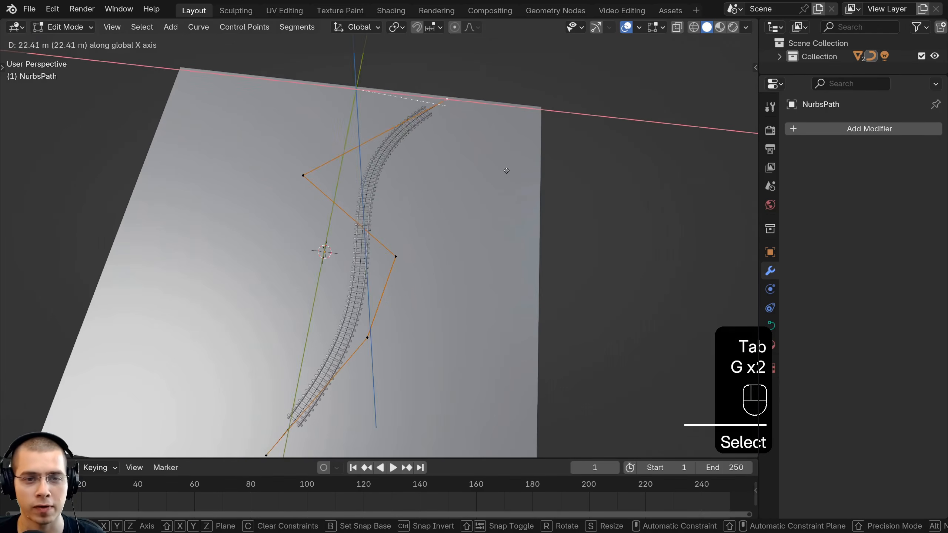
{"action": "right_click", "coordinate": [338, 170]}
{"action": "left_click", "coordinate": [305, 174]}
{"action": "key", "text": "g"}
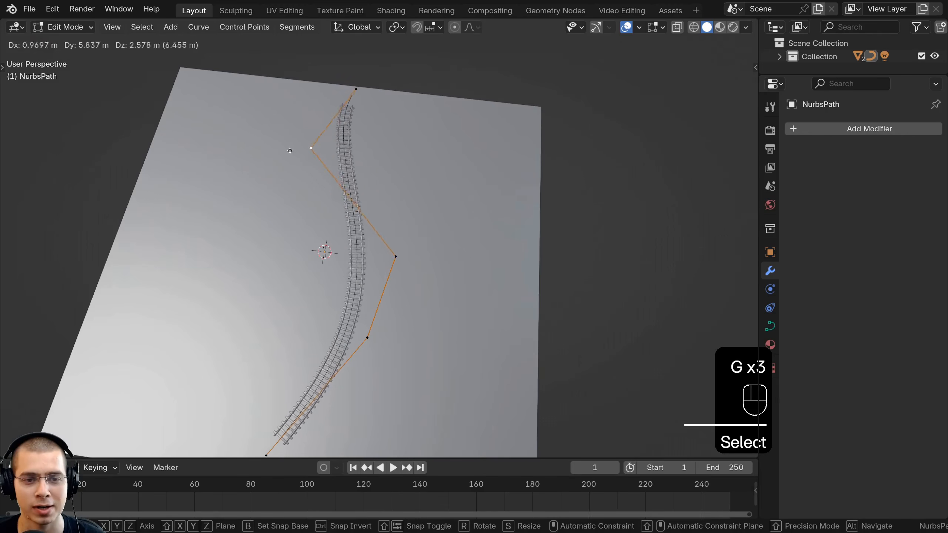
{"action": "right_click", "coordinate": [290, 151]}
{"action": "key", "text": "g"}
{"action": "middle_click_drag", "start_coordinate": [290, 153], "coordinate": [254, 153]}
{"action": "right_click", "coordinate": [261, 157]}
{"action": "middle_click_drag", "start_coordinate": [359, 202], "coordinate": [358, 161]}
{"action": "scroll", "coordinate": [396, 164], "scroll_direction": "up", "scroll_amount": 3}
{"action": "key", "text": "g"}
{"action": "right_click", "coordinate": [290, 120]}
{"action": "scroll", "coordinate": [336, 142], "scroll_direction": "down", "scroll_amount": 4}
{"action": "key", "text": "g"}
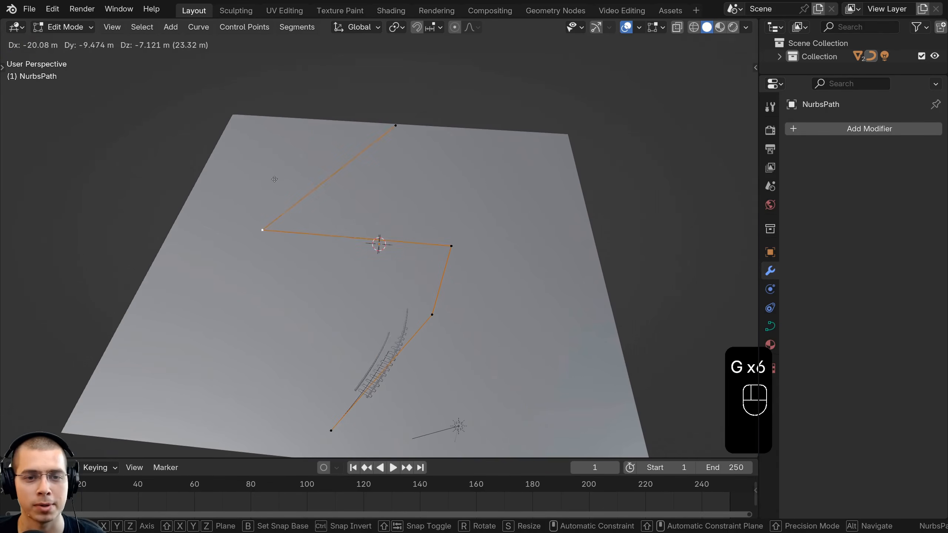
{"action": "right_click", "coordinate": [454, 179]}
Move the path's second control point along X and within the horizontal plane with Z locked to reshape the bend
{"action": "key", "text": "g"}
{"action": "middle_click", "coordinate": [433, 183]}
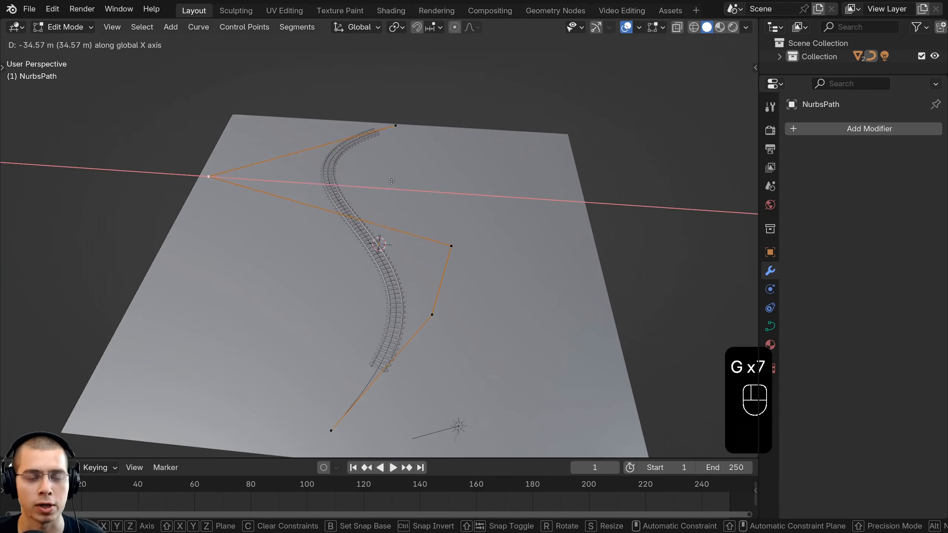
{"action": "left_click", "coordinate": [485, 199]}
{"action": "middle_click_drag", "start_coordinate": [392, 148], "coordinate": [392, 164]}
{"action": "scroll", "coordinate": [392, 164], "scroll_direction": "up", "scroll_amount": 2}
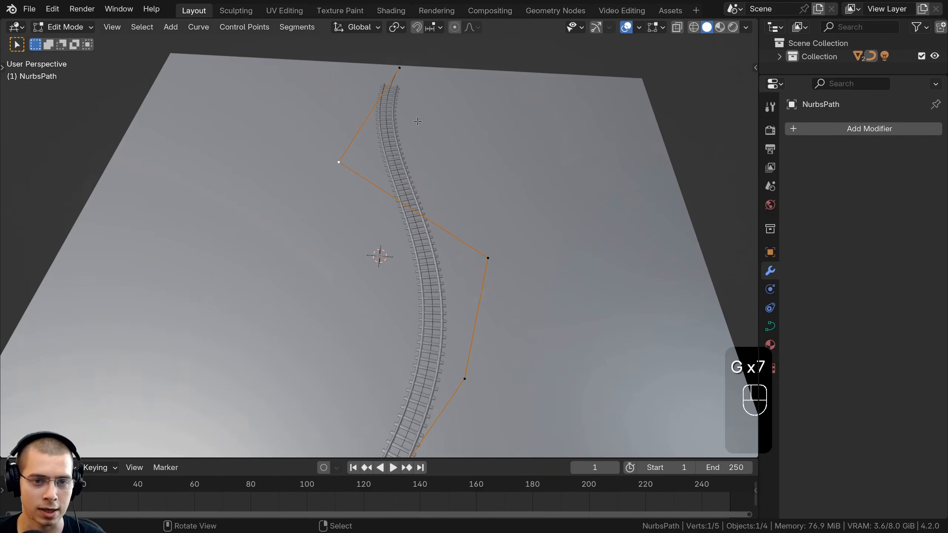
{"action": "key", "text": "g"}
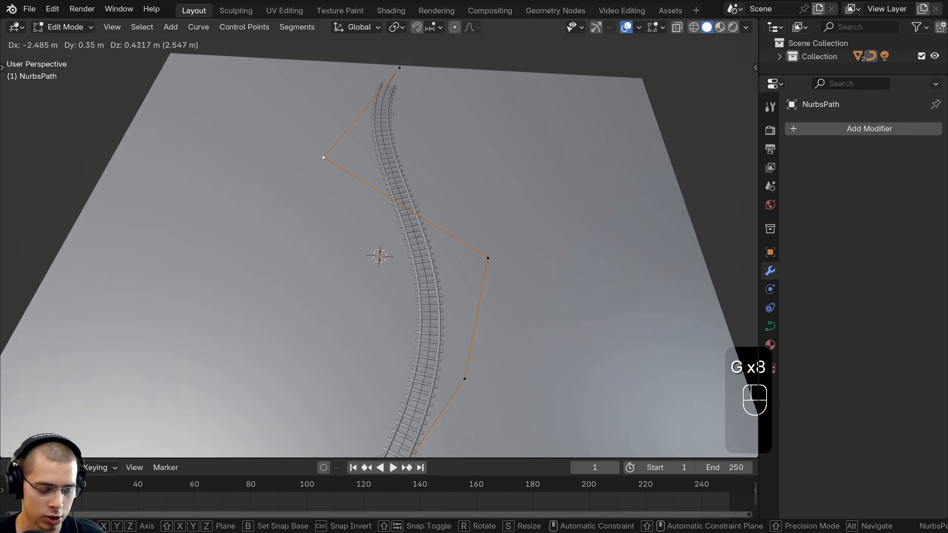
{"action": "key", "text": "shift+z"}
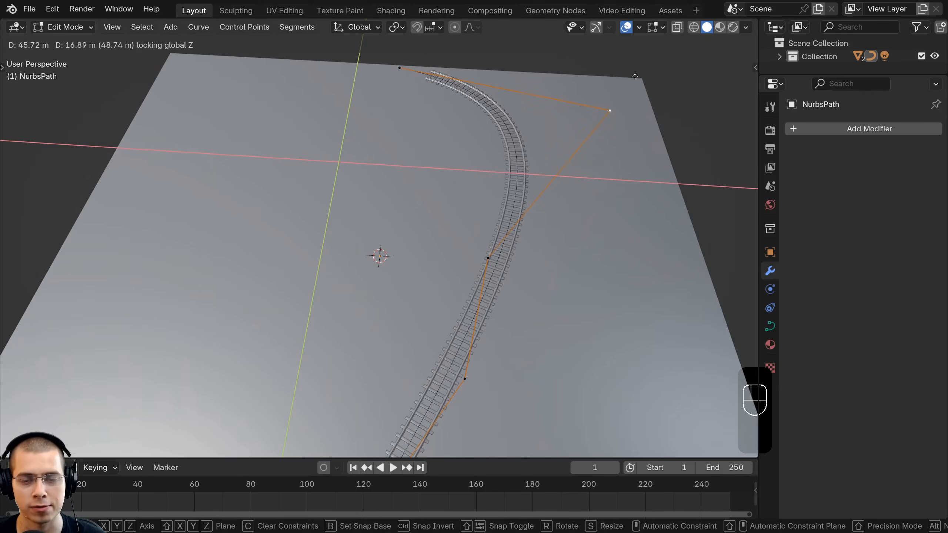
{"action": "left_click", "coordinate": [248, 190]}
Reposition the path's second-to-last control point to reshape the near bend, and return to Object Mode
{"action": "middle_click_drag", "start_coordinate": [248, 190], "coordinate": [383, 325]}
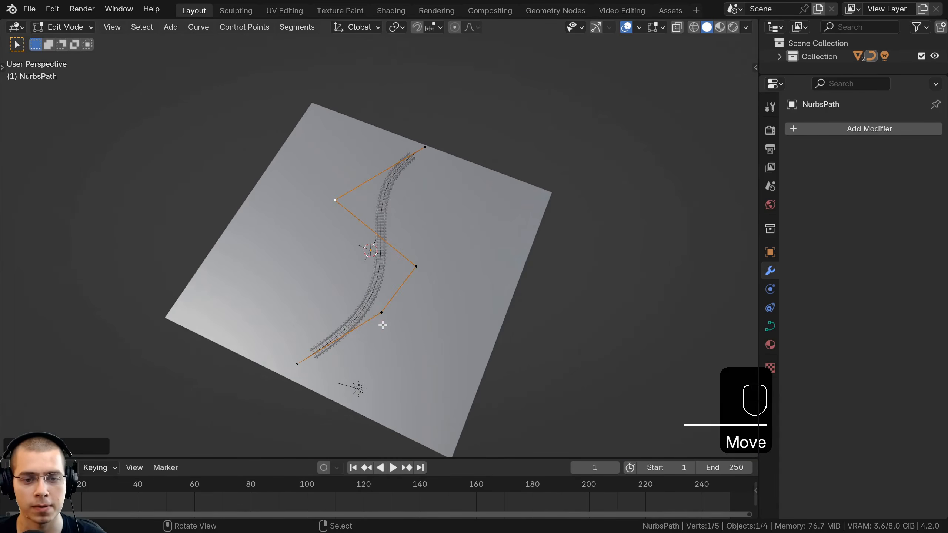
{"action": "right_click", "coordinate": [386, 323]}
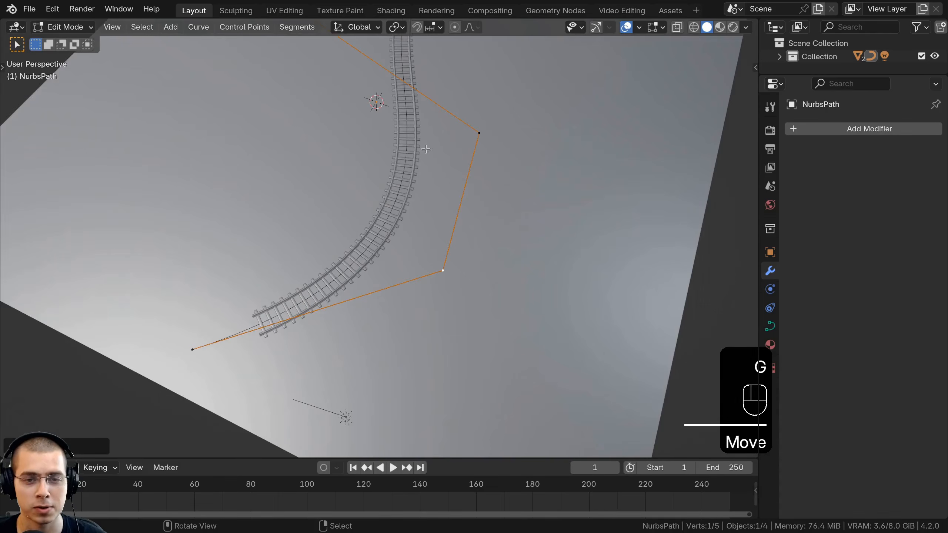
{"action": "key", "text": "Tab"}
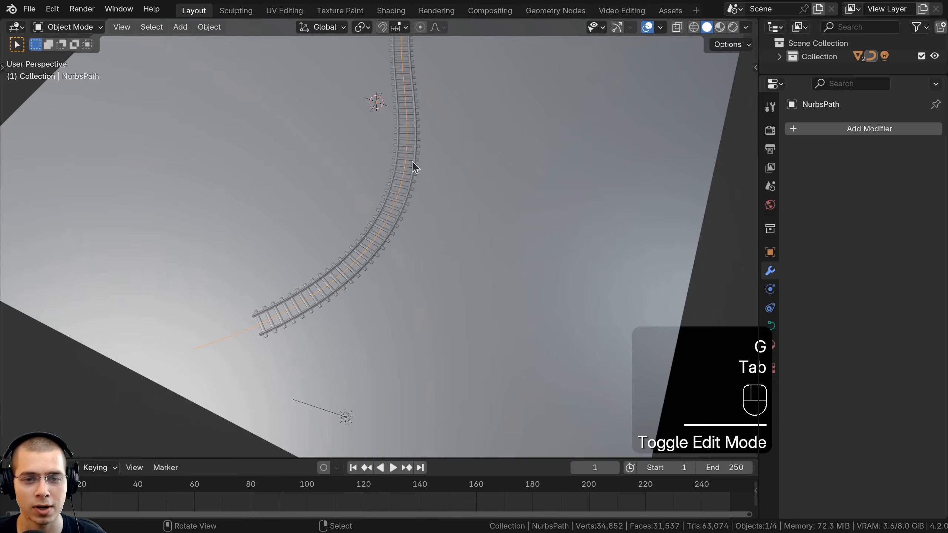
Raise the track's Array count to 169
{"action": "left_click", "coordinate": [412, 162]}
{"action": "scroll", "coordinate": [822, 186], "scroll_direction": "down", "scroll_amount": 5}
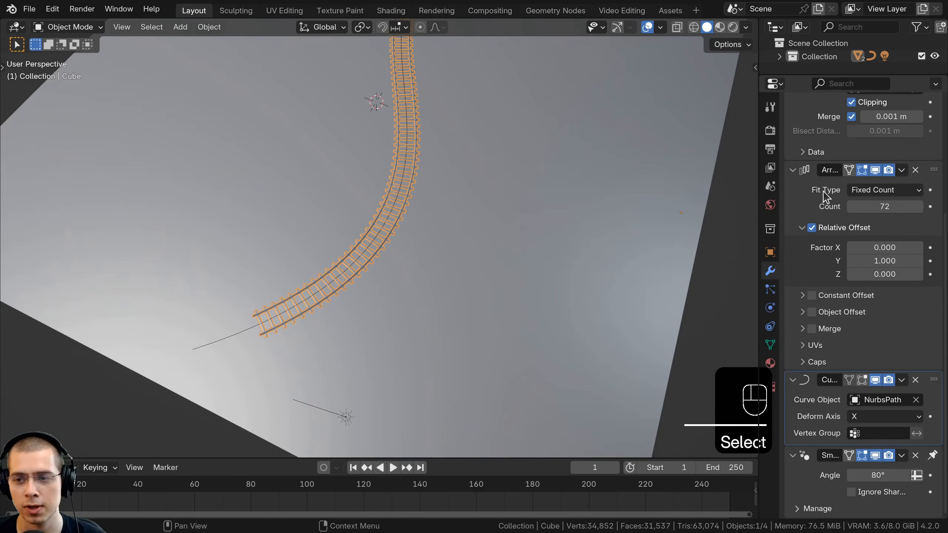
{"action": "left_click_drag", "start_coordinate": [879, 204], "coordinate": [903, 207], "text": "shift"}
{"action": "scroll", "coordinate": [510, 203], "scroll_direction": "down", "scroll_amount": 6}
Slide the lengthened track along the path so it extends past both ends of the curve
{"action": "middle_click_drag", "start_coordinate": [510, 204], "coordinate": [541, 201]}
{"action": "key", "text": "g"}
{"action": "middle_click_drag", "start_coordinate": [541, 202], "coordinate": [594, 199]}
{"action": "left_click", "coordinate": [616, 197]}
{"action": "middle_click_drag", "start_coordinate": [489, 176], "coordinate": [381, 202]}
Select the path, toggle its Edit Mode, and examine the textured curved track up close in rendered shading
{"action": "key", "text": "a"}
{"action": "left_click", "coordinate": [385, 221]}
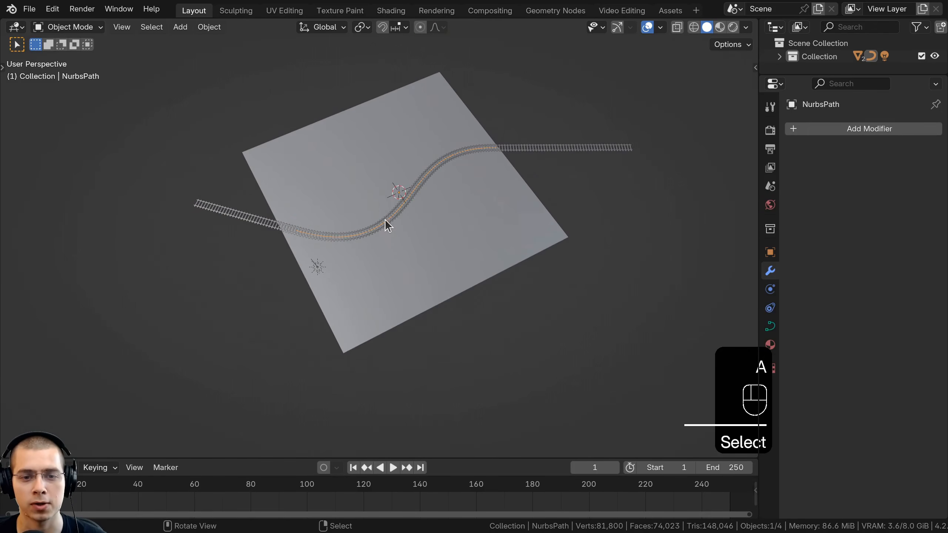
{"action": "key", "text": "Tab"}
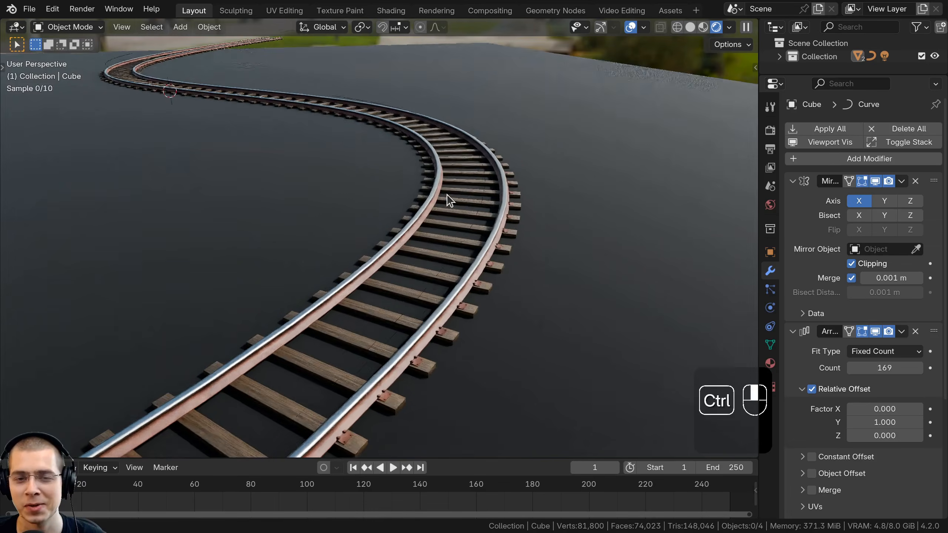
{"action": "mouse_move", "coordinate": [449, 199]}
{"action": "middle_mouse_down", "text": "ctrl"}
{"action": "mouse_move", "coordinate": [450, 187]}
{"action": "mouse_move", "coordinate": [457, 191]}
{"action": "middle_mouse_up", "text": "ctrl"}
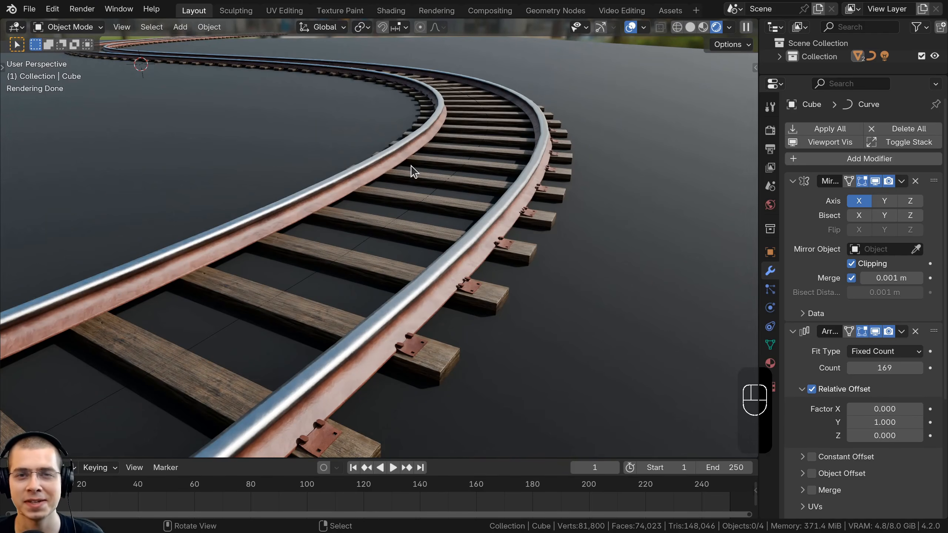